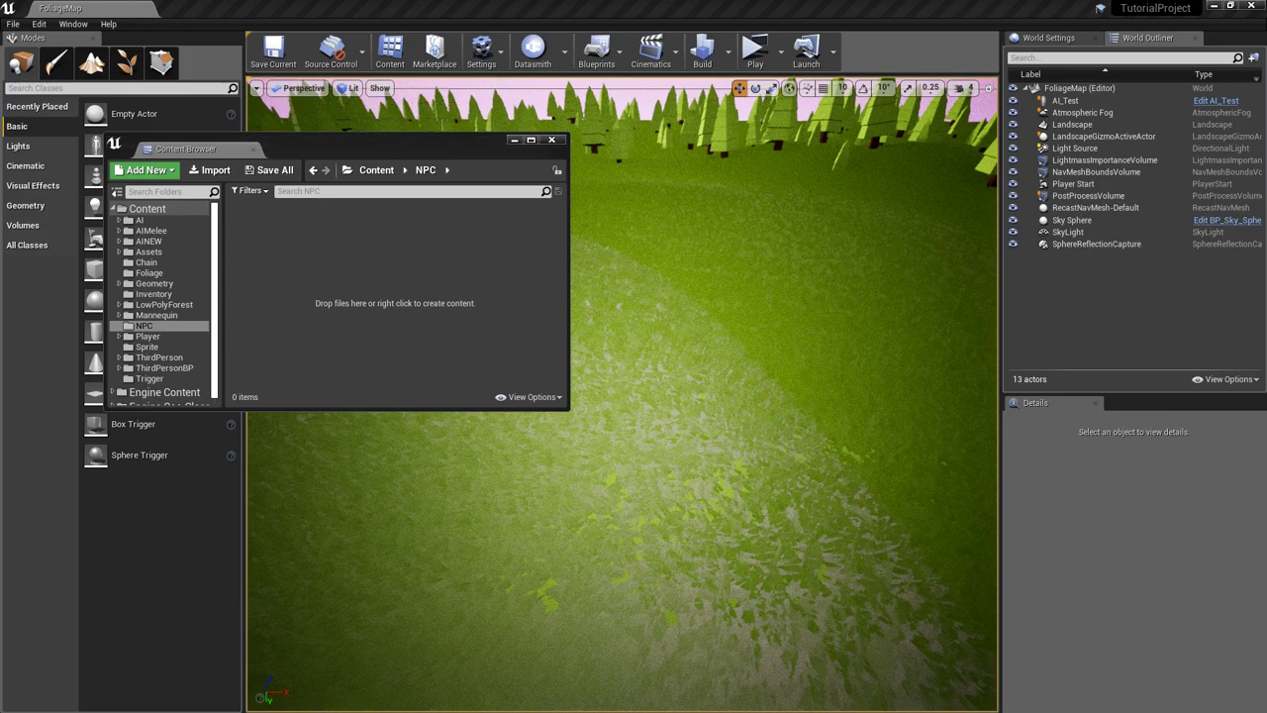
Add a new Blueprint class with Character as parent in the NPC folder and name it Dialog_NPC
left_click_drag(328, 164, 328, 342)
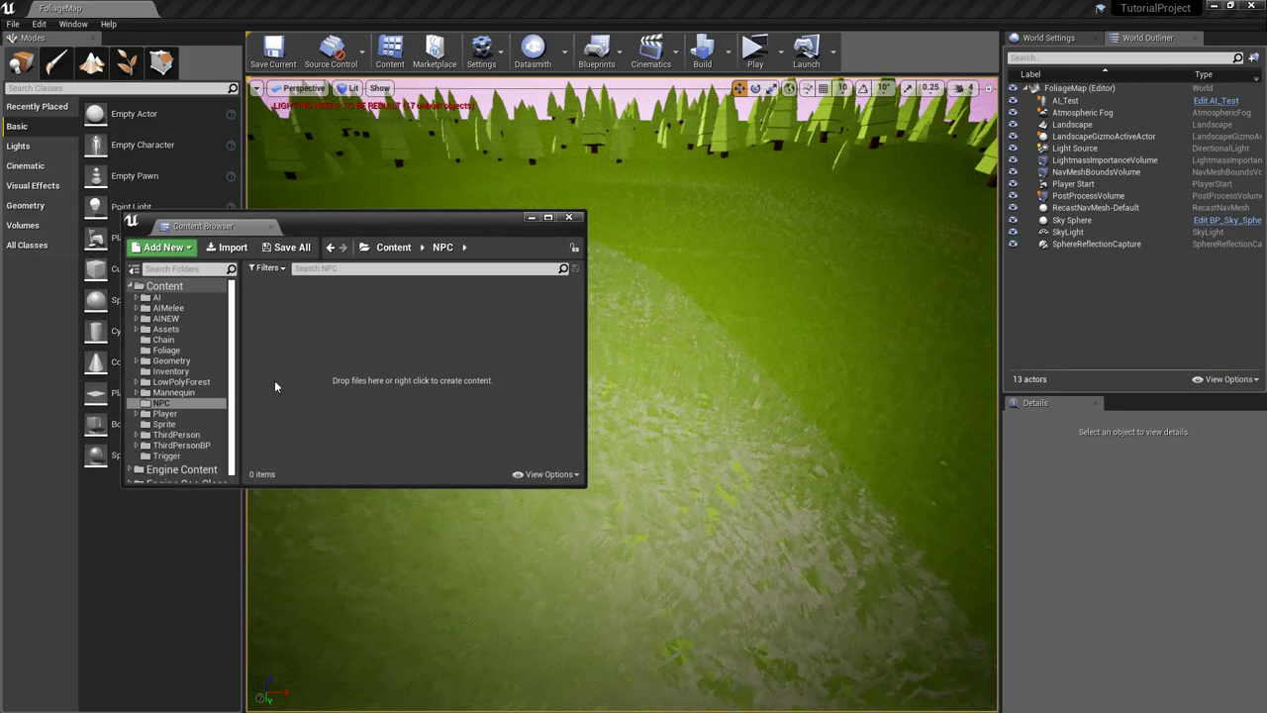
right_click(290, 316)
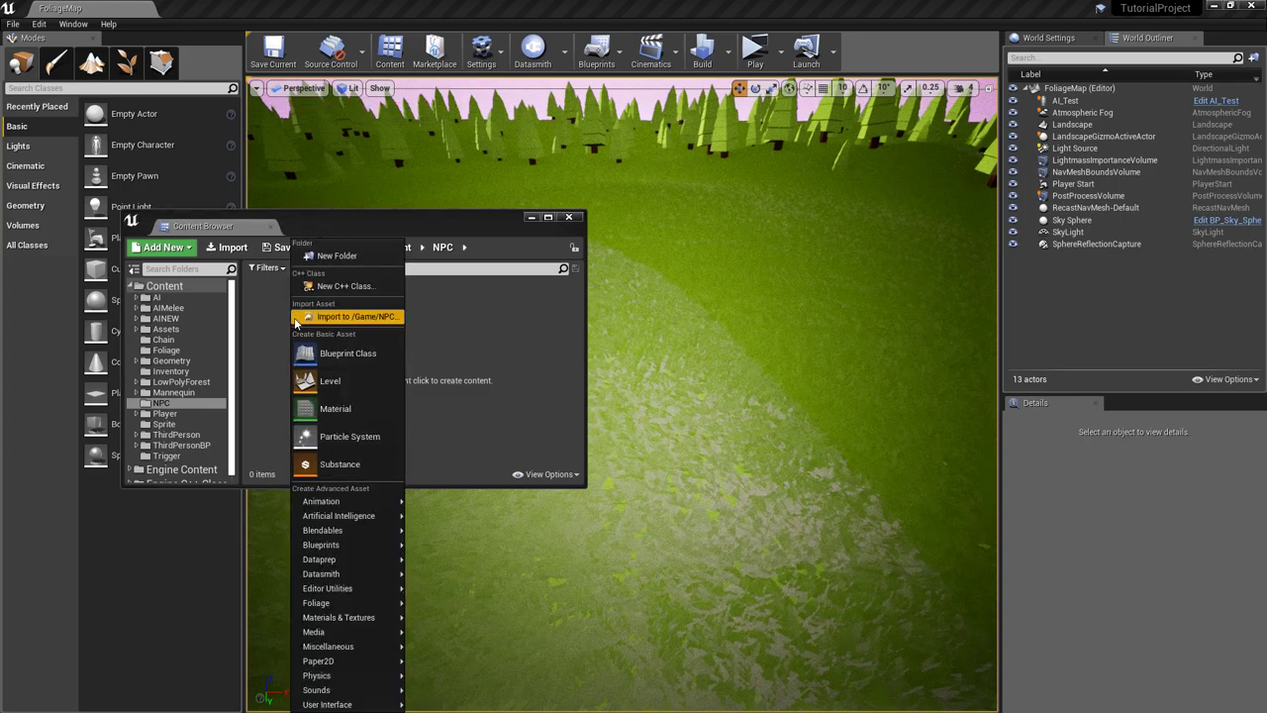
left_click(342, 354)
left_click(494, 287)
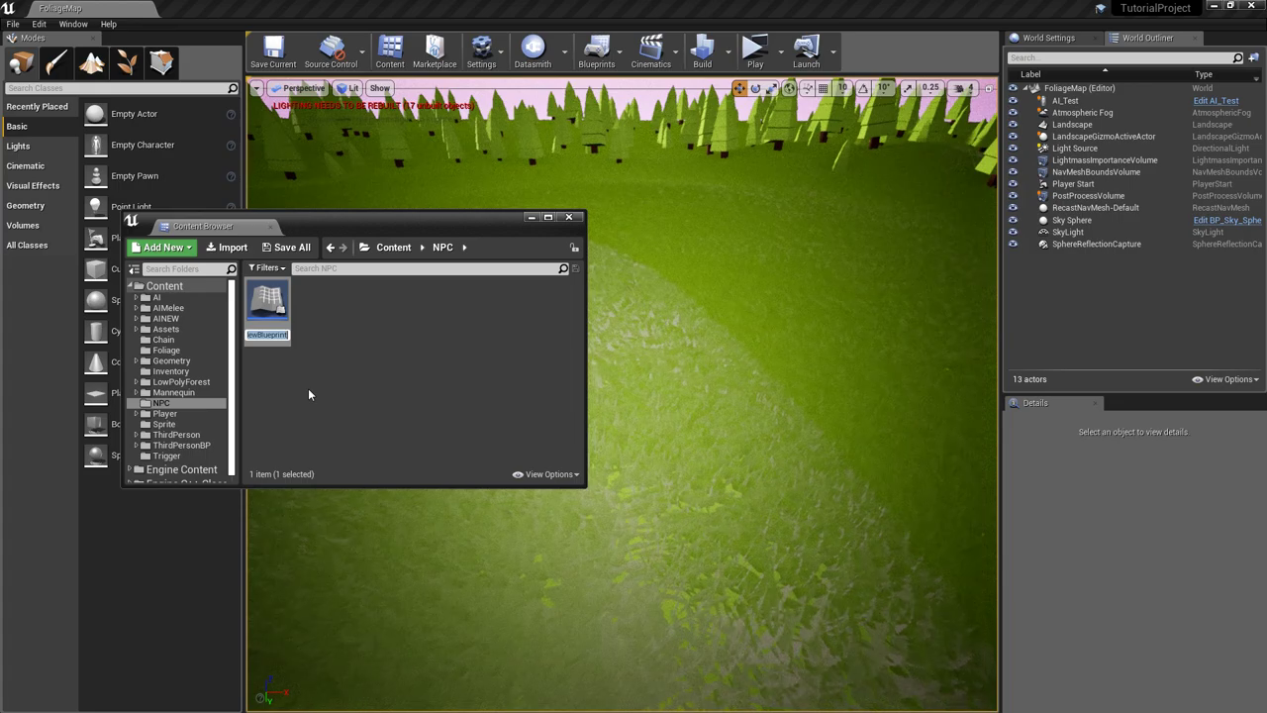
key("BackSpace")
type("D")
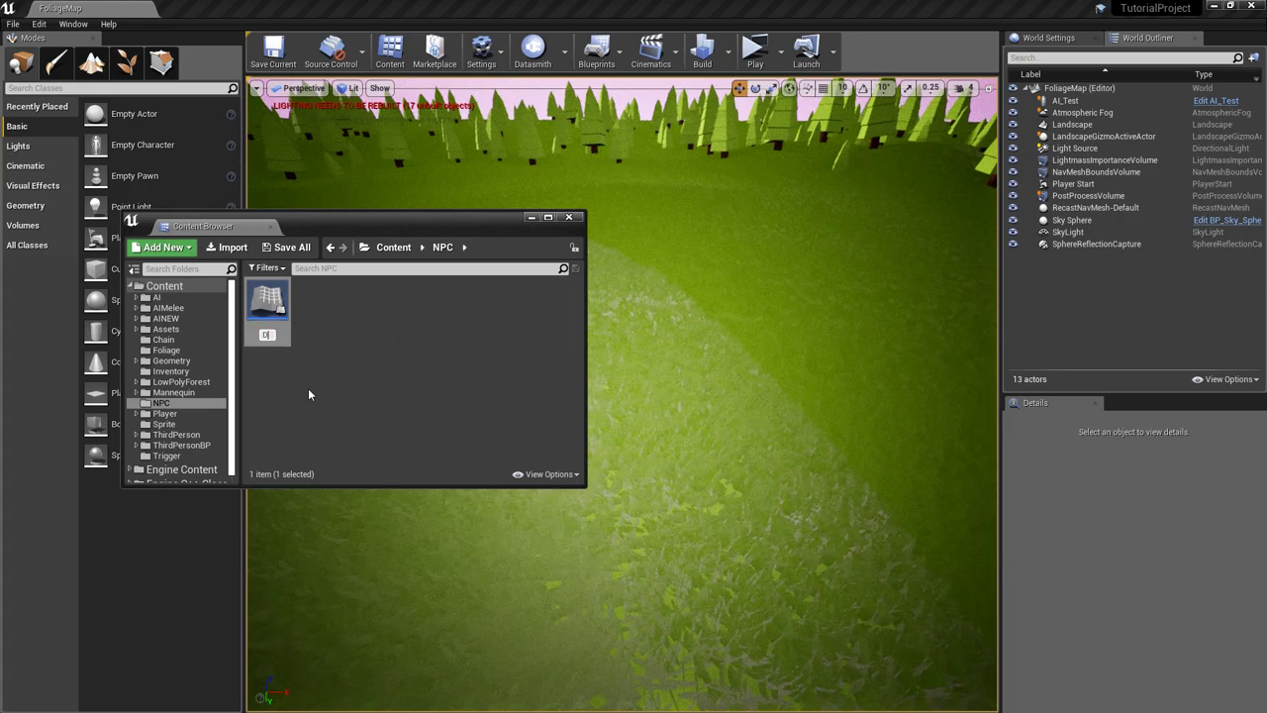
type("ialog_NPC")
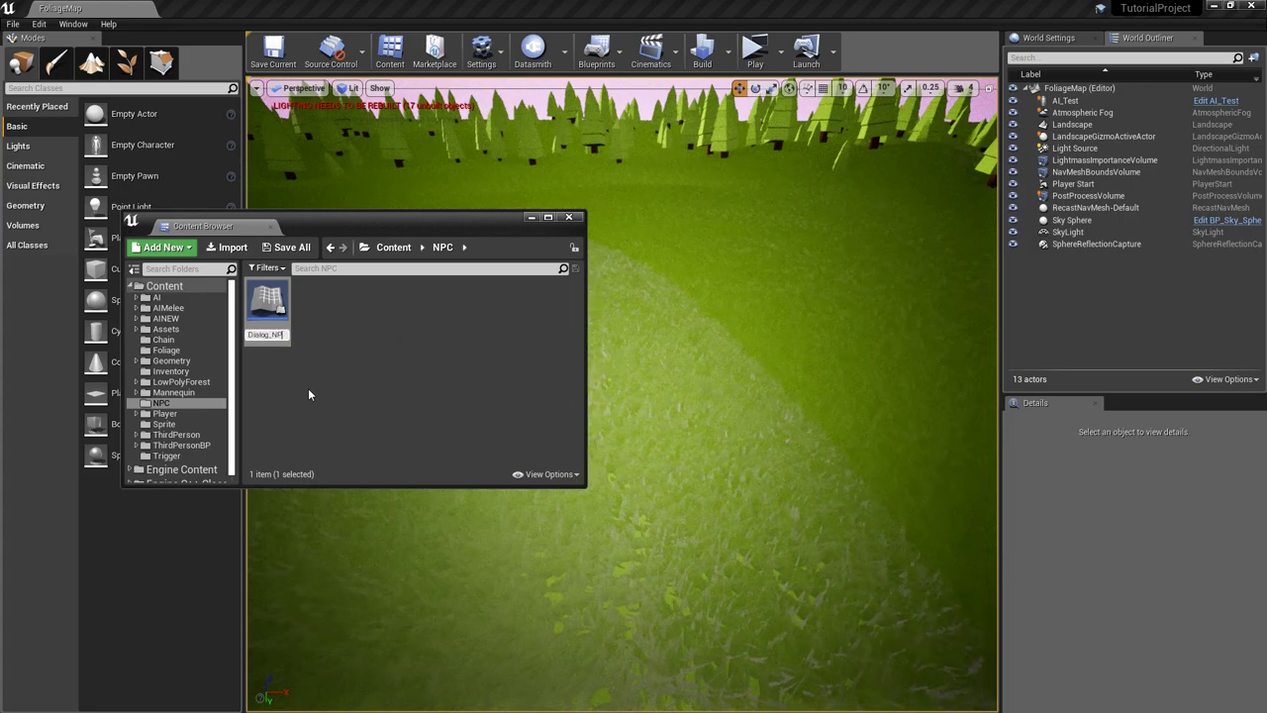
key("Return")
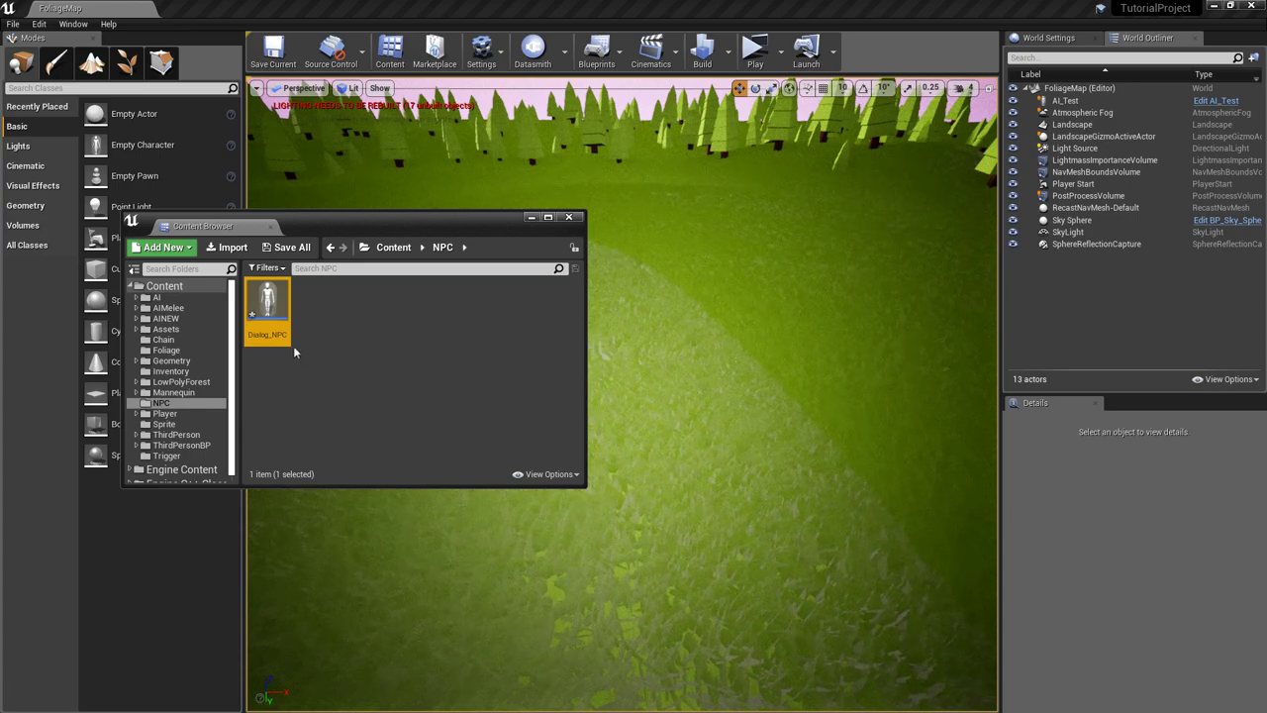
mouse_move(277, 307)
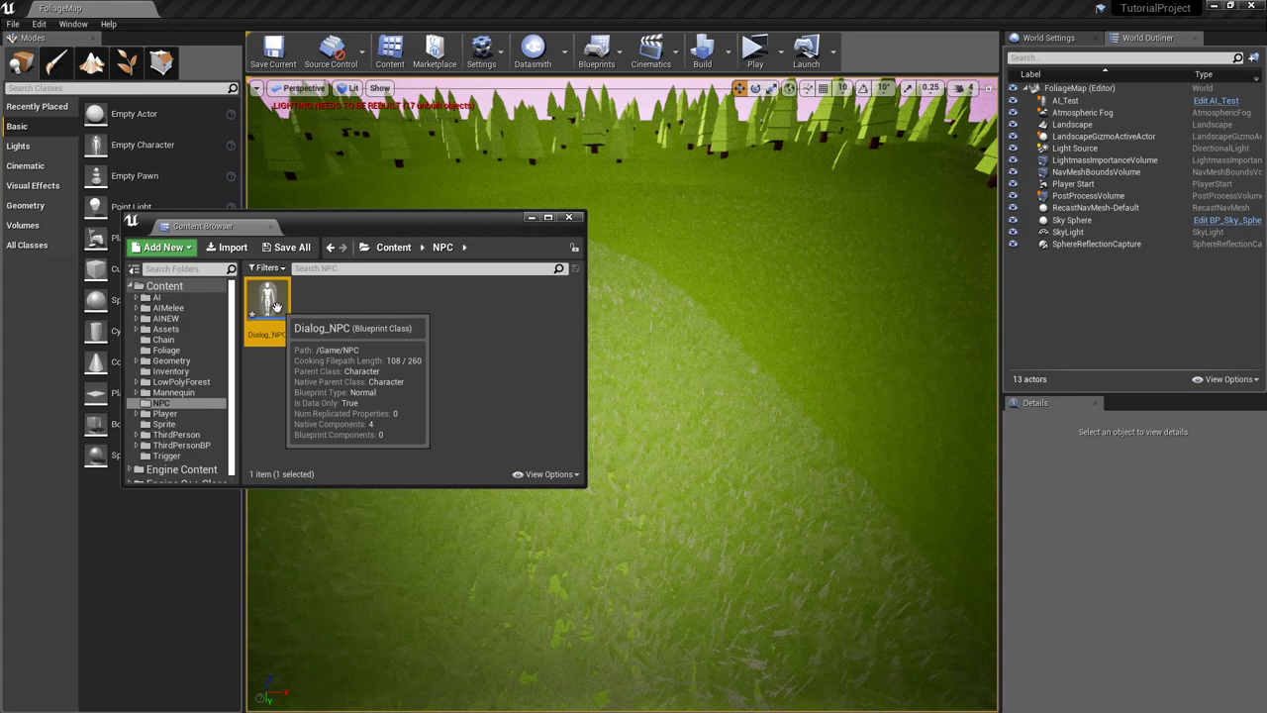
left_click(330, 342)
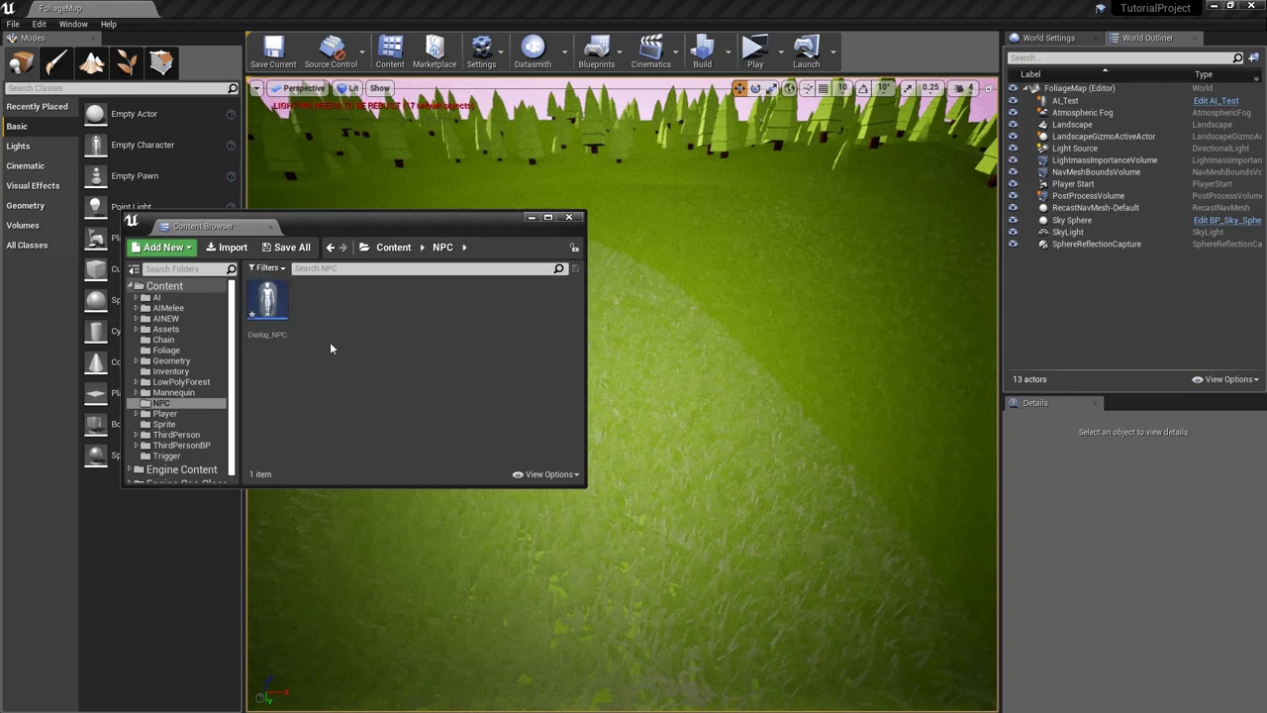
Open Dialog_NPC and give its Mesh the SK_Mannequin skeletal mesh and ThirdPerson_AnimBP_C animation class
double_click(267, 312)
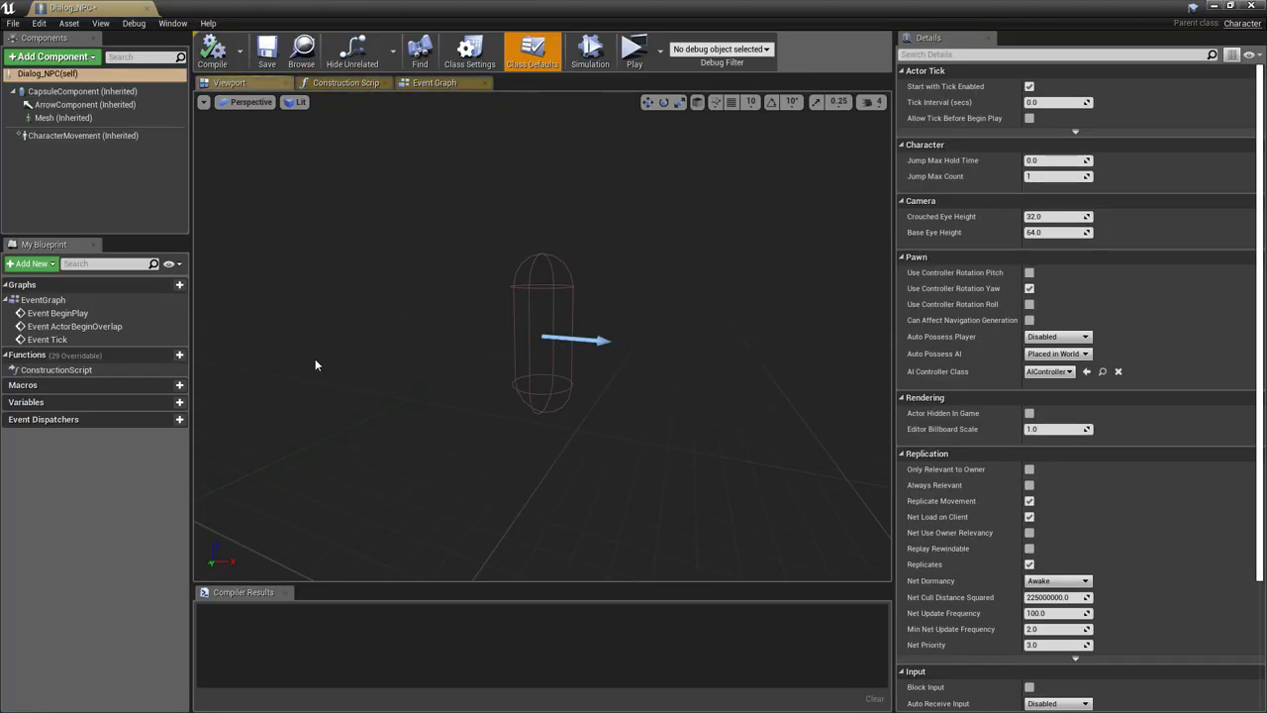
left_click(1129, 368)
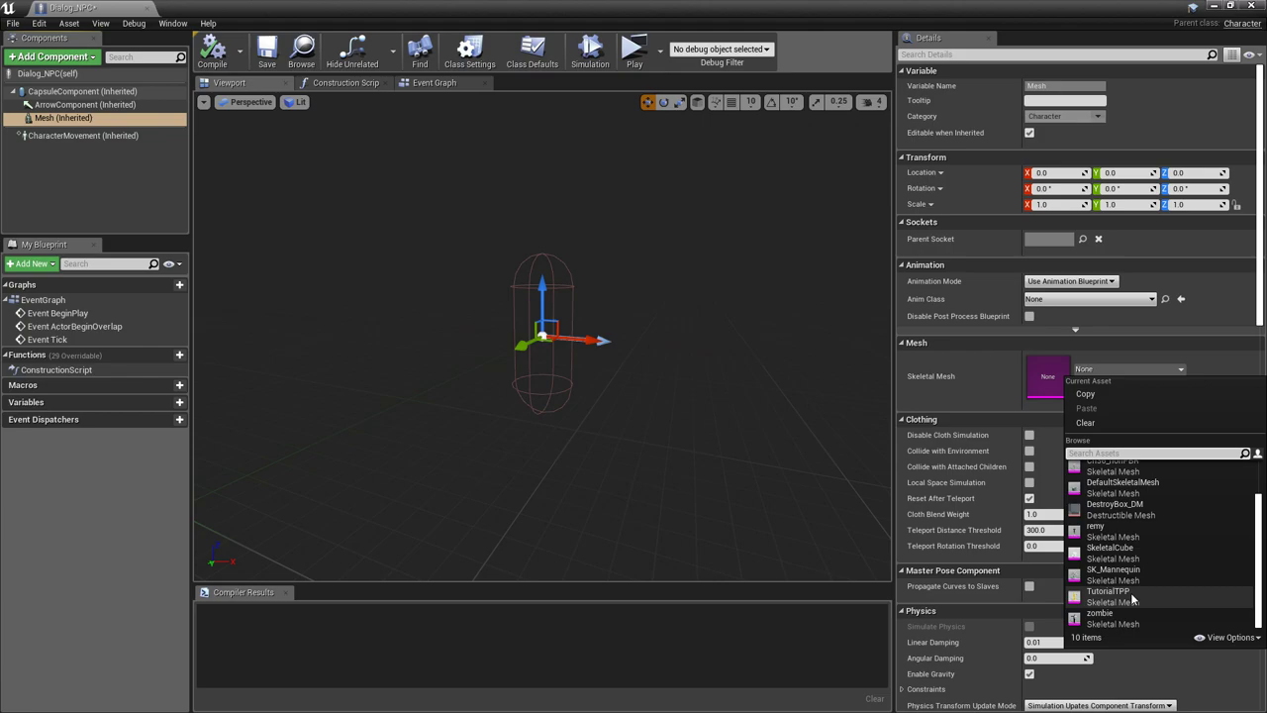
left_click(1133, 581)
left_click(1089, 298)
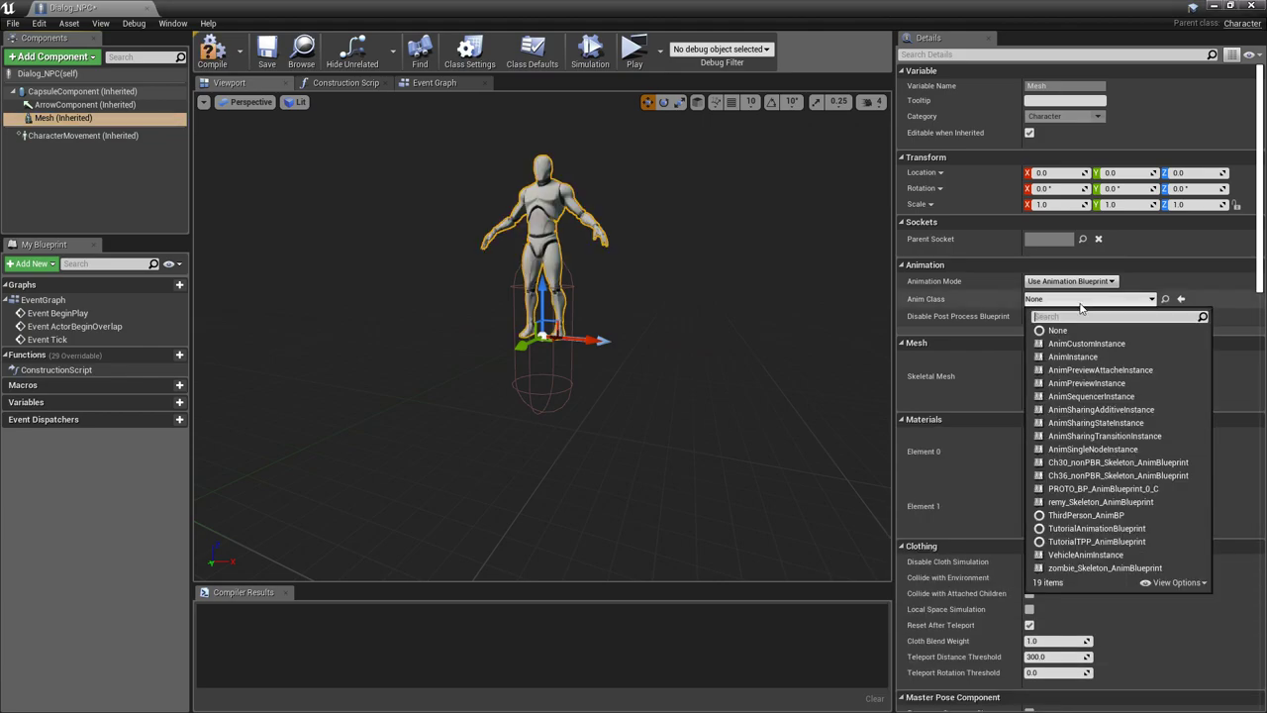
left_click(1086, 515)
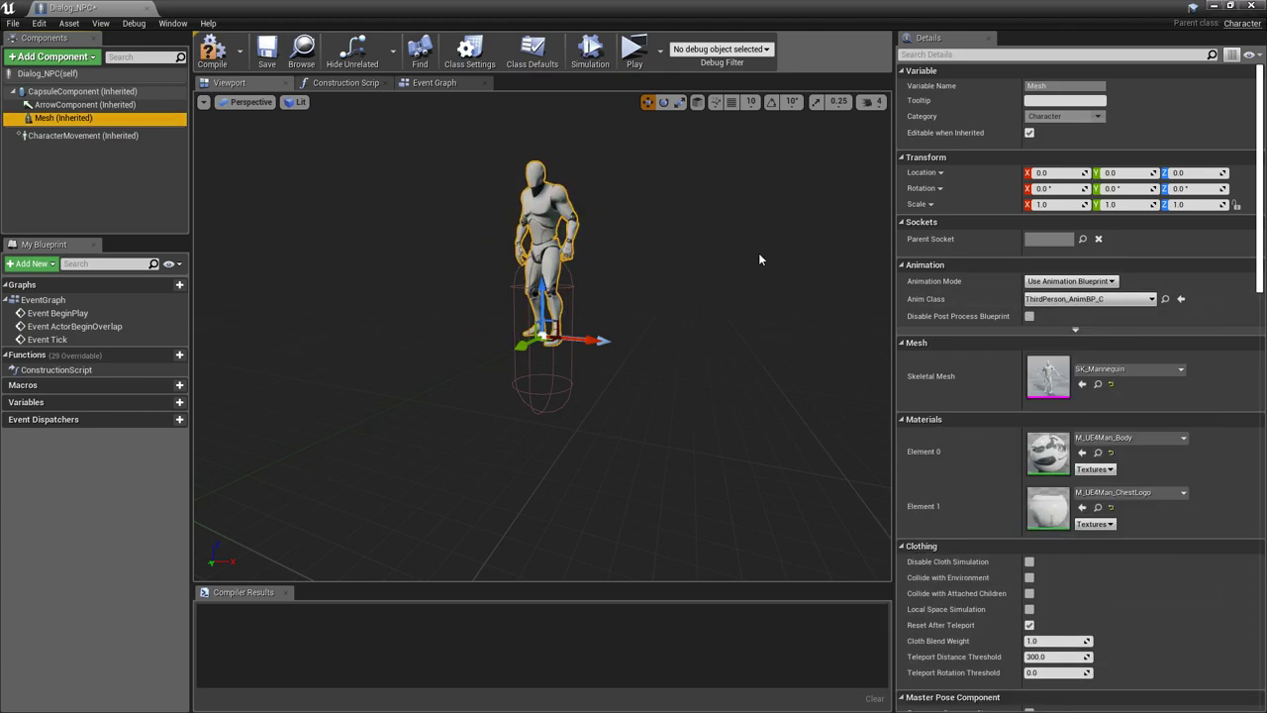
Set the mesh's Z location and Z rotation to -90, then compile the blueprint
left_click(1188, 173)
type("-90")
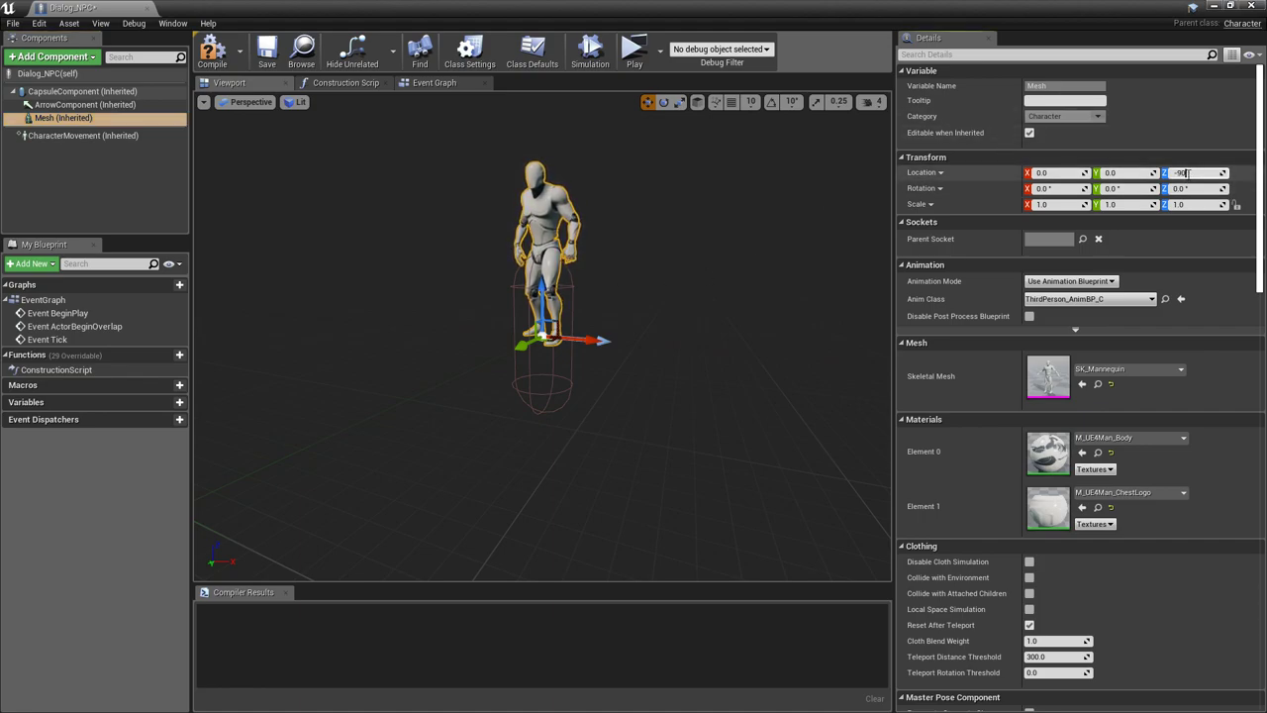
key("Return")
key("Tab")
key("Tab")
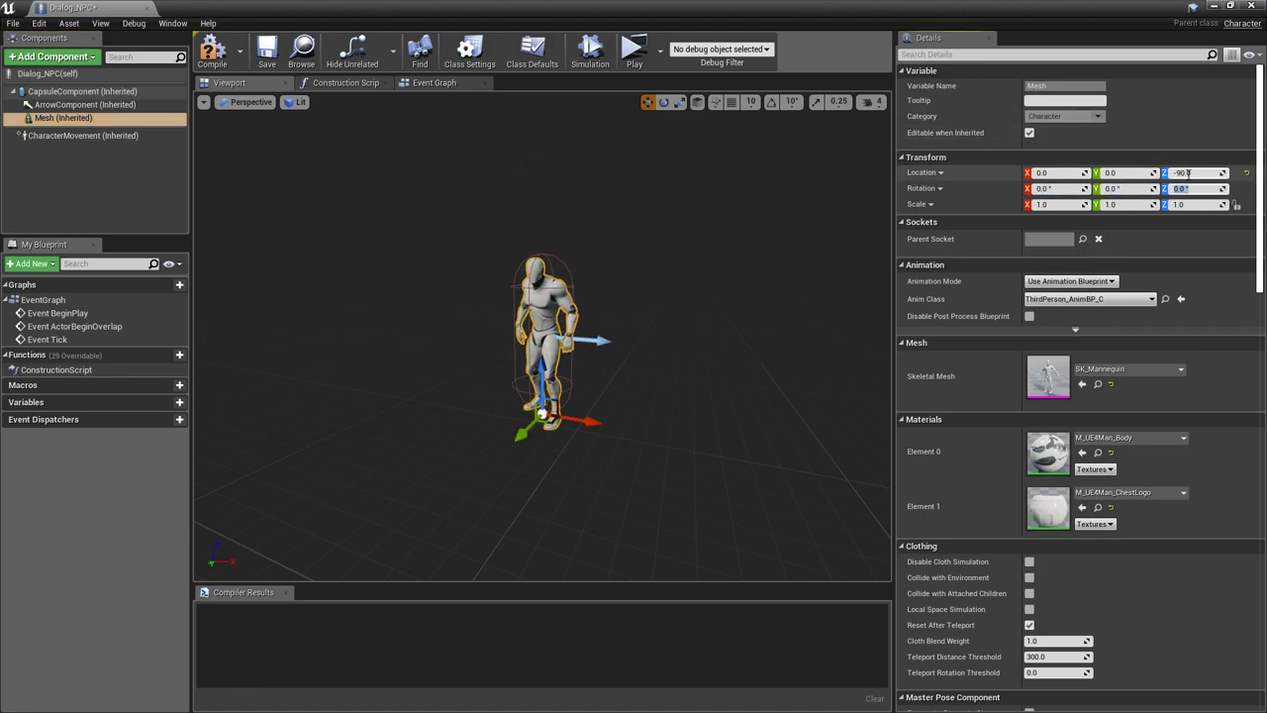
type("-90")
key("Return")
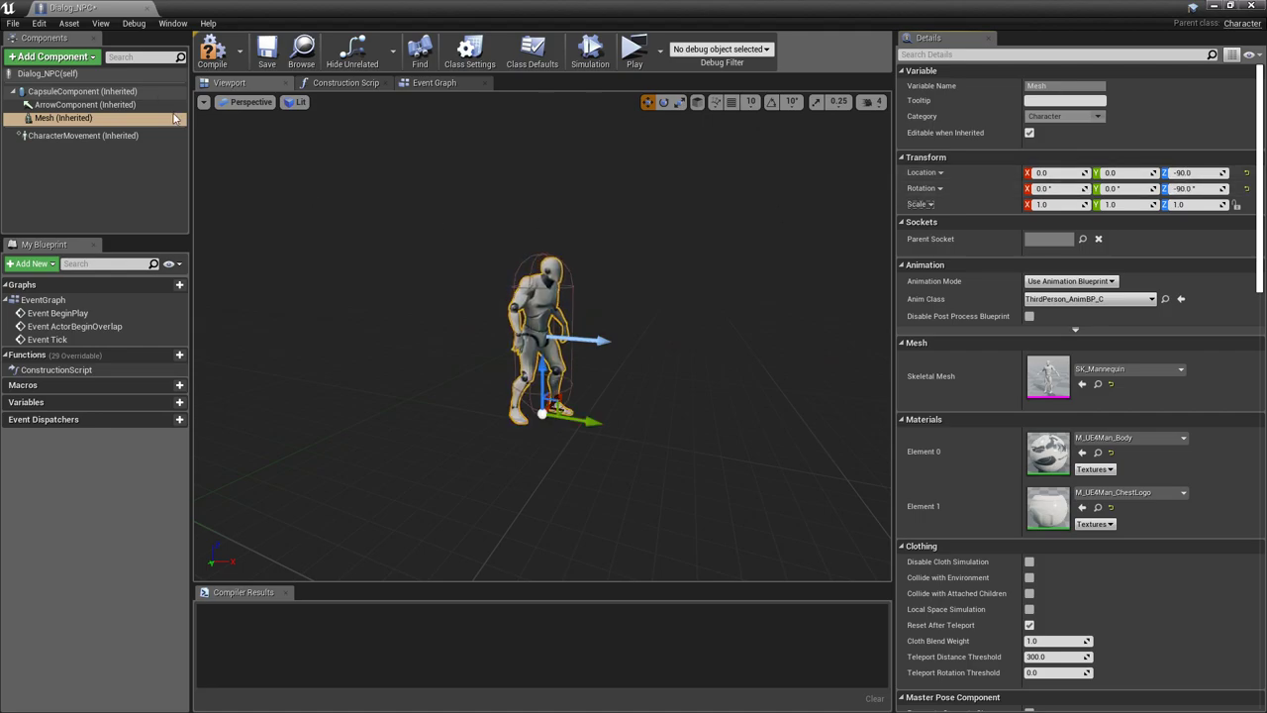
left_click(231, 64)
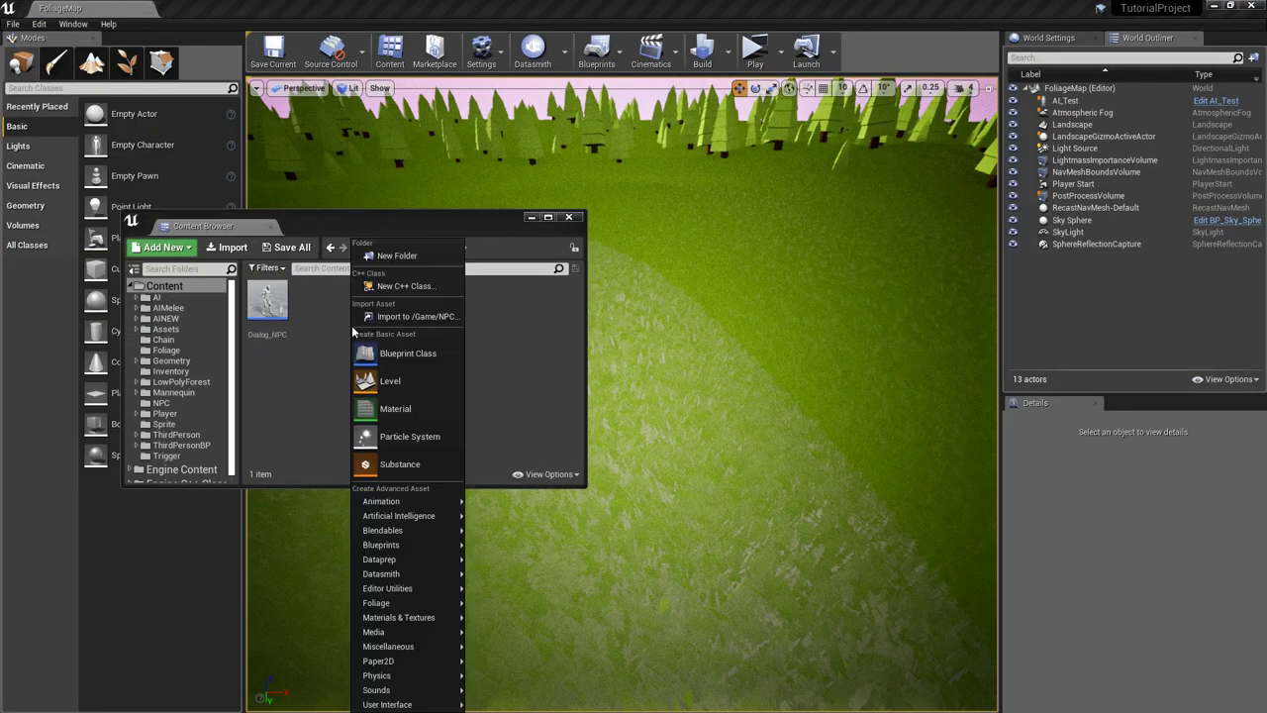
Add a User Interface Widget Blueprint called Dialog_W in NPC and open it in the Designer
right_click(352, 396)
mouse_move(424, 705)
left_click(495, 697)
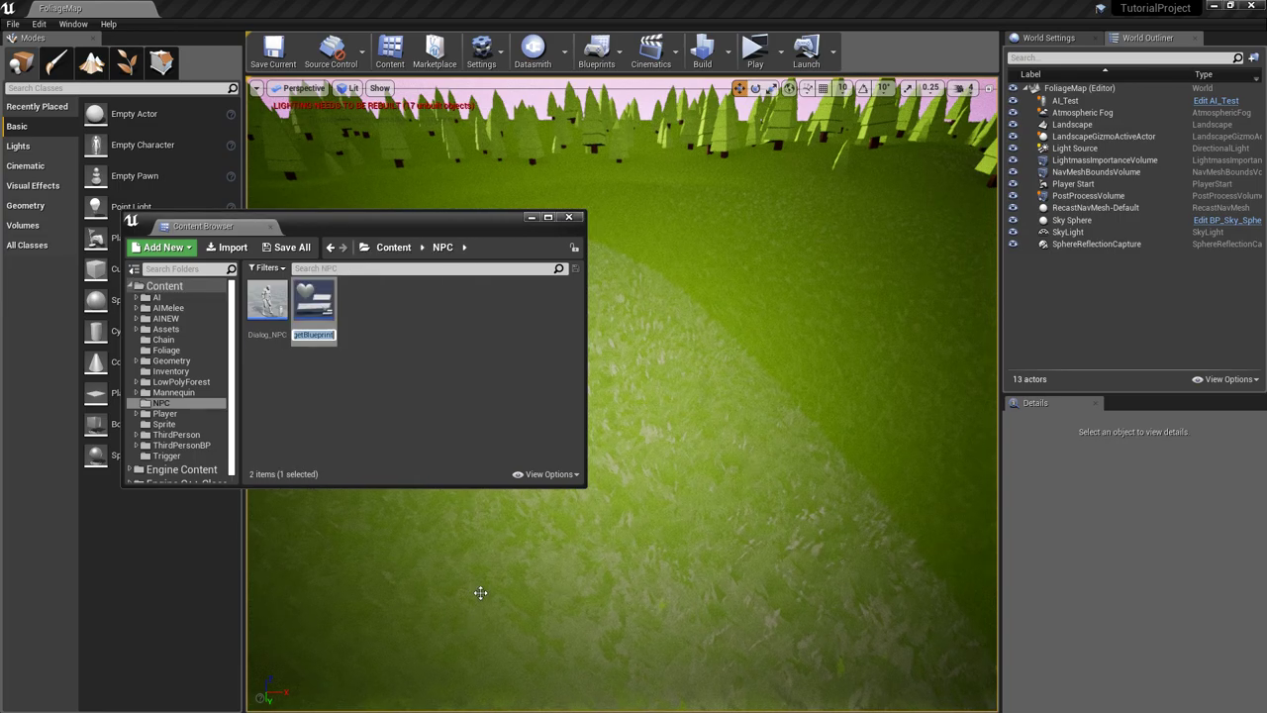
type("Dialog_W")
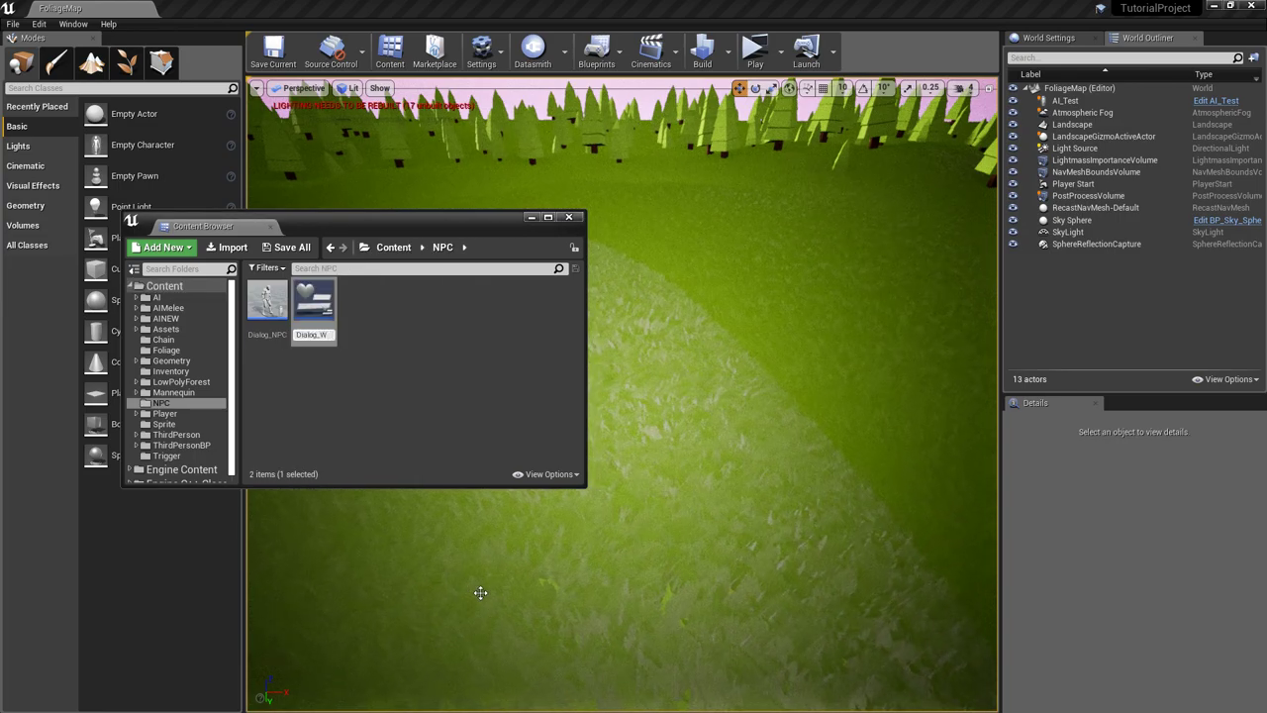
key("Return")
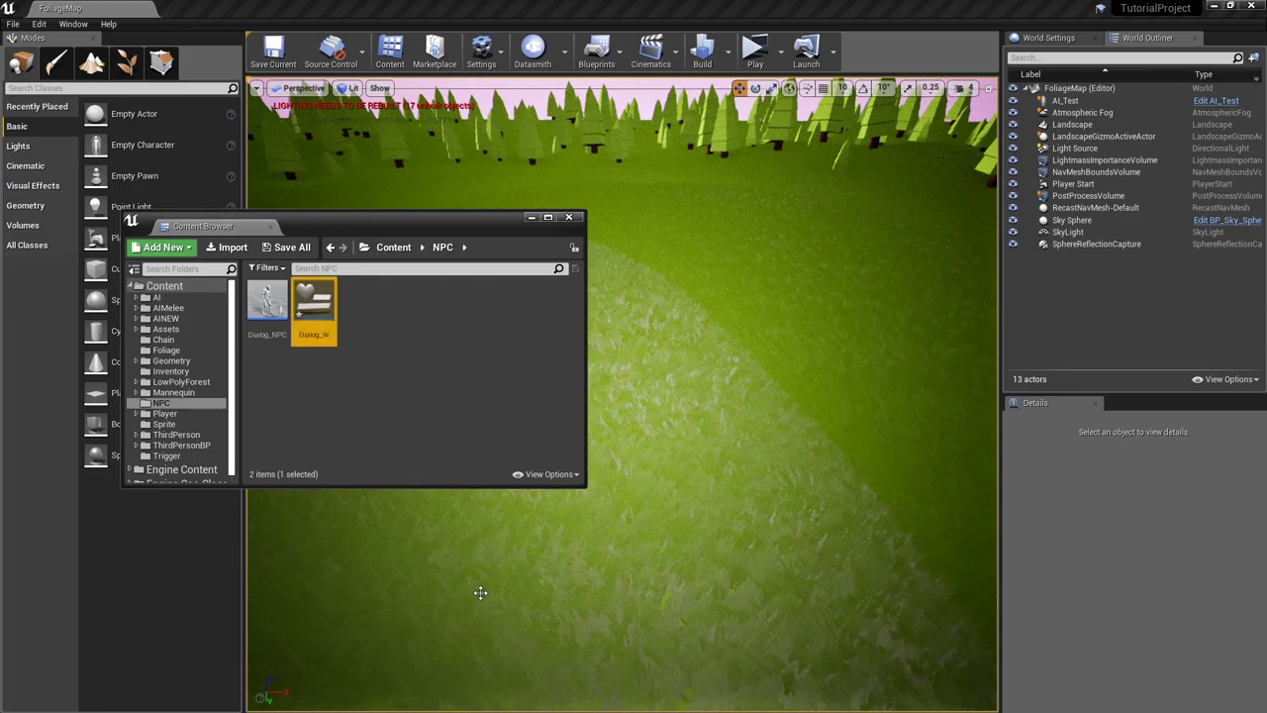
double_click(327, 319)
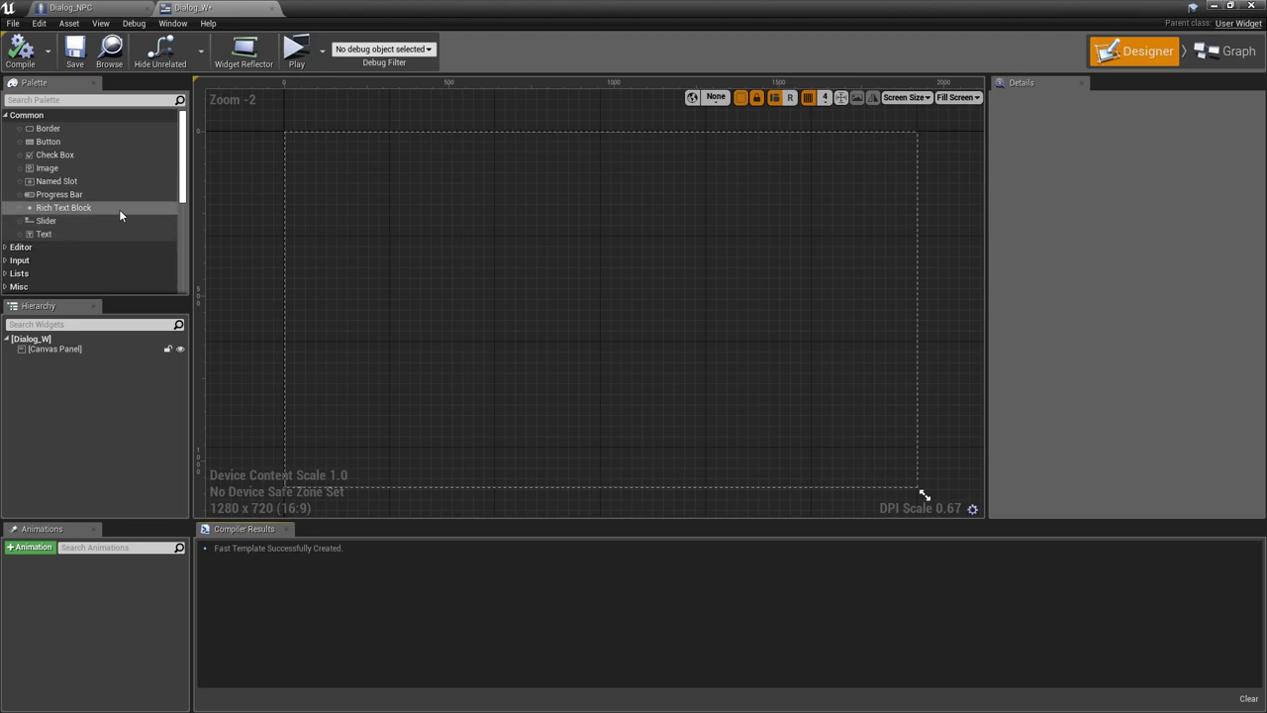
Drop a Vertical Box from the Palette onto the Canvas Panel
scroll(117, 213, "down", 2)
scroll(115, 217, "down", 2)
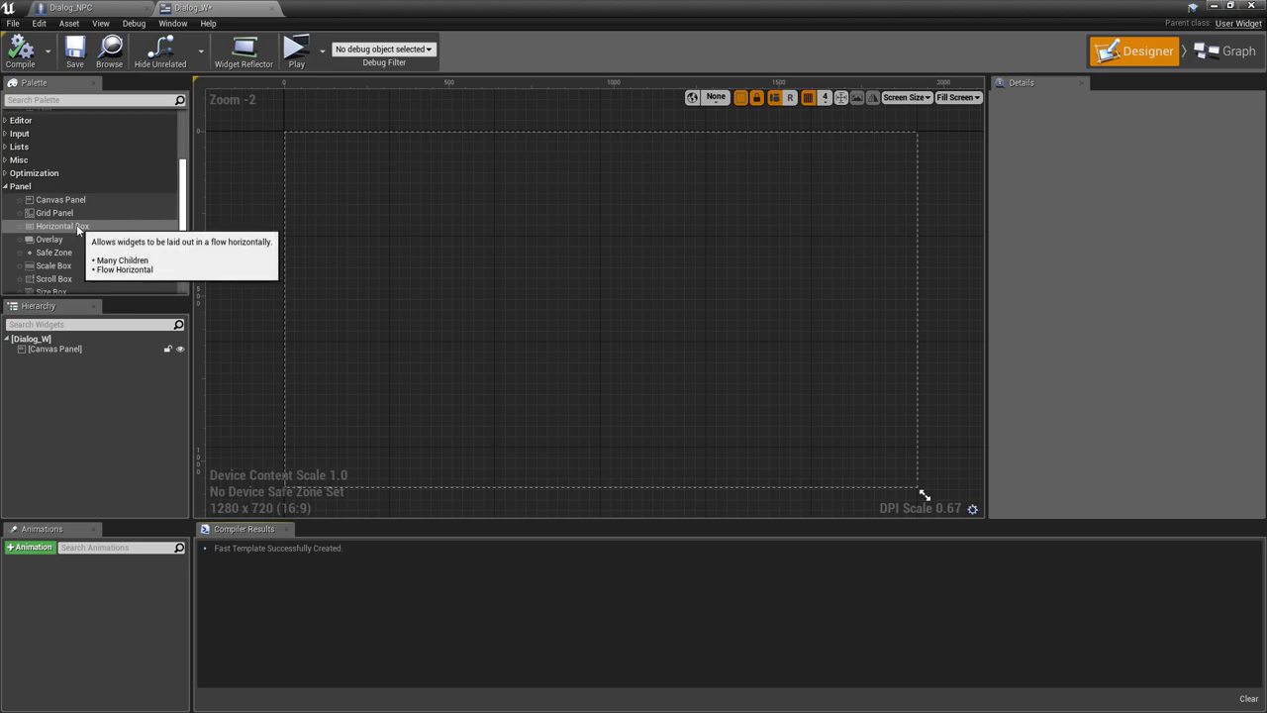
scroll(79, 229, "down", 2)
scroll(78, 228, "down", 1)
mouse_move(66, 255)
left_mouse_down()
mouse_move(52, 362)
mouse_move(55, 351)
left_mouse_up()
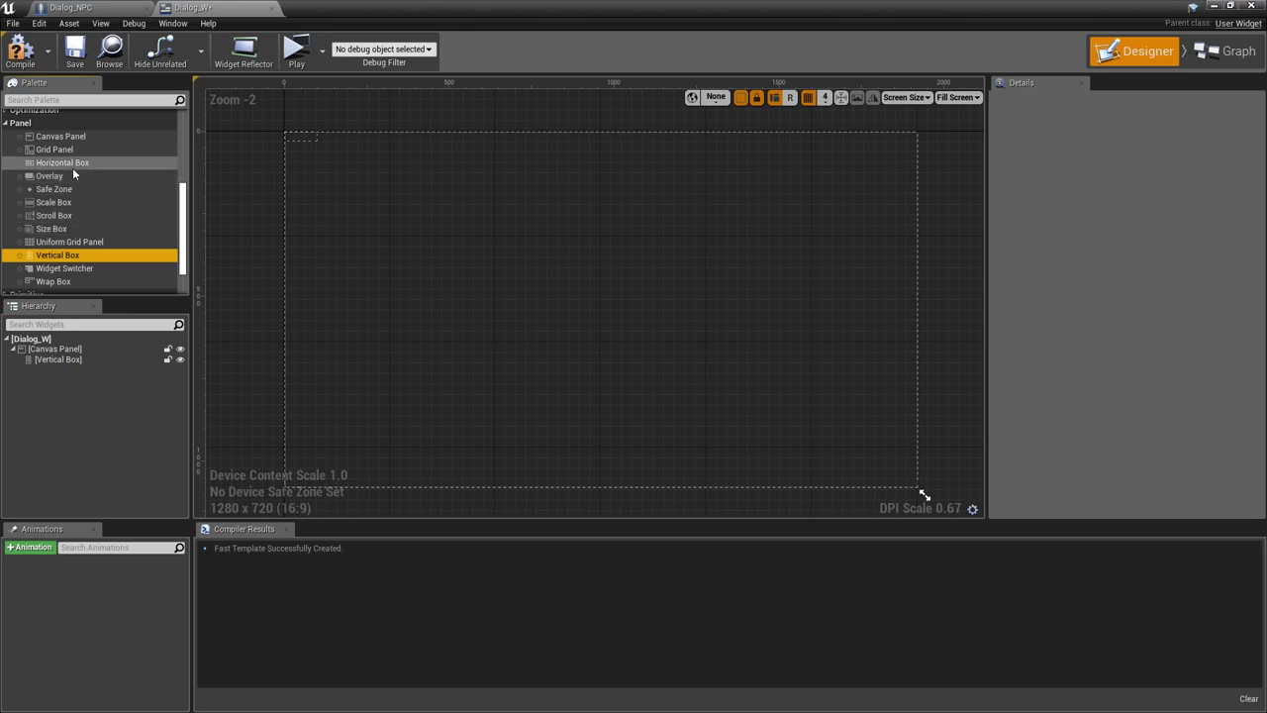
left_click_drag(73, 166, 48, 363)
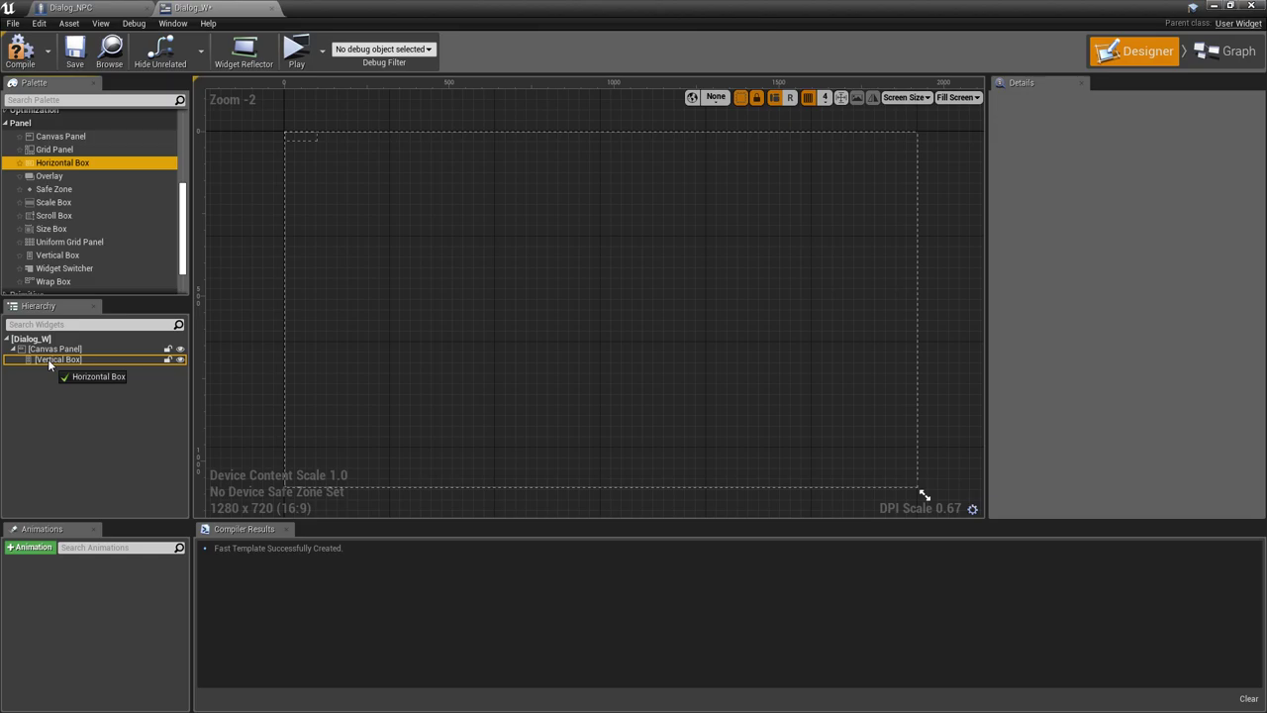
left_click_drag(47, 359, 66, 168)
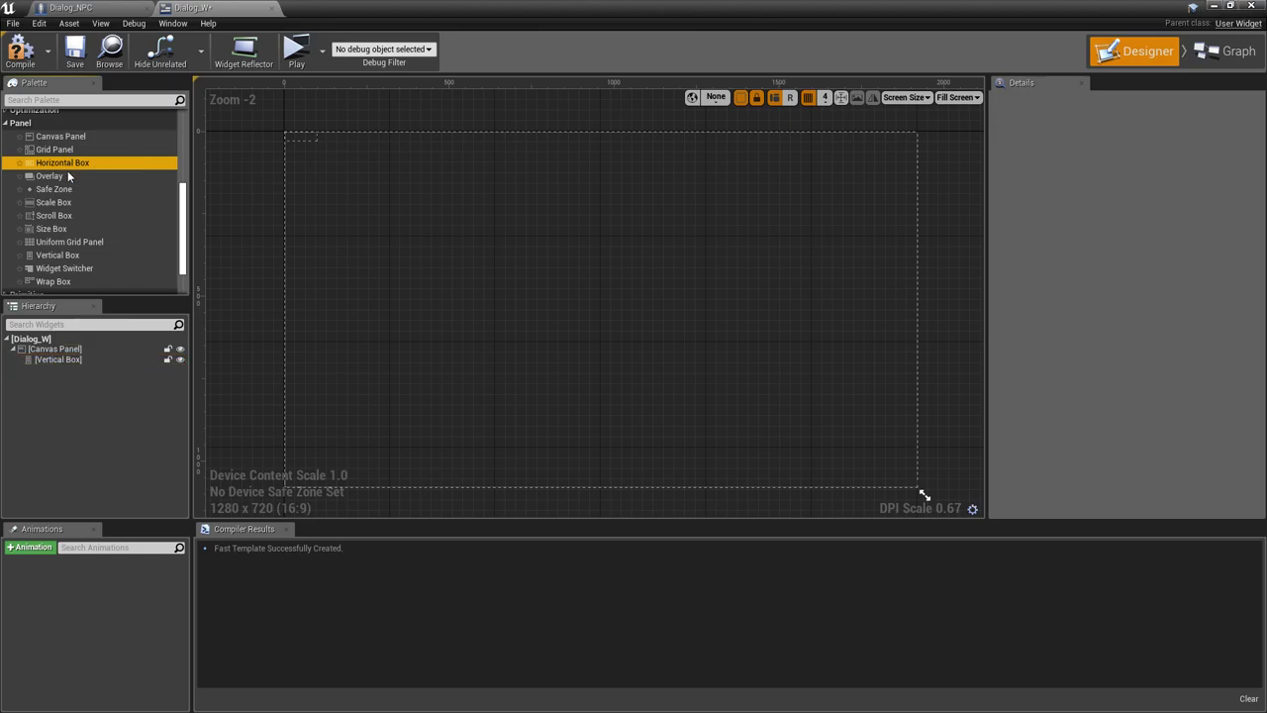
Add a Text Block and then a Horizontal Box below it inside the Vertical Box
scroll(79, 232, "up", 3)
scroll(79, 232, "up", 3)
left_click_drag(70, 236, 63, 358)
scroll(70, 238, "down", 5)
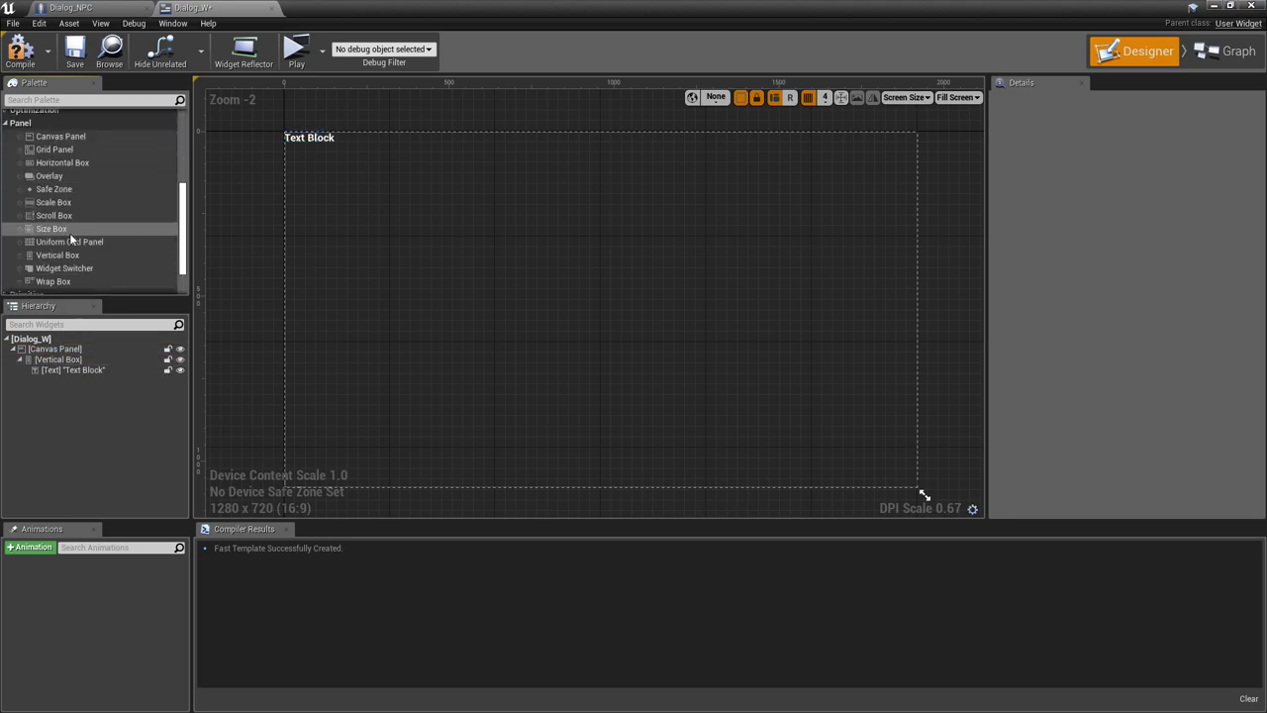
left_click_drag(76, 162, 71, 385)
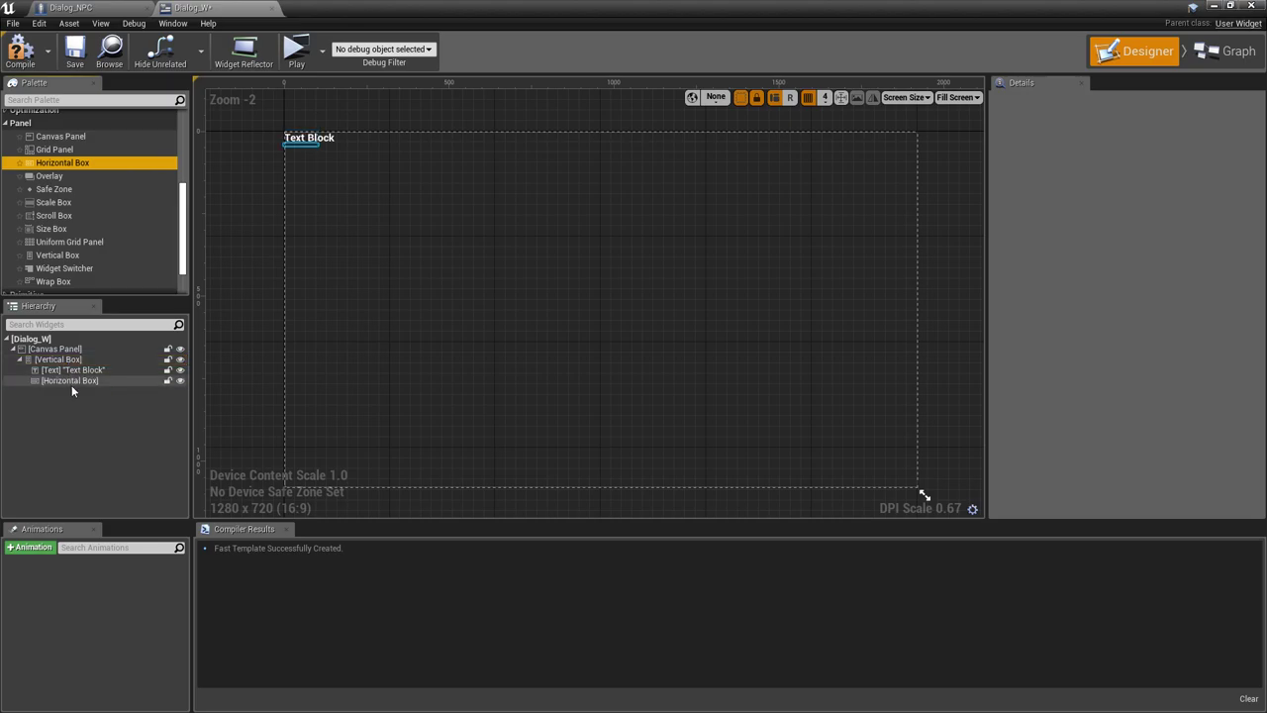
left_click(67, 360)
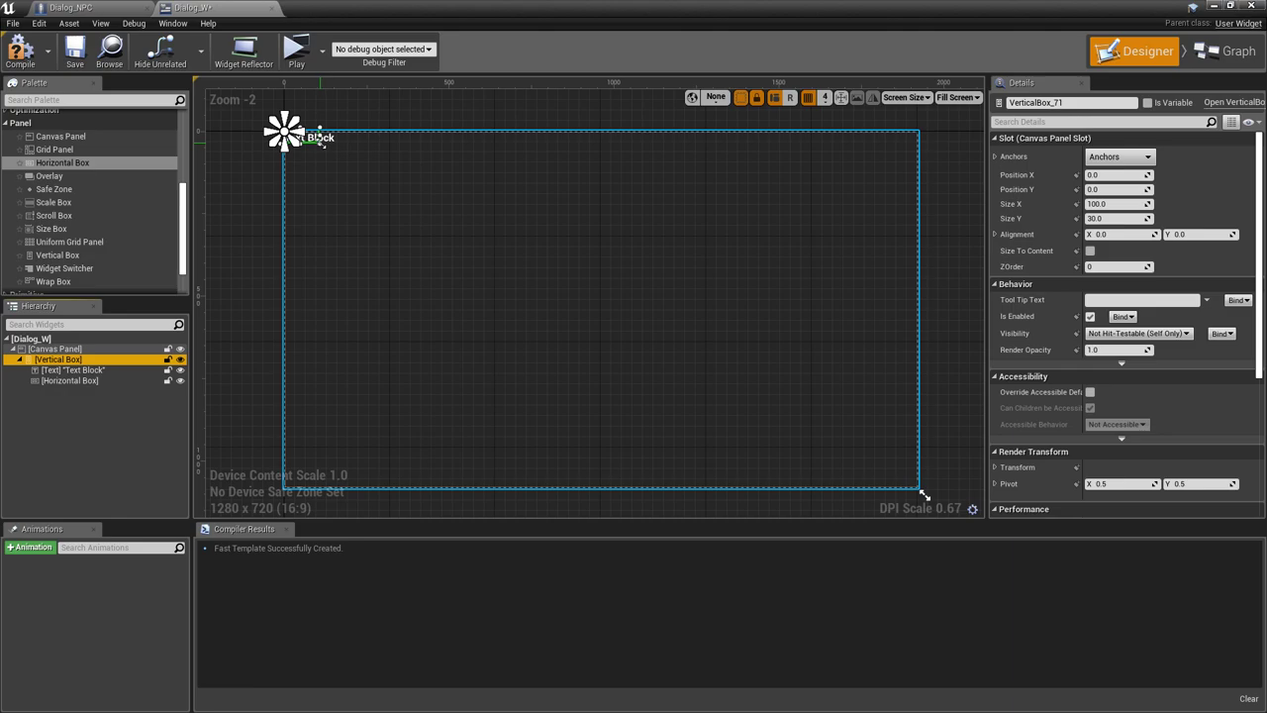
Resize the Vertical Box to about 636 × 426 and center the Text Block horizontally and vertically
mouse_move(320, 142)
left_mouse_down()
mouse_move(510, 274)
mouse_move(496, 272)
left_mouse_up()
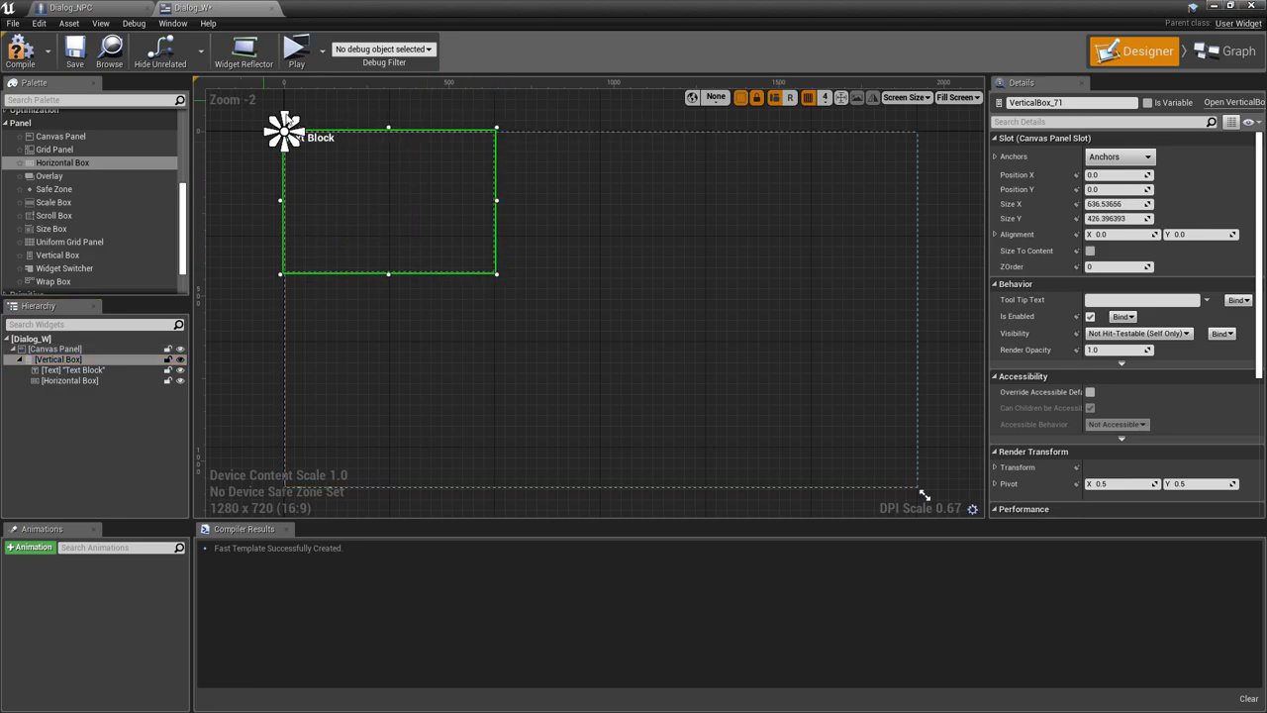
left_click(332, 141)
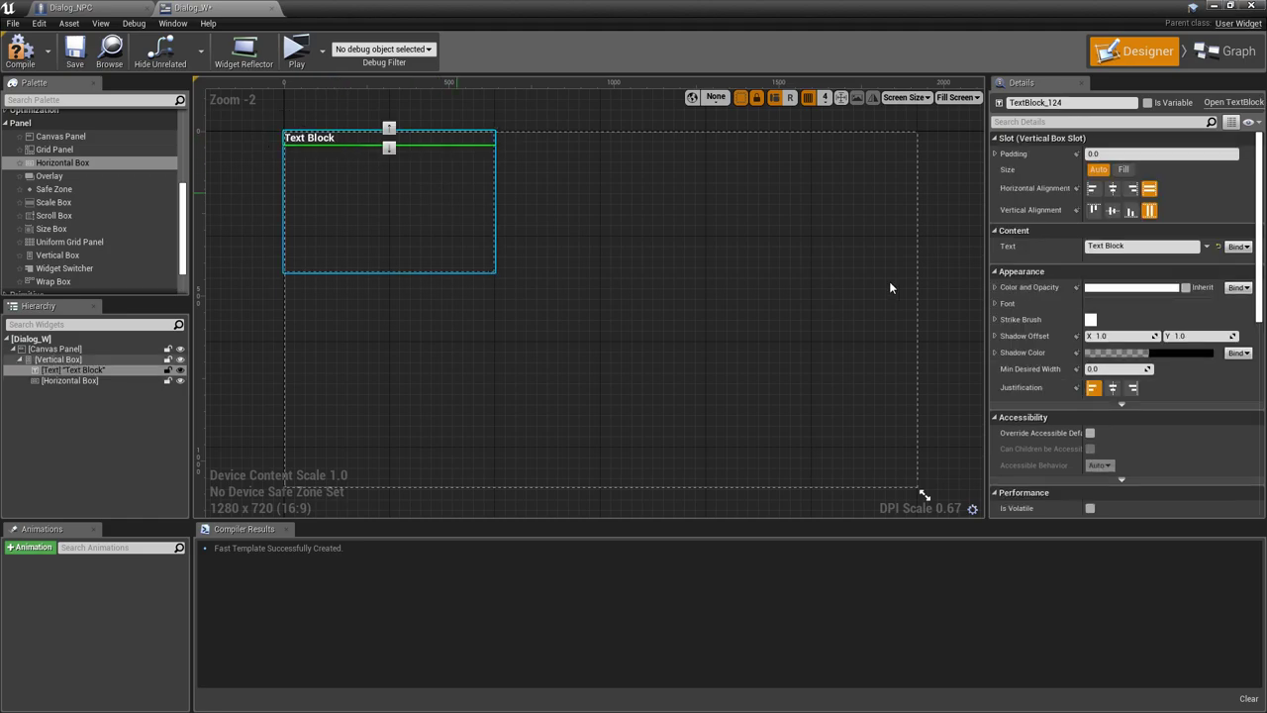
left_click(1113, 190)
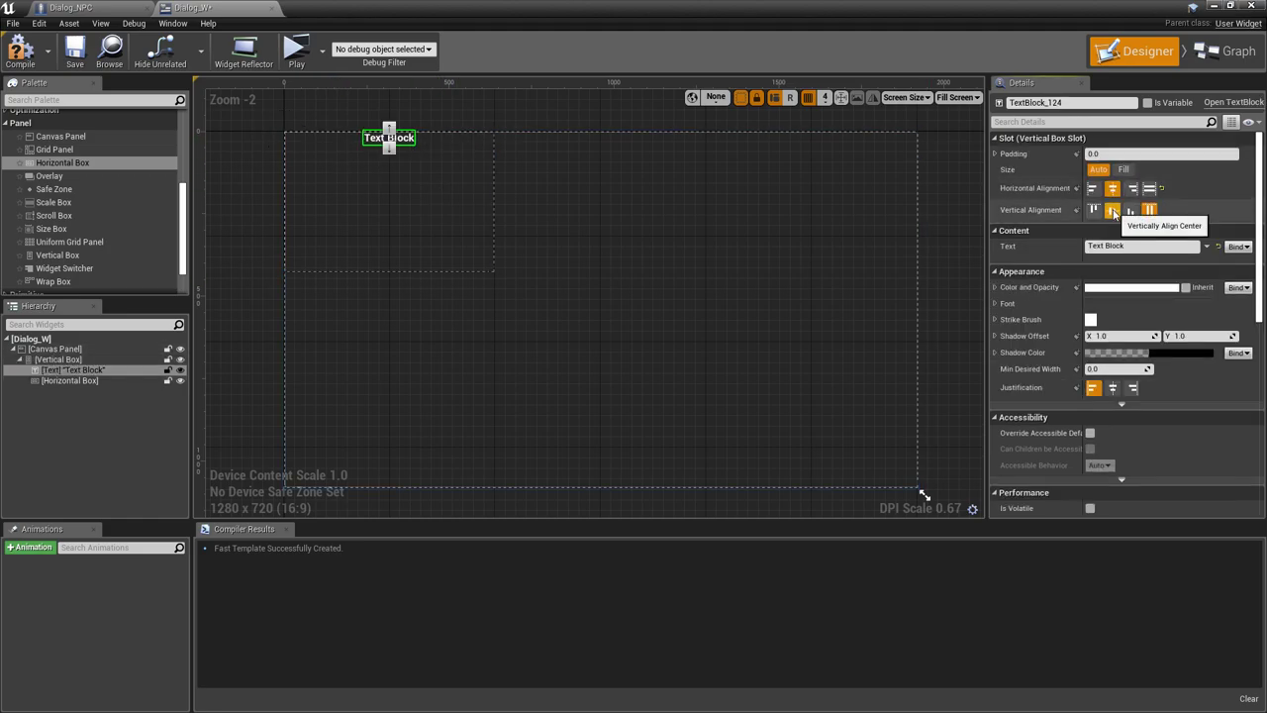
left_click(1112, 211)
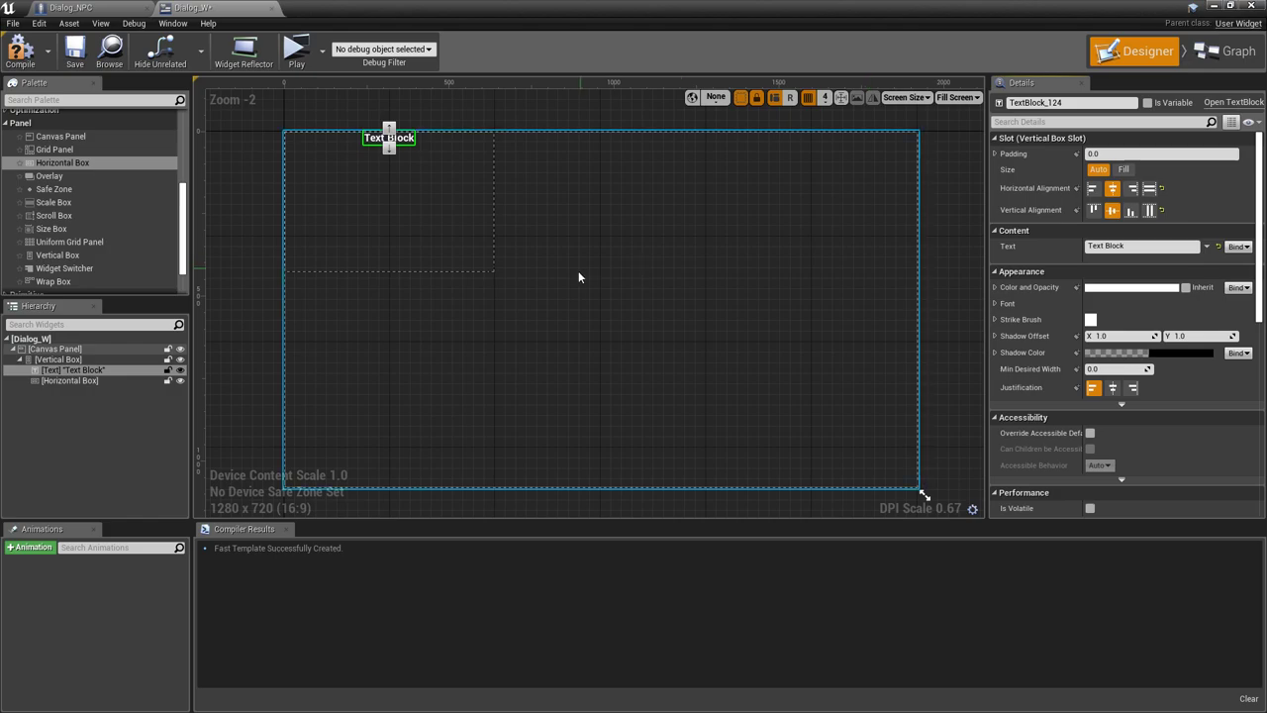
left_click(95, 386)
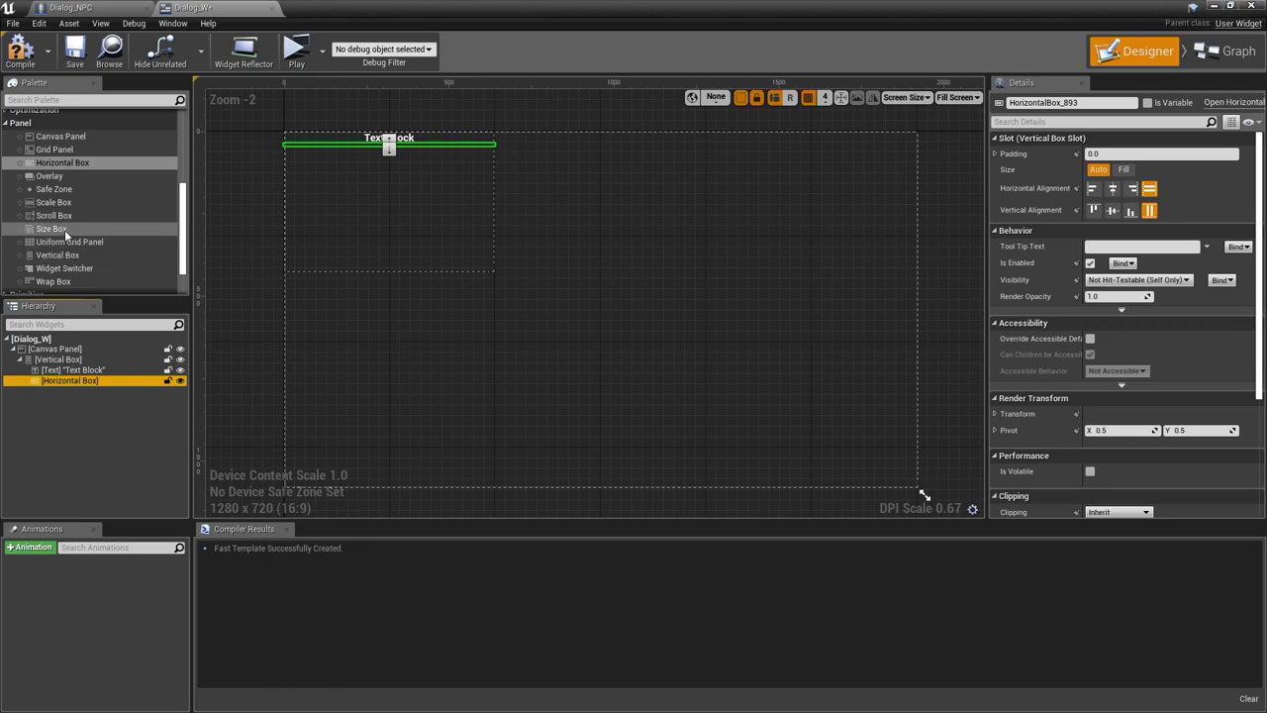
Place a Scroll Box set to Fill inside the first Horizontal Box, then add another Horizontal Box below
mouse_move(66, 219)
left_mouse_down()
mouse_move(79, 397)
mouse_move(80, 383)
left_mouse_up()
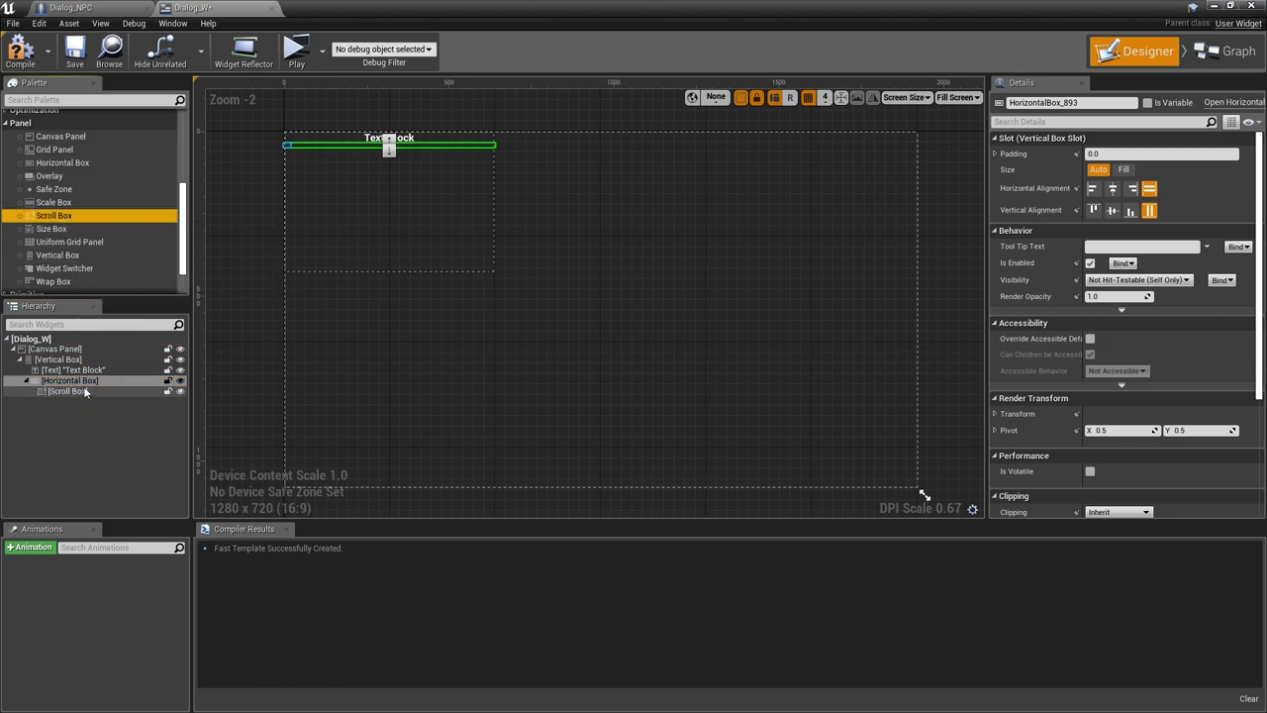
left_click(83, 392)
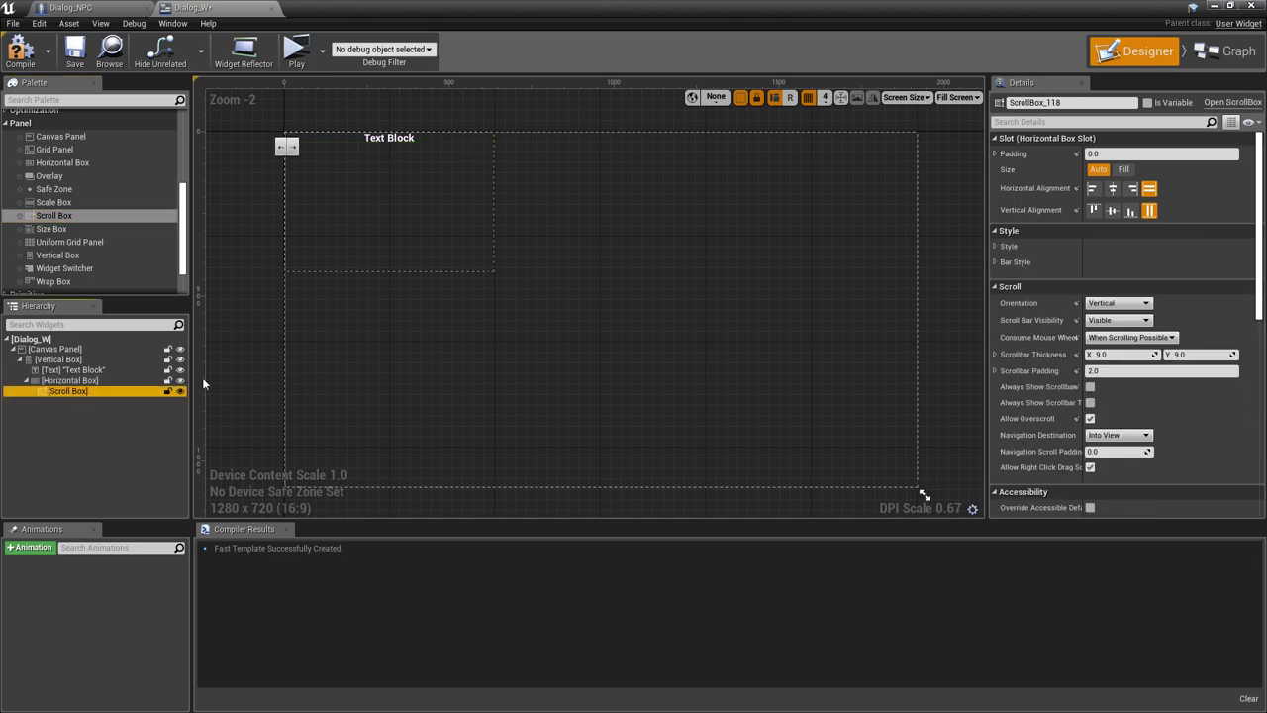
left_click(1129, 170)
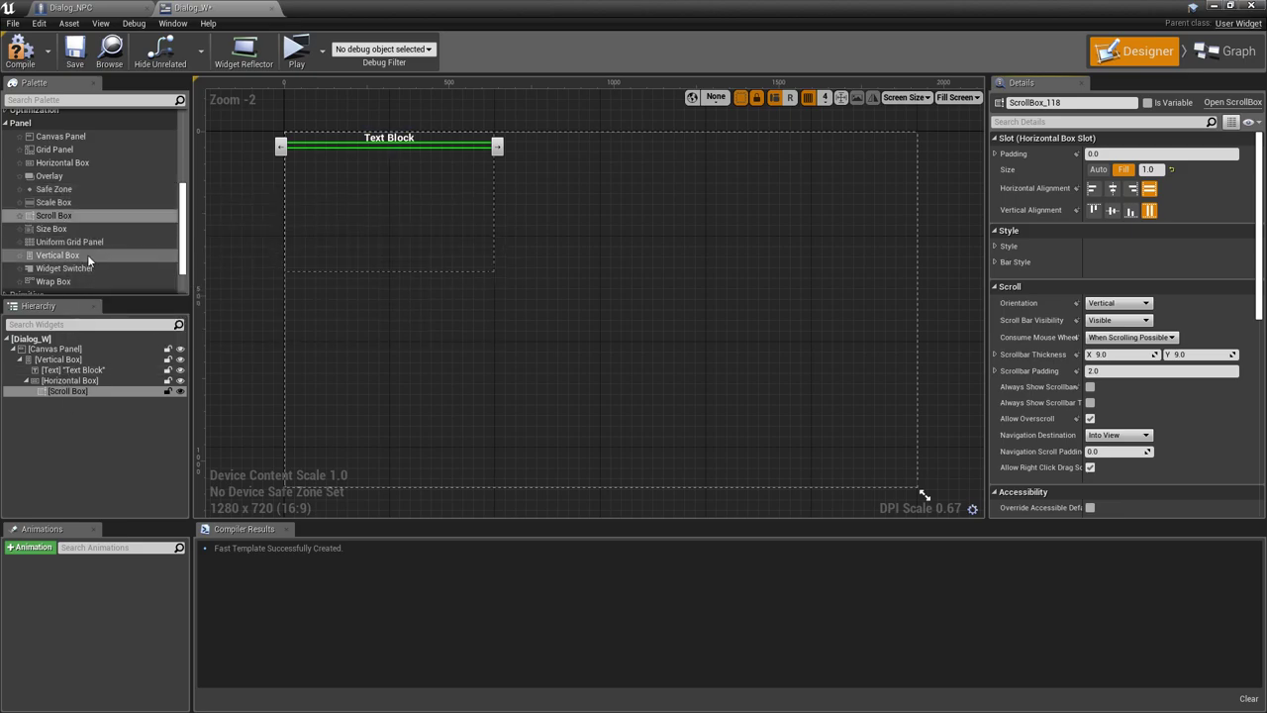
scroll(87, 254, "up", 2)
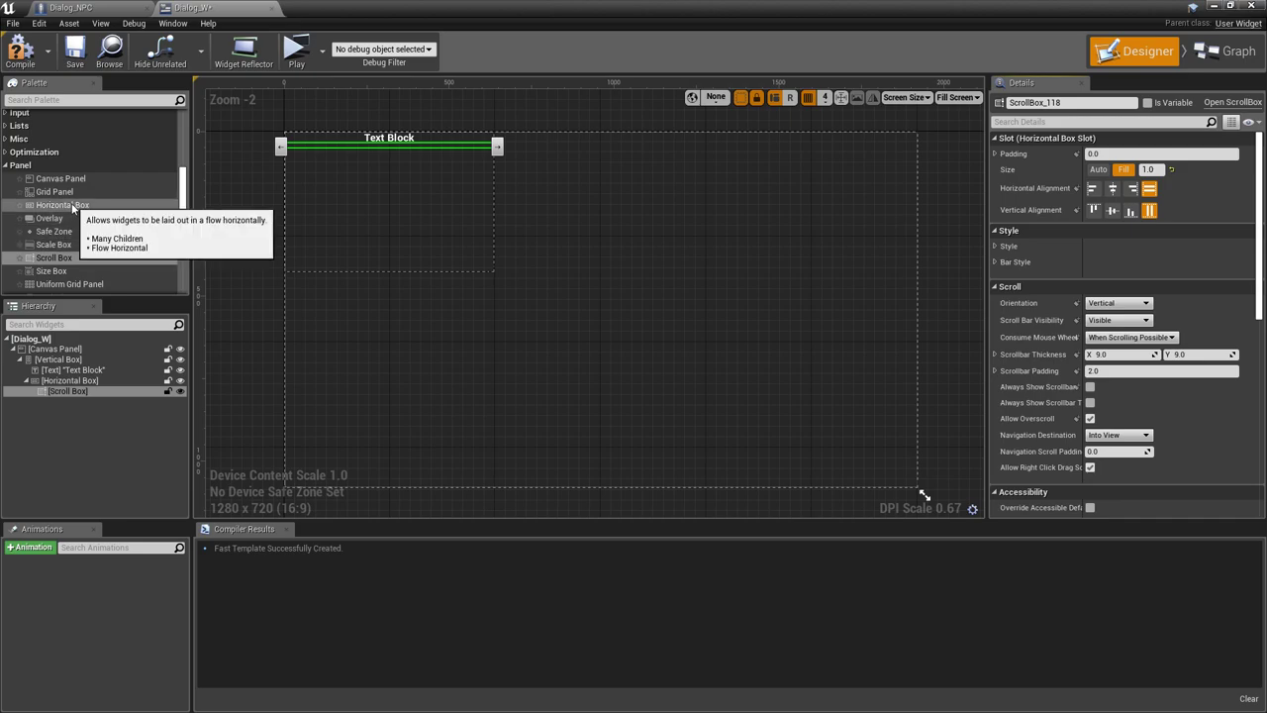
left_click_drag(71, 204, 72, 405)
scroll(96, 219, "up", 5)
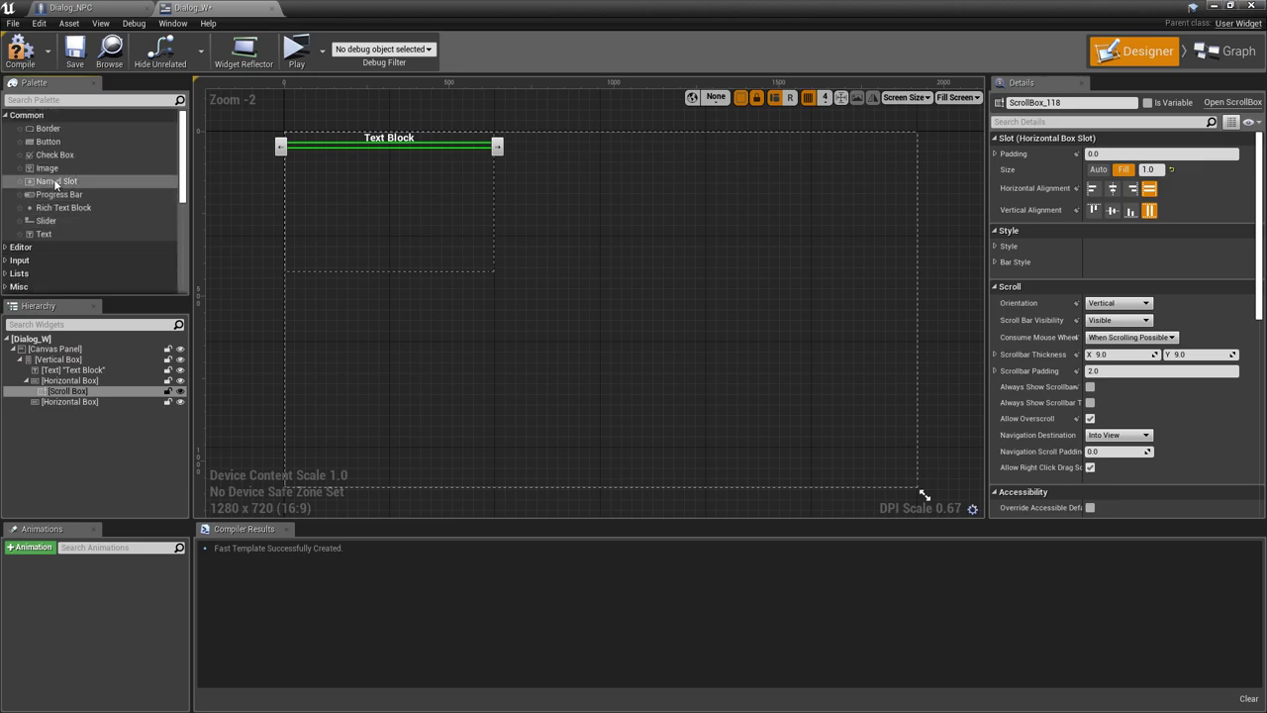
Add two Buttons to the second Horizontal Box, each holding its own Text label
left_click_drag(49, 141, 79, 406)
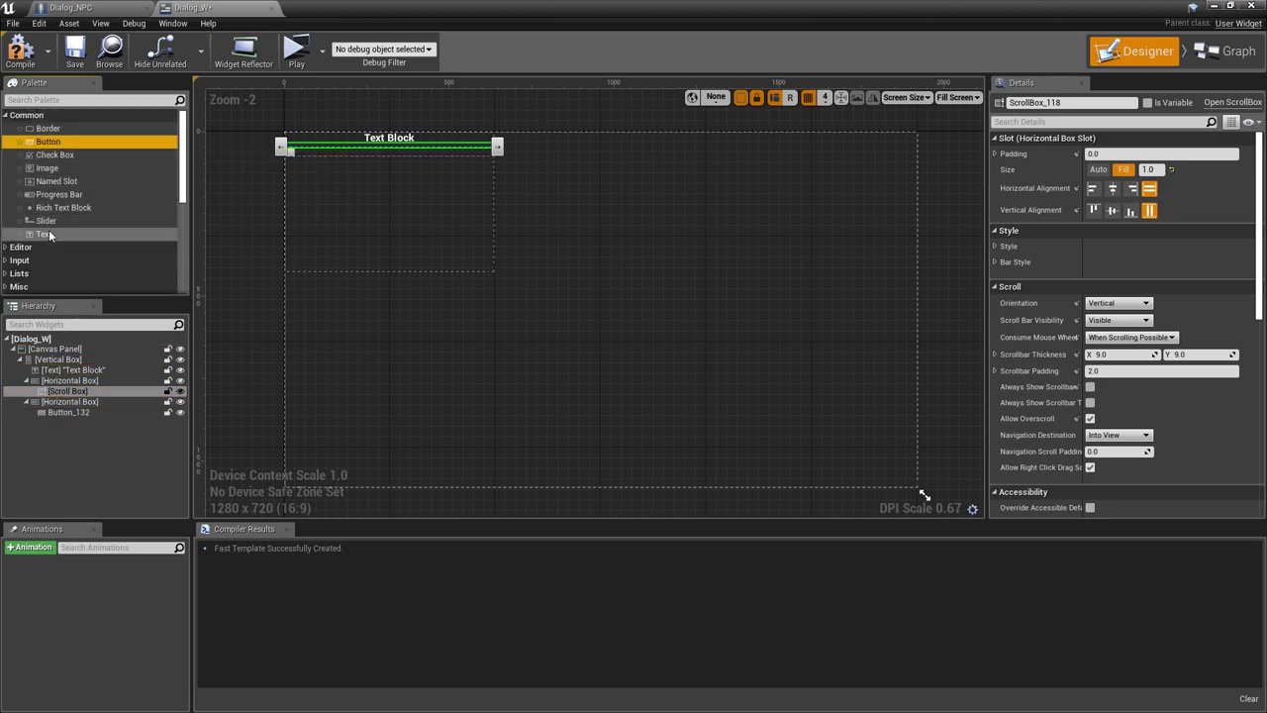
left_click_drag(44, 233, 69, 412)
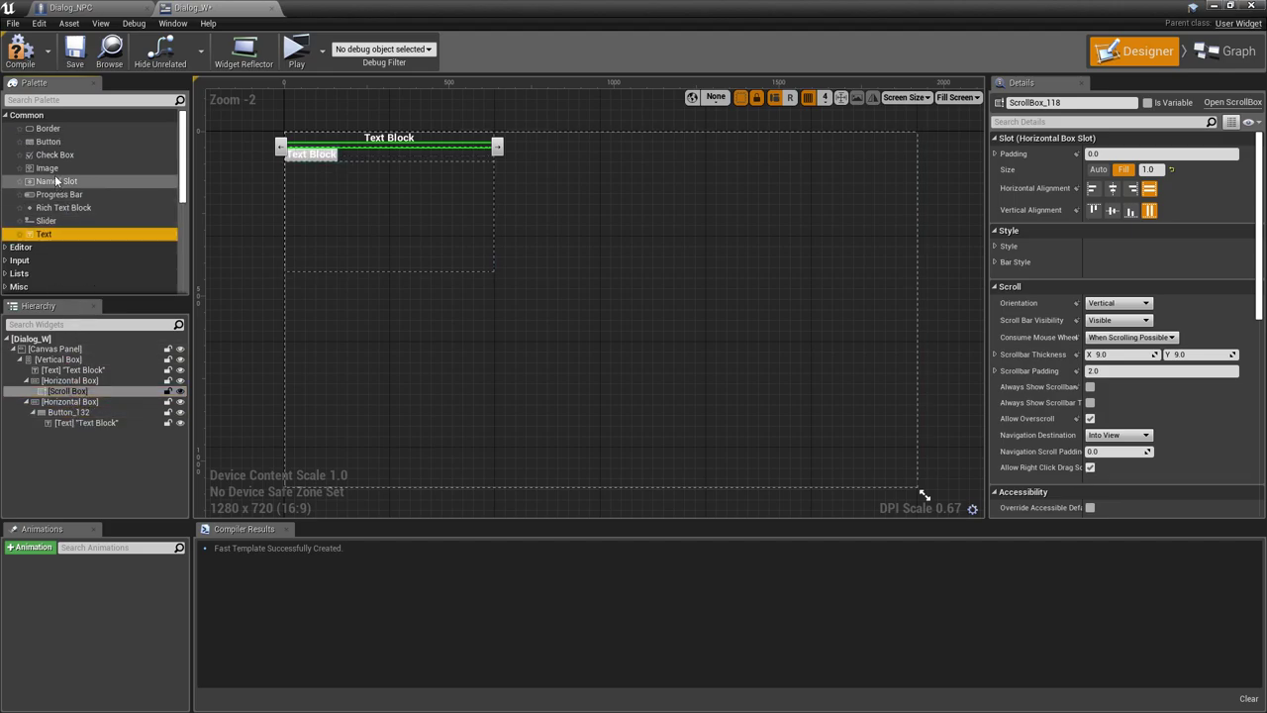
left_click_drag(54, 146, 75, 402)
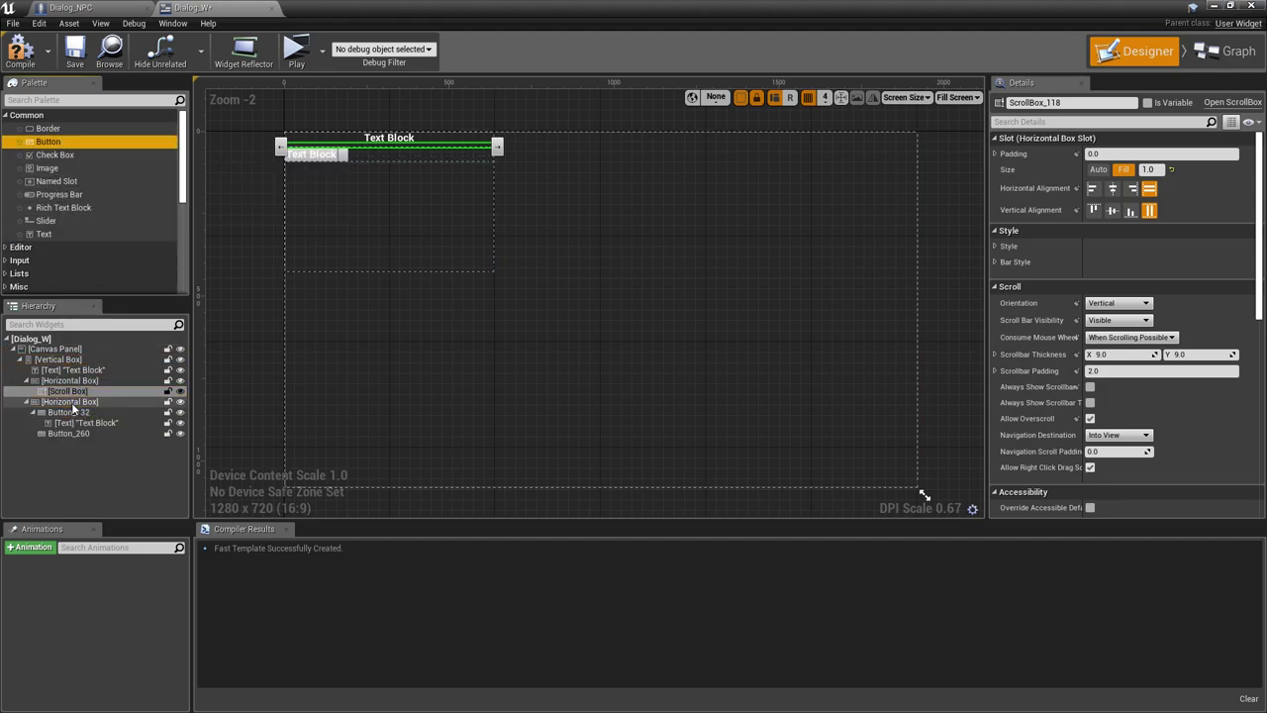
left_click_drag(58, 231, 69, 434)
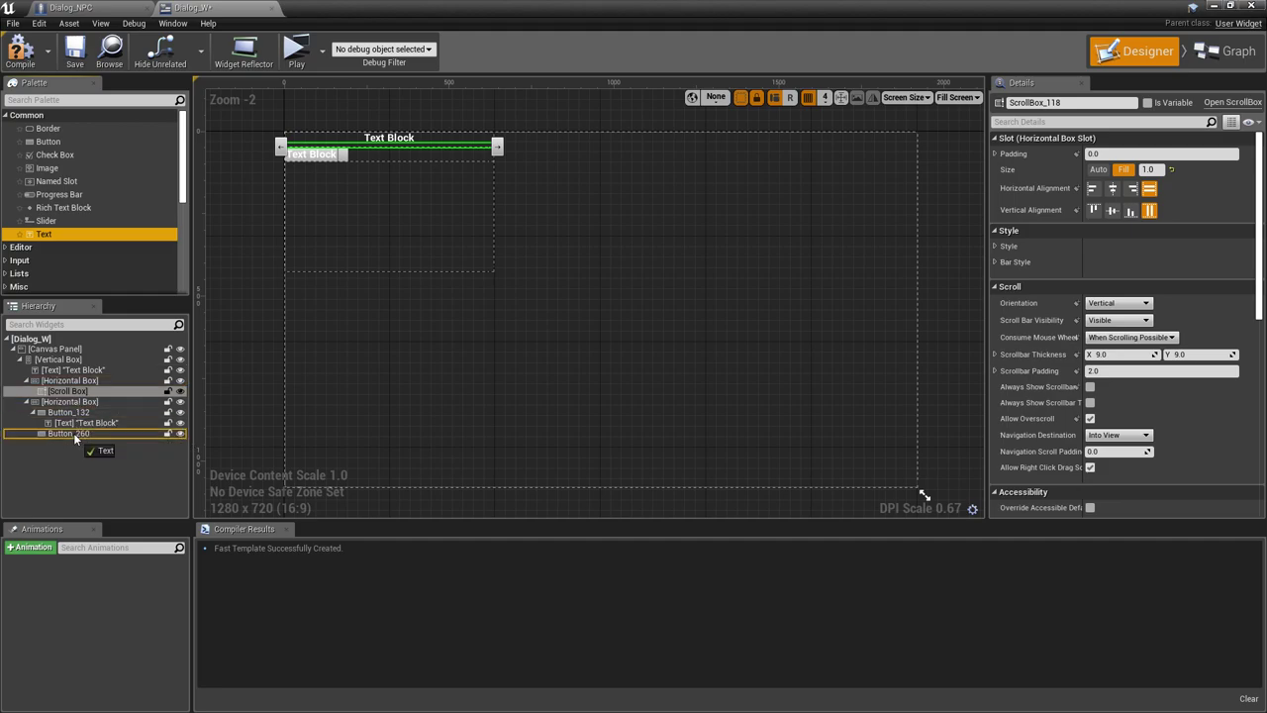
left_click(87, 370)
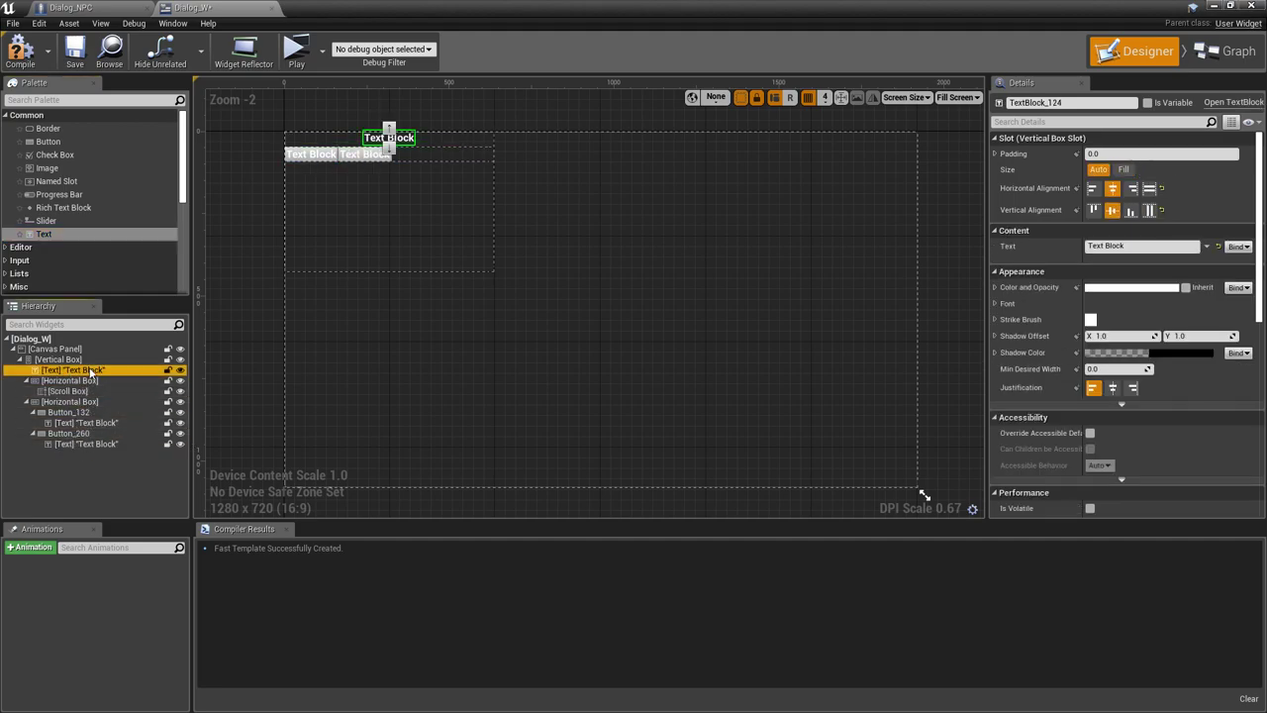
Rename the title Text Block to questName in the Details panel
left_click(1065, 103)
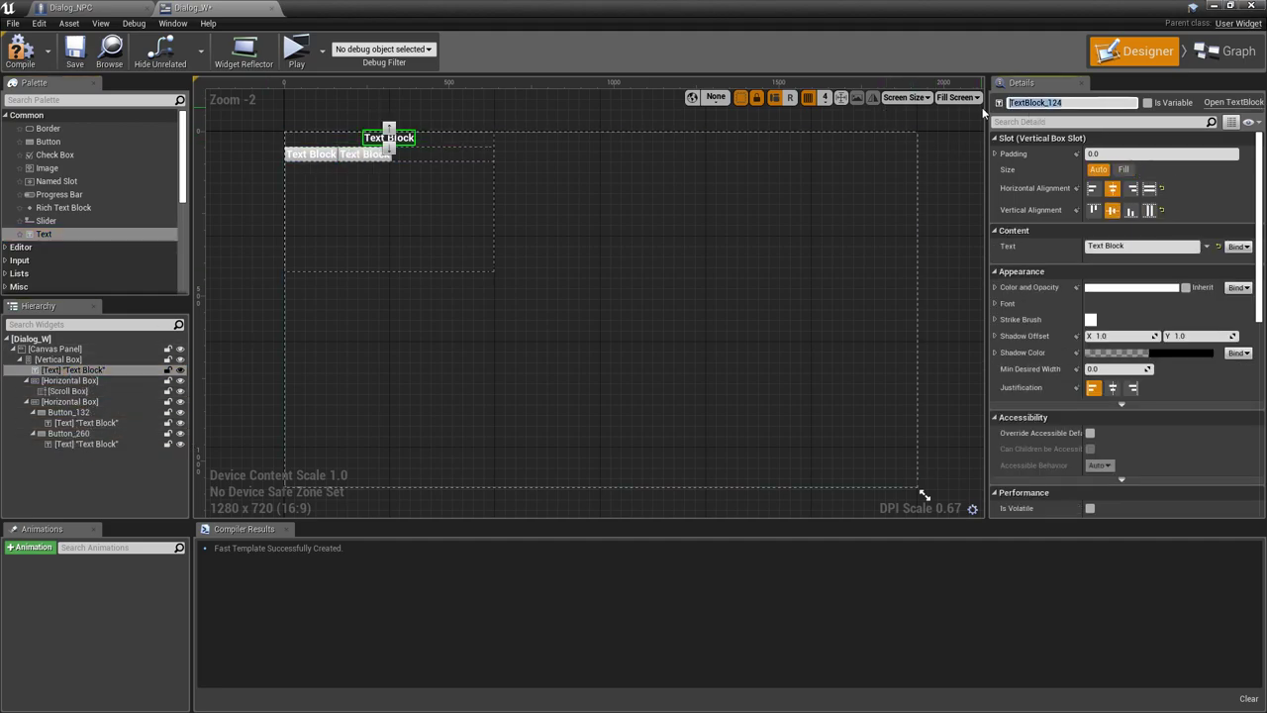
type("ques")
type("tName")
key("Return")
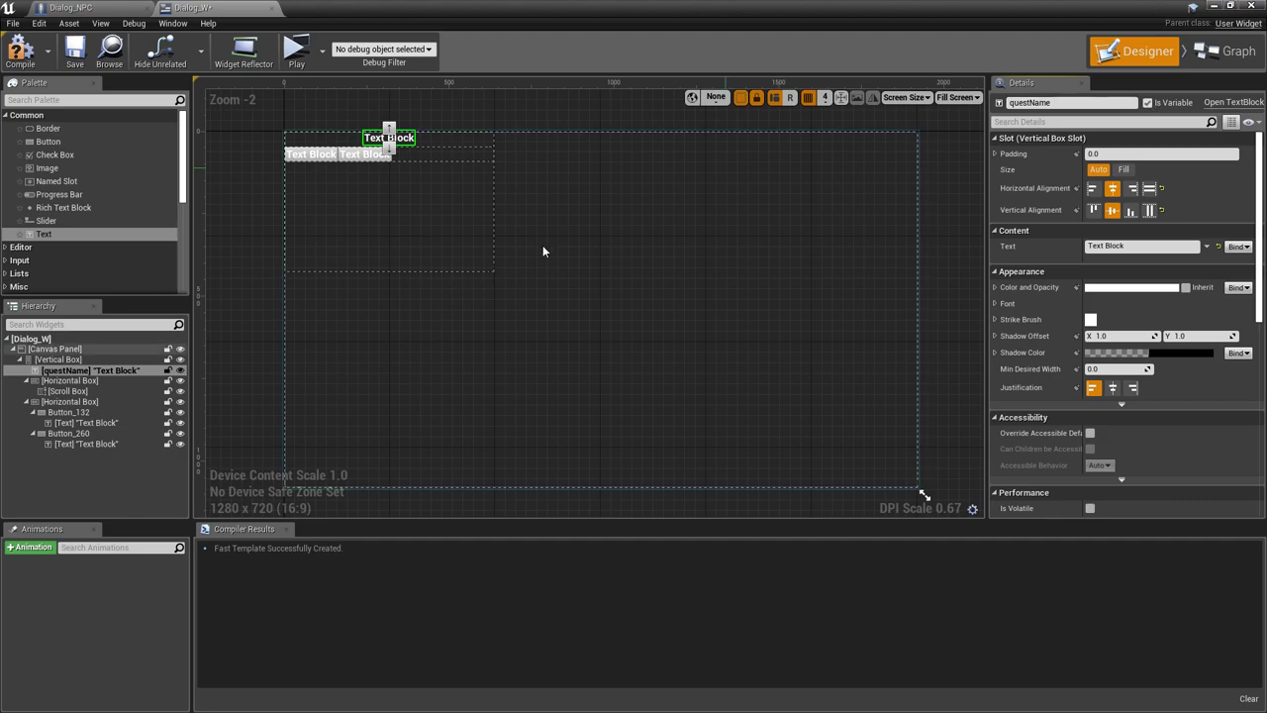
left_click(79, 391)
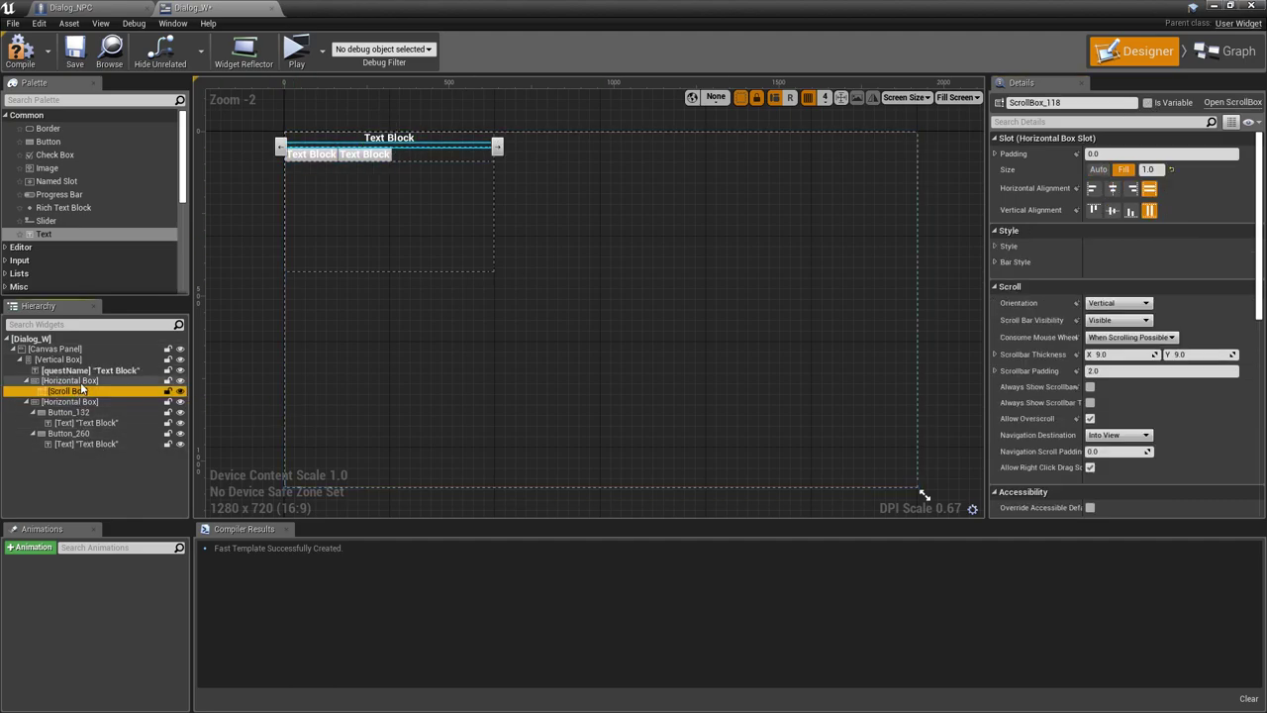
left_click(71, 380)
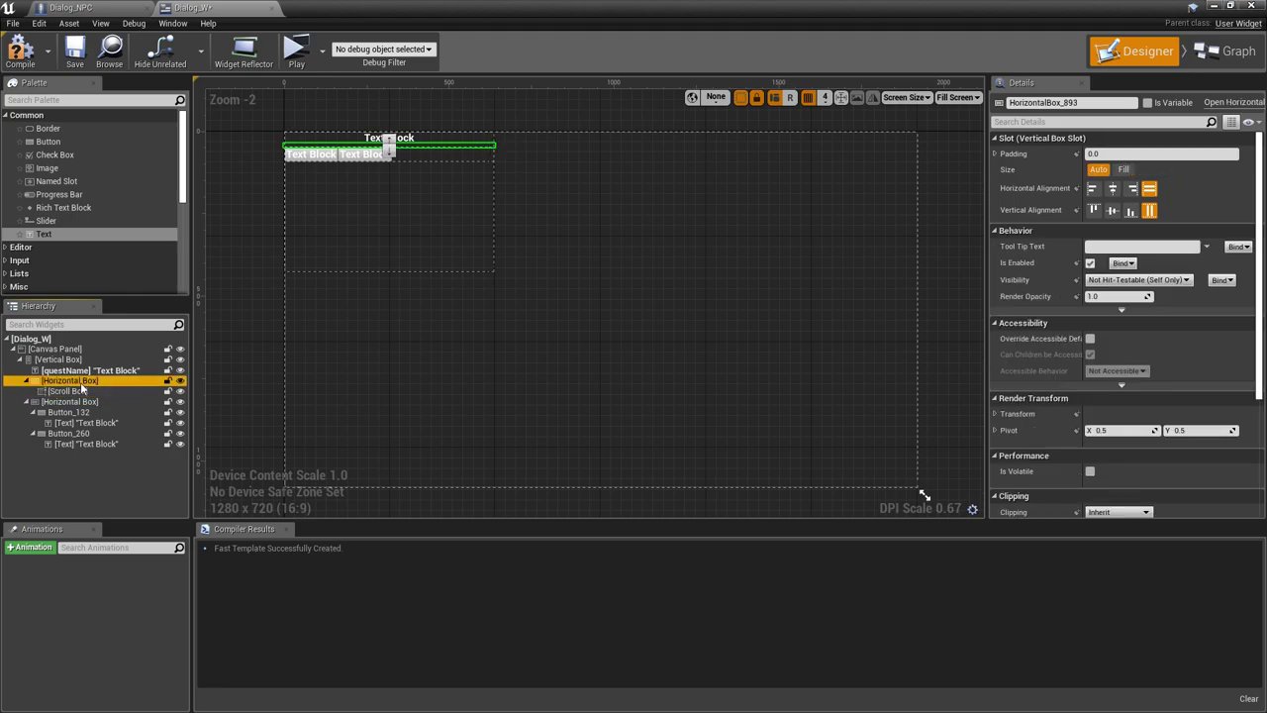
Set the first Horizontal Box and the second button to Fill size
left_click(1124, 170)
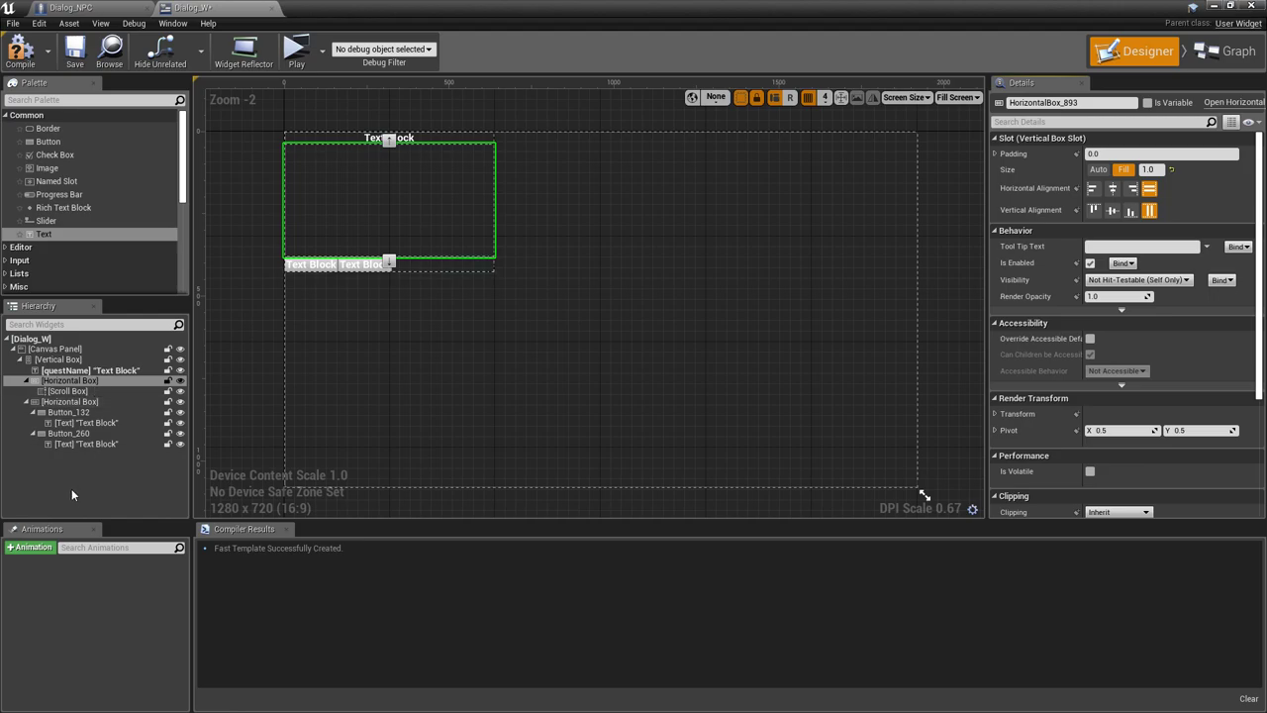
left_click(69, 434)
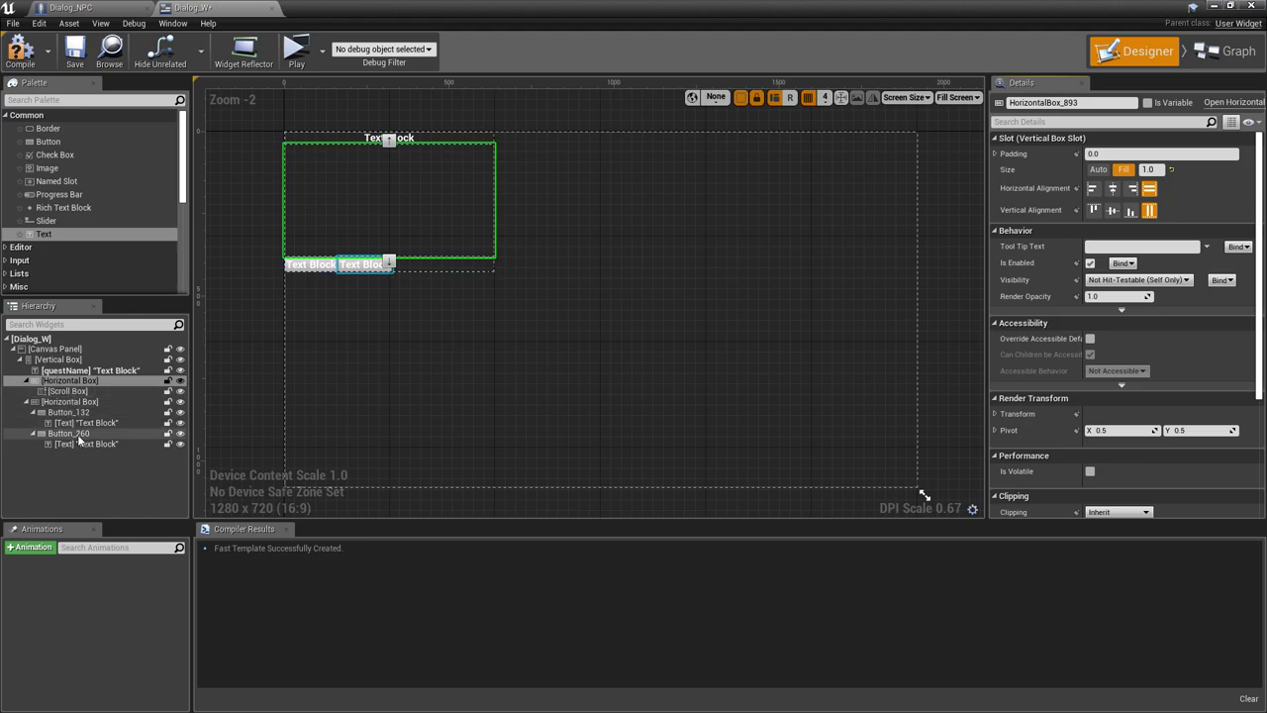
left_click(1124, 169)
left_click(1131, 189)
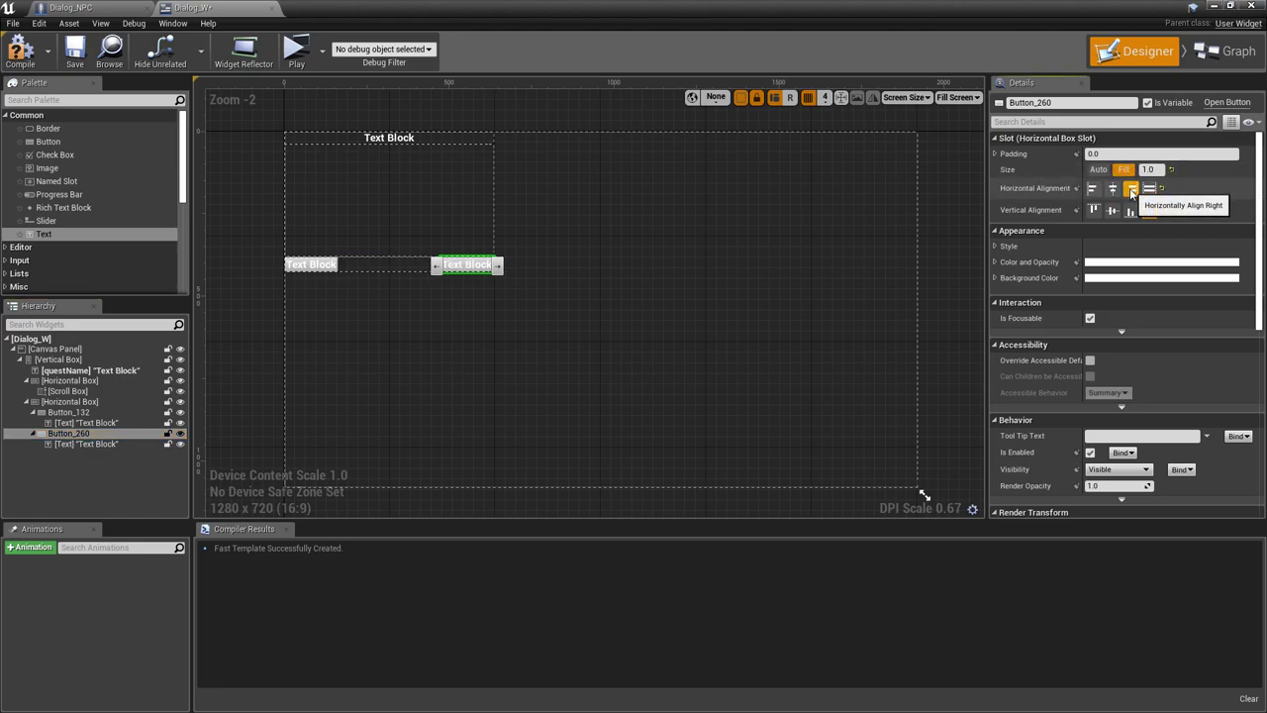
Give the first button Fill size and center both buttons horizontally within their halves
left_click(70, 412)
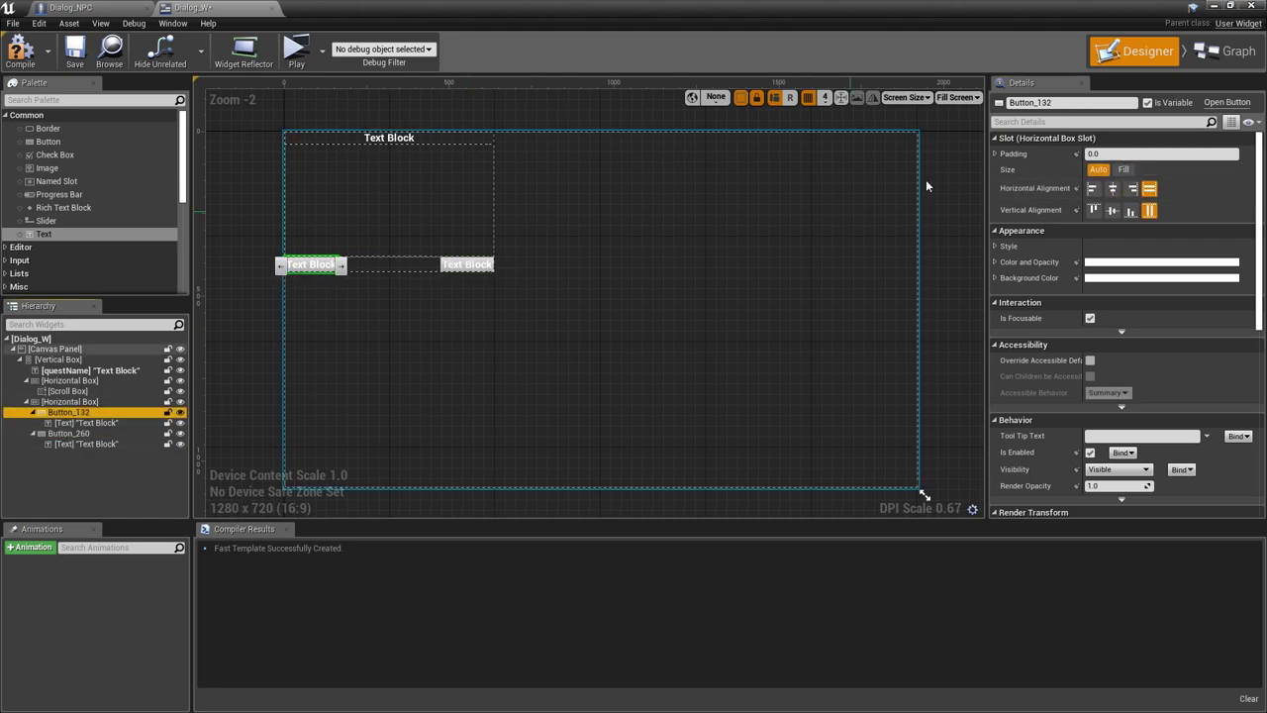
left_click(1122, 169)
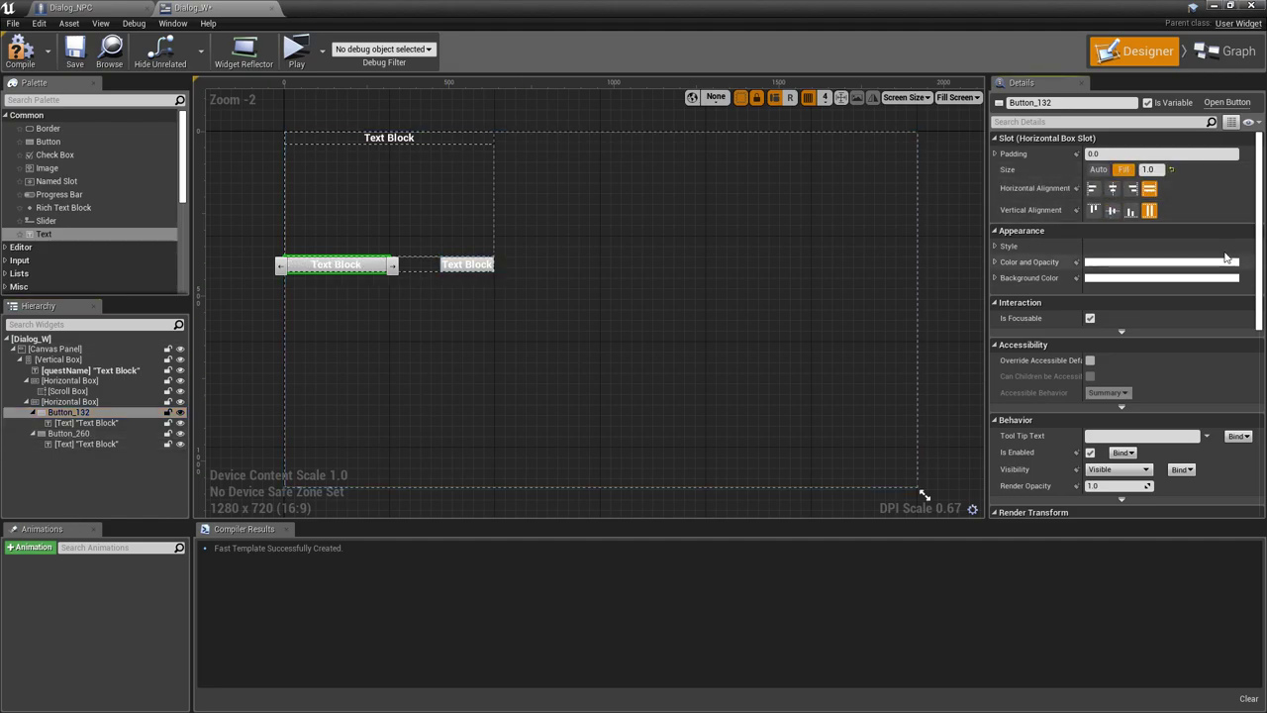
left_click(1094, 189)
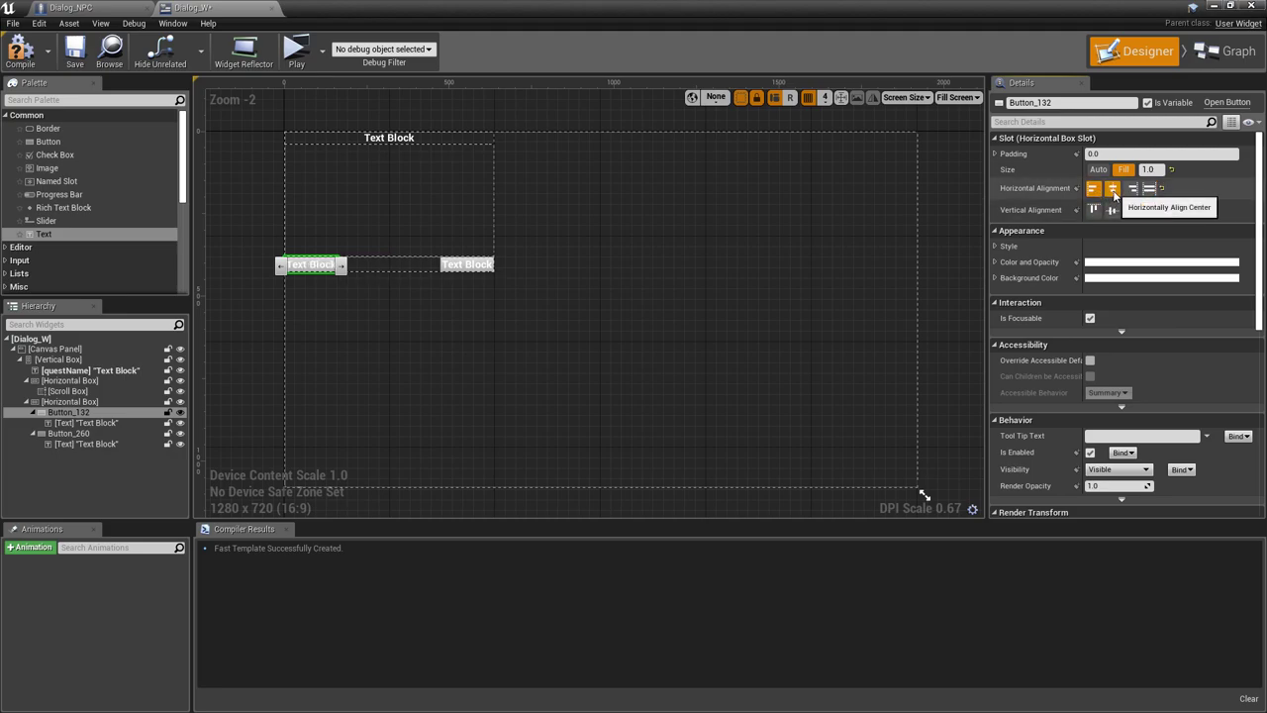
left_click(1115, 189)
left_click(467, 264)
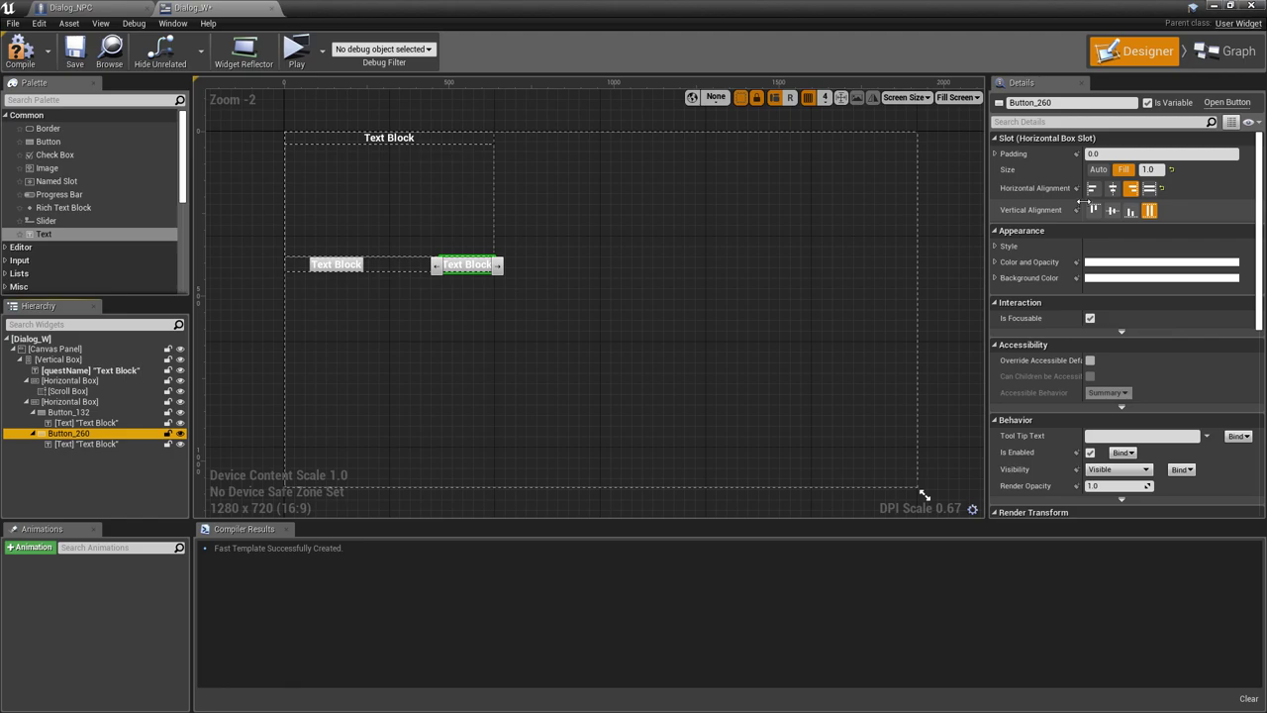
left_click(1112, 189)
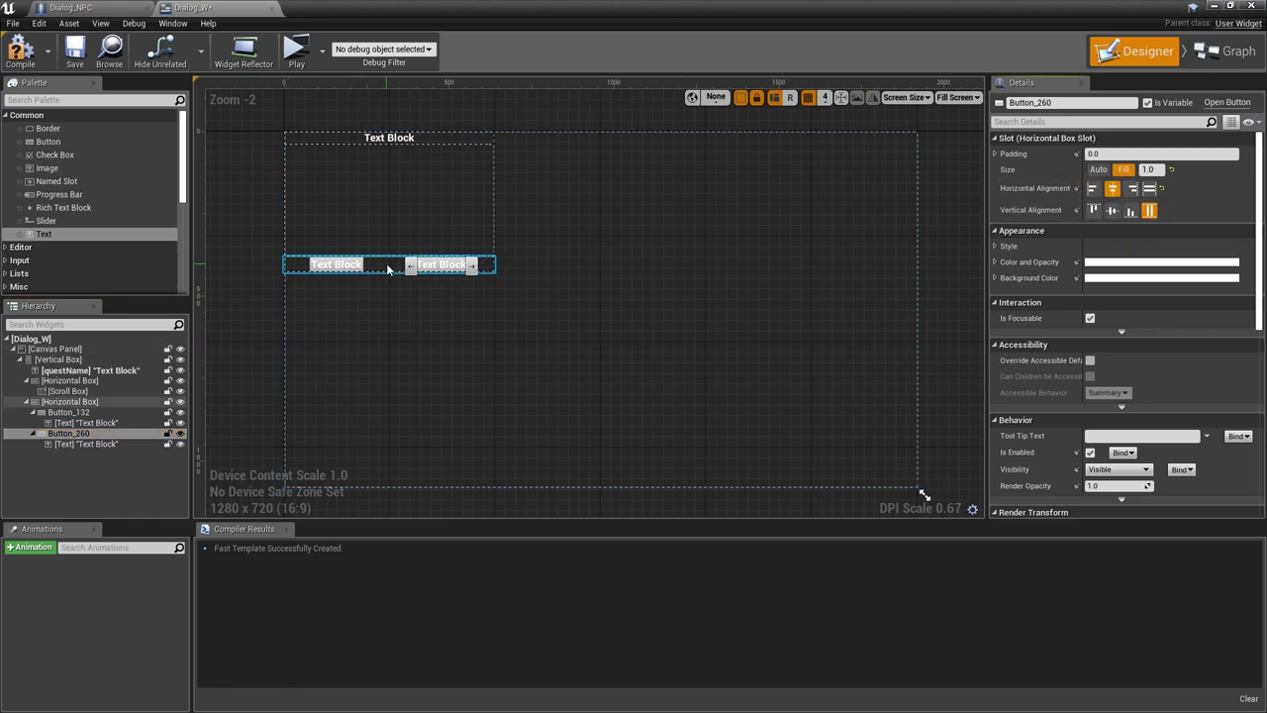
left_click(67, 412)
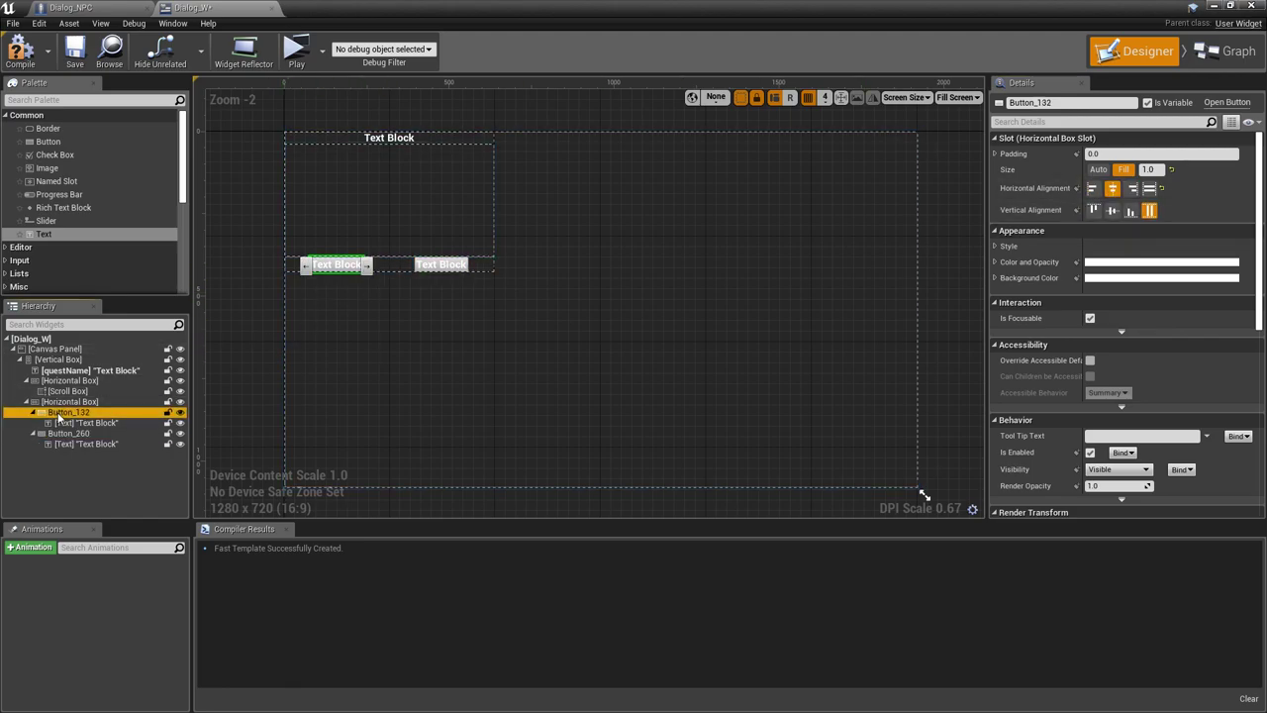
left_click(71, 423)
Set the first button's label to Accept and select the second button's label text for replacement
left_click(1106, 230)
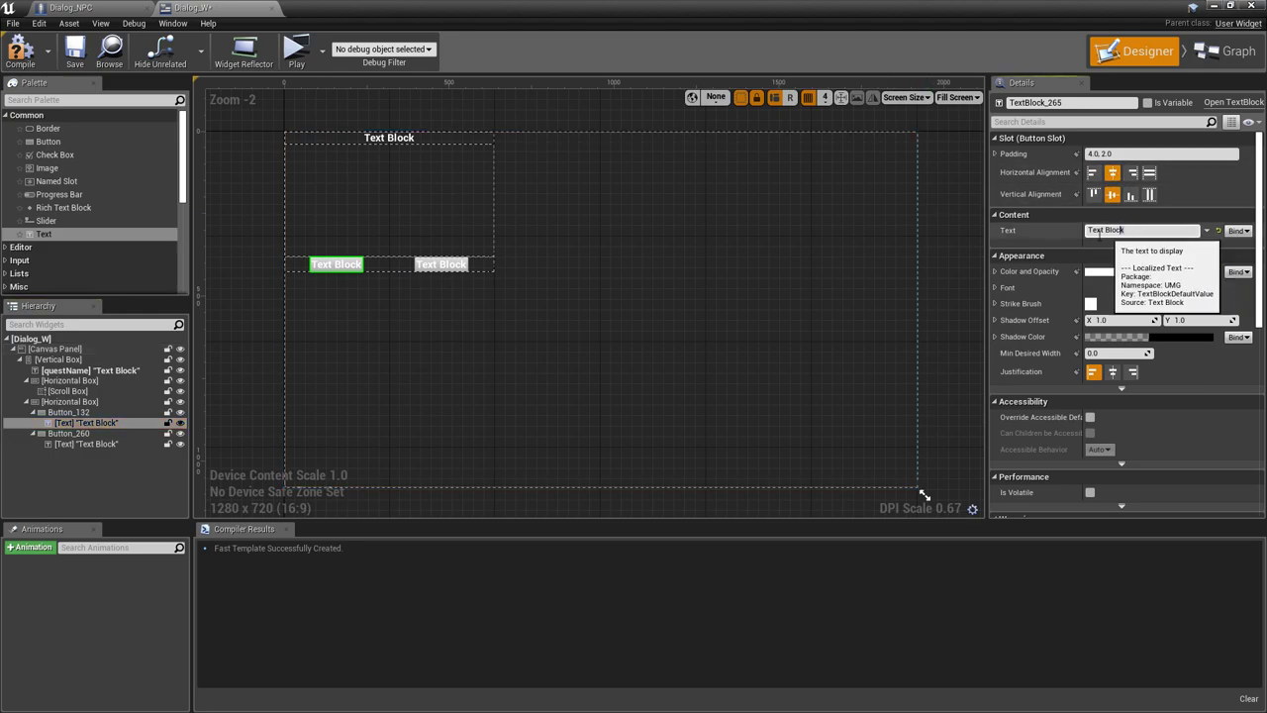
type("A")
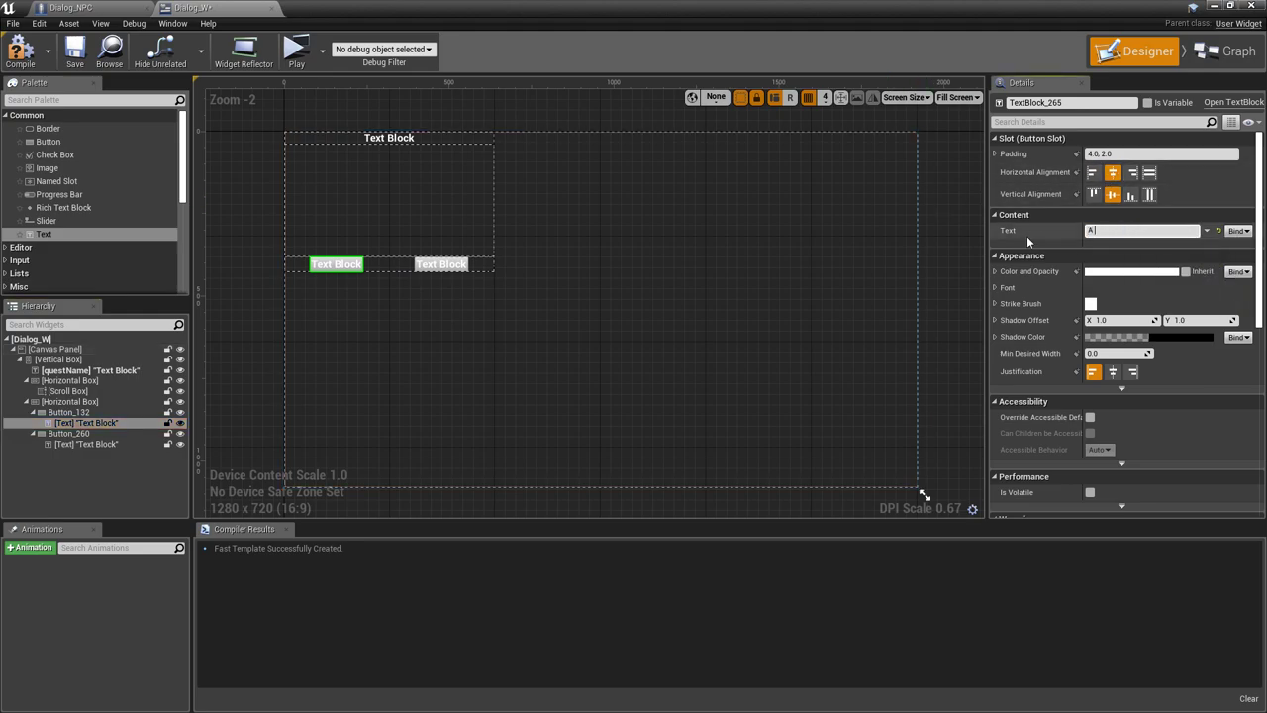
type("ccept")
left_click(87, 444)
left_click(1134, 229)
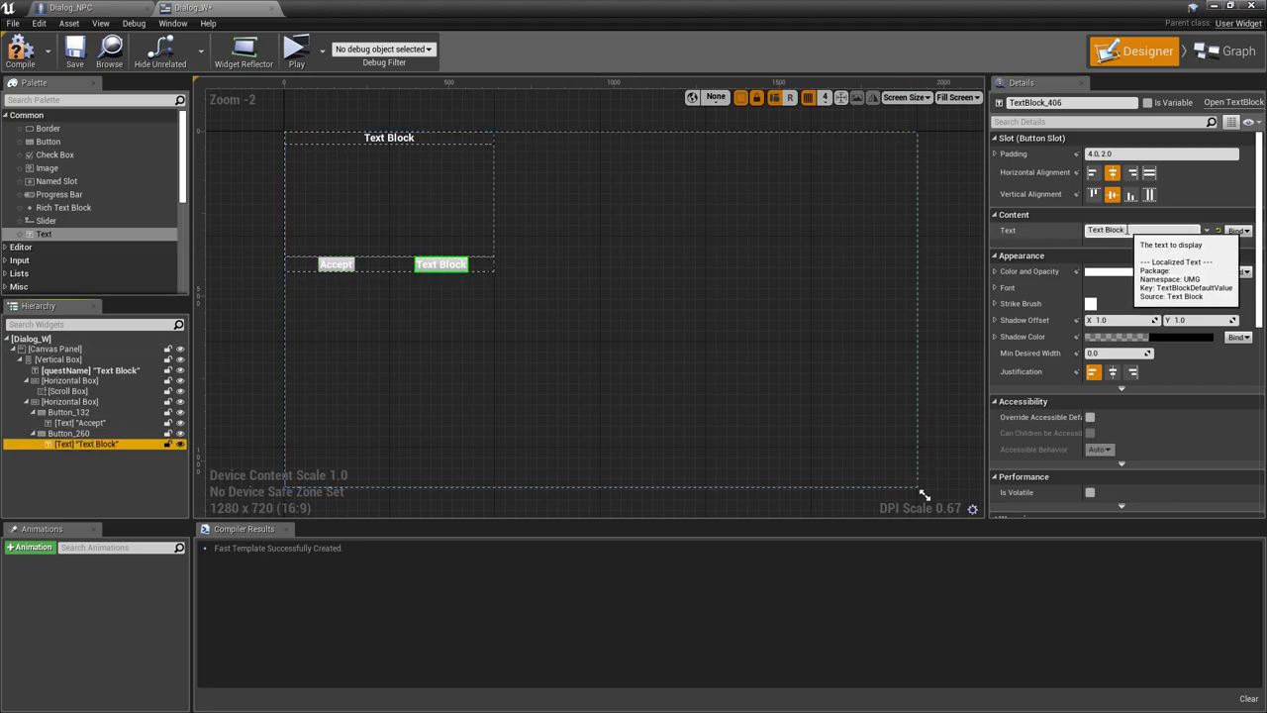
left_click(1127, 230)
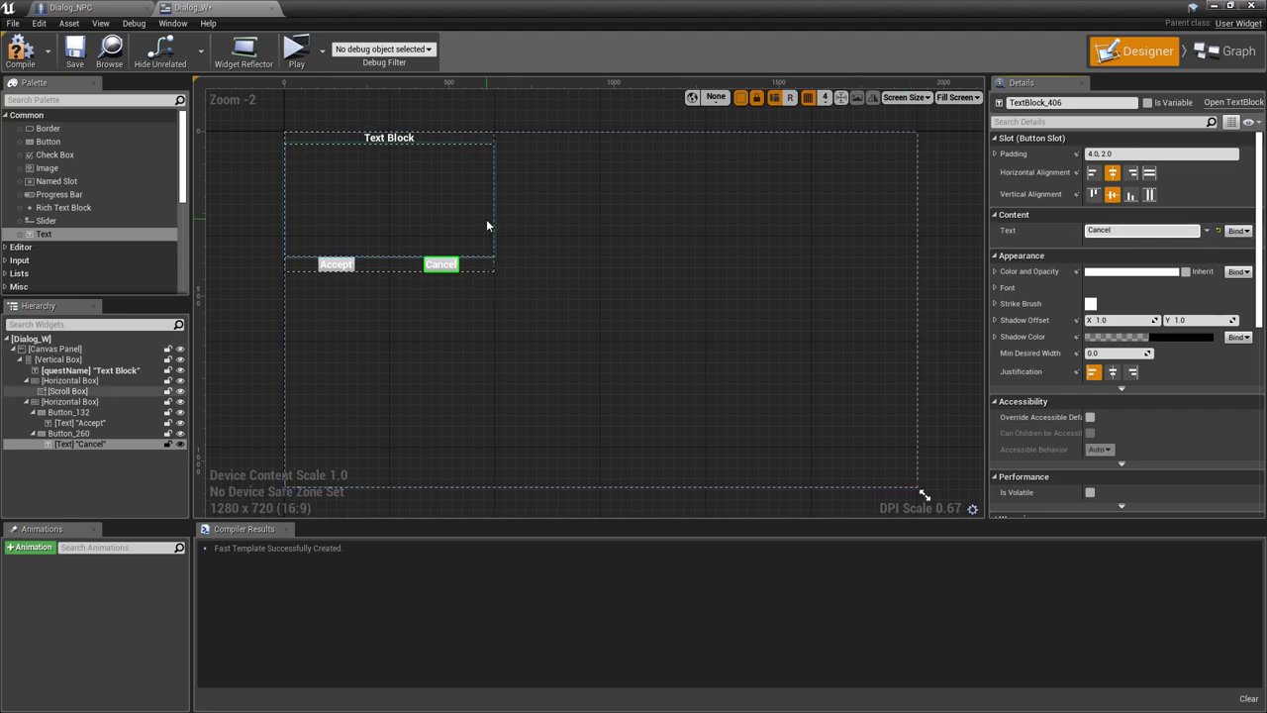
scroll(302, 231, "up", 3)
right_click_drag(238, 318, 277, 320)
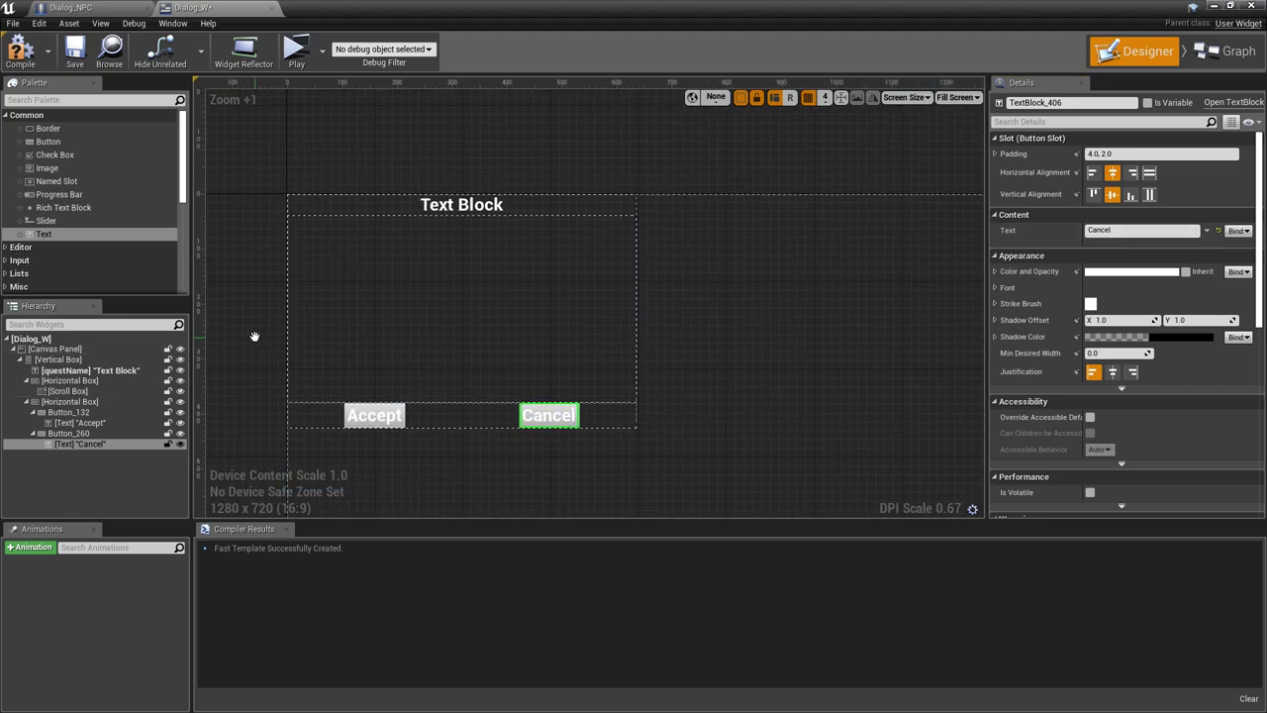
Rename Button_132 to acceptBtn and Button_260 to cancelBtn in the Dialog_W hierarchy
left_click(72, 412)
left_click(1069, 102)
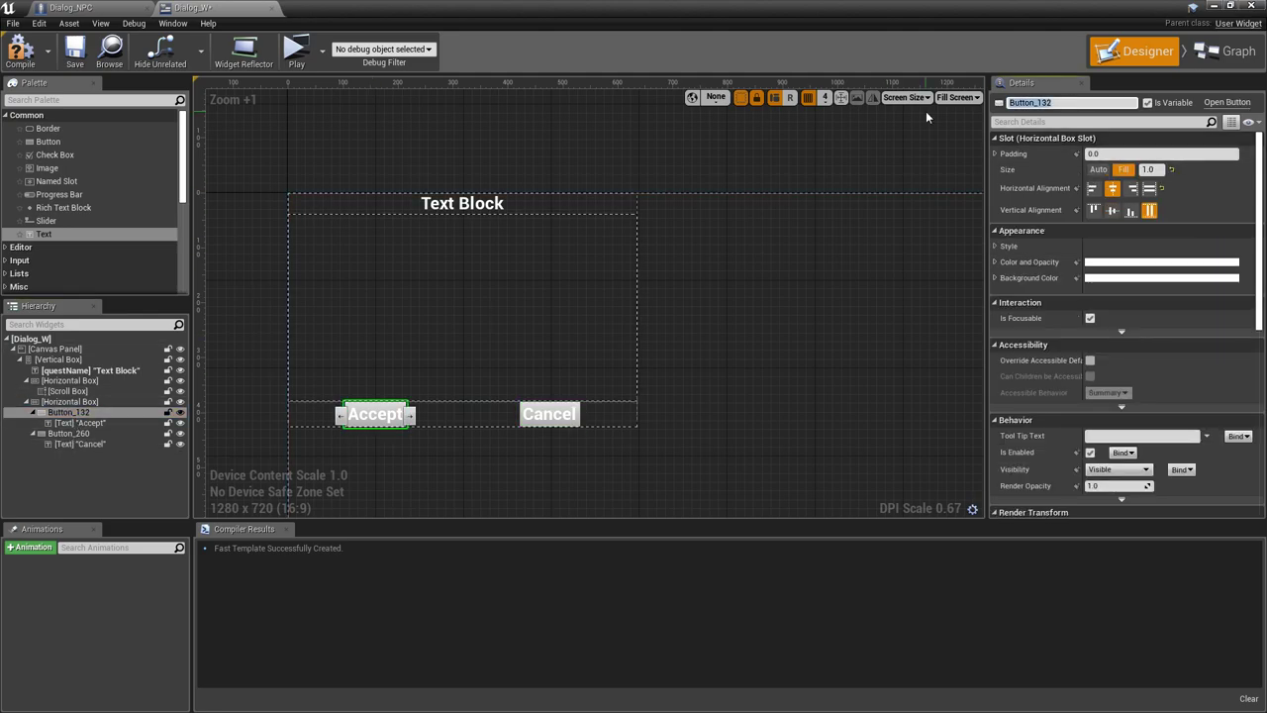
type("acceptBtn")
key("Return")
left_click(69, 432)
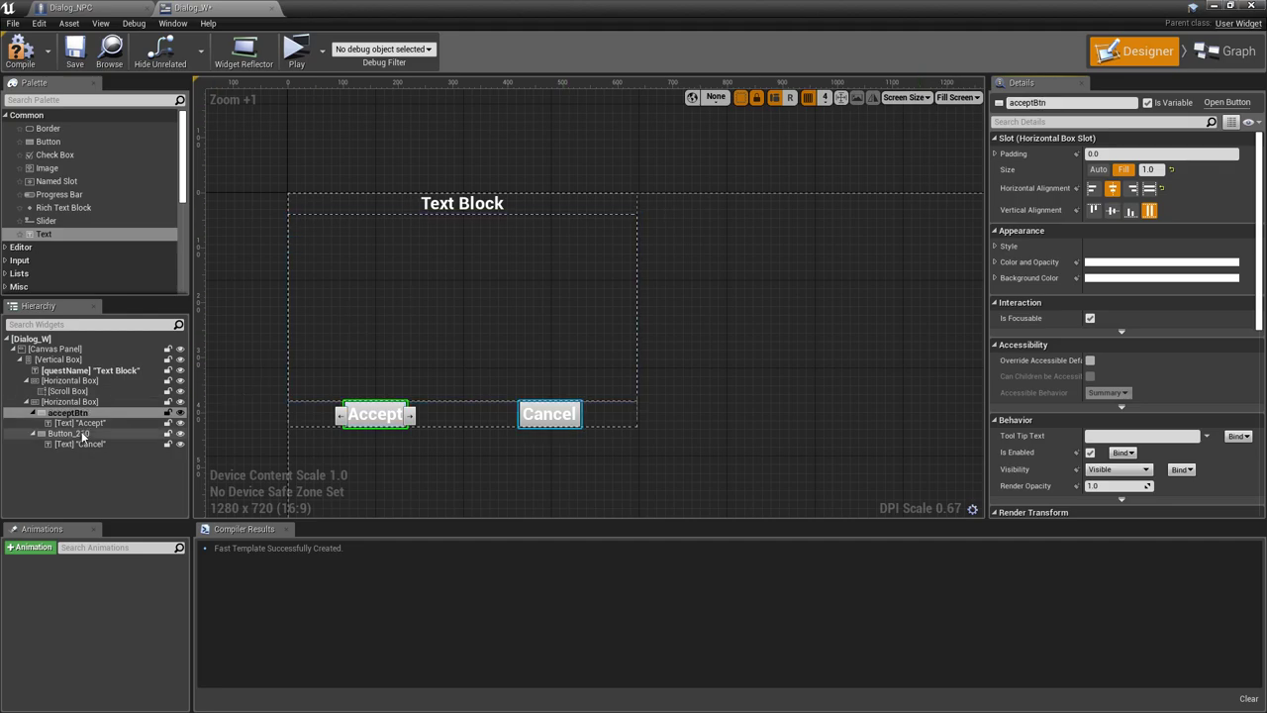
left_click(1084, 103)
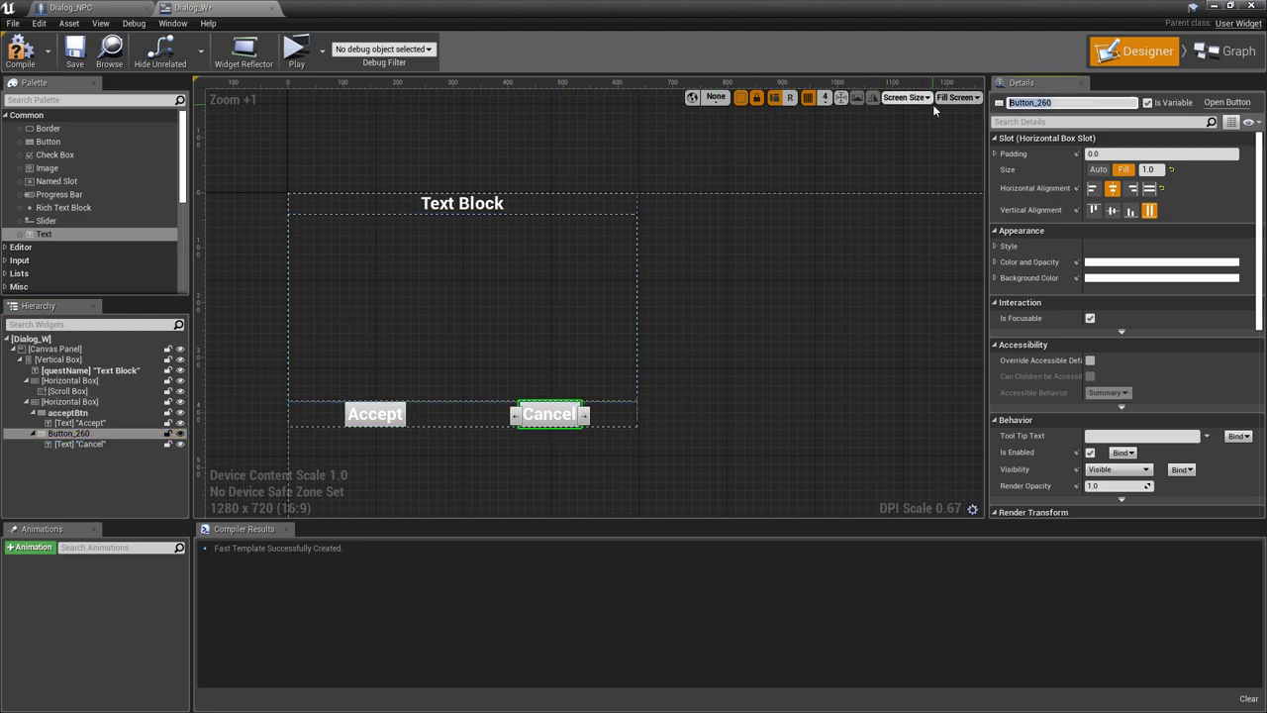
type("cancel")
type("Btn")
key("Return")
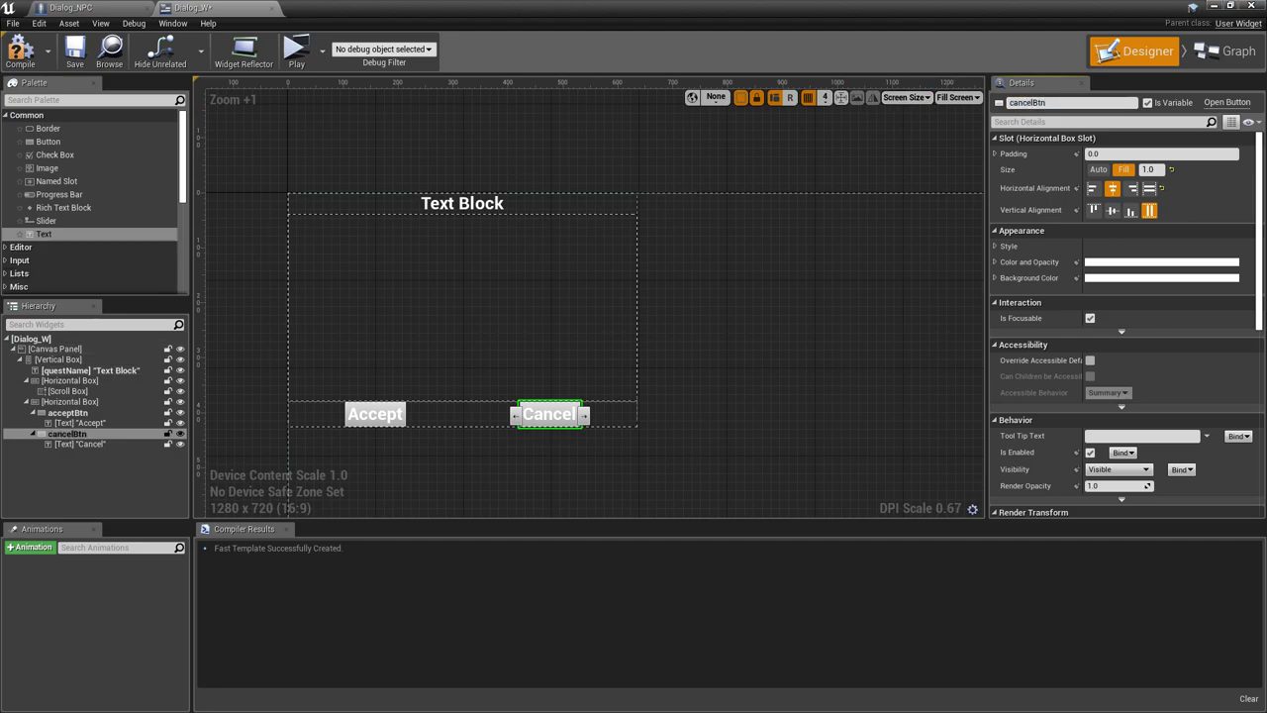
left_click(69, 392)
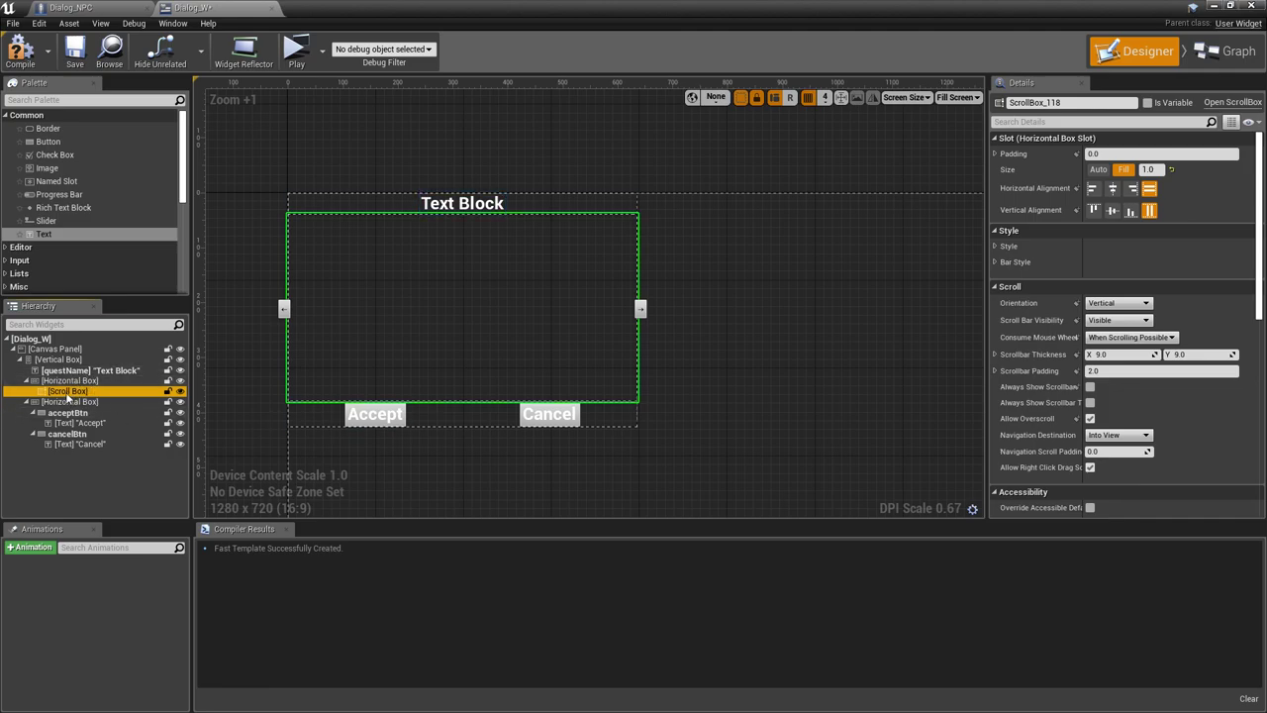
Rename the Scroll Box to questDialog, tick Is Variable, and compile and save Dialog_W
left_click(75, 373)
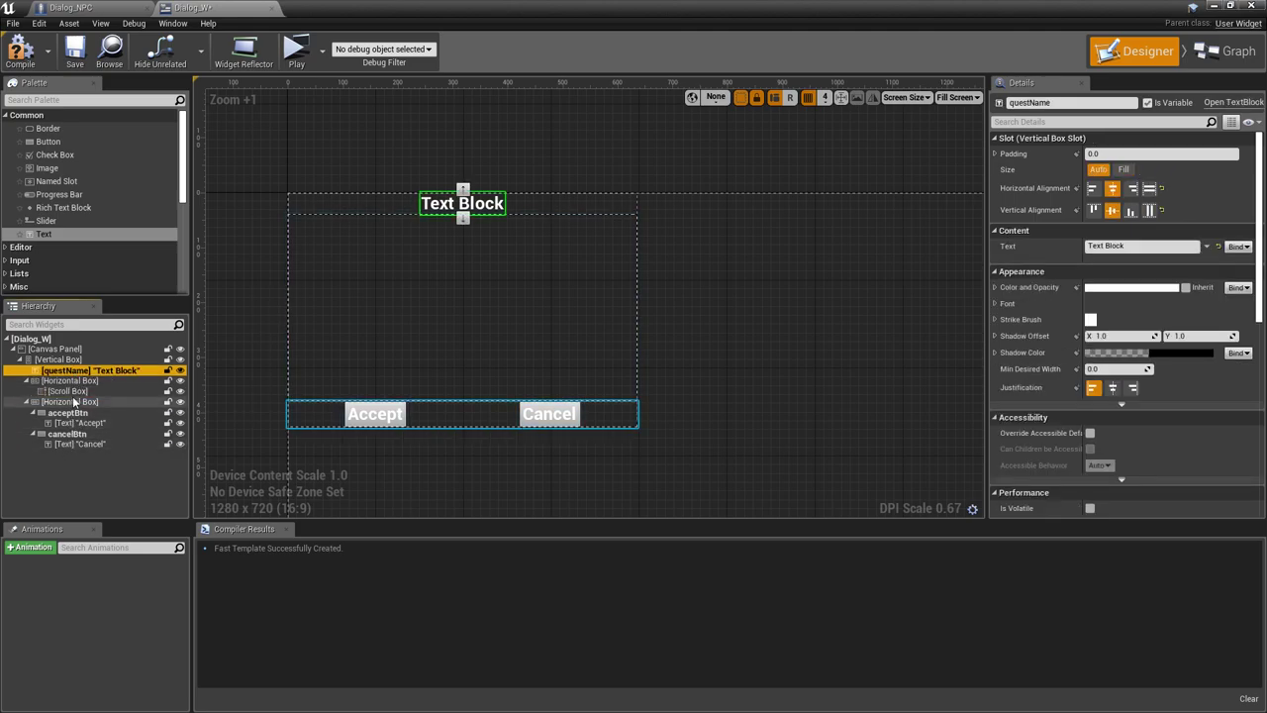
left_click(73, 393)
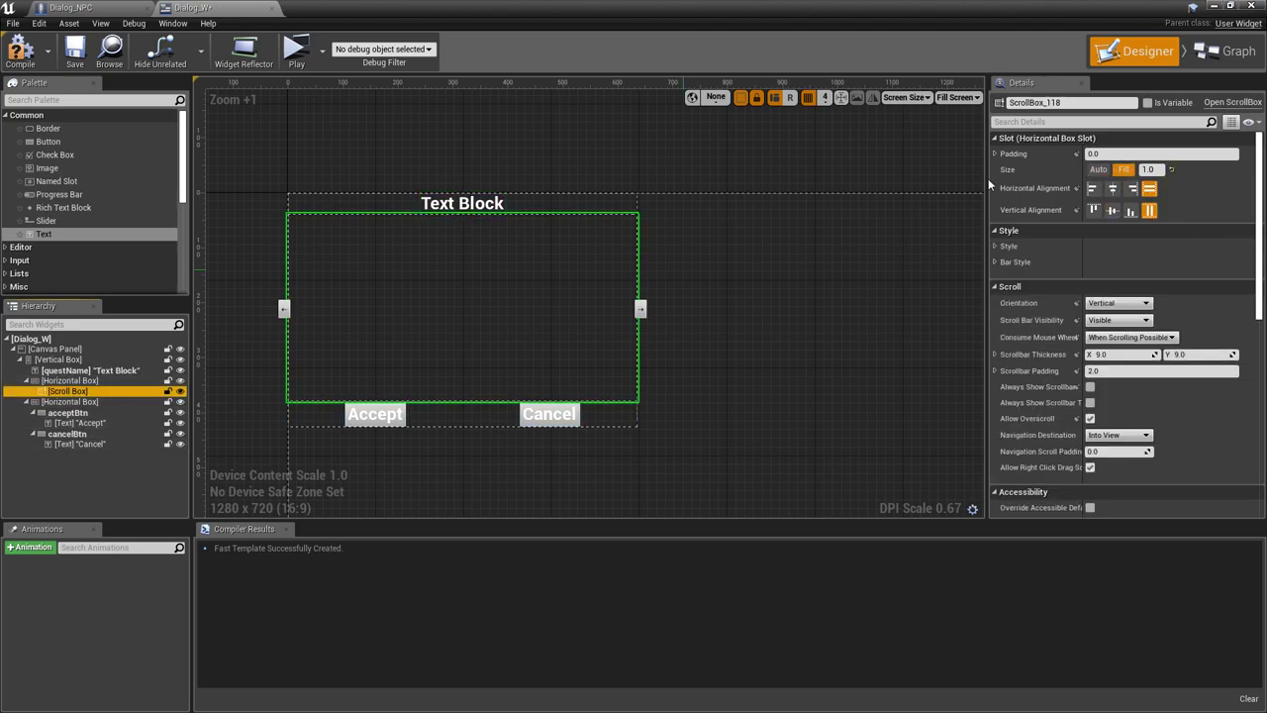
left_click(1074, 102)
type("questDialog")
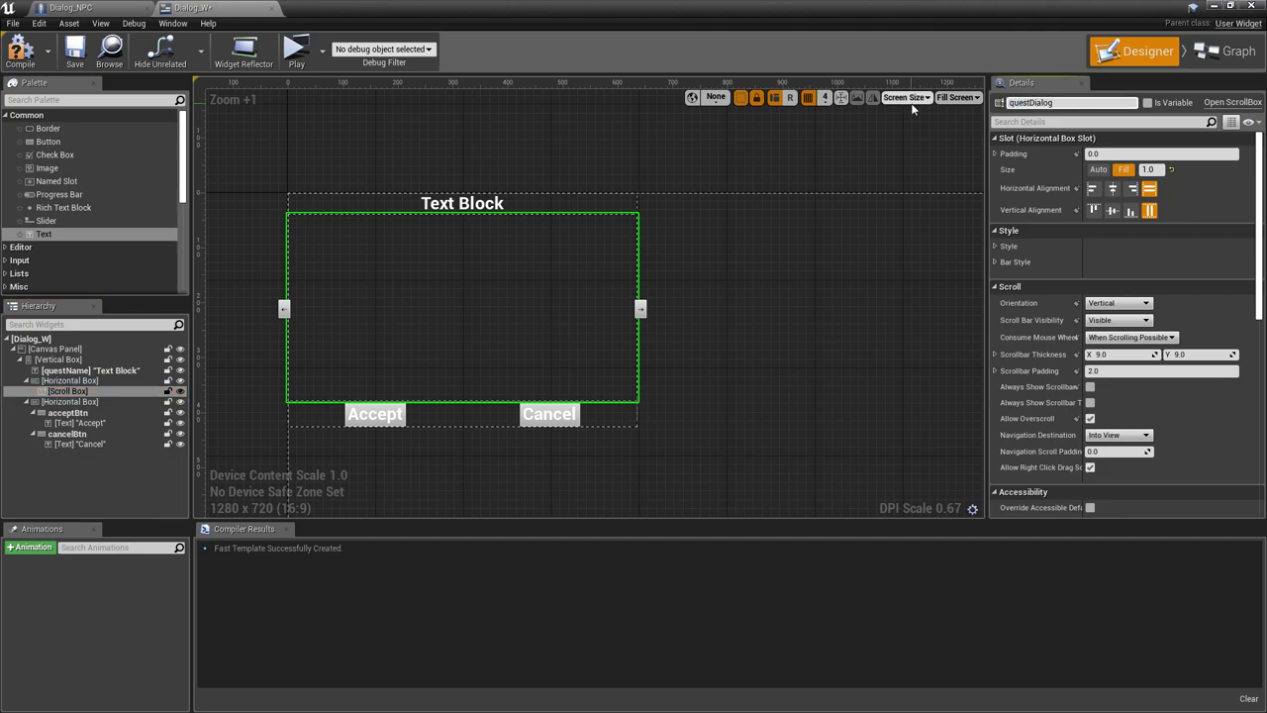
left_click(1148, 103)
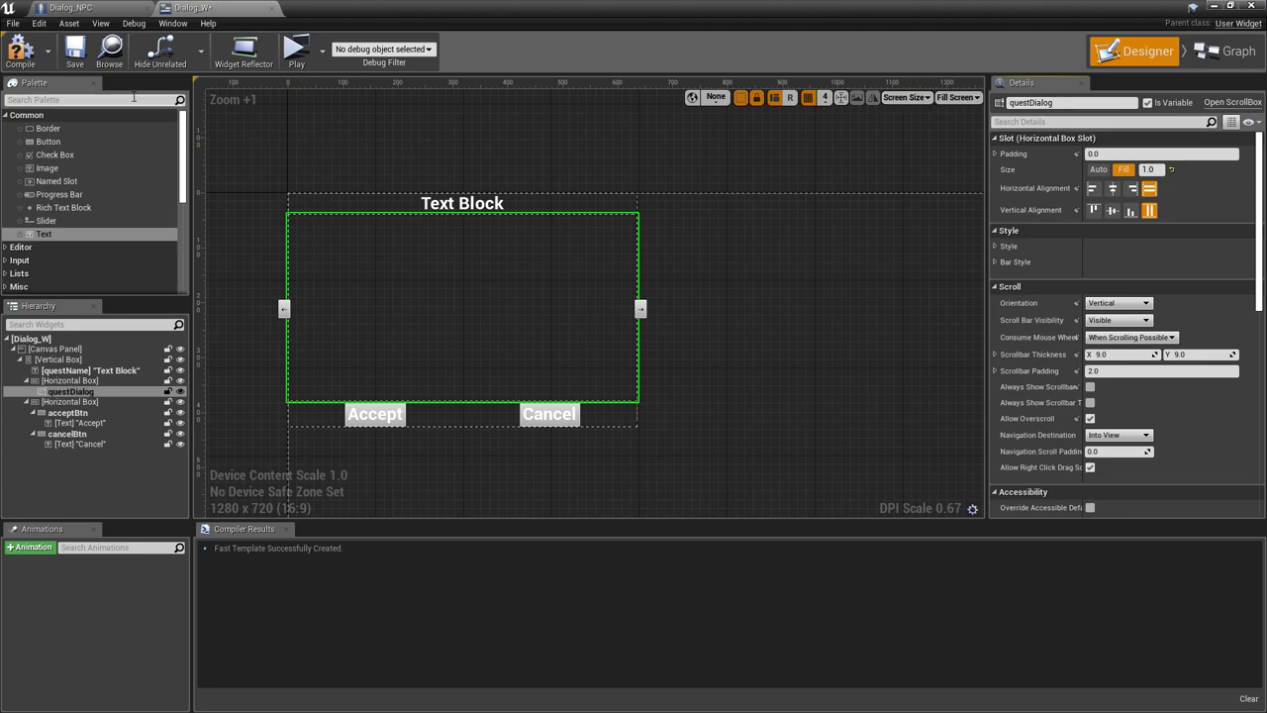
left_click(72, 51)
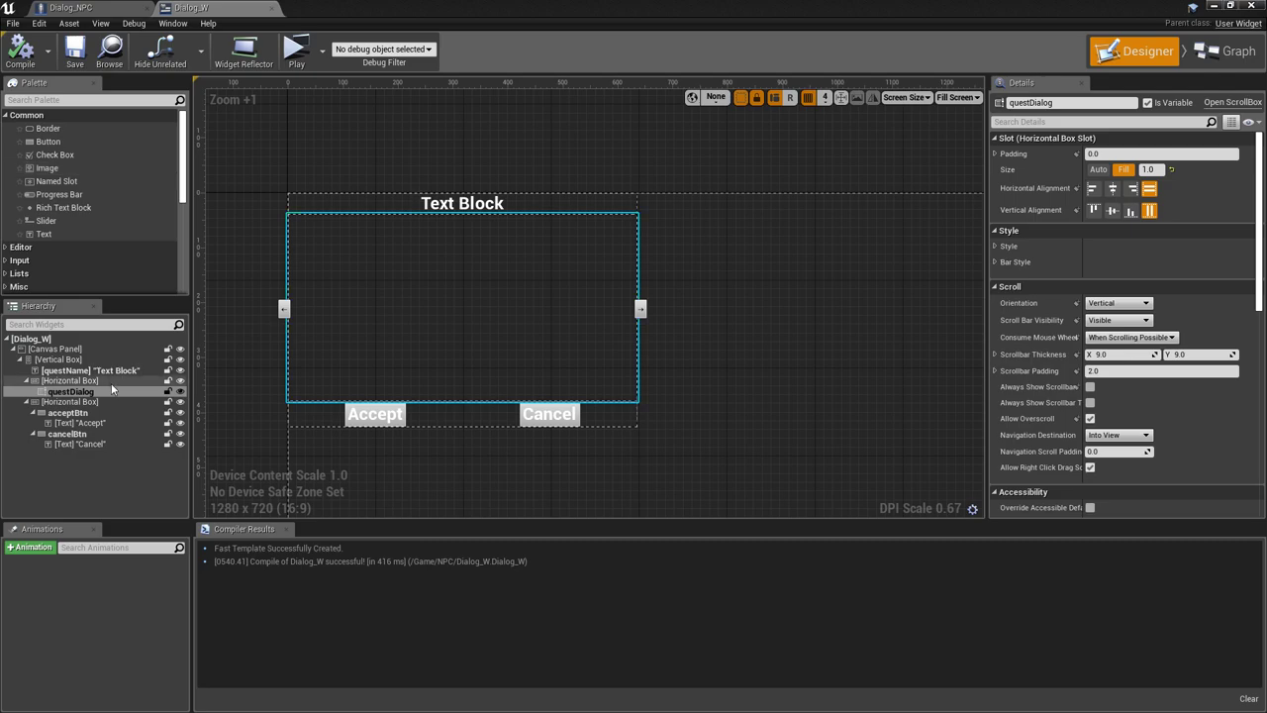
Add a Text block inside questDialog and give it a 10.0 margin
left_click_drag(54, 235, 74, 392)
left_click(80, 404)
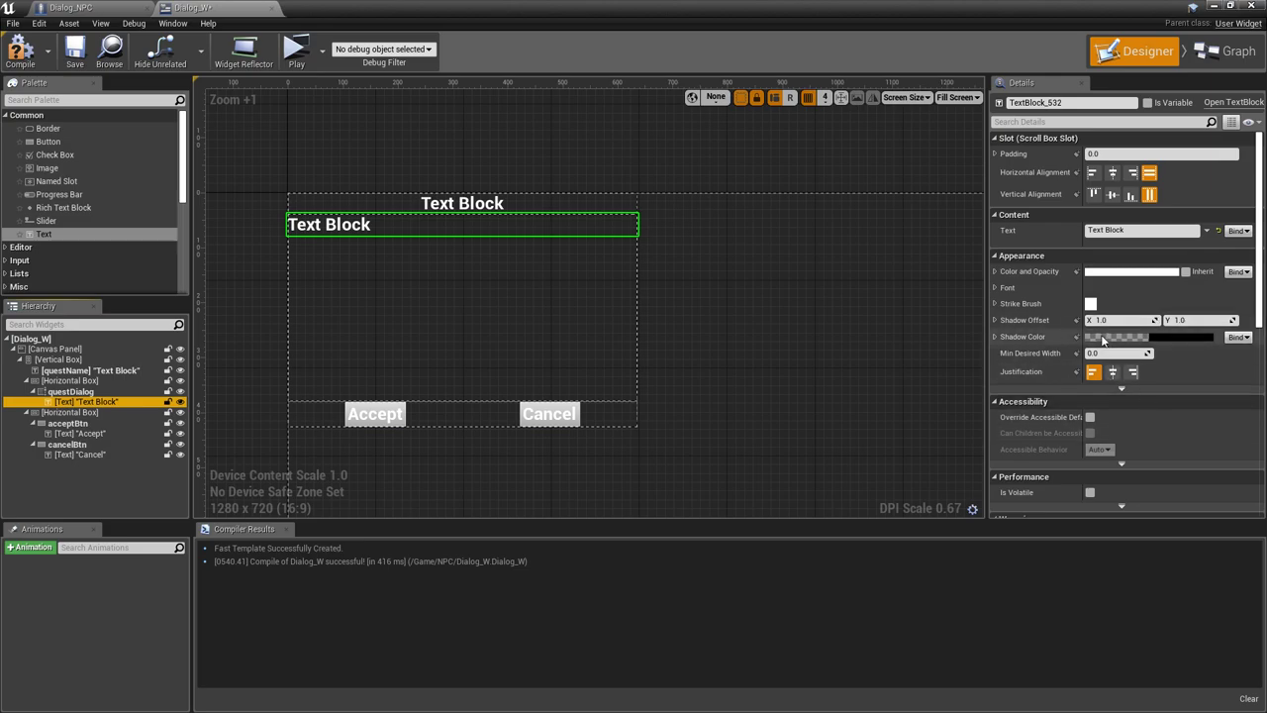
scroll(1172, 375, "down", 1)
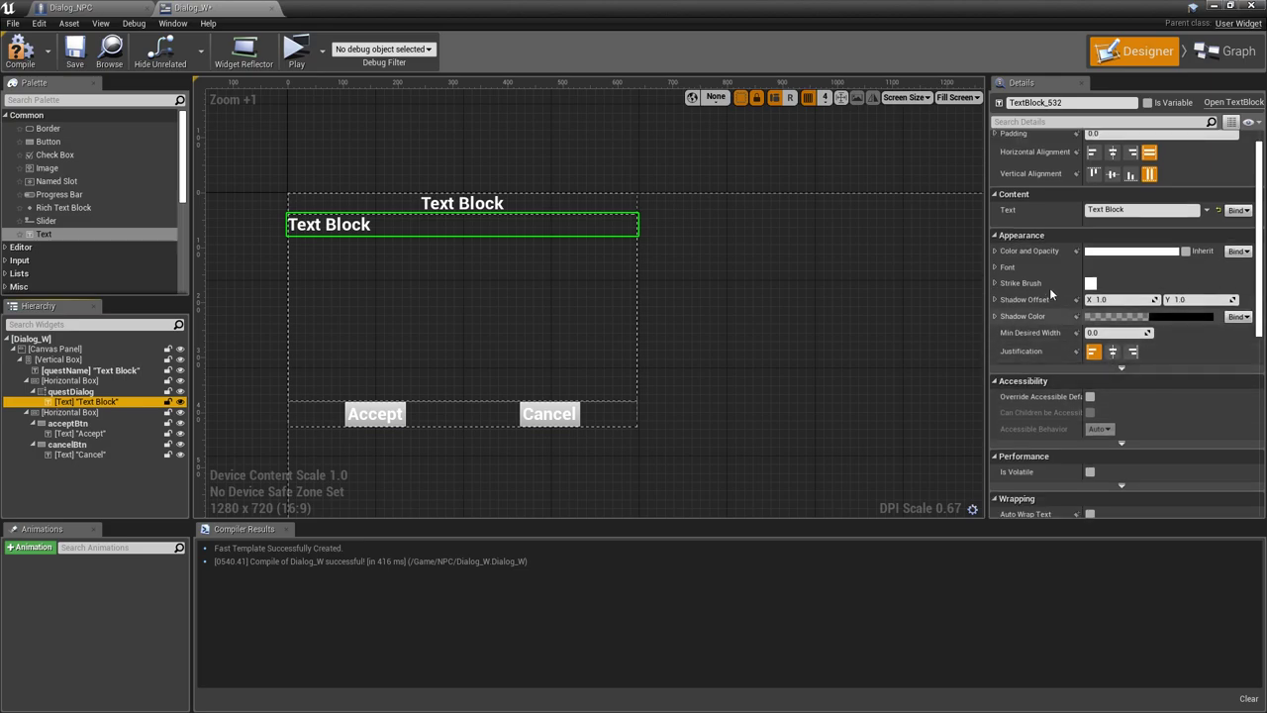
left_click(996, 268)
scroll(1040, 356, "down", 3)
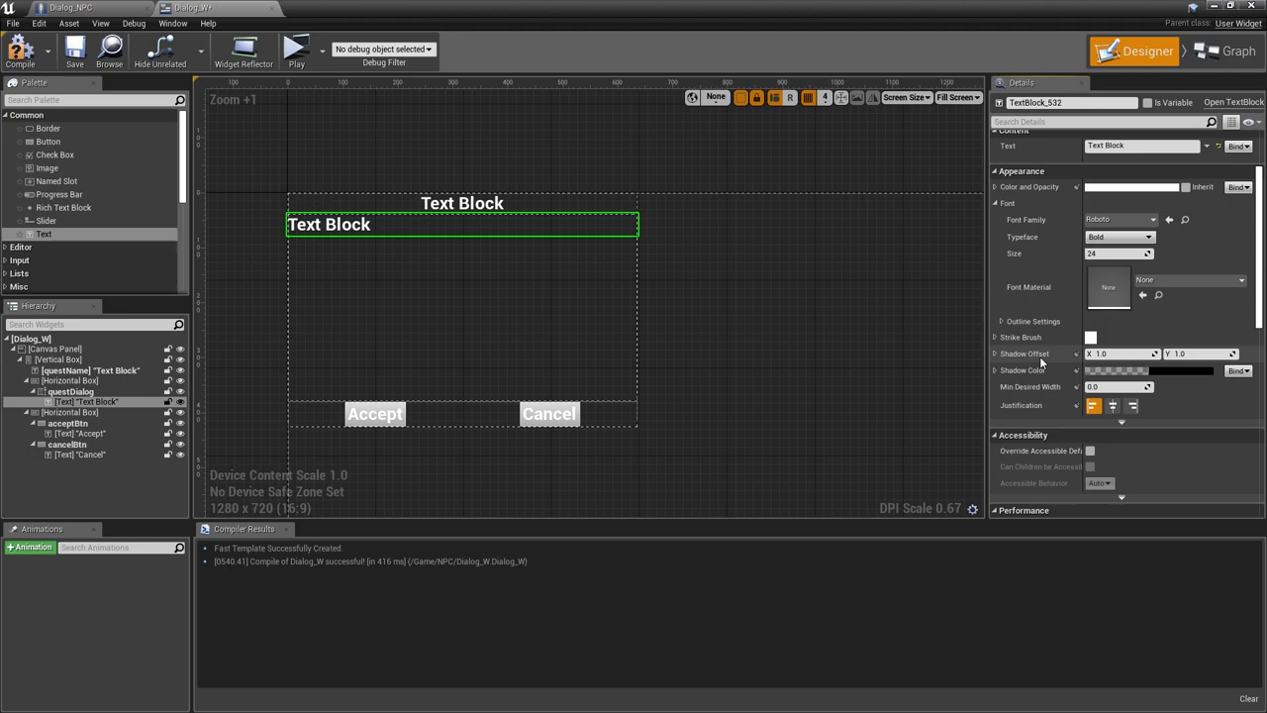
left_click(1122, 422)
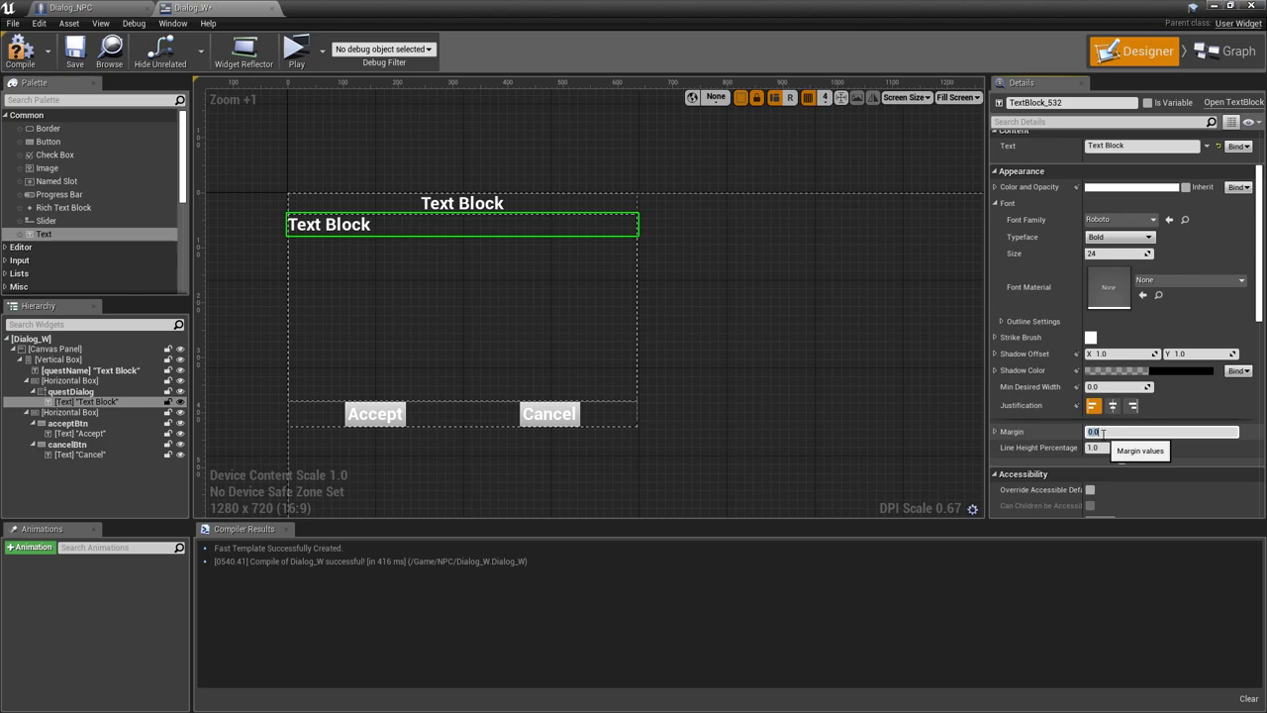
type("10")
key("Return")
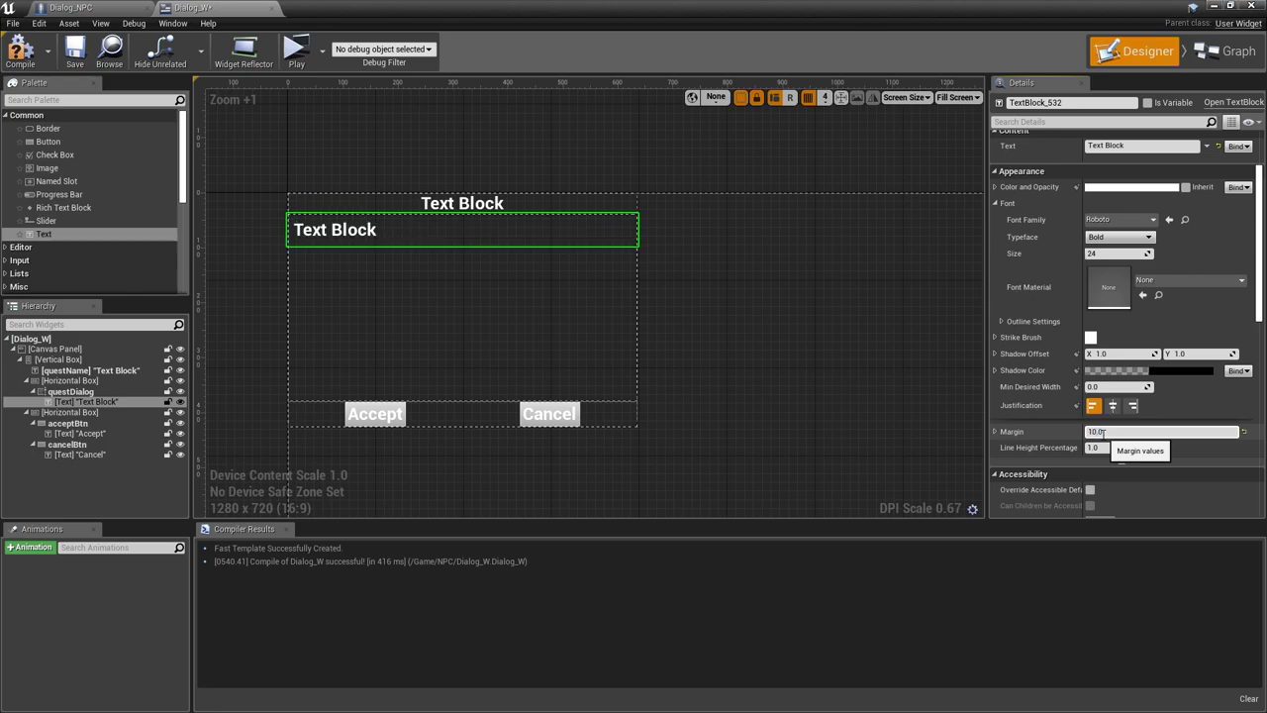
Turn on Auto Wrap Text for the new text block
left_click(997, 204)
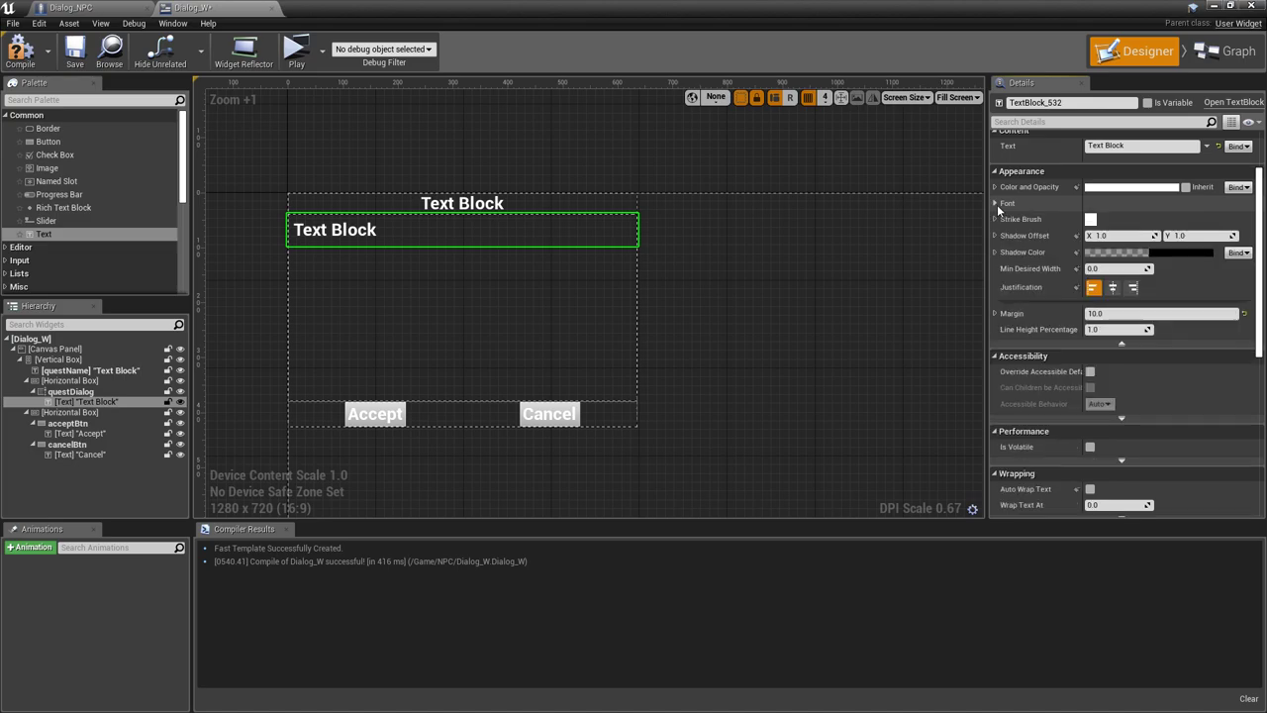
scroll(1135, 394, "down", 2)
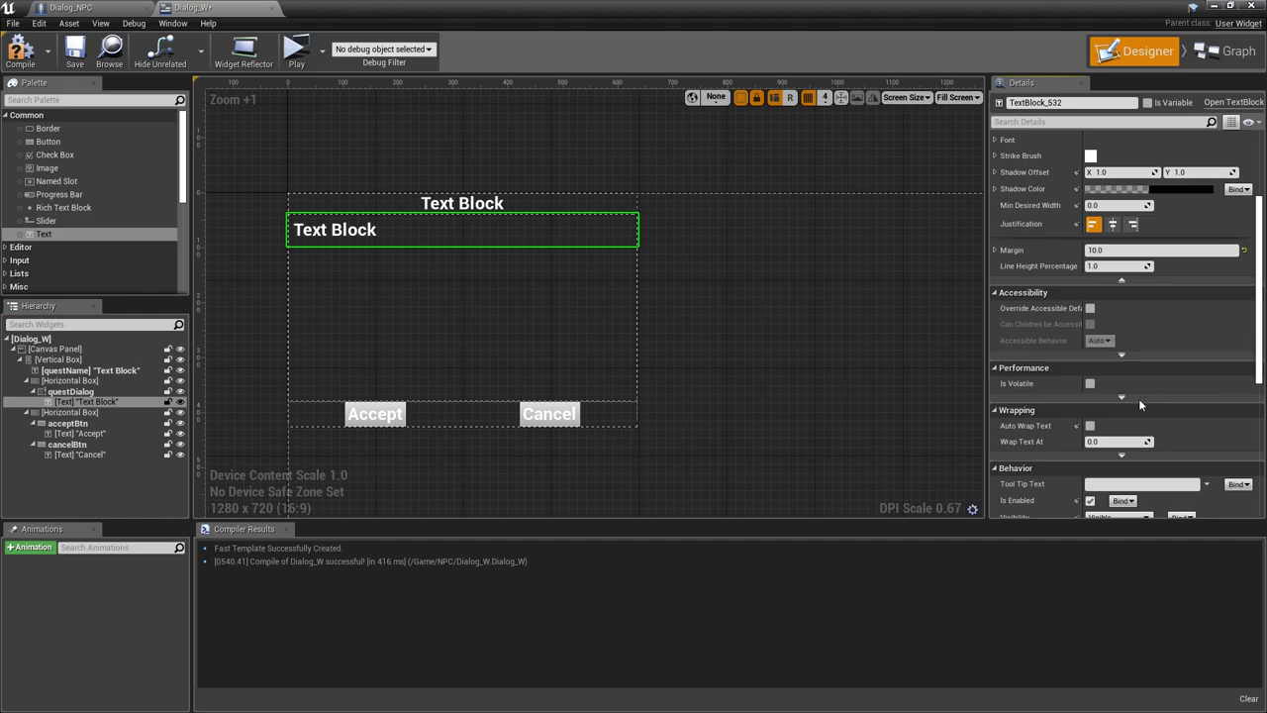
left_click(1090, 426)
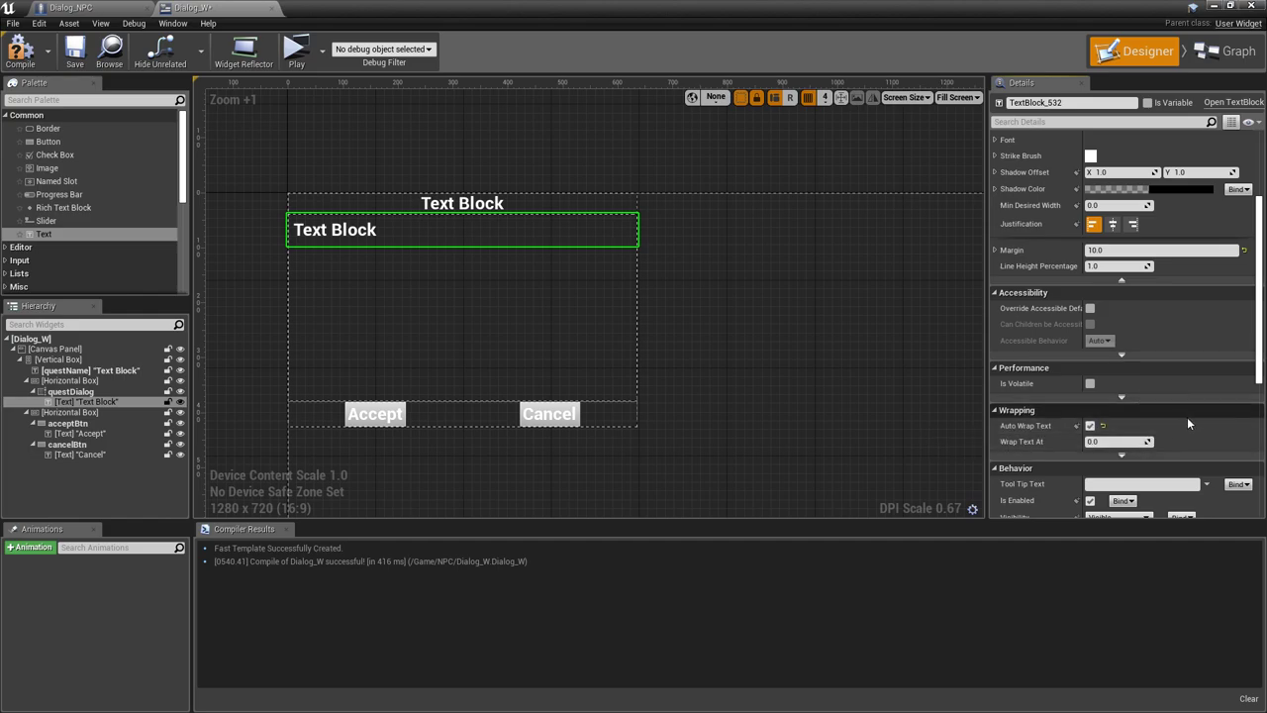
scroll(1187, 417, "down", 2)
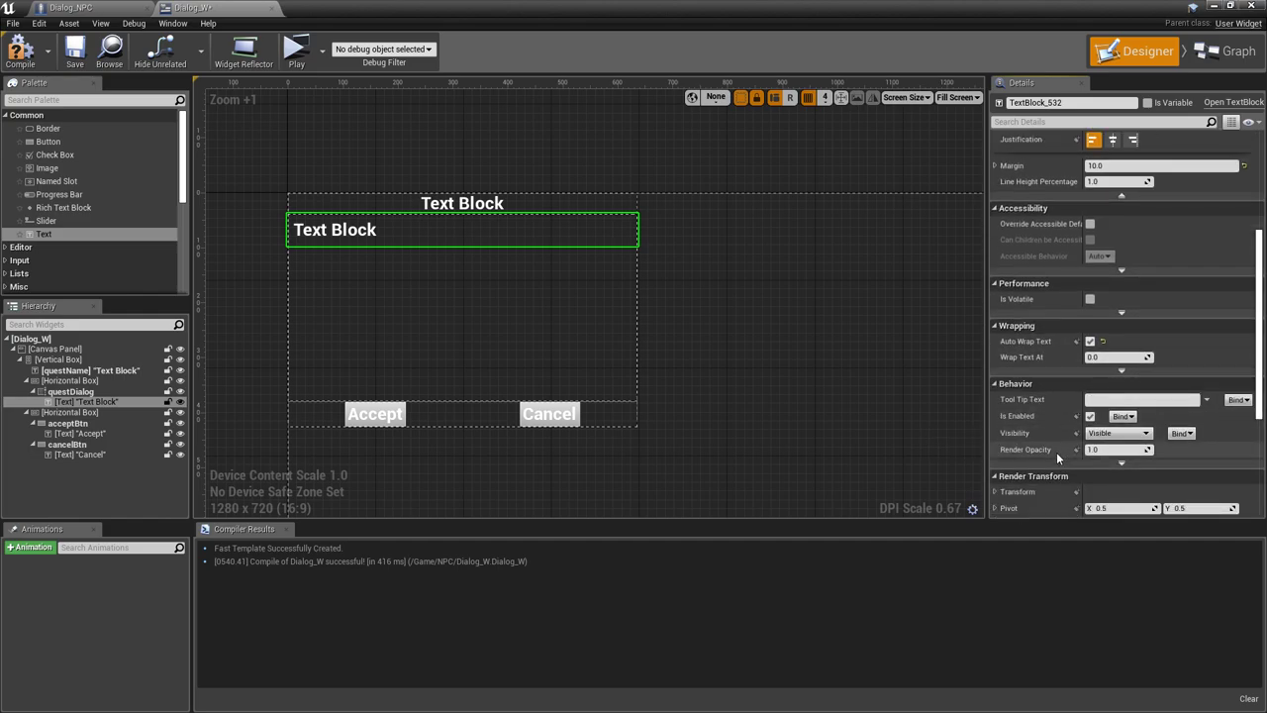
scroll(1056, 453, "down", 3)
scroll(1057, 453, "up", 3)
scroll(1062, 452, "up", 3)
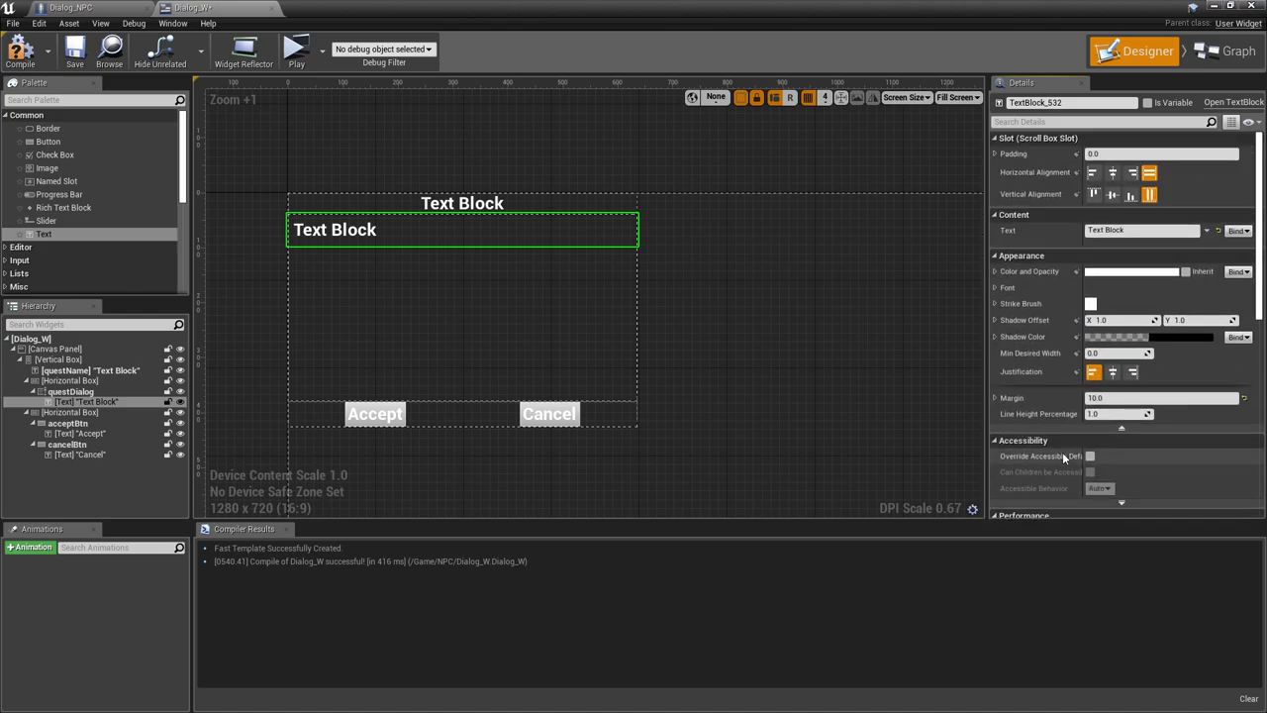
scroll(467, 144, "down", 1)
scroll(469, 150, "down", 1)
right_click_drag(320, 141, 342, 196)
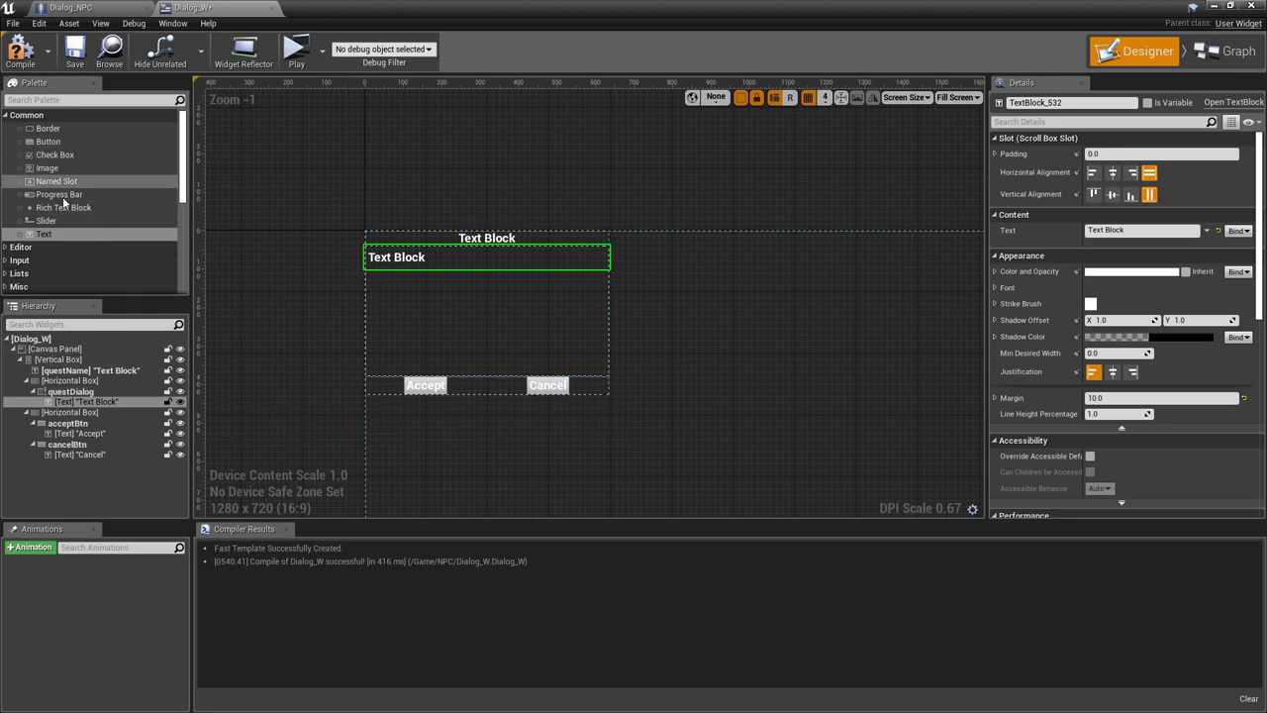
Drop an Overlay onto the Canvas Panel, nest a Border in it, and move the Vertical Box inside
scroll(35, 238, "down", 2)
scroll(35, 238, "down", 2)
scroll(45, 218, "down", 2)
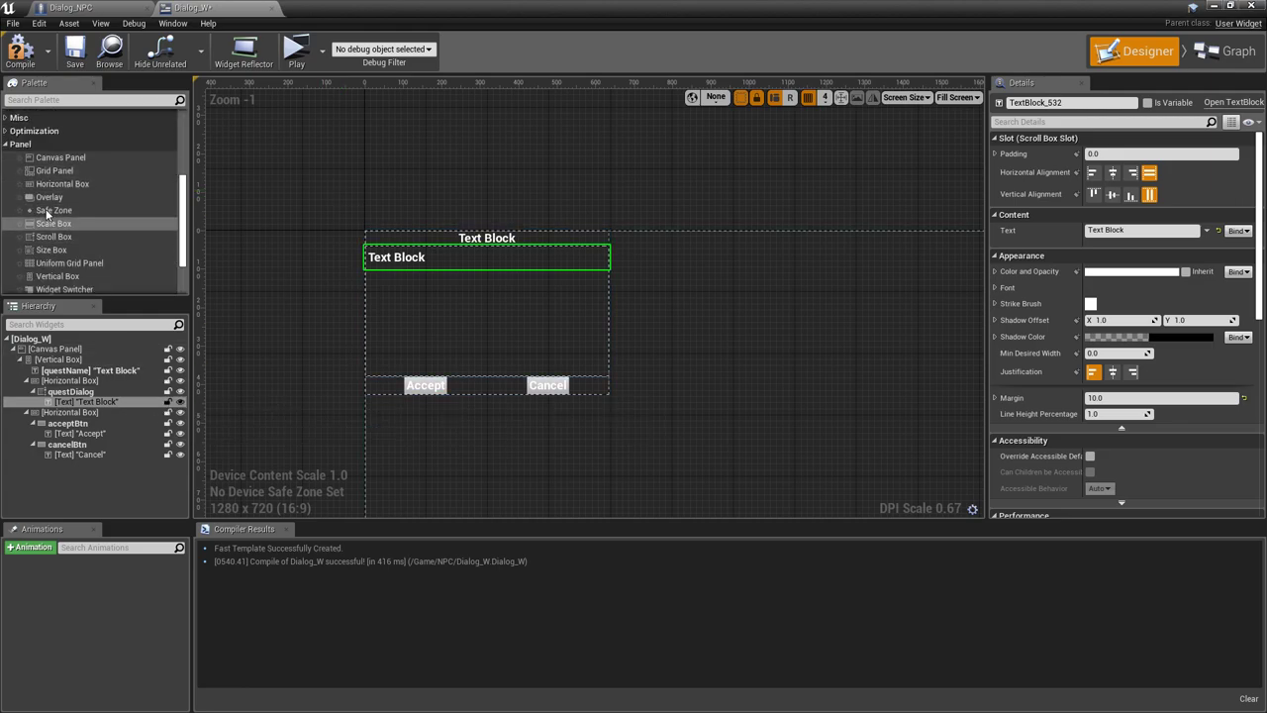
left_click_drag(51, 198, 64, 354)
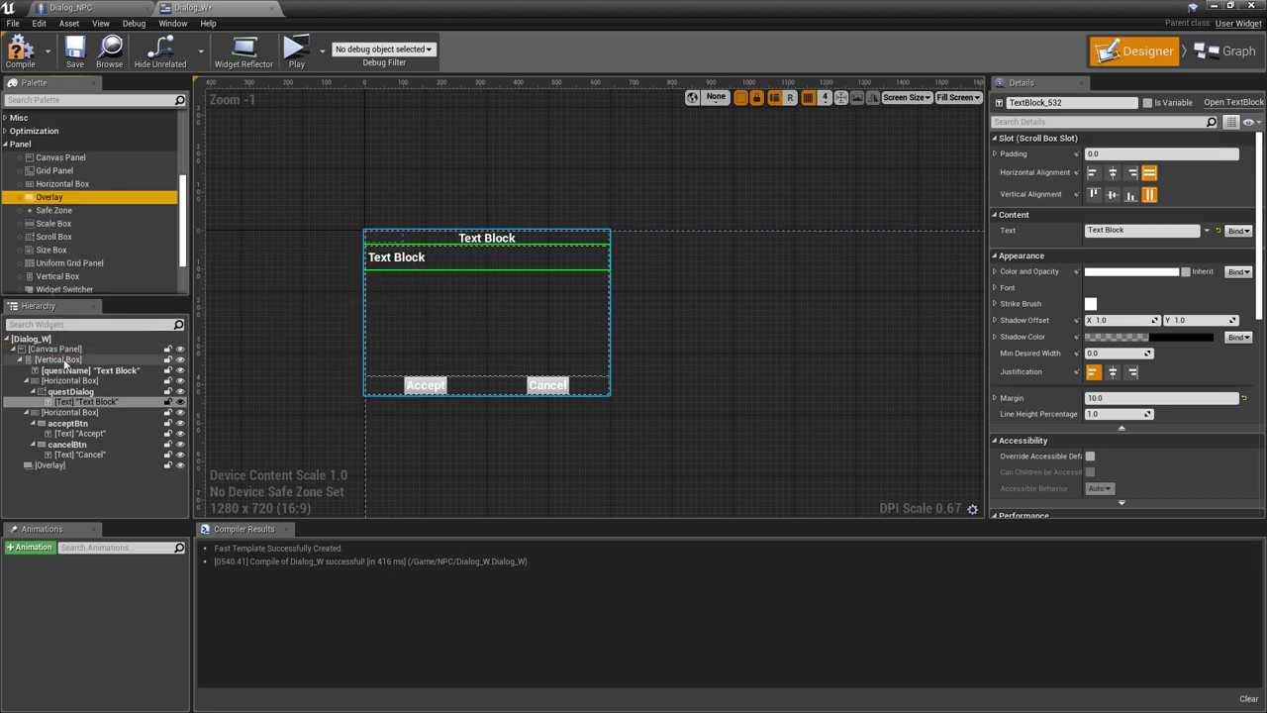
scroll(59, 209, "up", 4)
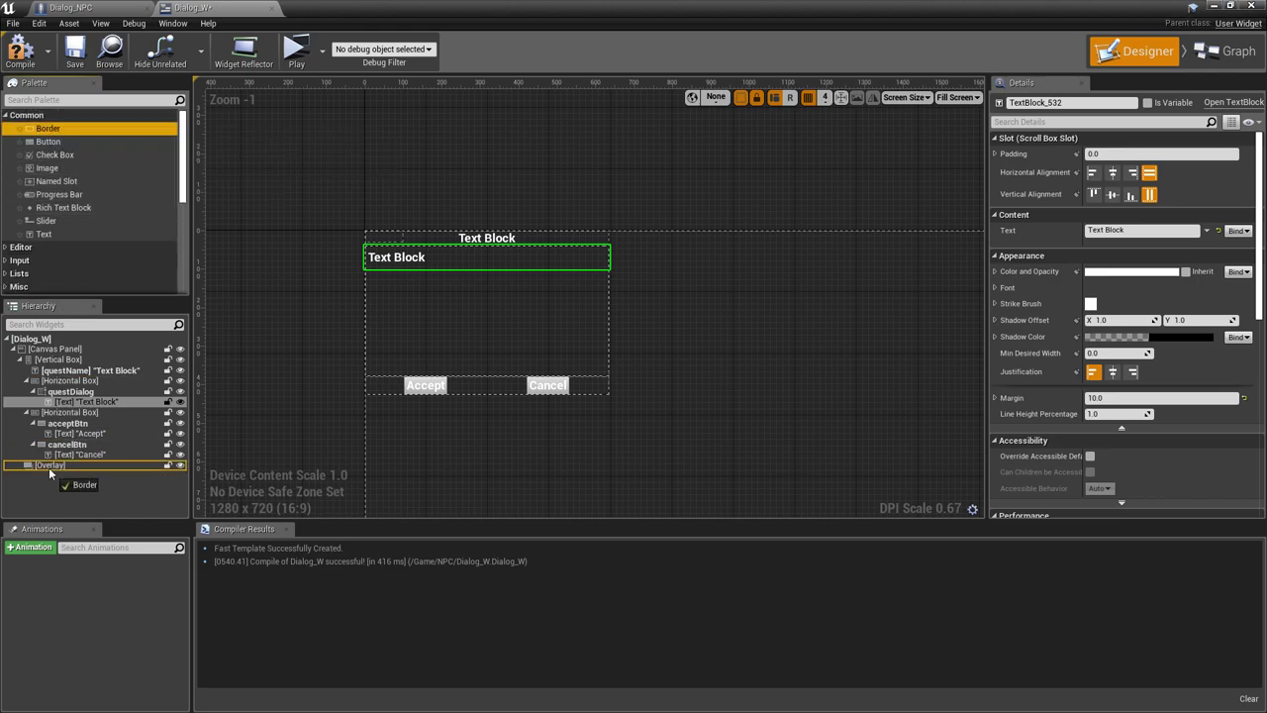
left_click_drag(47, 129, 48, 475)
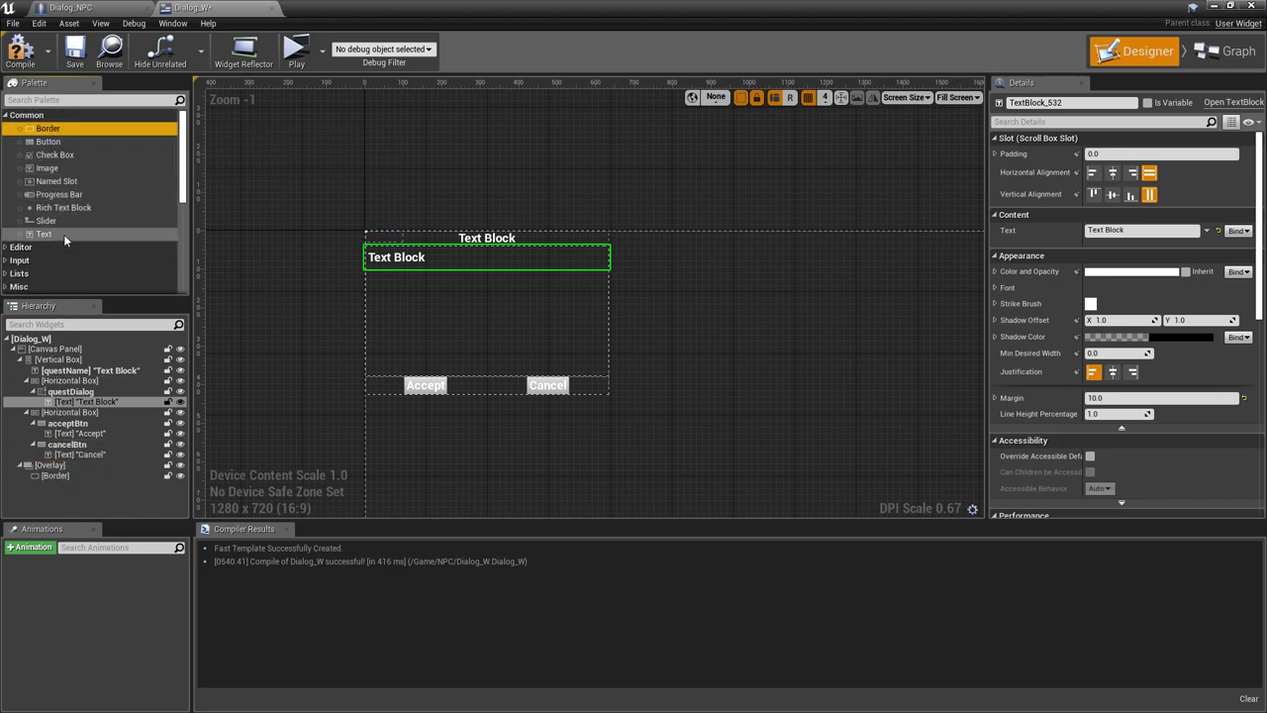
scroll(64, 234, "down", 3)
left_click_drag(57, 359, 56, 466)
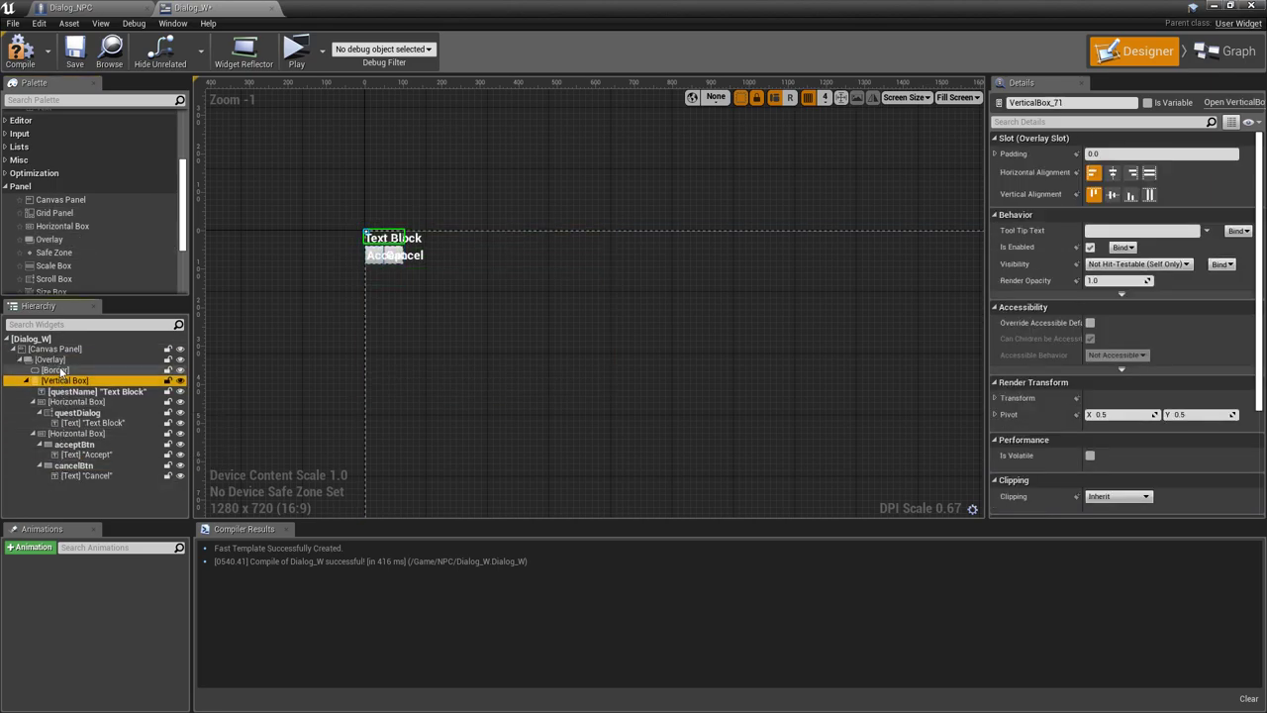
Enlarge the Overlay to about 685 × 491 and make the Border and Vertical Box fill it
left_click(50, 360)
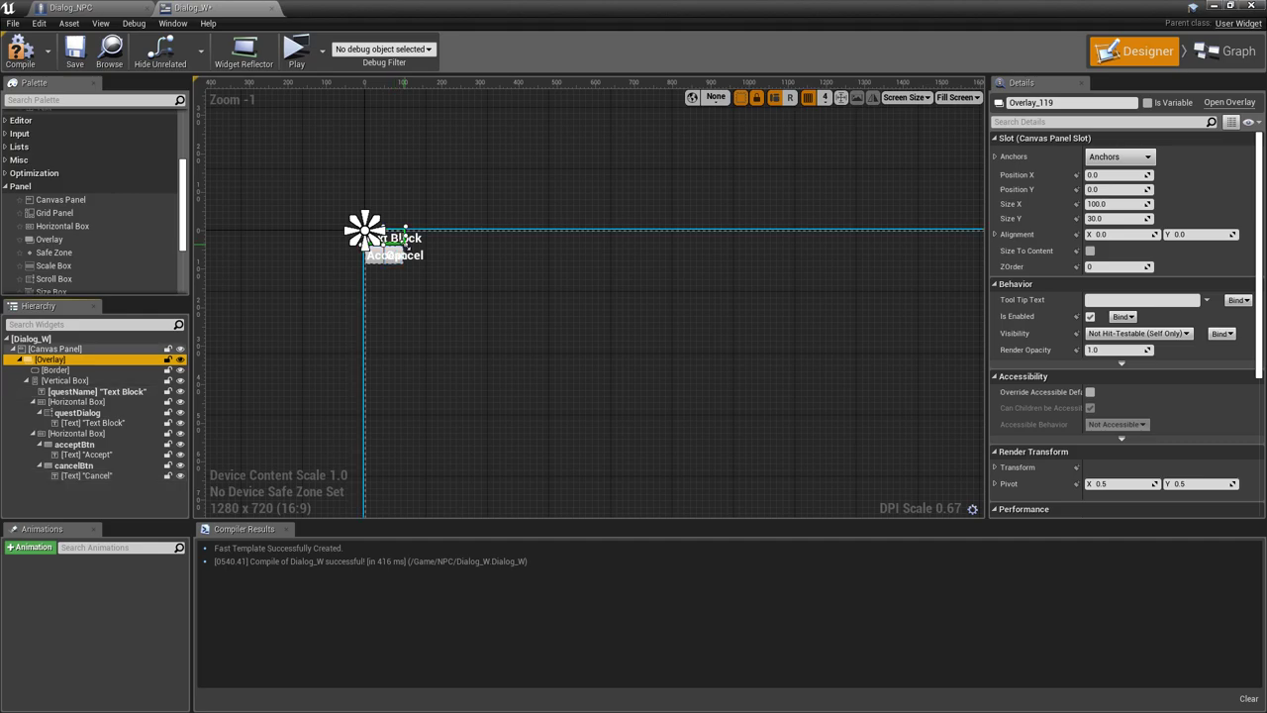
left_click_drag(403, 242, 650, 431)
left_click(115, 370)
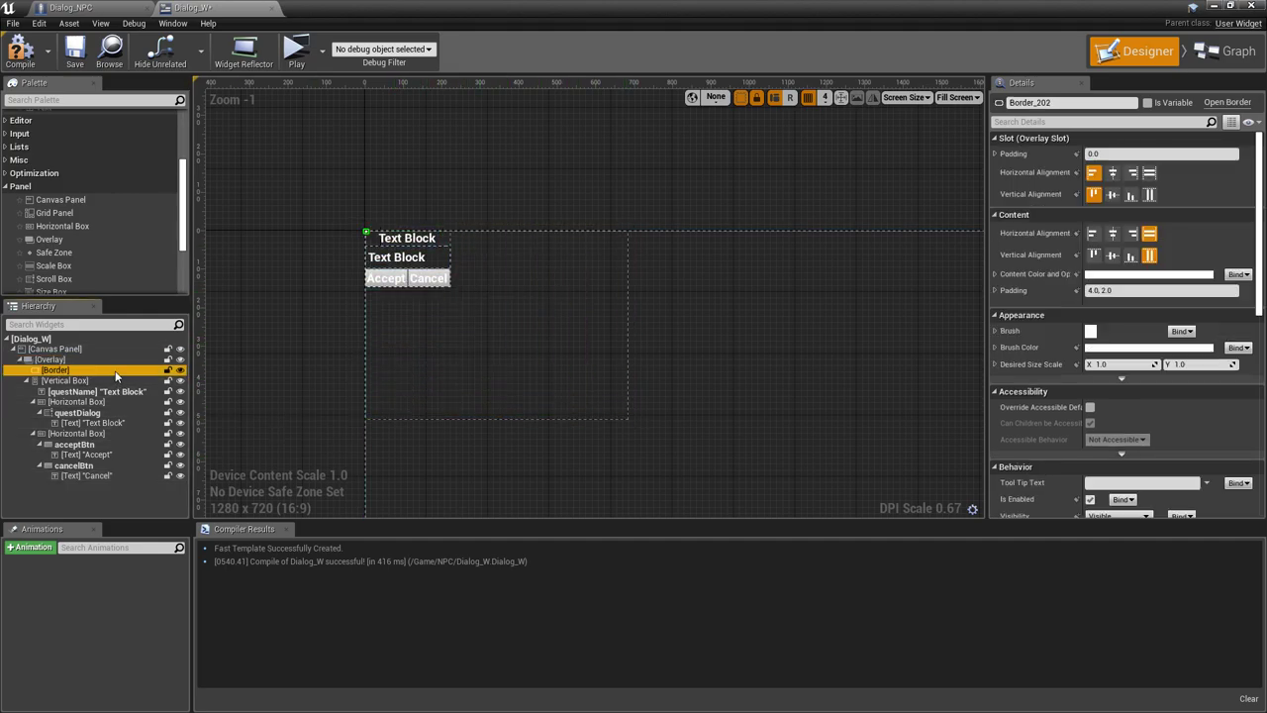
left_click(1148, 175)
left_click(1148, 194)
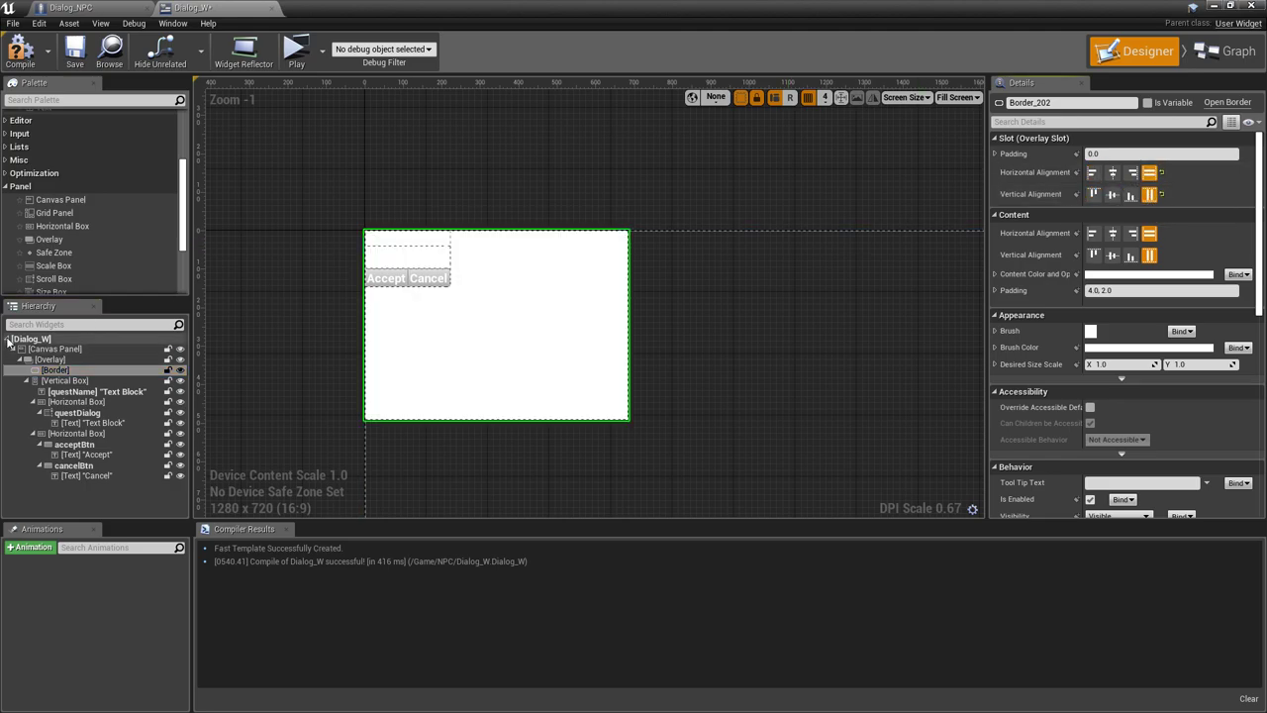
left_click(77, 382)
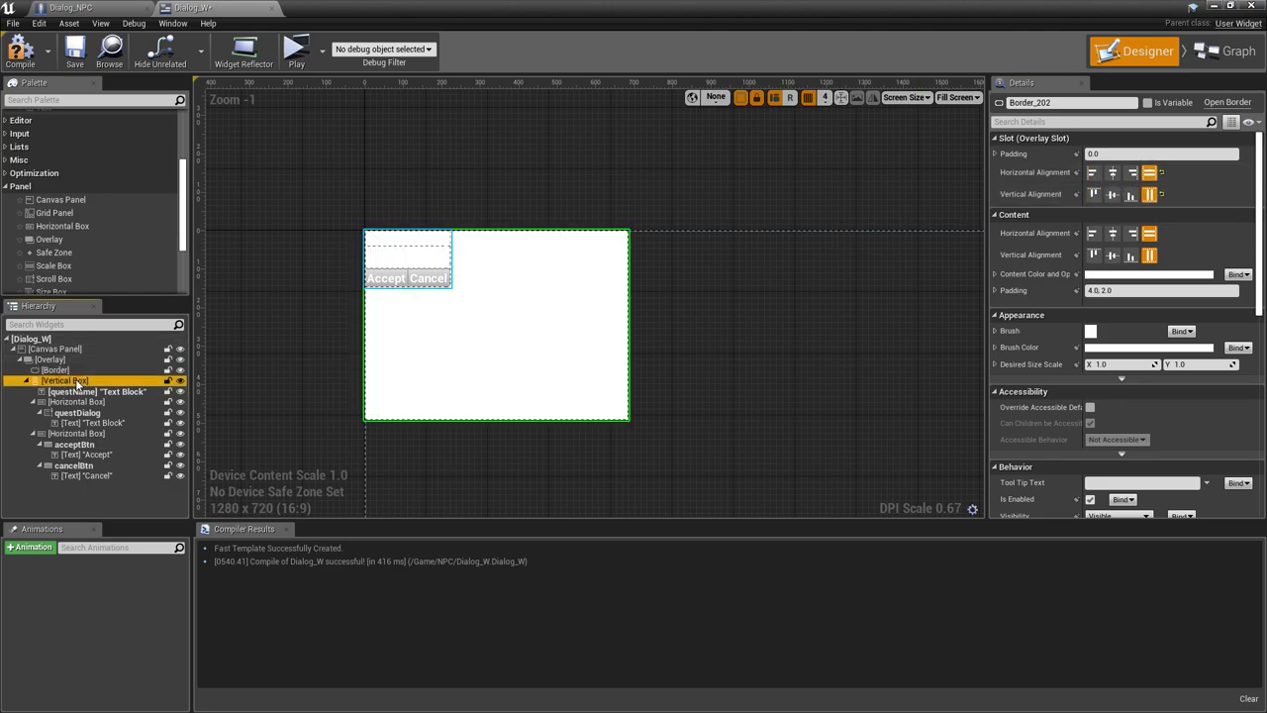
left_click(1149, 173)
left_click(1148, 194)
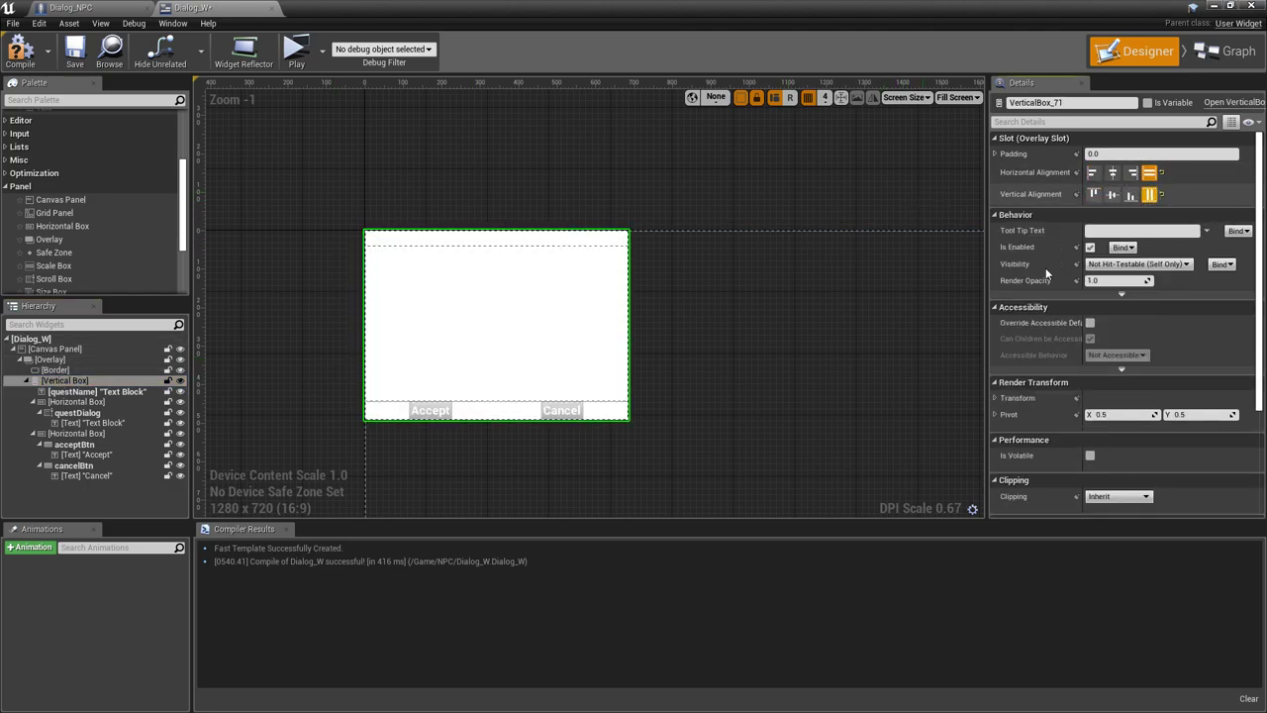
left_click(55, 369)
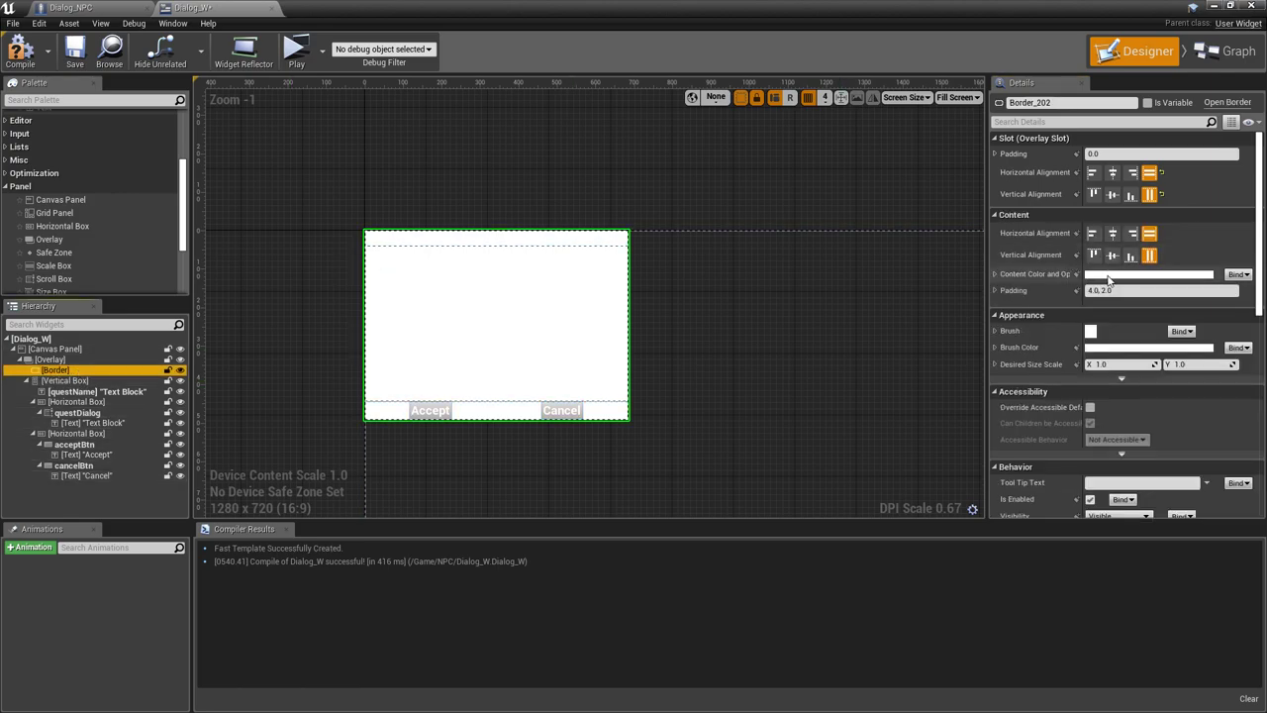
Set the Border's Brush Color to black with 0.4 alpha
left_click(1096, 350)
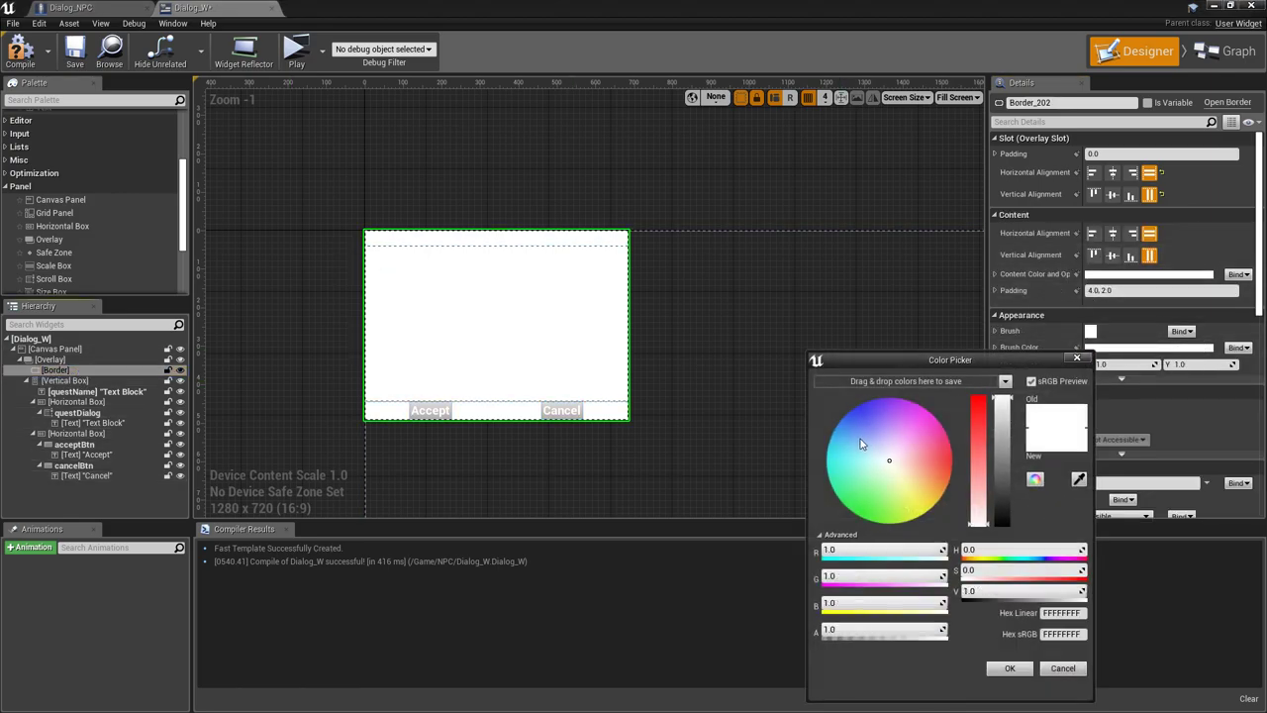
left_click_drag(1002, 436, 1005, 559)
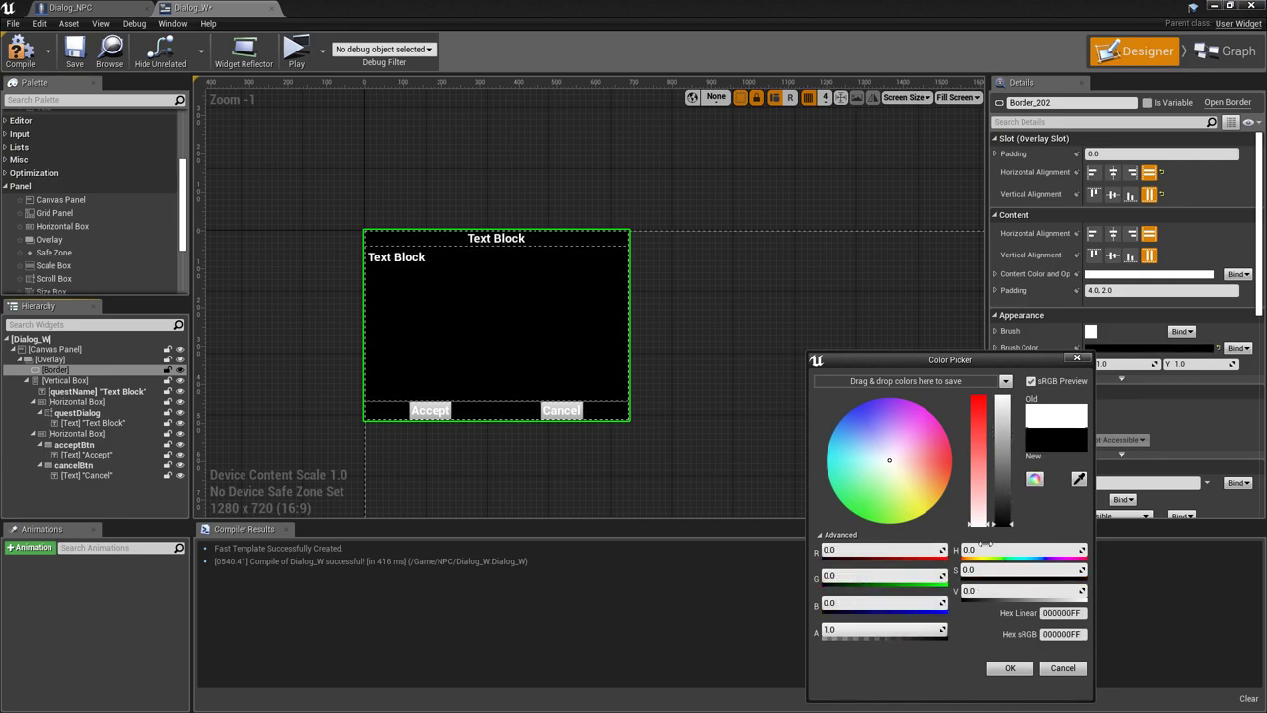
left_click(904, 631)
type(".4")
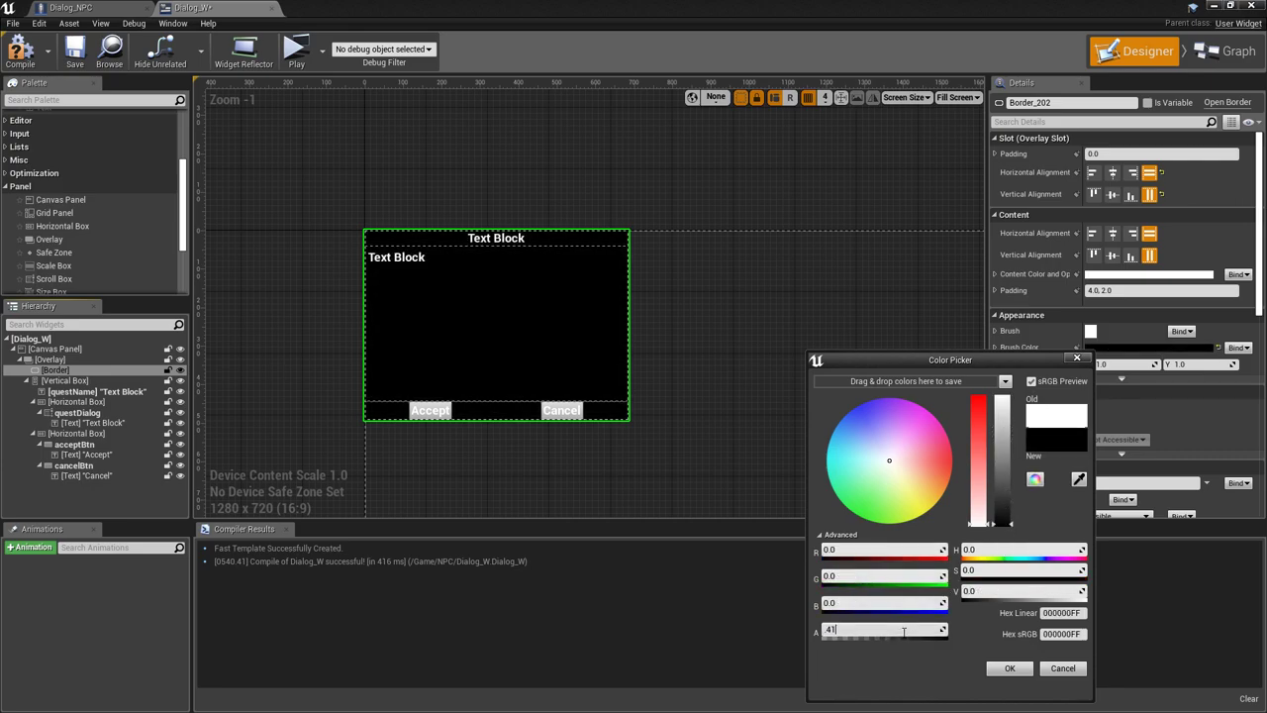
key("Return")
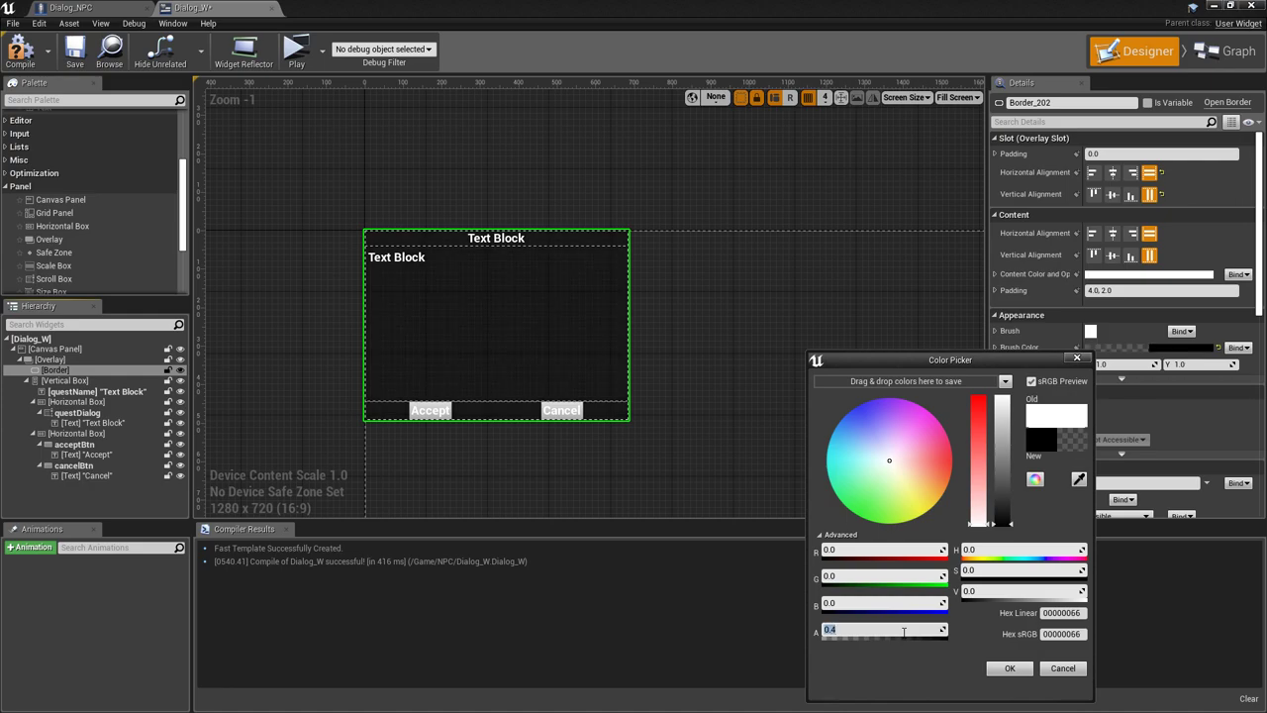
left_click(1009, 668)
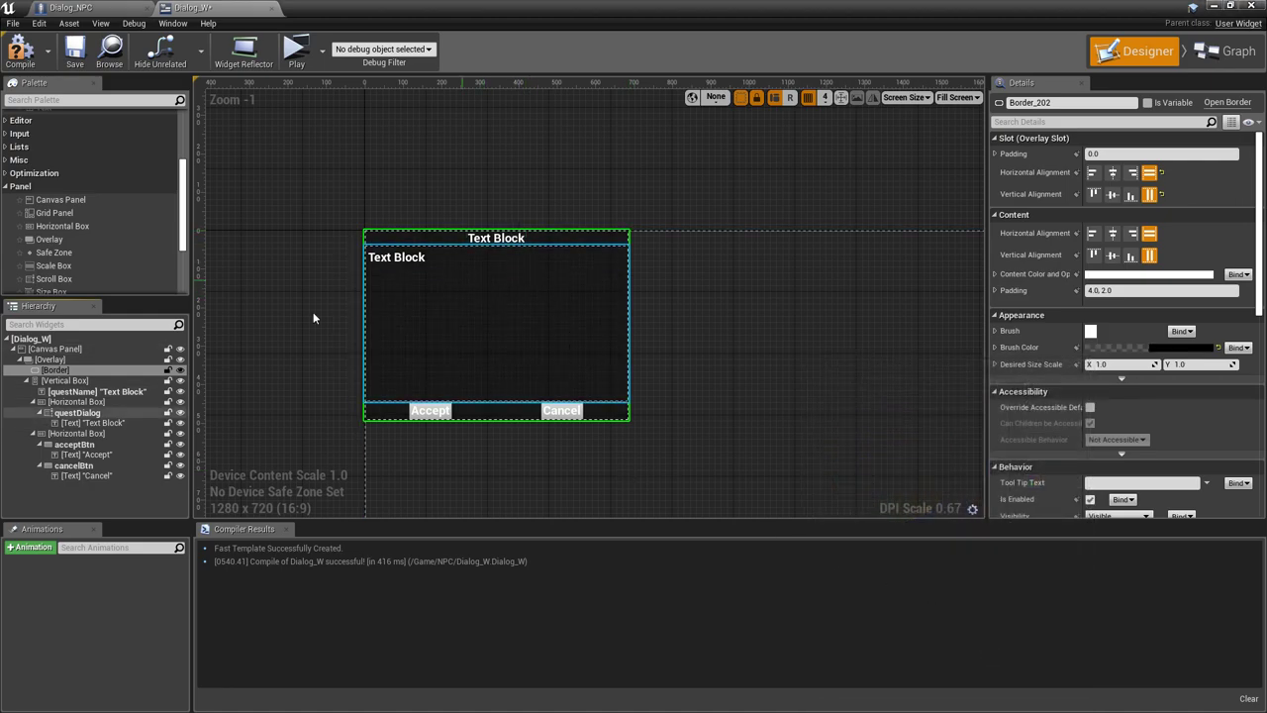
Compile and save the Dialog_W widget
left_click(75, 394)
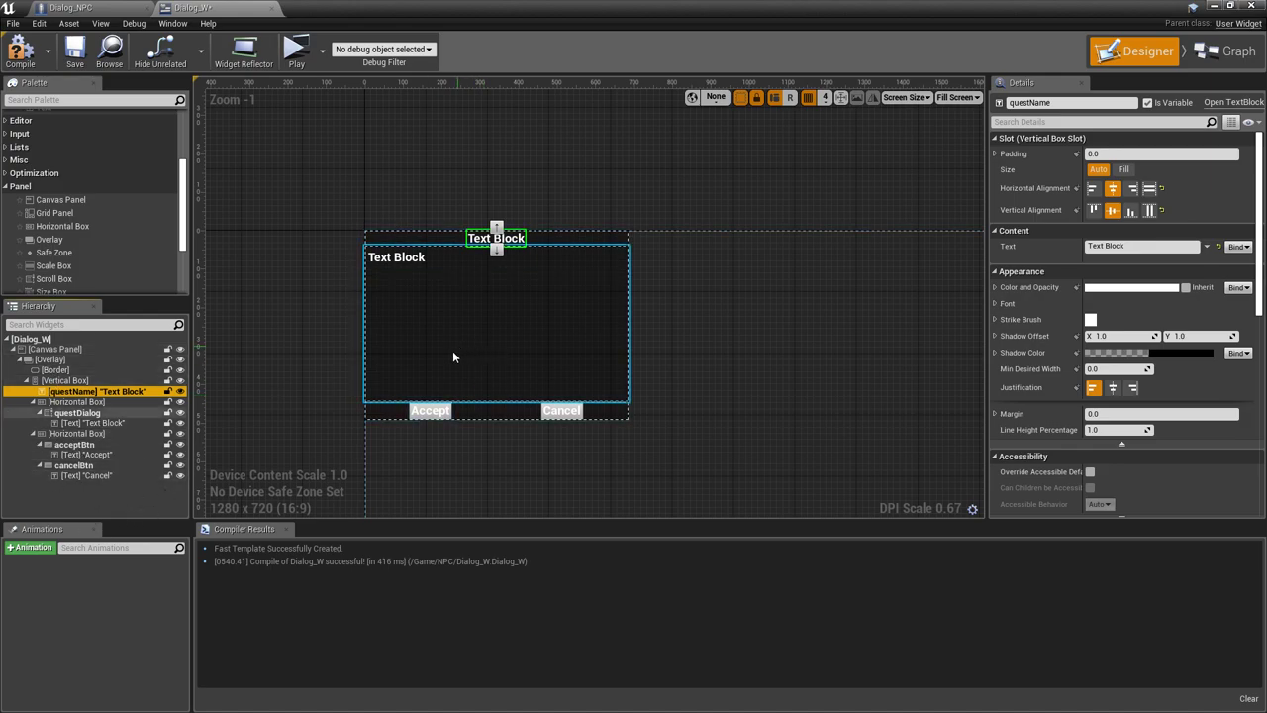
left_click(303, 178)
left_click(20, 50)
left_click(74, 50)
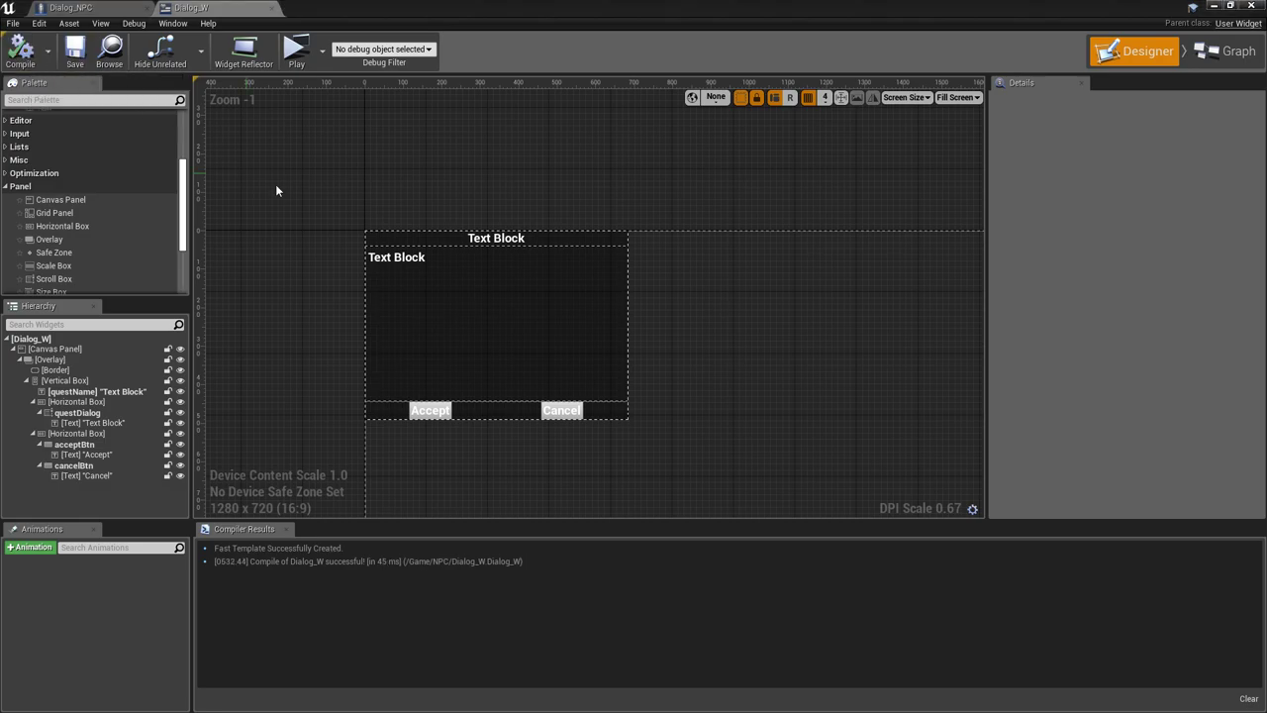
right_click_drag(428, 188, 451, 209)
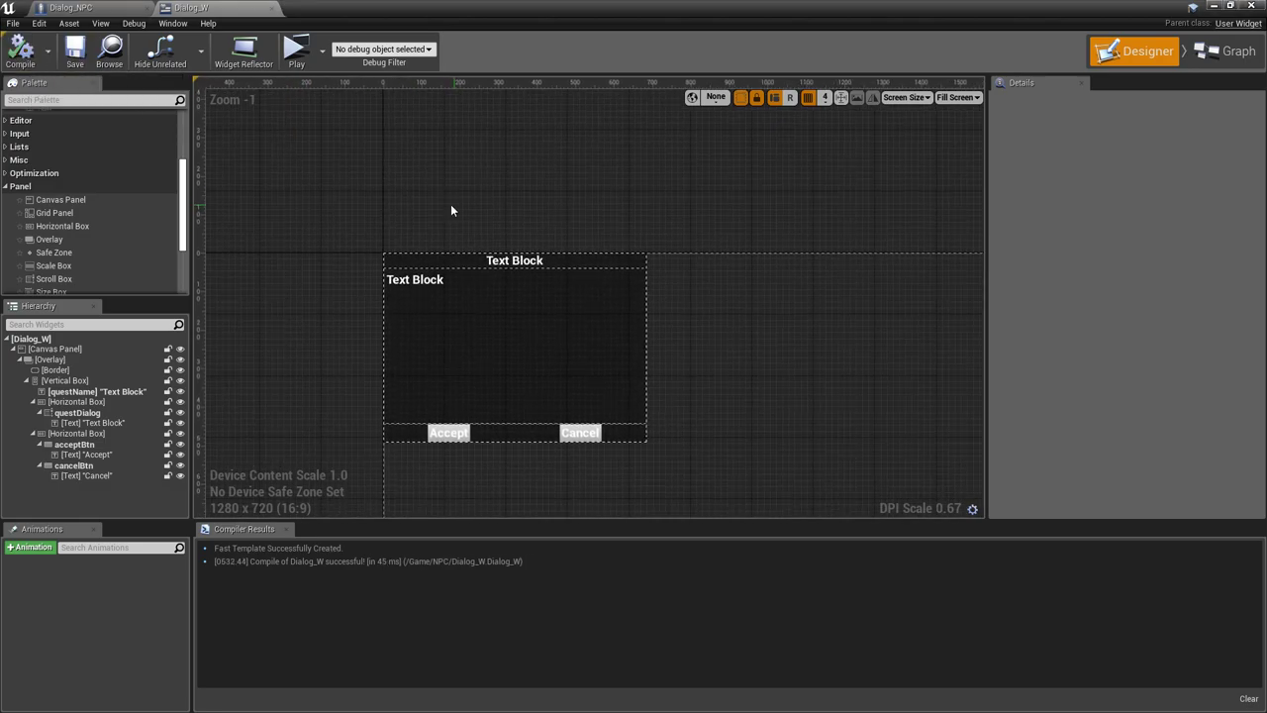
In the Event Graph, delete Event Pre Construct and move Event Construct above Event Tick
left_click(1235, 52)
right_click_drag(622, 336, 402, 270)
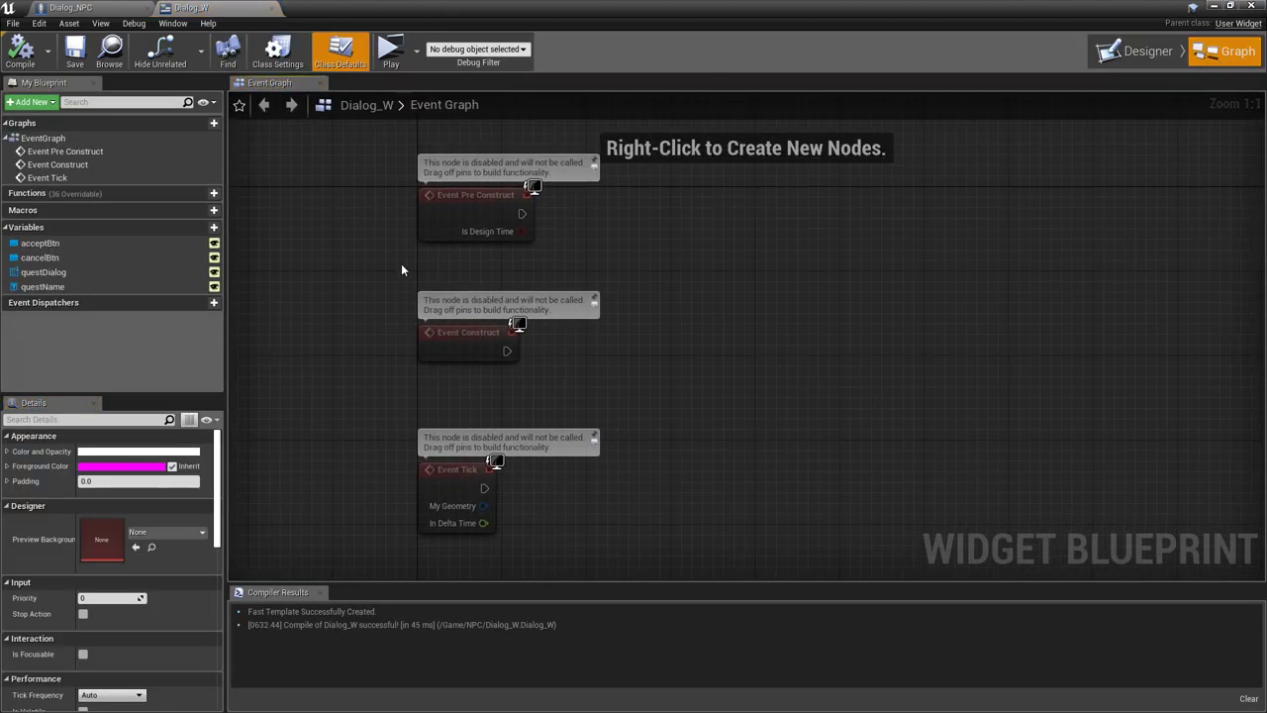
left_click(439, 213)
key("Delete")
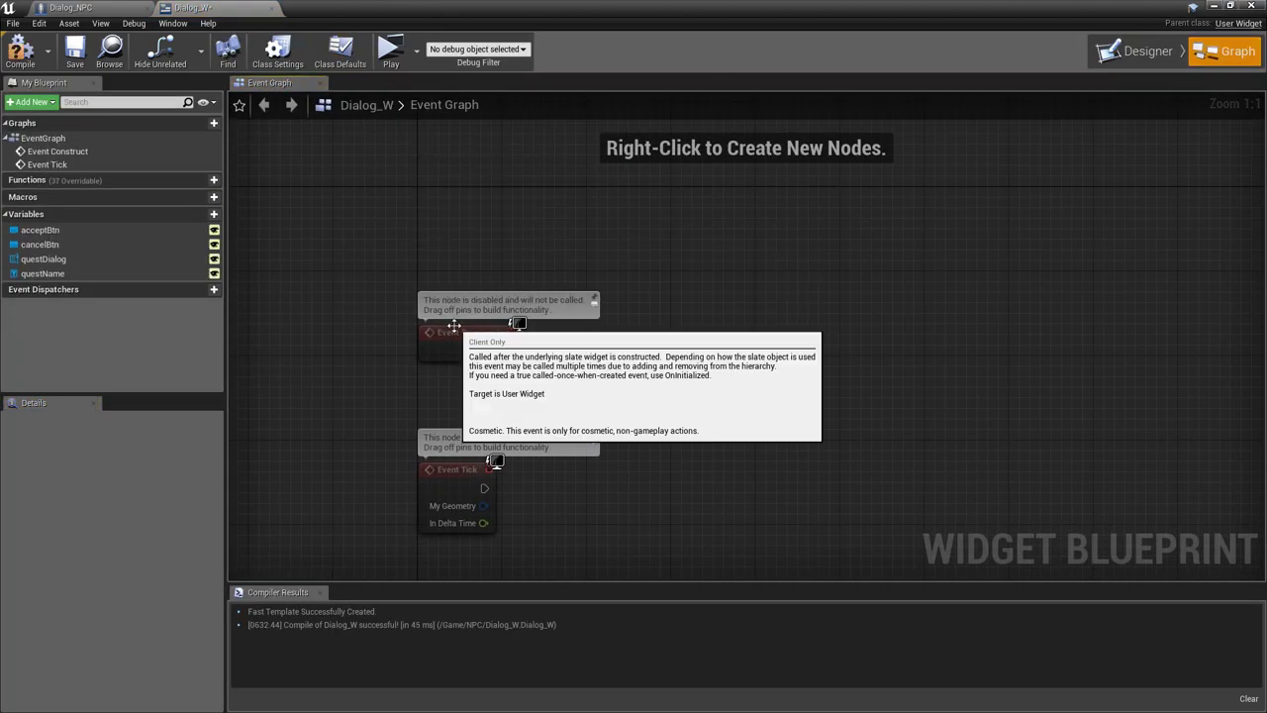
mouse_move(458, 327)
left_mouse_down()
mouse_move(436, 254)
mouse_move(436, 131)
left_mouse_up()
right_click_drag(458, 256, 425, 346)
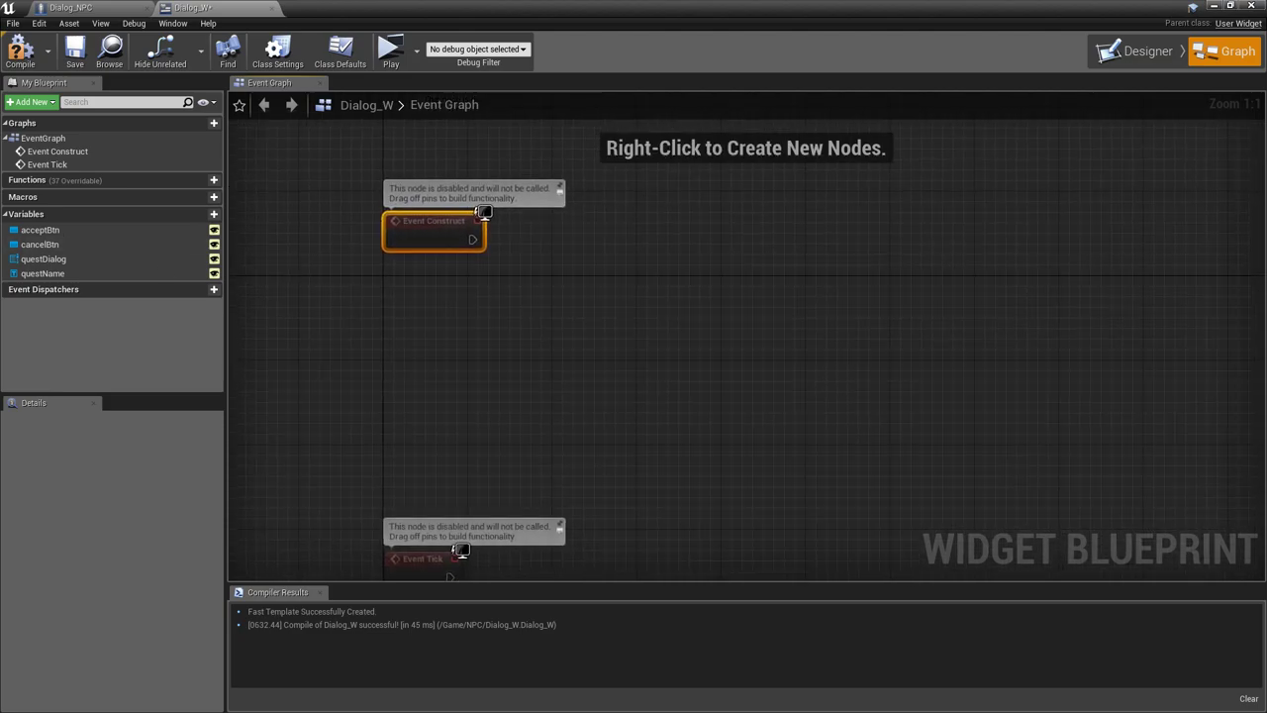
Add On Clicked events for acceptBtn and cancelBtn, wiring cancelBtn's to Remove from Parent
left_click(44, 231)
left_click(91, 537)
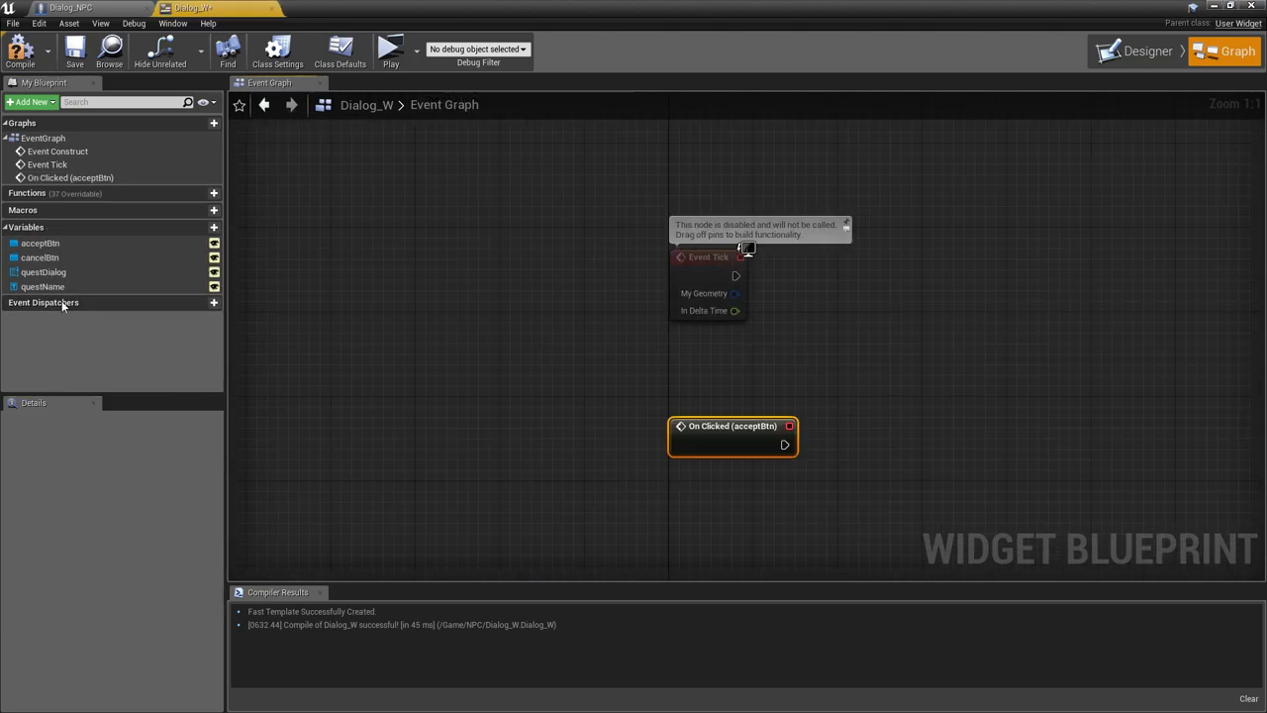
left_click(52, 259)
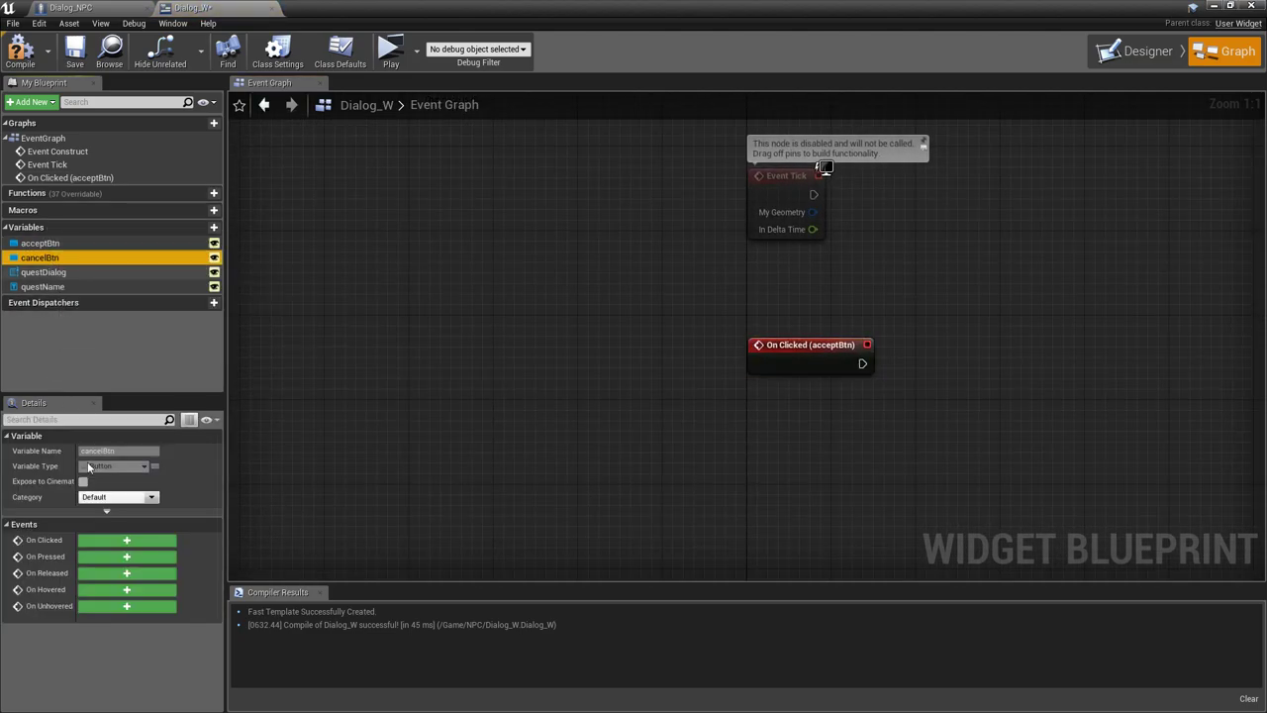
left_click(99, 542)
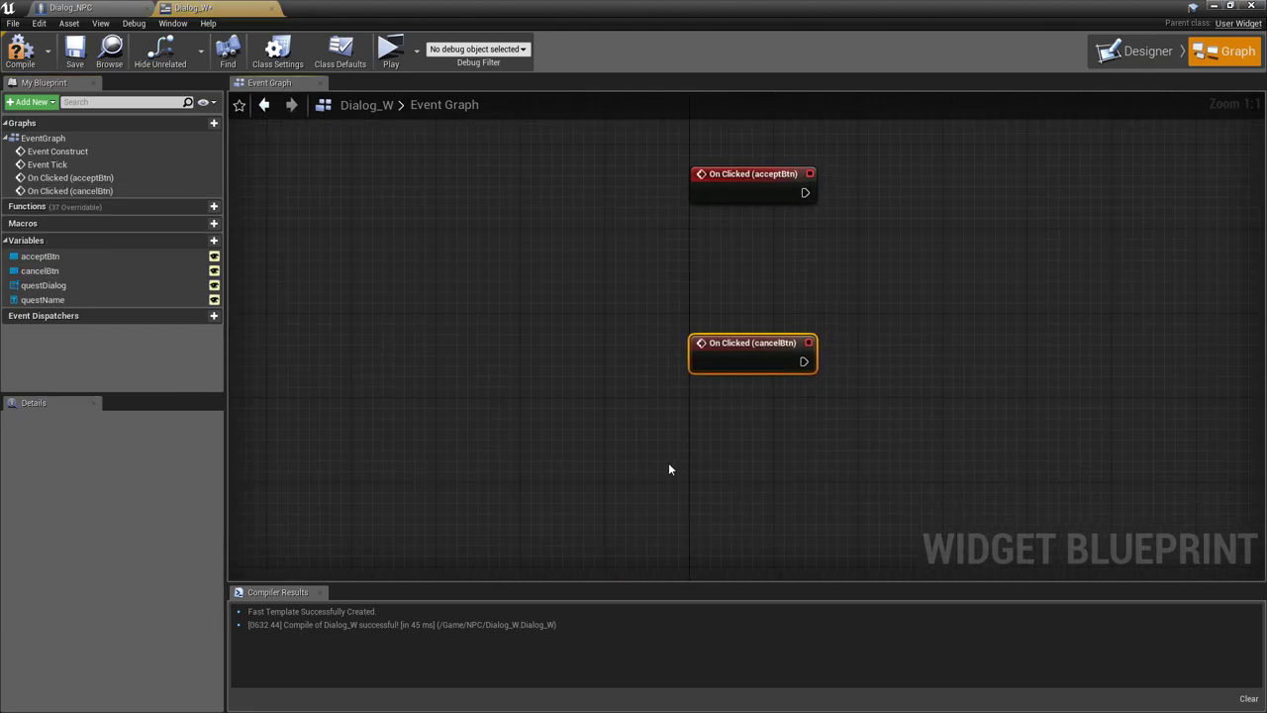
left_click_drag(555, 357, 650, 359)
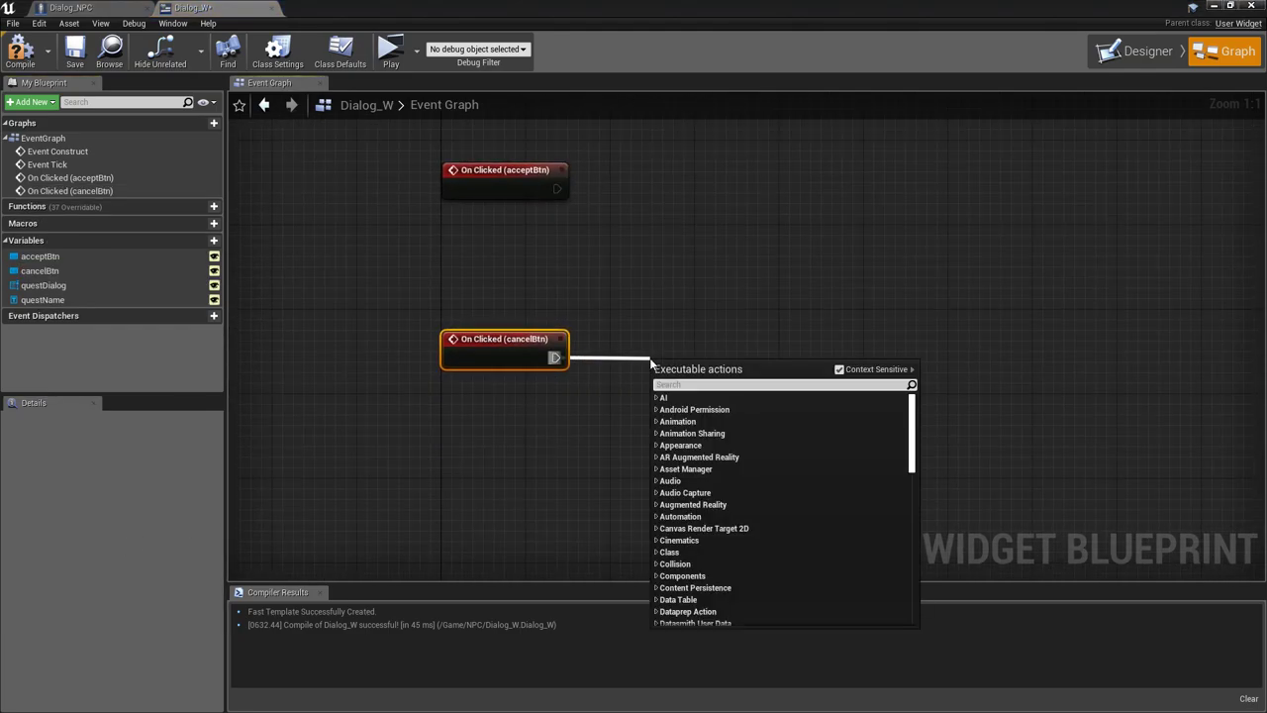
type("remove from")
left_click(725, 445)
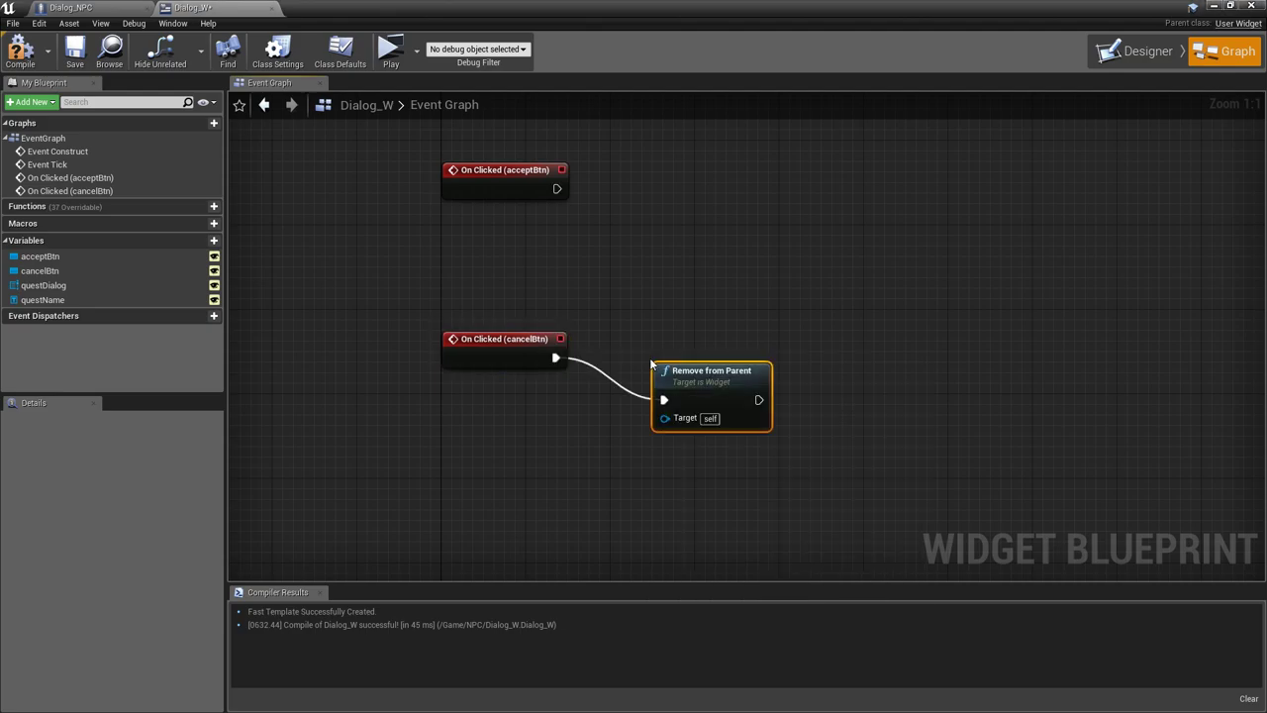
Inspect the questDialog and questName variables, briefly checking the Designer layout
mouse_move(669, 345)
right_mouse_down()
mouse_move(584, 451)
mouse_move(572, 430)
right_mouse_up()
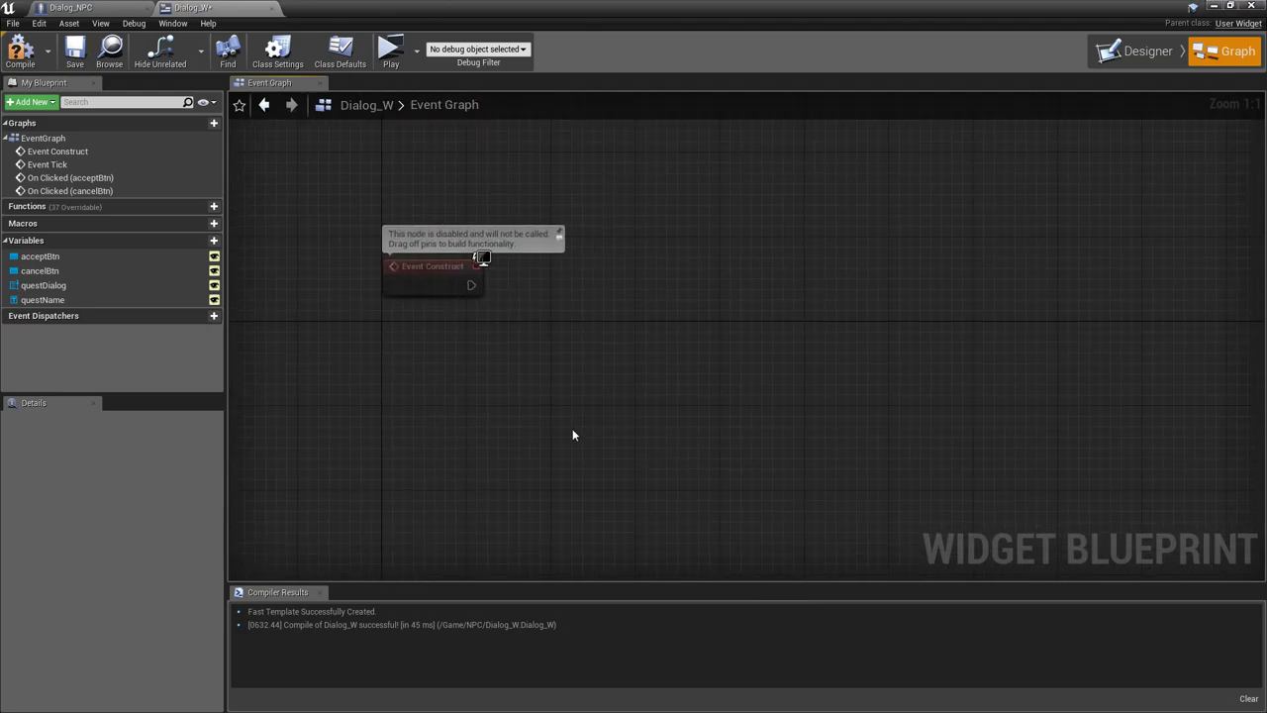
left_click(68, 286)
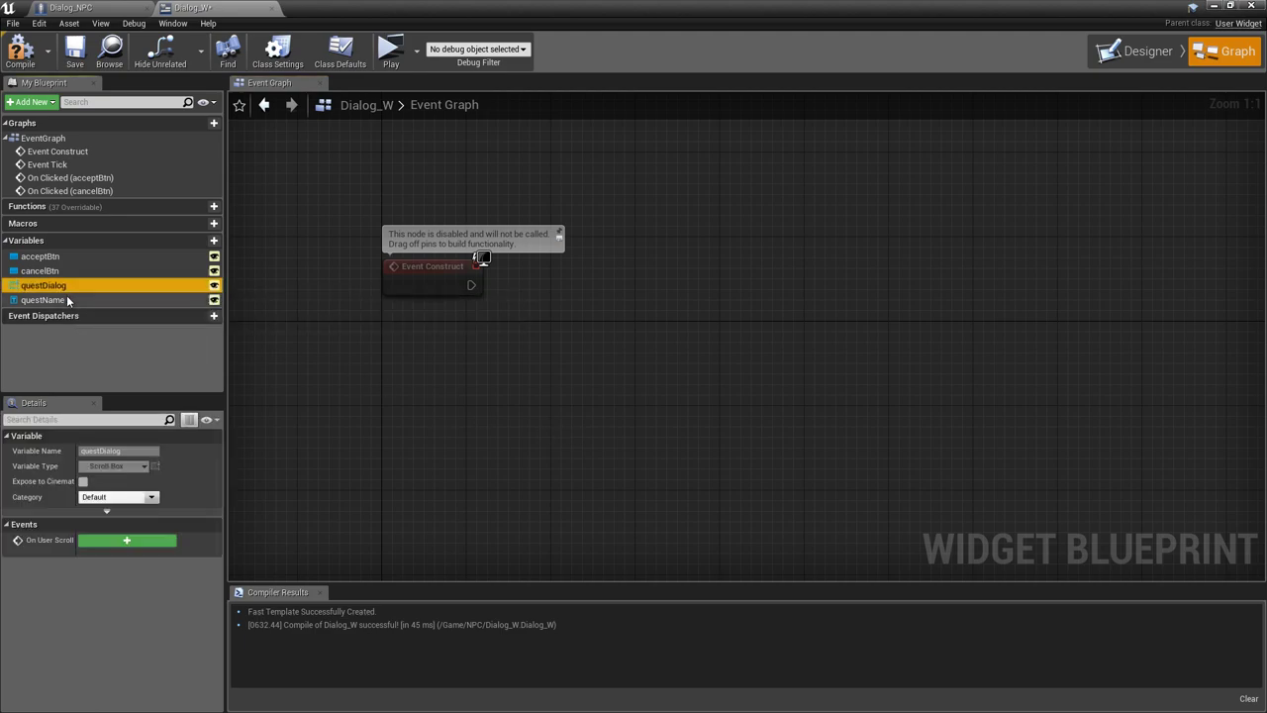
left_click(67, 300)
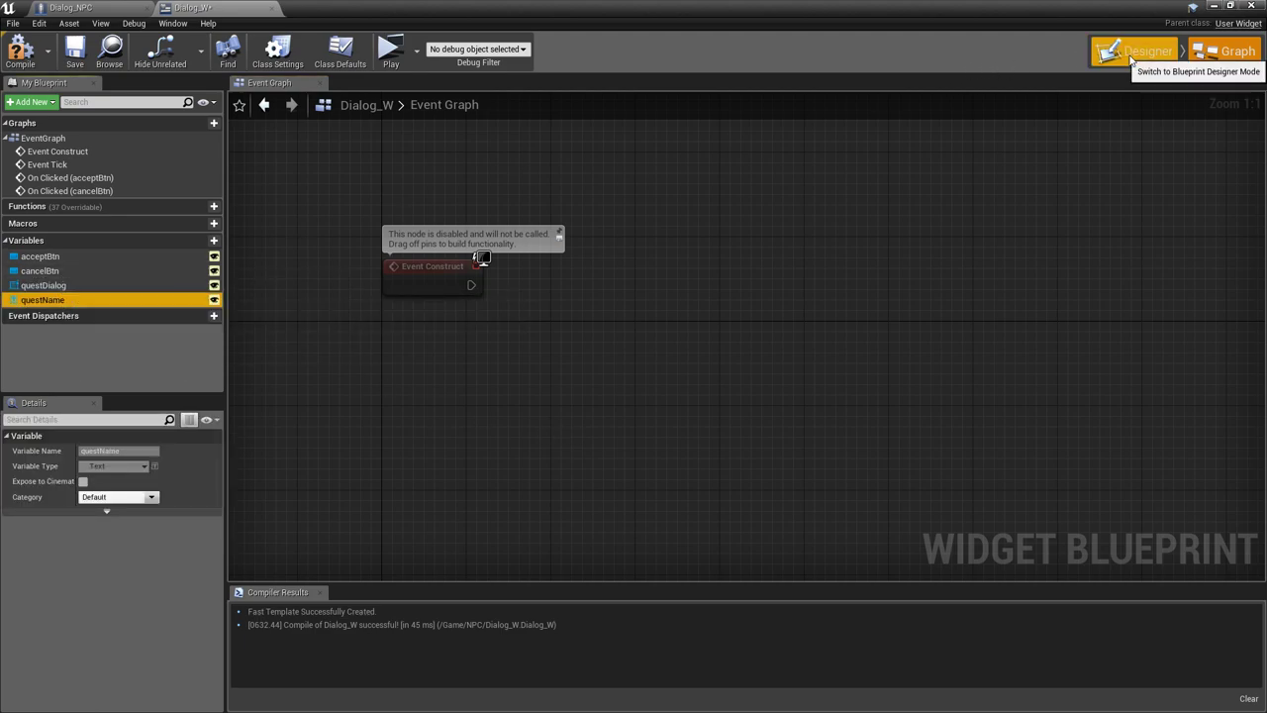
left_click(44, 286)
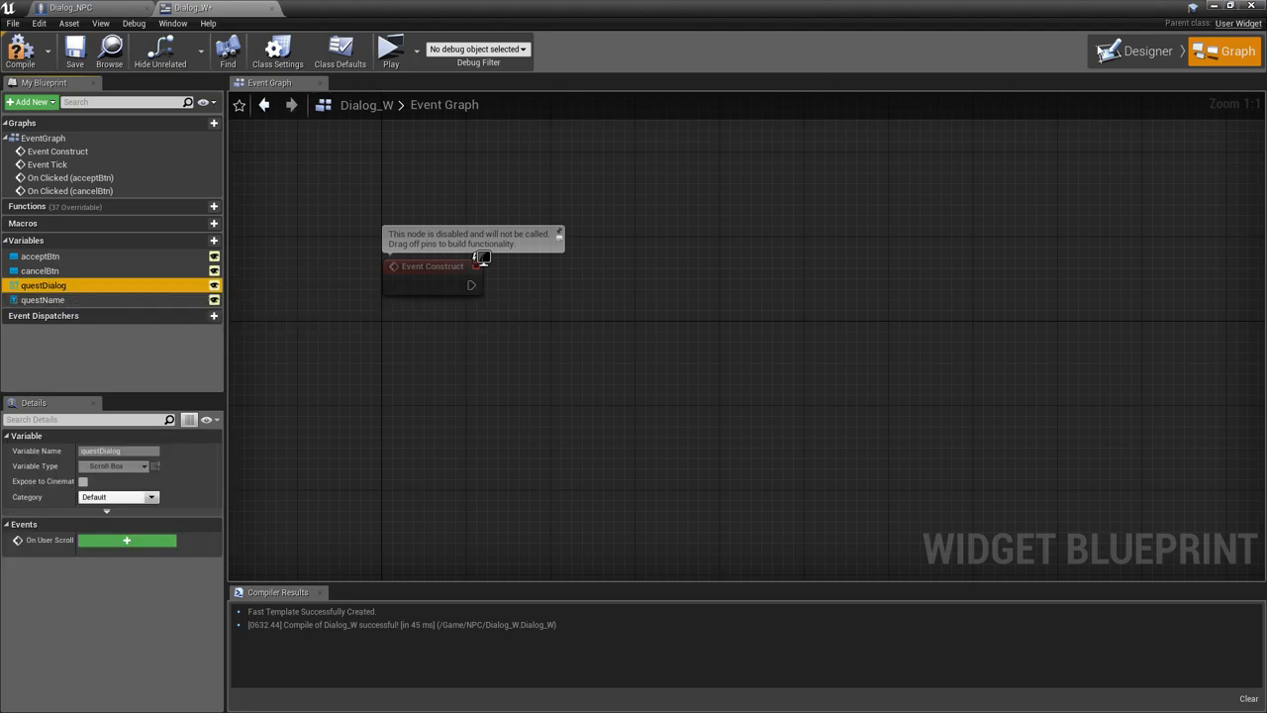
left_click(1136, 55)
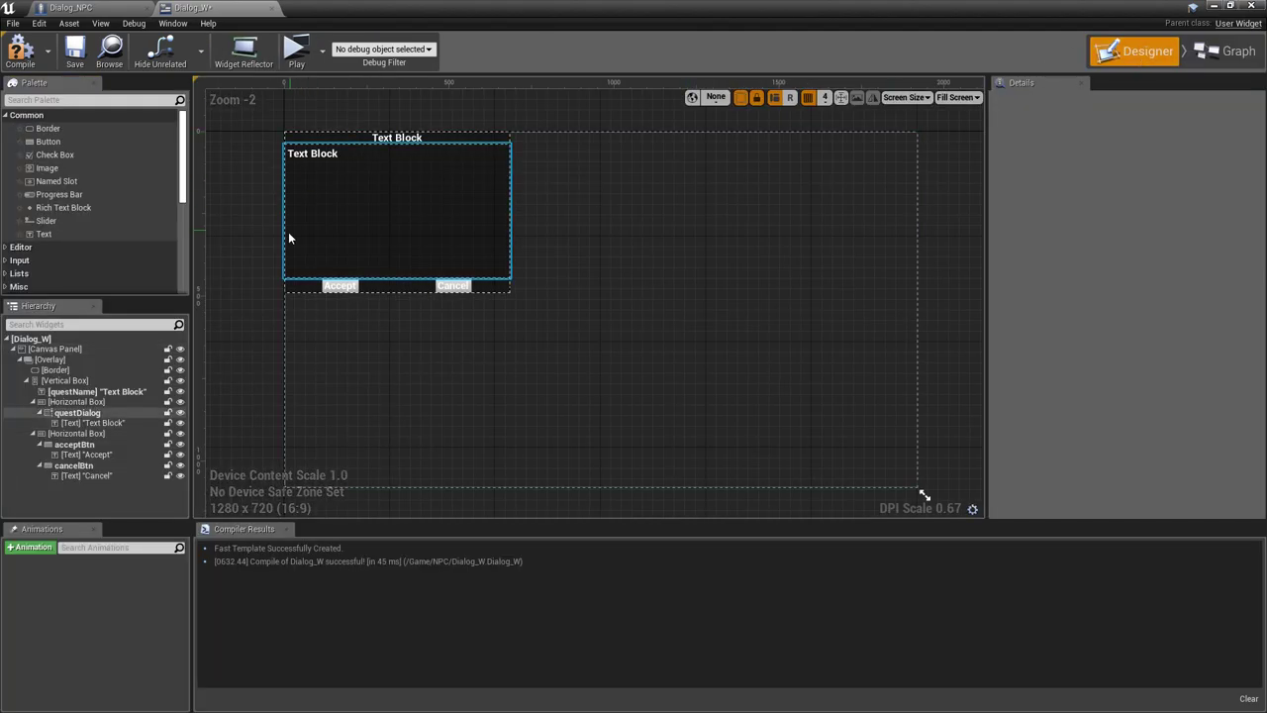
left_click(1200, 63)
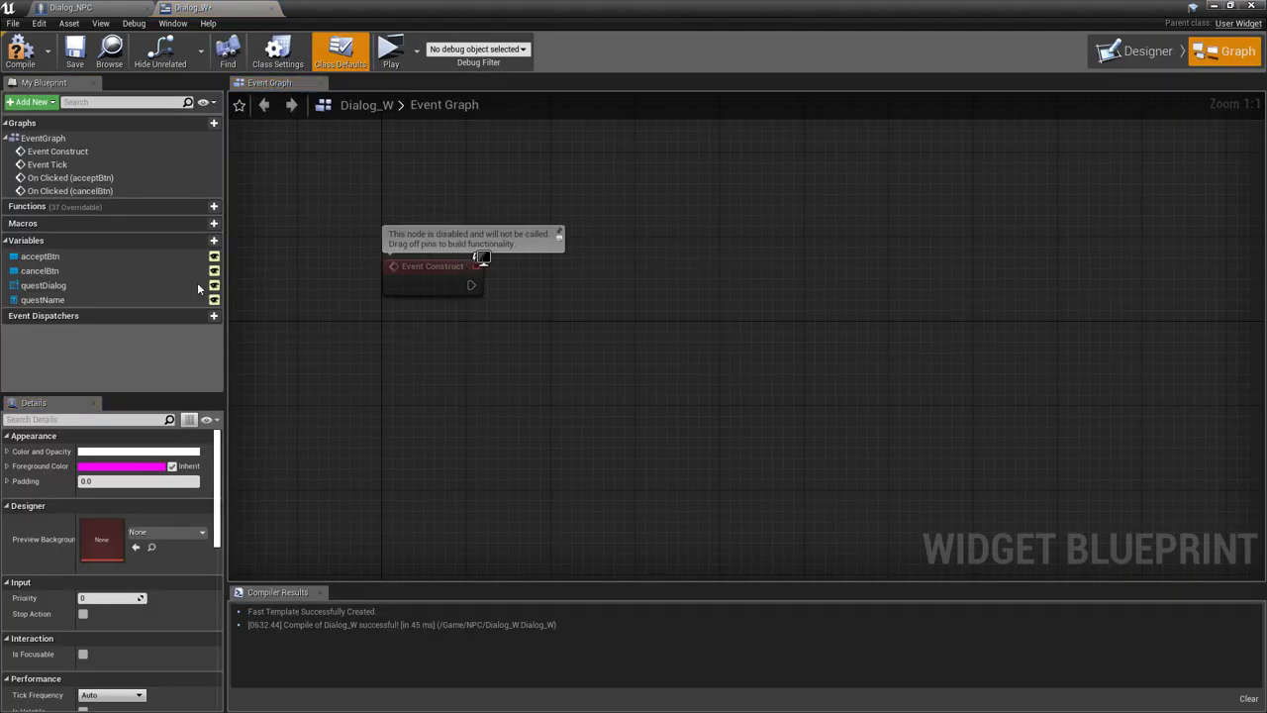
Compare the questDialog Scroll Box and questName variable types, then compile Dialog_W
left_click(42, 290)
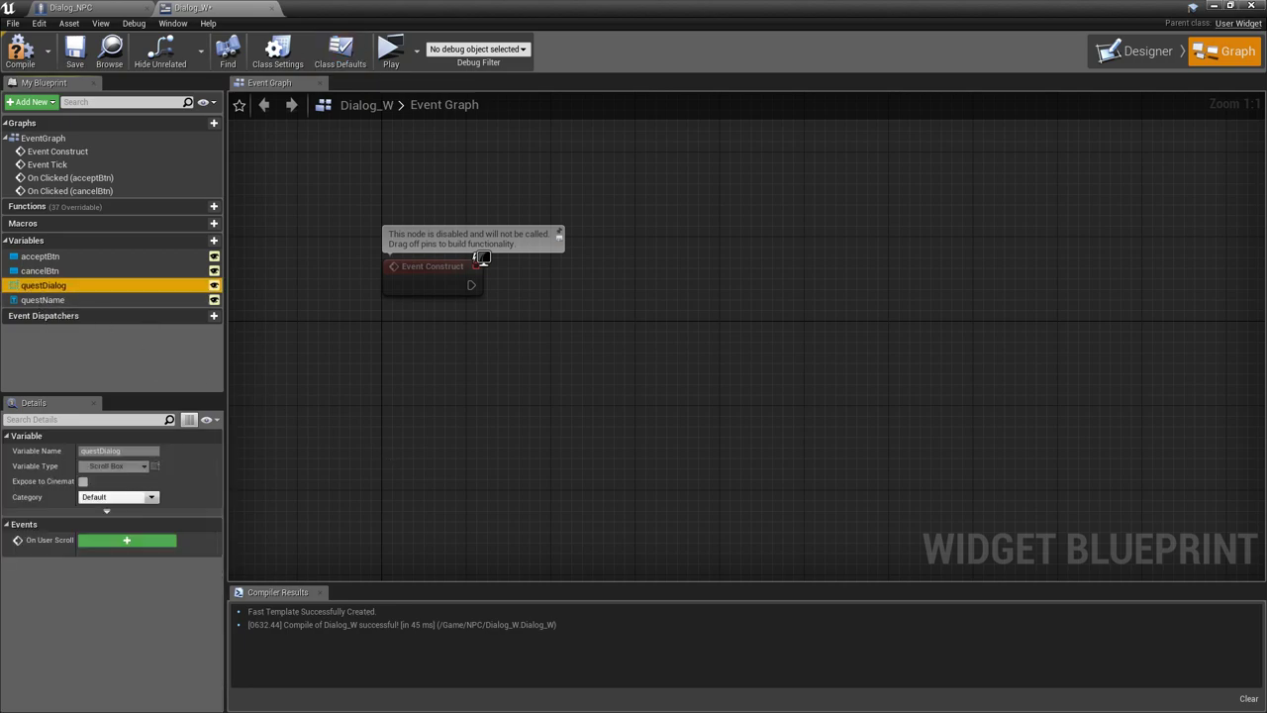
right_click_drag(360, 363, 338, 323)
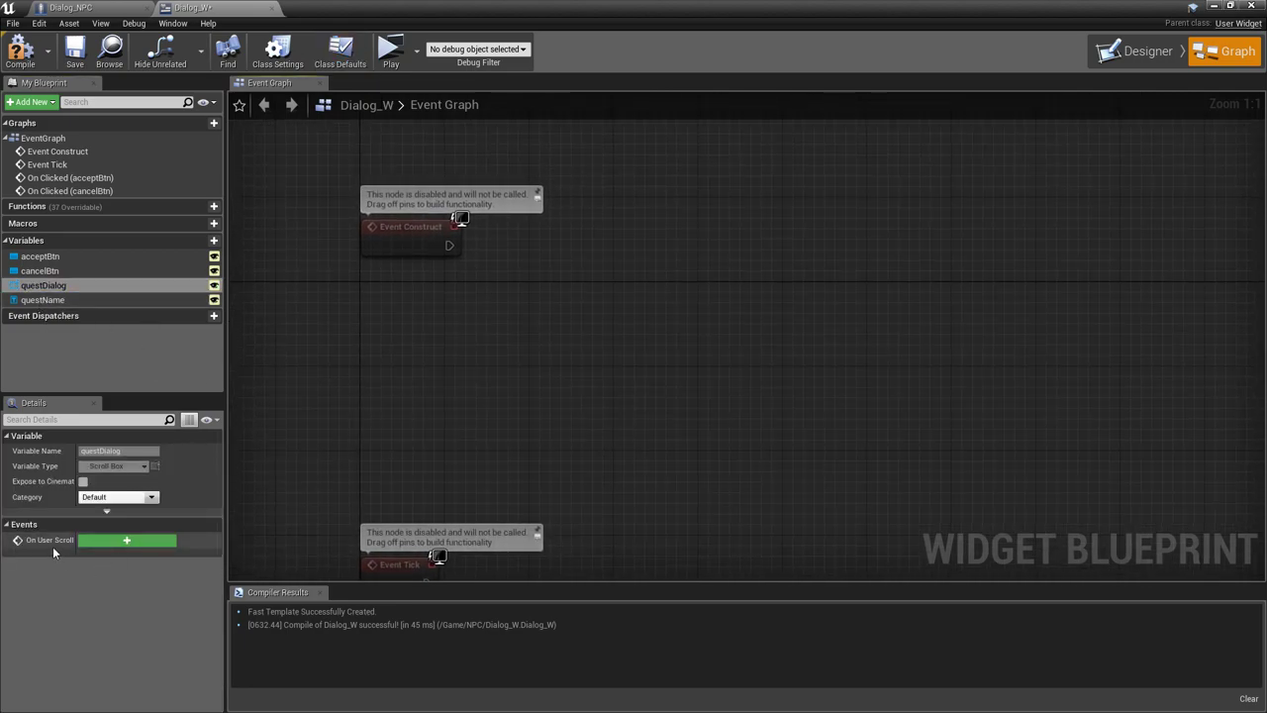
left_click(50, 287)
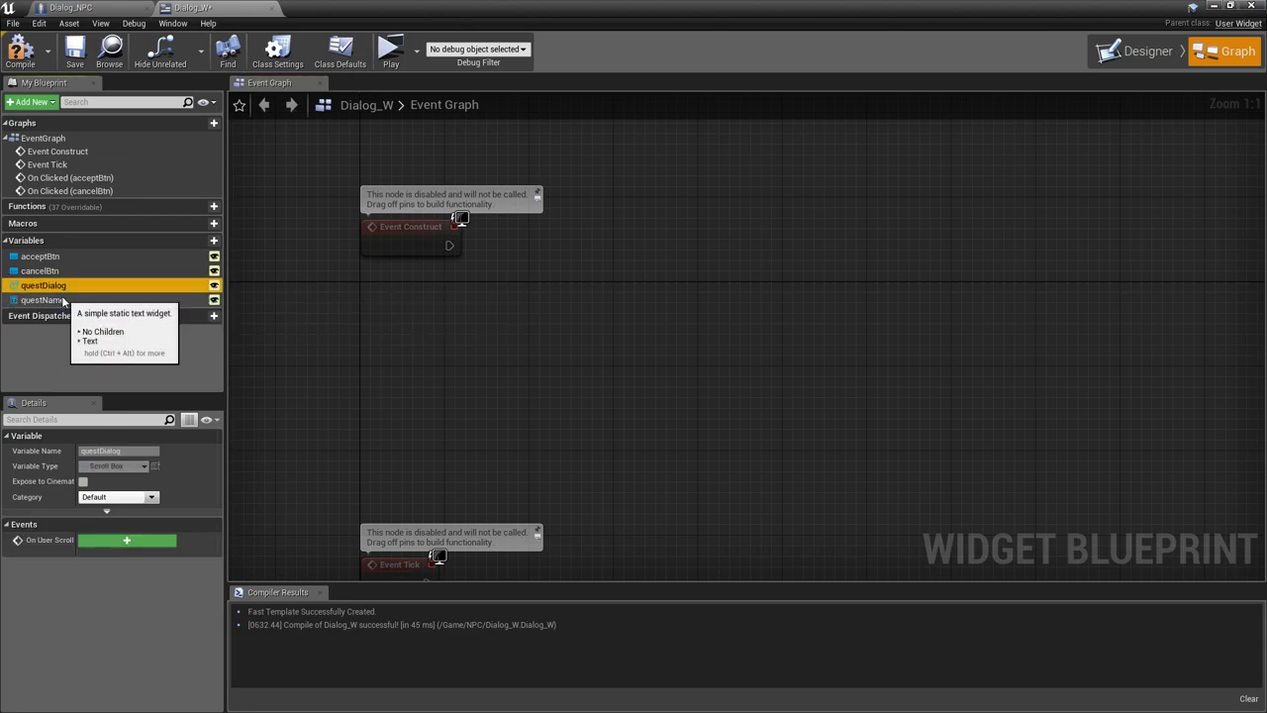
left_click(63, 300)
left_click(49, 286)
left_click(63, 300)
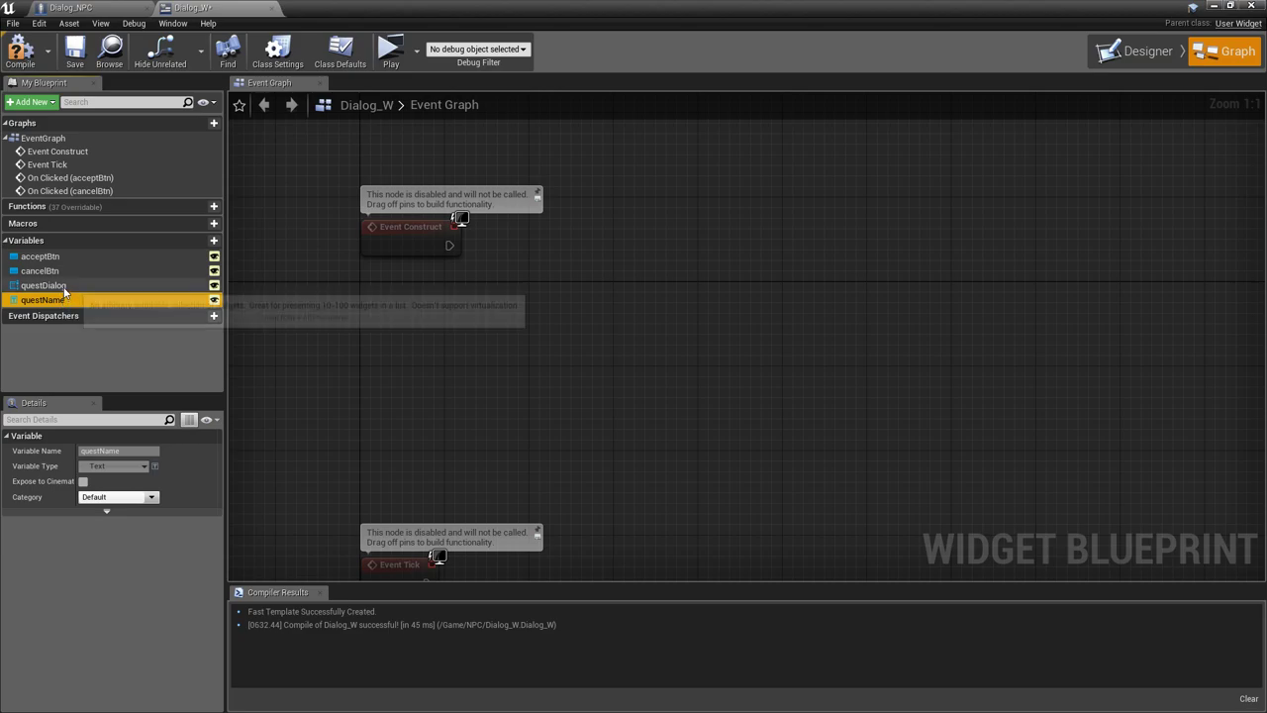
left_click(50, 287)
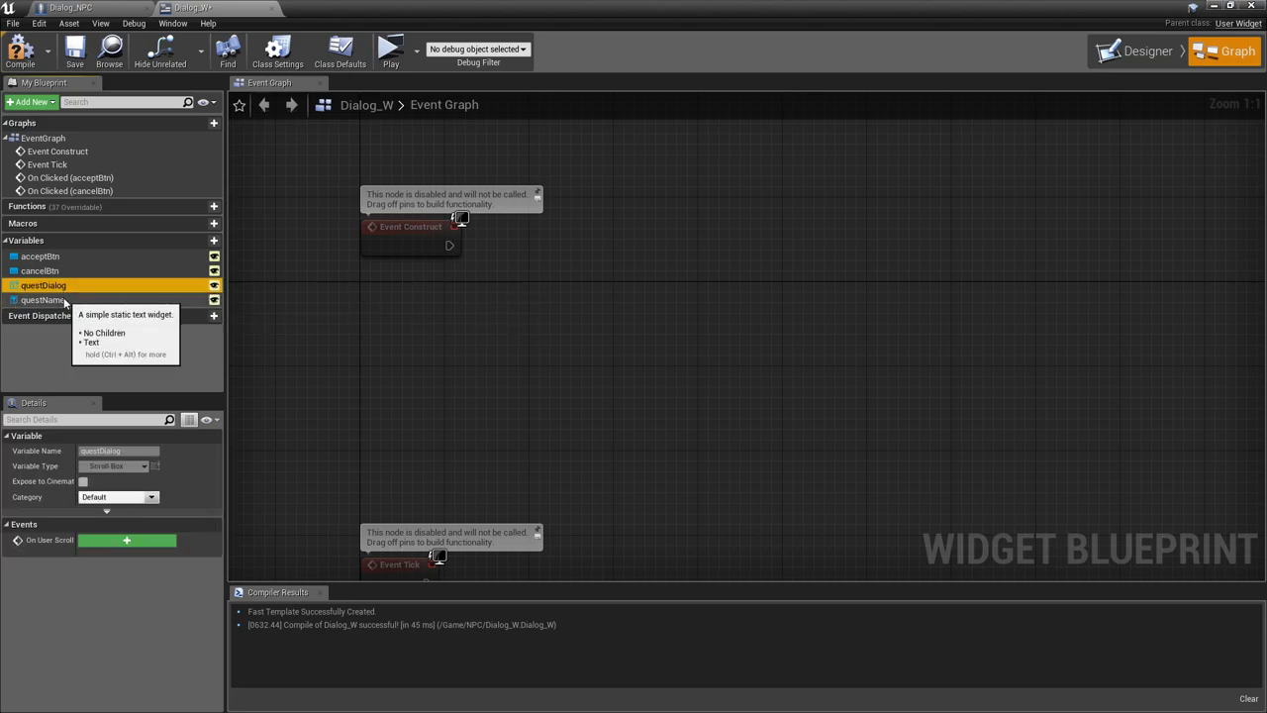
left_click(64, 302)
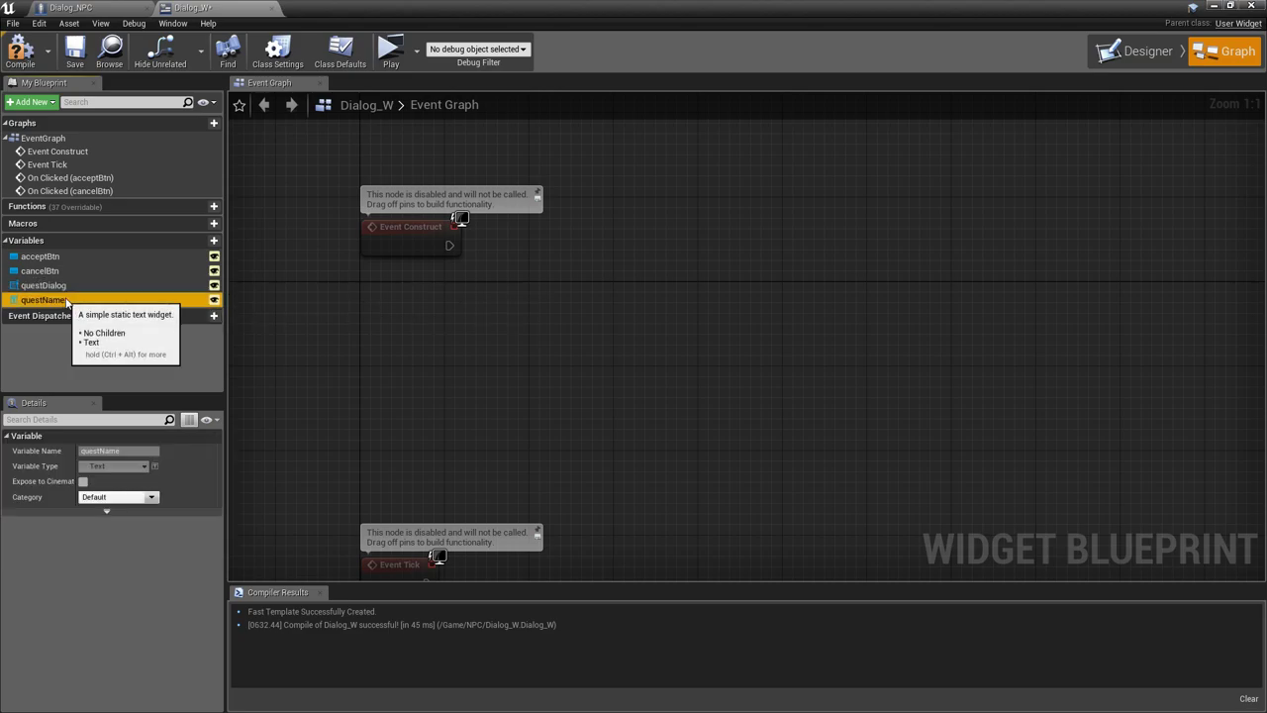
left_click(384, 307)
left_click(22, 51)
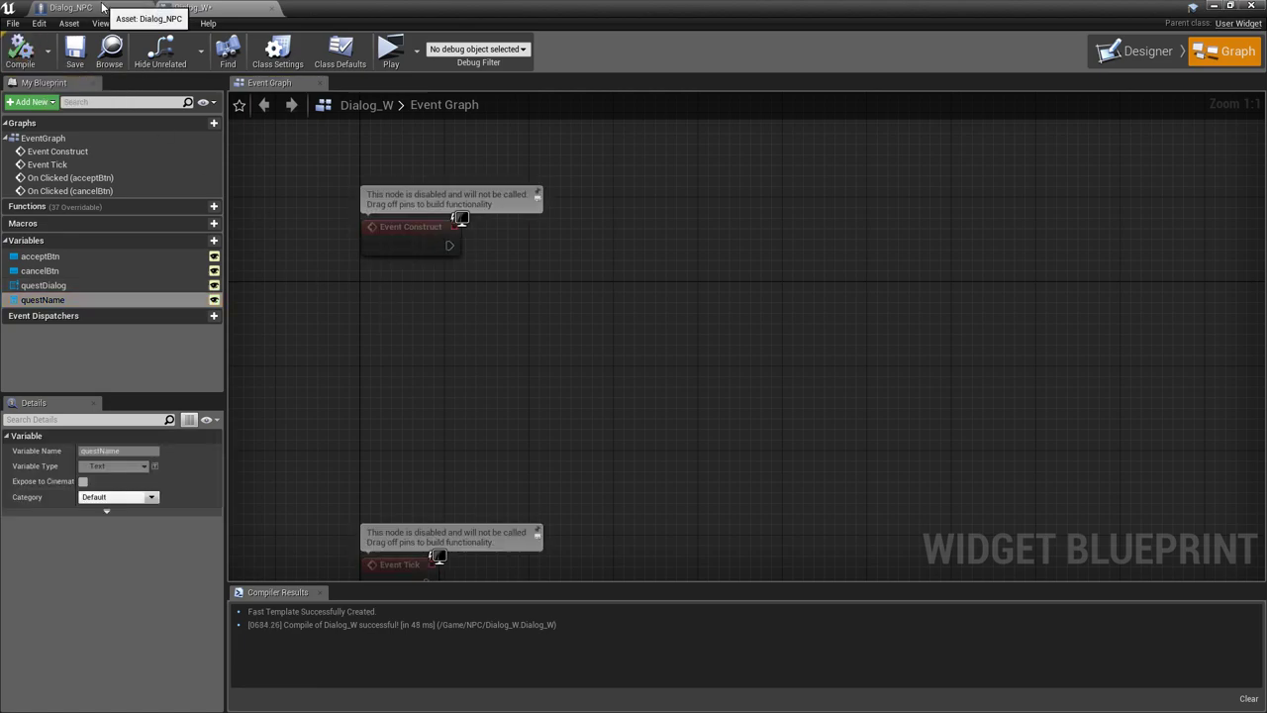
From the Content Browser's Blueprints > Structure menu, create 'Quests' in NPC and open it
left_click(1213, 5)
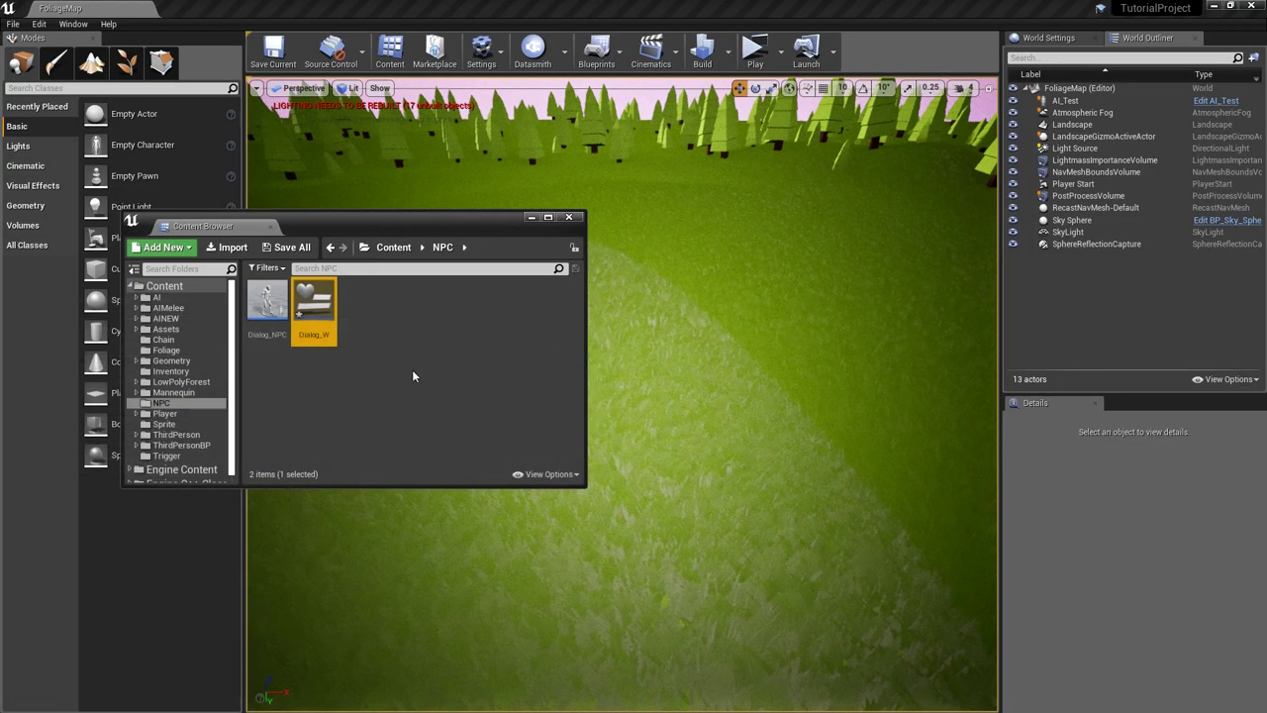
left_click(413, 376)
right_click(387, 325)
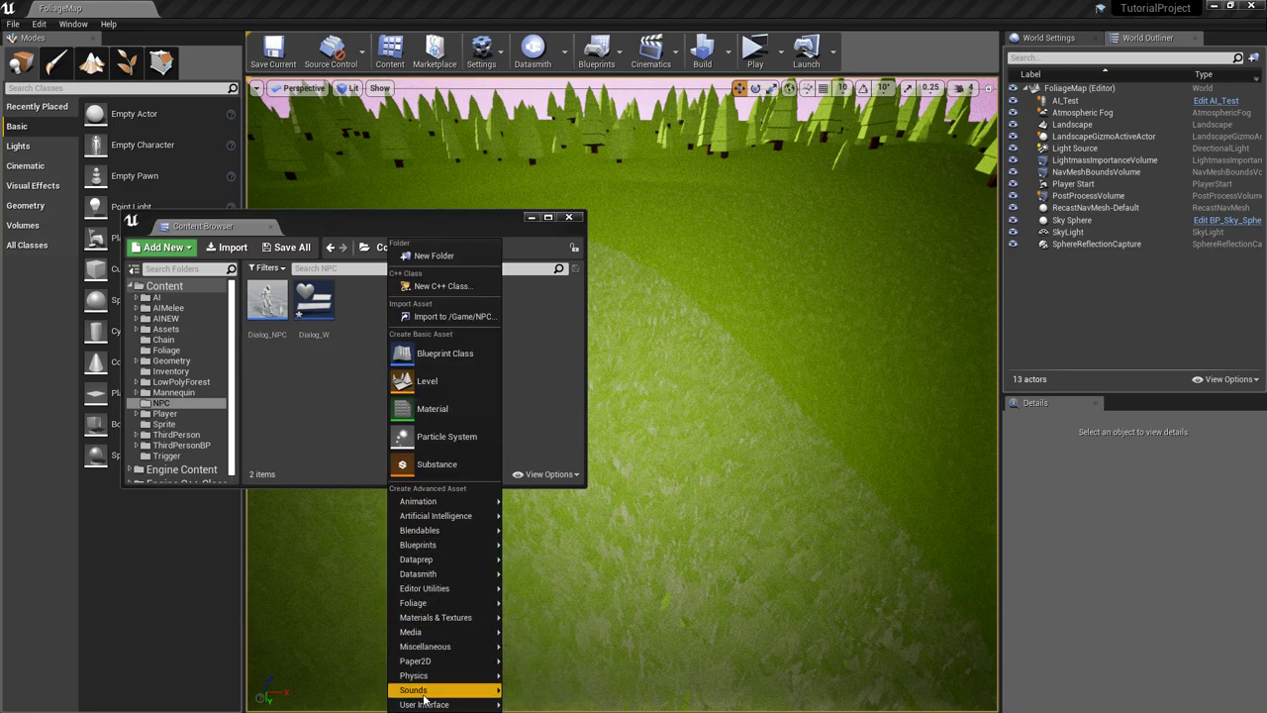
mouse_move(424, 704)
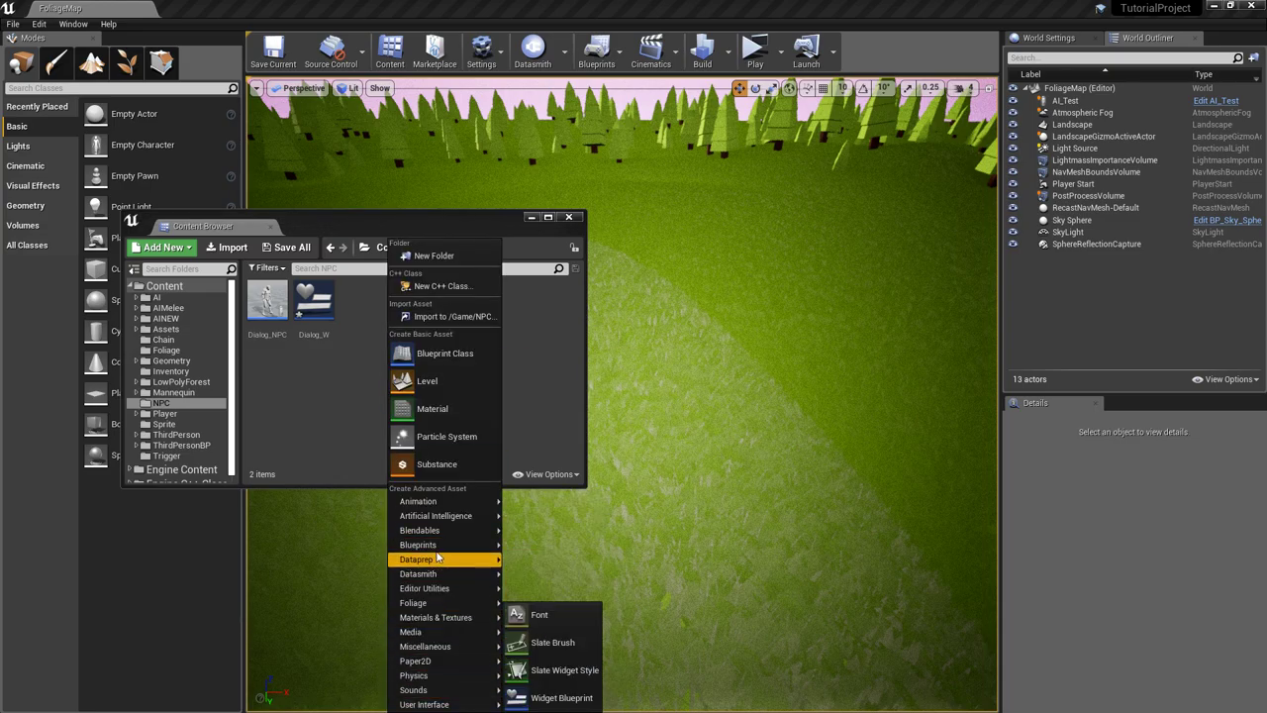
mouse_move(435, 551)
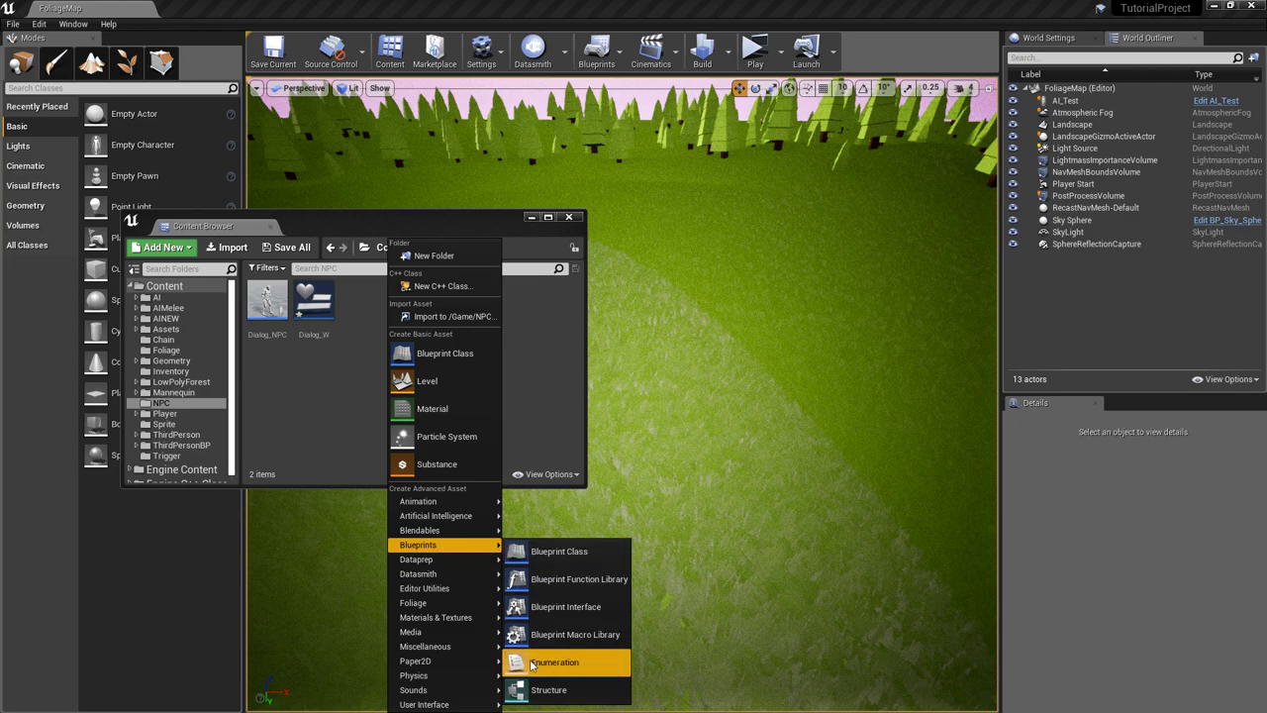
left_click(549, 690)
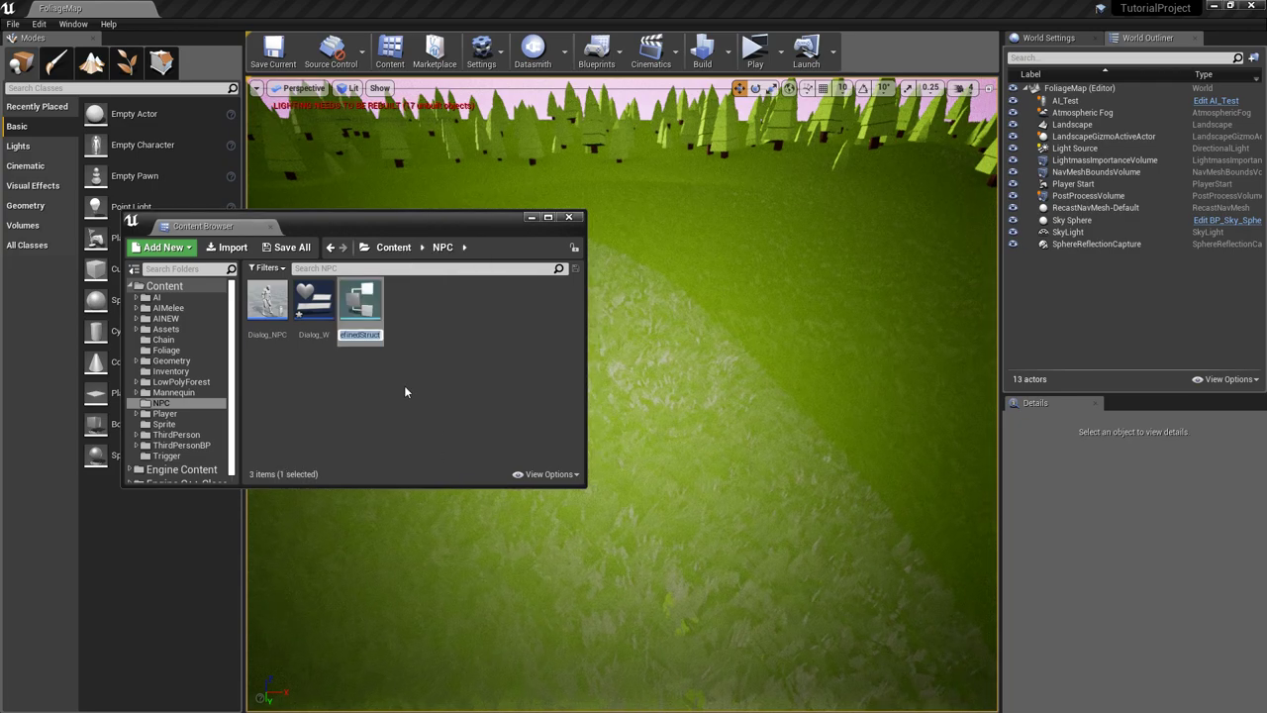
type("Quests")
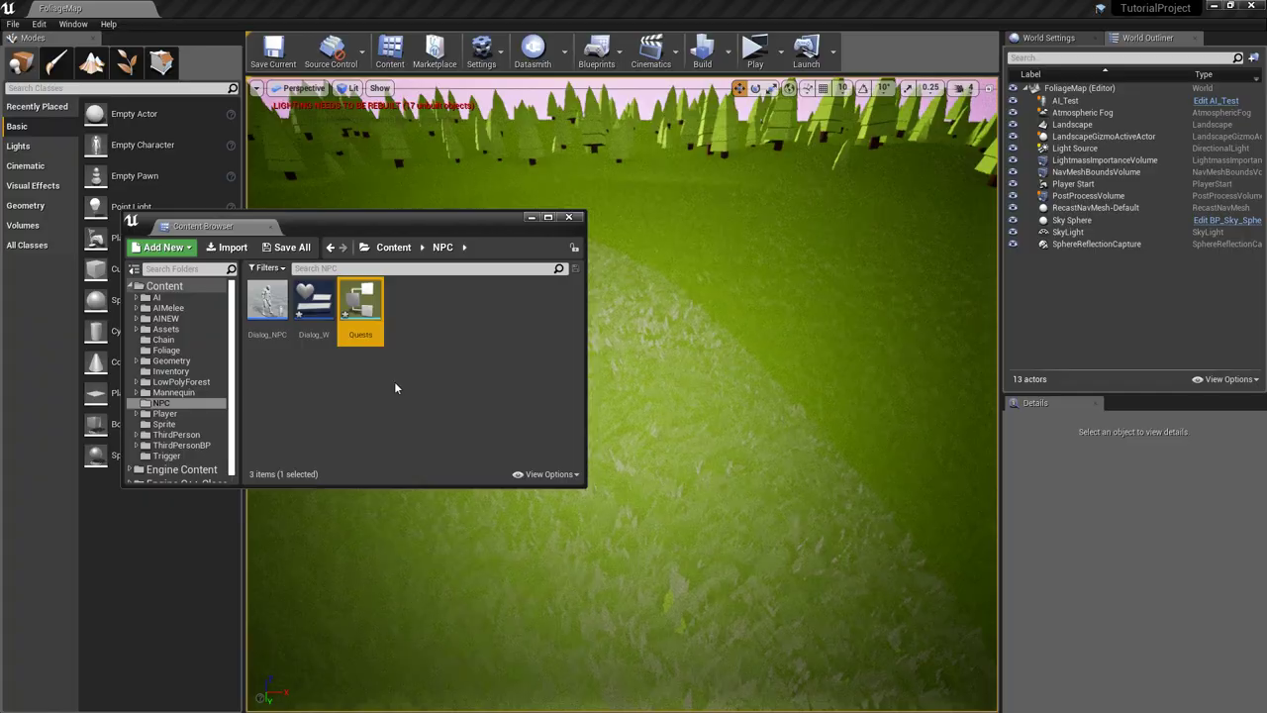
double_click(361, 309)
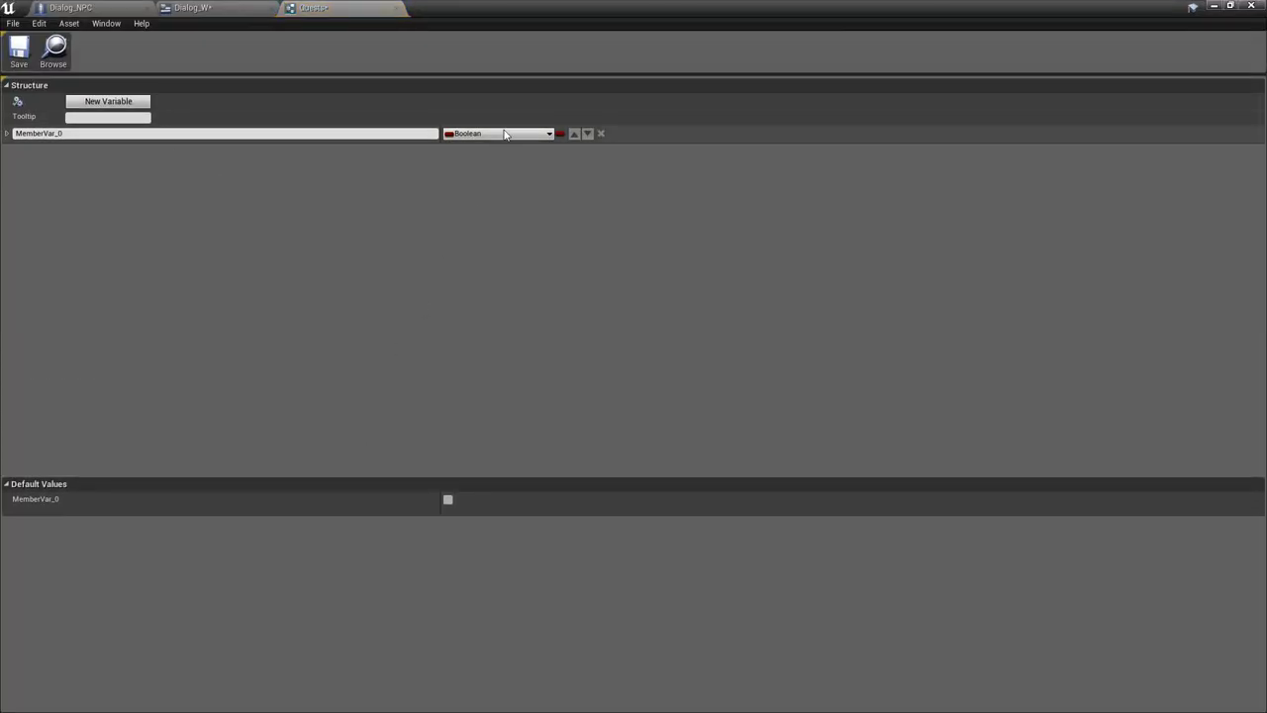
Make the first member a Text named questName and add a second member
left_click(534, 132)
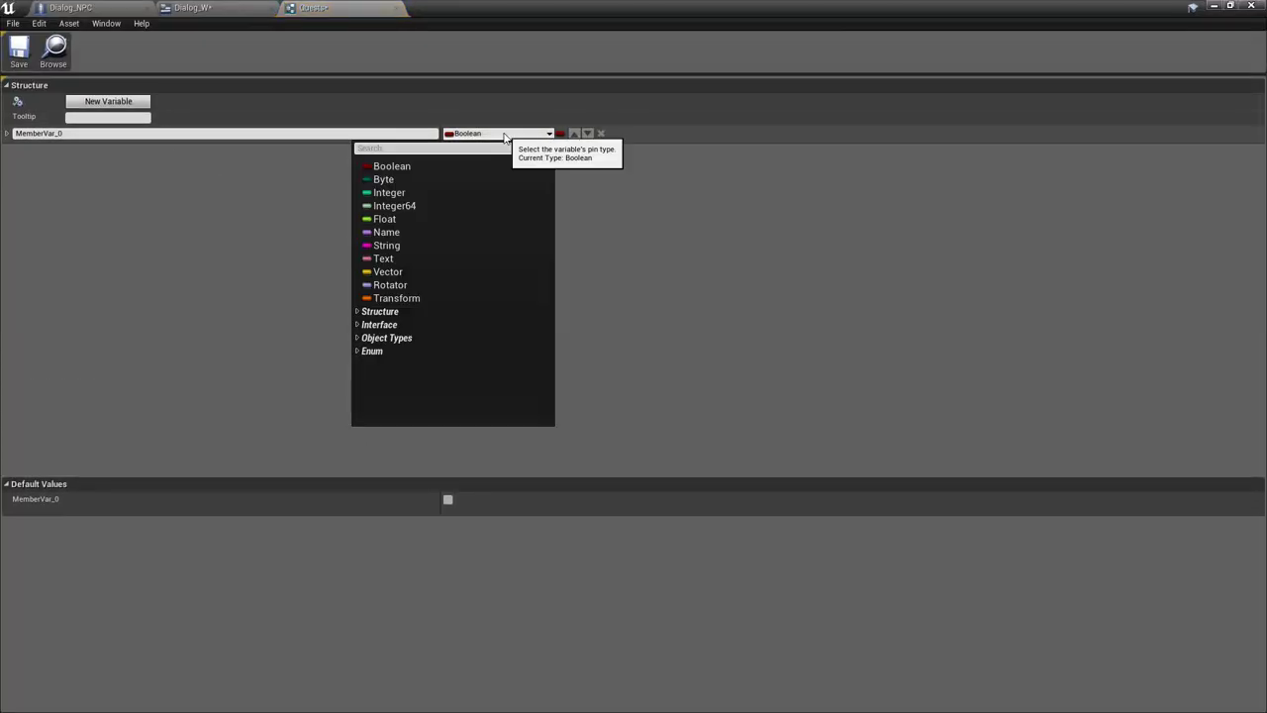
left_click(384, 259)
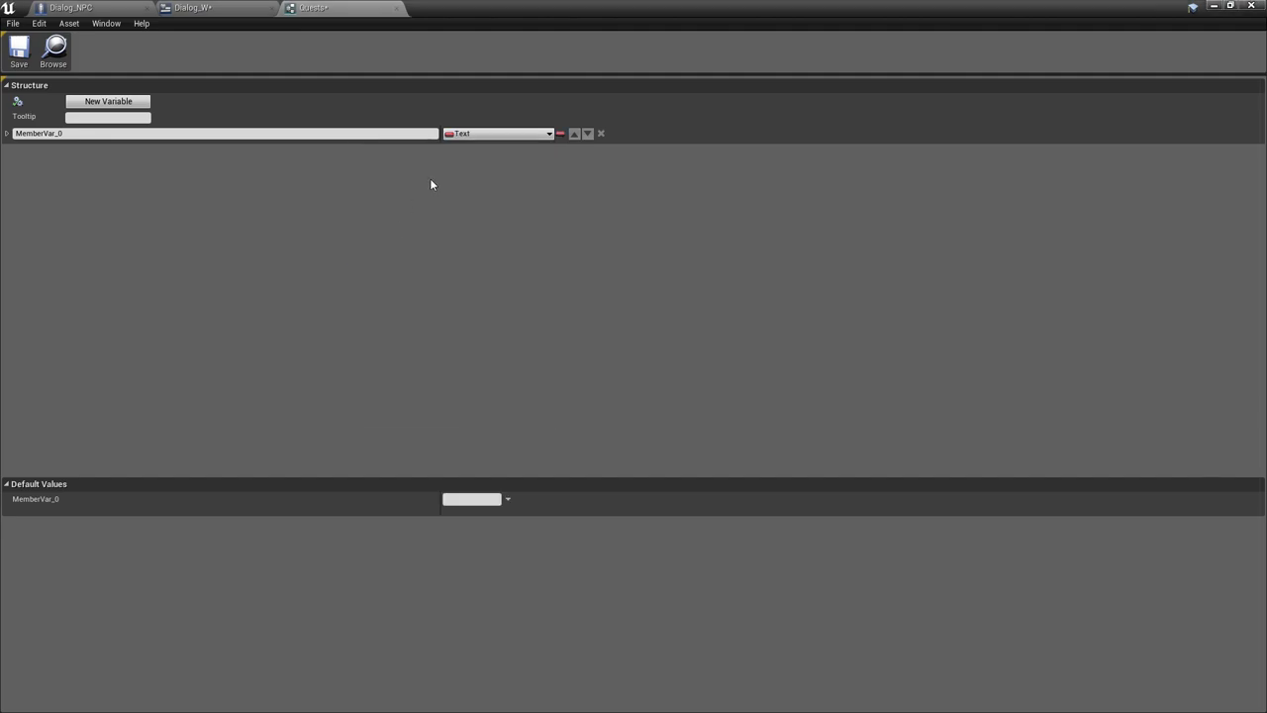
left_click(108, 101)
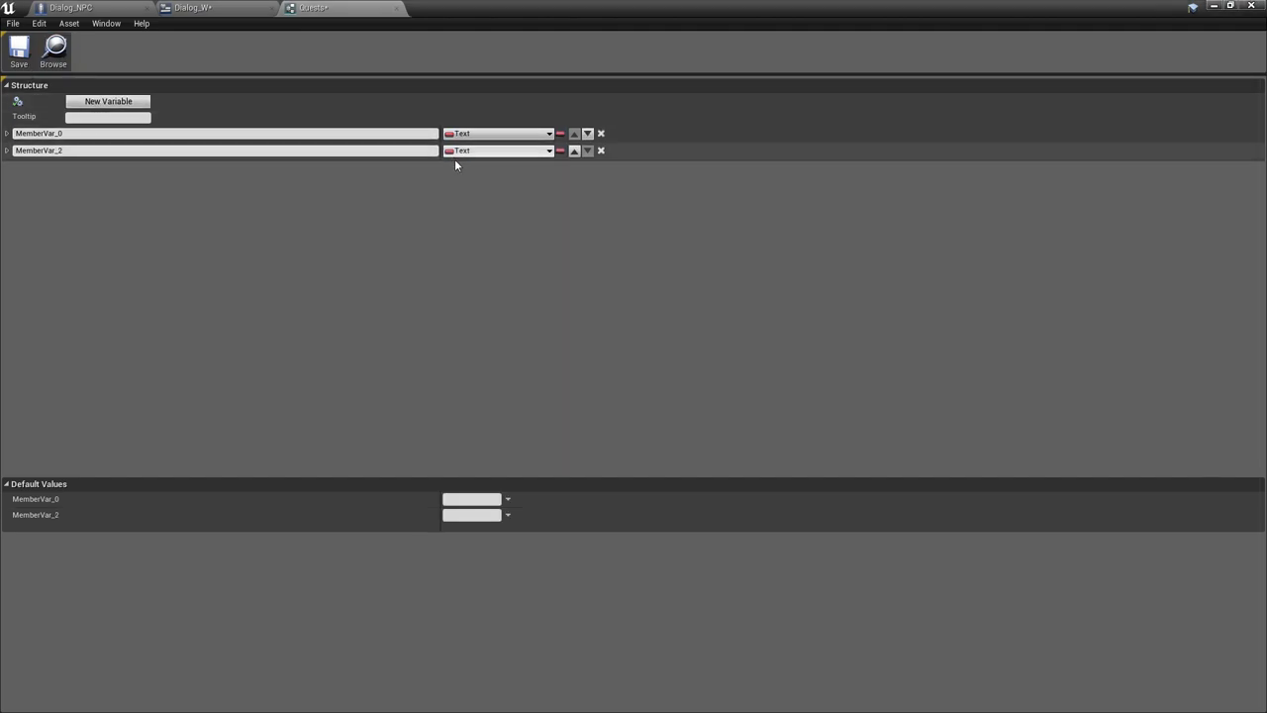
left_click(129, 134)
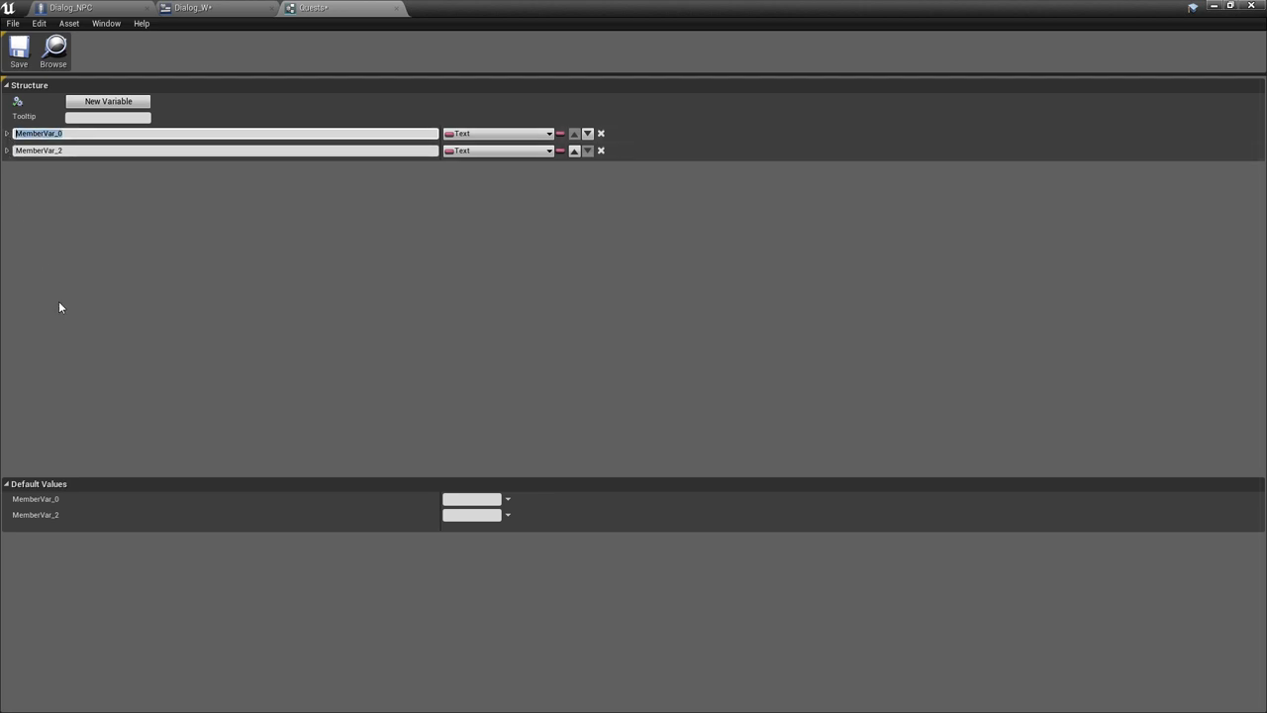
key("BackSpace")
type("questName")
key("Return")
Name the second member questDescription and save the Quests structure
left_click(67, 151)
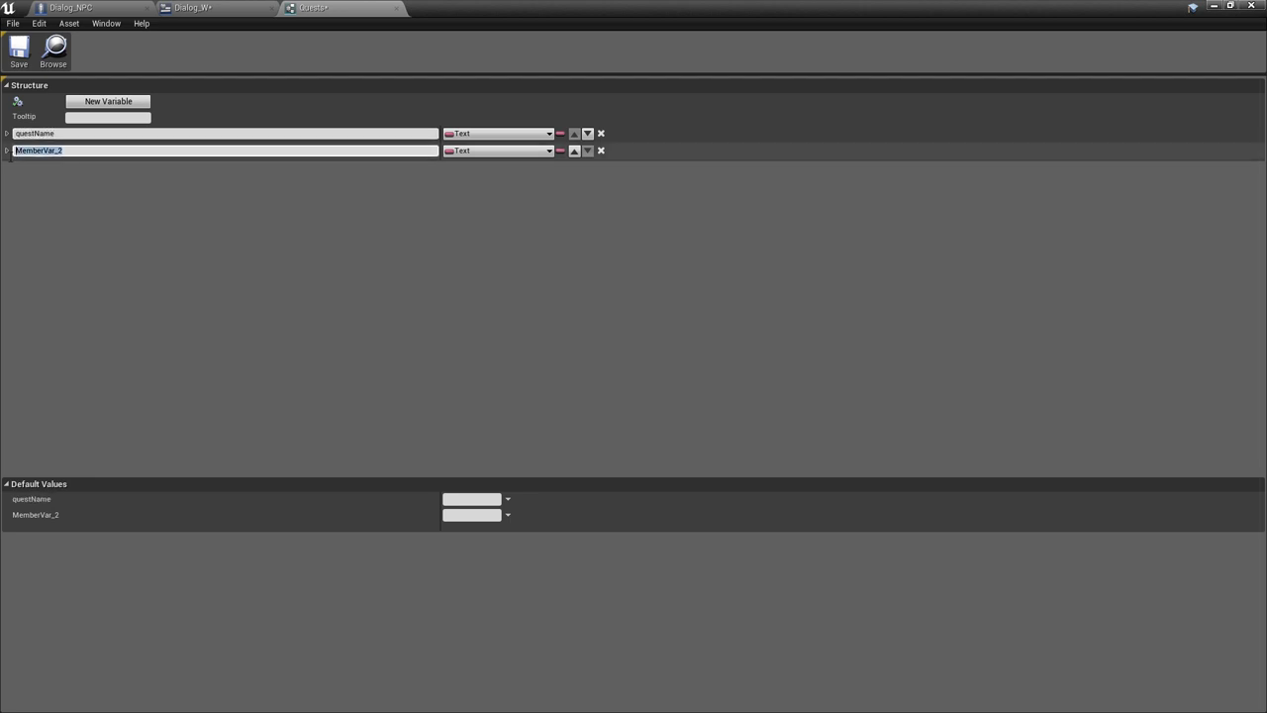
type("que")
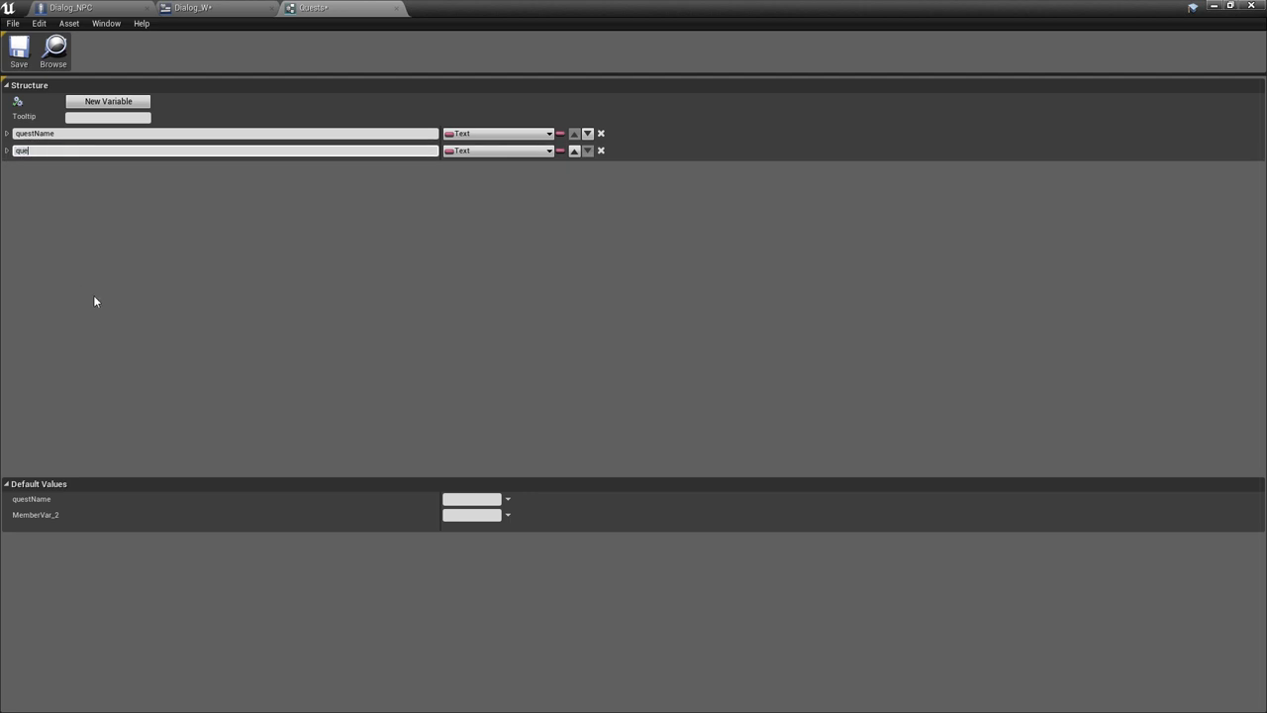
type("stDescription")
key("Return")
left_click(19, 49)
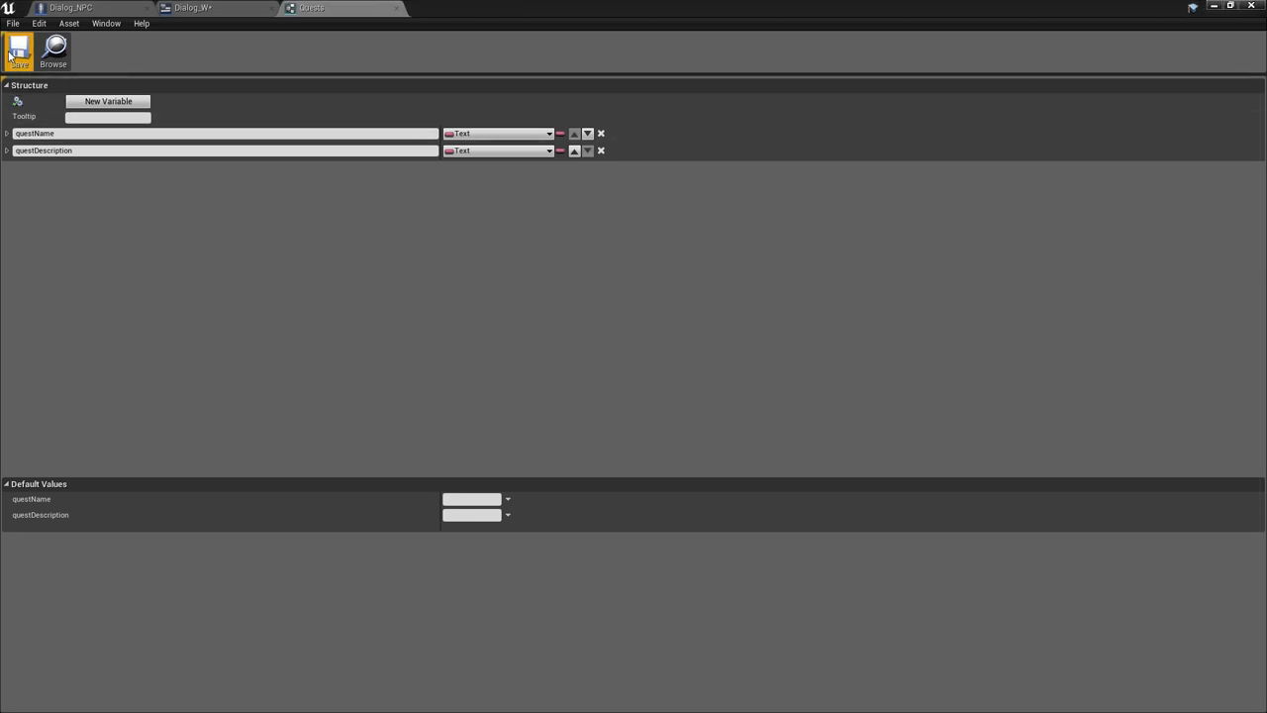
left_click(101, 9)
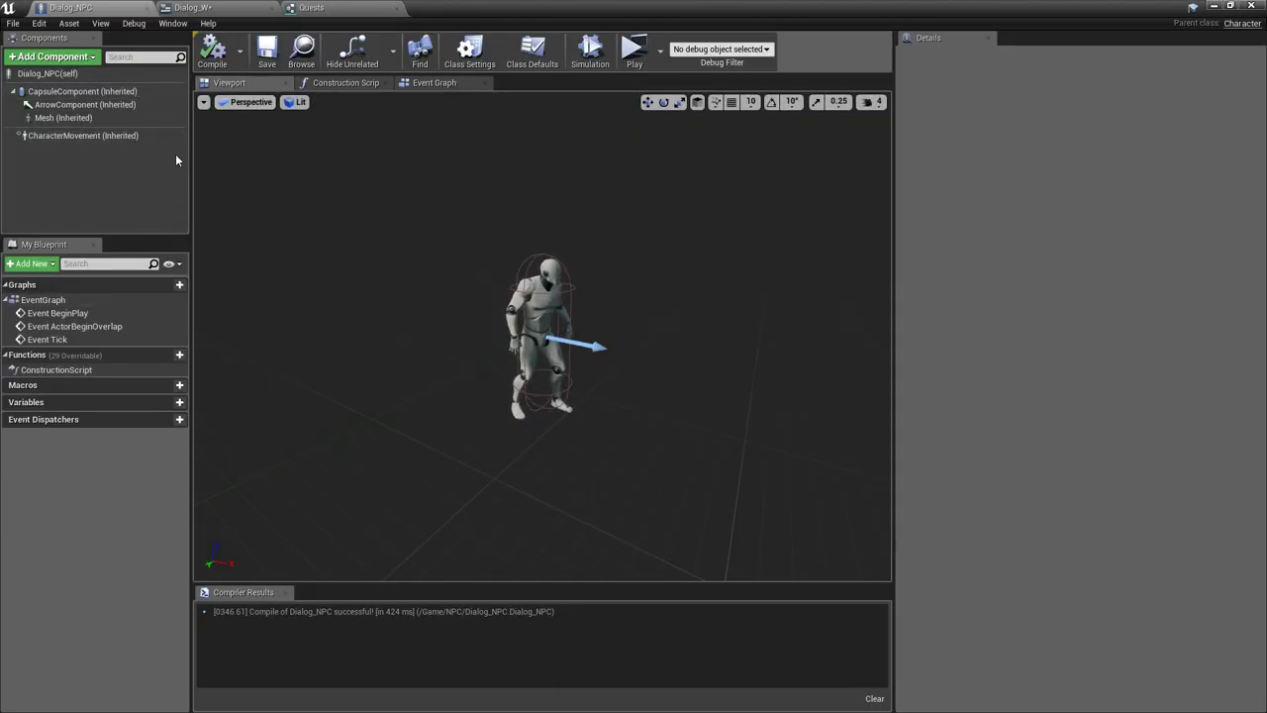
Add a queststruct variable of type Quests, make it Instance Editable, and compile Dialog_NPC
left_click(156, 403)
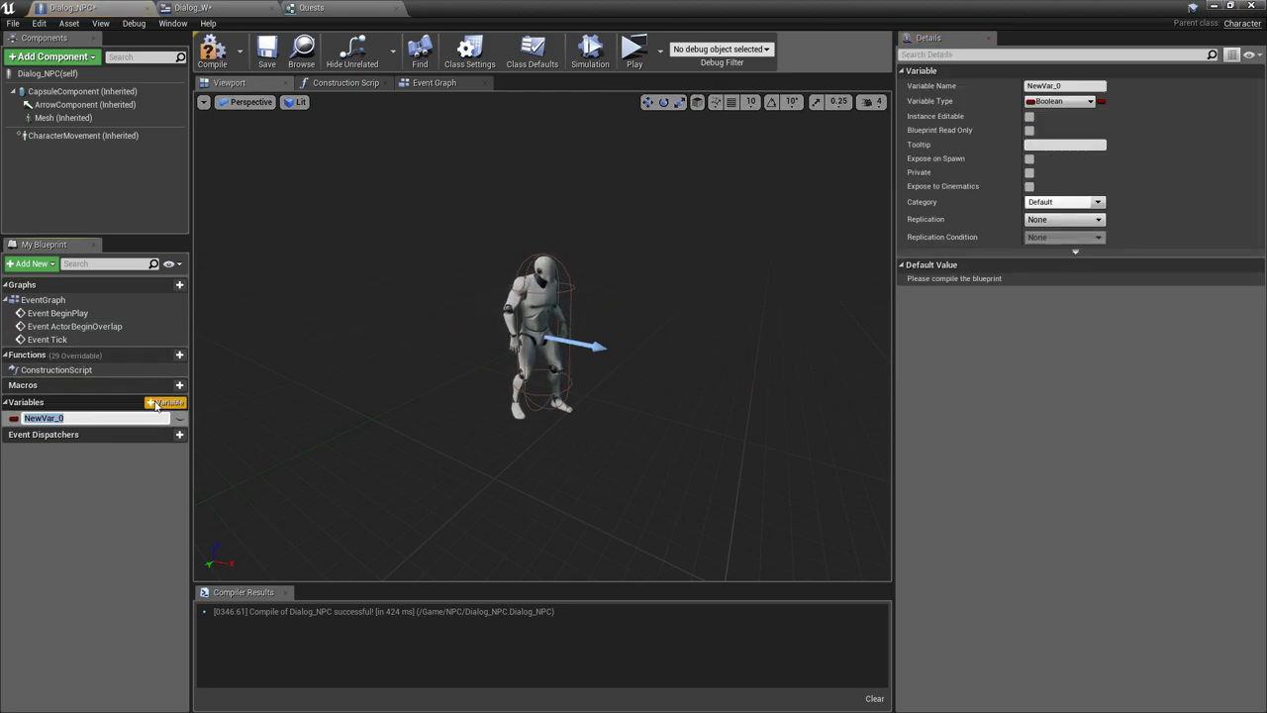
type("queststruct")
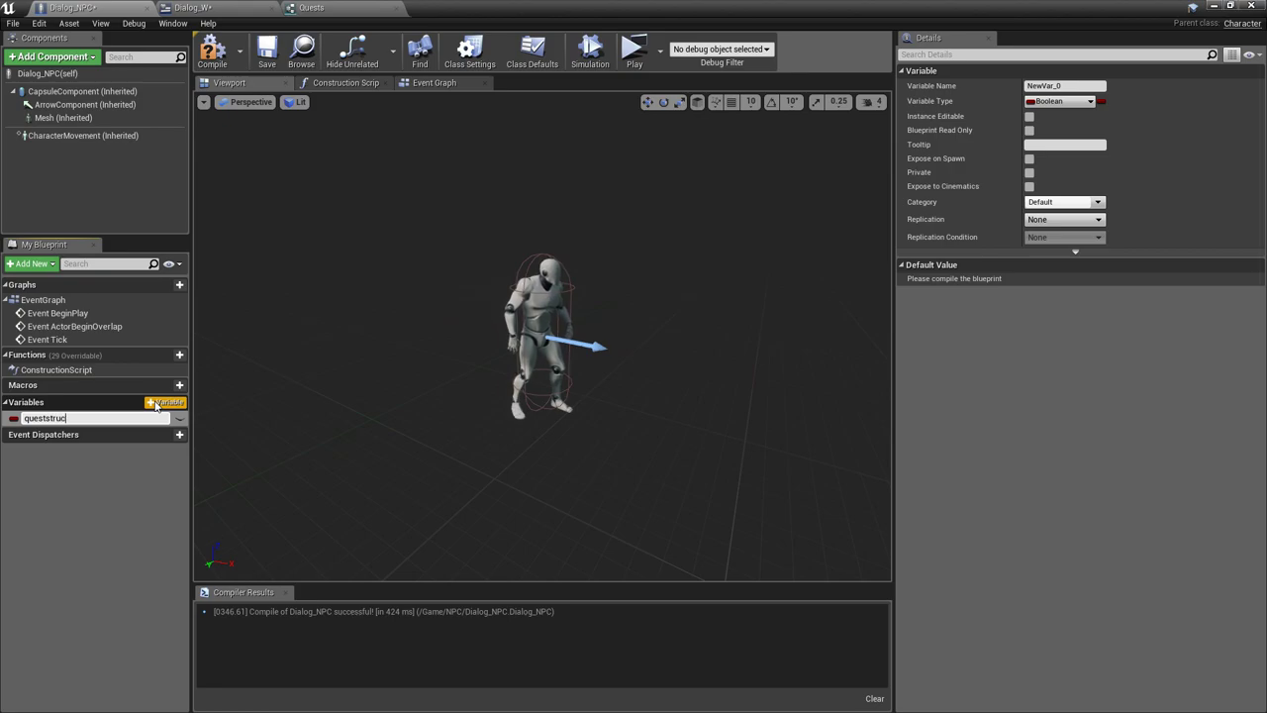
key("Return")
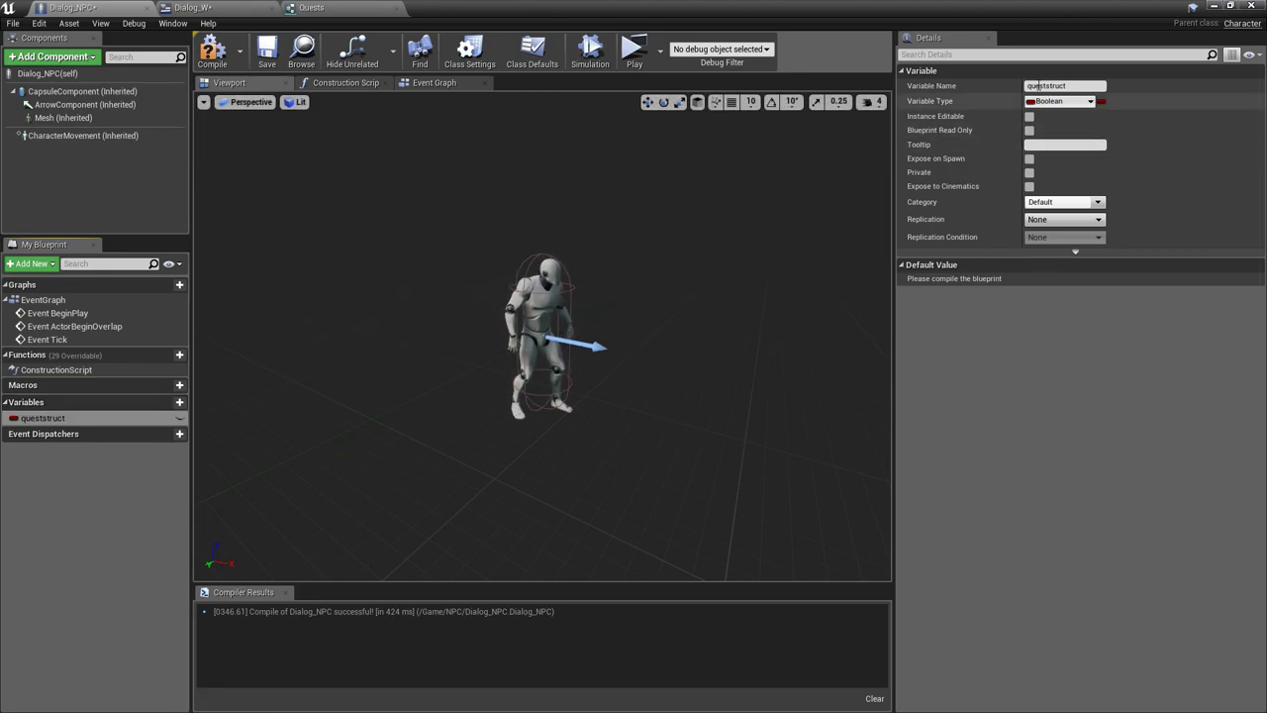
left_click(1045, 102)
type("quests")
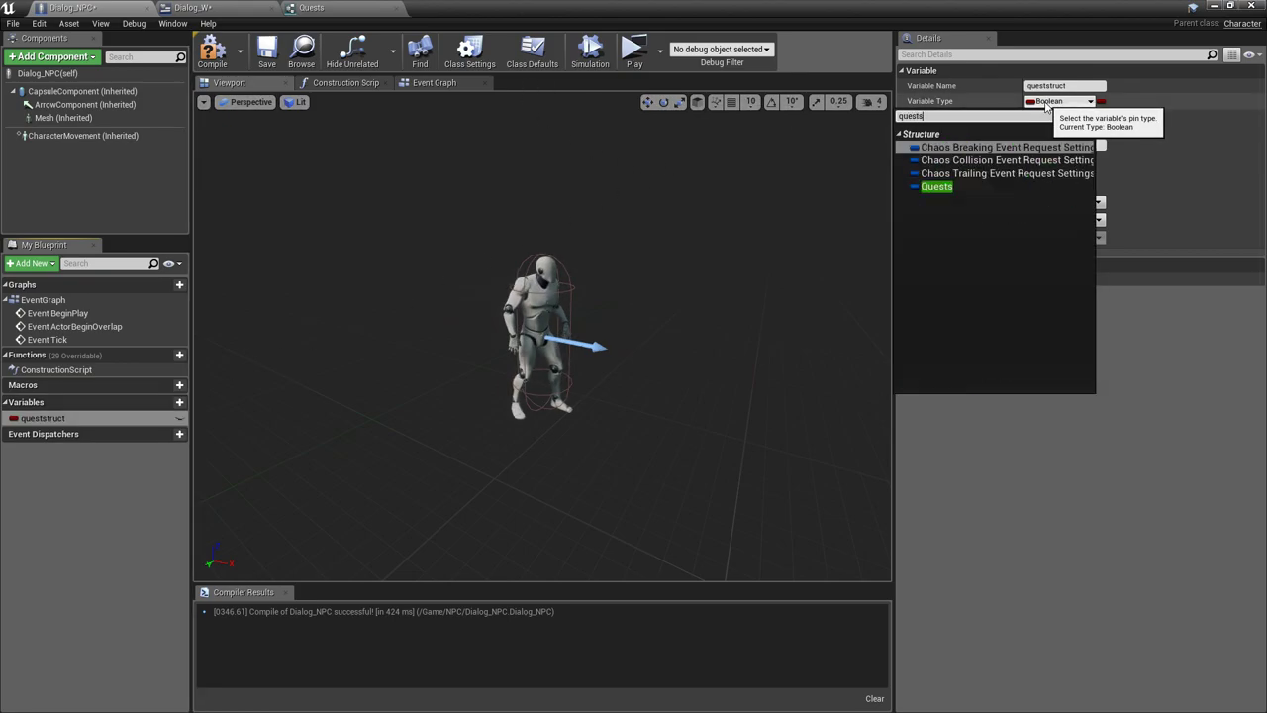
left_click(935, 186)
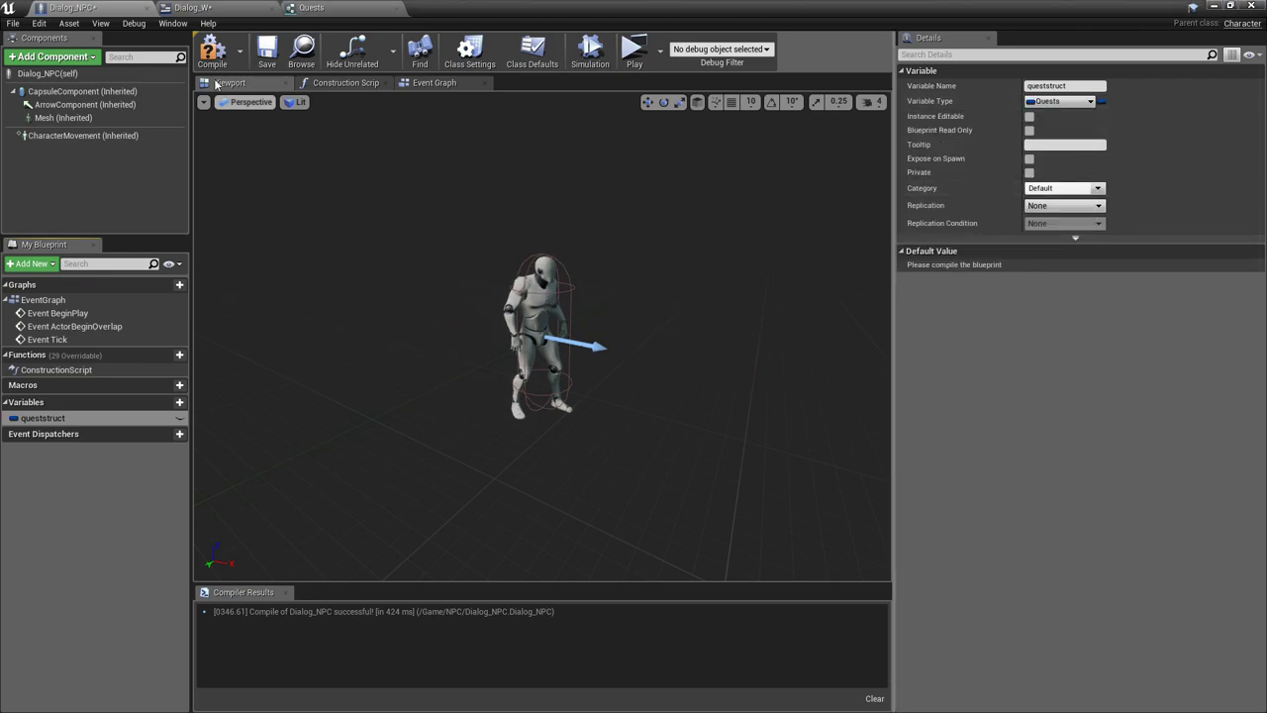
left_click(211, 55)
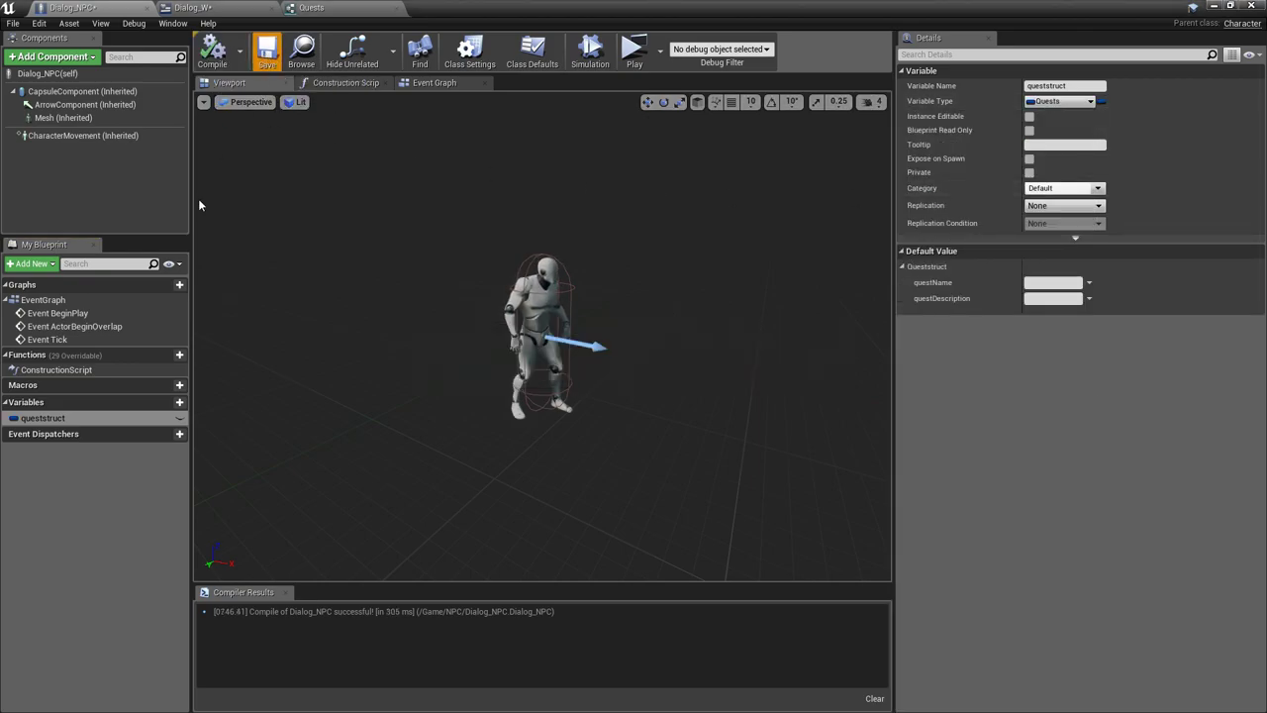
left_click(178, 420)
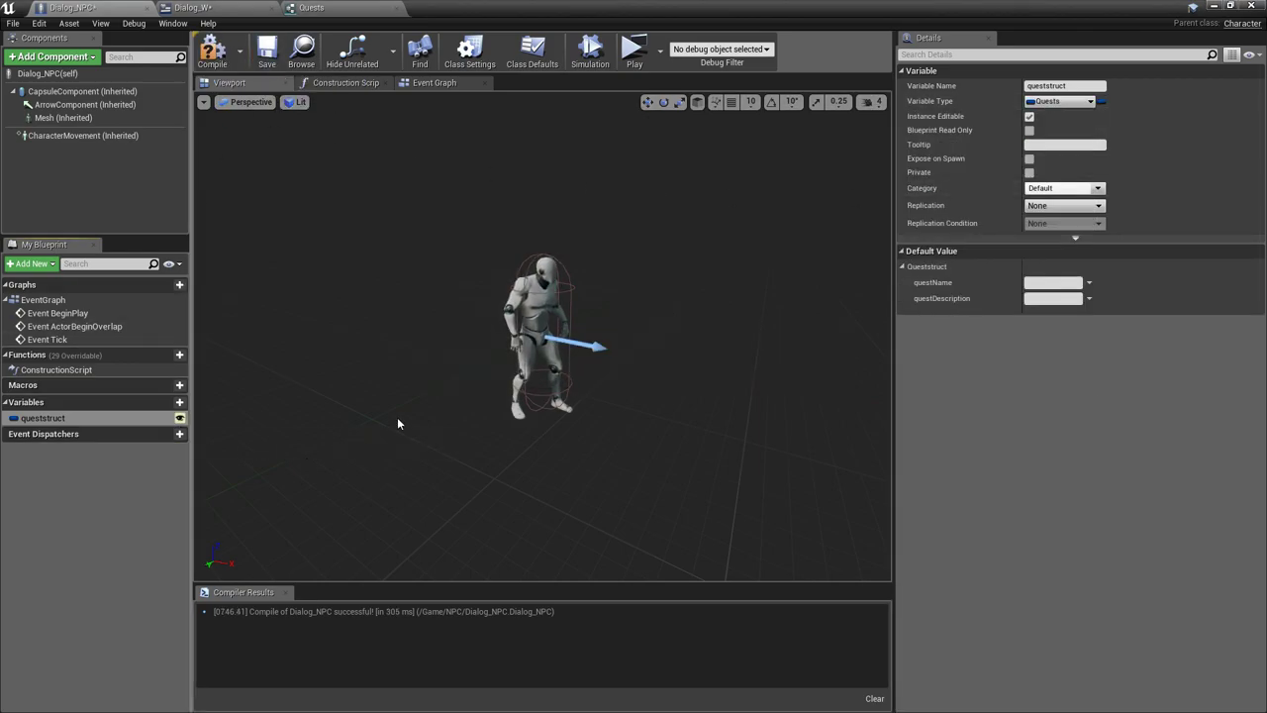
left_click(212, 54)
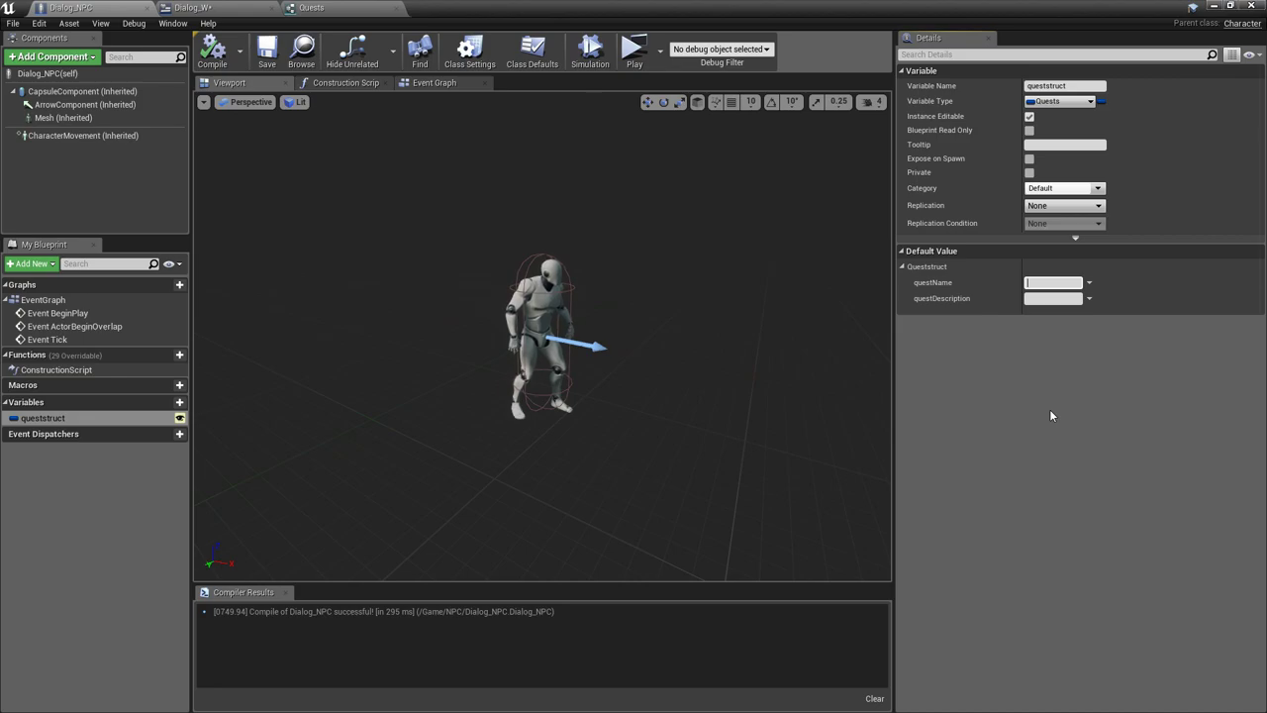
Name queststruct's quest 'Kill the Maynards'
type("Kiol")
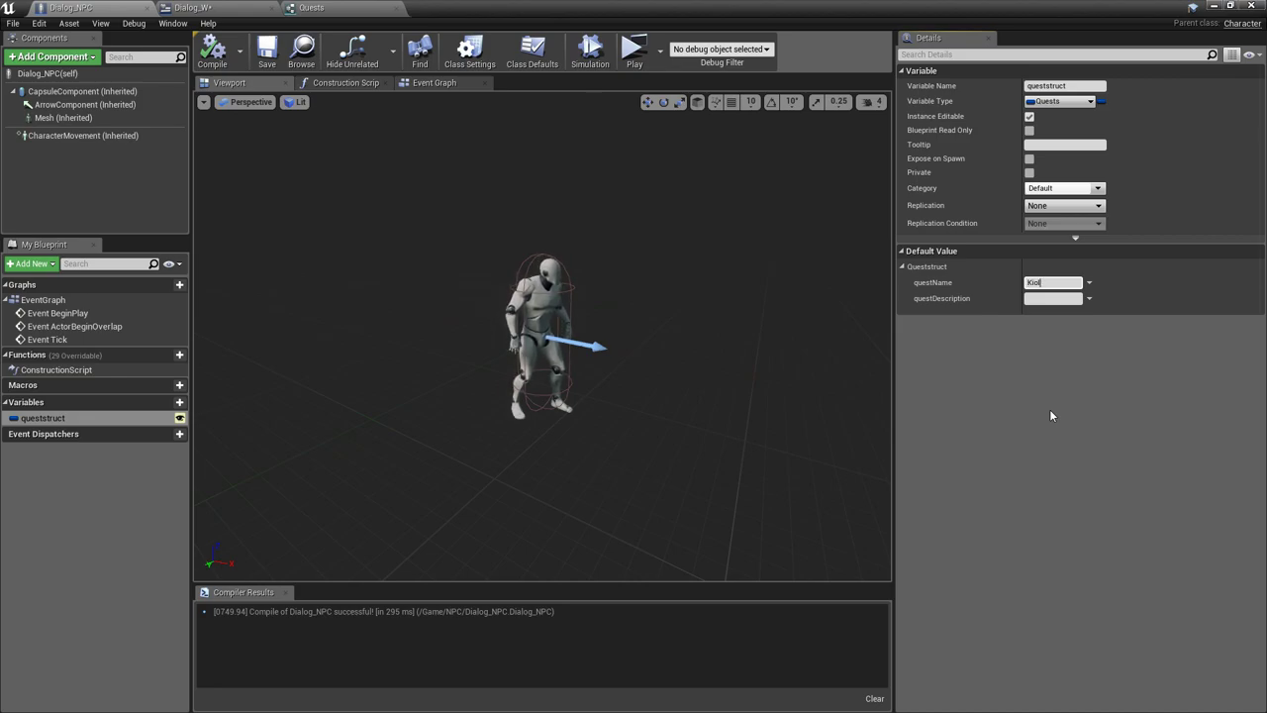
key("BackSpace")
key("BackSpace")
type("ll the ")
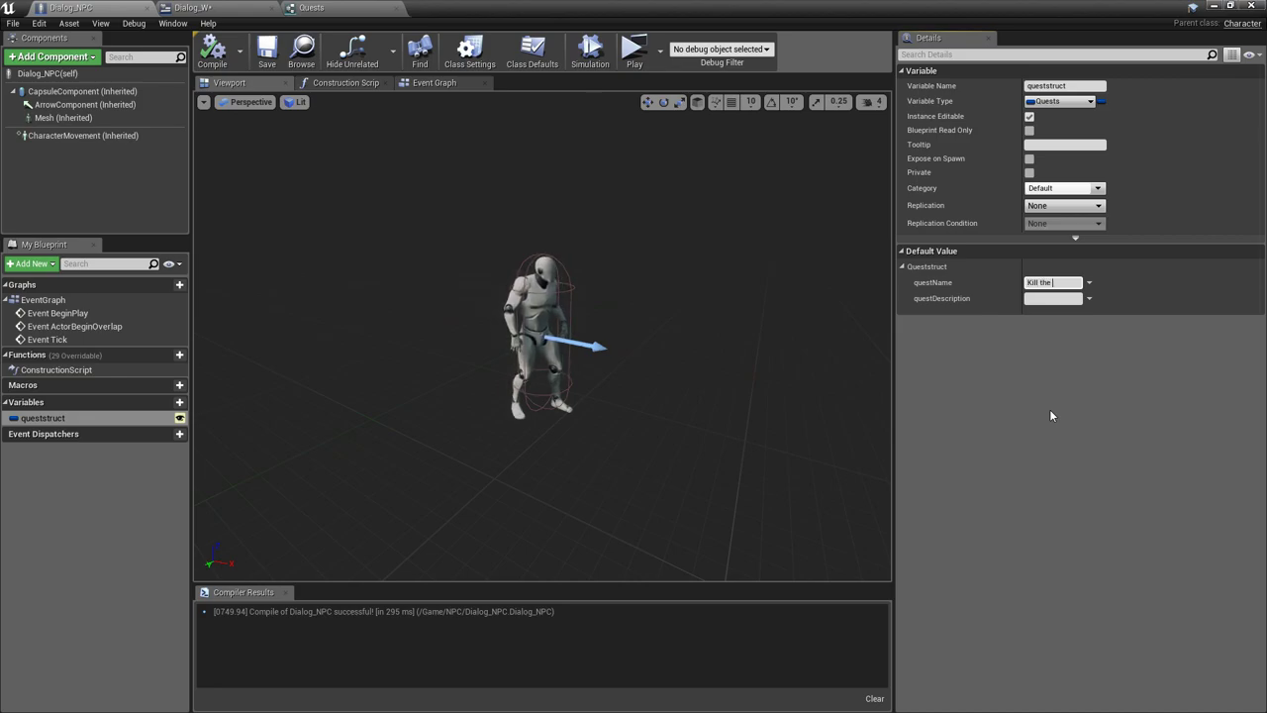
type("Maynards")
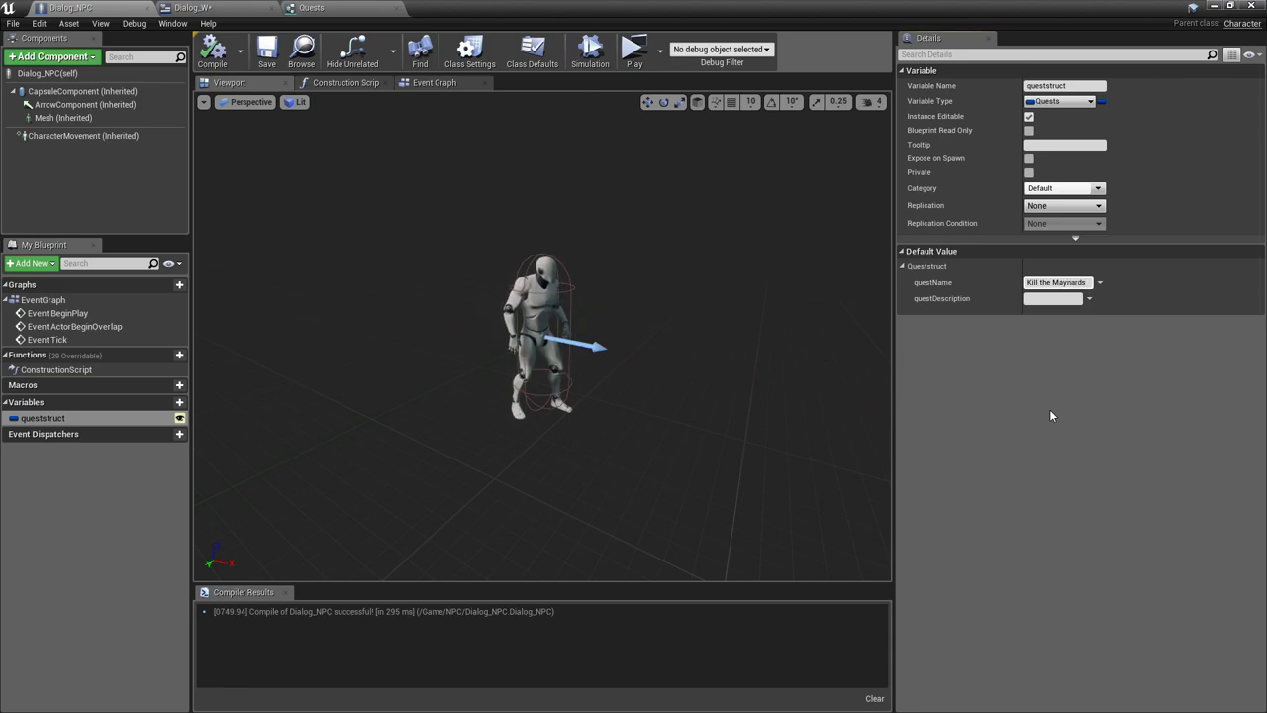
Set the questDescription to 'These Maynards are driving me crazy! Please dispose of them. I beg you!'
left_click(1054, 298)
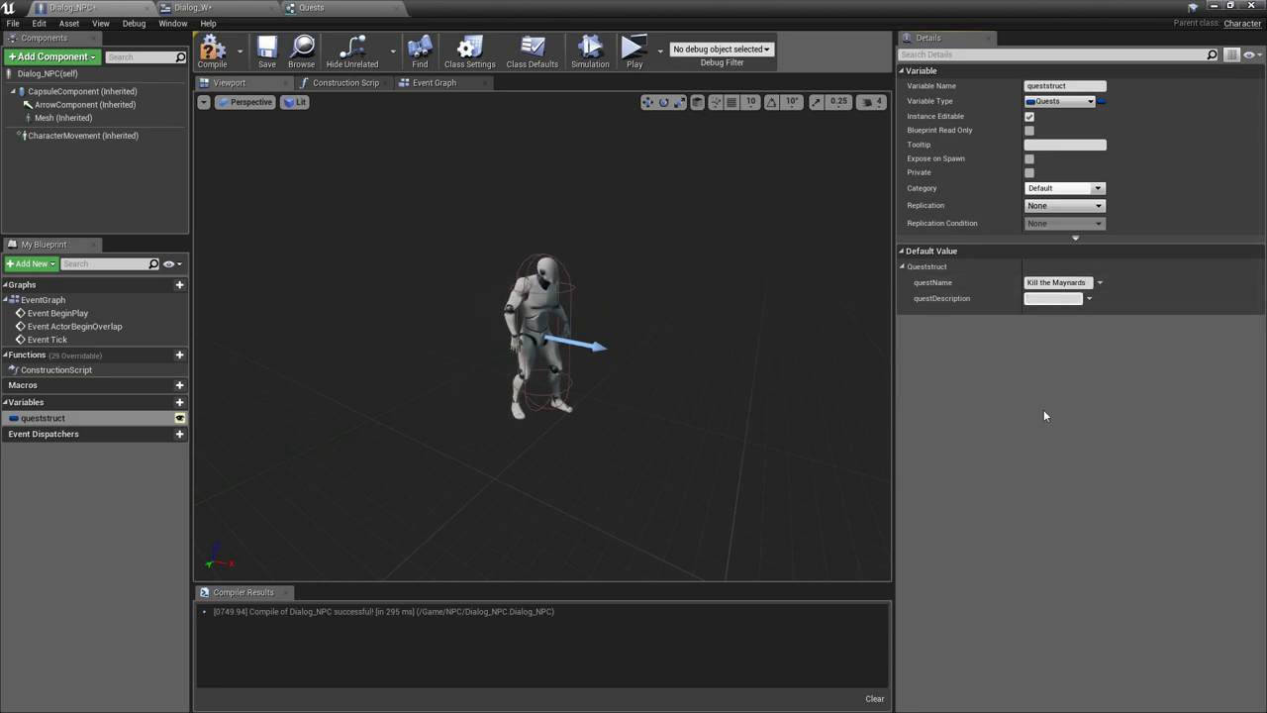
type("Thes")
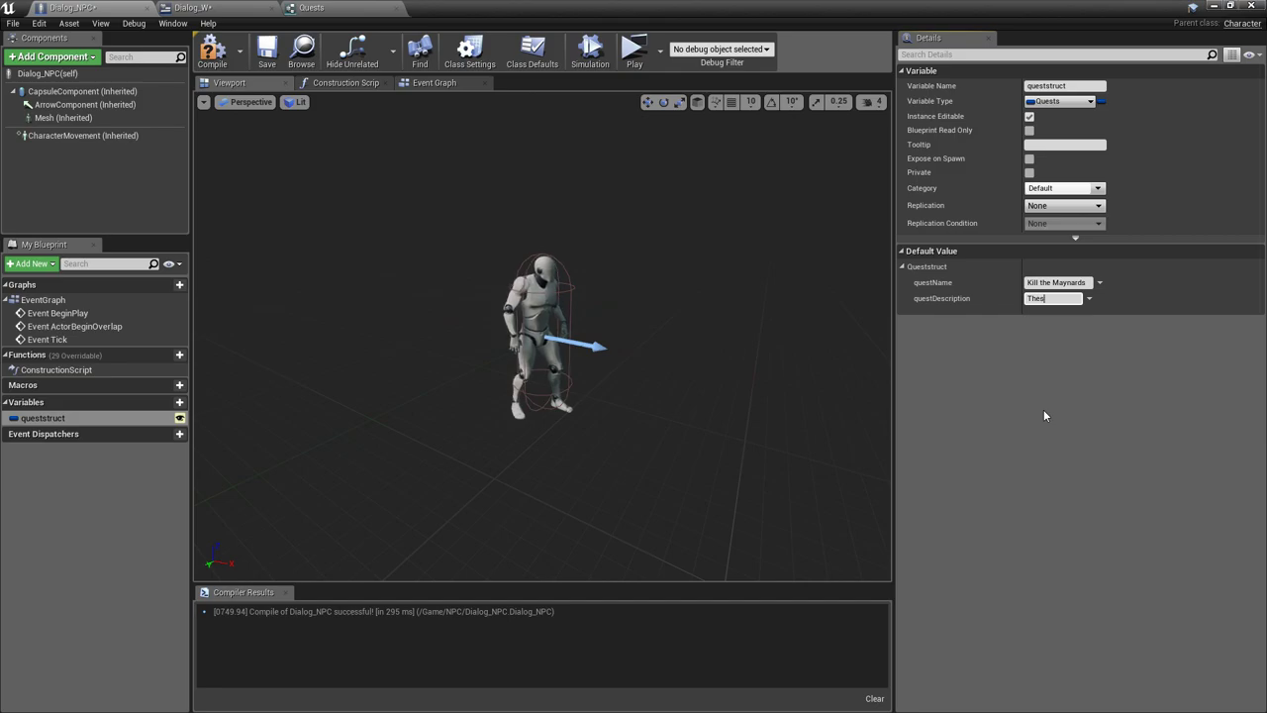
type("e Maynard")
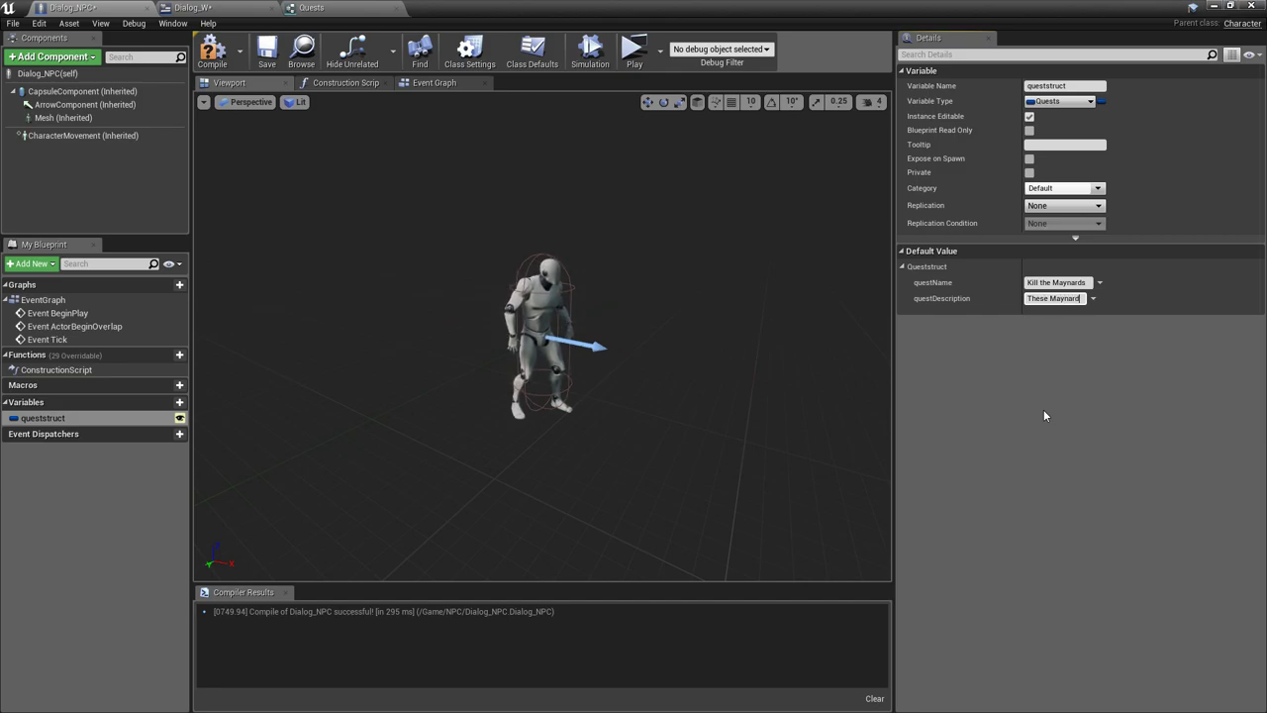
type("s are driving ")
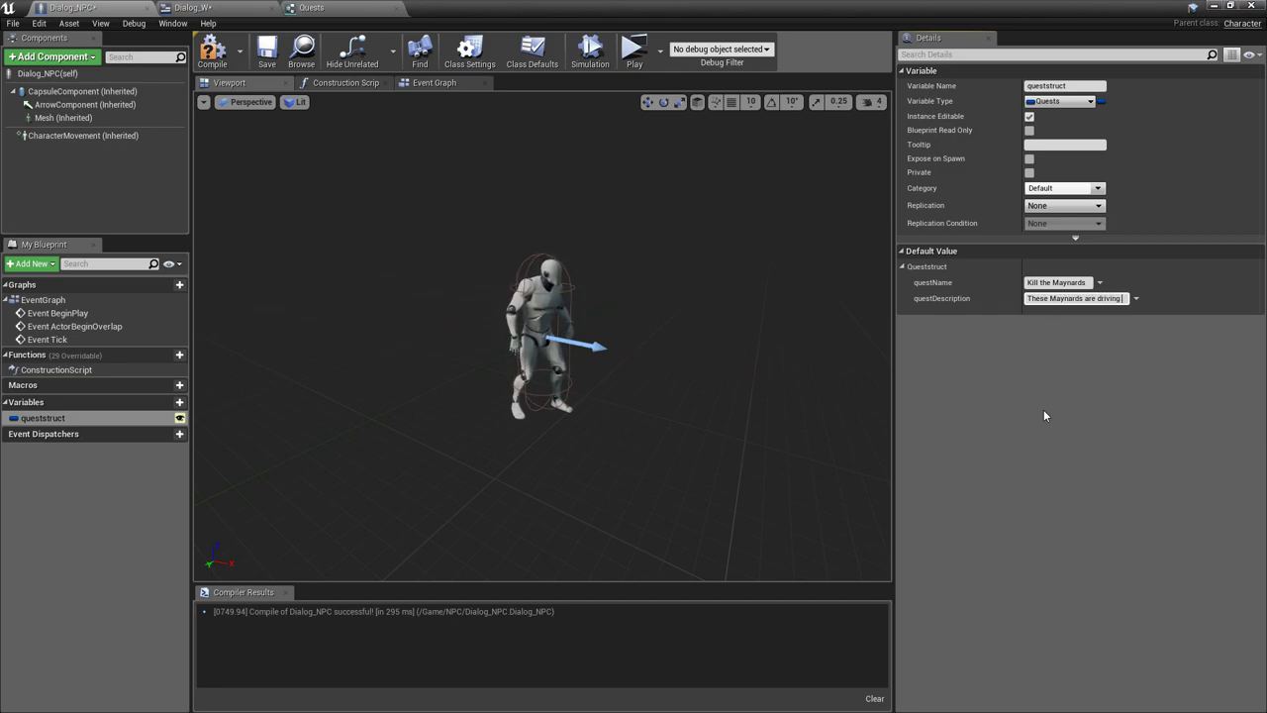
type("me crazy!")
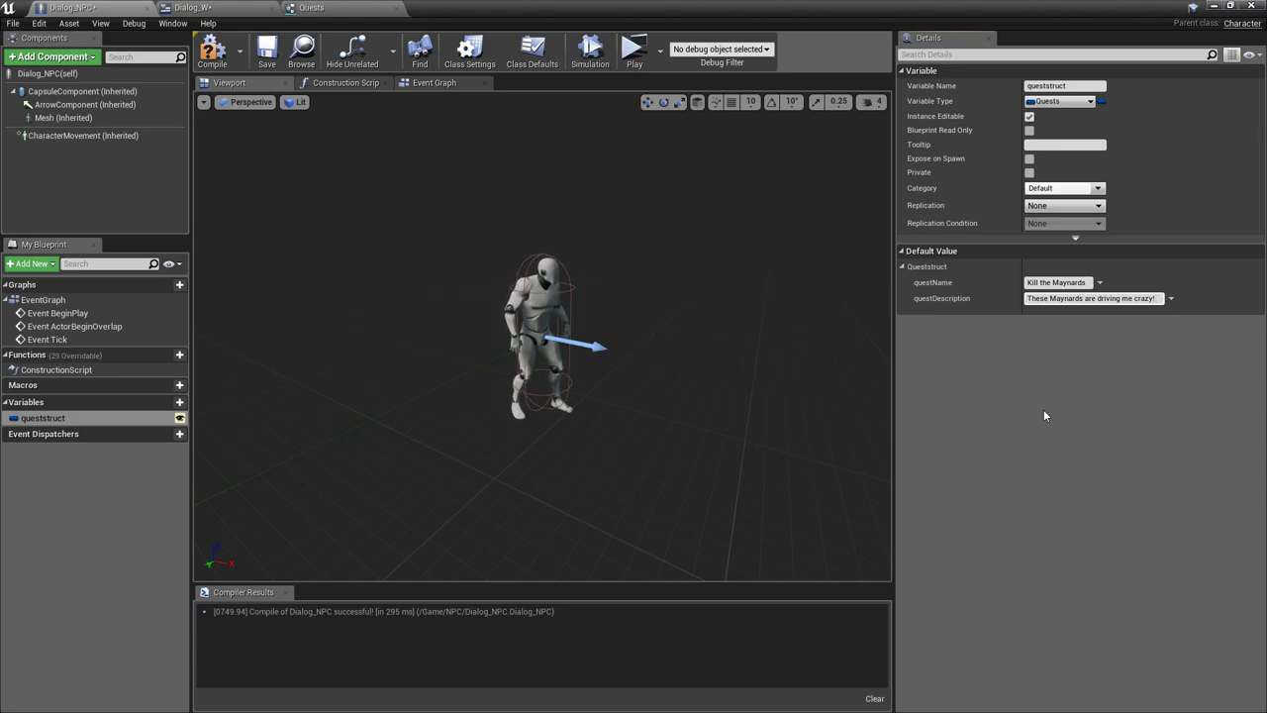
type(" Please disp")
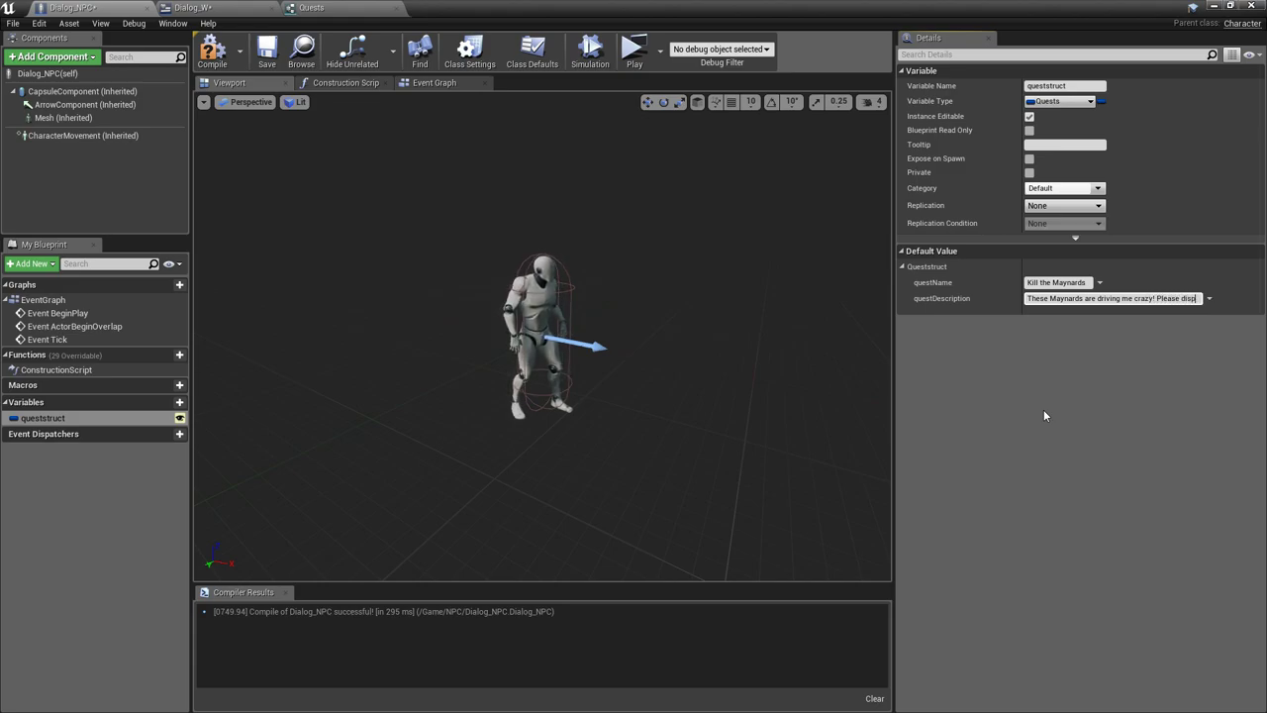
type("ose of them")
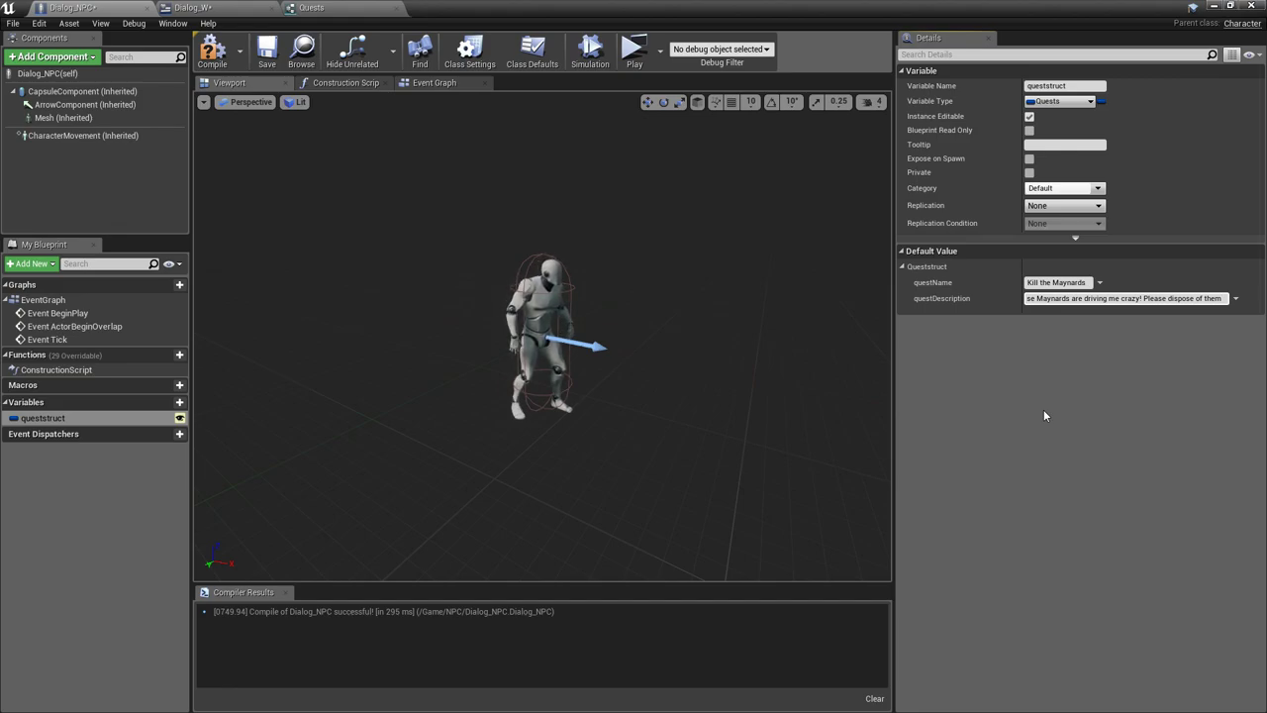
type(". I beg yo")
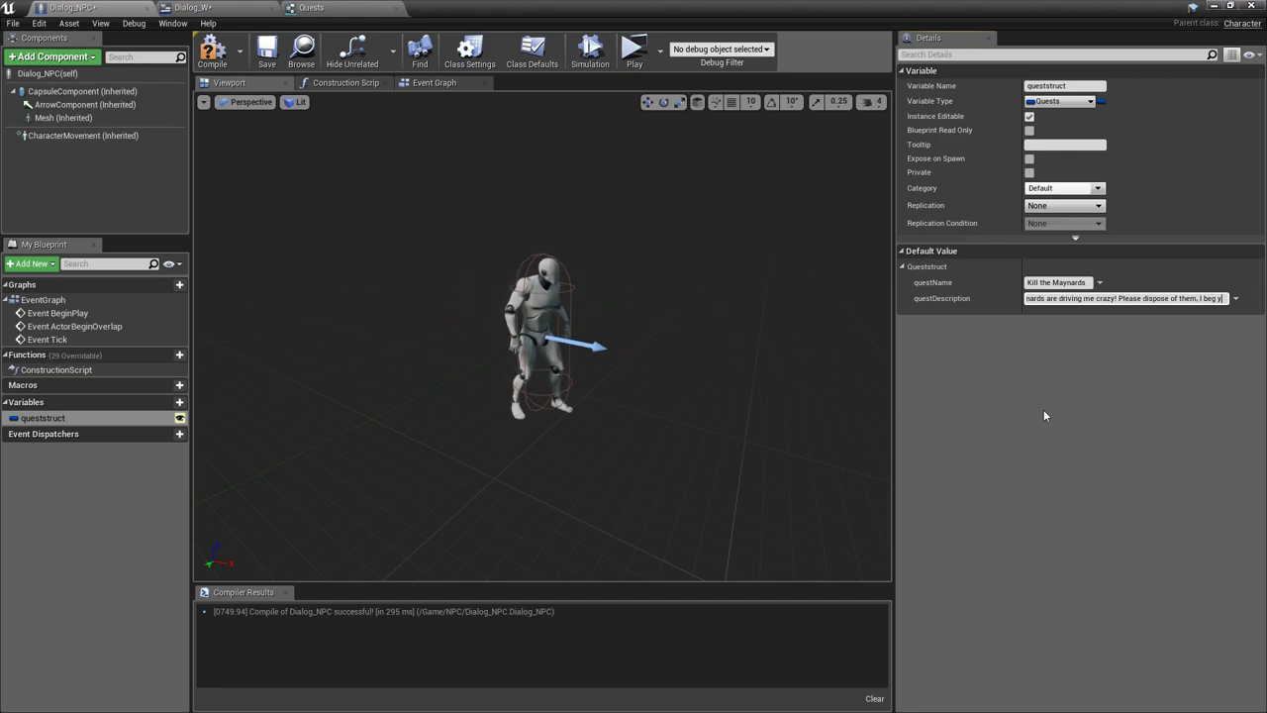
type("u!")
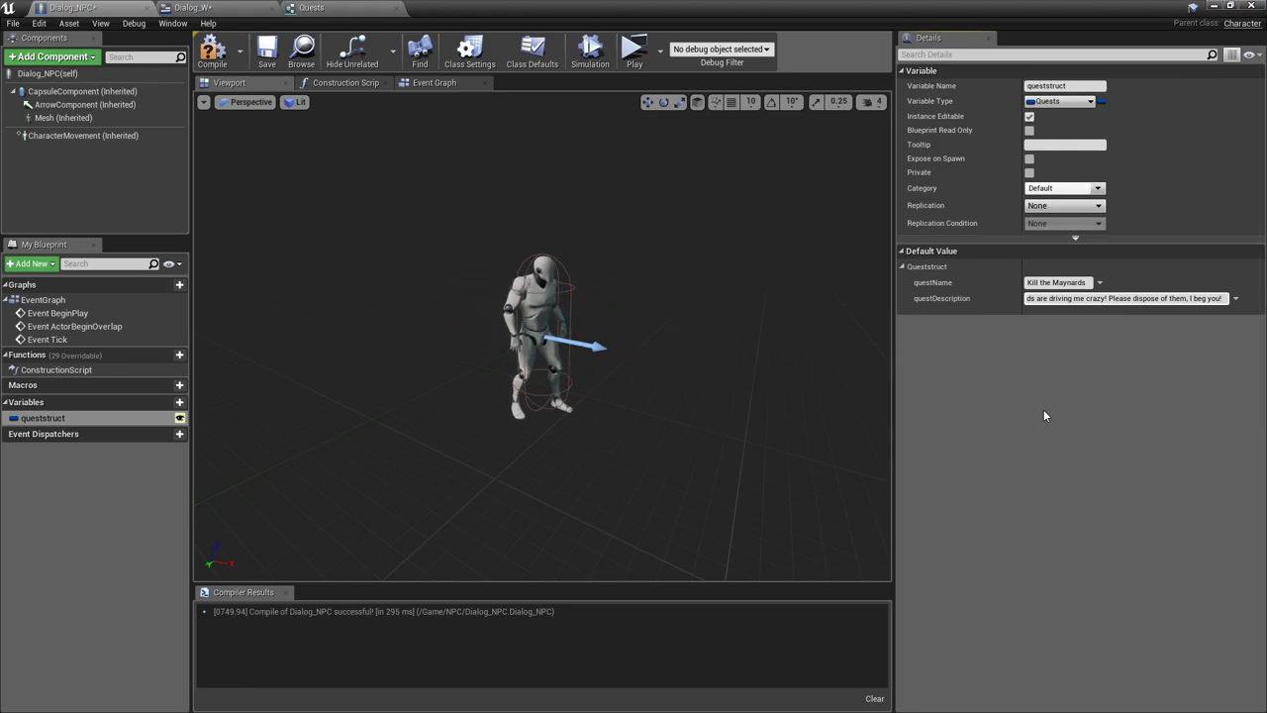
key("Return")
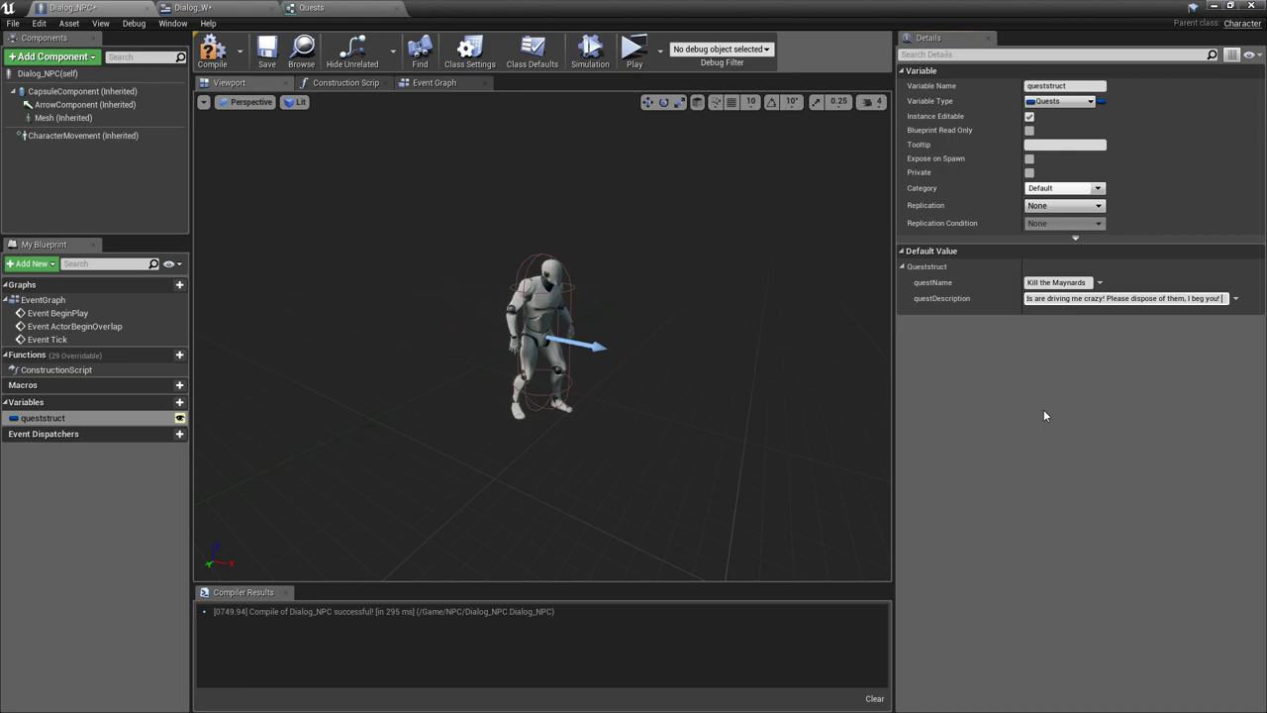
key("ctrl+a")
key("Return")
key("ctrl+a")
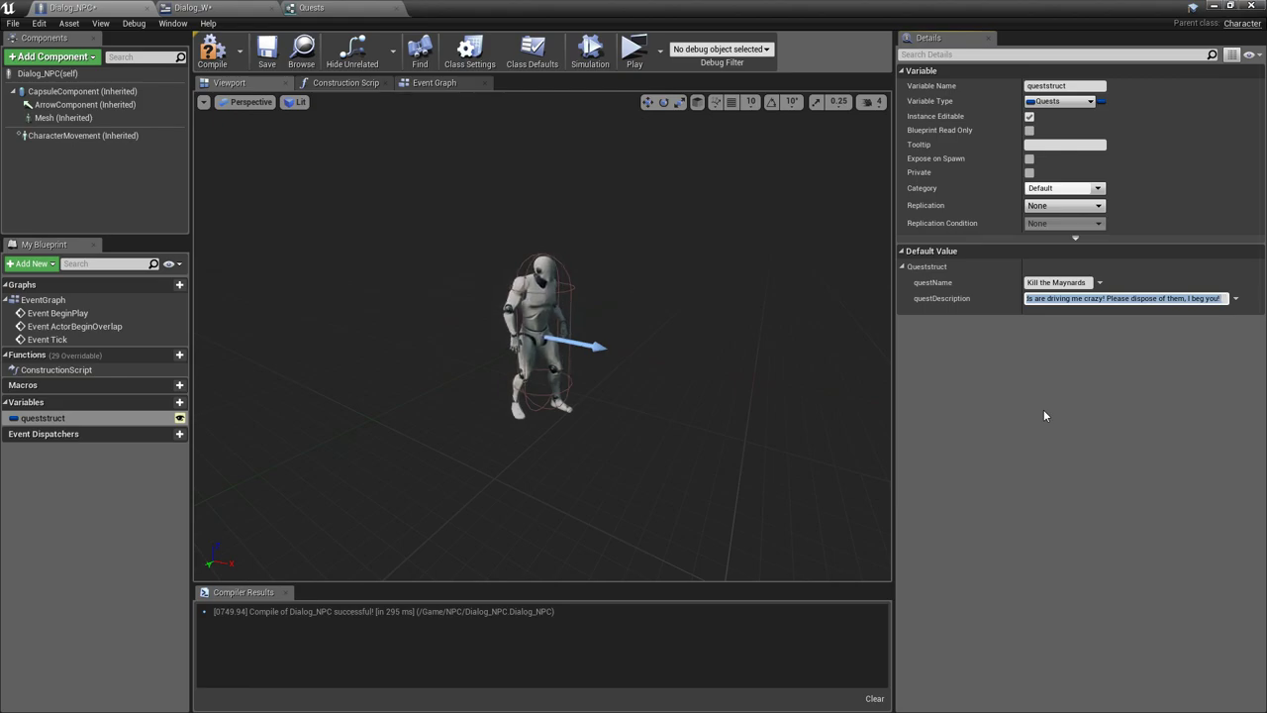
key("Return")
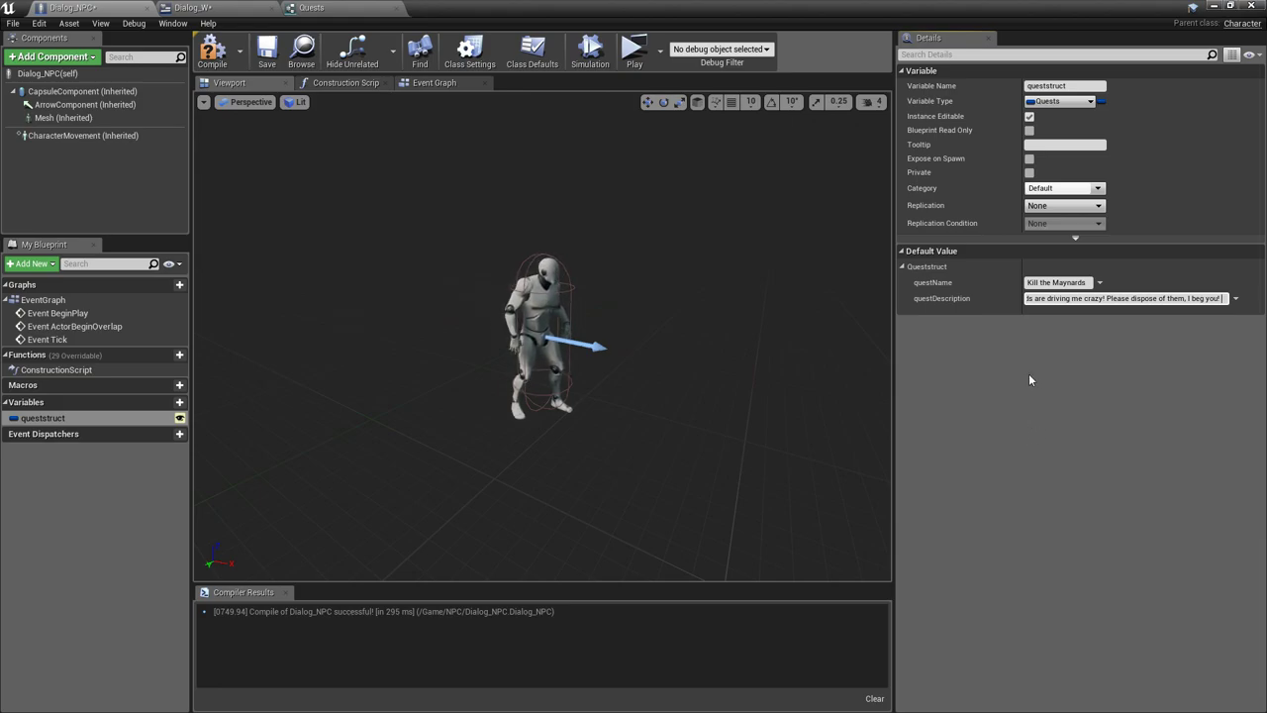
left_click(340, 10)
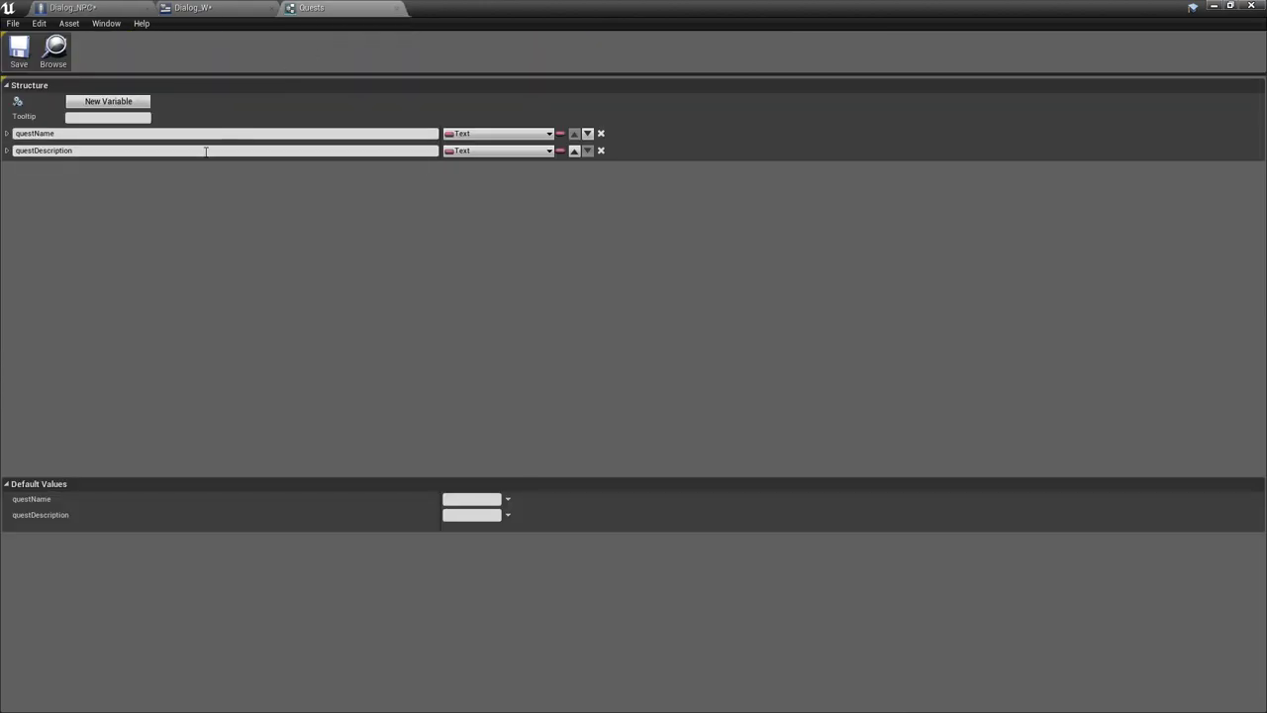
Add two new Quests members named numberToKill and numberKilled
left_click(119, 102)
left_click(120, 102)
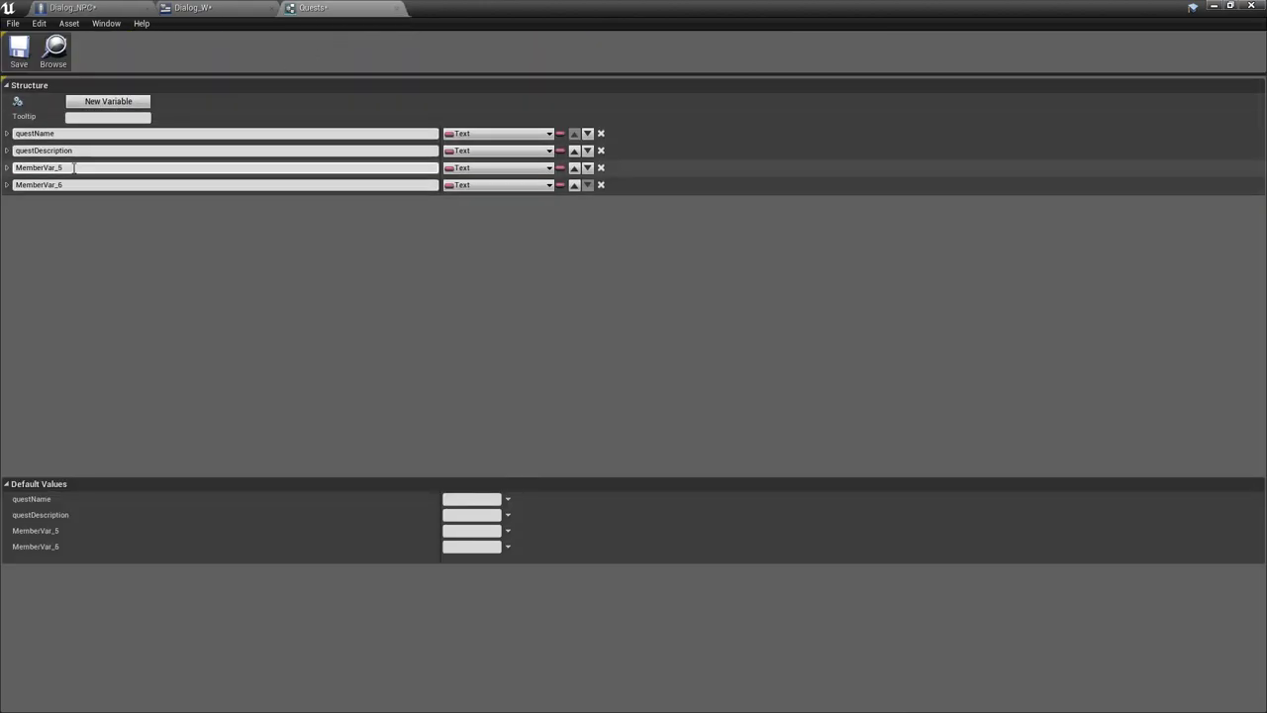
left_click(84, 168)
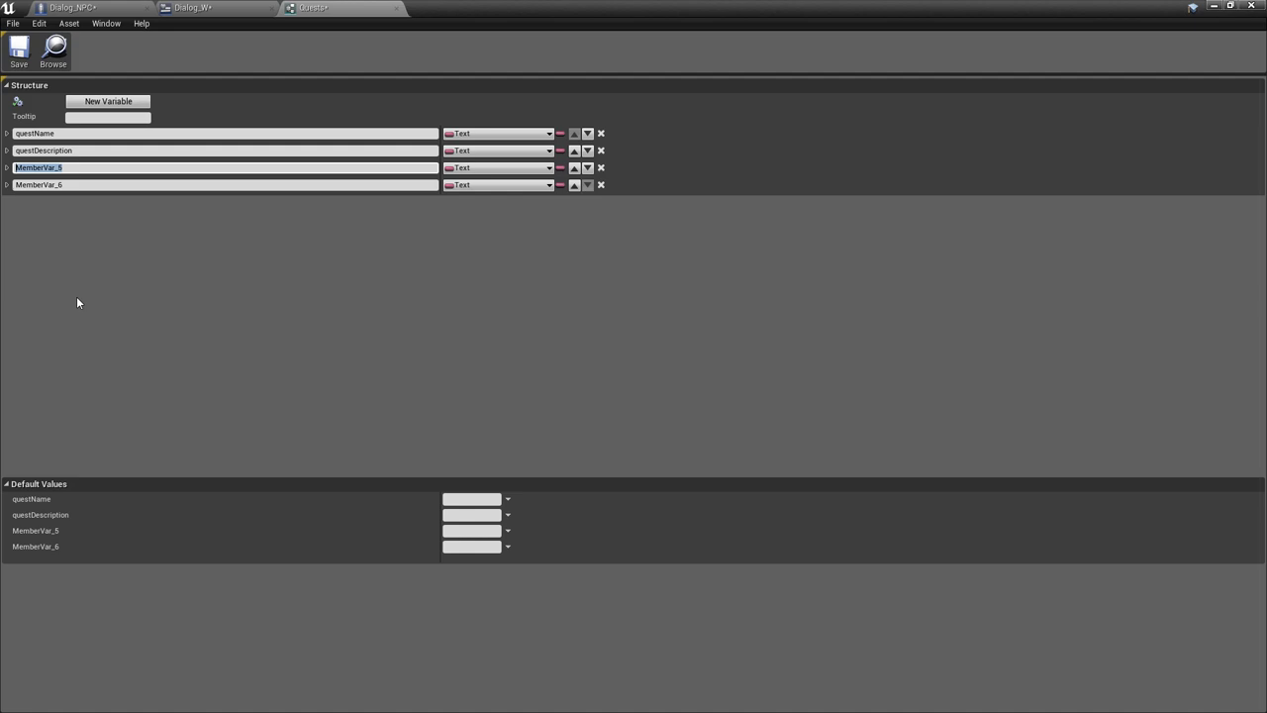
type("number")
type("To")
type("Kill")
key("Return")
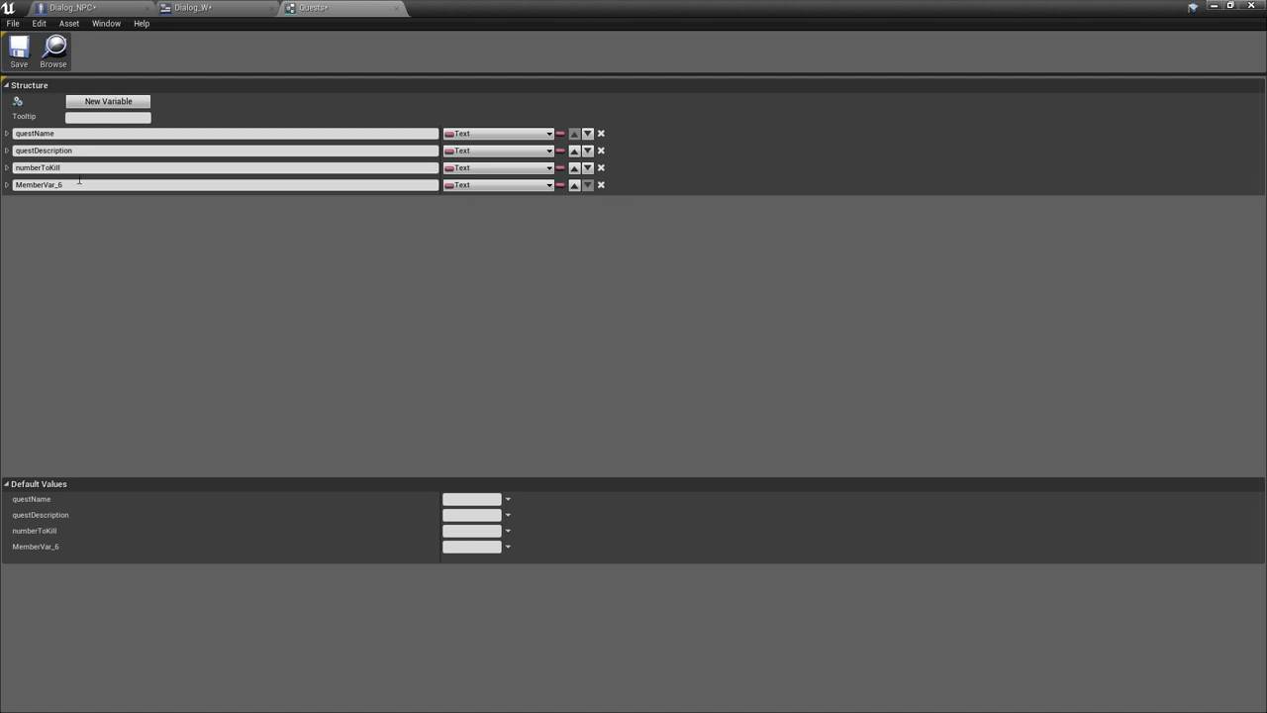
left_click(82, 185)
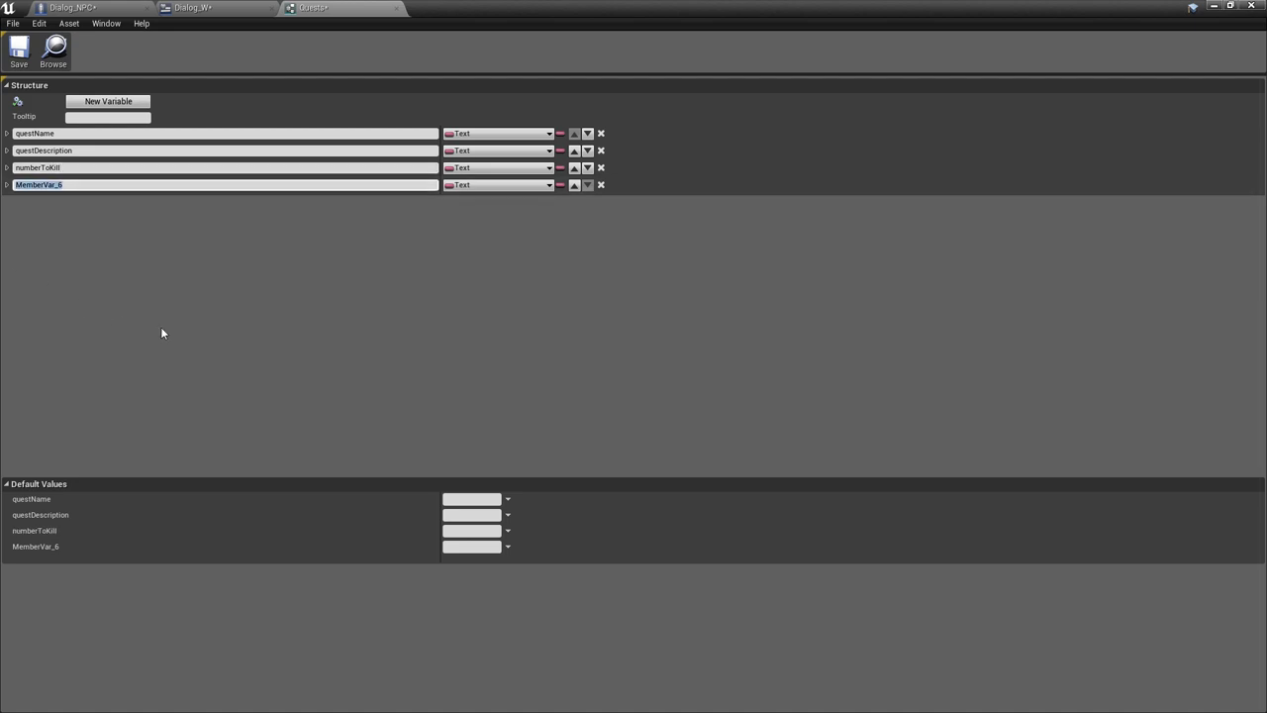
type("number")
type("Killed")
key("Return")
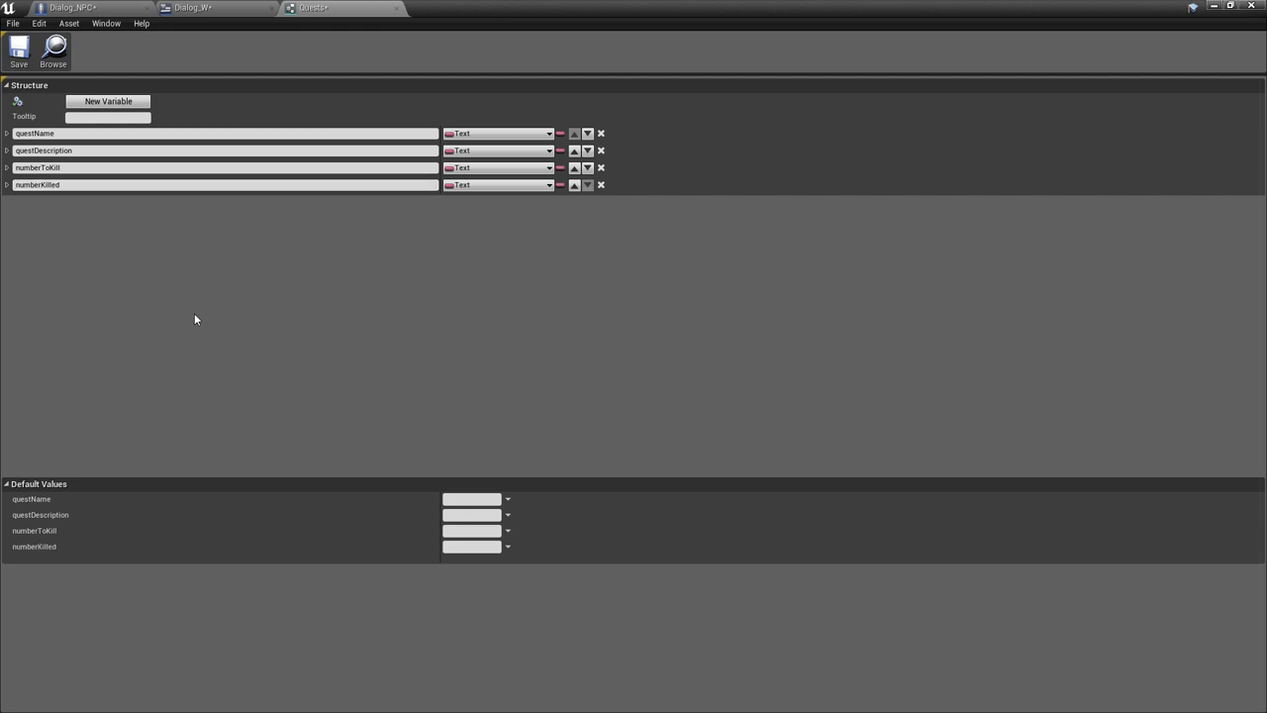
Make numberToKill and numberKilled Integer types and save the Quests structure
left_click(465, 168)
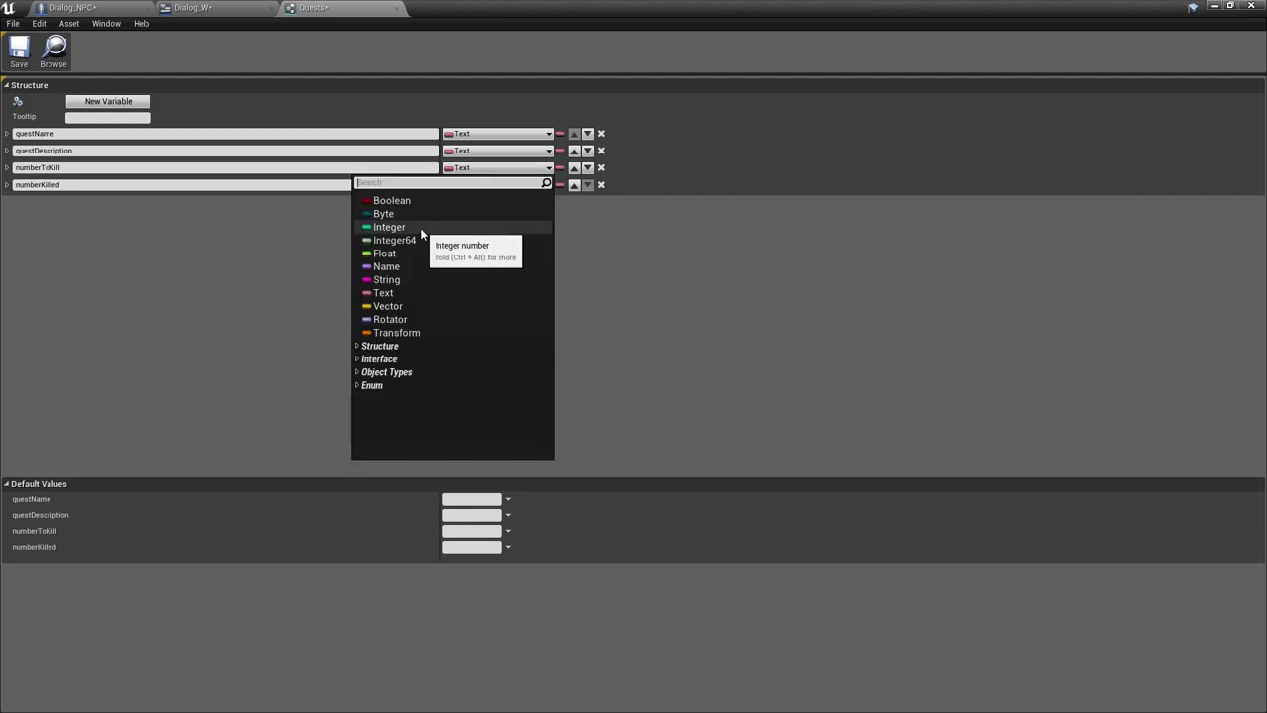
left_click(420, 232)
left_click(495, 185)
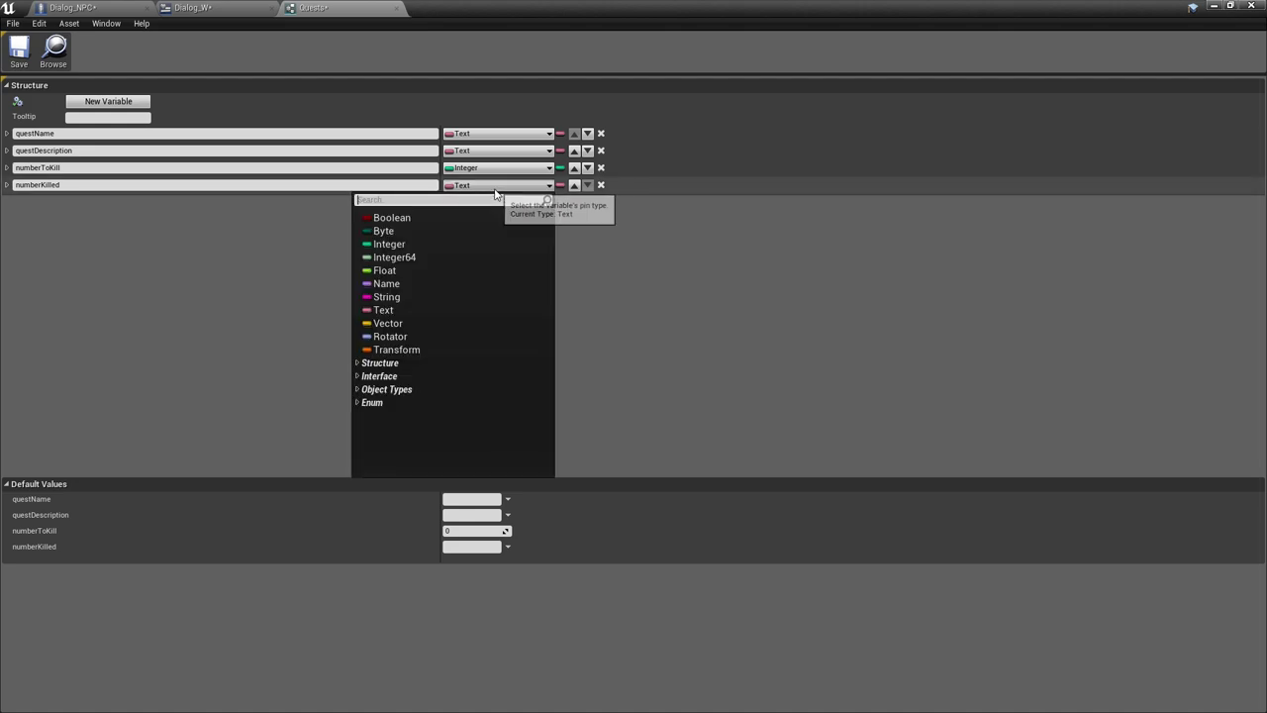
left_click(429, 249)
left_click(19, 49)
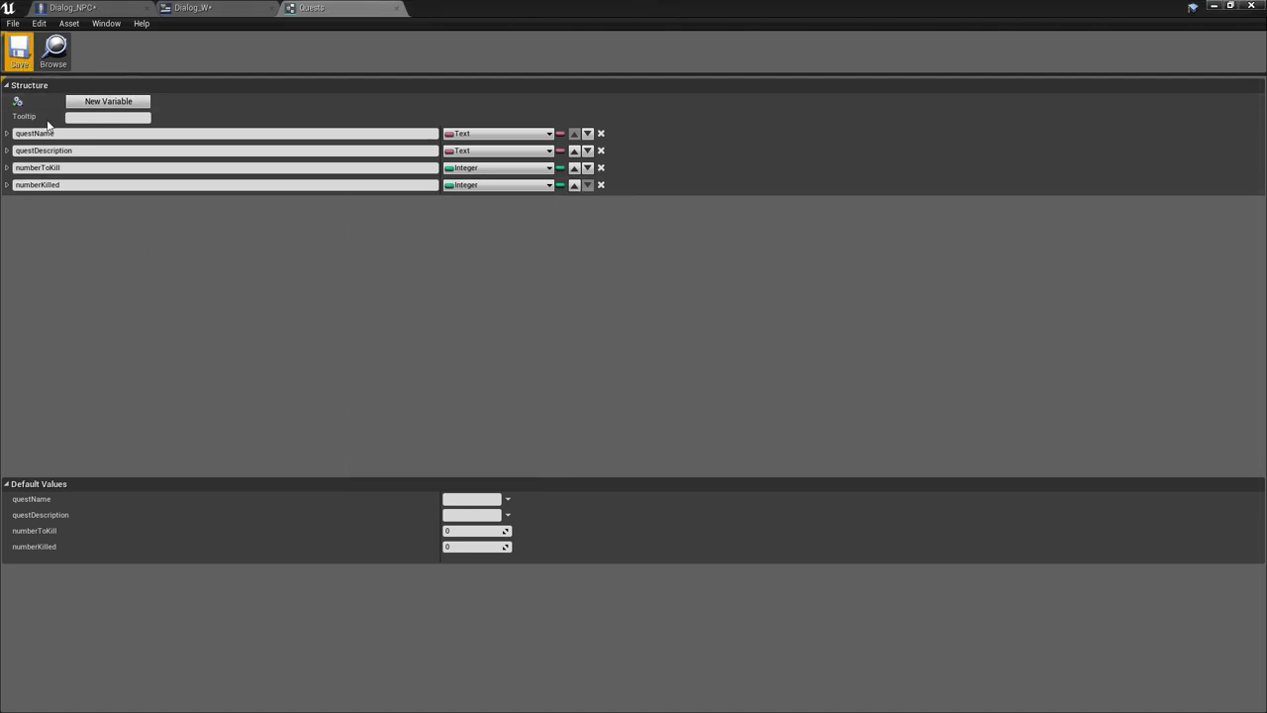
Compile and save Dialog_NPC so it picks up the new Quests members
left_click(72, 8)
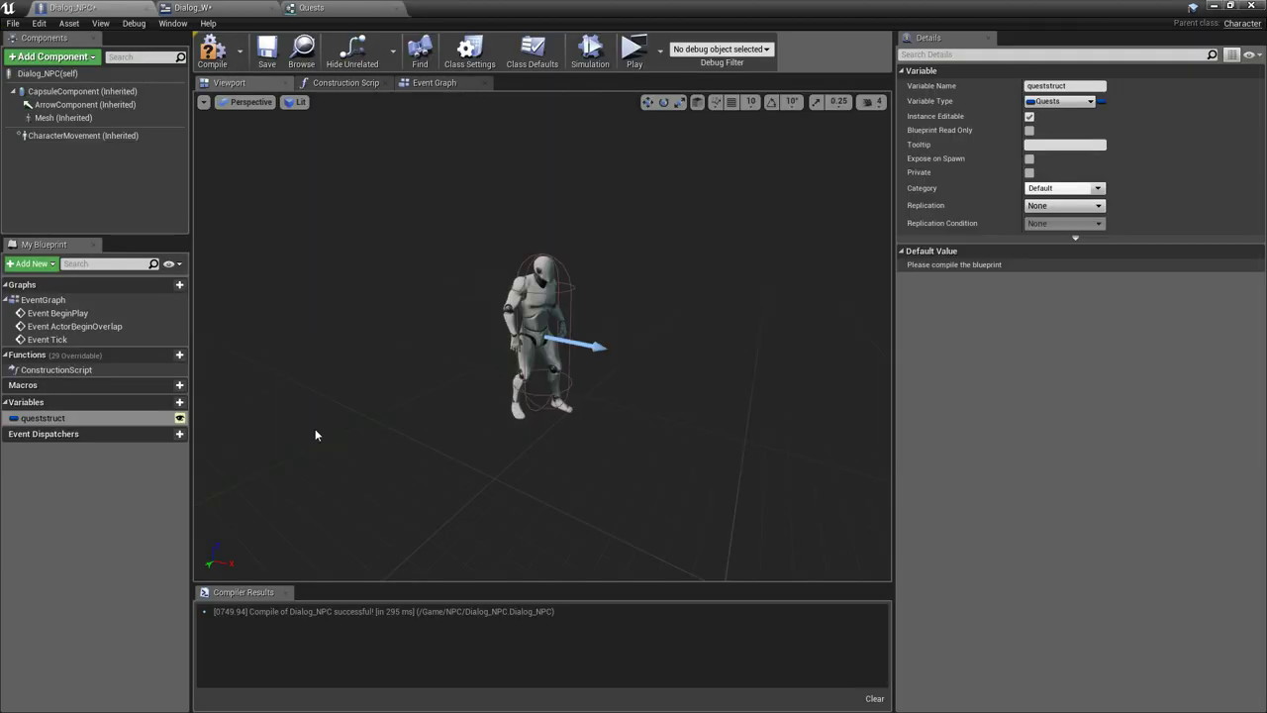
left_click(212, 50)
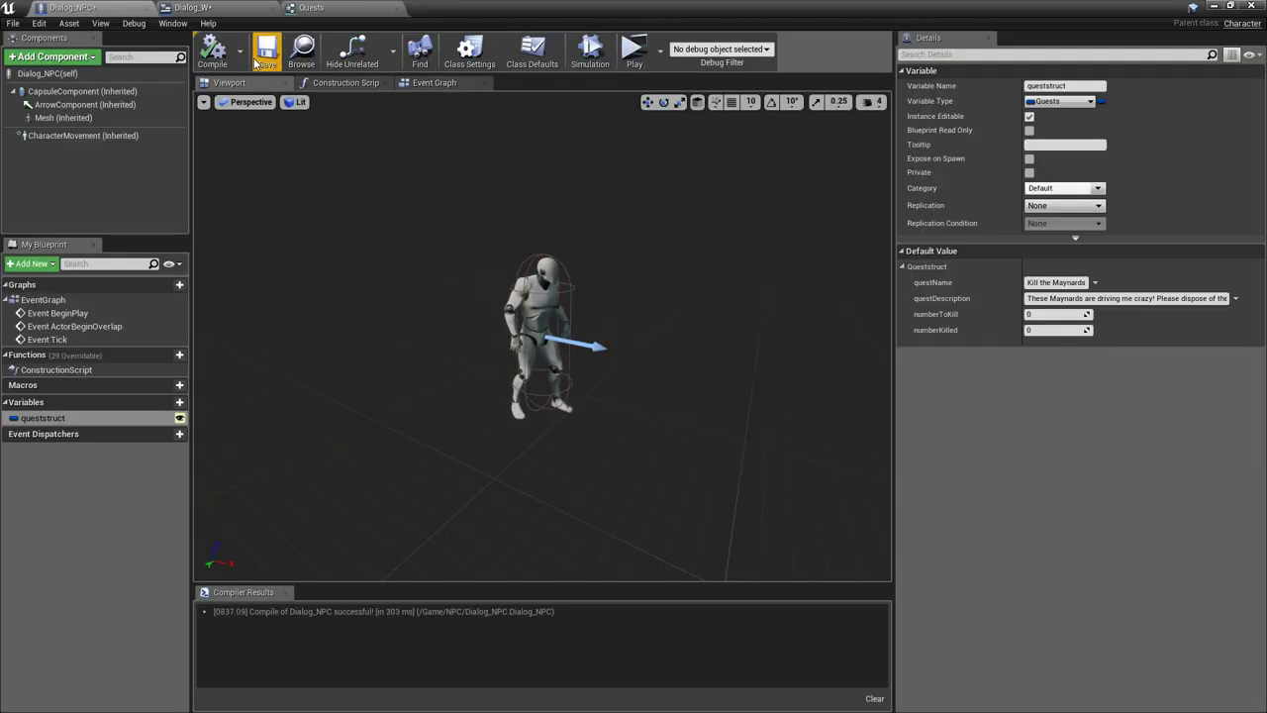
left_click(265, 59)
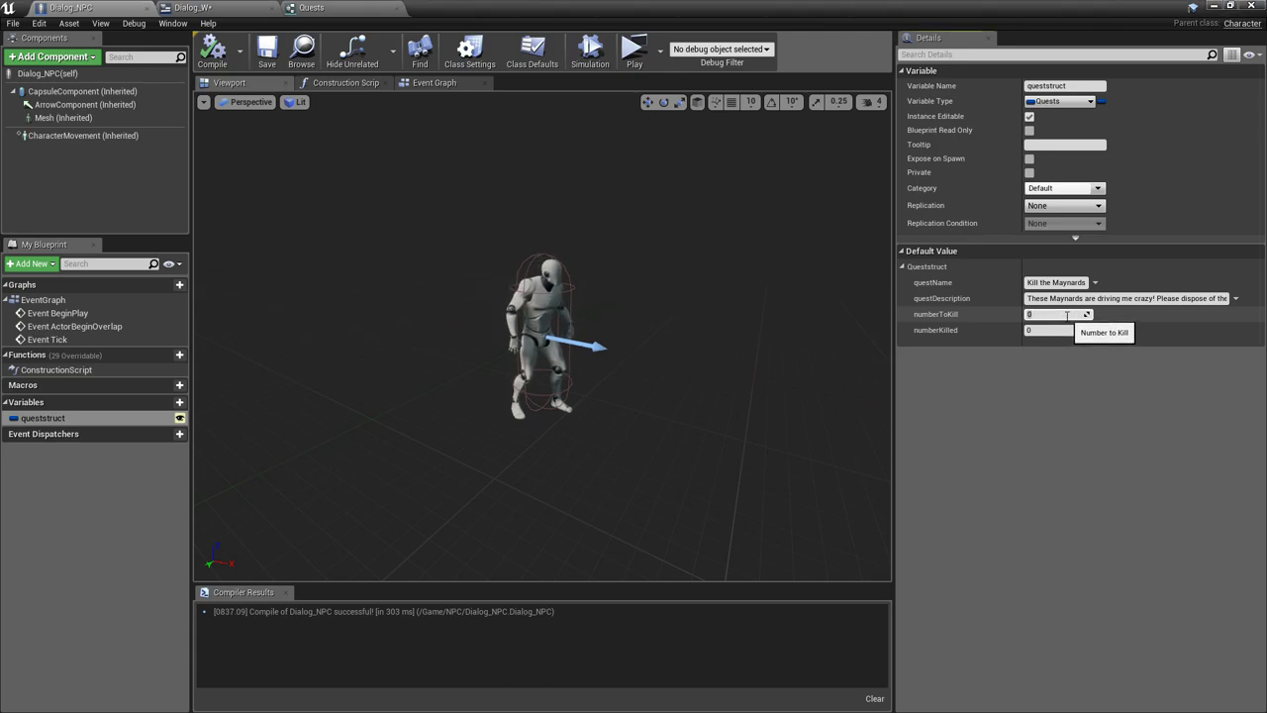
type("4")
Set queststruct's numberToKill default to 4, then recompile and save Dialog_NPC
left_click(1066, 315)
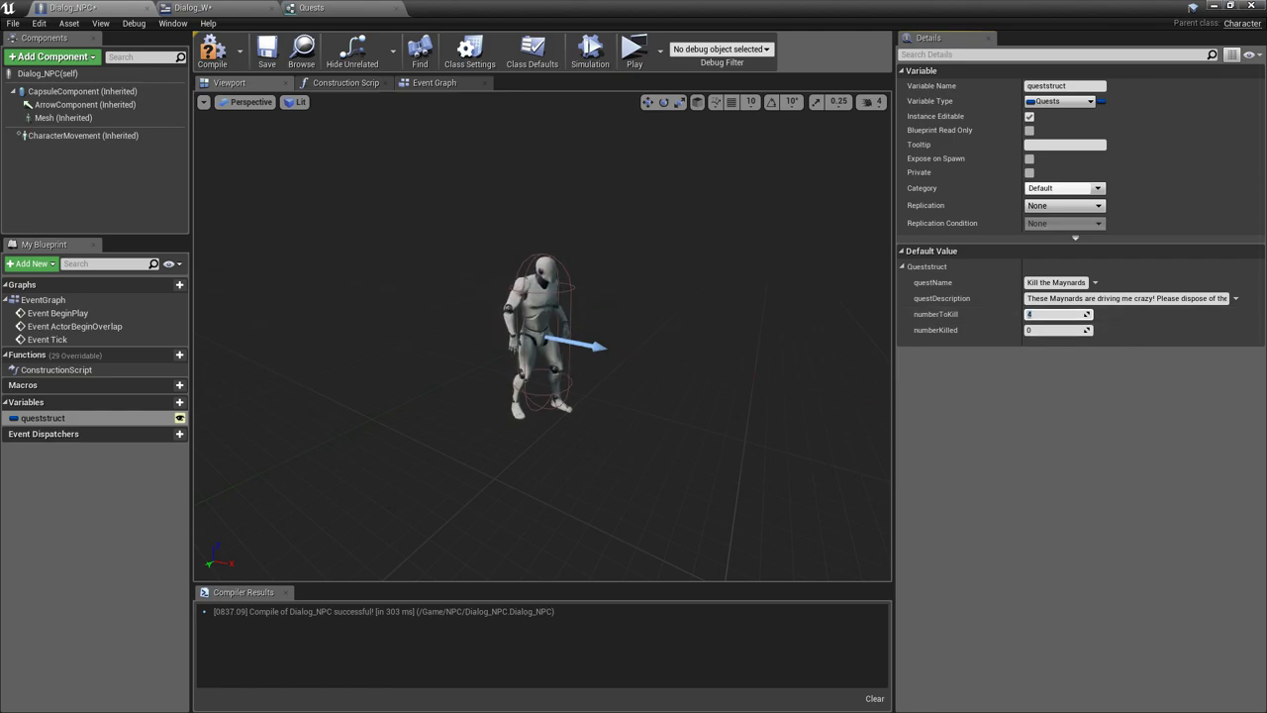
left_click(1019, 400)
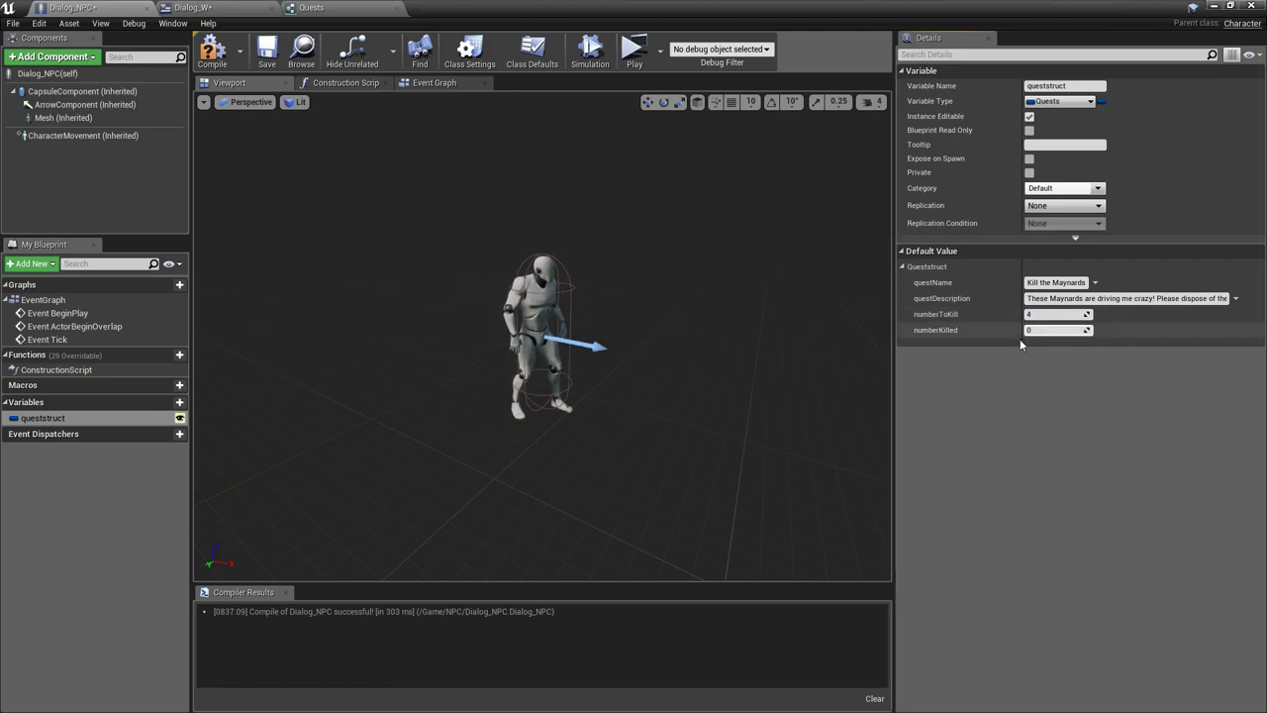
left_click(211, 50)
left_click(266, 50)
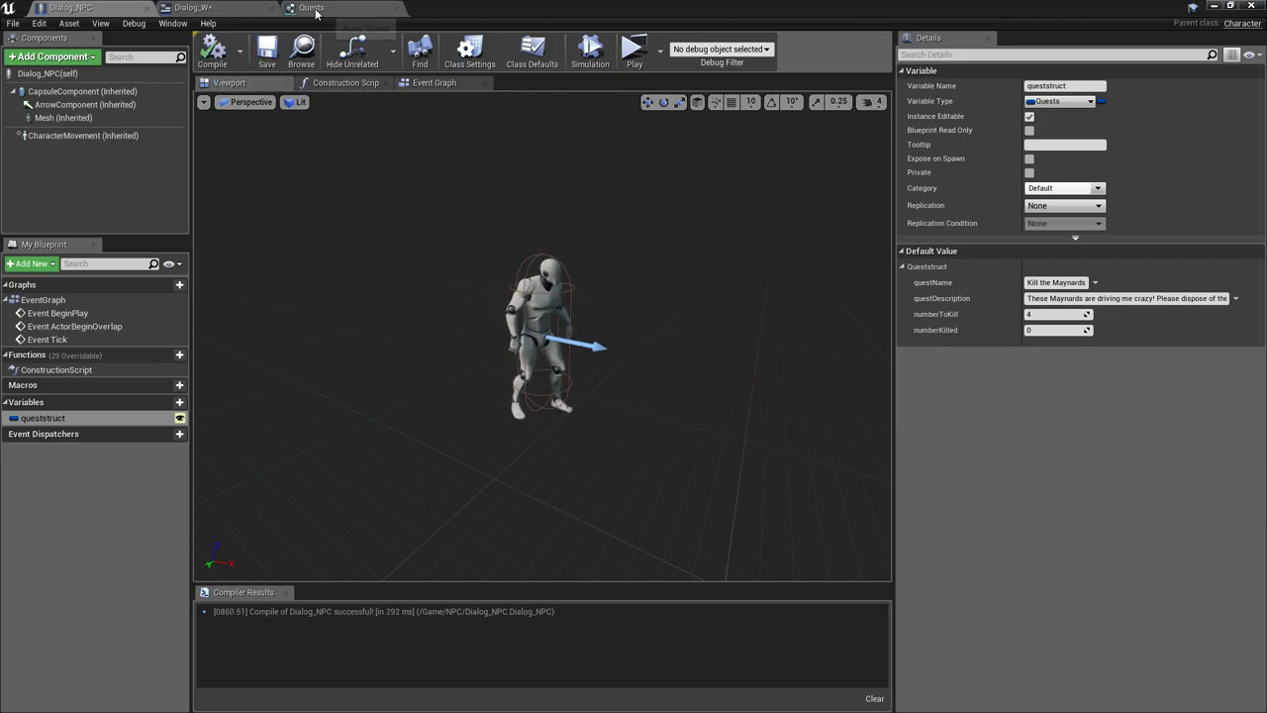
left_click(316, 12)
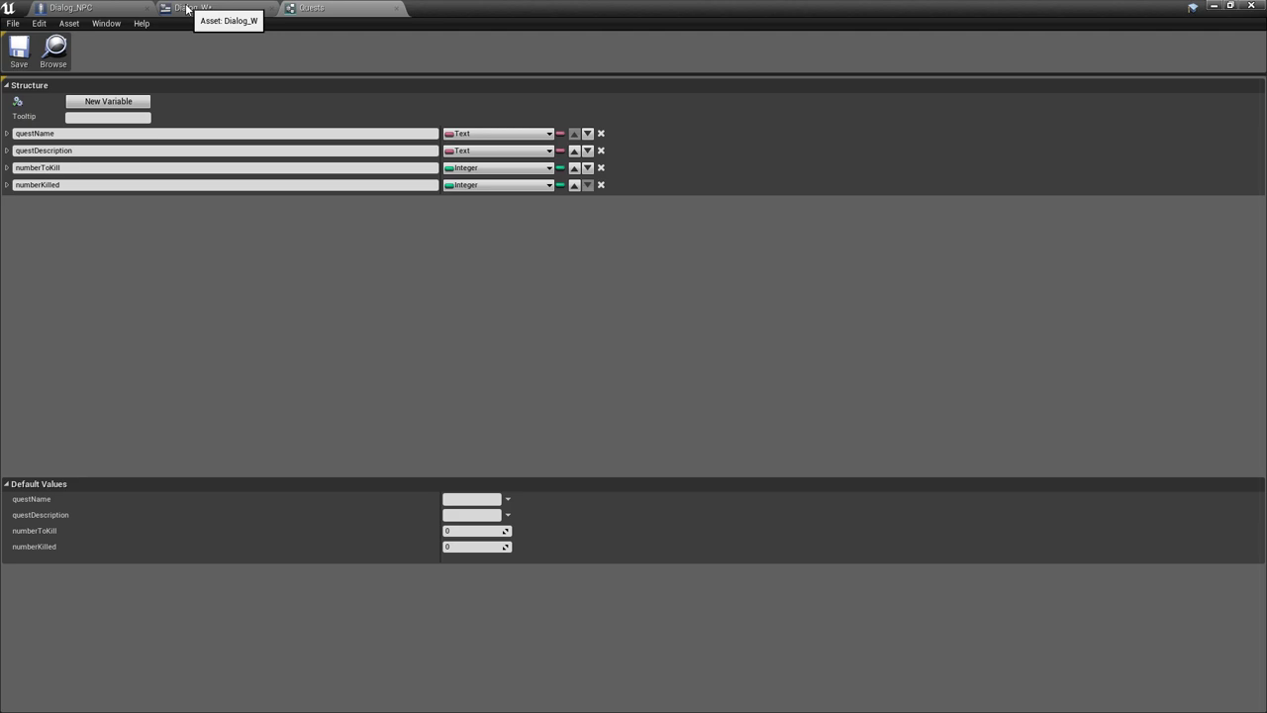
left_click(116, 8)
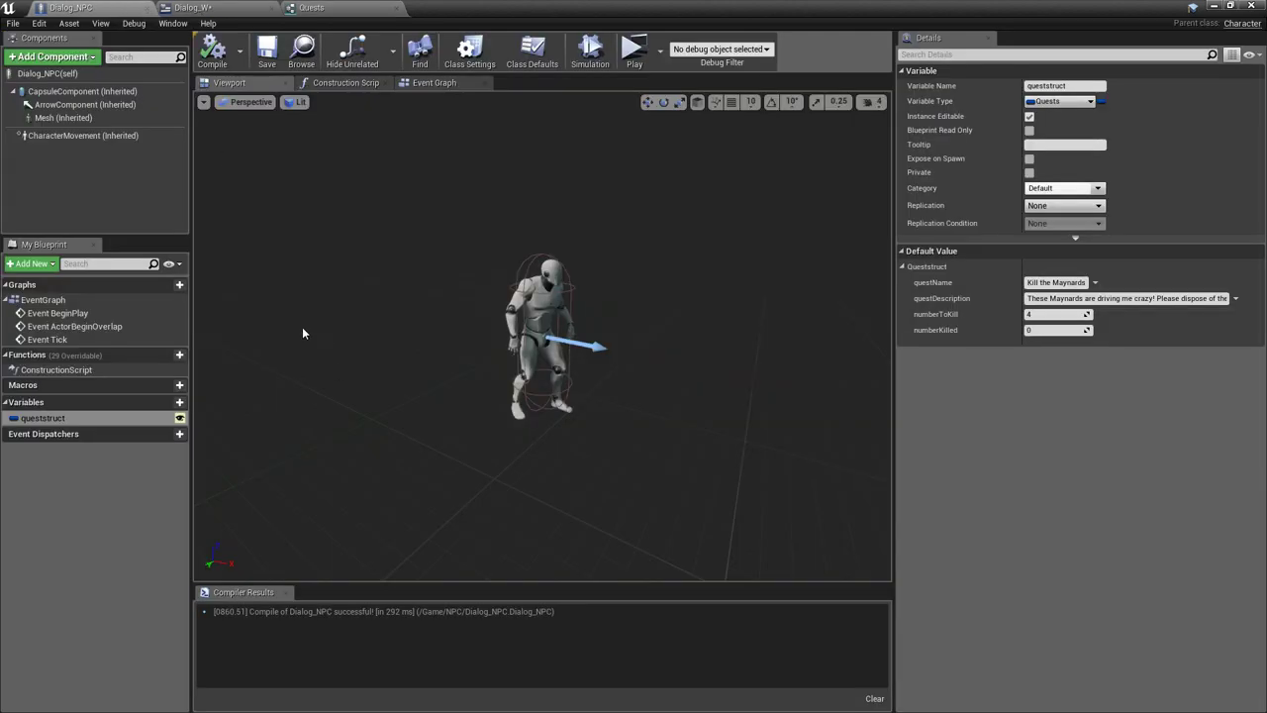
Add a Widget component to Dialog_NPC with Dialog_W as its widget class
left_click(77, 57)
type("widget")
key("Return")
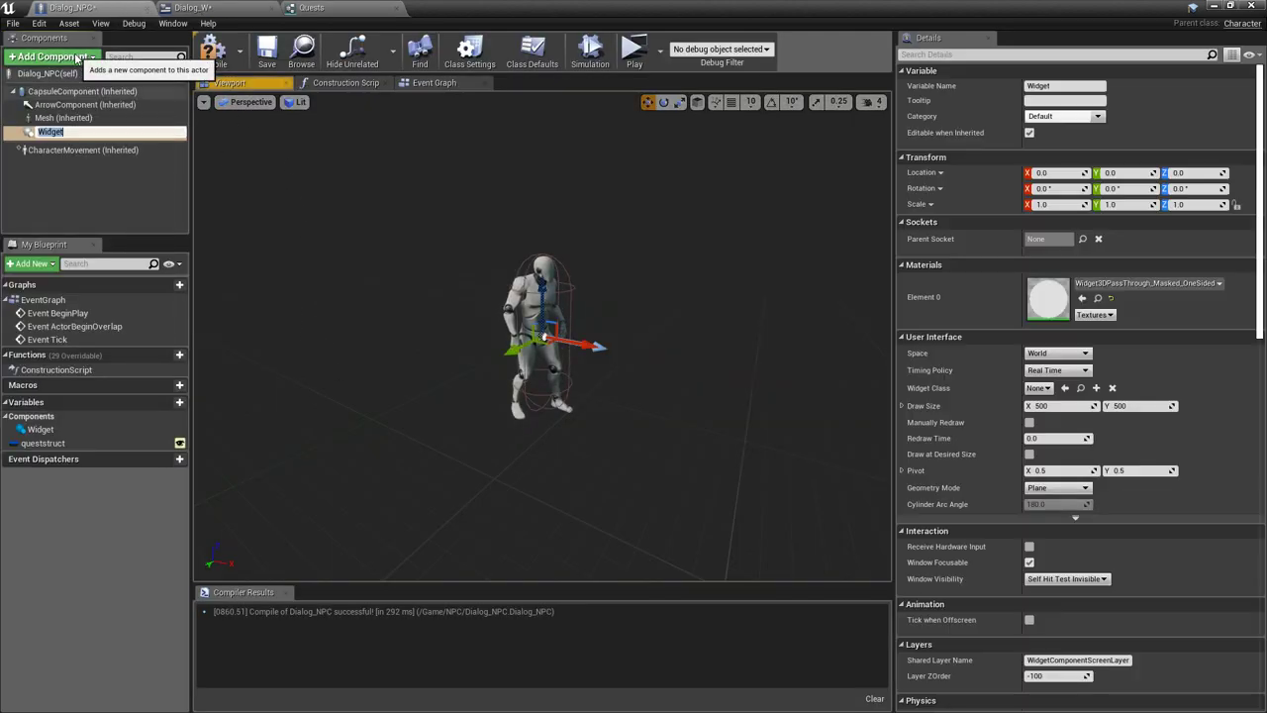
left_click(79, 132)
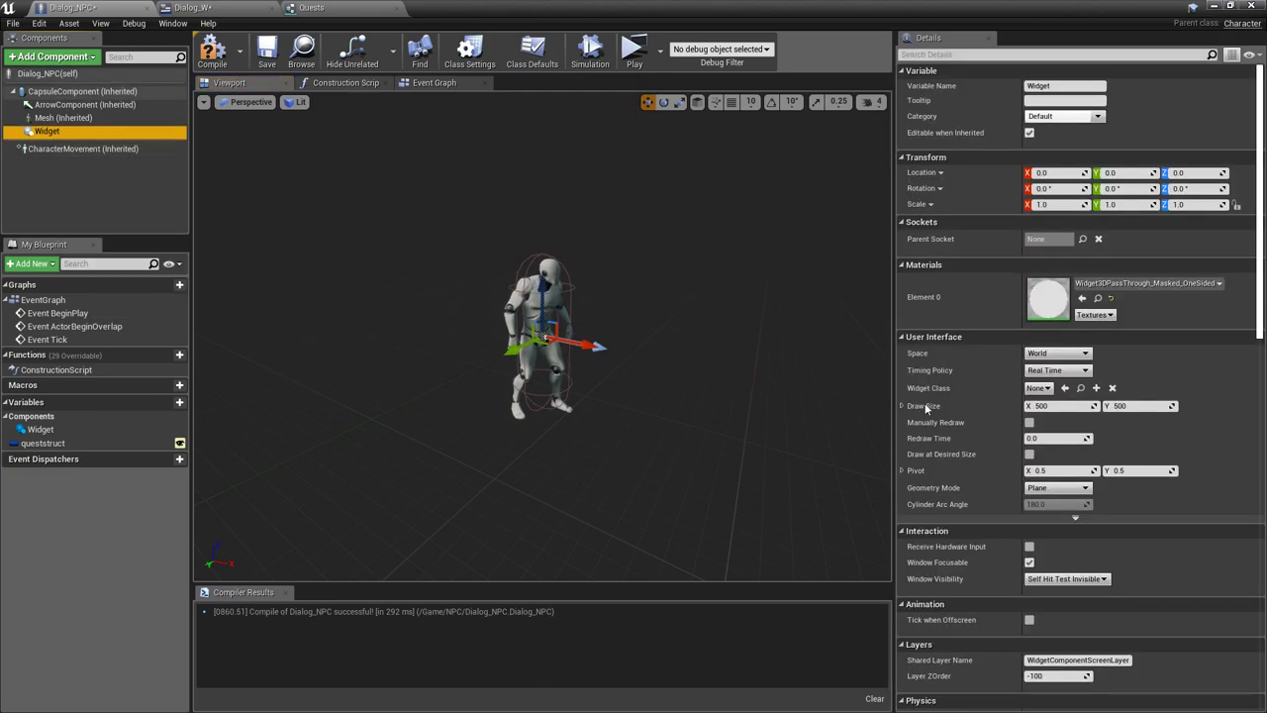
left_click(1038, 388)
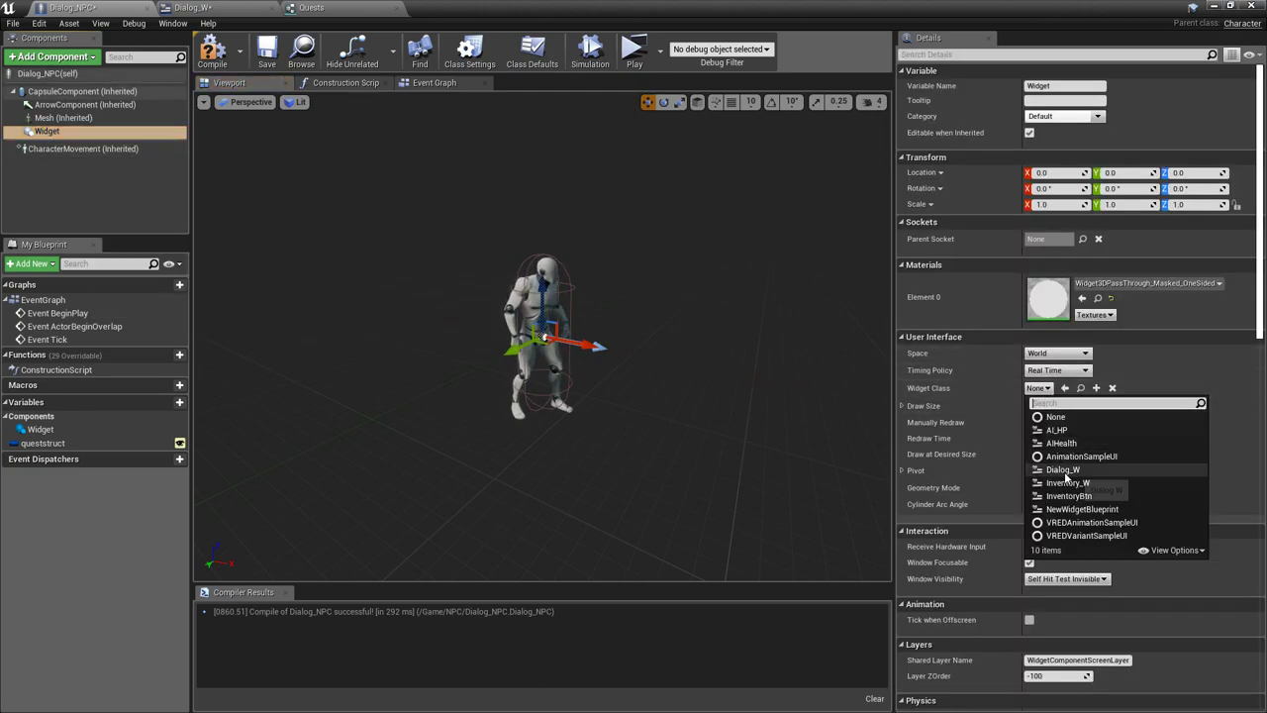
left_click(1082, 471)
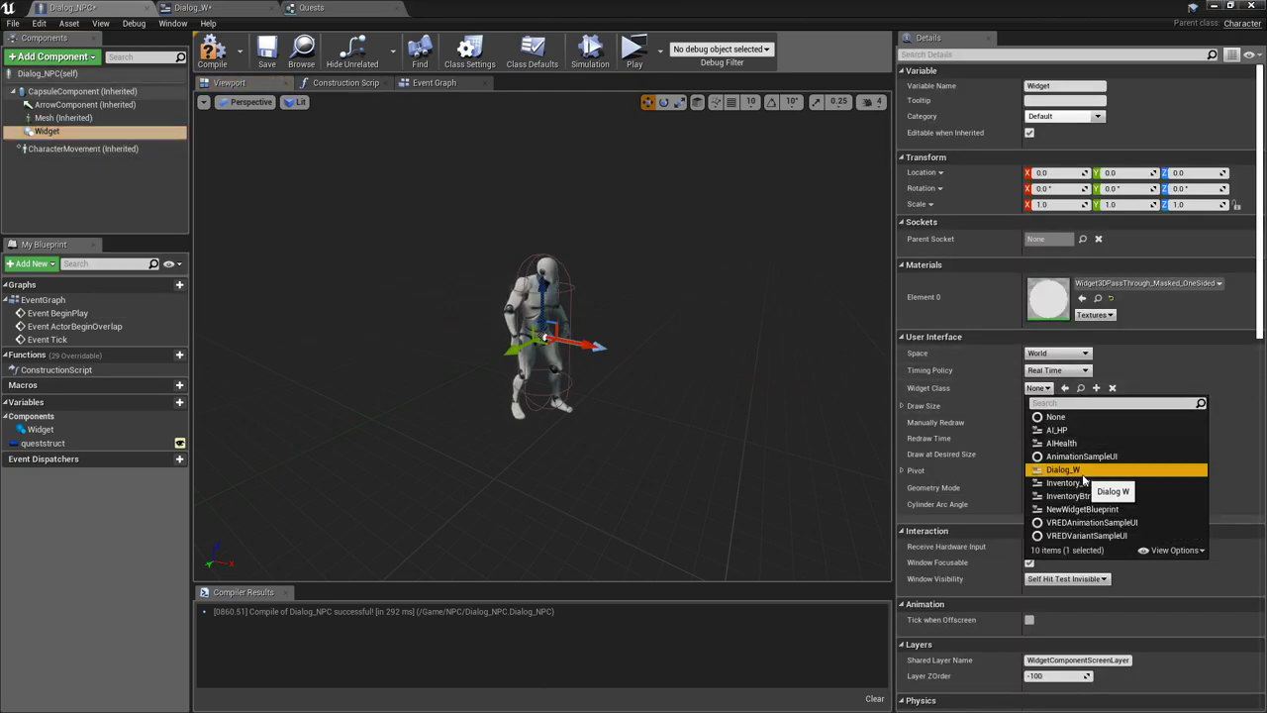
left_click(1082, 473)
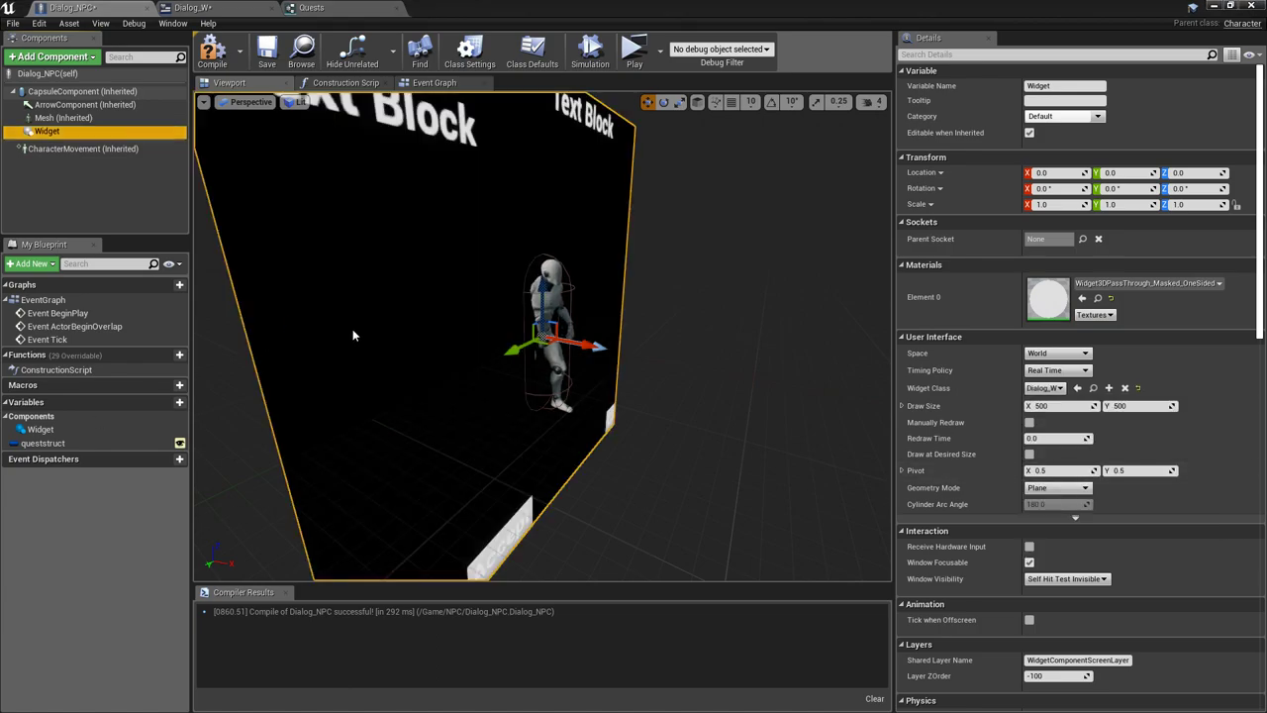
Scale the widget plane down to about 0.25 and move it beside the mannequin
scroll(693, 396, "down", 5)
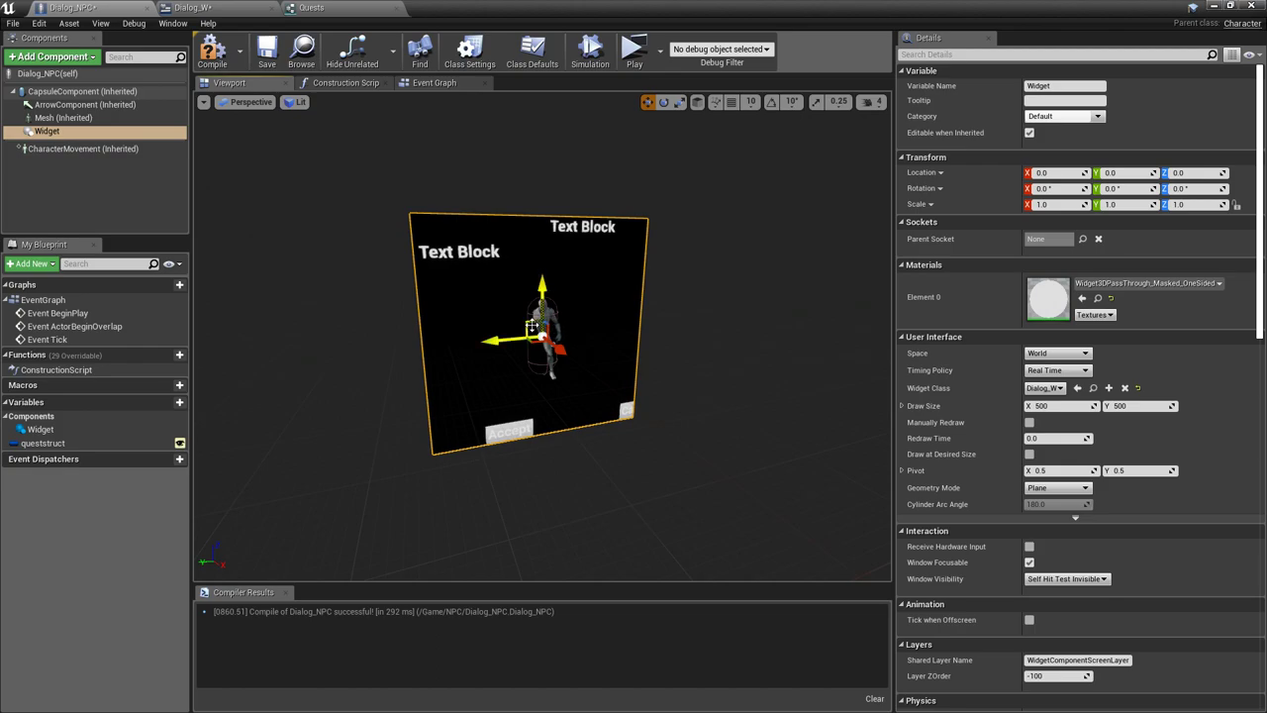
left_click_drag(531, 327, 387, 277)
key("r")
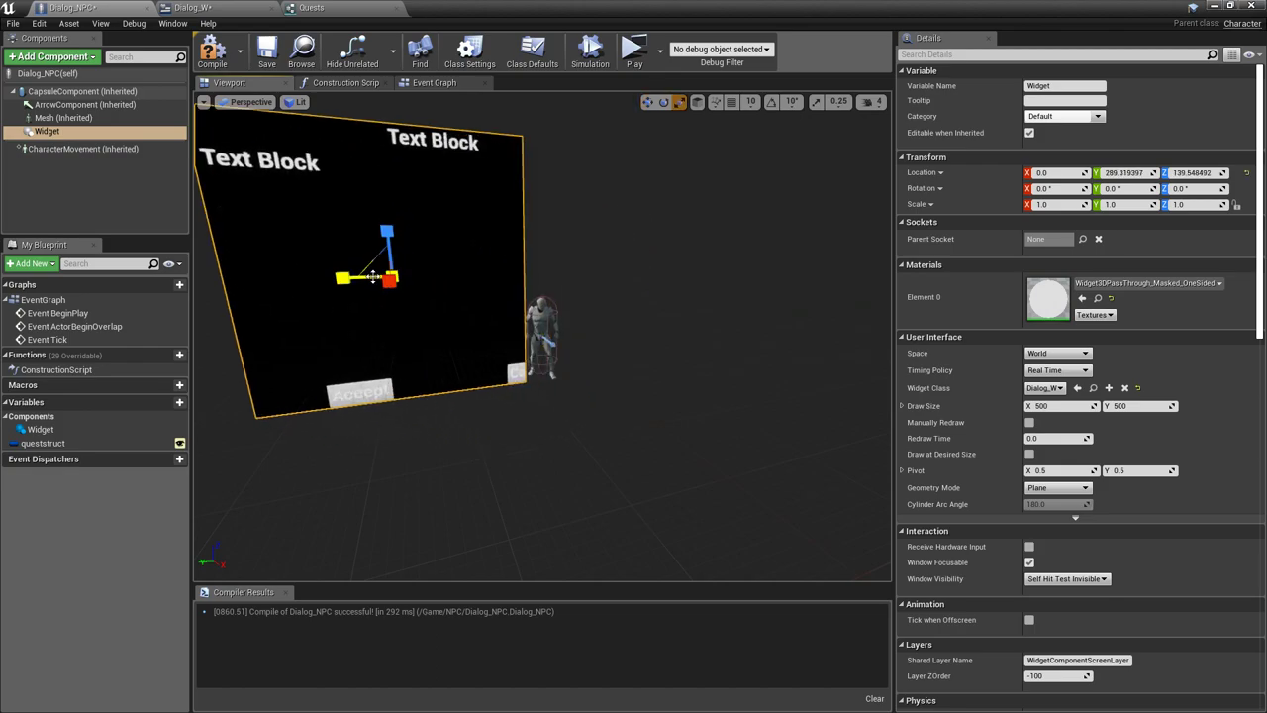
left_click_drag(367, 264, 368, 289)
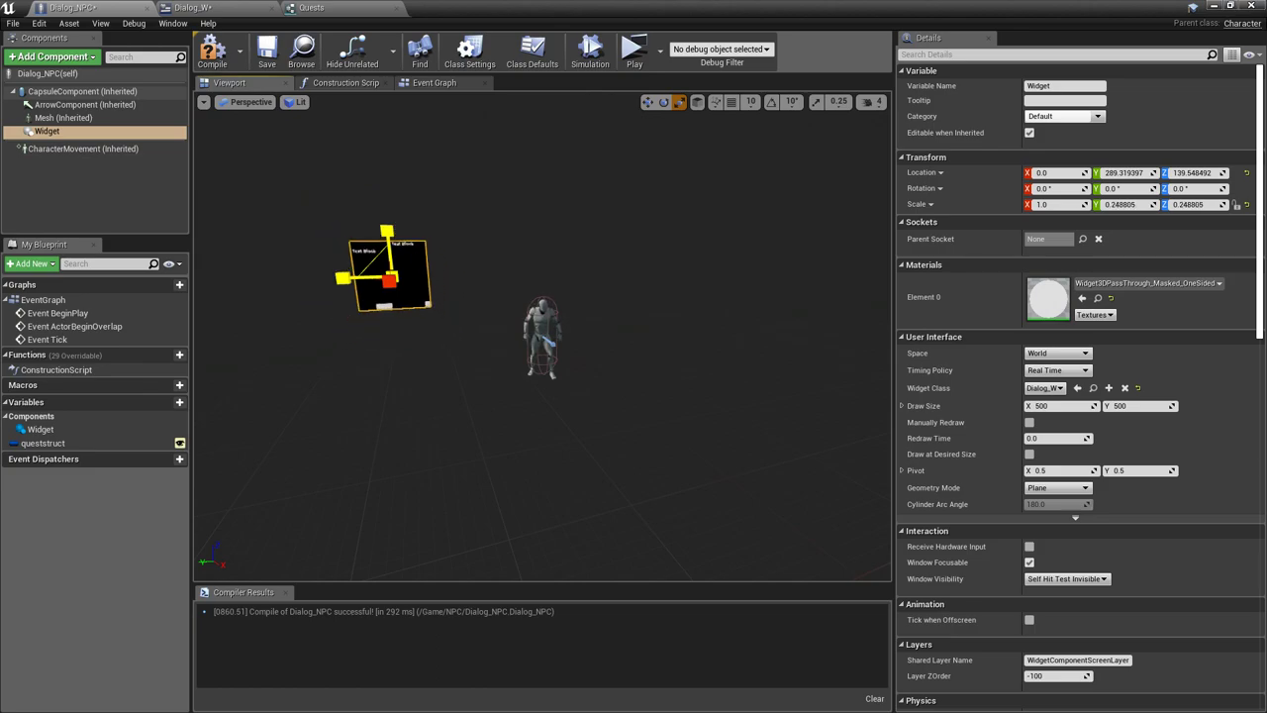
key("w")
left_click_drag(545, 336, 594, 337, "alt")
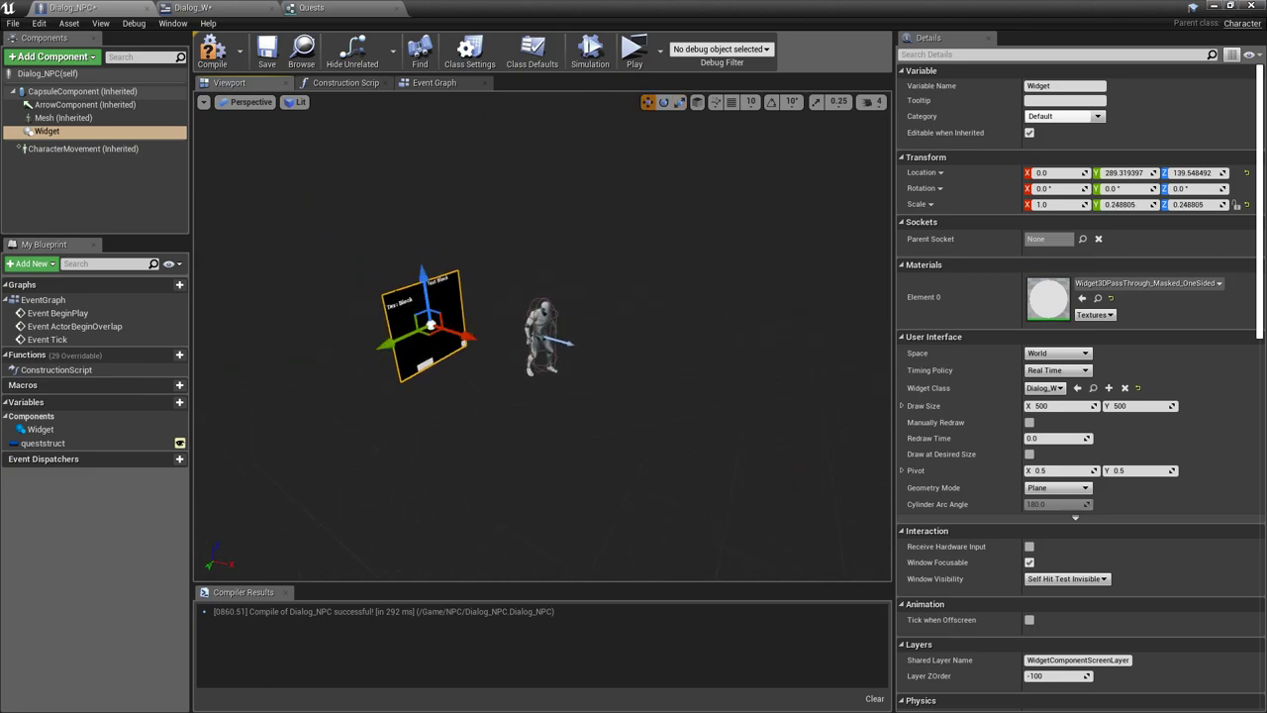
mouse_move(430, 324)
left_mouse_down()
mouse_move(498, 317)
mouse_move(563, 399)
left_mouse_up()
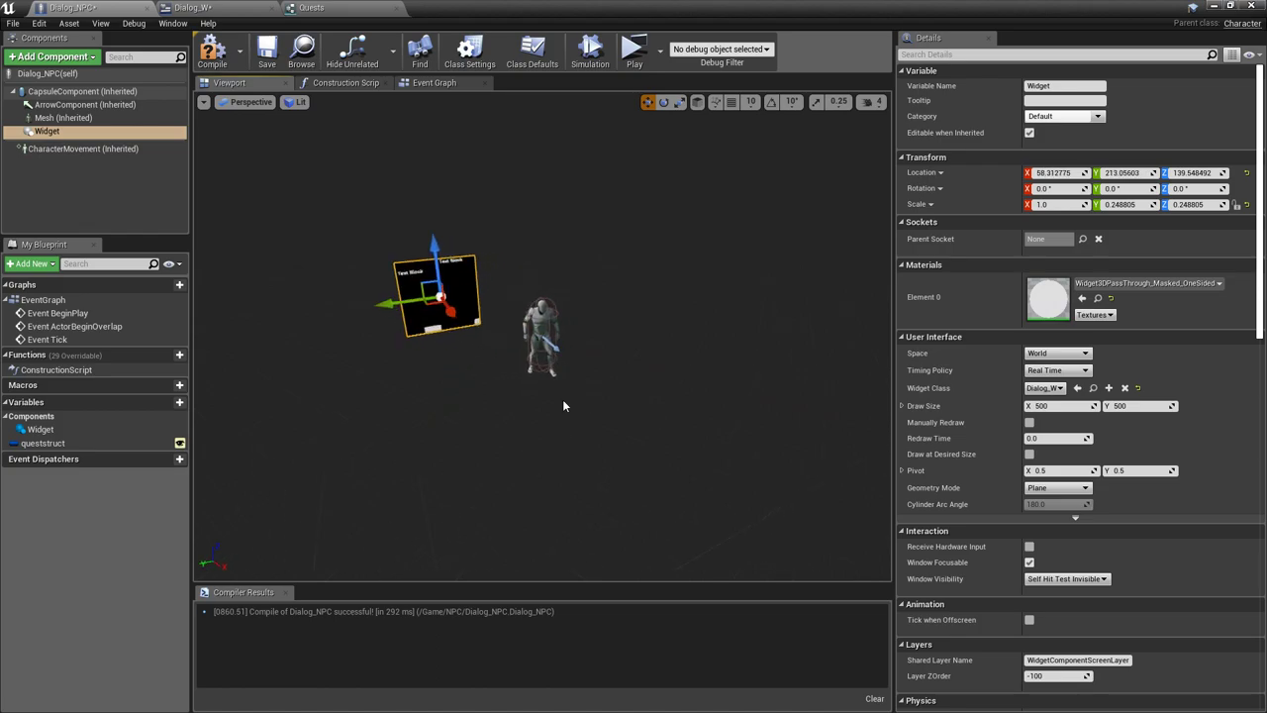
left_click_drag(418, 303, 450, 295)
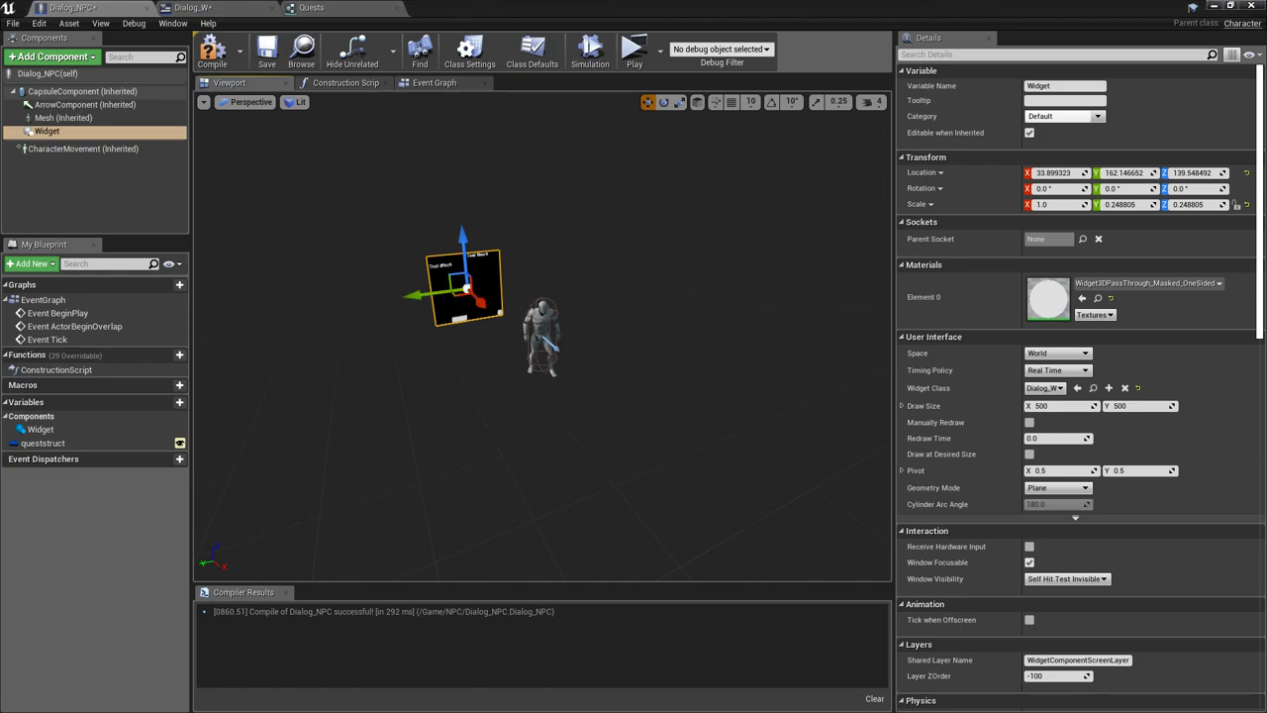
left_click(337, 8)
Anchor Dialog_W's Overlay at the canvas centre, position 0,0, alignment 0.5/0.5, and compile
left_click(203, 8)
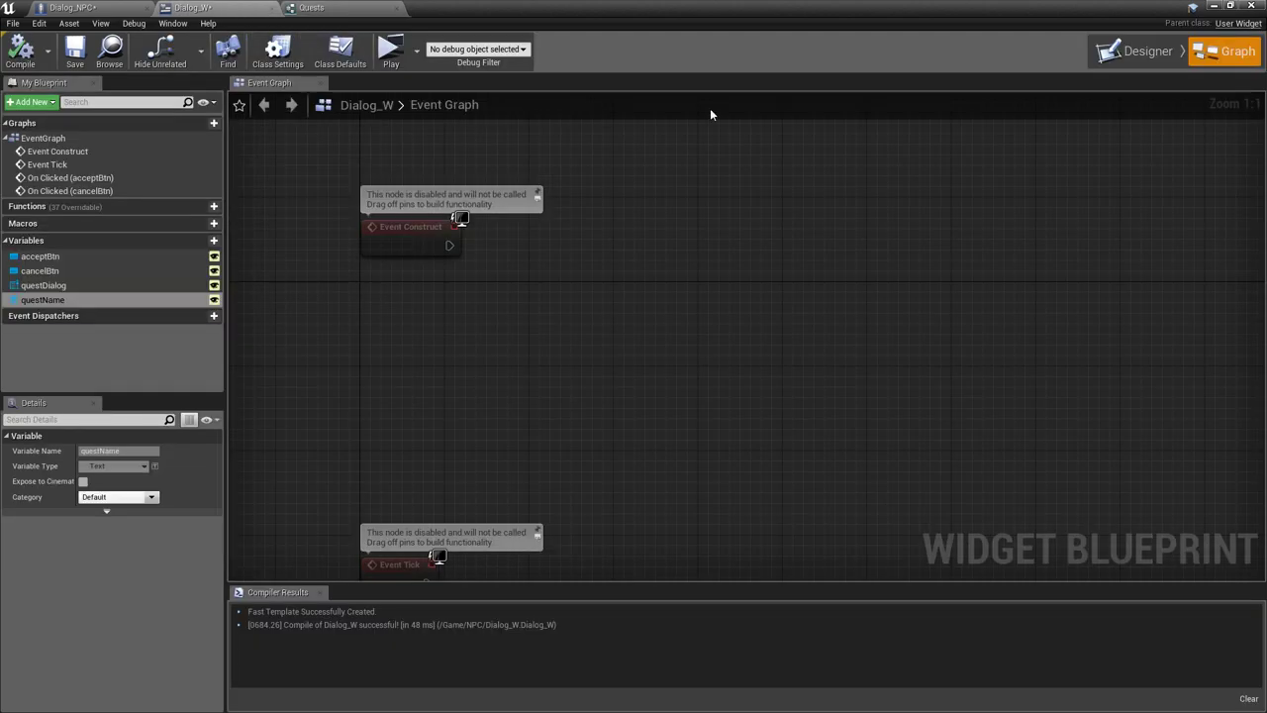
left_click(1136, 51)
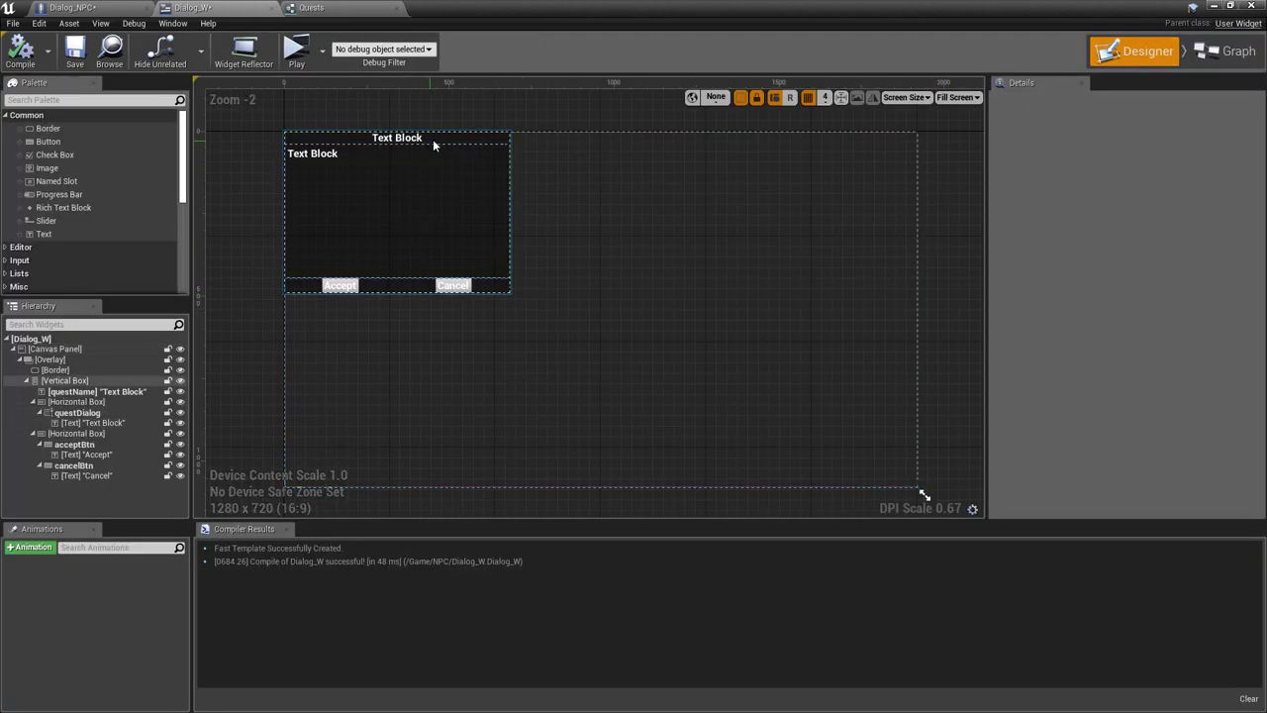
left_click(432, 138)
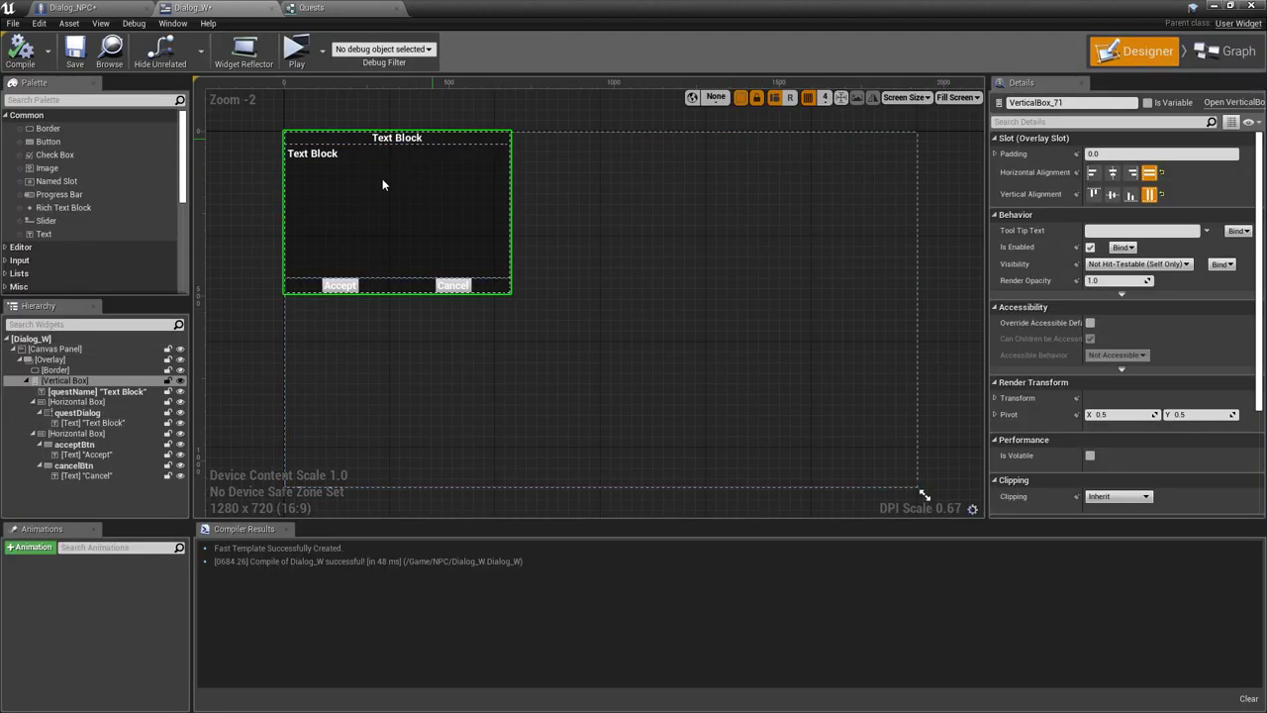
left_click(50, 359)
left_click(1117, 158)
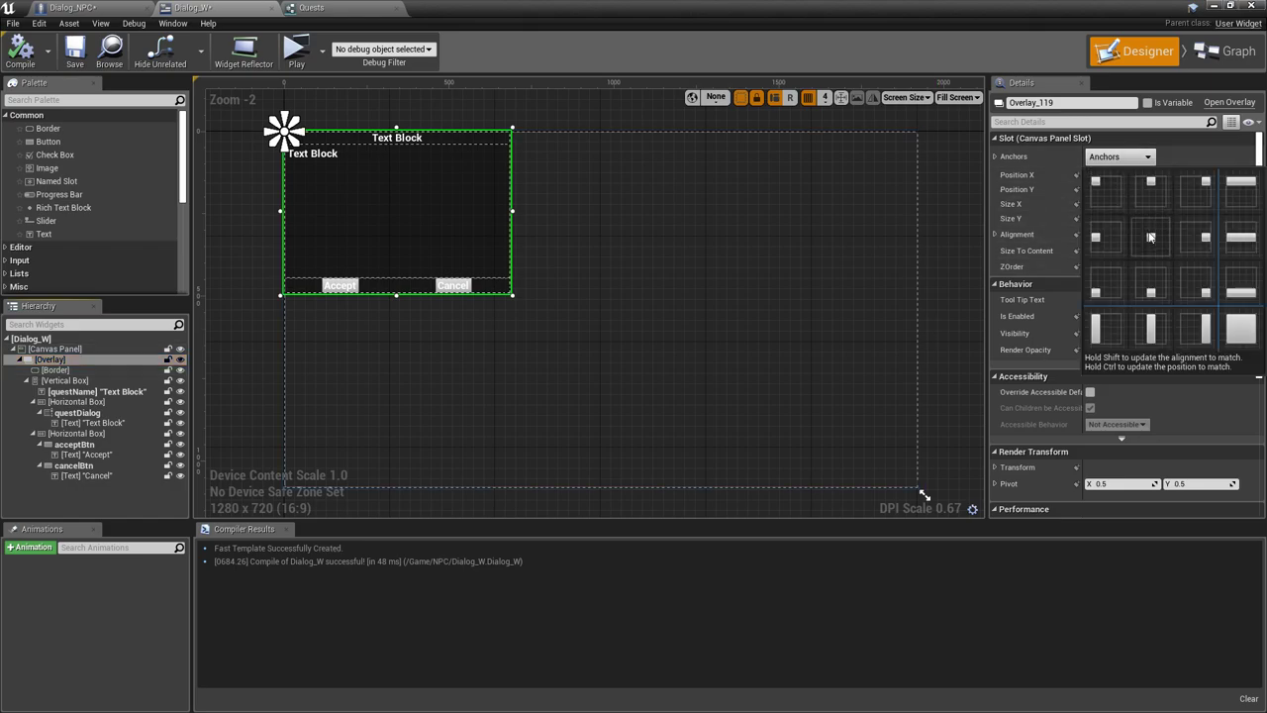
left_click(1150, 238)
left_click(1163, 175)
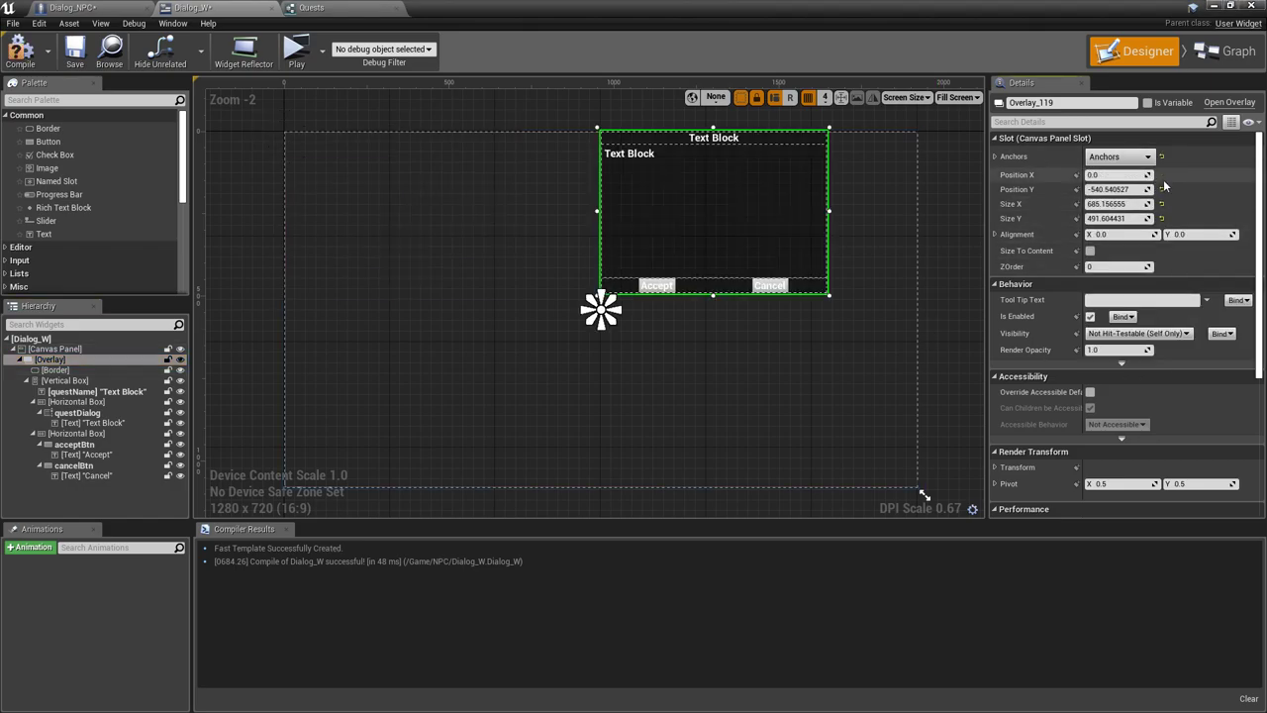
left_click(1163, 189)
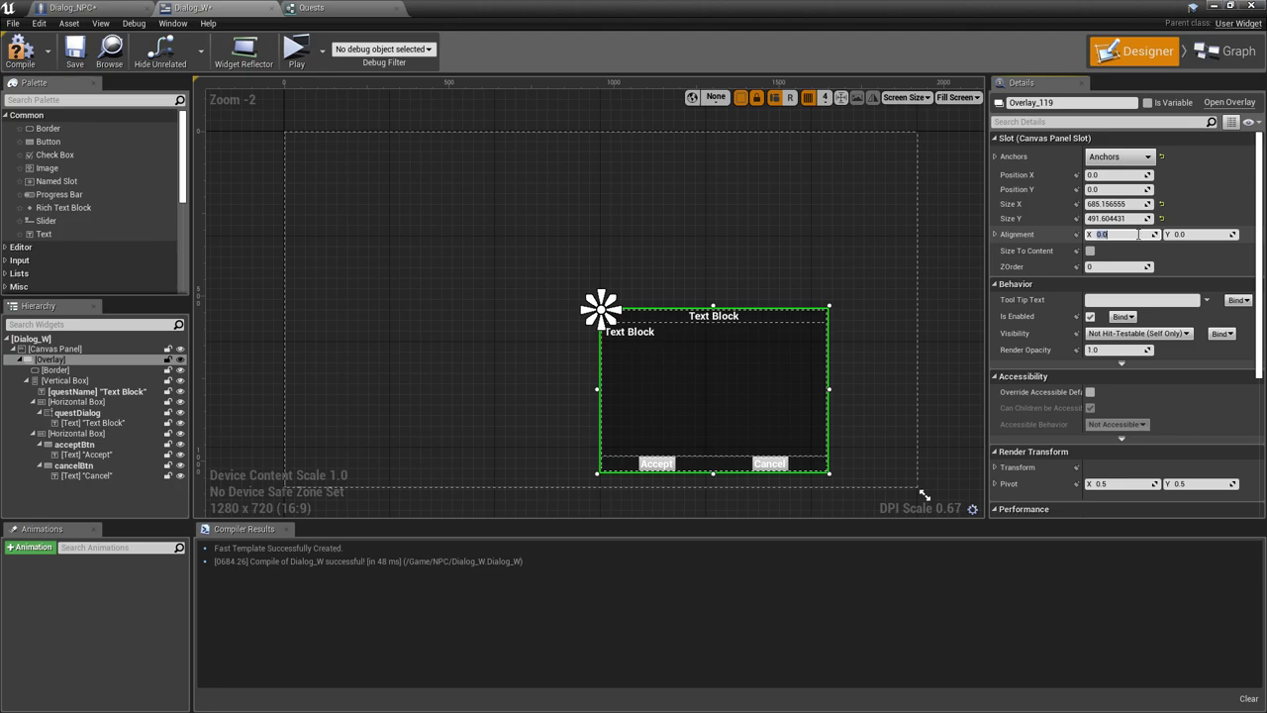
type(".5")
left_click(1180, 235)
type(".5")
key("Return")
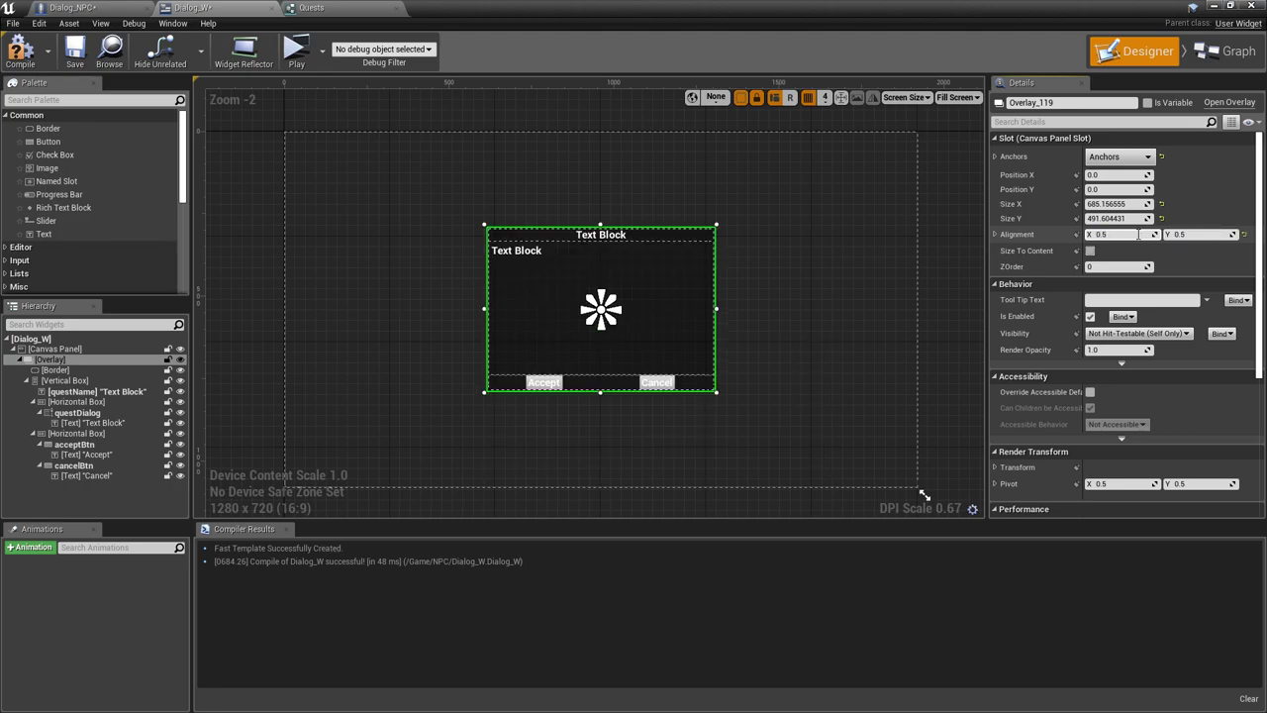
left_click(74, 51)
Drag the Widget component to about 55.77, 7.49, 52.67, in front of the mannequin
left_click(71, 7)
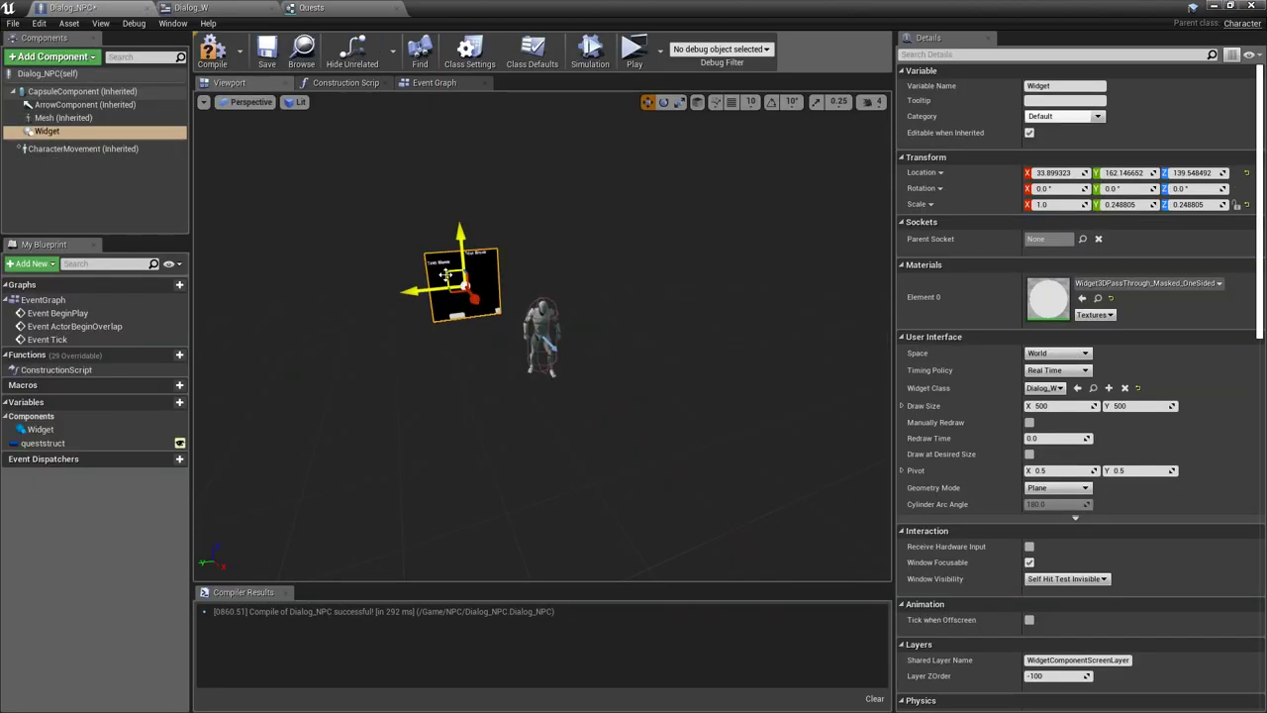
left_click_drag(447, 276, 483, 300)
scroll(490, 294, "up", 2)
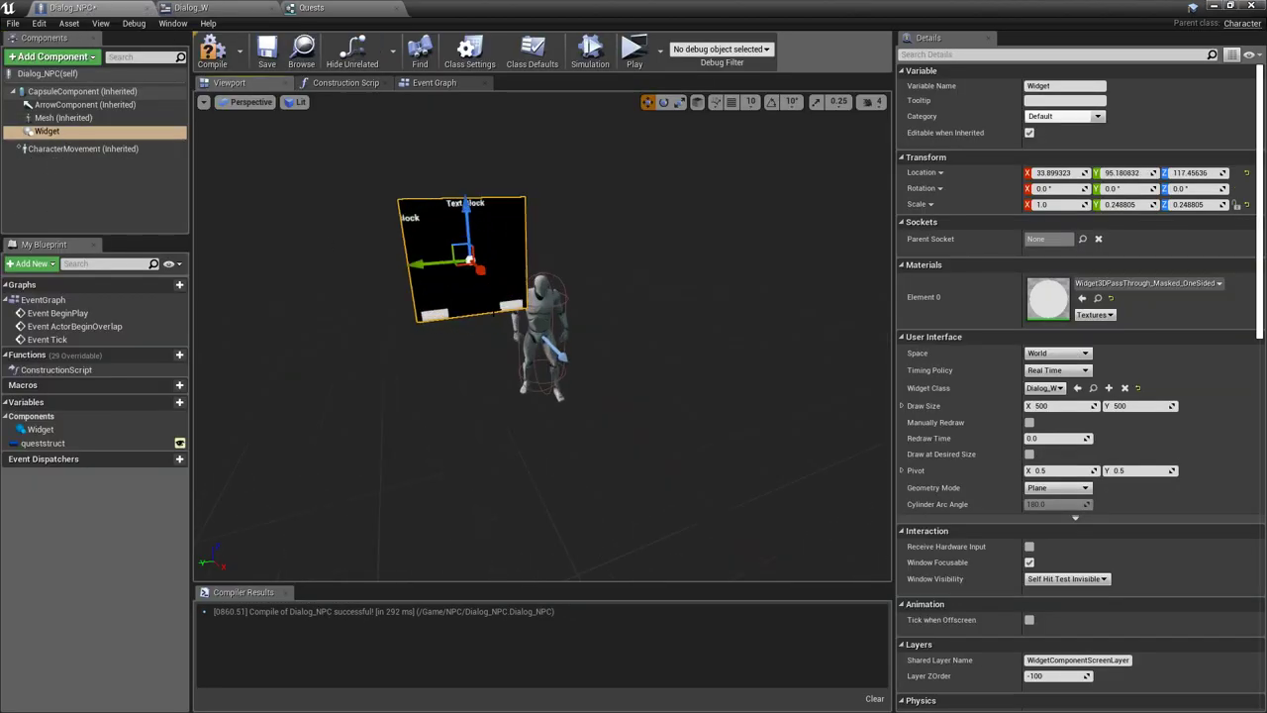
scroll(505, 302, "up", 2)
scroll(526, 314, "down", 1)
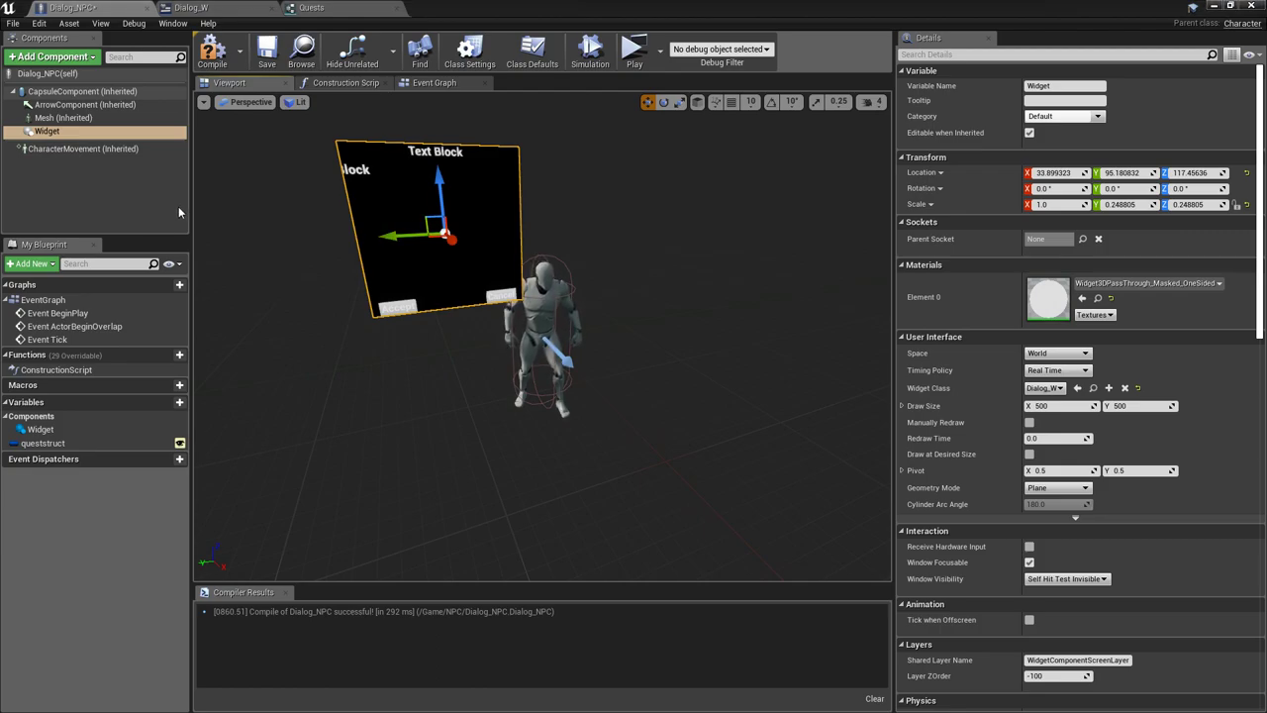
mouse_move(427, 217)
left_mouse_down()
mouse_move(542, 288)
mouse_move(495, 297)
mouse_move(452, 329)
mouse_move(554, 317)
left_mouse_up()
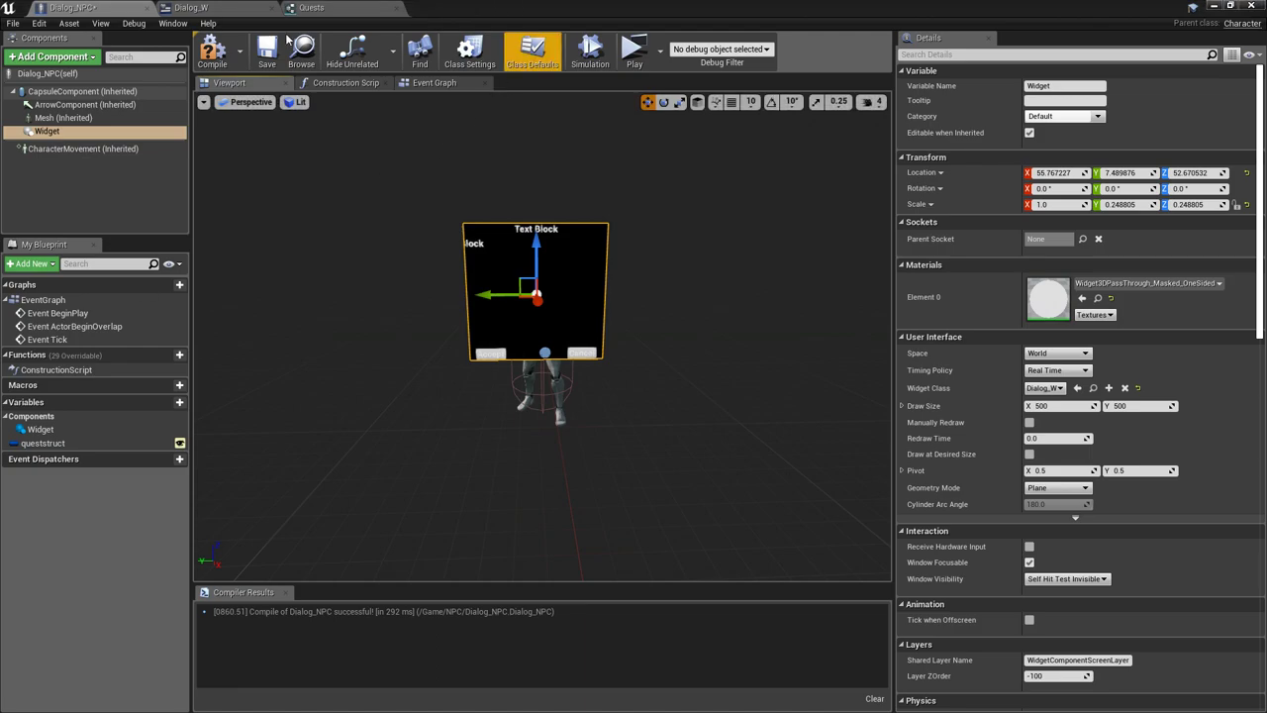
Set Dialog_W's Overlay Size X and Size Y to 500, then compile and save
left_click(220, 14)
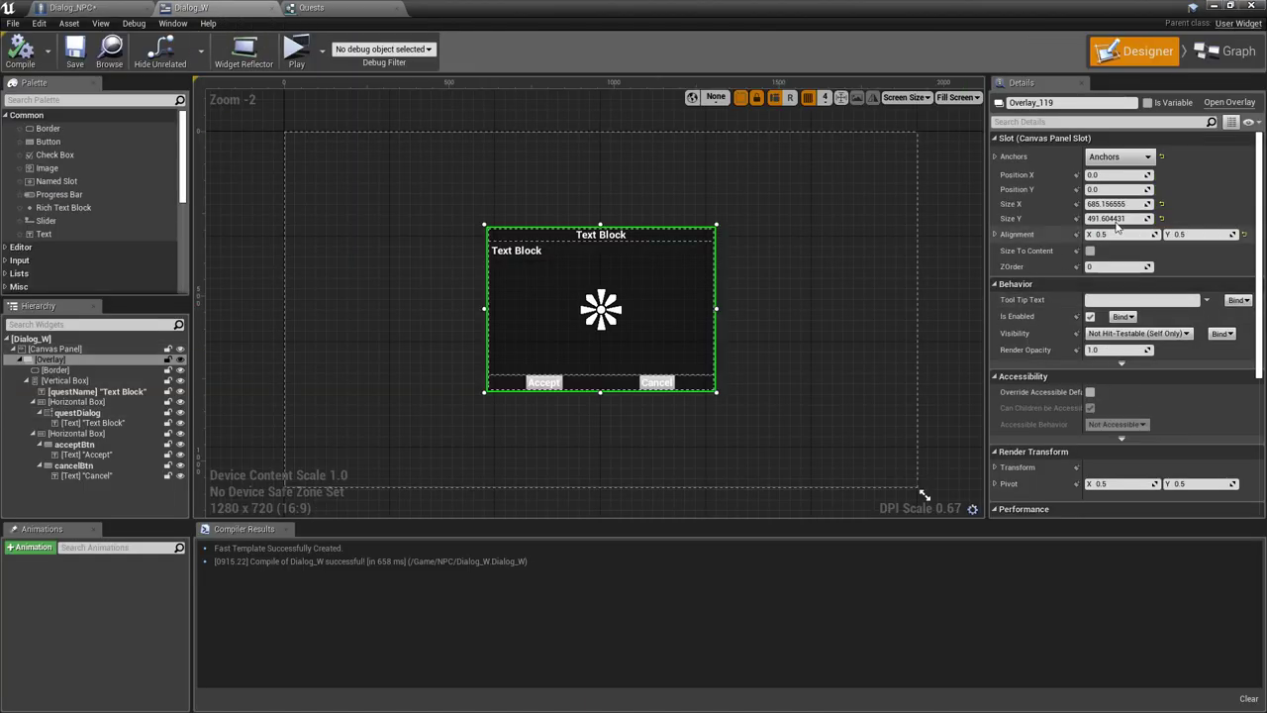
left_click(1131, 204)
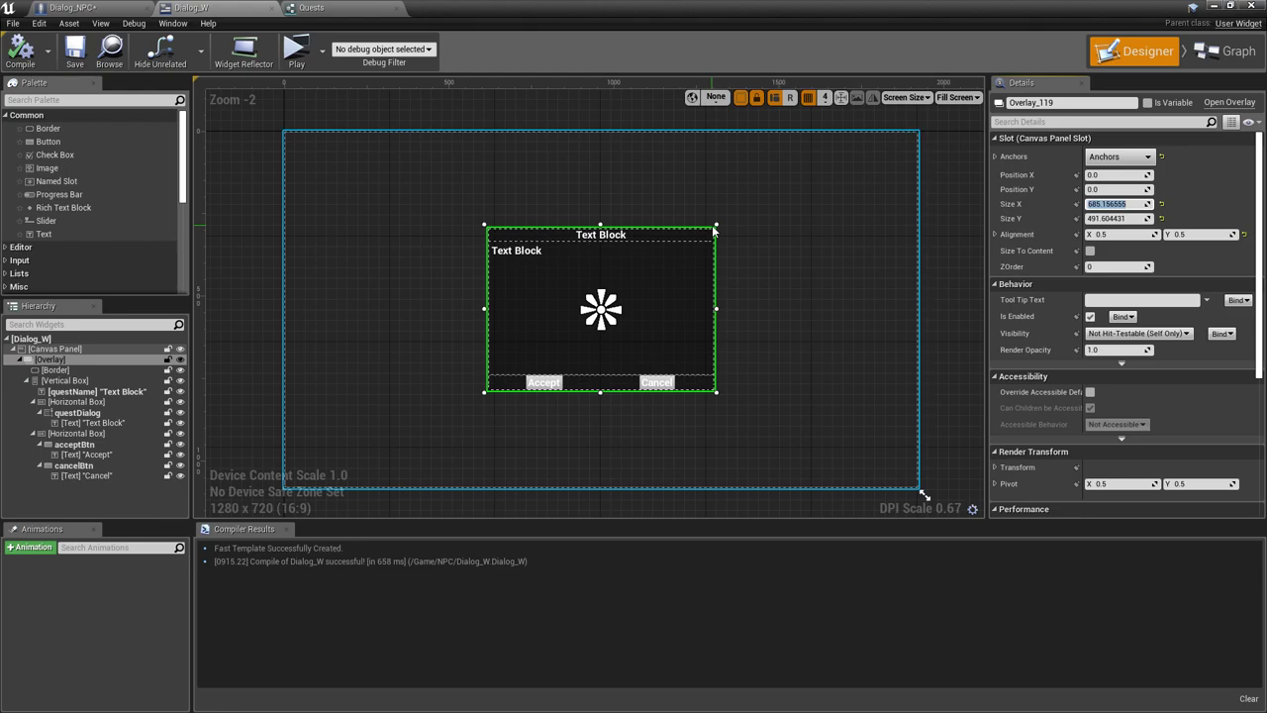
type("50")
key("Tab")
type("5")
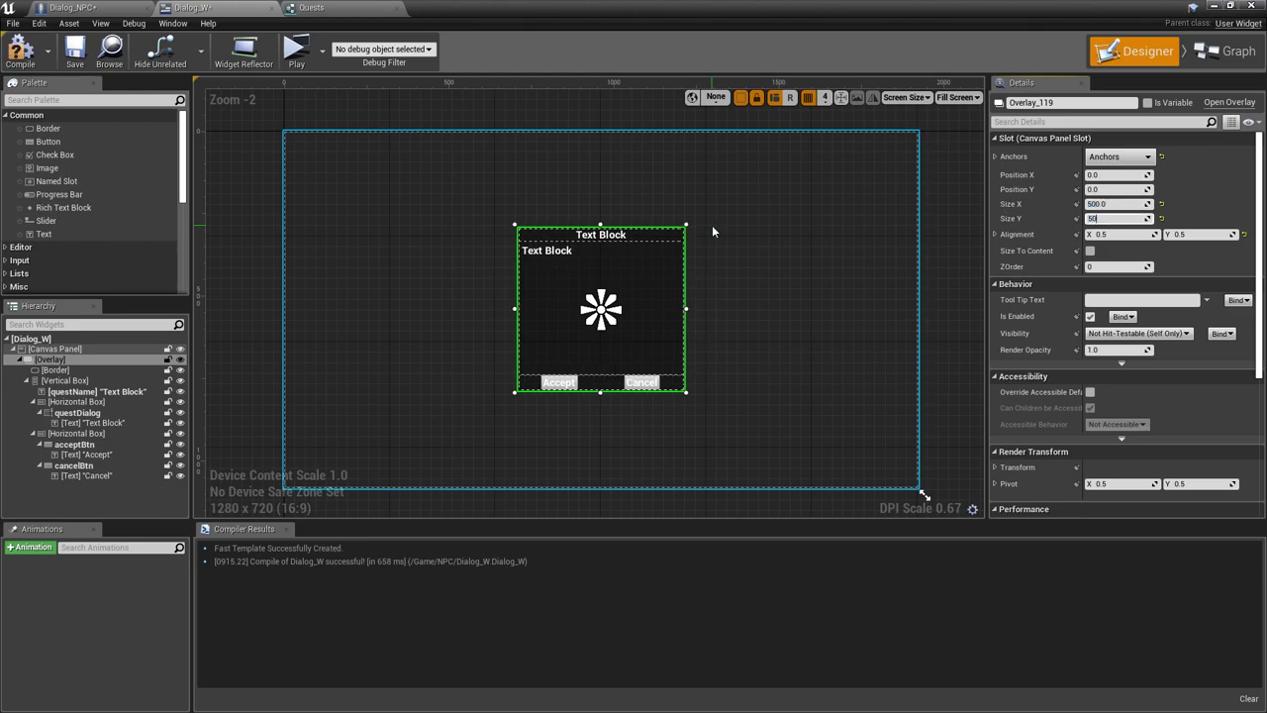
type("0")
key("Tab")
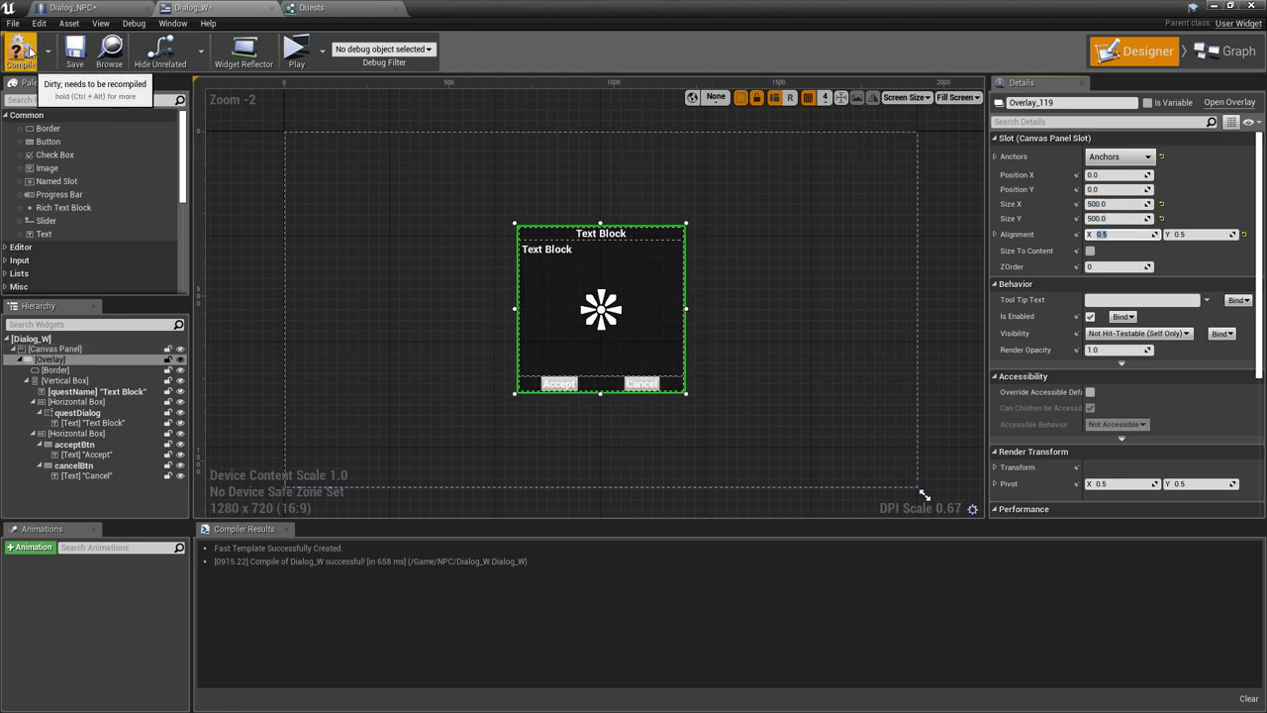
left_click(75, 51)
left_click(69, 8)
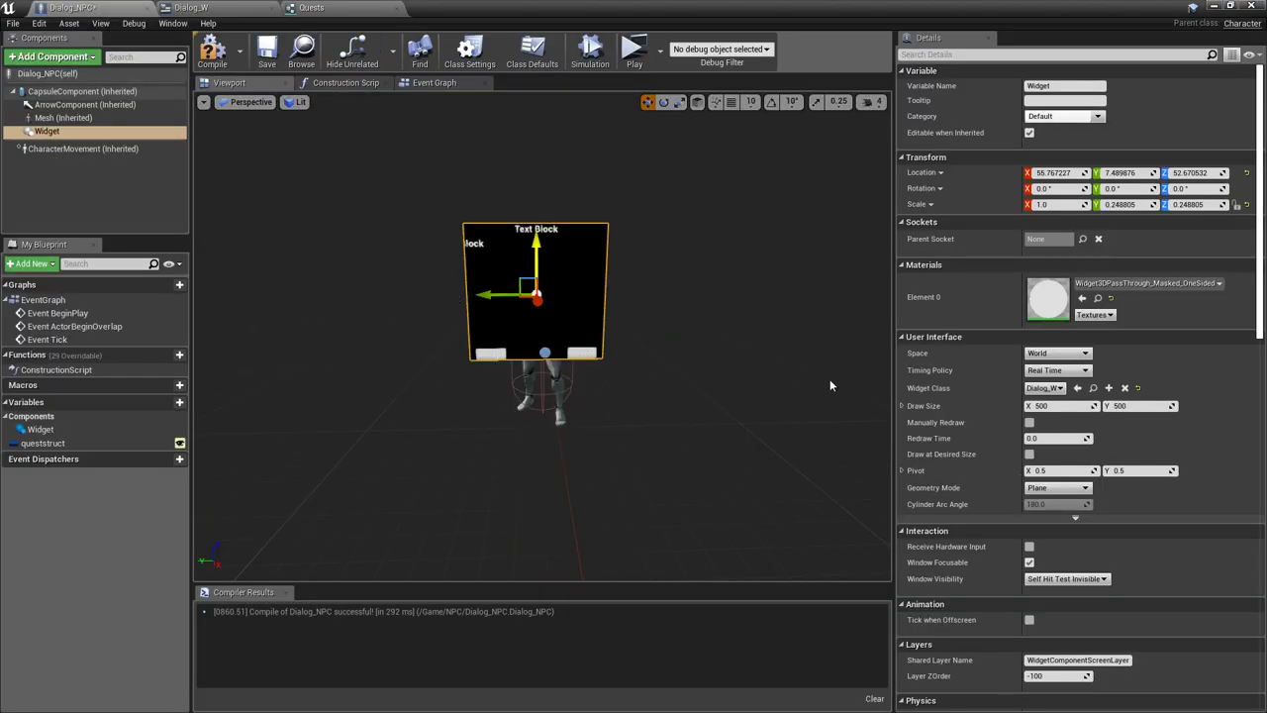
Check that the NPC Widget component's draw size is 500 × 500
left_click(902, 406)
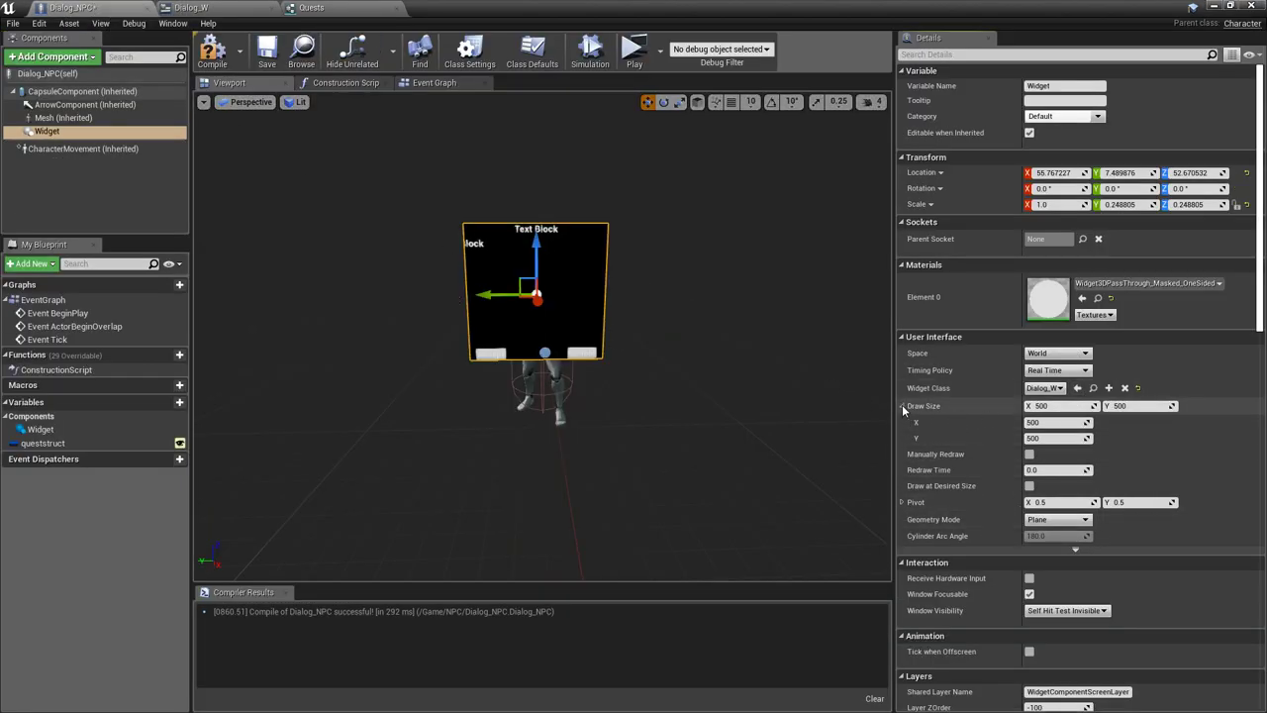
left_click(902, 406)
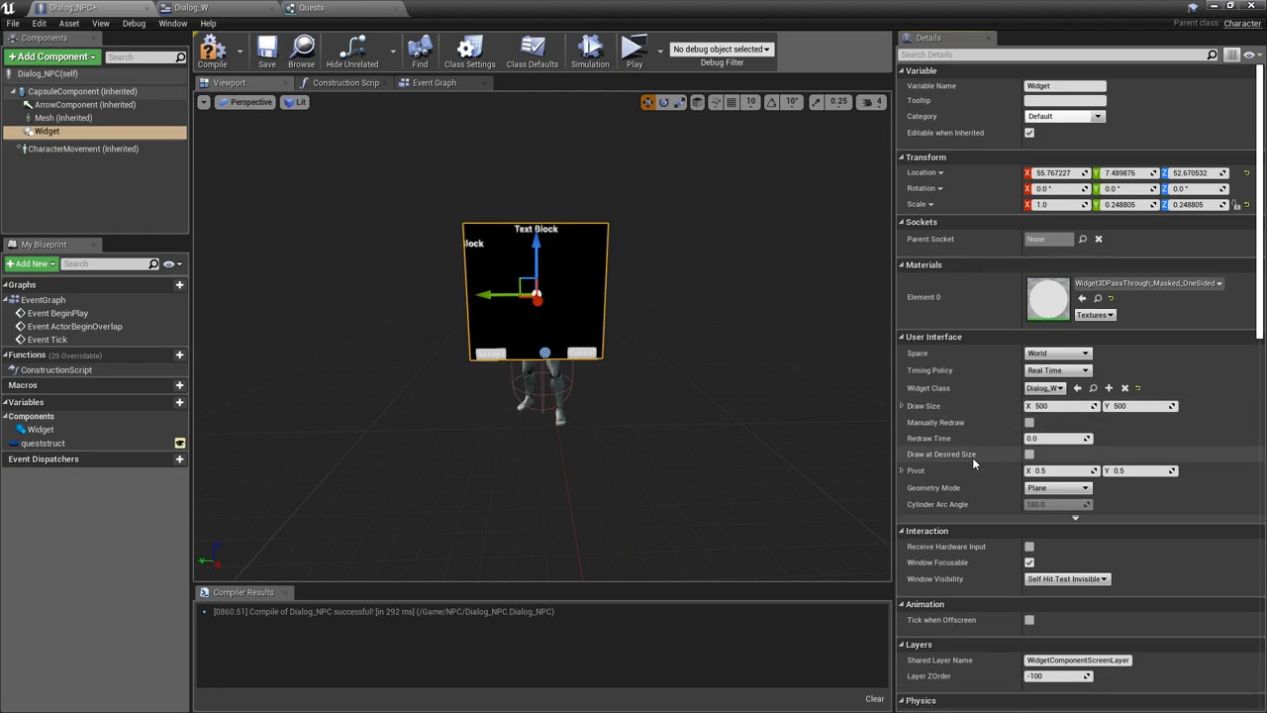
scroll(542, 297, "up", 3)
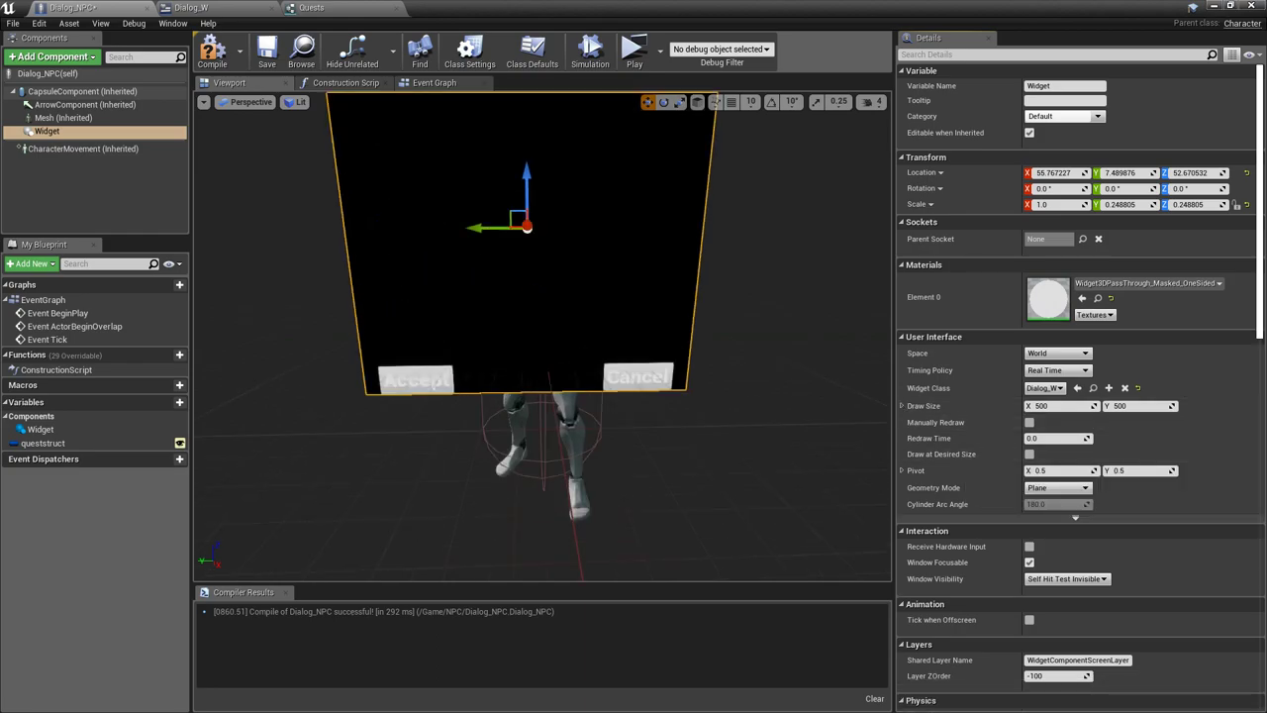
scroll(542, 297, "down", 2)
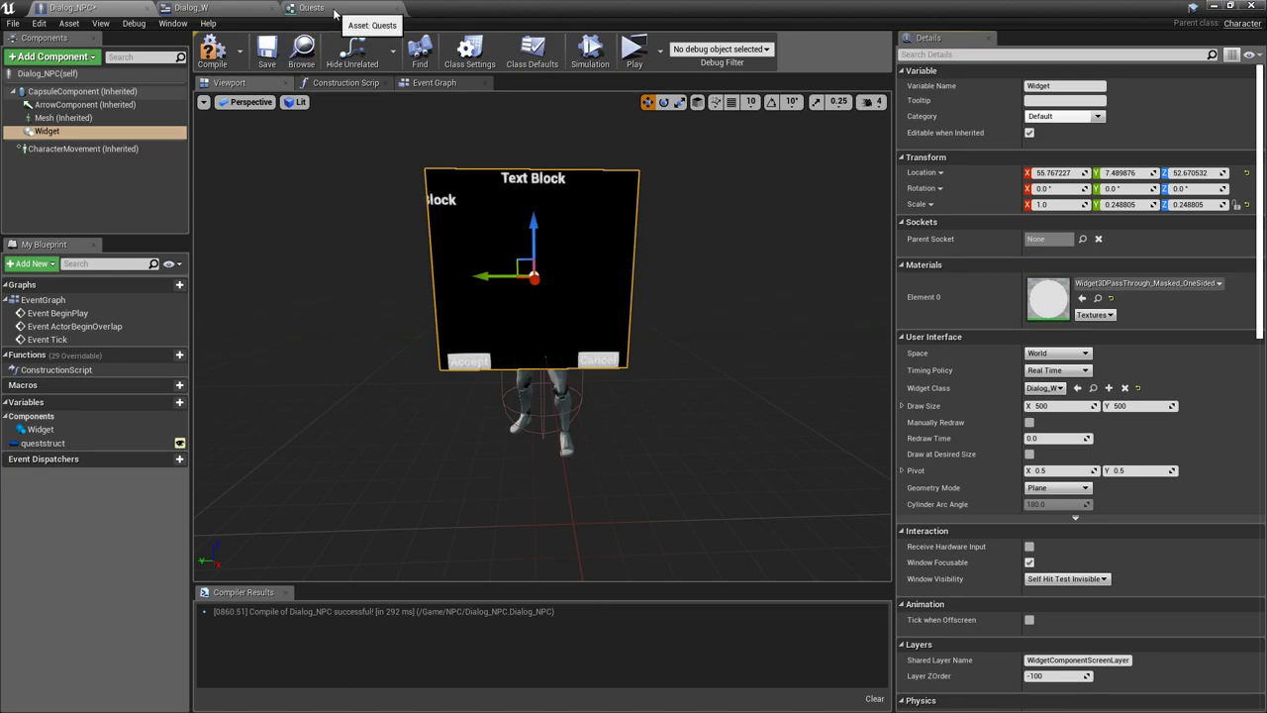
left_click(335, 11)
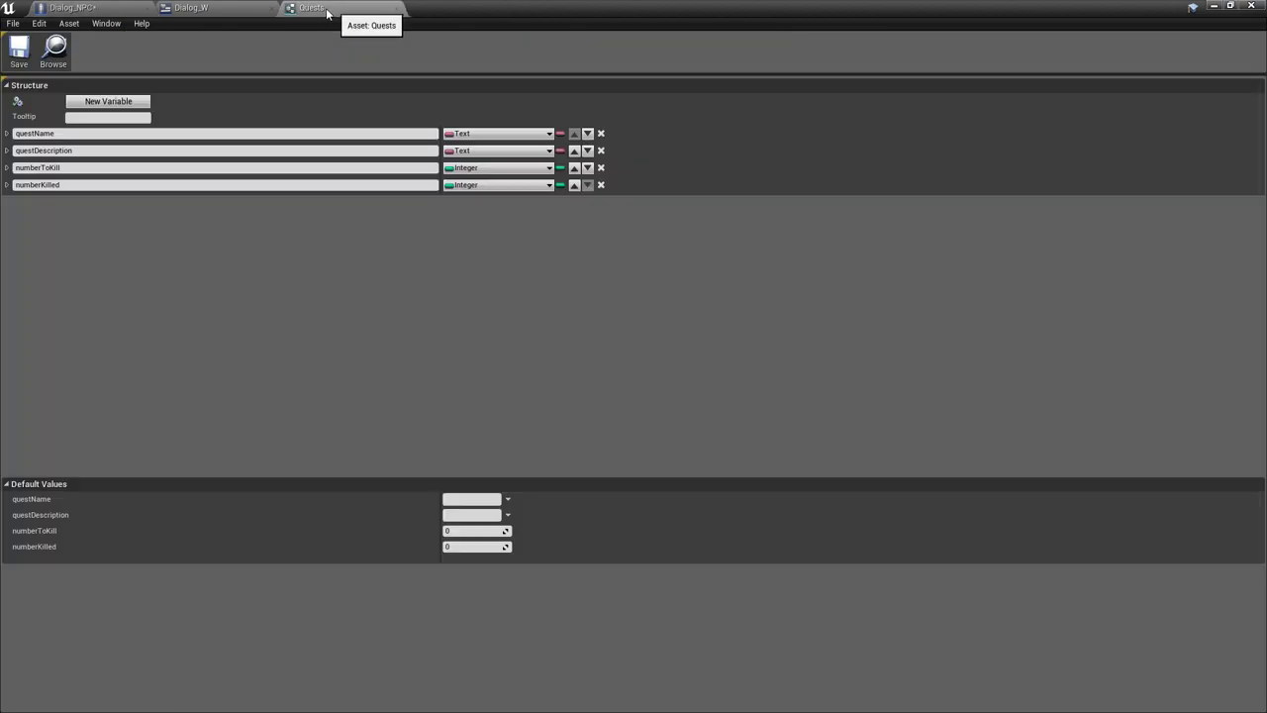
Inspect the Border, Overlay and Vertical Box in Dialog_W's hierarchy
left_click(193, 8)
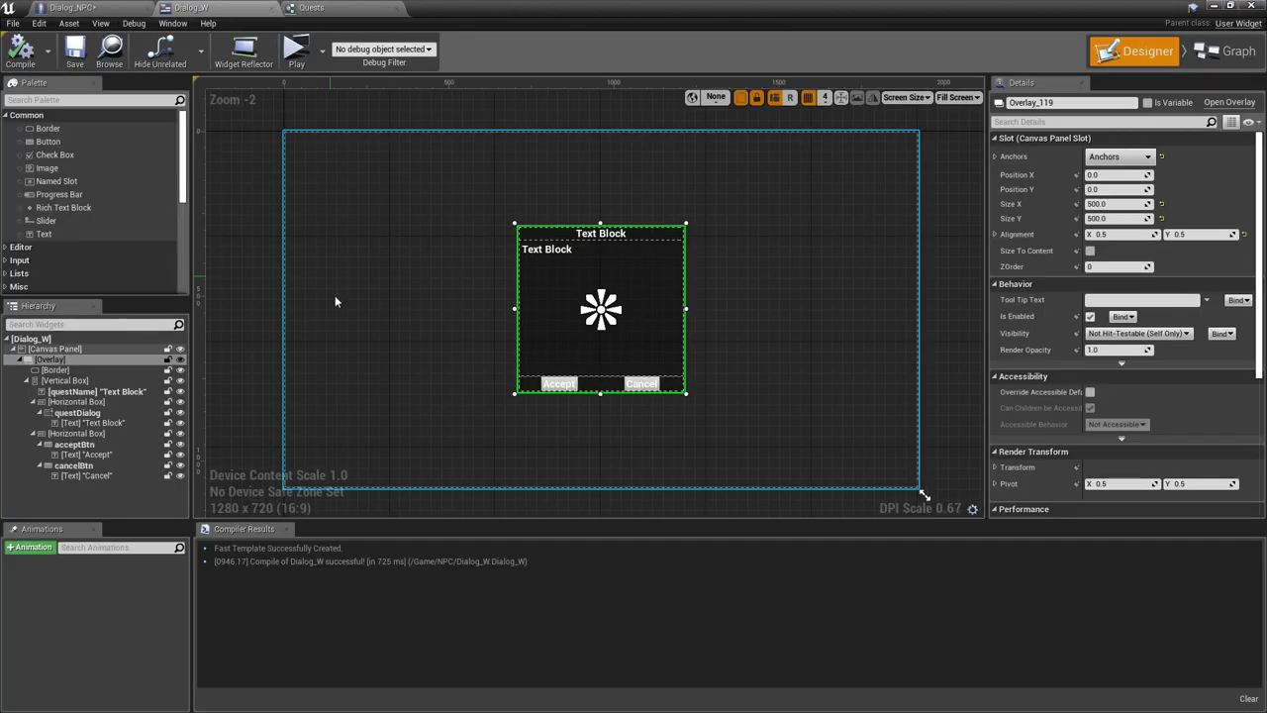
left_click(91, 369)
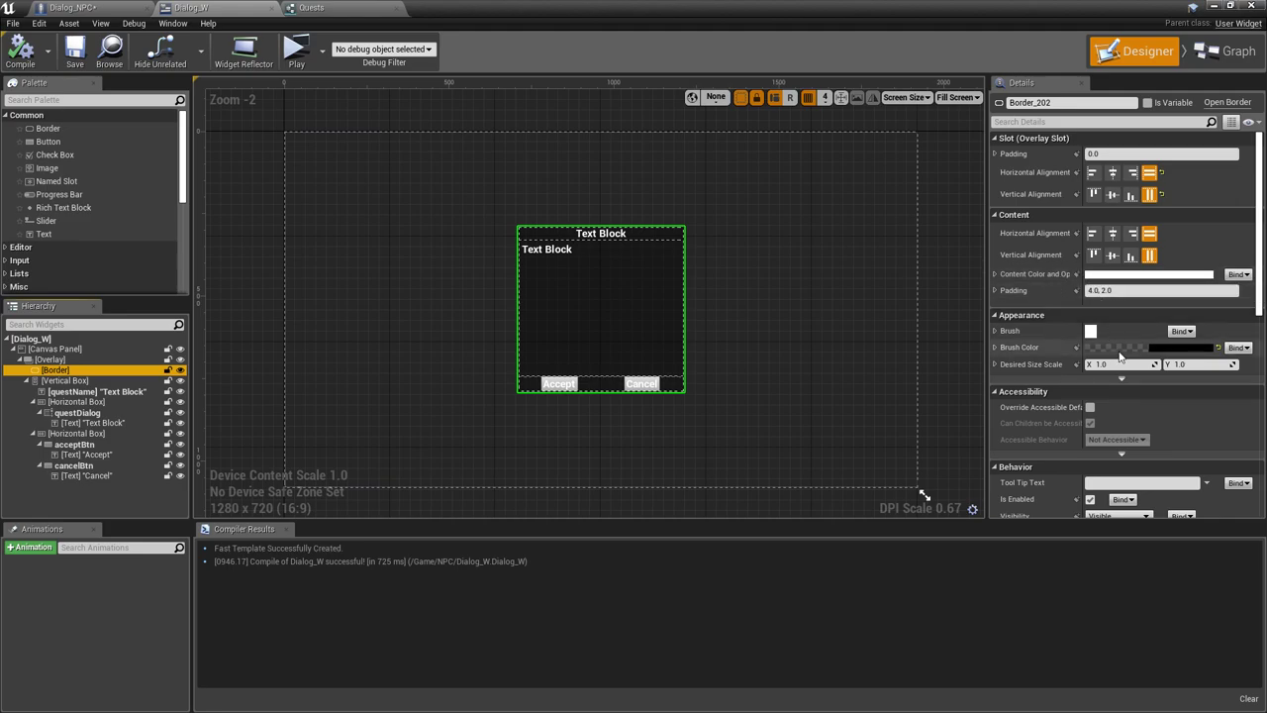
left_click(52, 358)
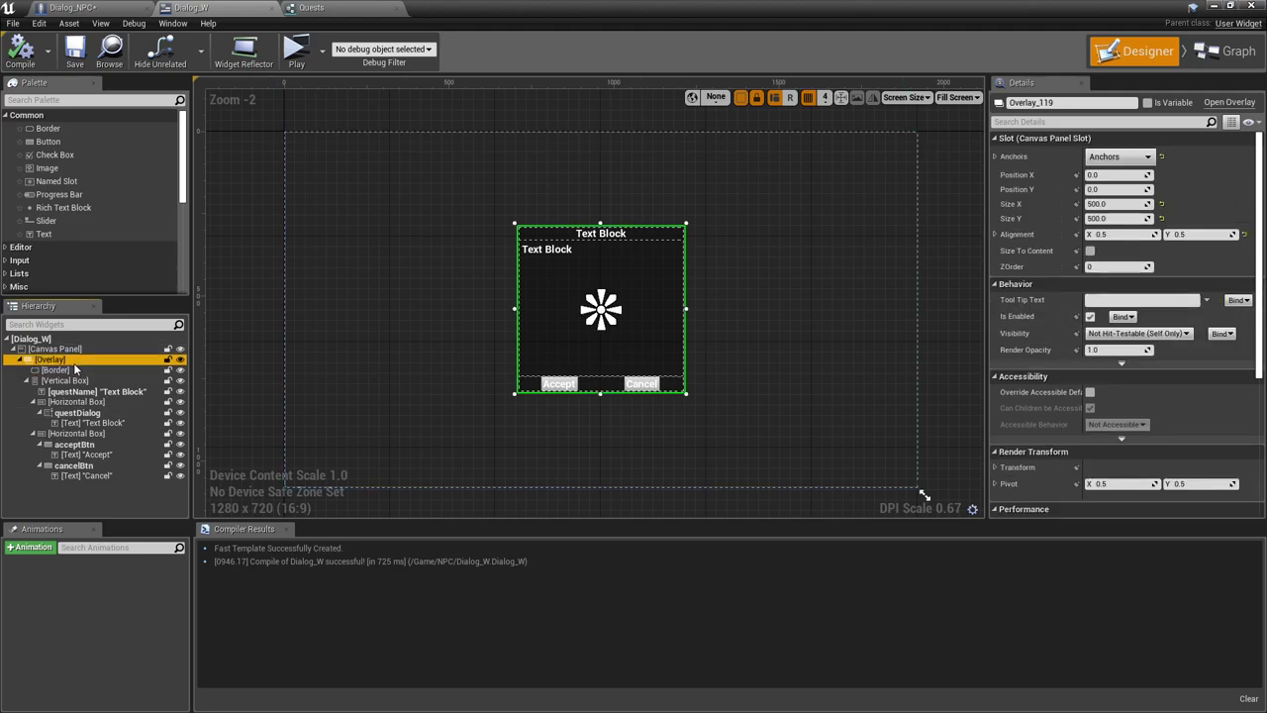
left_click(64, 381)
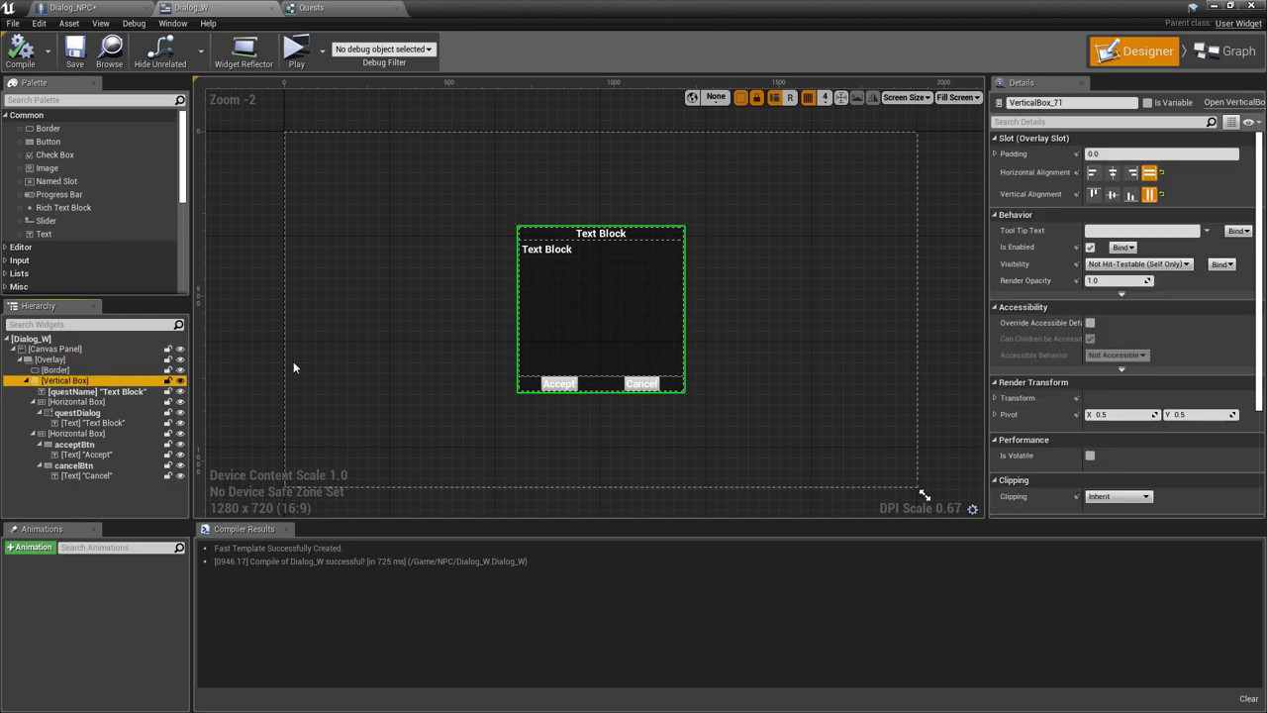
left_click(55, 361)
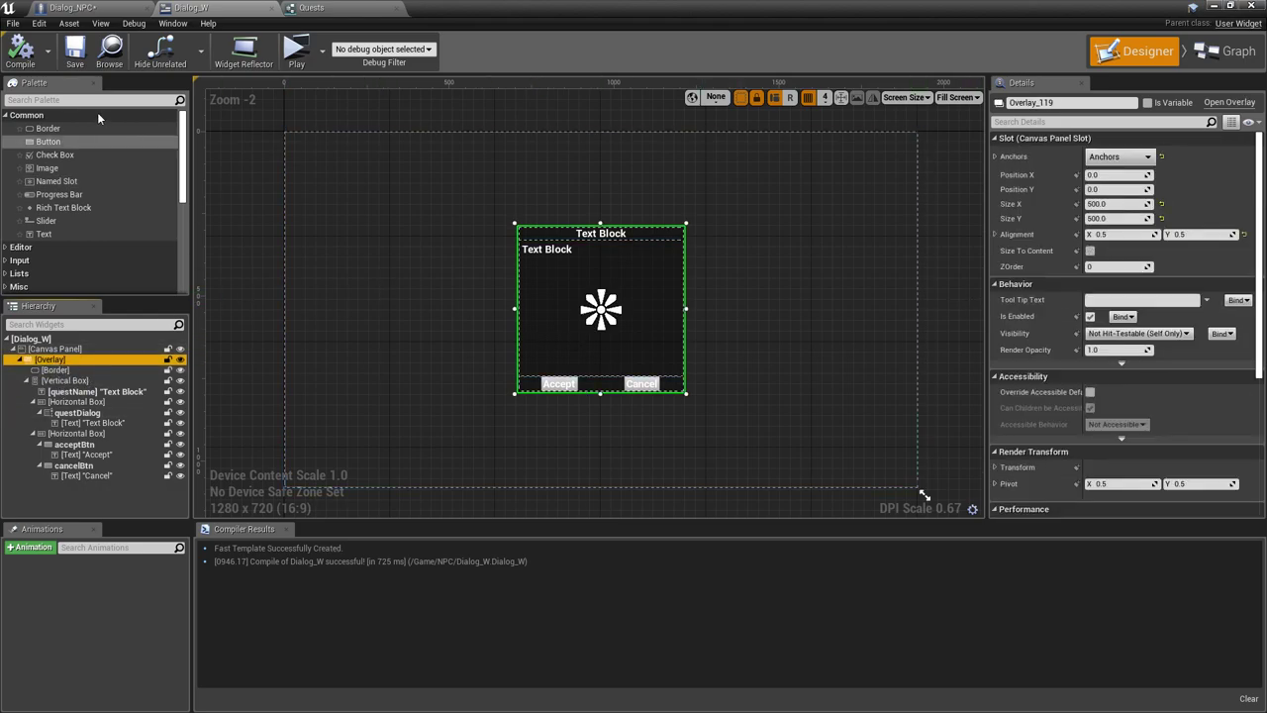
left_click(312, 8)
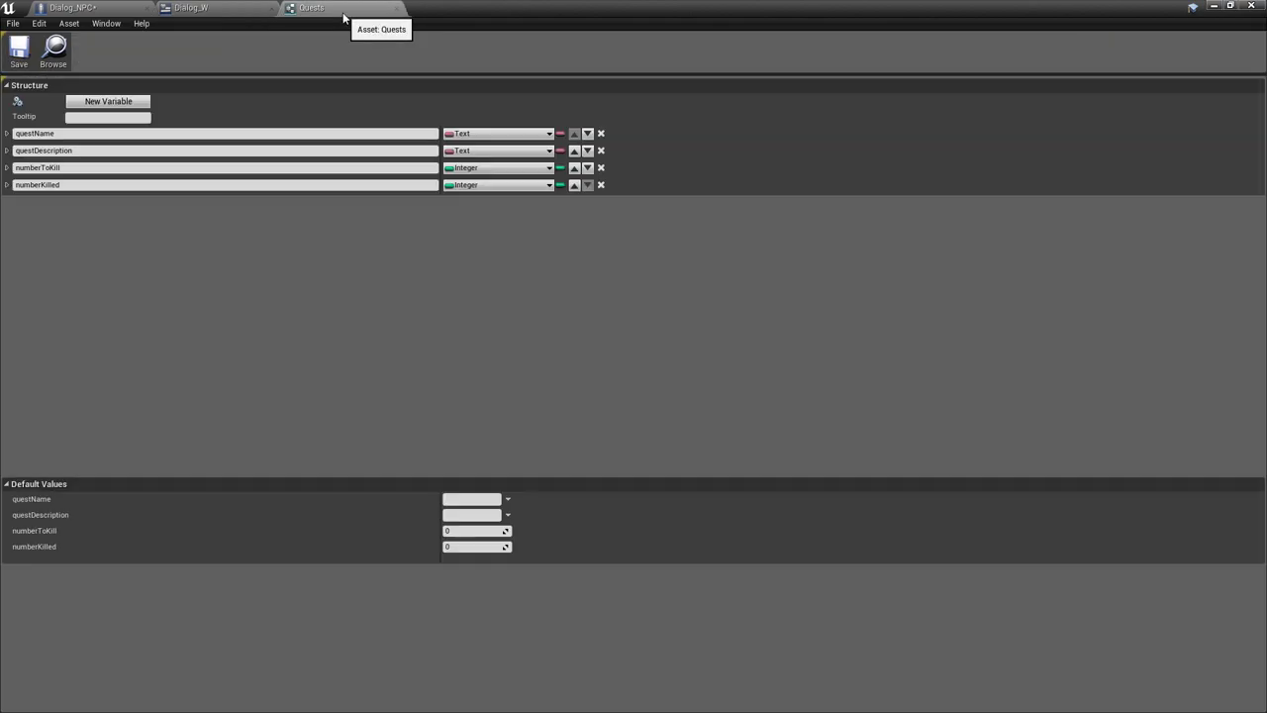
left_click(222, 9)
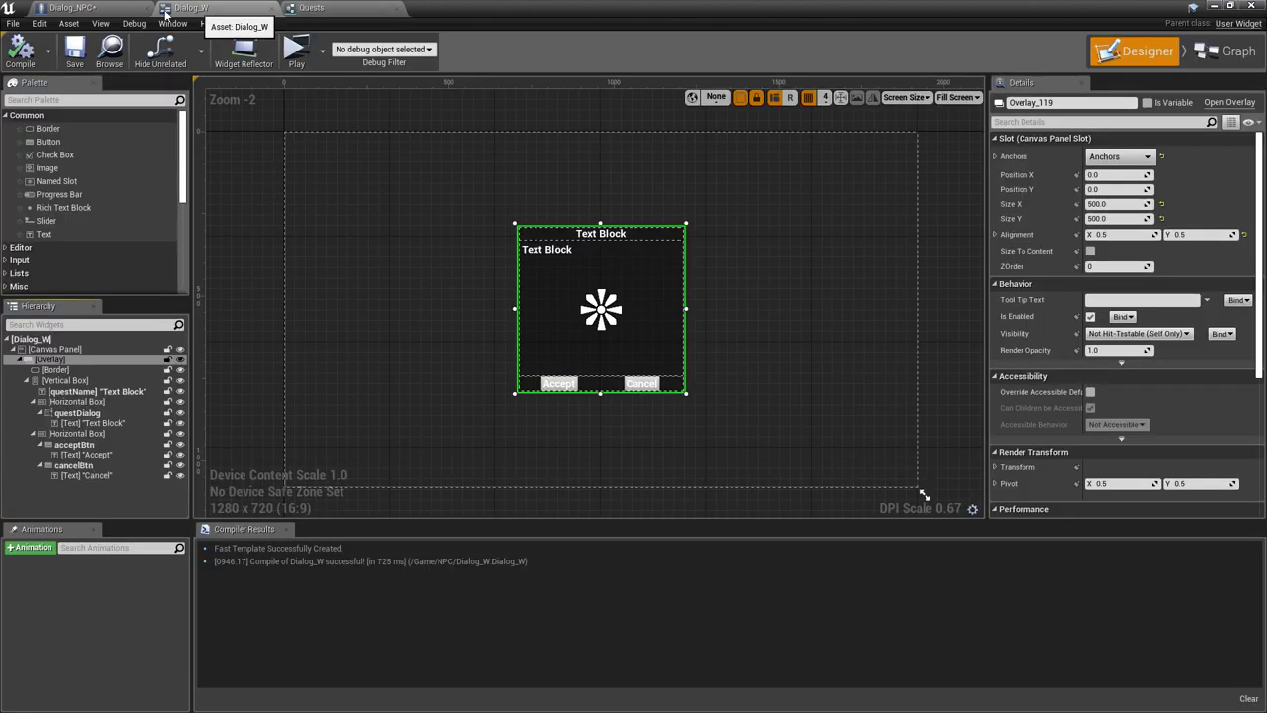
Recompile and save Dialog_NPC, glance at its Event Graph, then return to the viewport
left_click(107, 11)
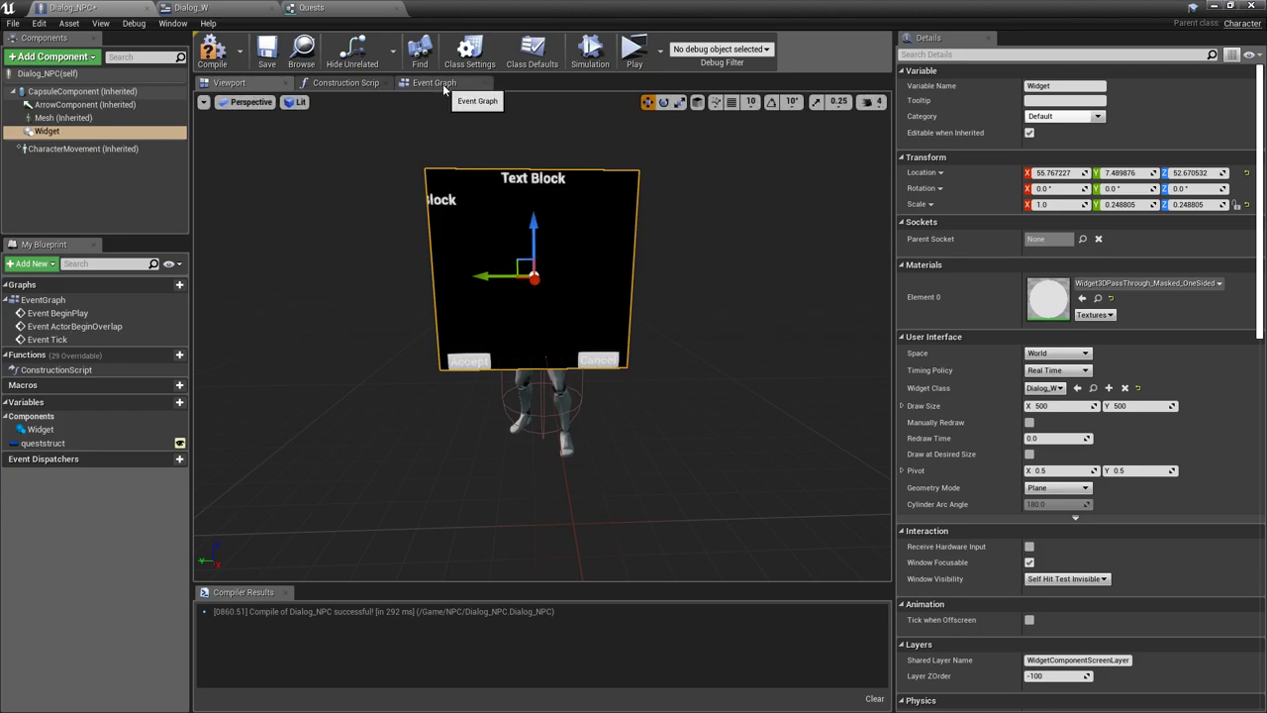
left_click(212, 49)
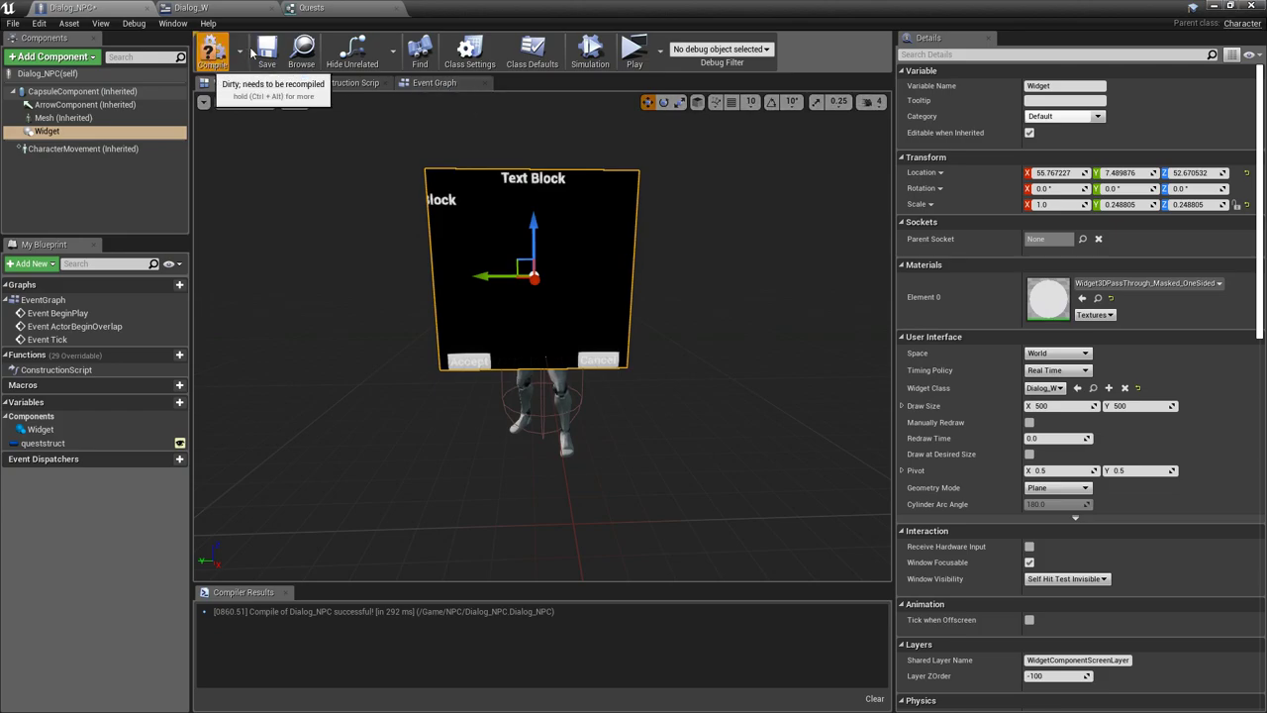
left_click(268, 50)
left_click(434, 83)
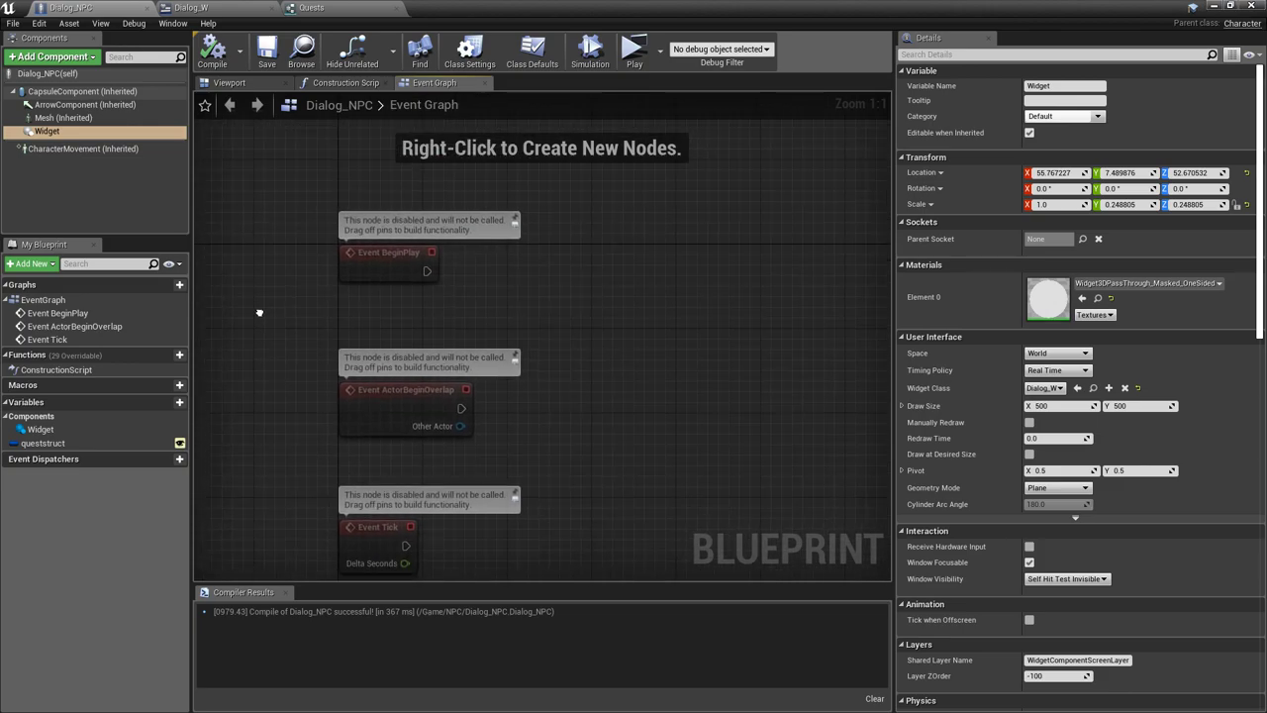
left_click(230, 83)
left_click(84, 59)
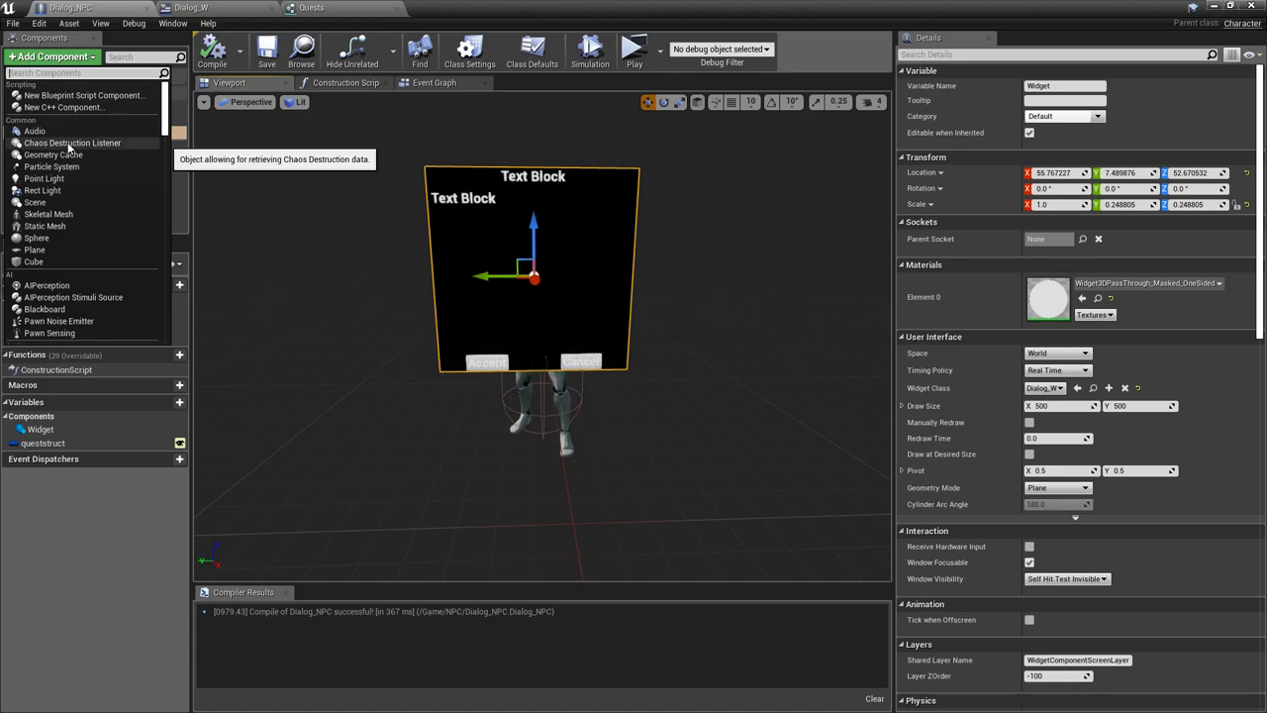
Add a Box component beside Widget and give it an On Component Begin Overlap event
type("box")
key("Return")
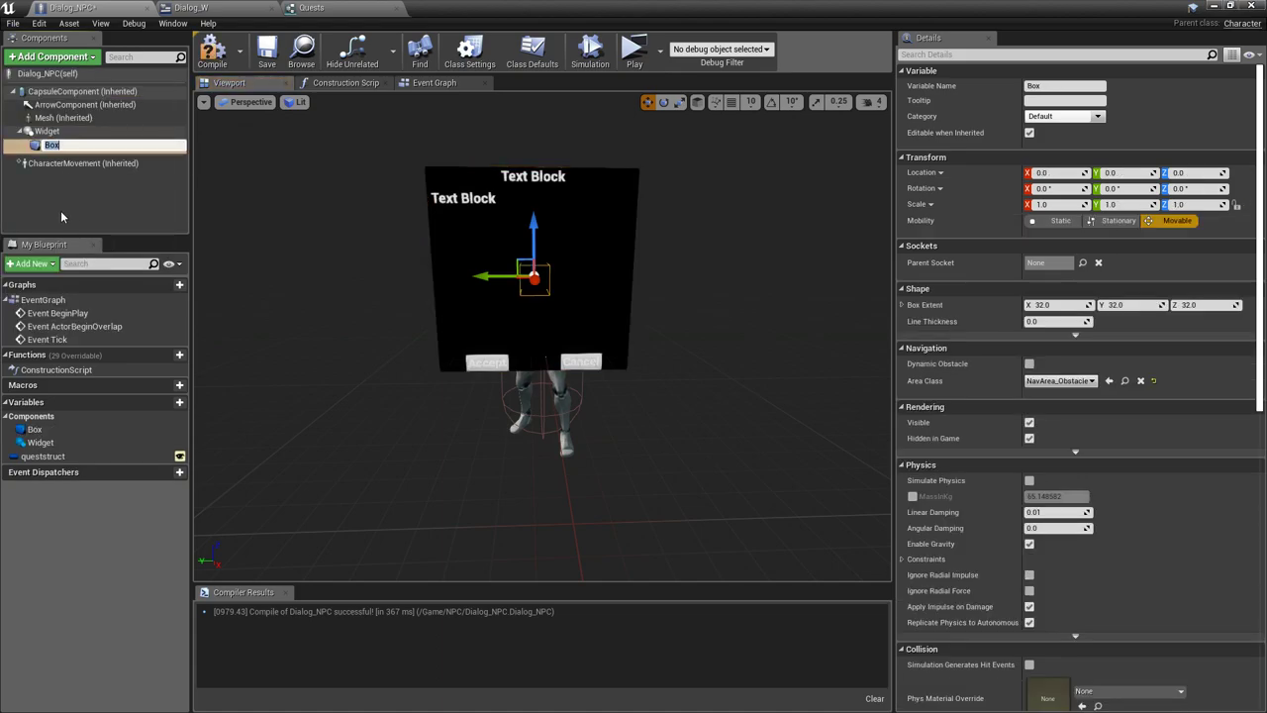
left_click_drag(49, 145, 56, 140)
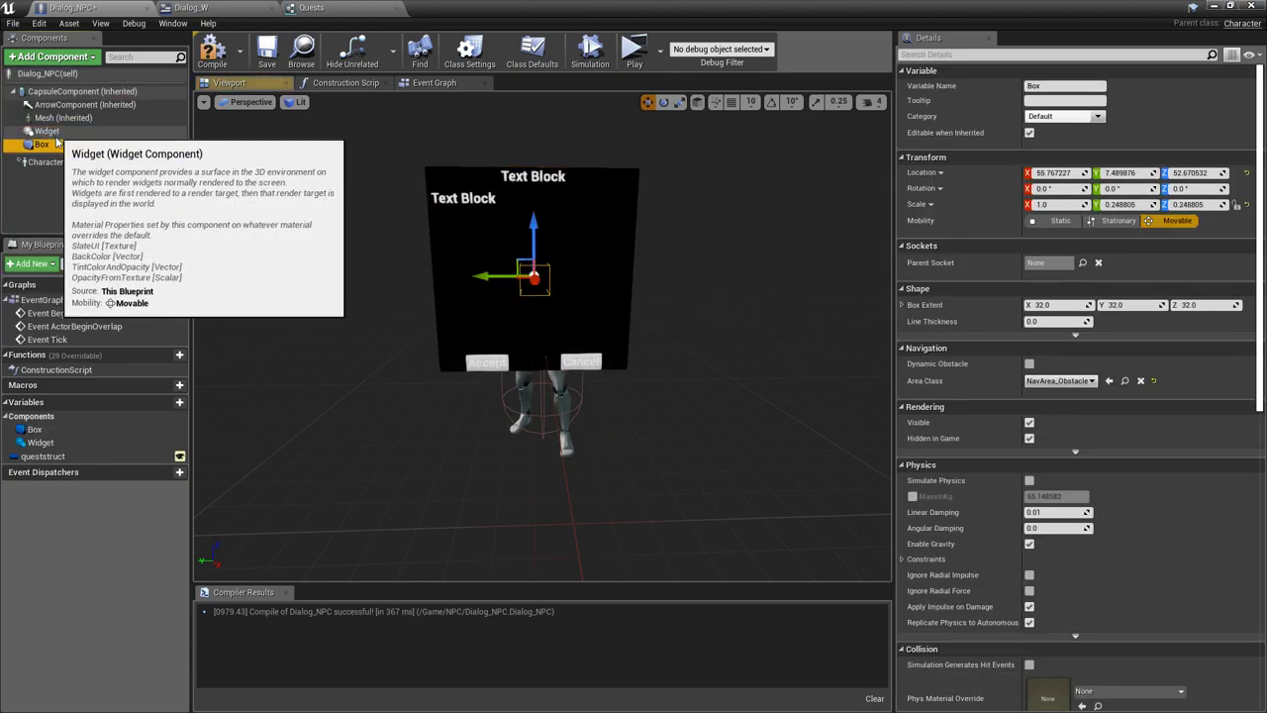
scroll(1156, 526, "down", 3)
scroll(1156, 527, "down", 5)
scroll(1156, 527, "down", 3)
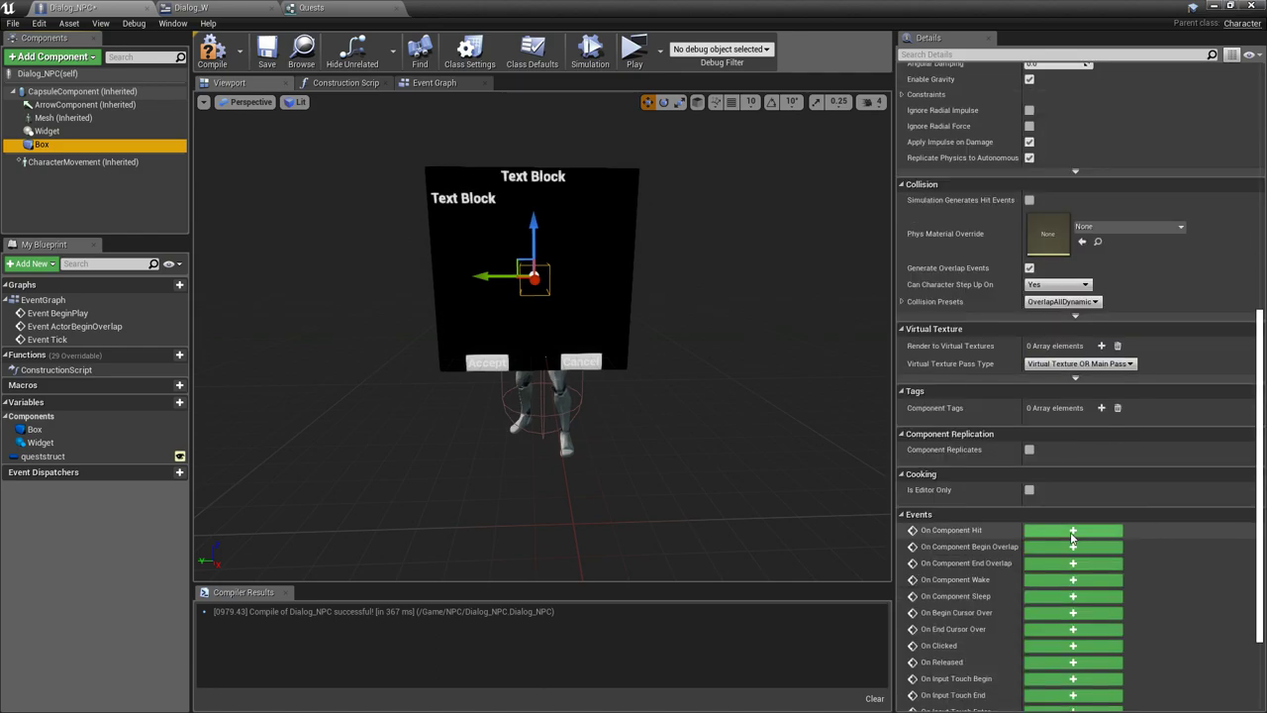
left_click(1074, 543)
Set the Widget component's Space to Screen
left_click(45, 131)
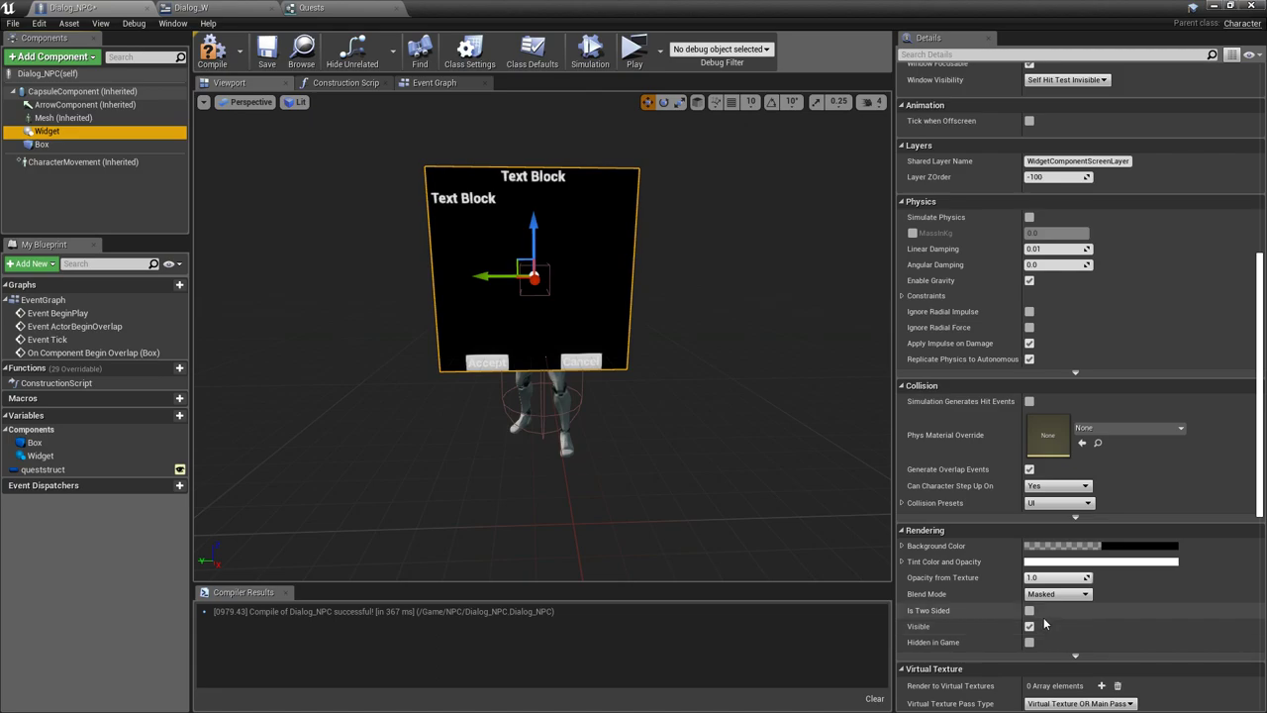
key("f")
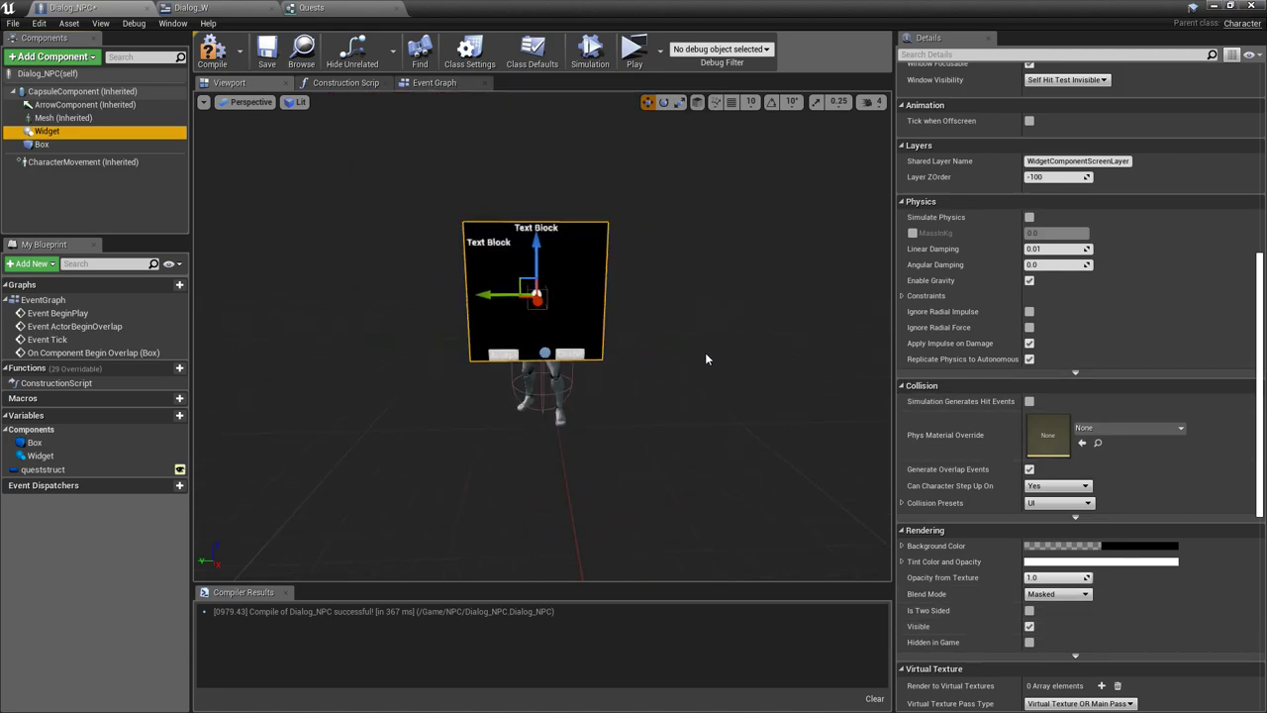
scroll(1064, 362, "up", 2)
scroll(1064, 363, "up", 3)
scroll(1064, 363, "up", 3)
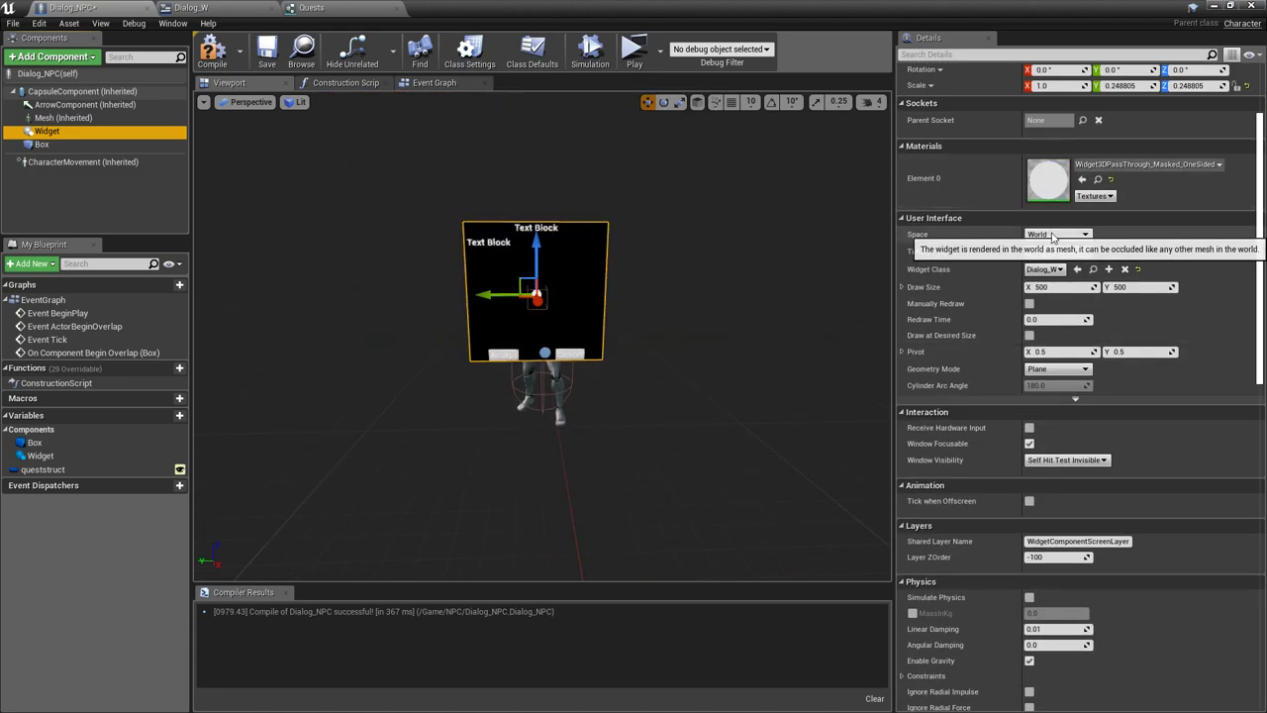
left_click(1058, 234)
left_click(1051, 259)
Untick the Widget's Visible option so it starts hidden, then compile
scroll(1218, 451, "down", 3)
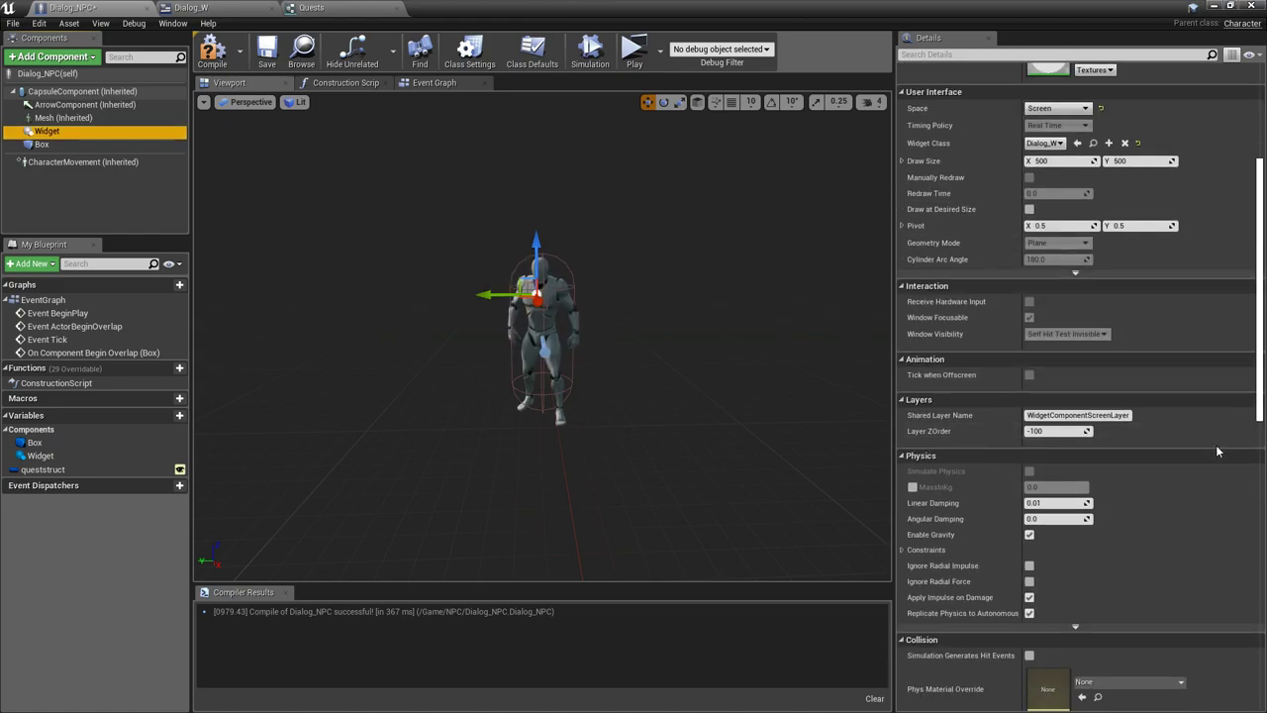
scroll(1216, 447, "down", 3)
scroll(1213, 448, "down", 3)
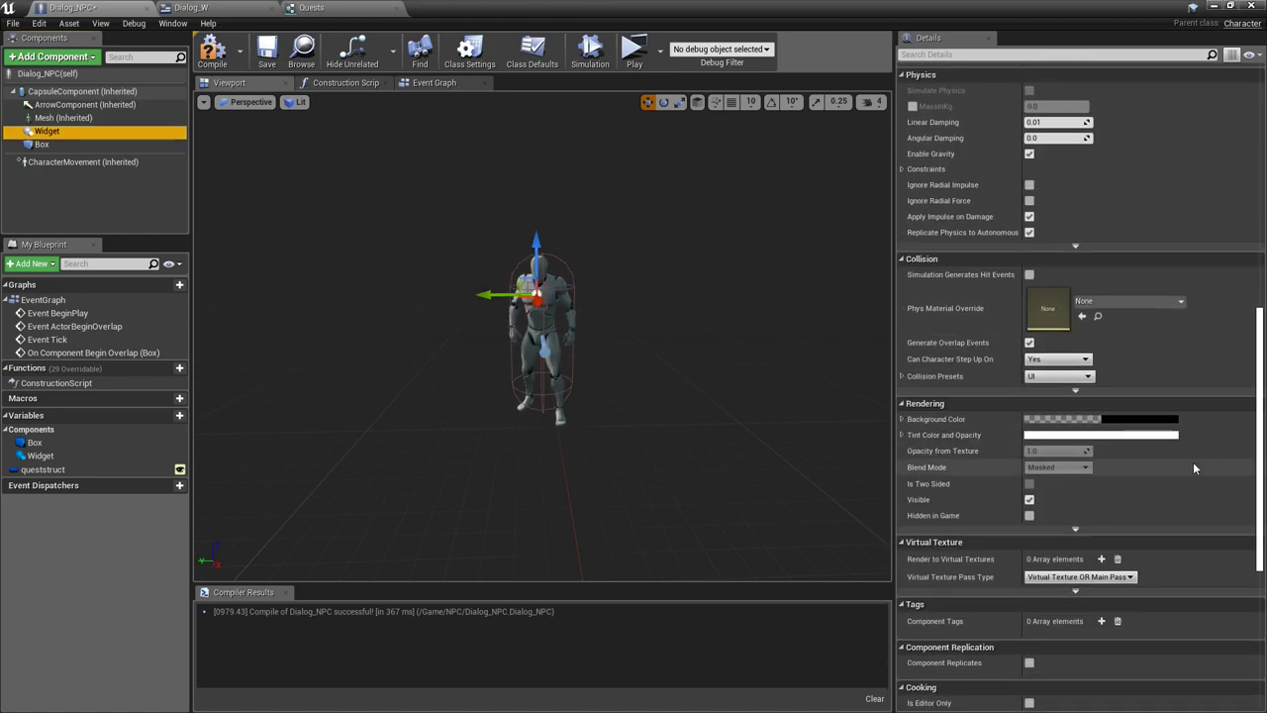
left_click(1030, 501)
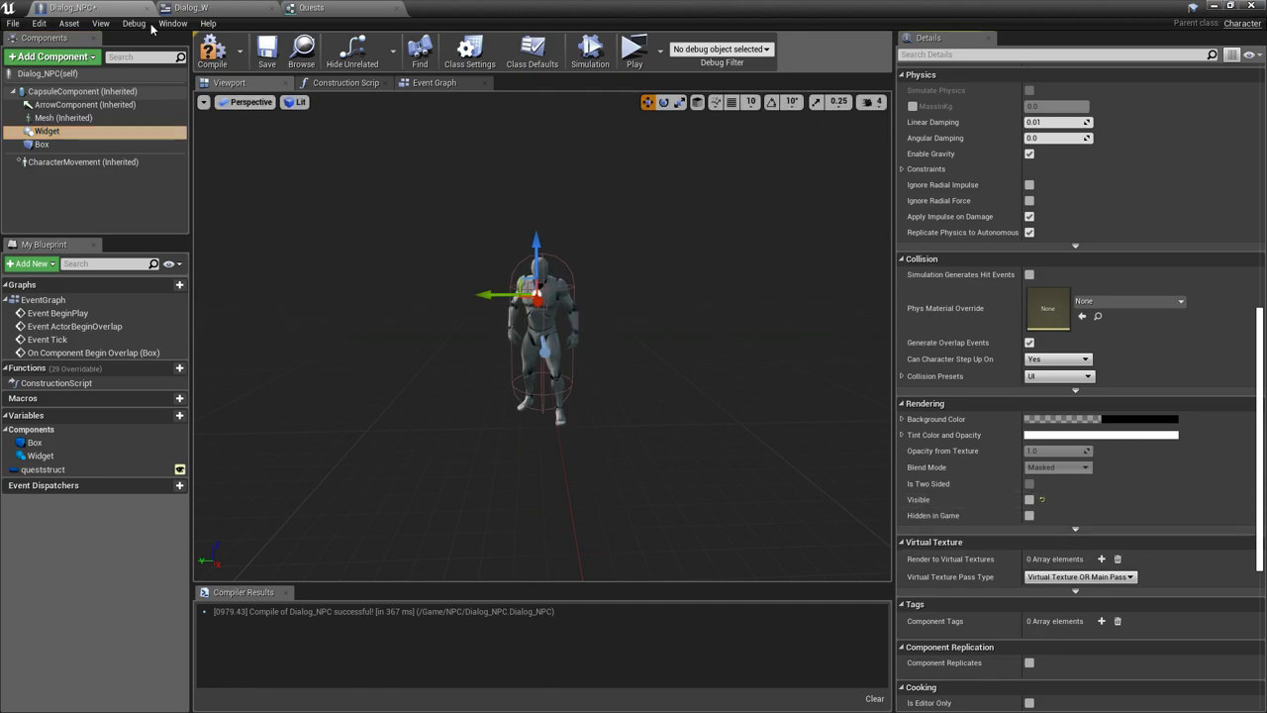
left_click(211, 54)
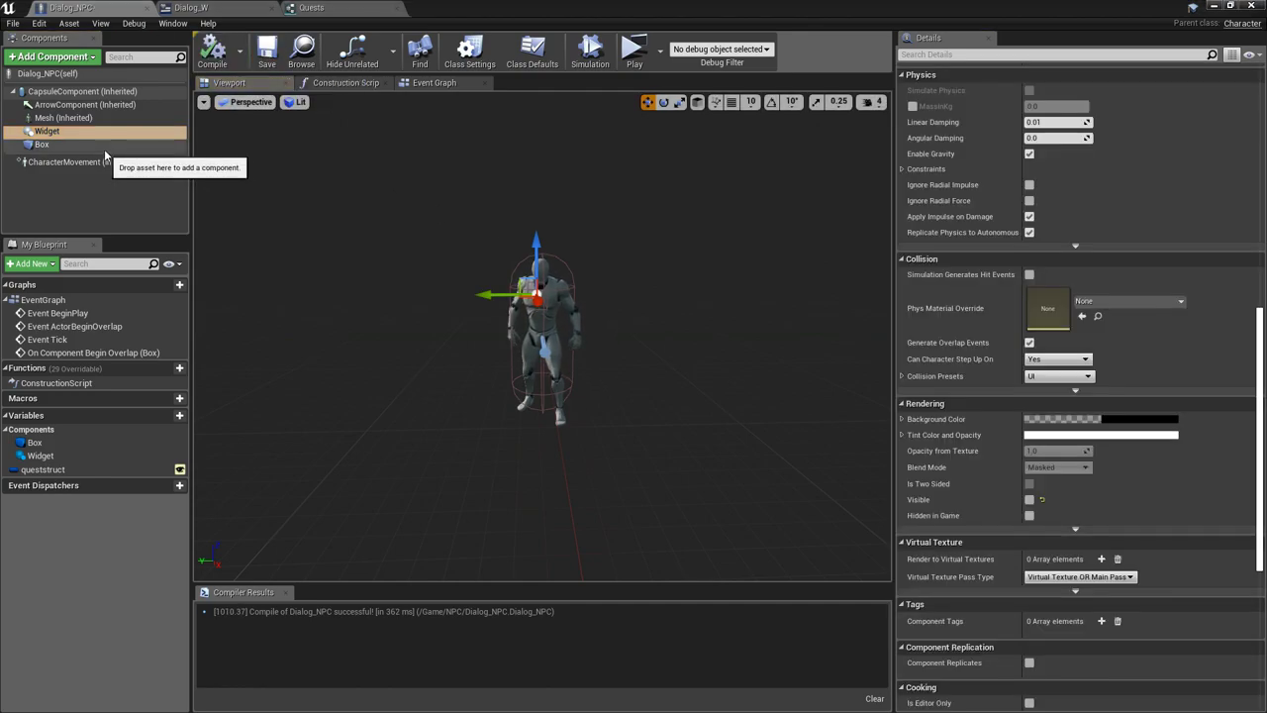
left_click(42, 145)
Cast the Box overlap's Other Actor to ThirdPersonCharacter with a Cast To node
left_click(433, 83)
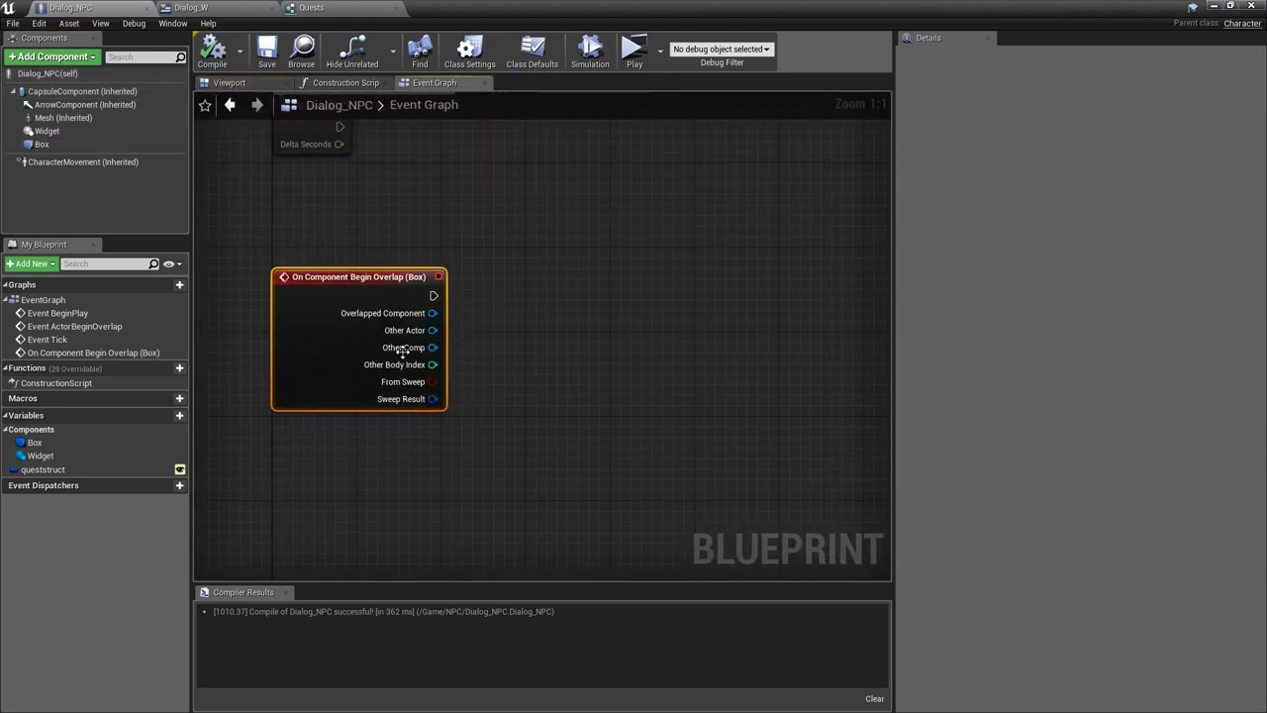
left_click_drag(432, 330, 491, 318)
type("ca")
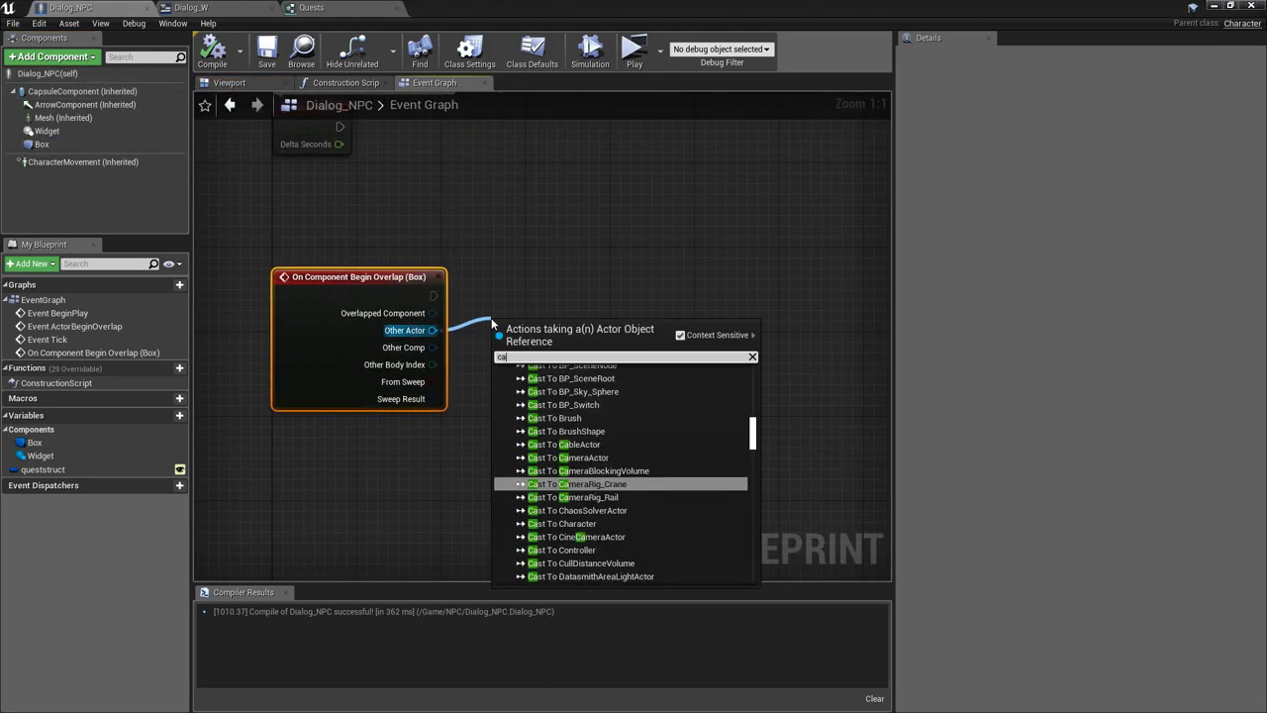
type("st third")
key("Return")
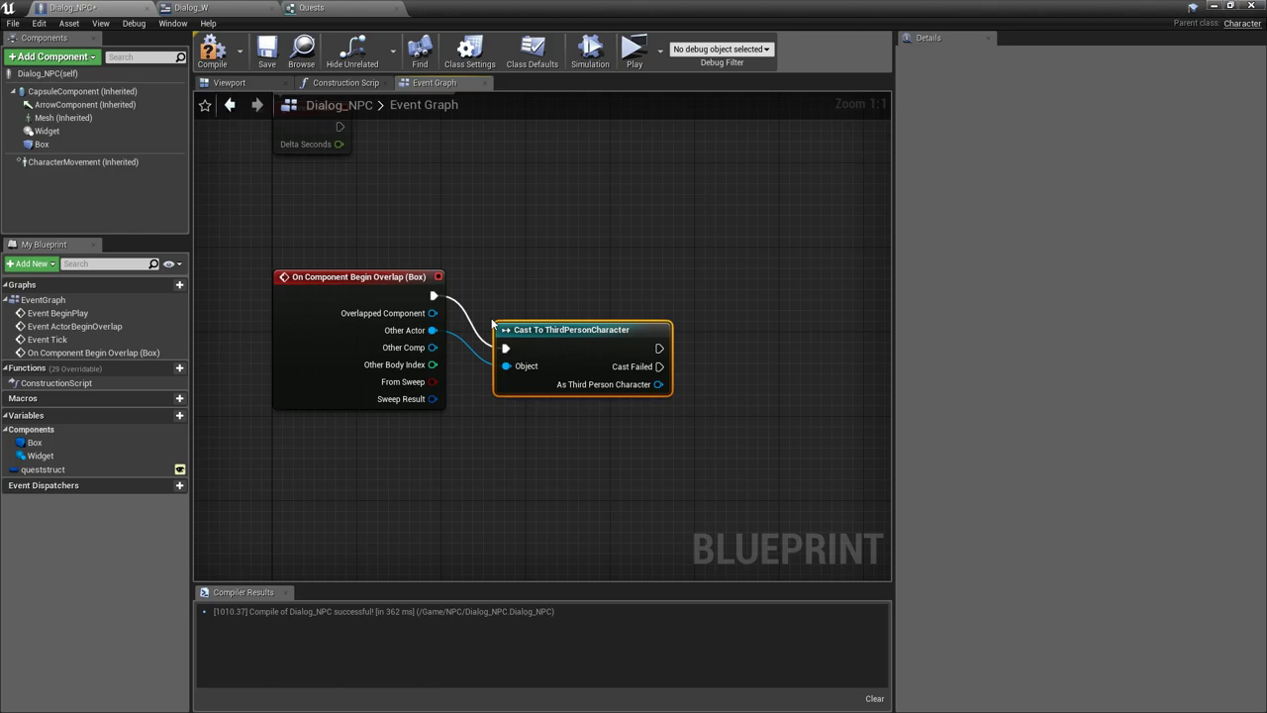
left_click_drag(516, 326, 526, 289)
Place a Widget component reference in the graph beside the cast node
right_click_drag(579, 444, 384, 454)
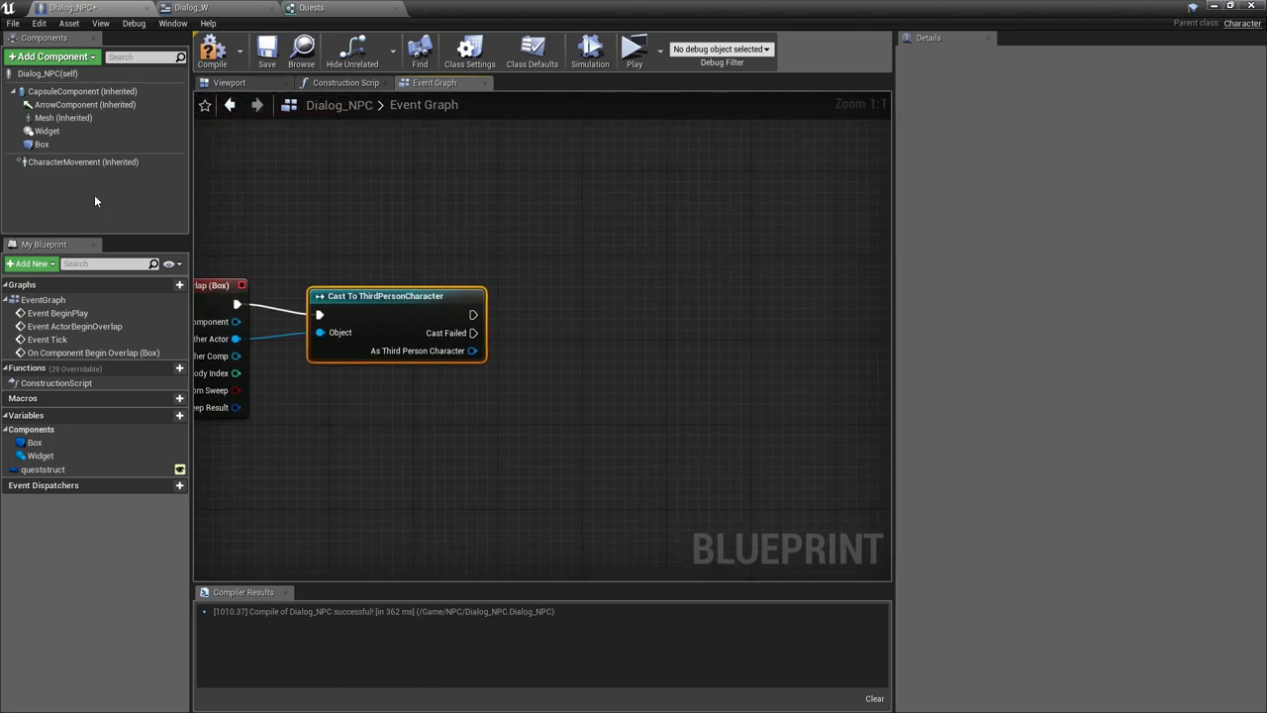
mouse_move(46, 131)
left_mouse_down()
mouse_move(314, 351)
mouse_move(426, 410)
mouse_move(521, 372)
left_mouse_up()
left_click(450, 414)
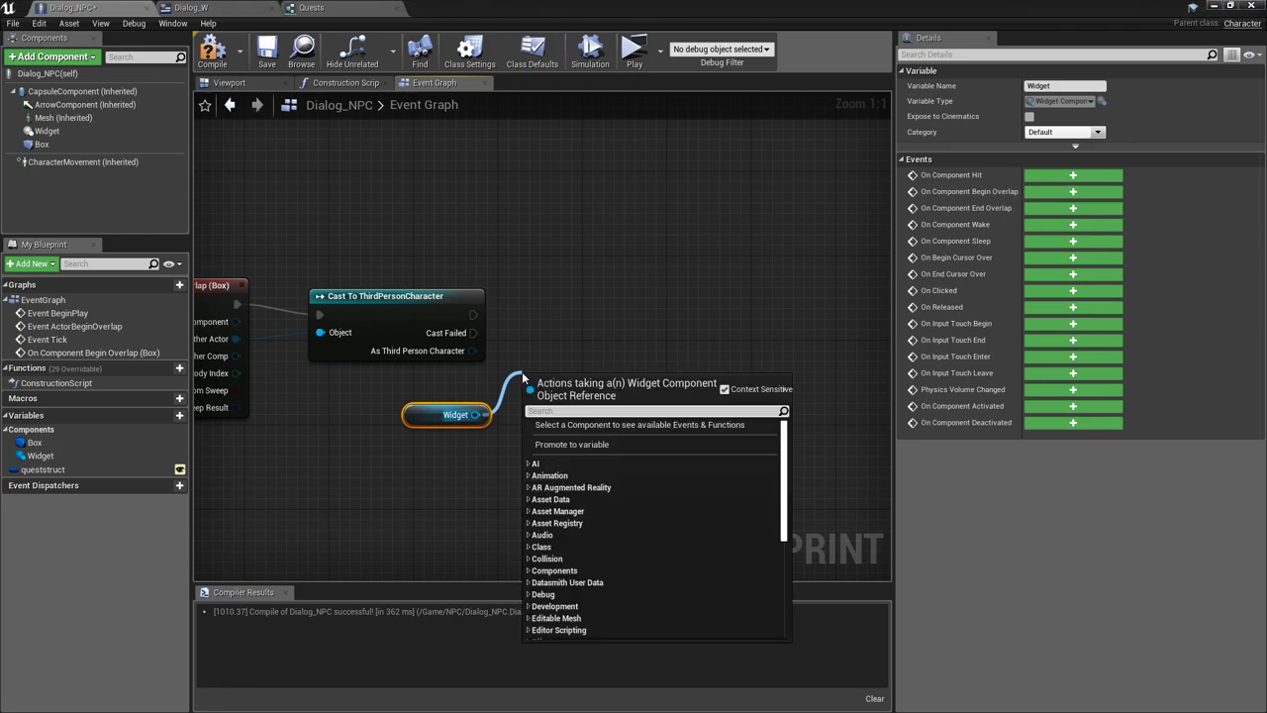
Add a Set Visibility node on Widget, run after the successful ThirdPersonCharacter cast
type("set visibility")
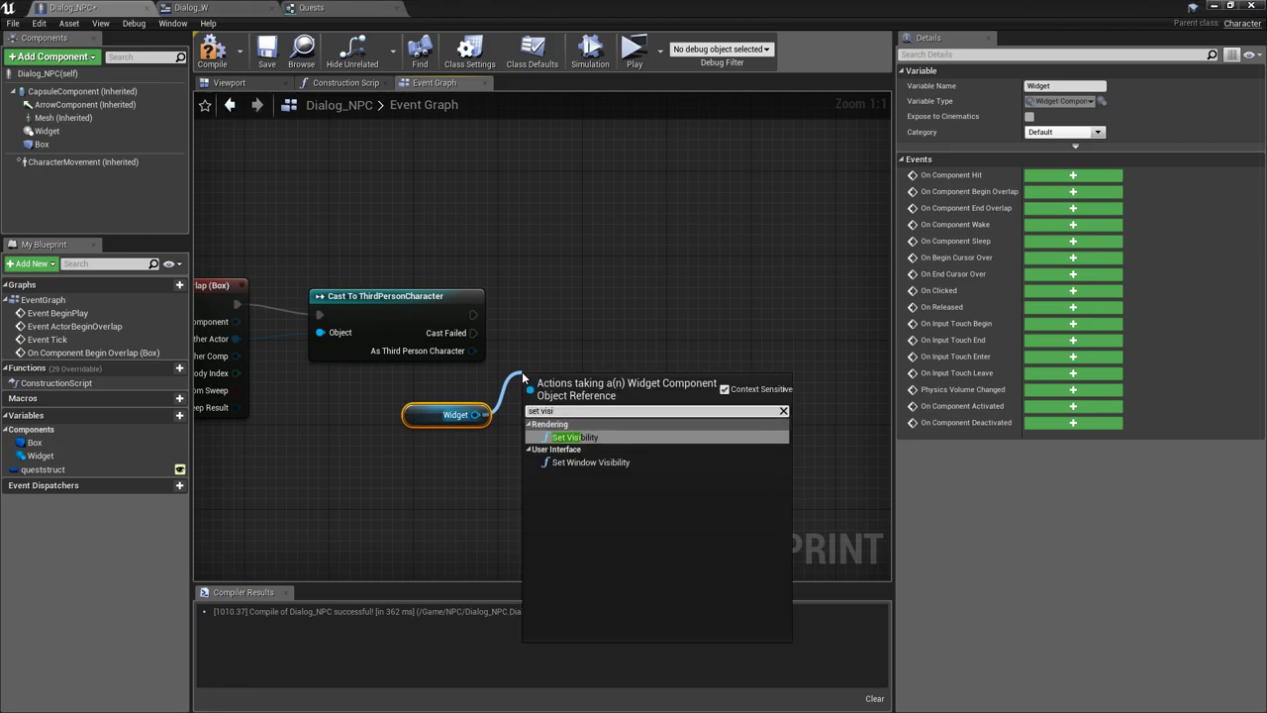
key("Return")
mouse_move(532, 407)
left_mouse_down()
mouse_move(636, 355)
mouse_move(474, 315)
left_mouse_up()
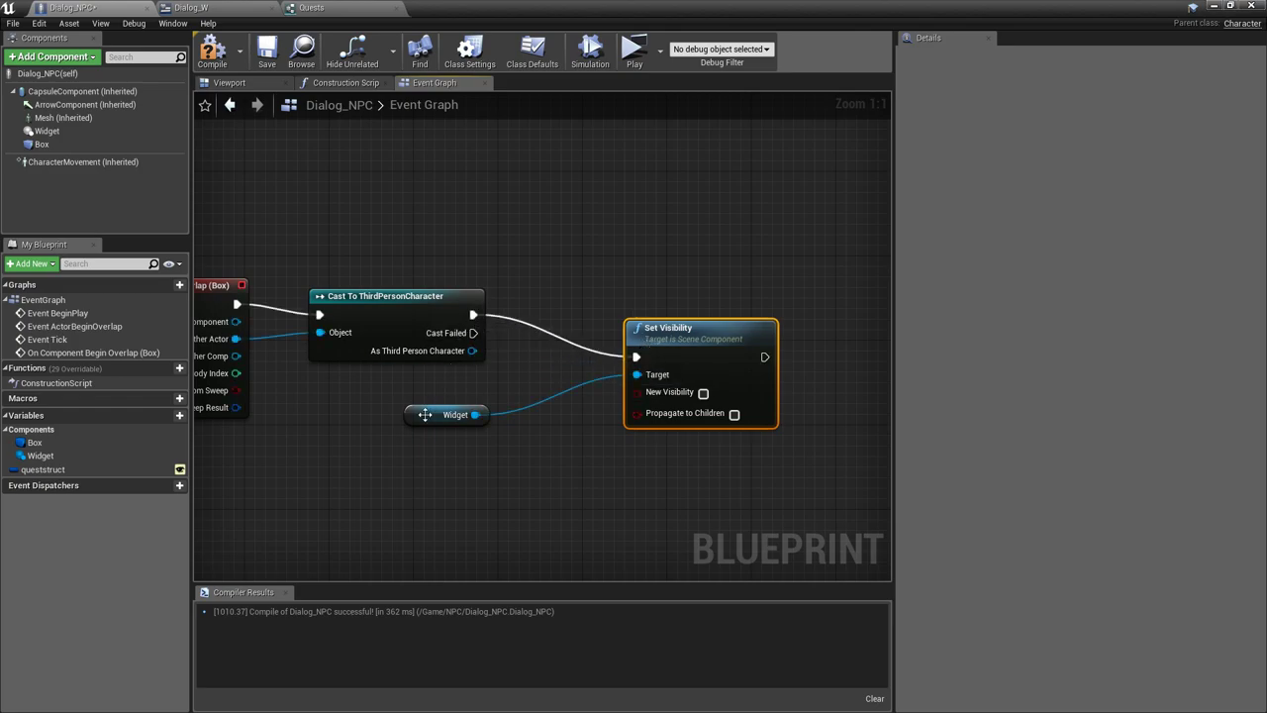
left_click_drag(428, 414, 406, 404)
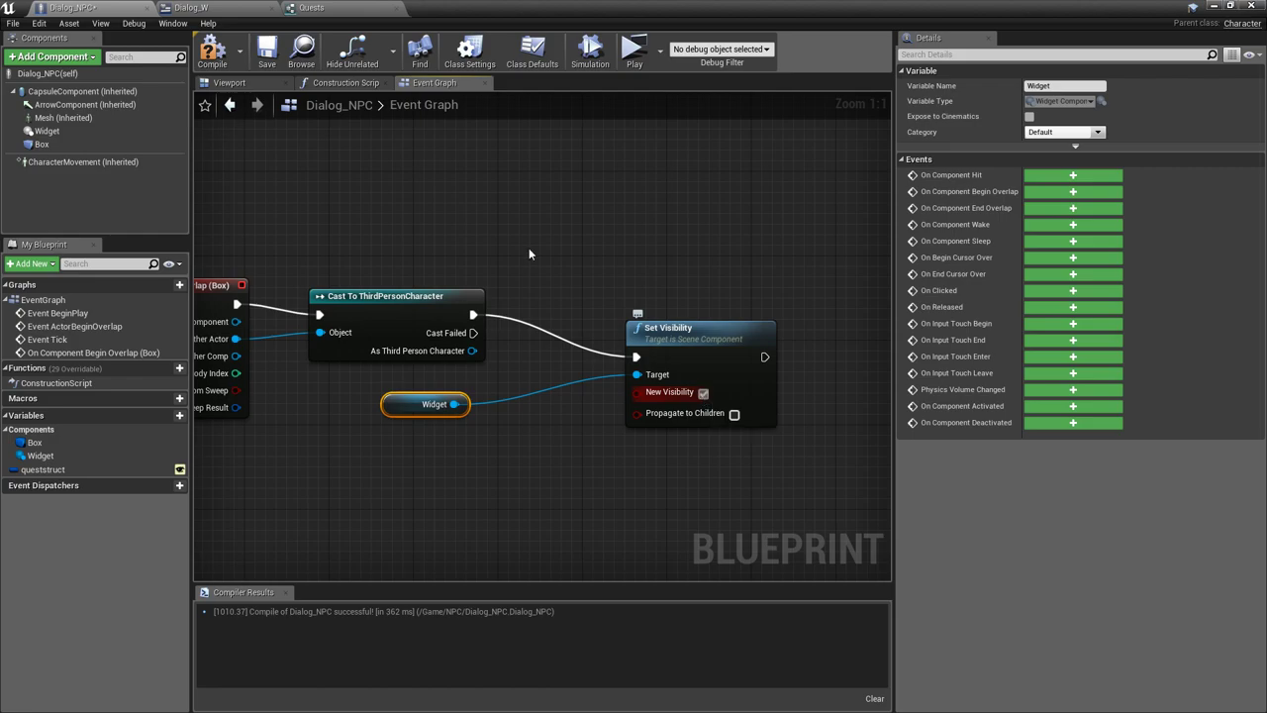
Compile and save the Dialog_NPC blueprint
left_click(623, 240)
right_click_drag(584, 269, 837, 383)
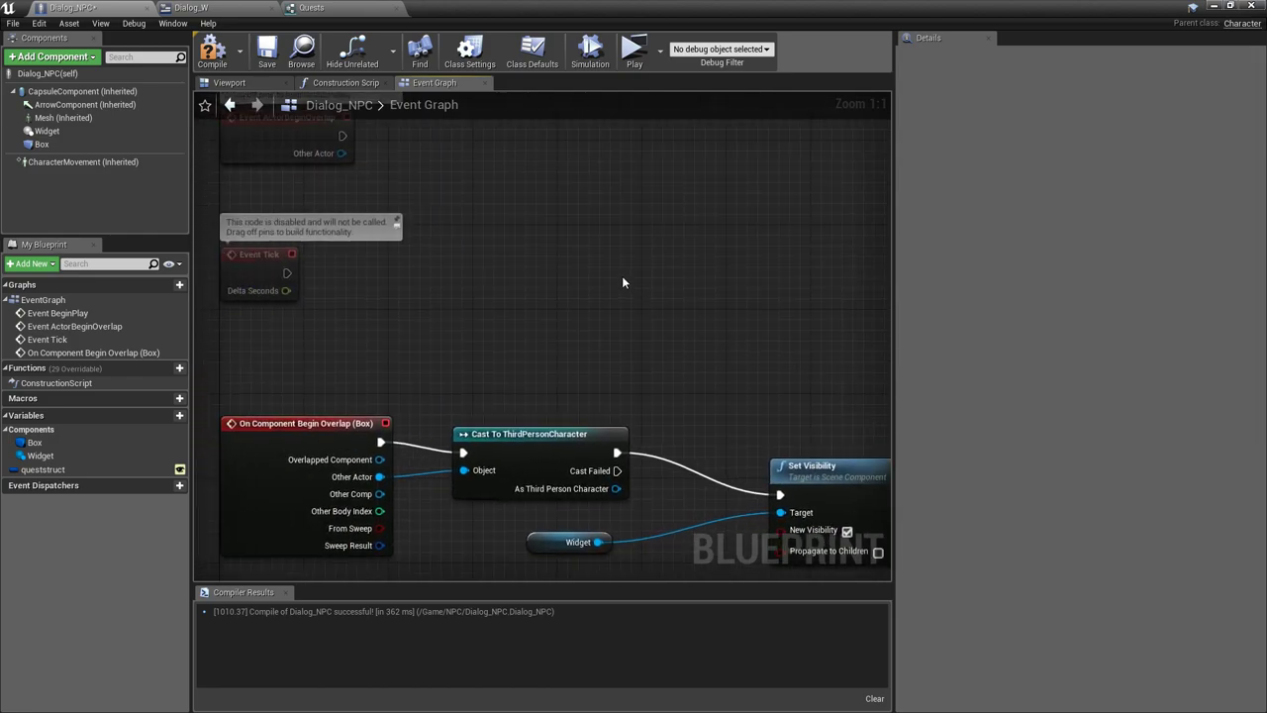
mouse_move(622, 282)
right_mouse_down()
mouse_move(614, 202)
mouse_move(589, 193)
mouse_move(558, 262)
right_mouse_up()
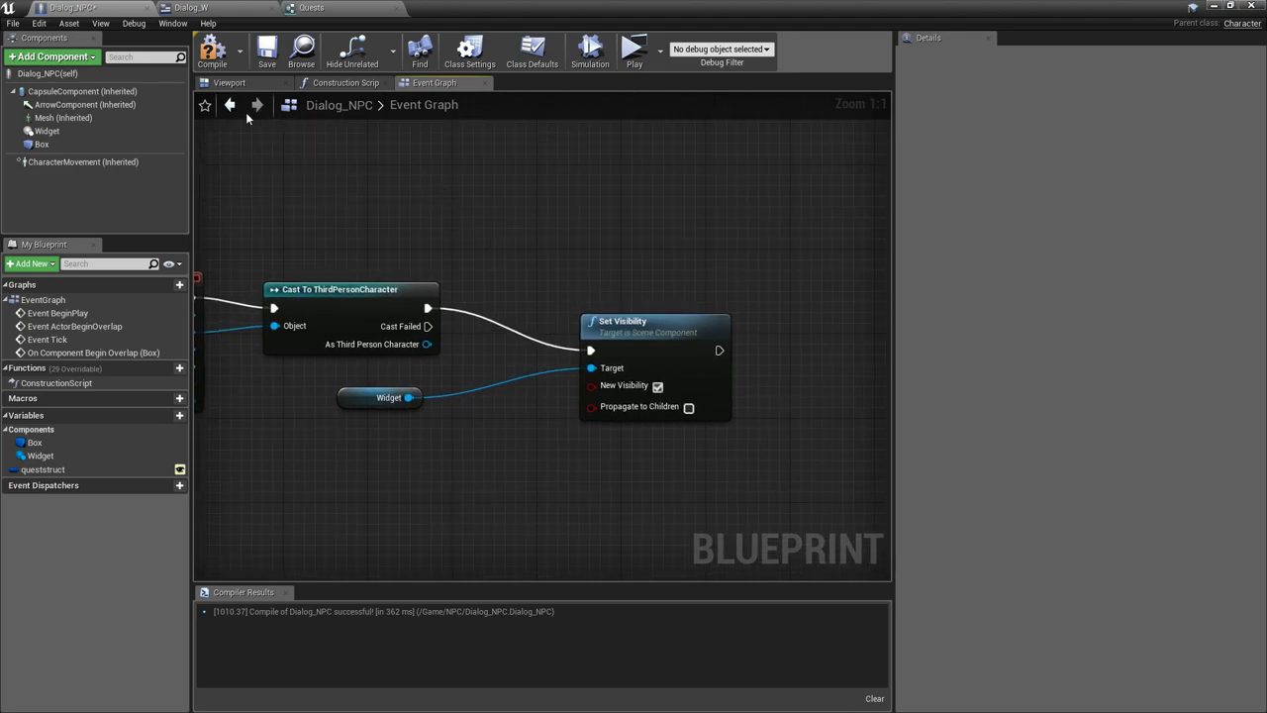
left_click(212, 50)
left_click(266, 50)
Review the Event Graph, selecting the Widget reference and Set Visibility nodes
left_click(387, 397)
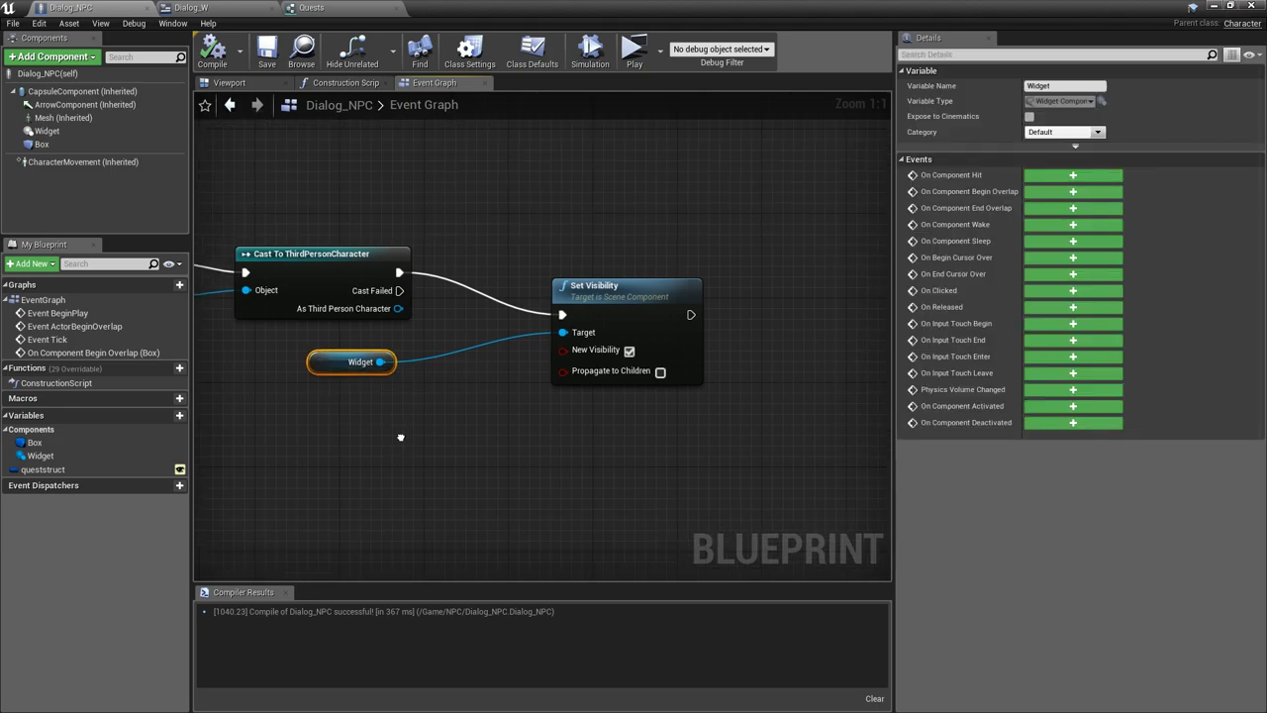
mouse_move(404, 439)
right_mouse_down()
mouse_move(377, 406)
mouse_move(363, 434)
right_mouse_up()
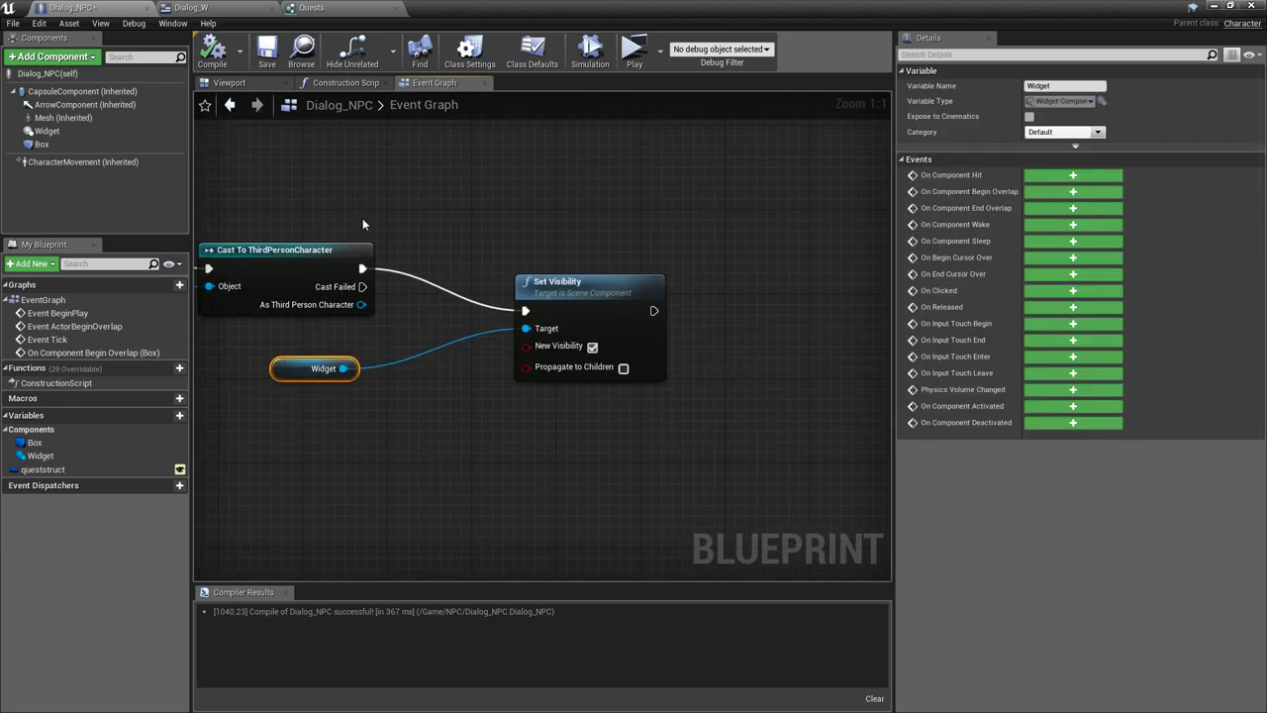
mouse_move(362, 218)
right_mouse_down()
mouse_move(538, 217)
mouse_move(523, 273)
right_mouse_up()
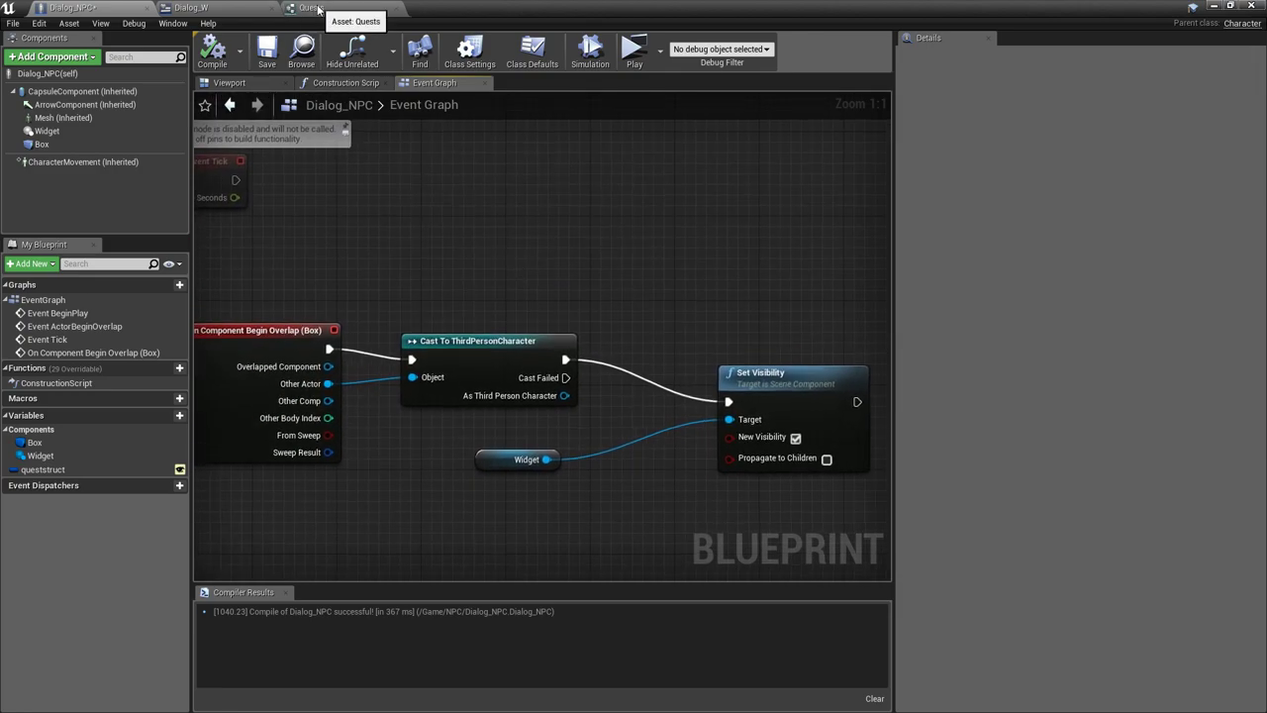
right_click_drag(767, 351, 573, 179)
left_click(573, 180)
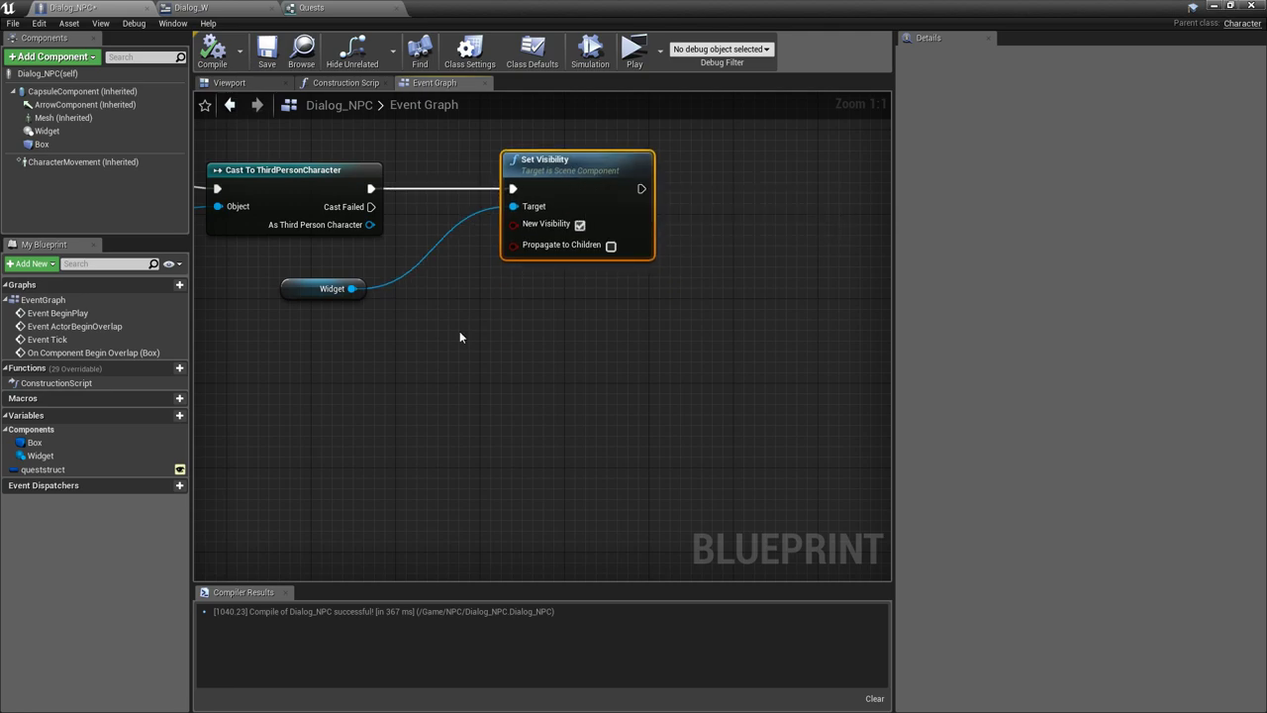
mouse_move(378, 250)
right_mouse_down()
mouse_move(588, 370)
mouse_move(418, 348)
right_mouse_up()
Move Event BeginPlay up and add a Get User Widget Object node from another Widget reference
left_click_drag(345, 339, 345, 210)
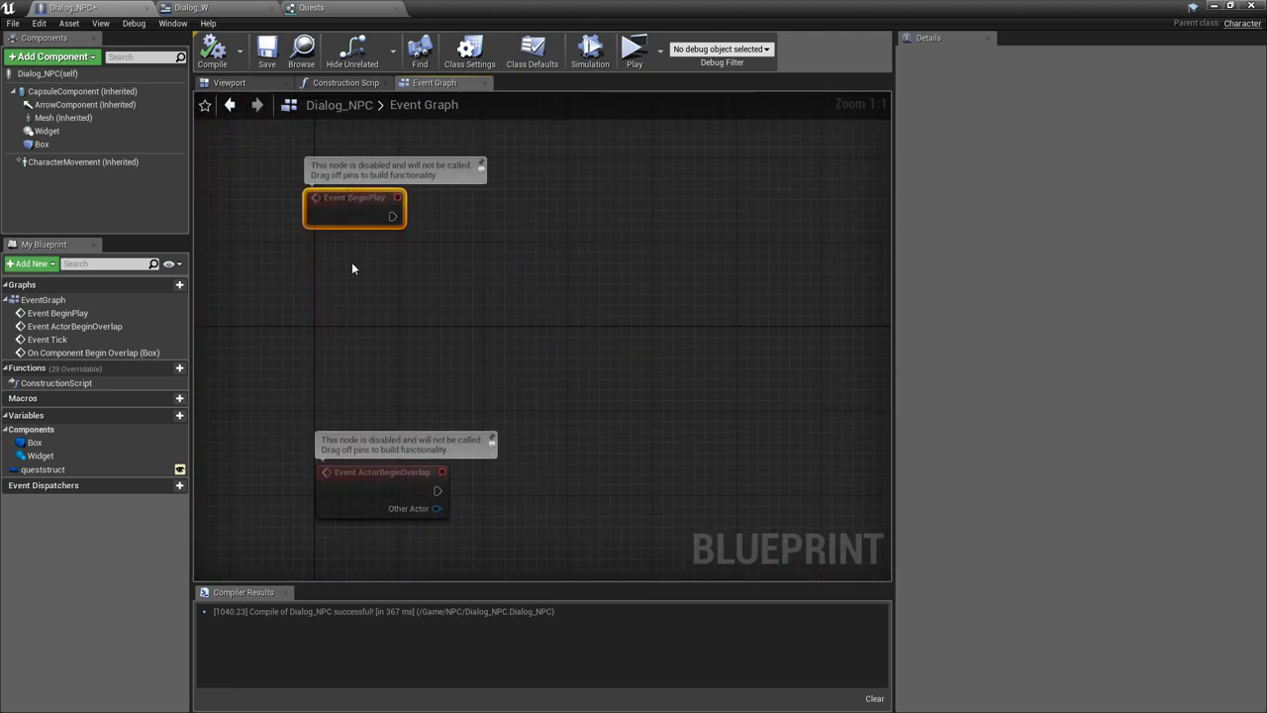
right_click_drag(351, 263, 340, 400)
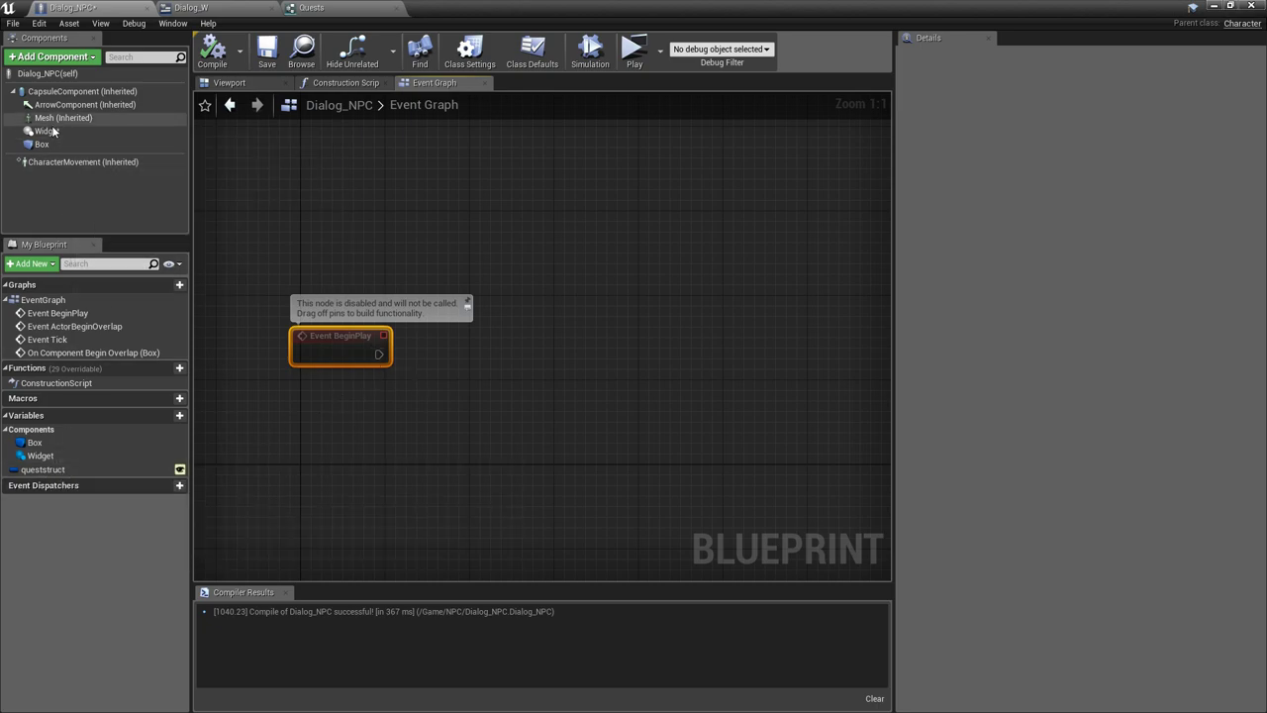
left_click_drag(40, 456, 432, 443)
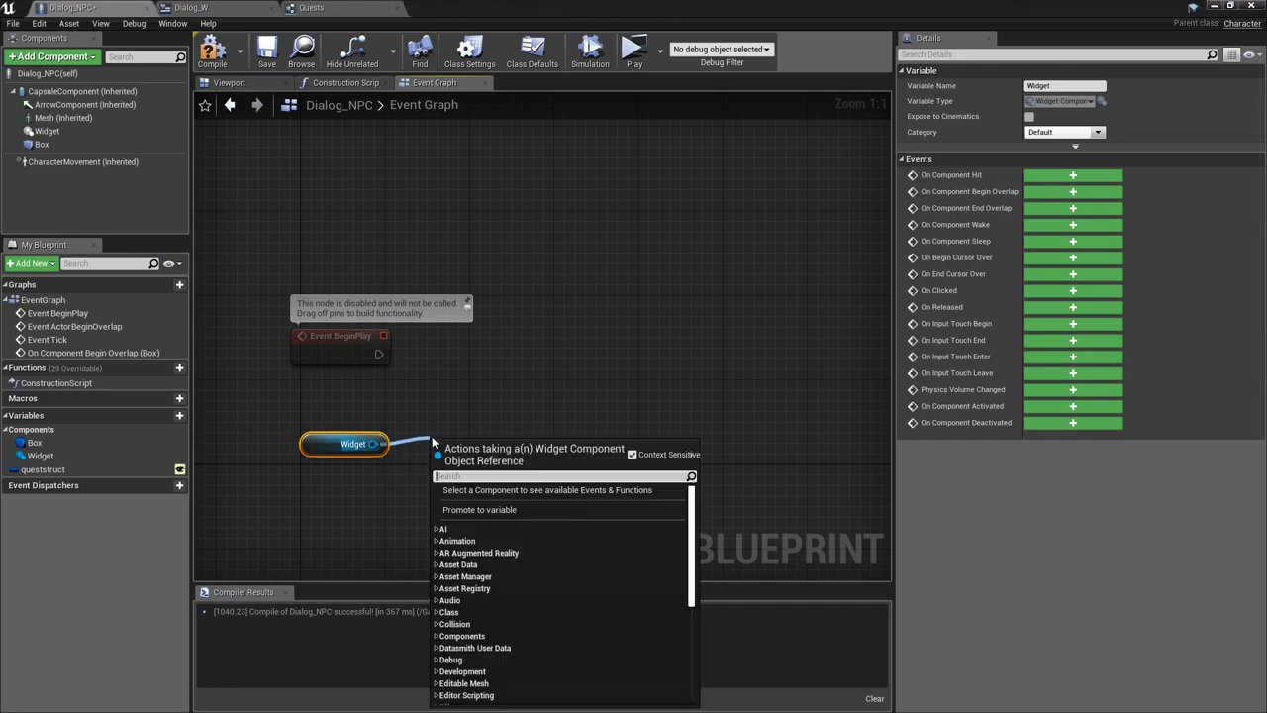
type("get user widge")
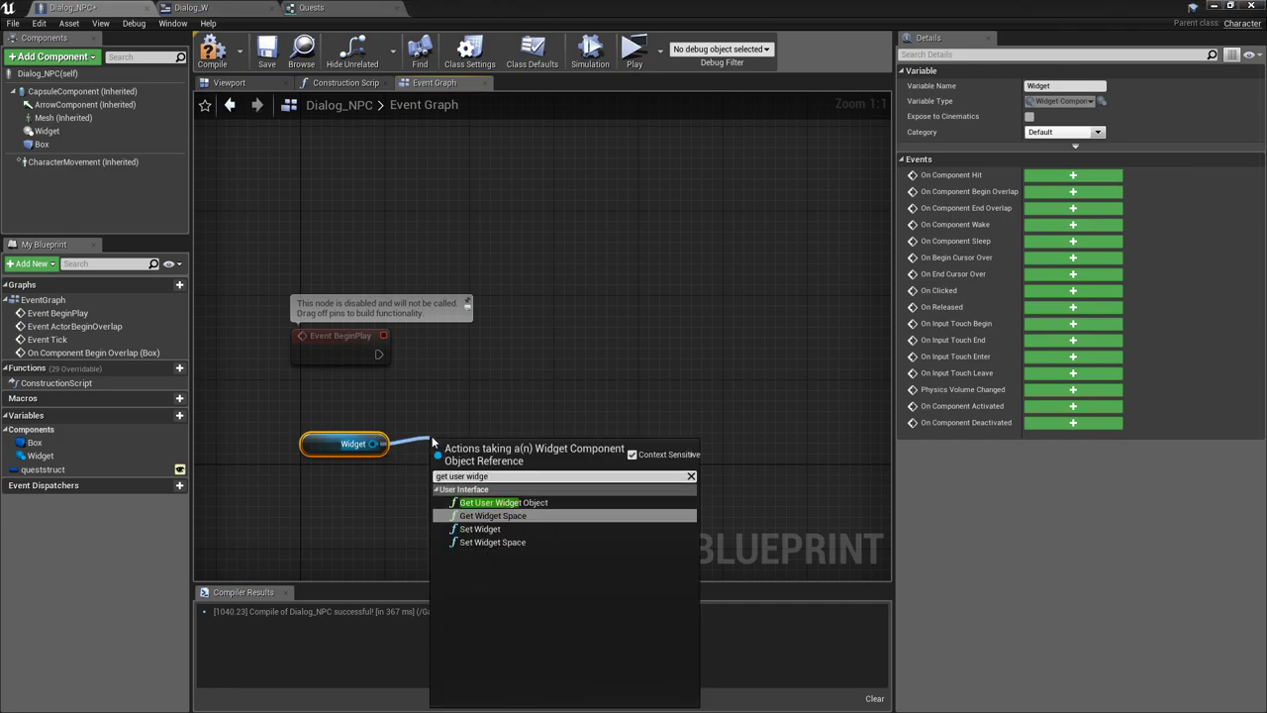
key("Up")
key("Return")
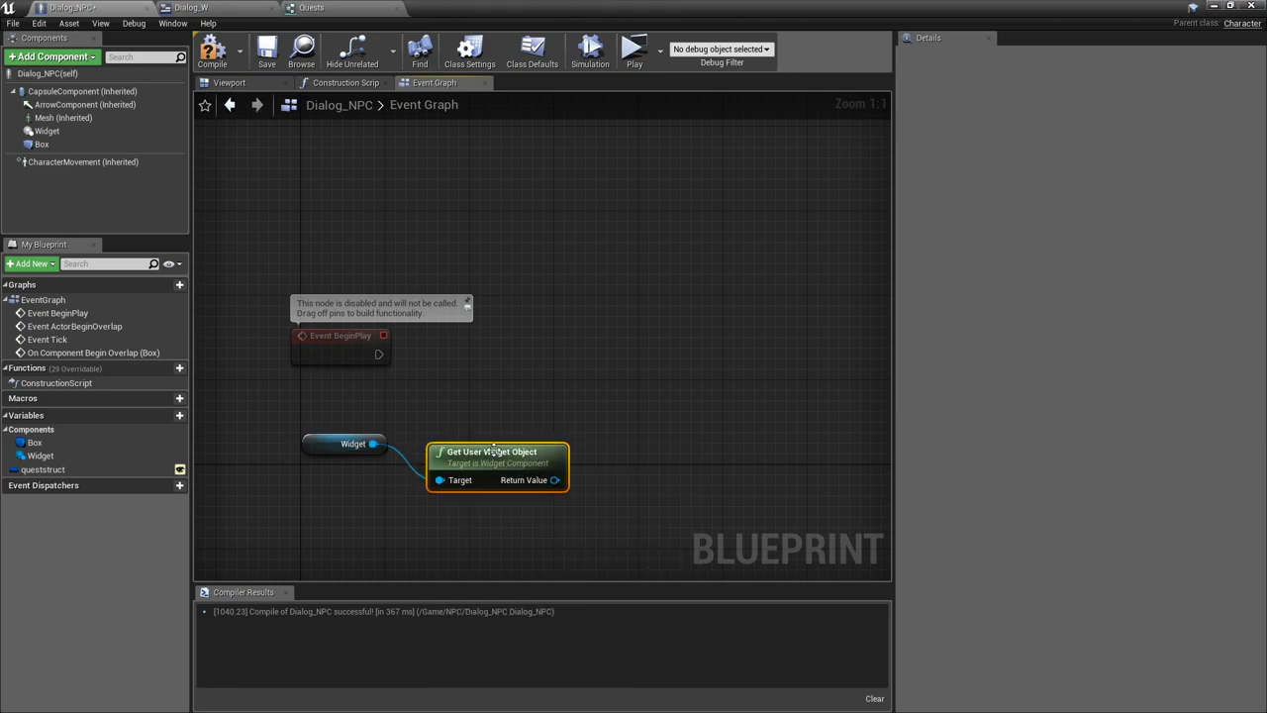
left_click_drag(495, 450, 484, 419)
Cast the Return Value to Dialog_W on Event BeginPlay and save Dialog_NPC
left_click_drag(544, 449, 613, 373)
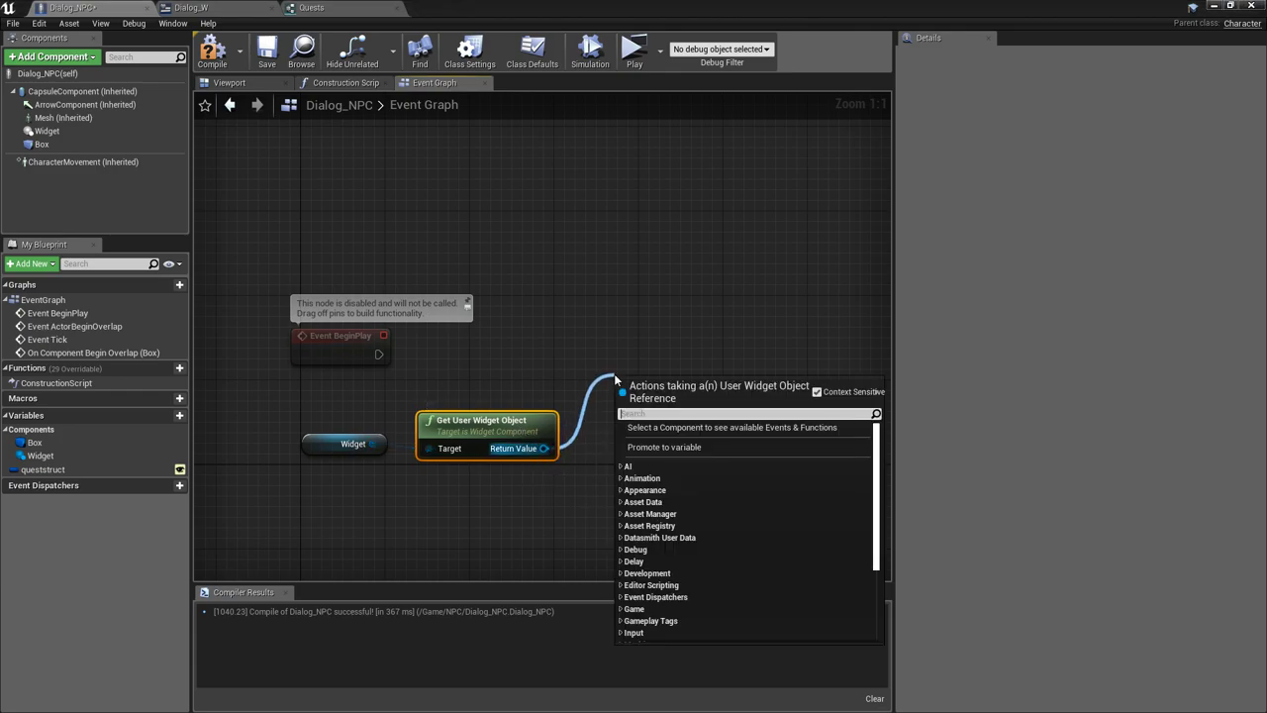
type("cast to q")
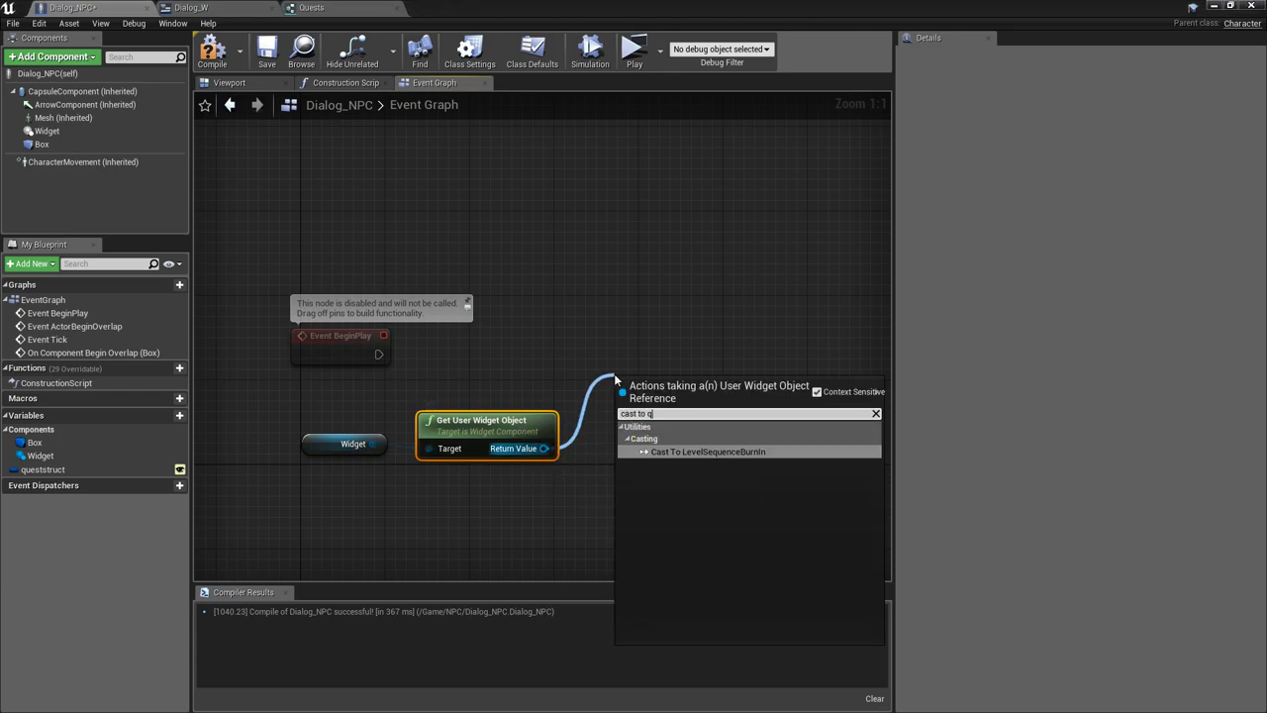
type("ues")
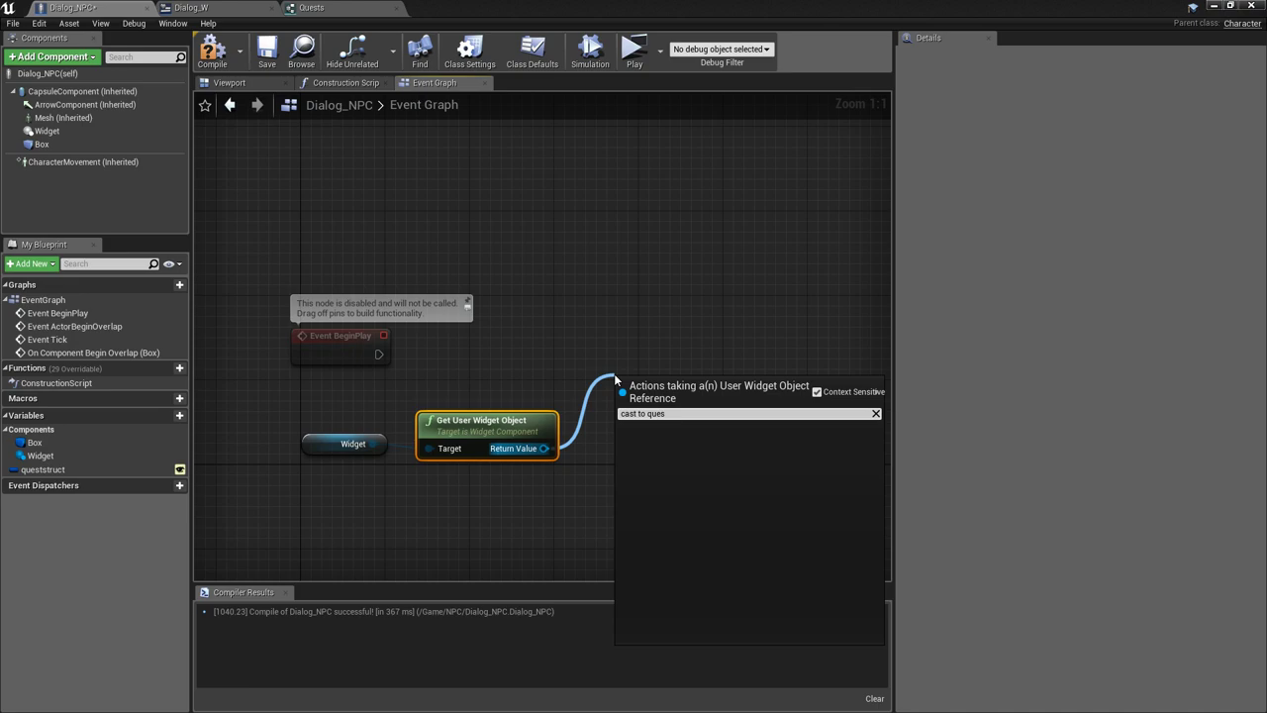
key("BackSpace")
key("BackSpace")
key("BackSpace")
key("BackSpace")
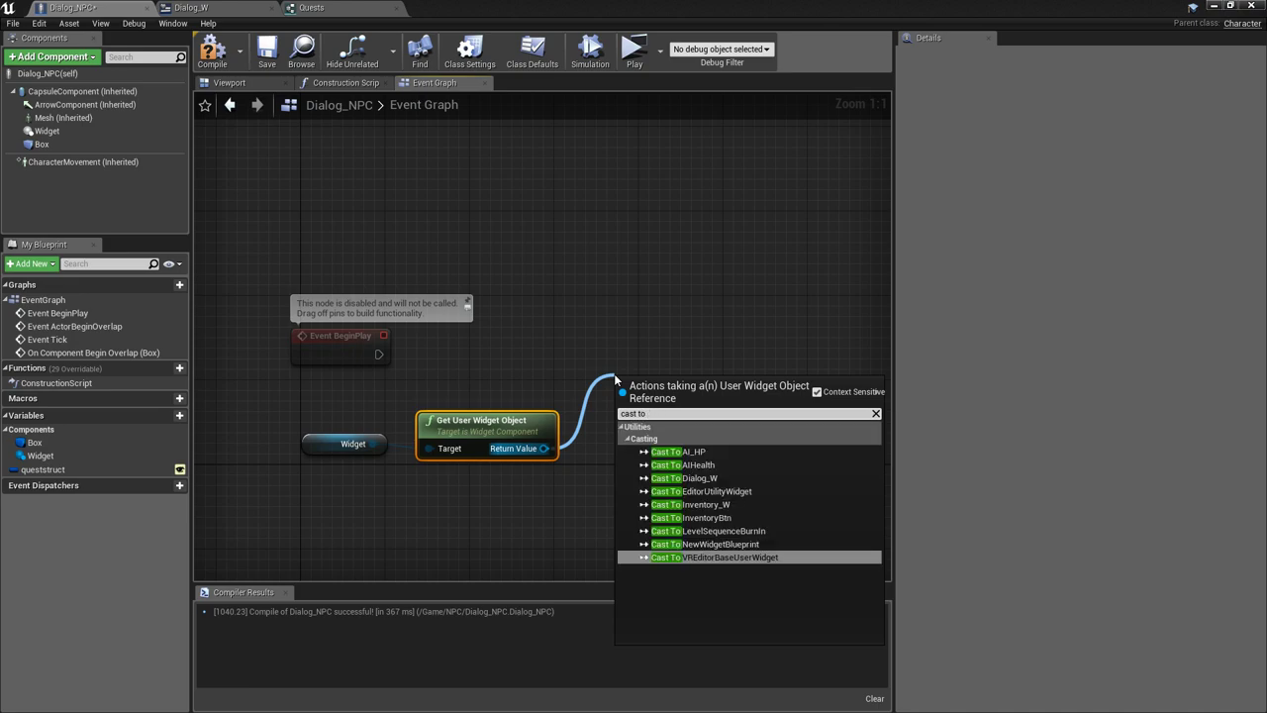
type("di")
key("Up")
key("Up")
key("Return")
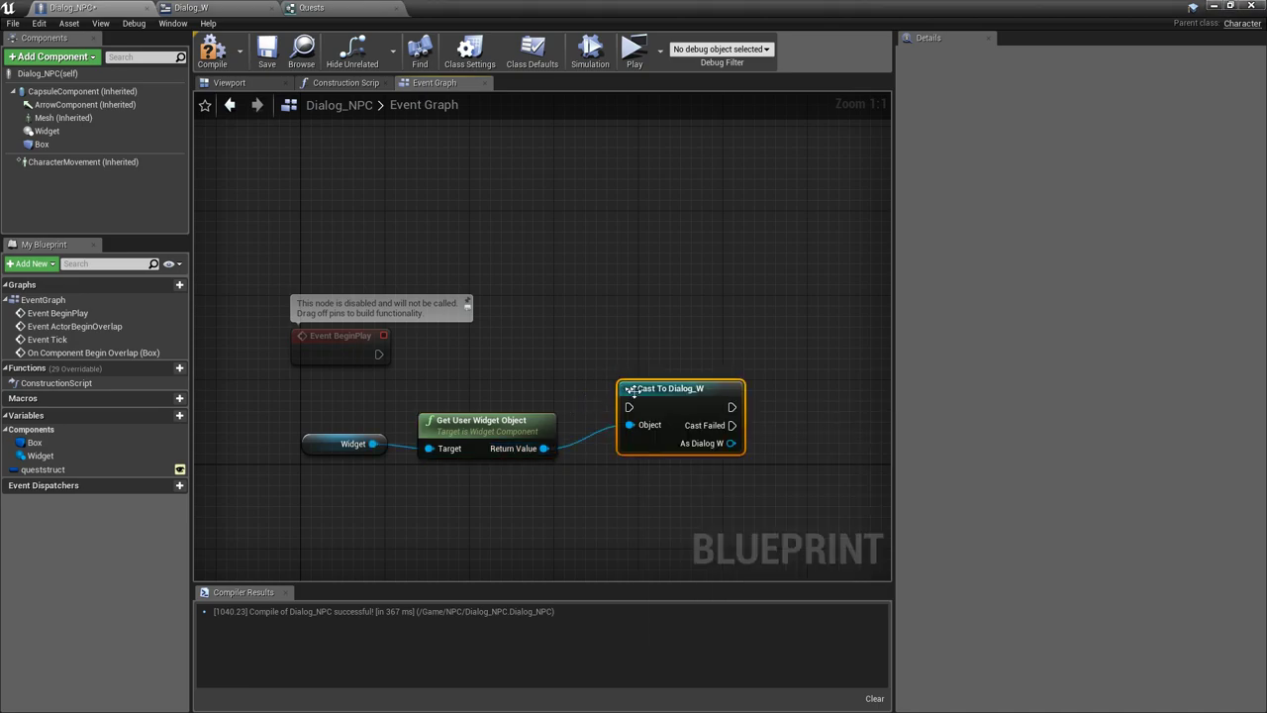
mouse_move(629, 390)
left_mouse_down()
mouse_move(619, 347)
mouse_move(378, 353)
left_mouse_up()
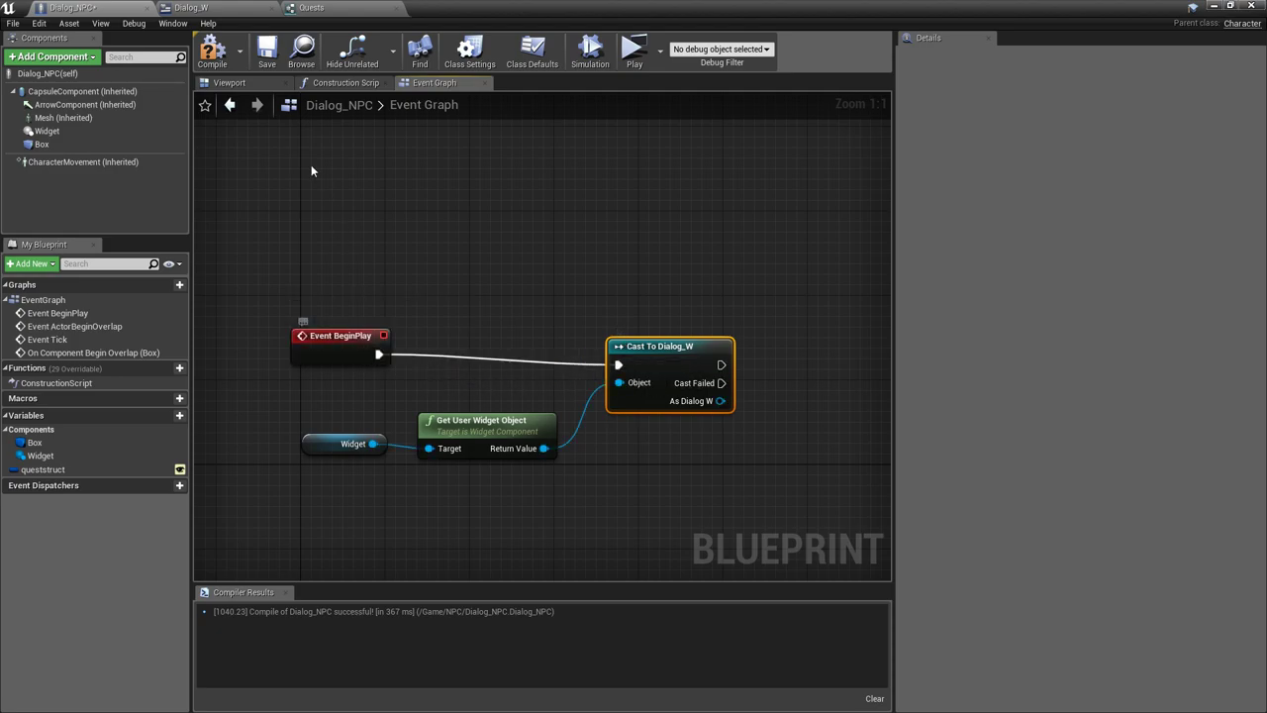
left_click(266, 50)
left_click(191, 7)
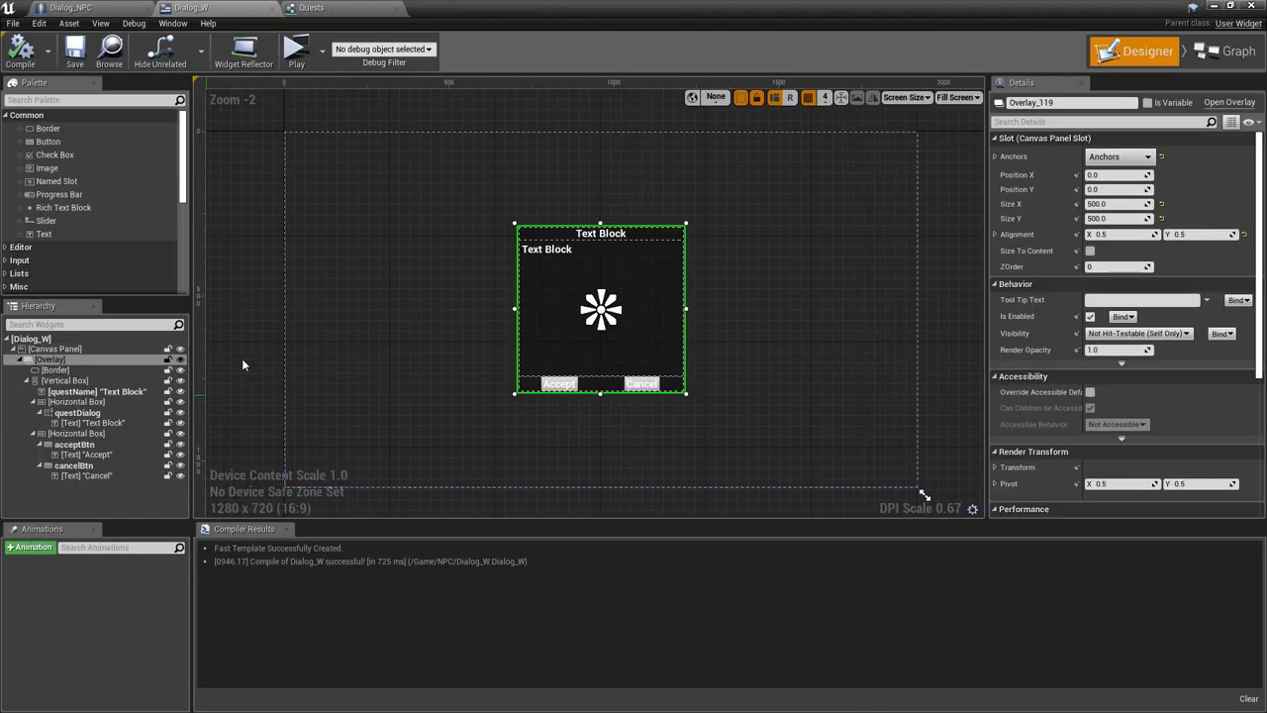
Add a Quests-type variable named dialogstruct in Dialog_W's graph, then compile and save
left_click(1227, 55)
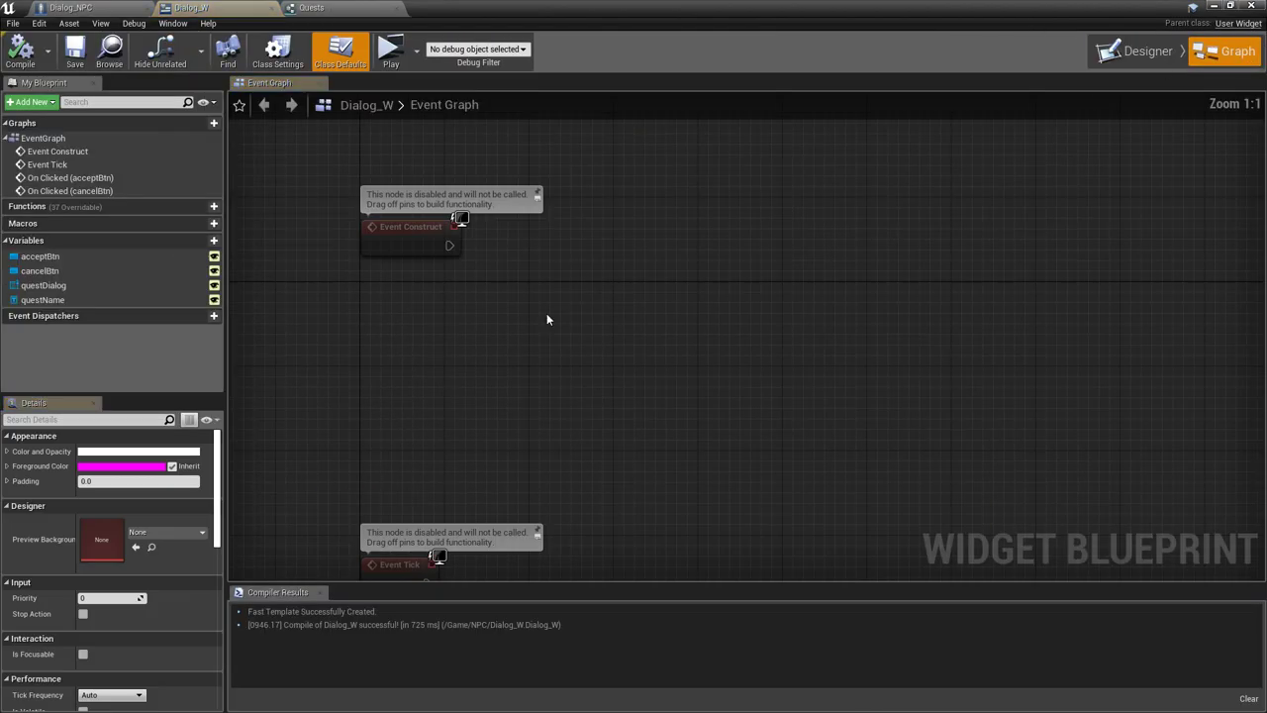
left_click(198, 241)
type("dialogstruct")
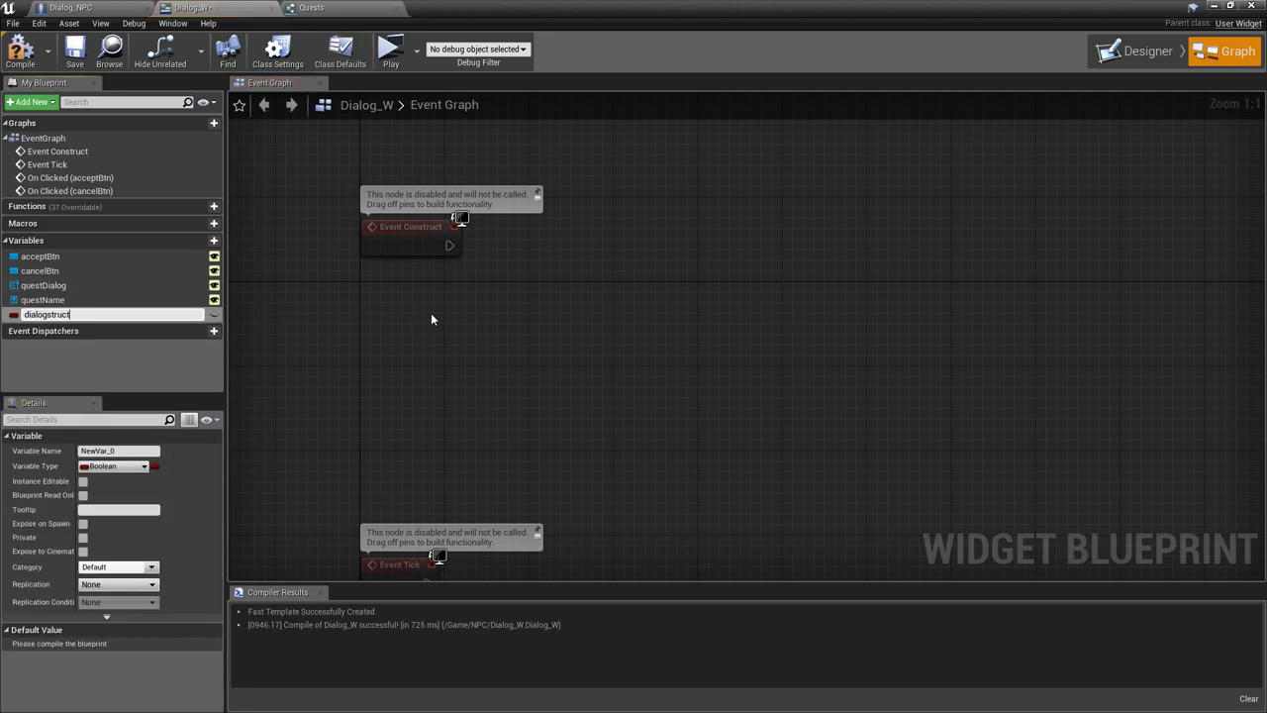
key("Return")
left_click(128, 467)
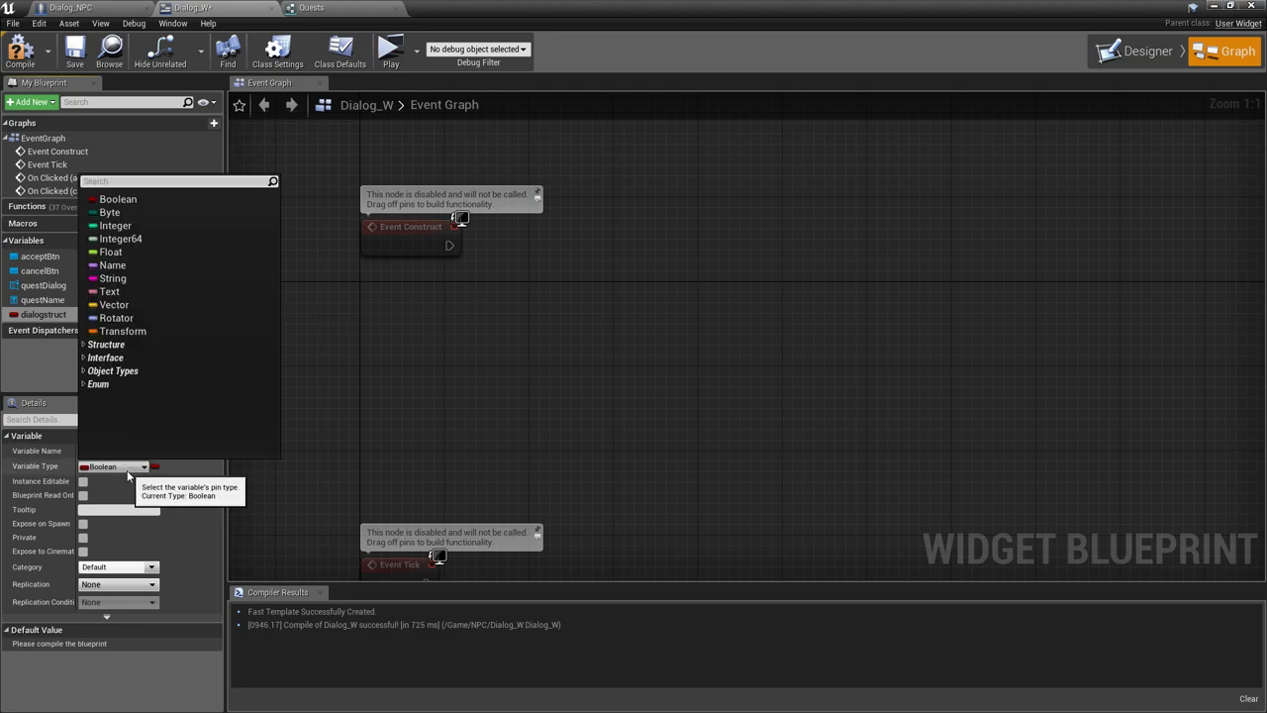
type("quest")
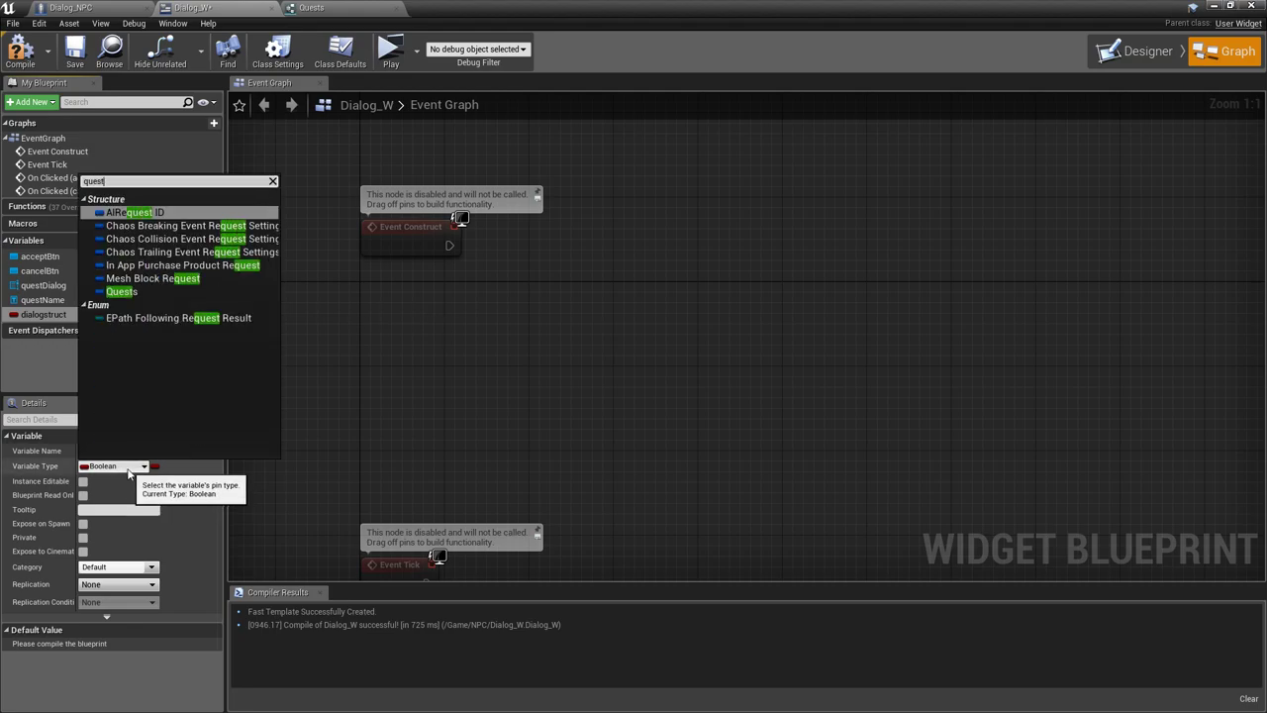
left_click(120, 292)
left_click(20, 50)
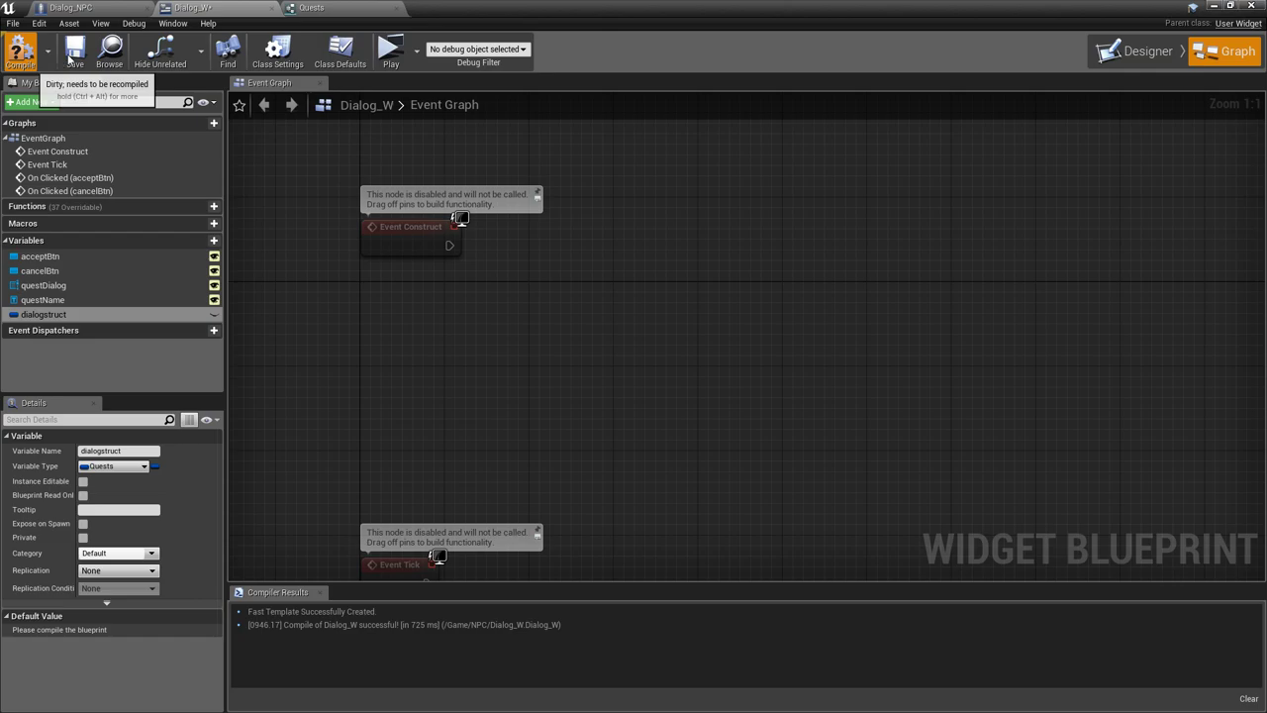
left_click(74, 54)
left_click(79, 8)
Add a Set Dialogstruct node on As Dialog W, executed after the Dialog_W cast
right_click_drag(725, 425, 425, 409)
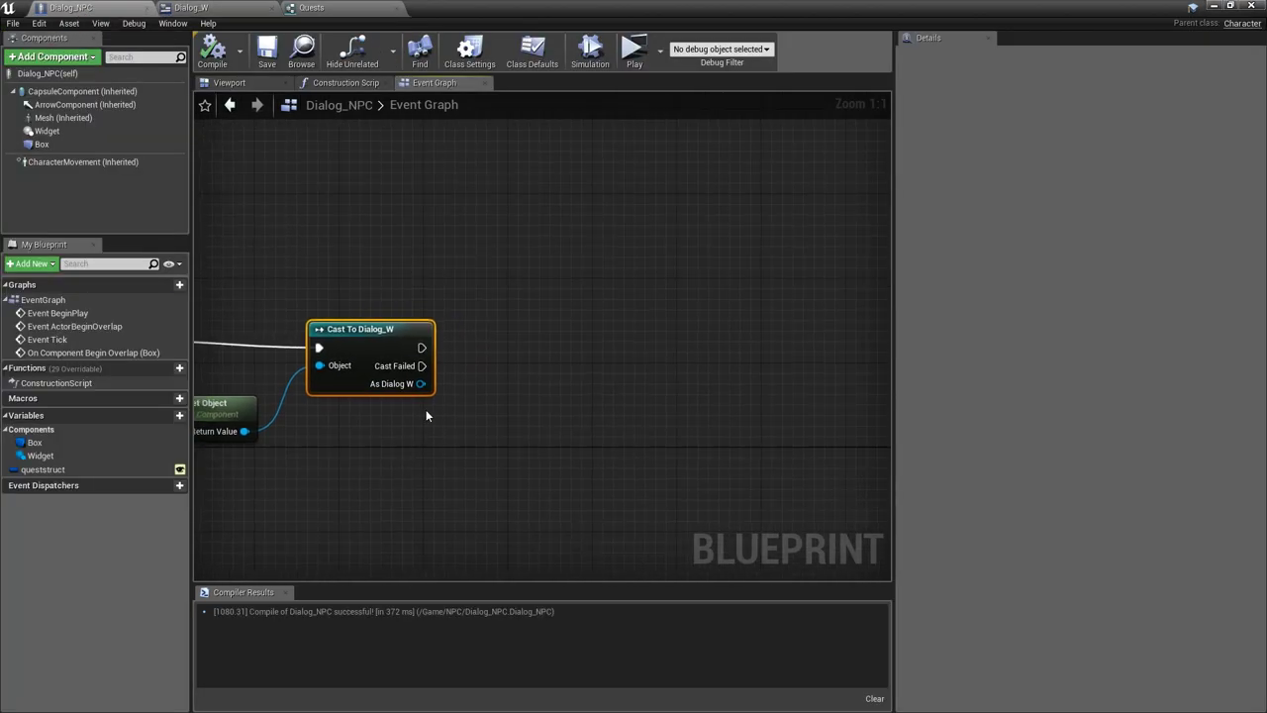
left_click_drag(420, 384, 500, 390)
type("set dialog")
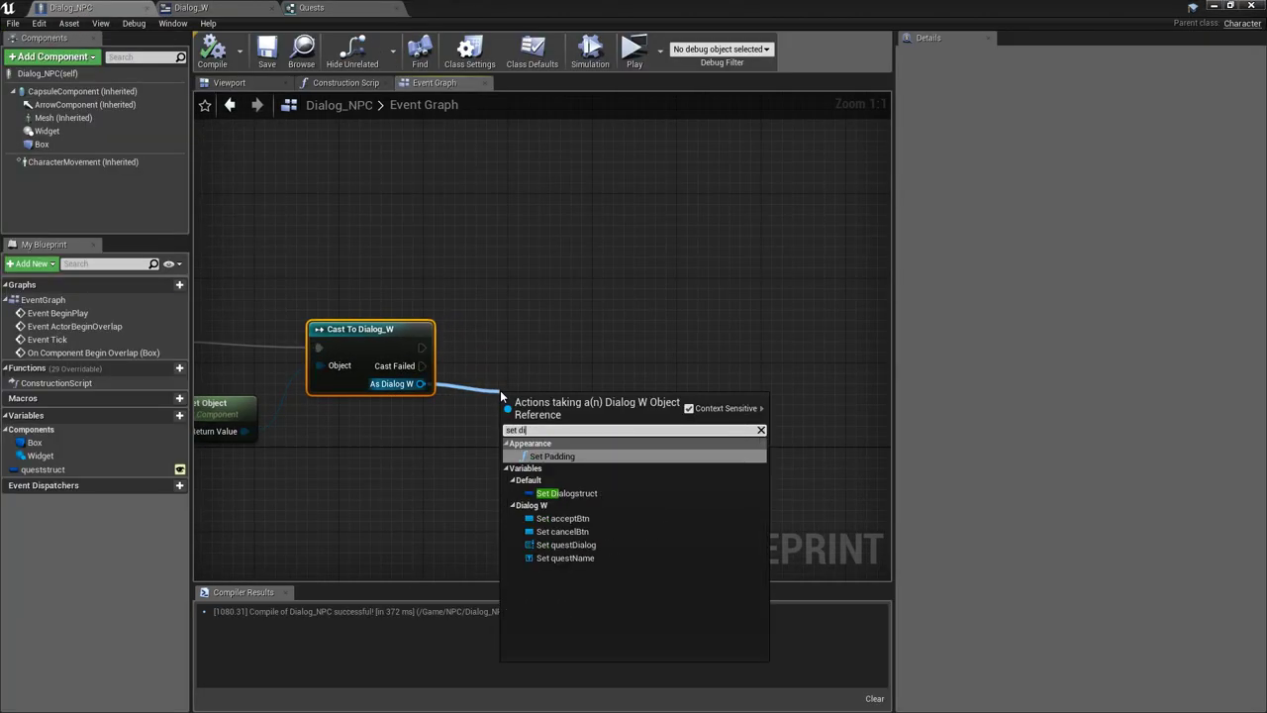
key("Return")
left_click_drag(510, 410, 422, 347)
left_click_drag(551, 405, 635, 373)
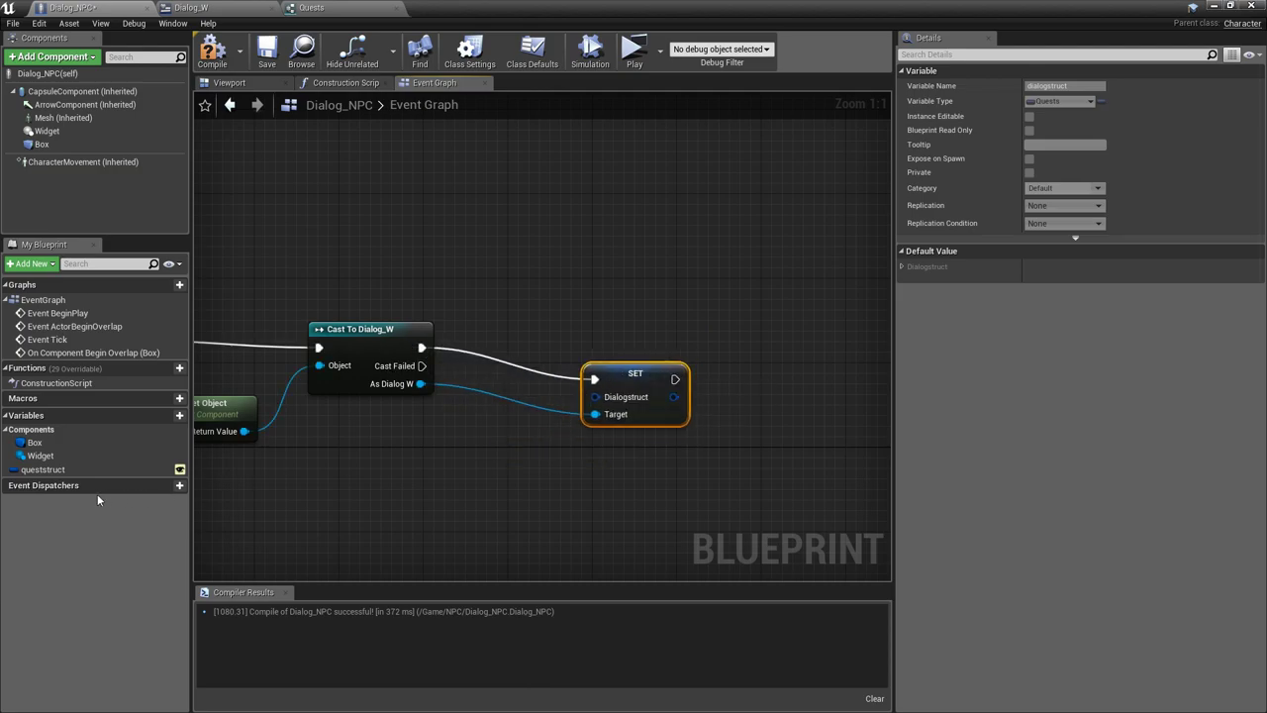
Feed the queststruct variable into SET's Dialogstruct pin and save Dialog_NPC
left_click_drag(98, 474, 570, 420)
left_click_drag(596, 403, 596, 403)
left_click_drag(476, 427, 381, 427)
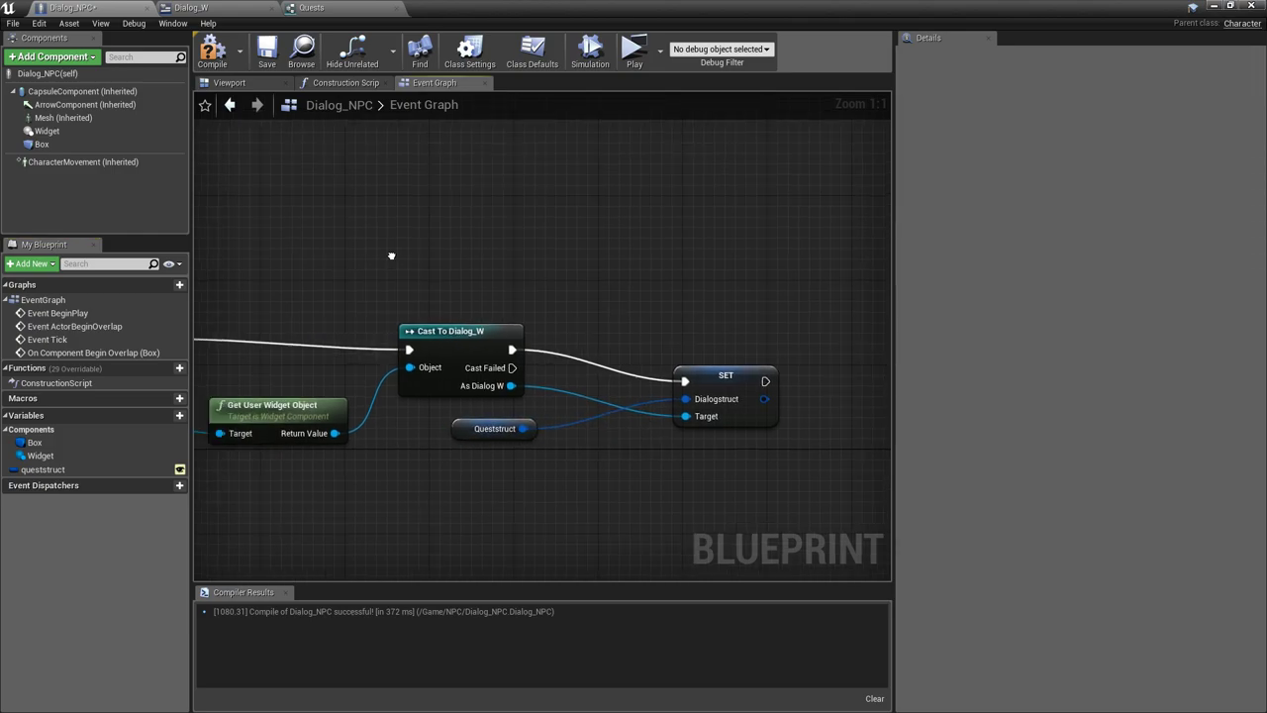
left_click(265, 49)
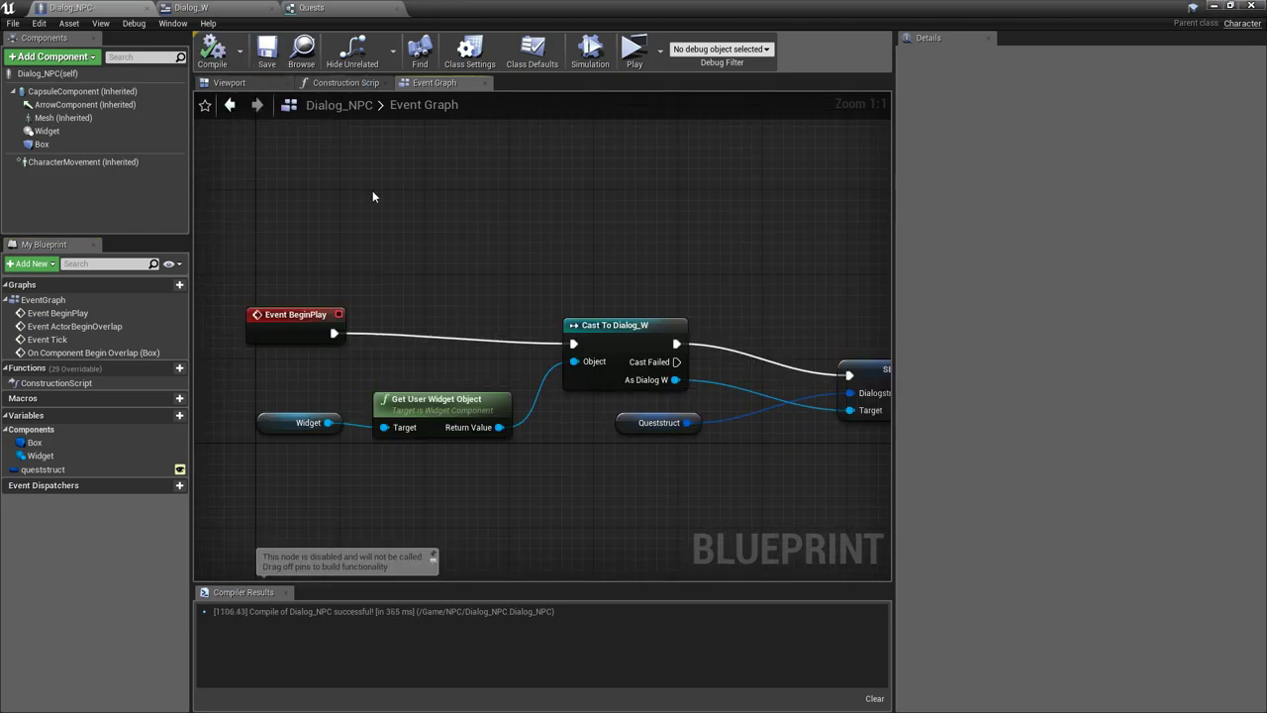
Disconnect Event BeginPlay from the Dialog_W cast and select the cast, getter and SET nodes
right_click_drag(592, 246, 508, 222)
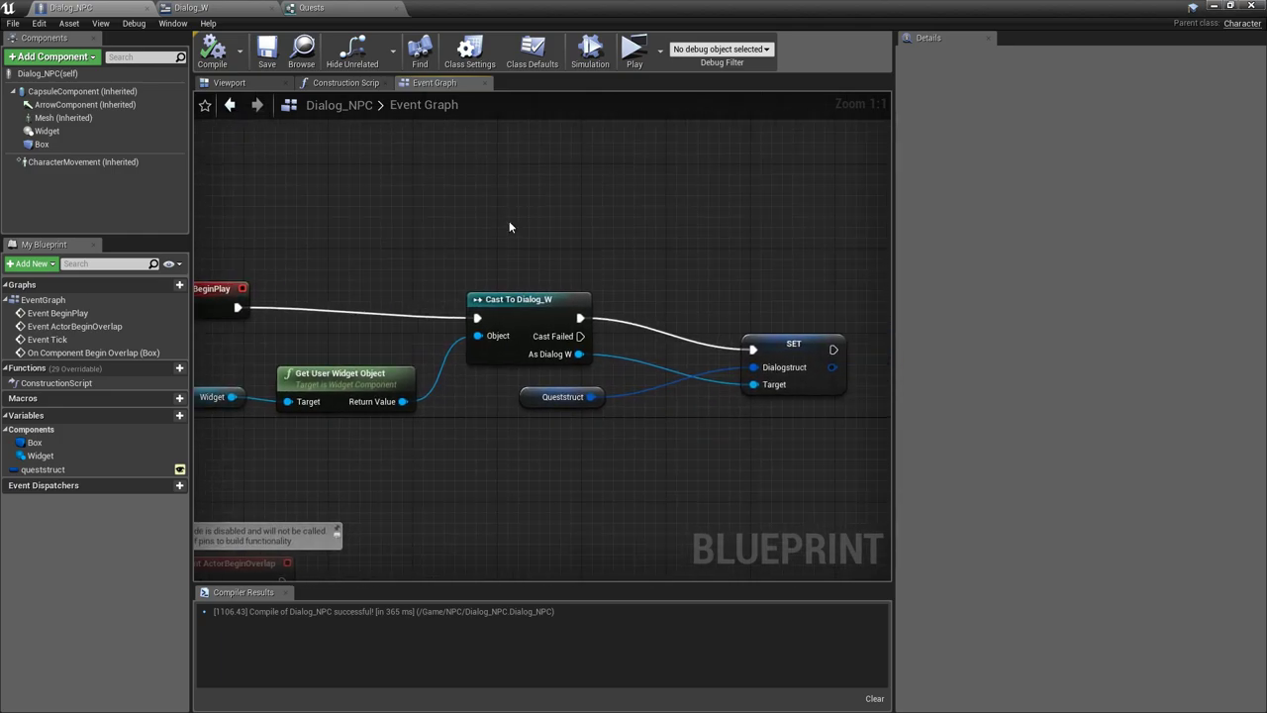
left_click(241, 307, "alt")
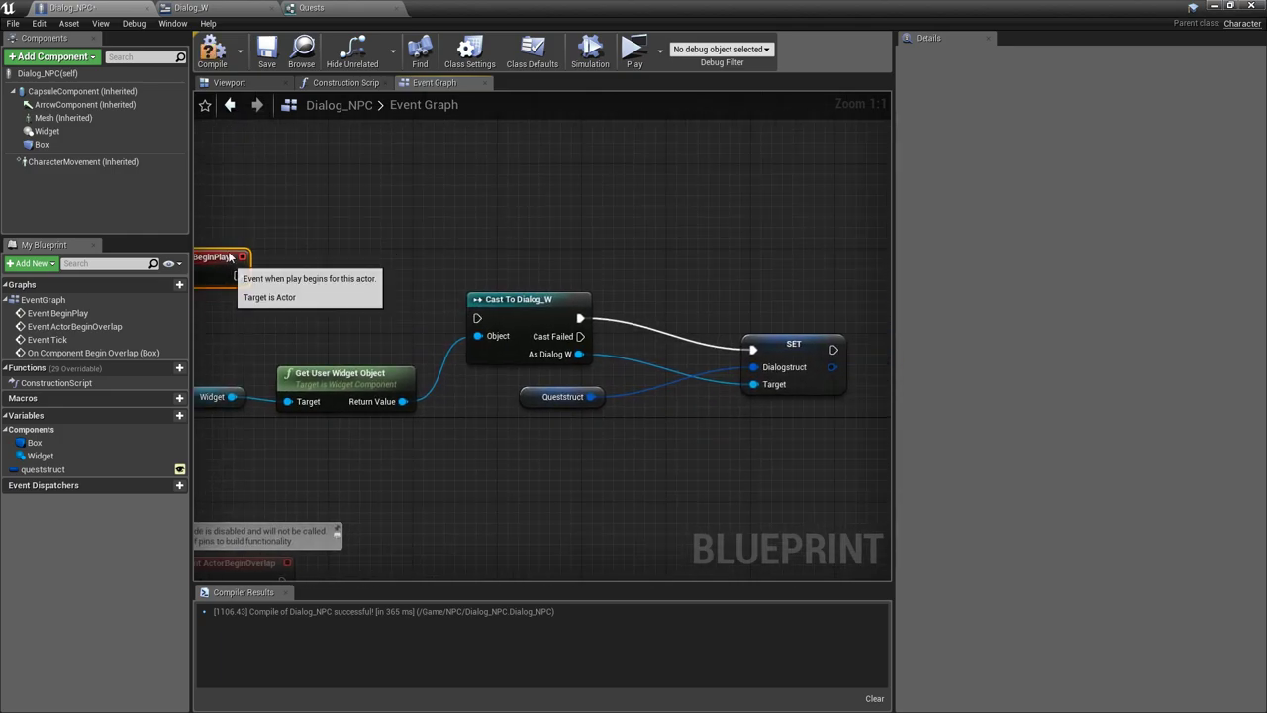
mouse_move(223, 288)
left_mouse_down()
mouse_move(258, 150)
mouse_move(773, 482)
left_mouse_up()
scroll(673, 447, "down", 2)
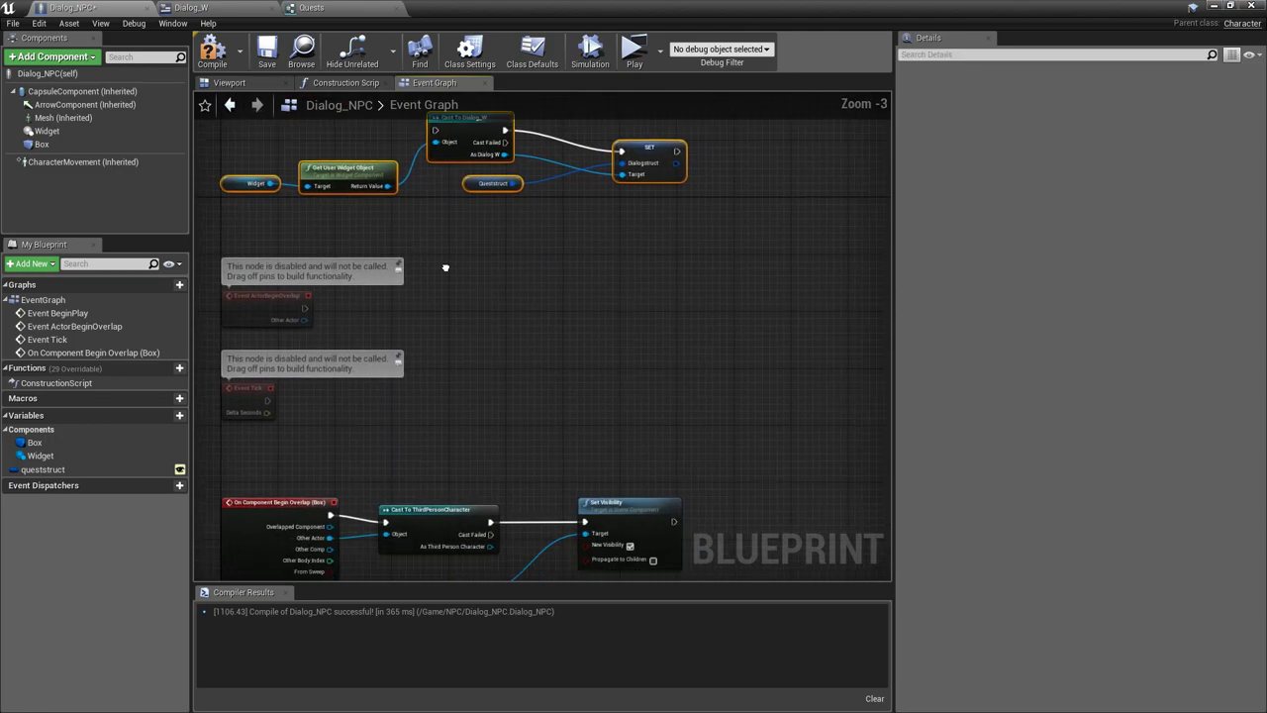
Place the chain under Begin Overlap, wiring character cast → Dialog_W cast and SET → Set Visibility
scroll(426, 239, "down", 2)
left_click_drag(441, 129, 536, 483)
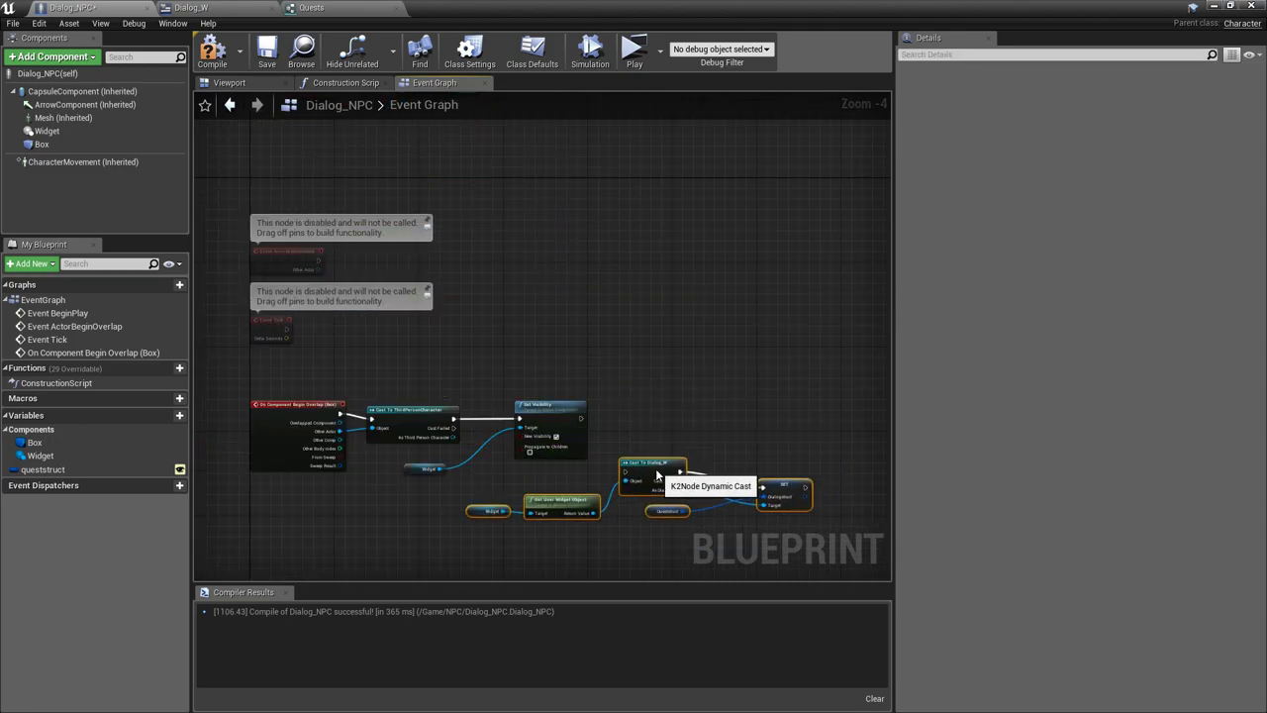
left_click_drag(564, 421, 775, 423)
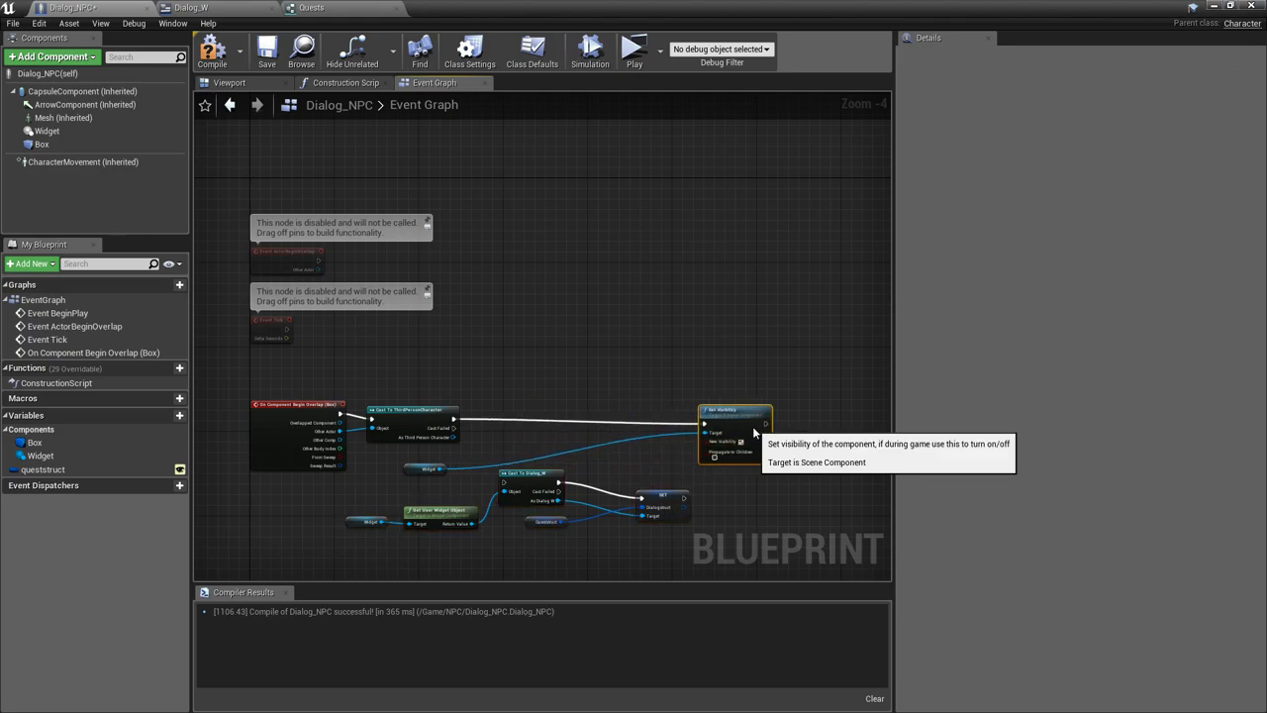
left_click_drag(408, 467, 695, 500)
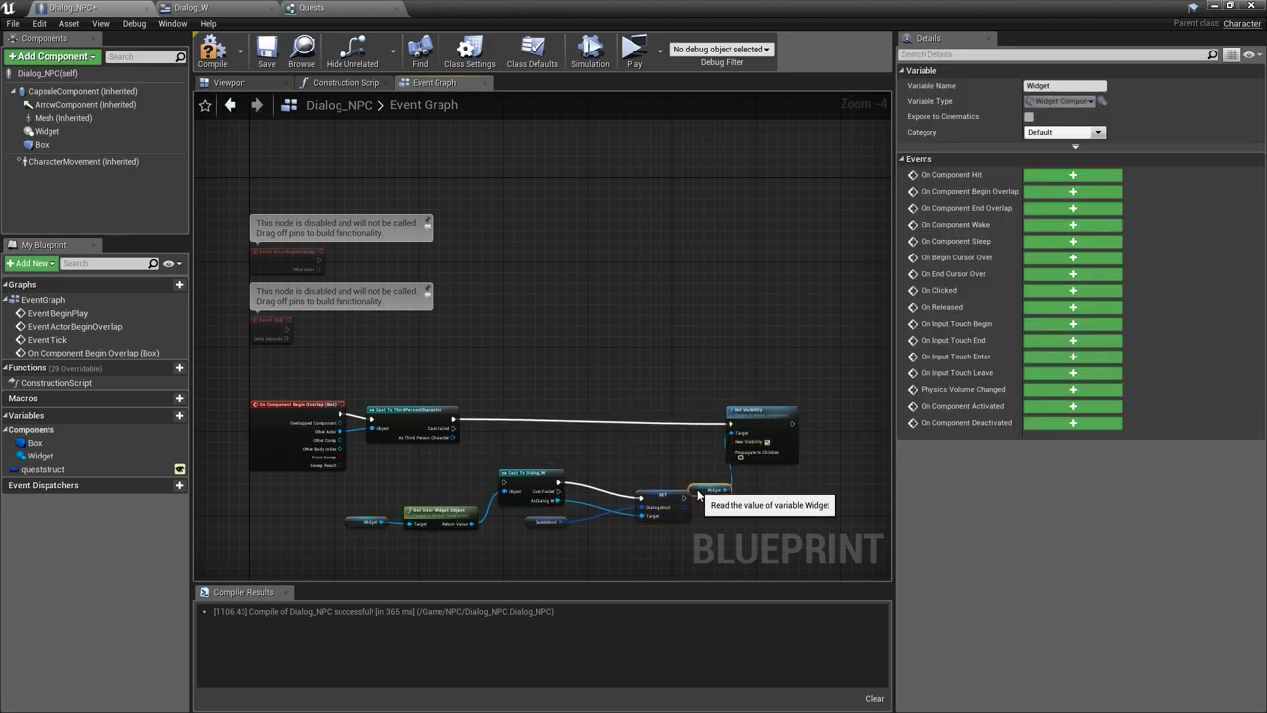
left_click_drag(456, 416, 472, 439)
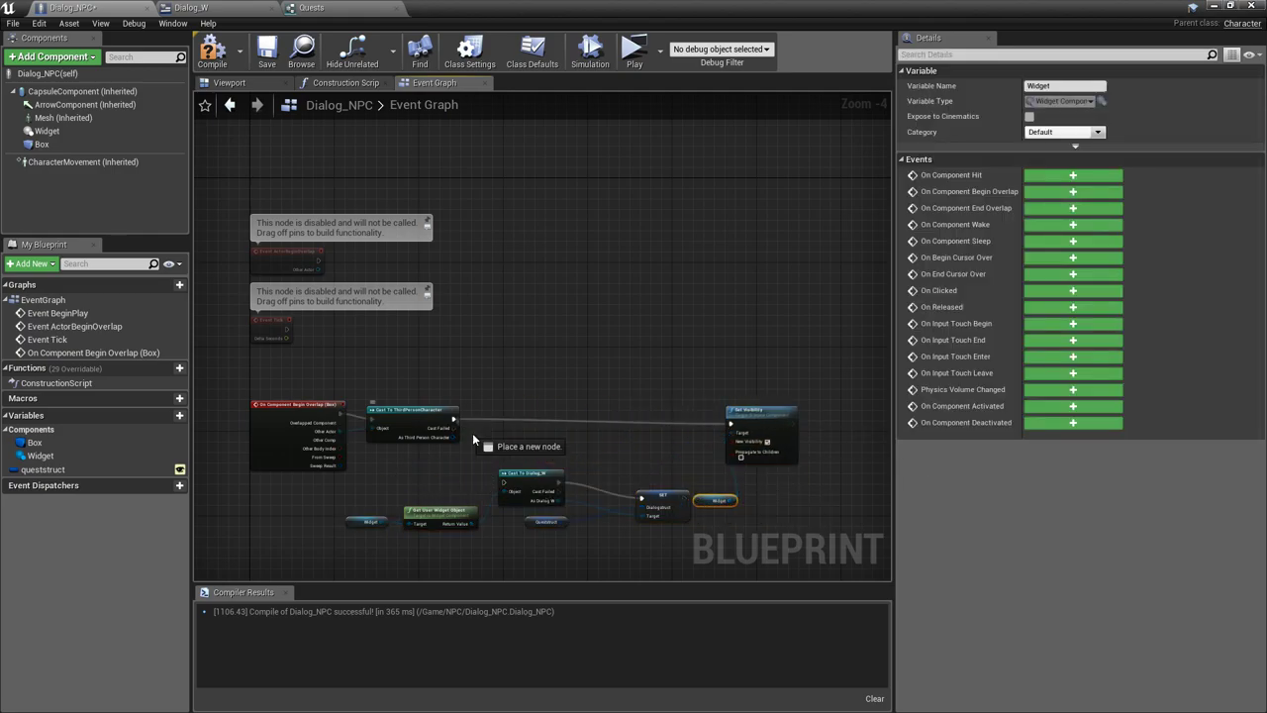
left_click_drag(507, 484, 509, 484)
left_click(667, 487)
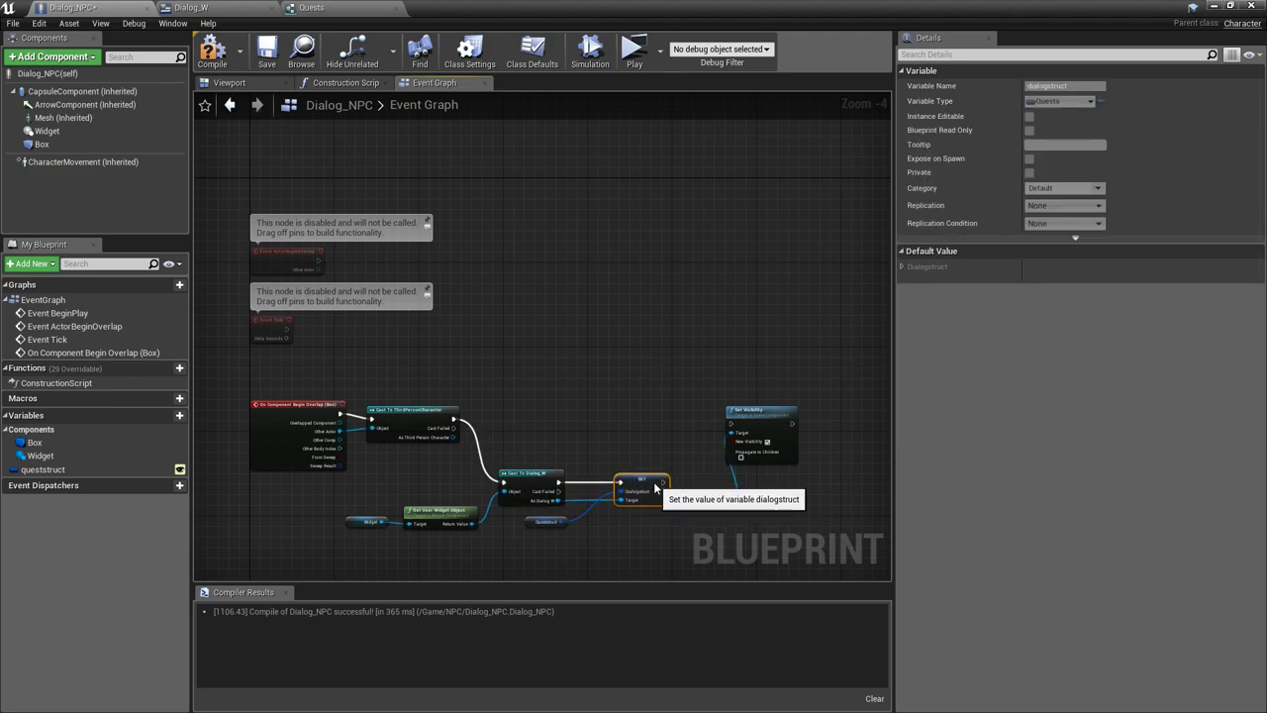
left_click_drag(670, 483, 734, 425)
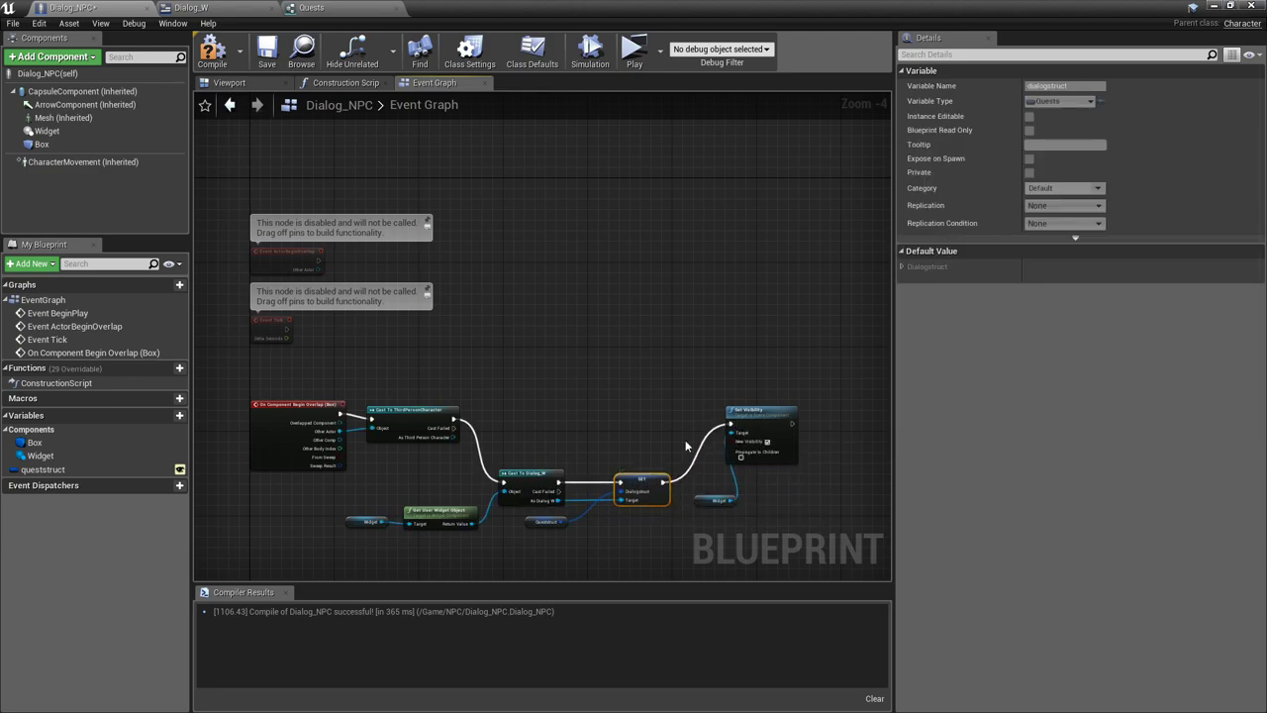
Compile and save Dialog_NPC with the completed overlap chain
right_click_drag(646, 451, 557, 358)
scroll(543, 346, "up", 1)
scroll(543, 346, "up", 1)
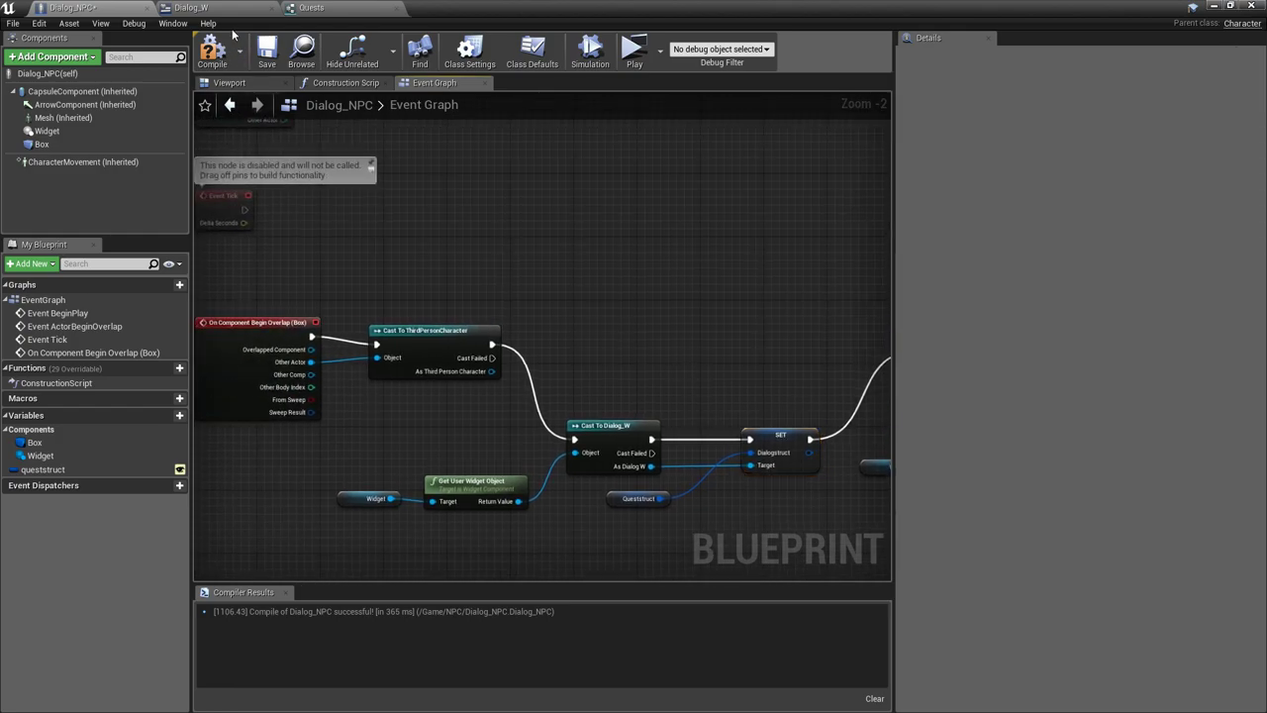
left_click(396, 248)
left_click(266, 49)
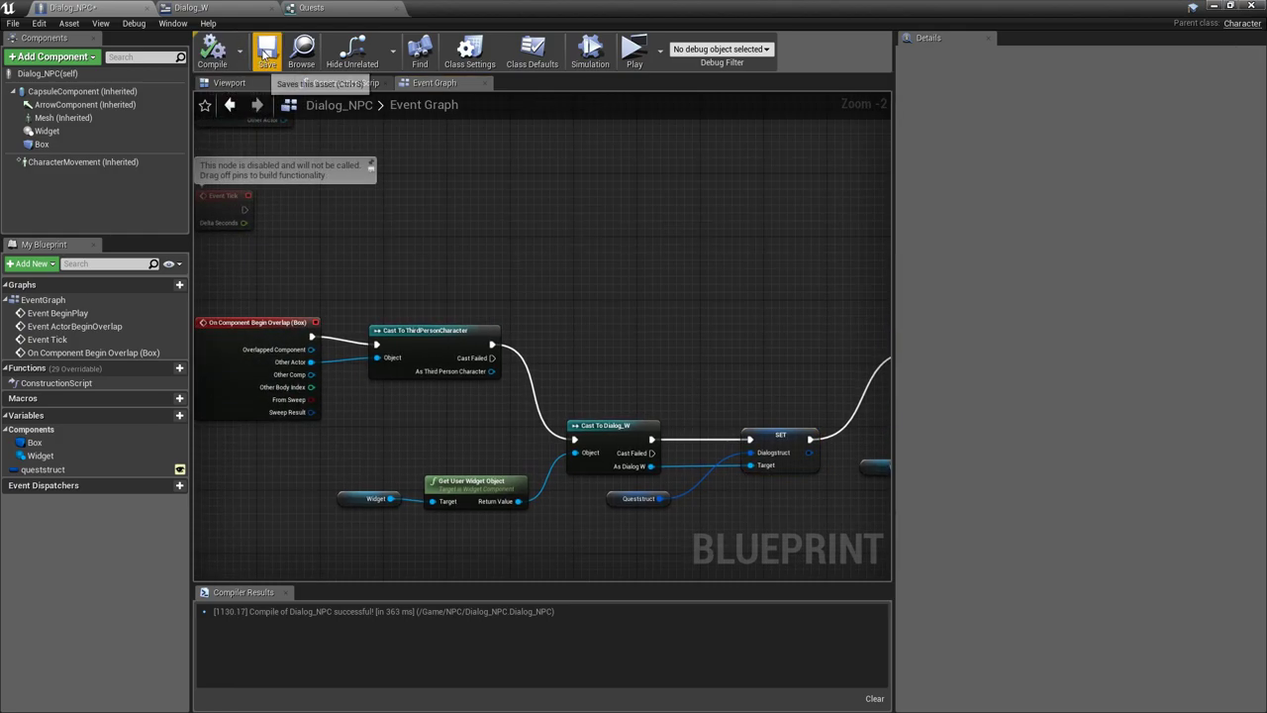
Delete the Remove from Parent node in Dialog_W's event graph
left_click(232, 10)
mouse_move(481, 594)
right_mouse_down()
mouse_move(475, 305)
mouse_move(571, 402)
mouse_move(527, 424)
right_mouse_up()
scroll(481, 436, "down", 3)
key("Delete")
scroll(571, 402, "up", 1)
left_click(72, 10)
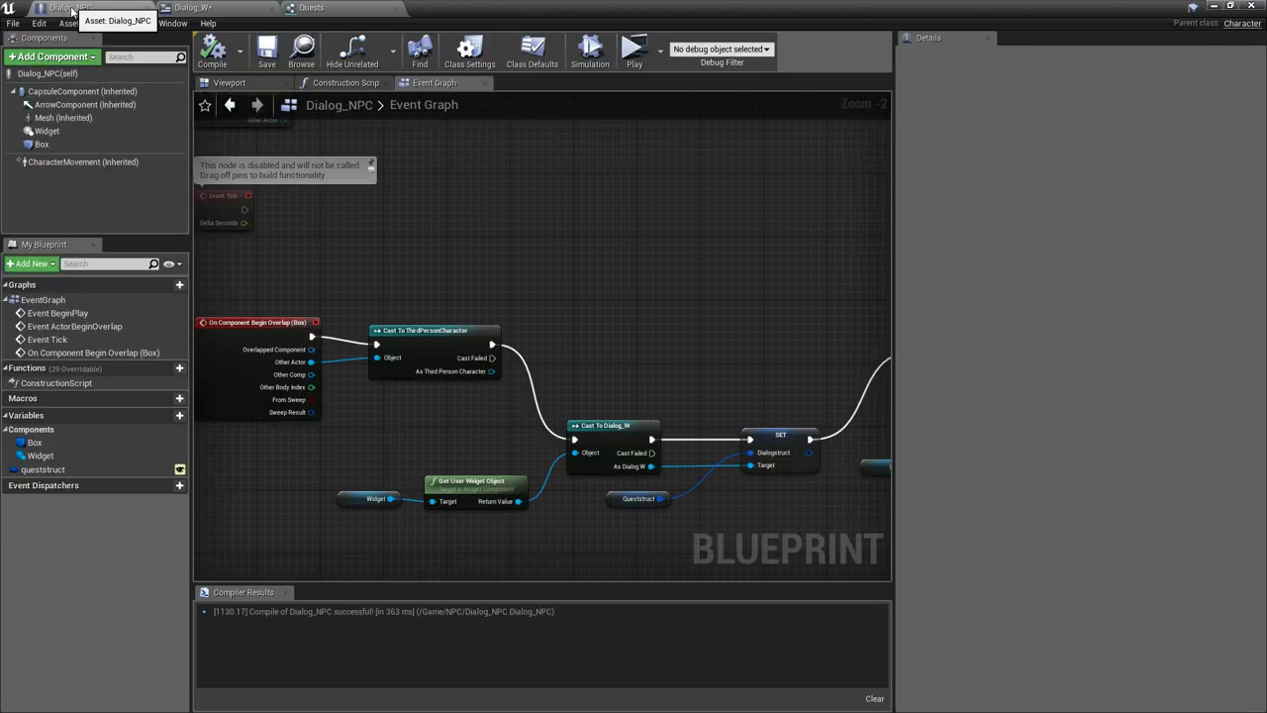
Move the Widget getter feeding Get User Widget Object lower to tidy the graph
mouse_move(579, 312)
right_mouse_down()
mouse_move(527, 260)
mouse_move(584, 260)
right_mouse_up()
left_click(263, 426)
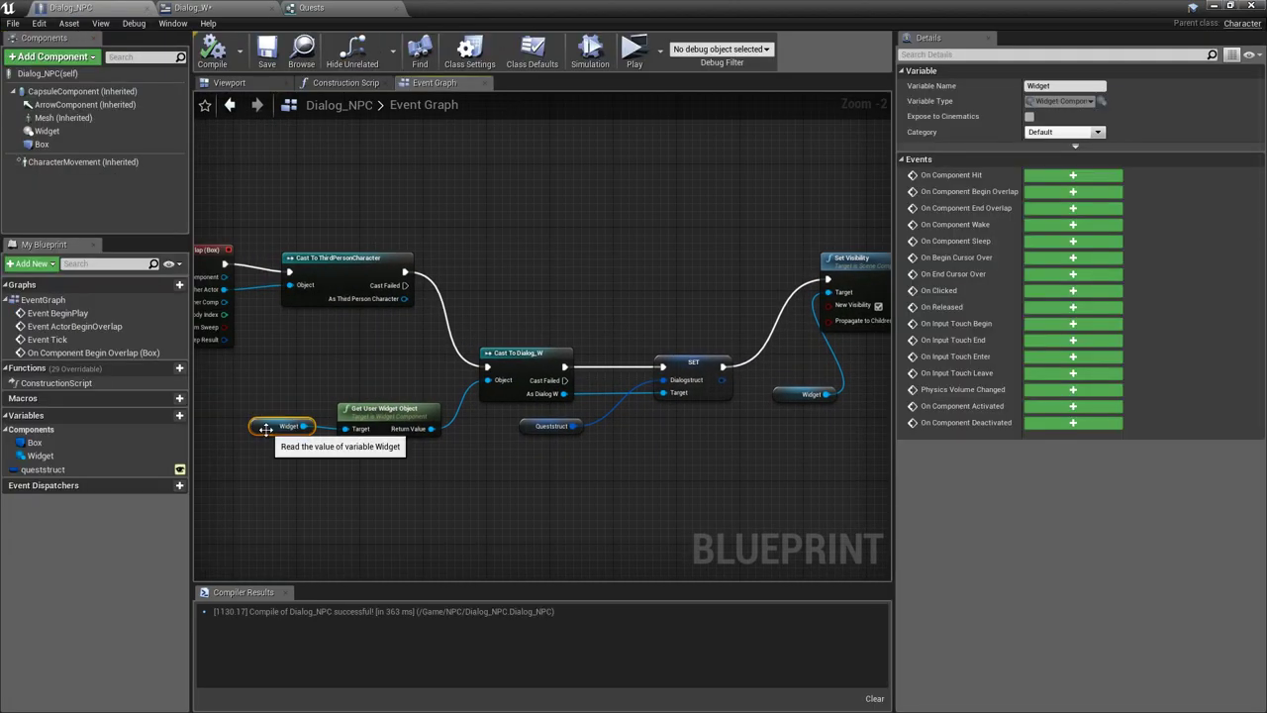
left_click_drag(263, 425, 263, 510)
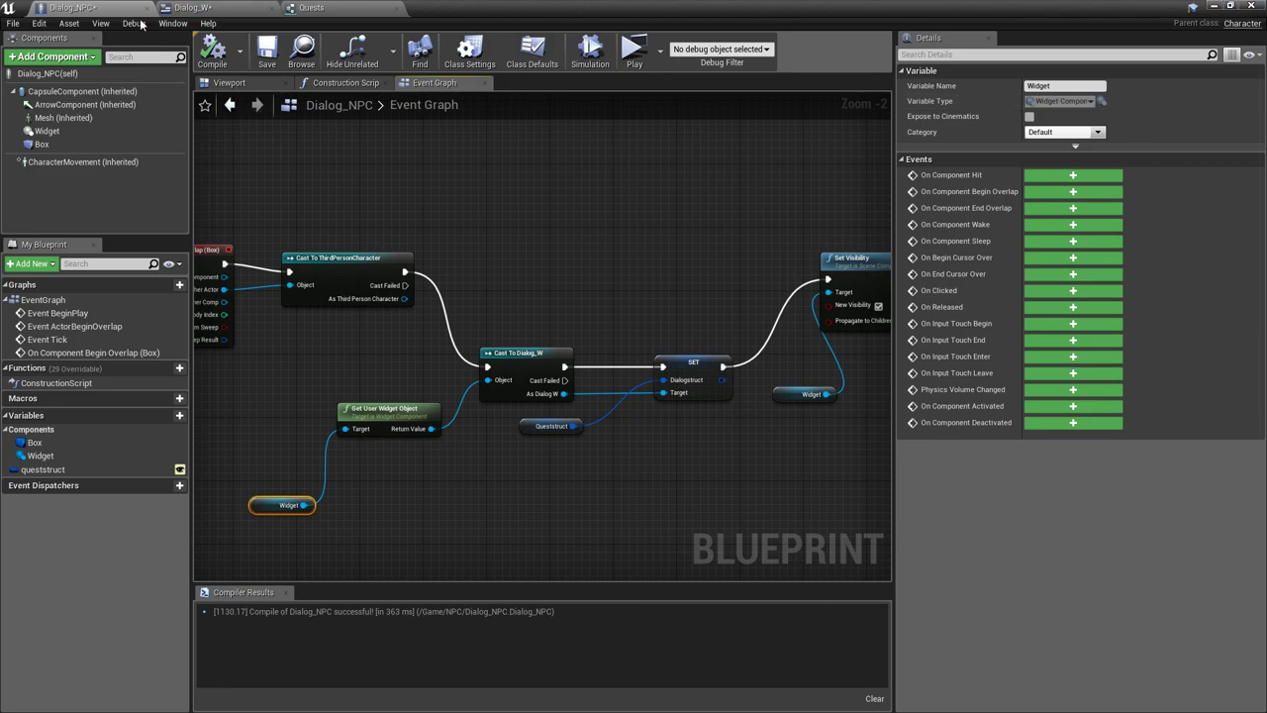
Add a widgetcomp variable to Dialog_W, typed as a Widget Component object reference
left_click(193, 7)
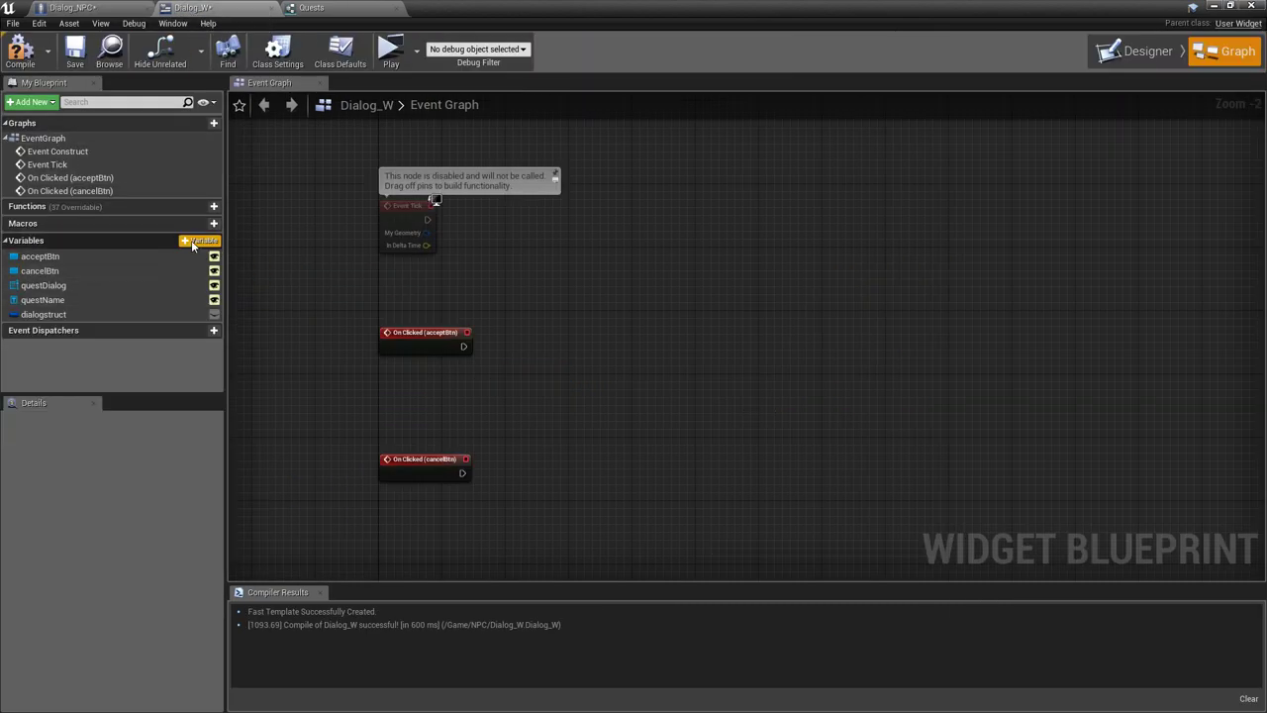
left_click(191, 240)
type("widgetc")
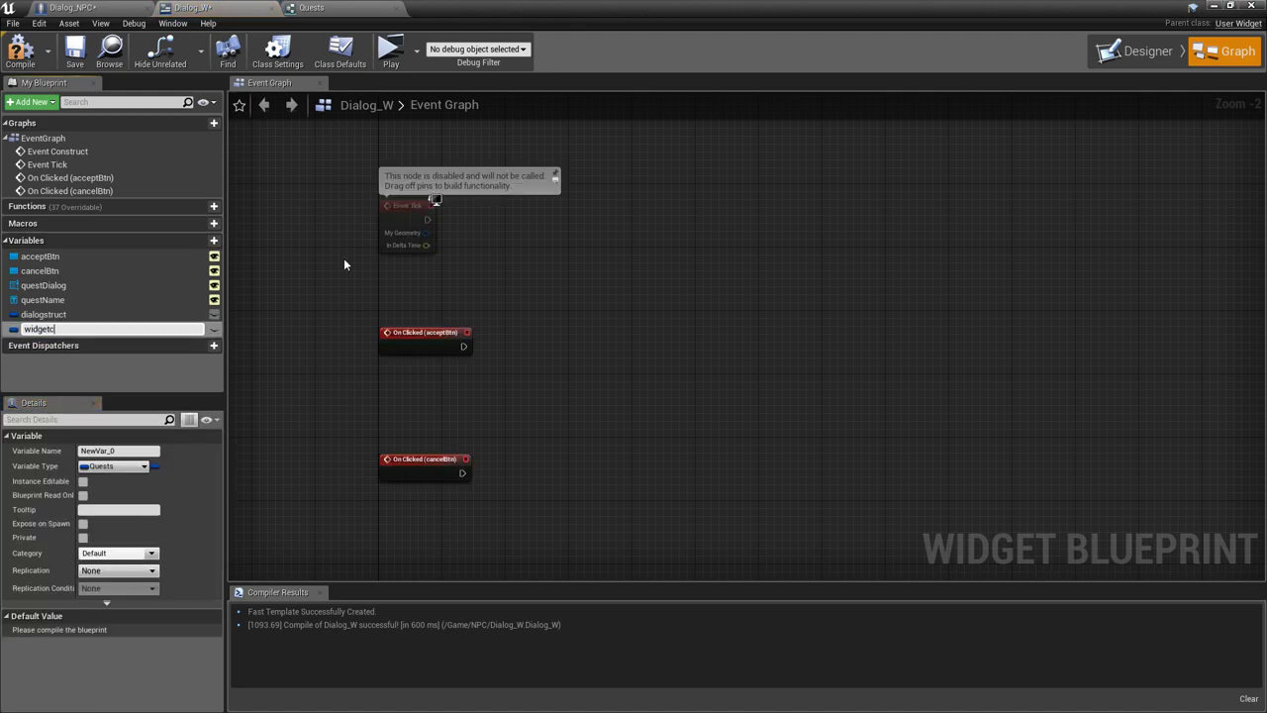
type("omp")
key("Return")
left_click(127, 467)
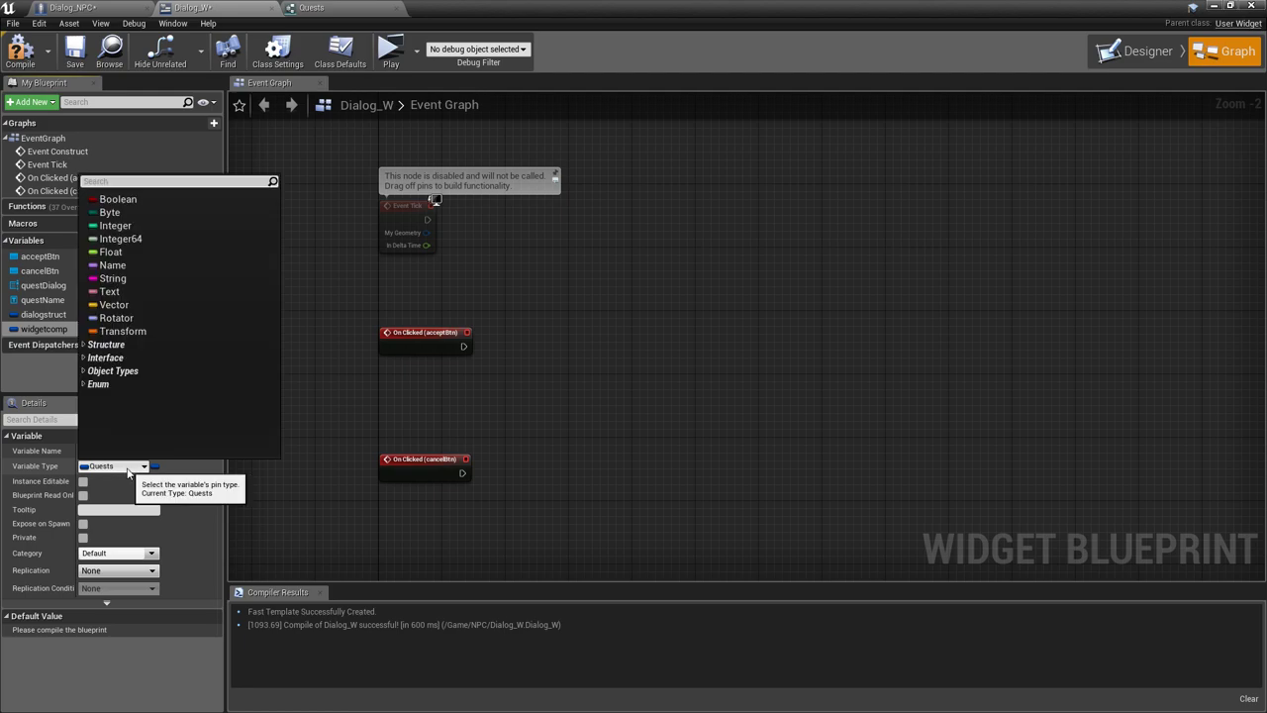
type("widget")
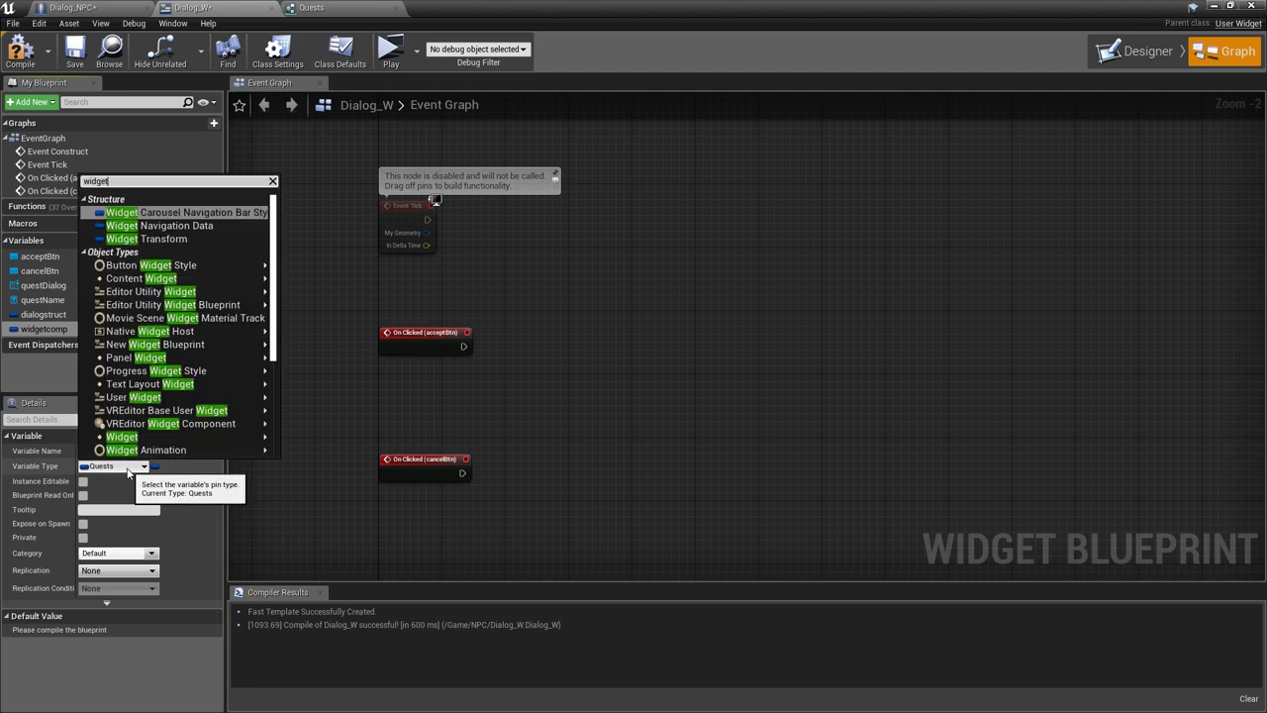
type("com")
key("Down")
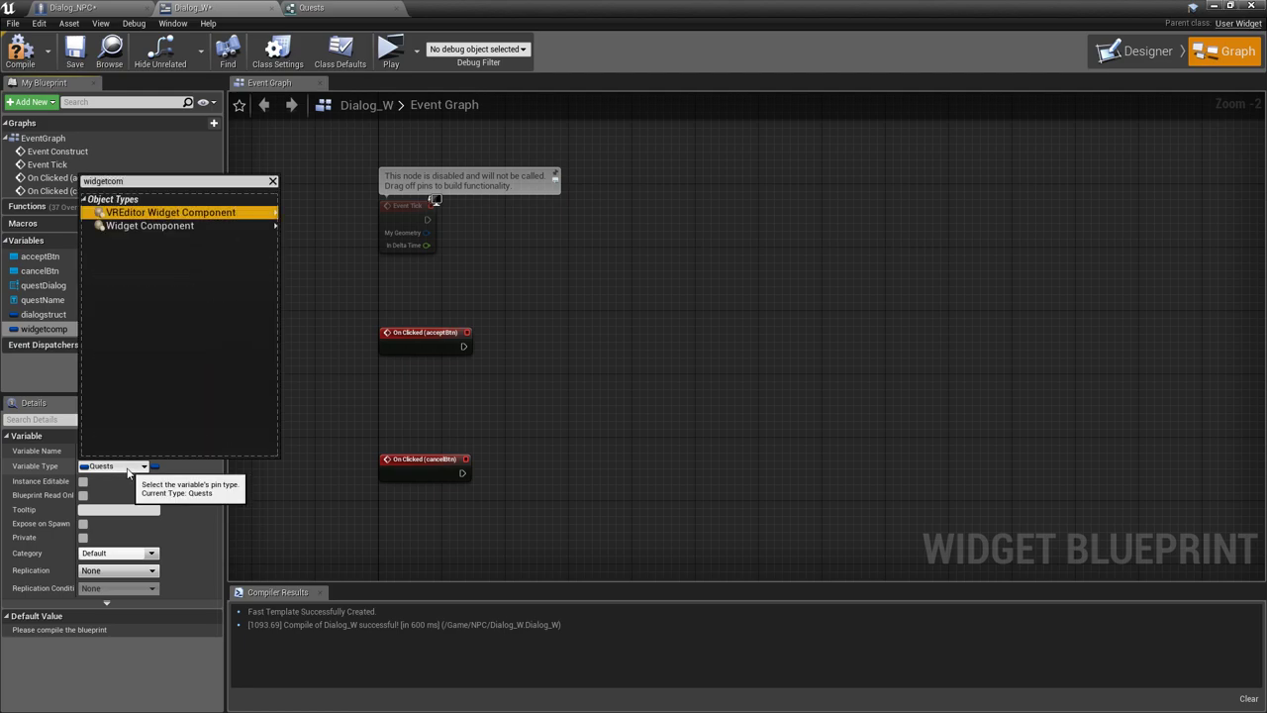
key("Down")
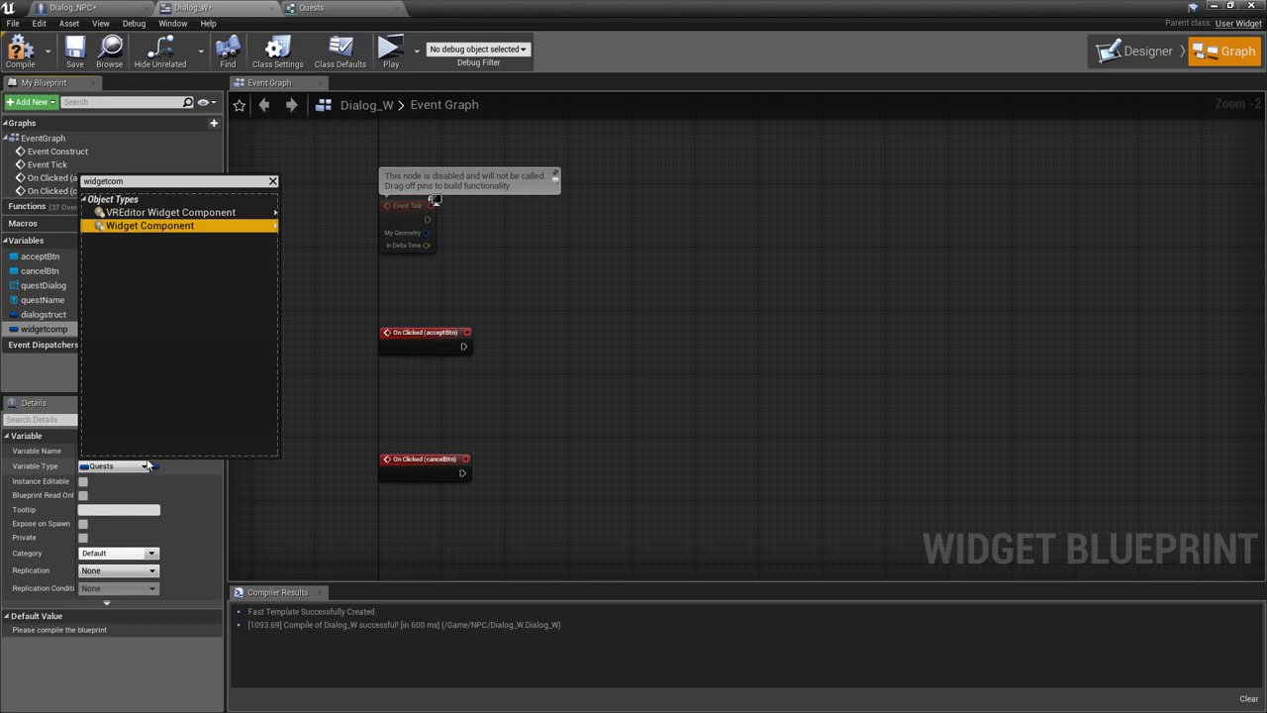
mouse_move(218, 226)
left_click(307, 227)
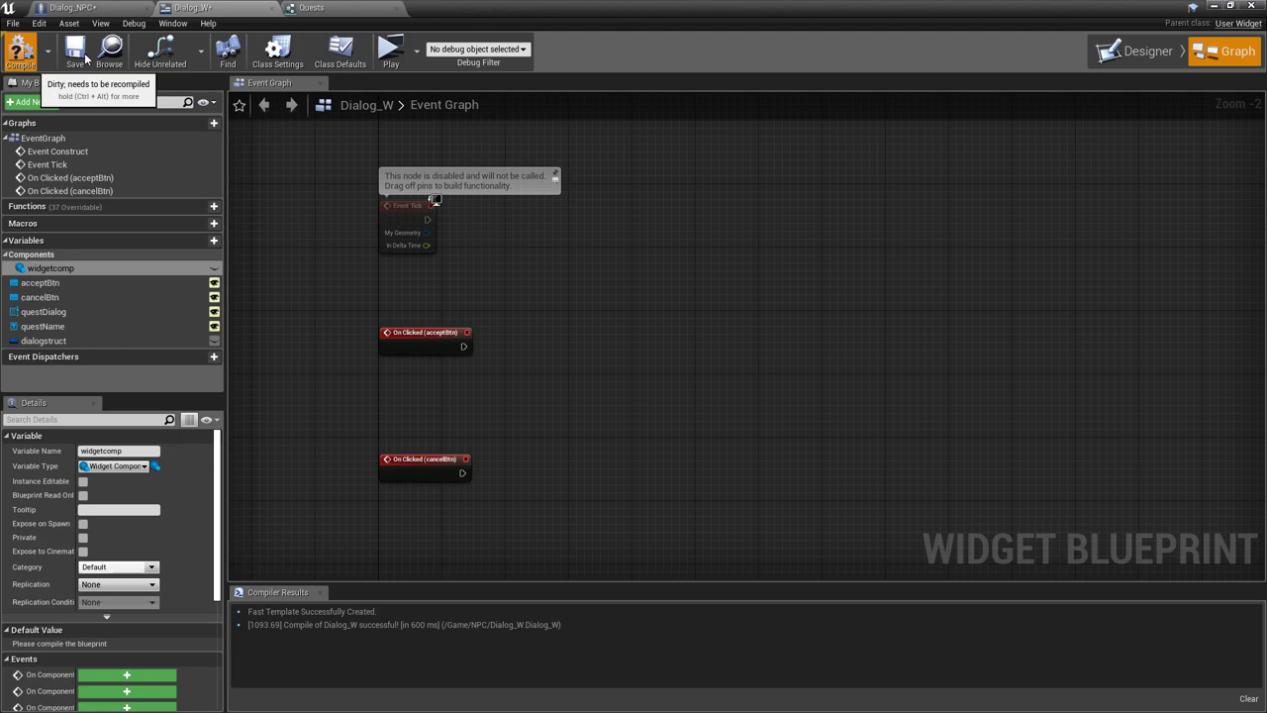
In Dialog_NPC, add SET Widgetcomp on As Dialog W after Set Visibility, fed by the Widget component
left_click(73, 7)
right_click_drag(516, 297, 269, 380)
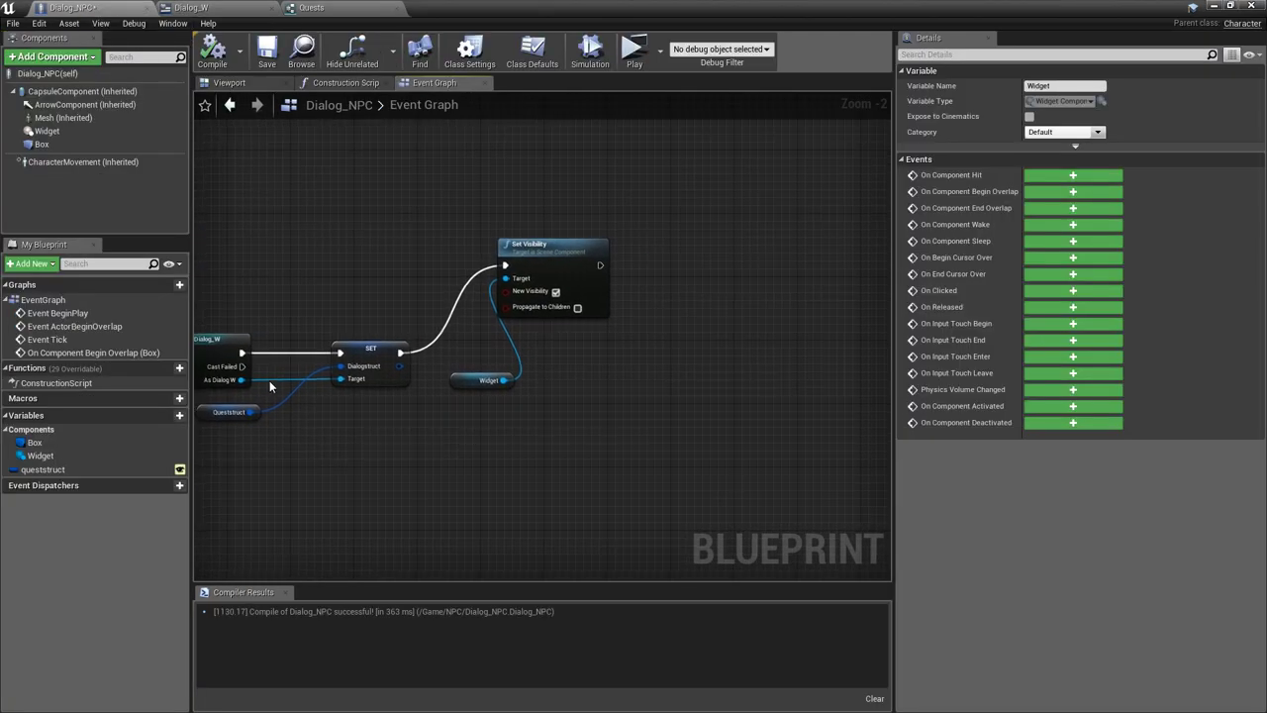
left_click_drag(240, 379, 720, 368)
type("s")
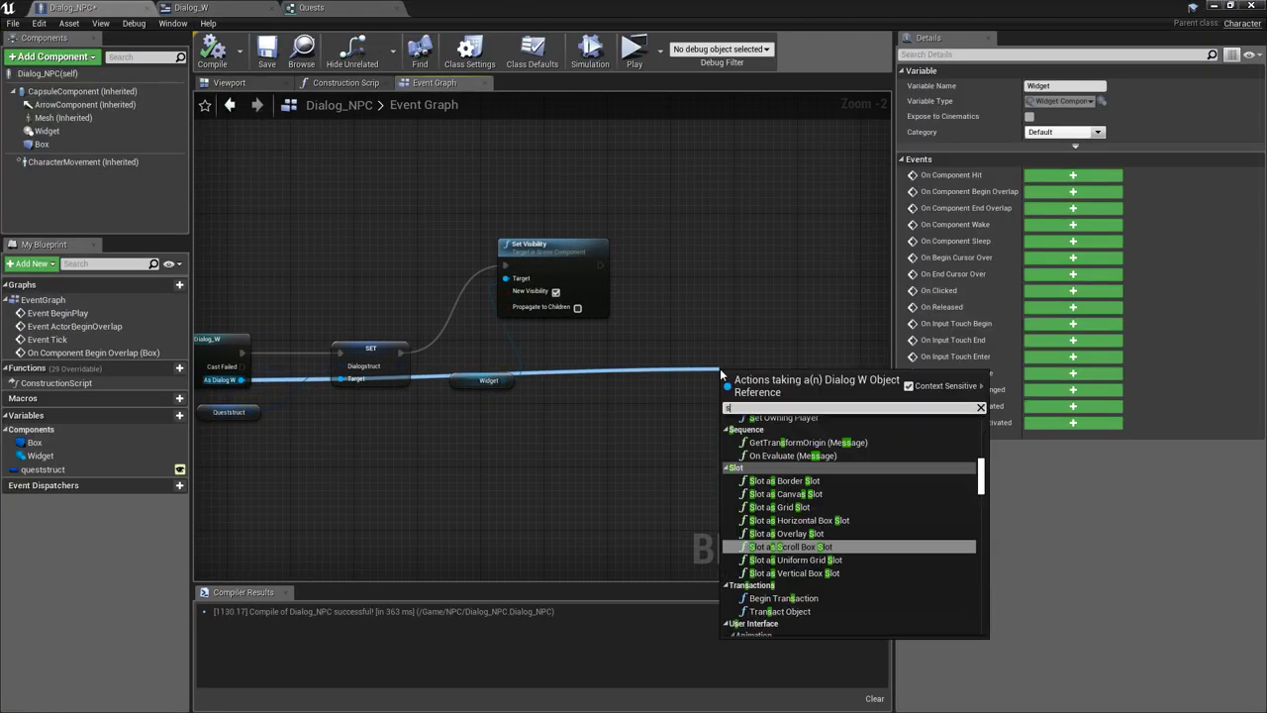
type("et widget")
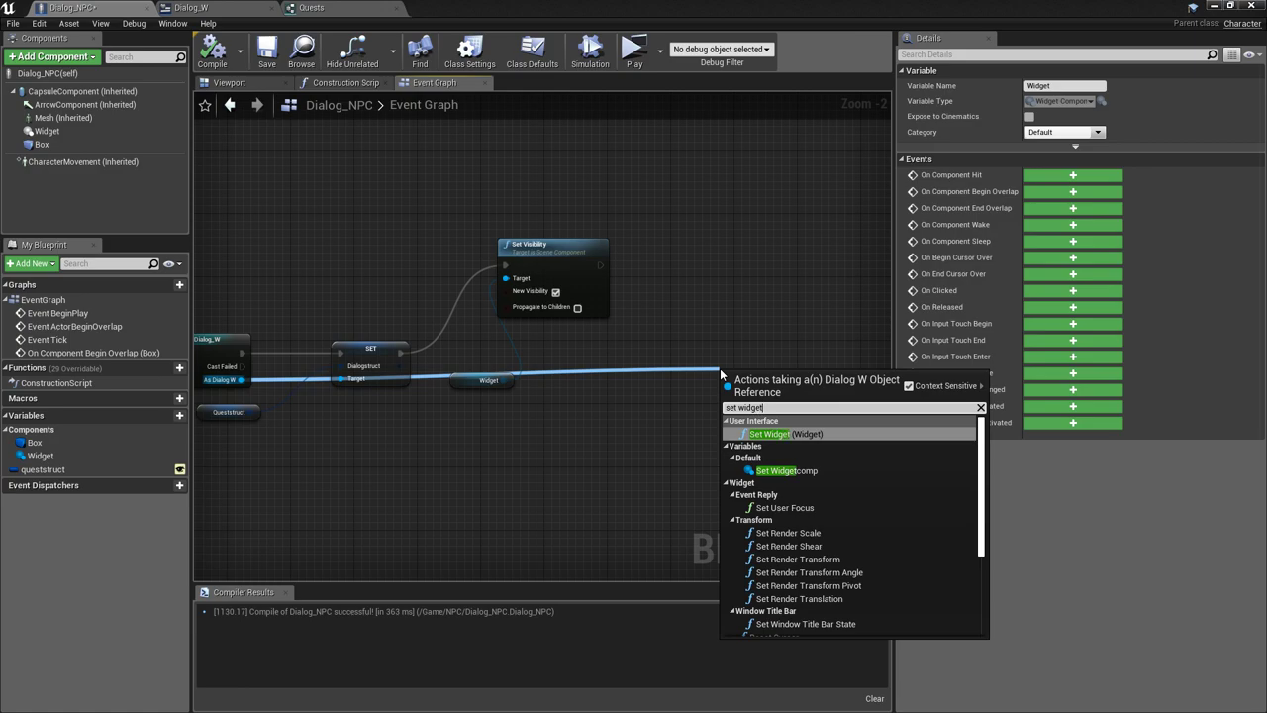
left_click(808, 473)
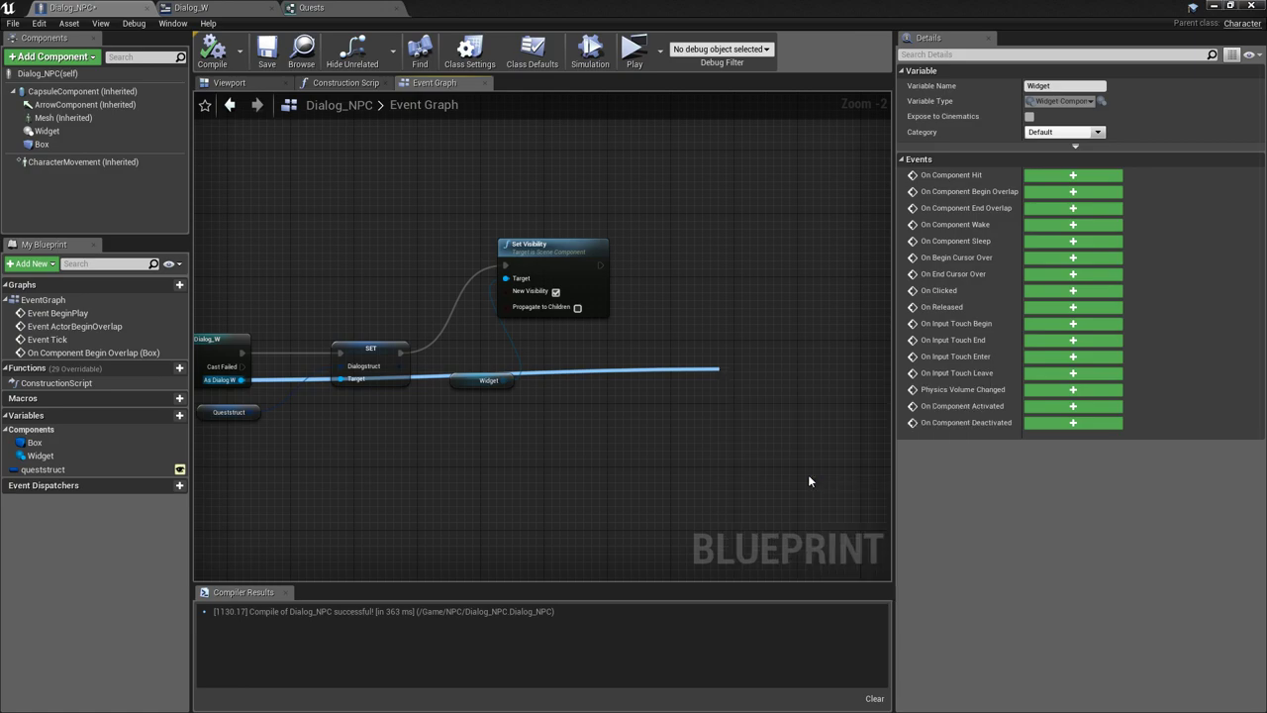
left_click_drag(729, 384, 579, 258)
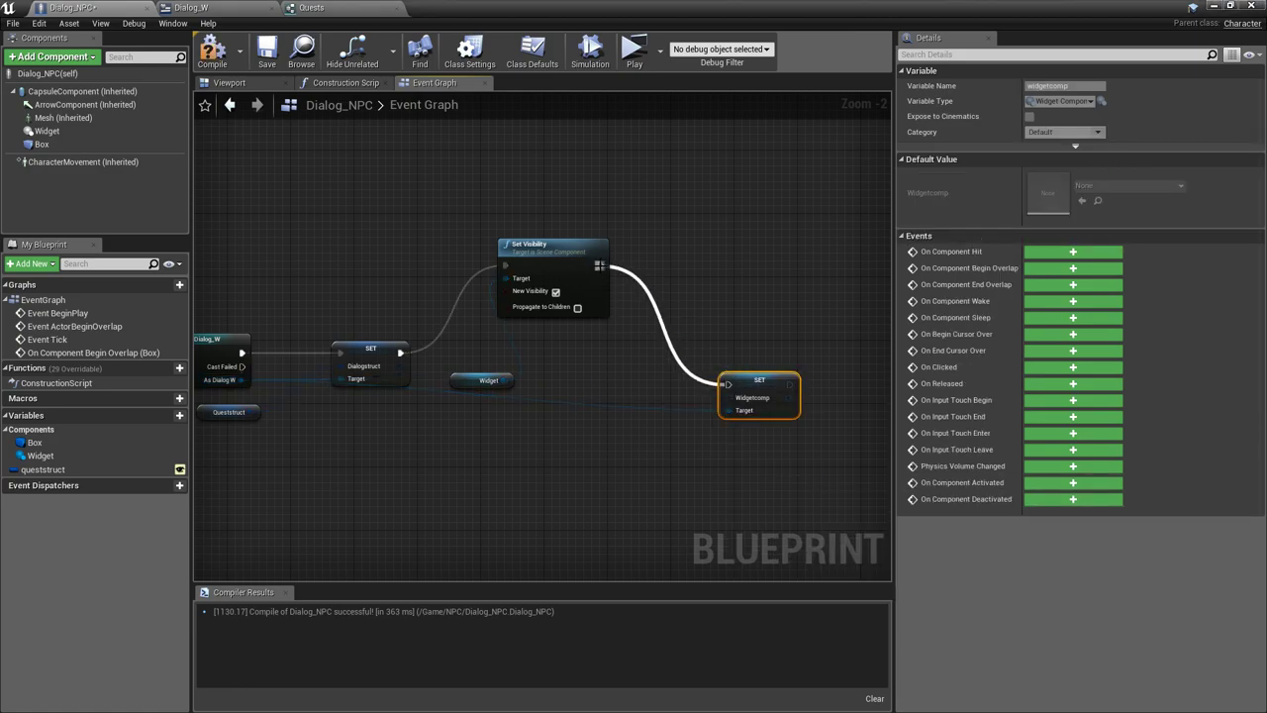
left_click_drag(69, 133, 734, 403)
left_click_drag(655, 409, 622, 392)
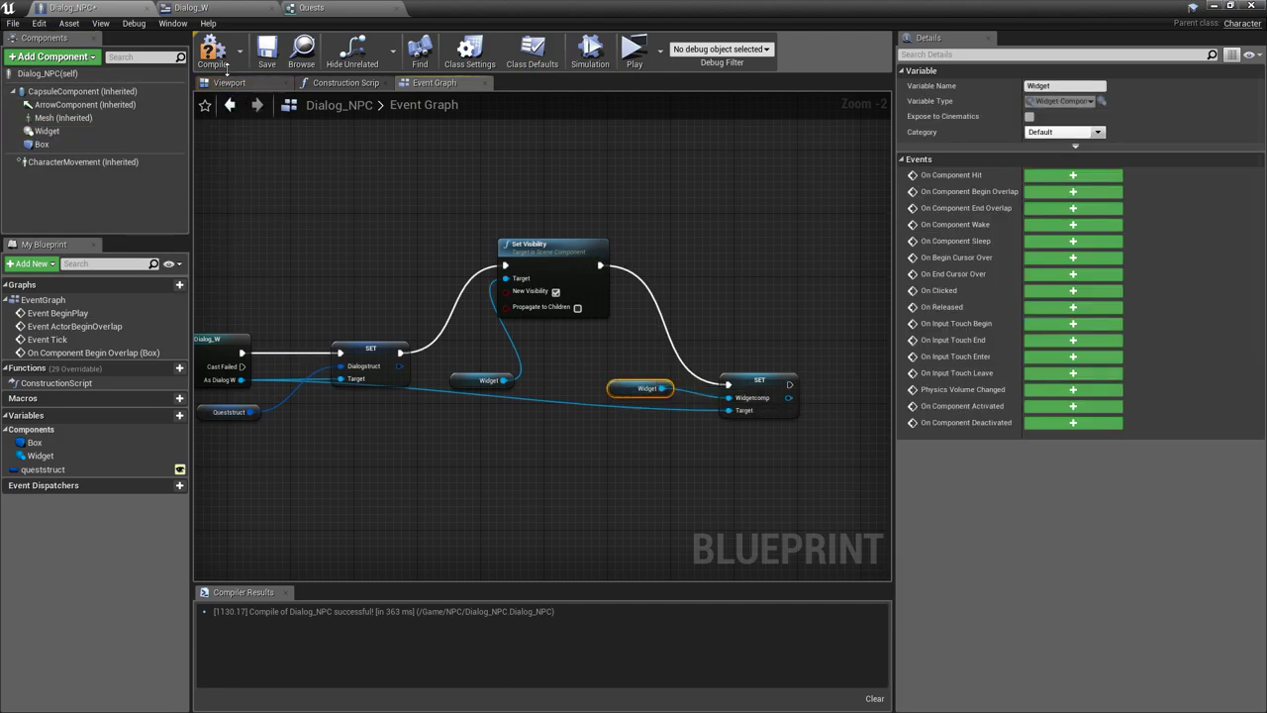
left_click(191, 7)
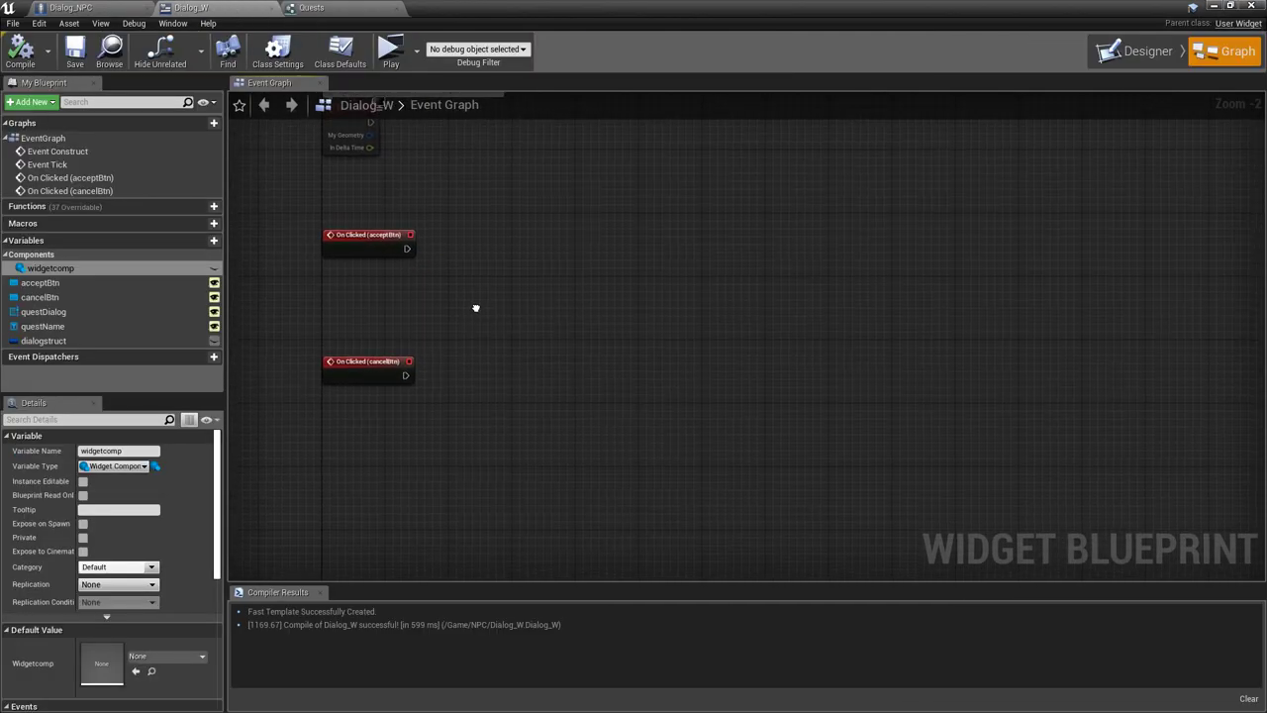
Wire cancelBtn and acceptBtn On Clicked events to Set Visibility on widgetcomp, compiling Dialog_W
mouse_move(48, 268)
left_mouse_down("ctrl")
mouse_move(347, 453)
mouse_move(464, 413)
left_mouse_up("ctrl")
type("set visi")
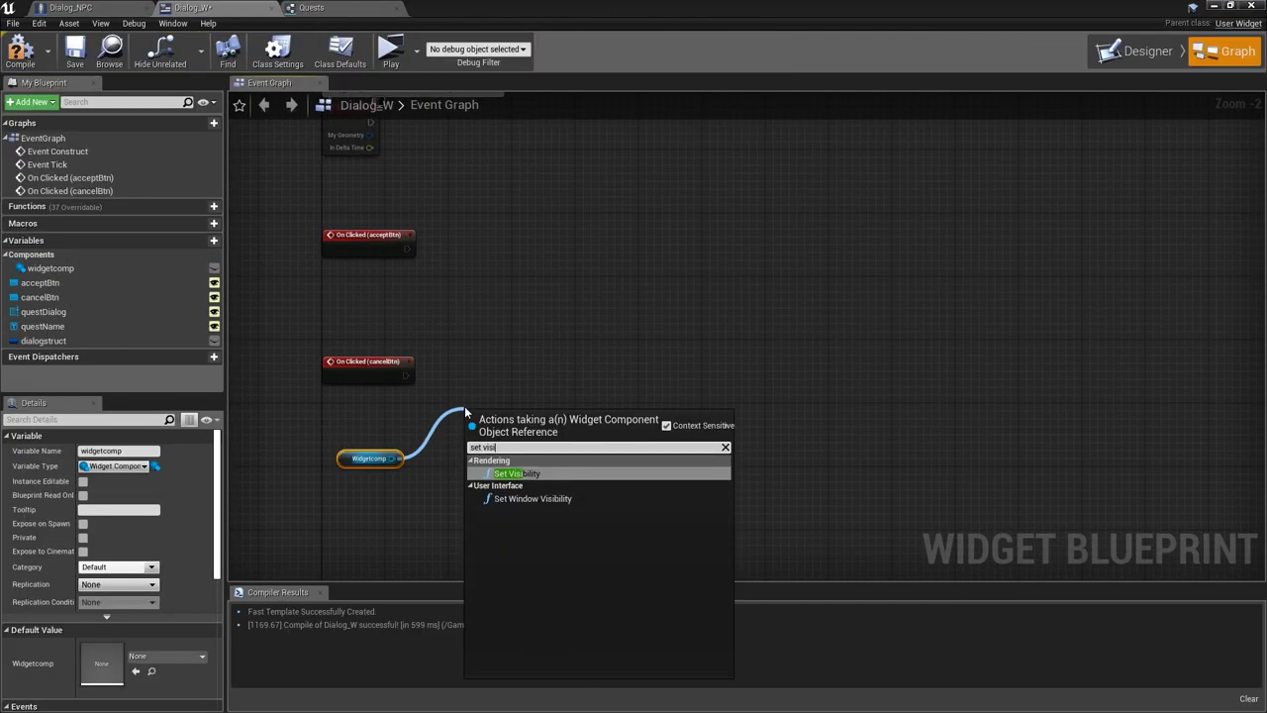
key("Return")
left_click_drag(472, 439, 406, 382)
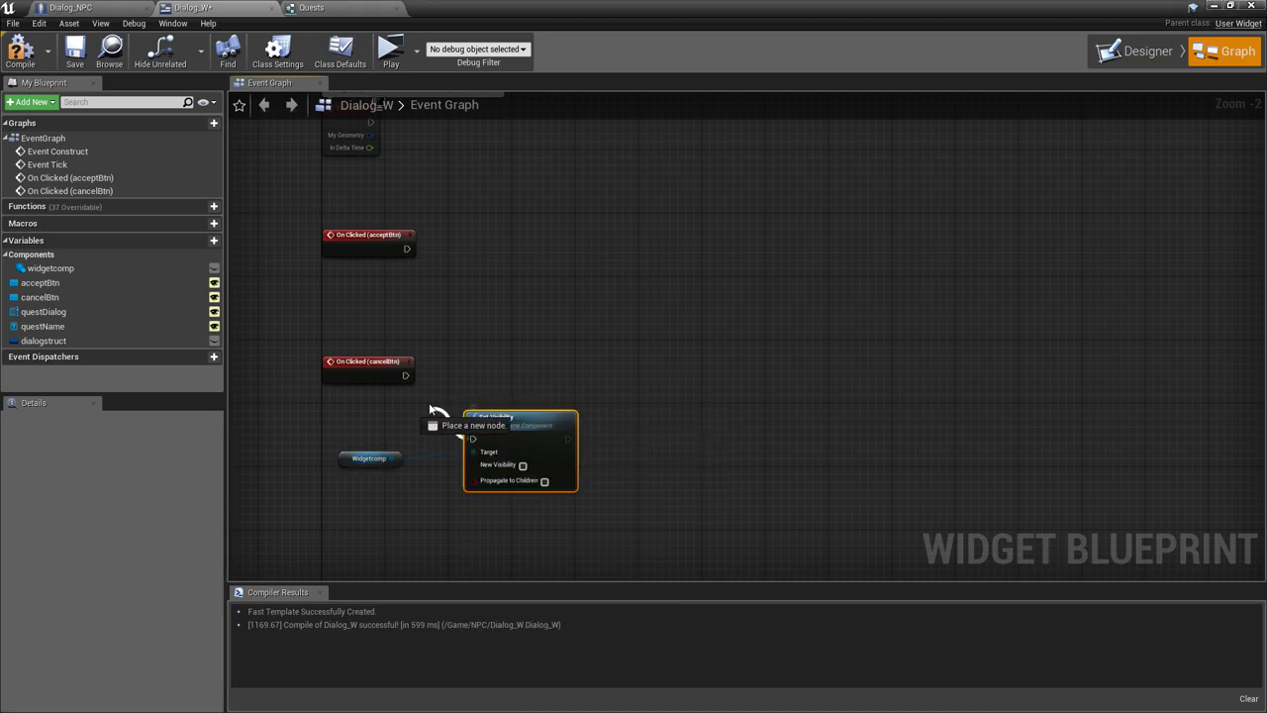
left_click_drag(505, 421, 505, 389)
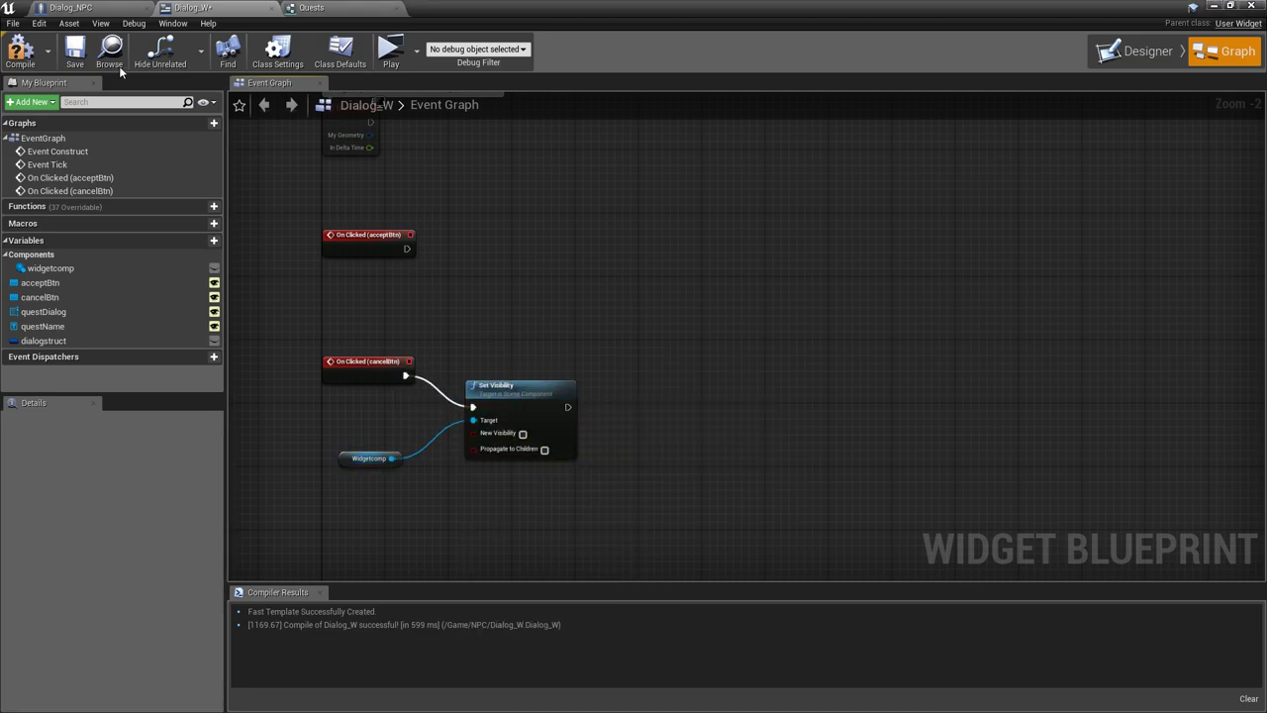
left_click(75, 55)
right_click_drag(660, 245, 579, 261)
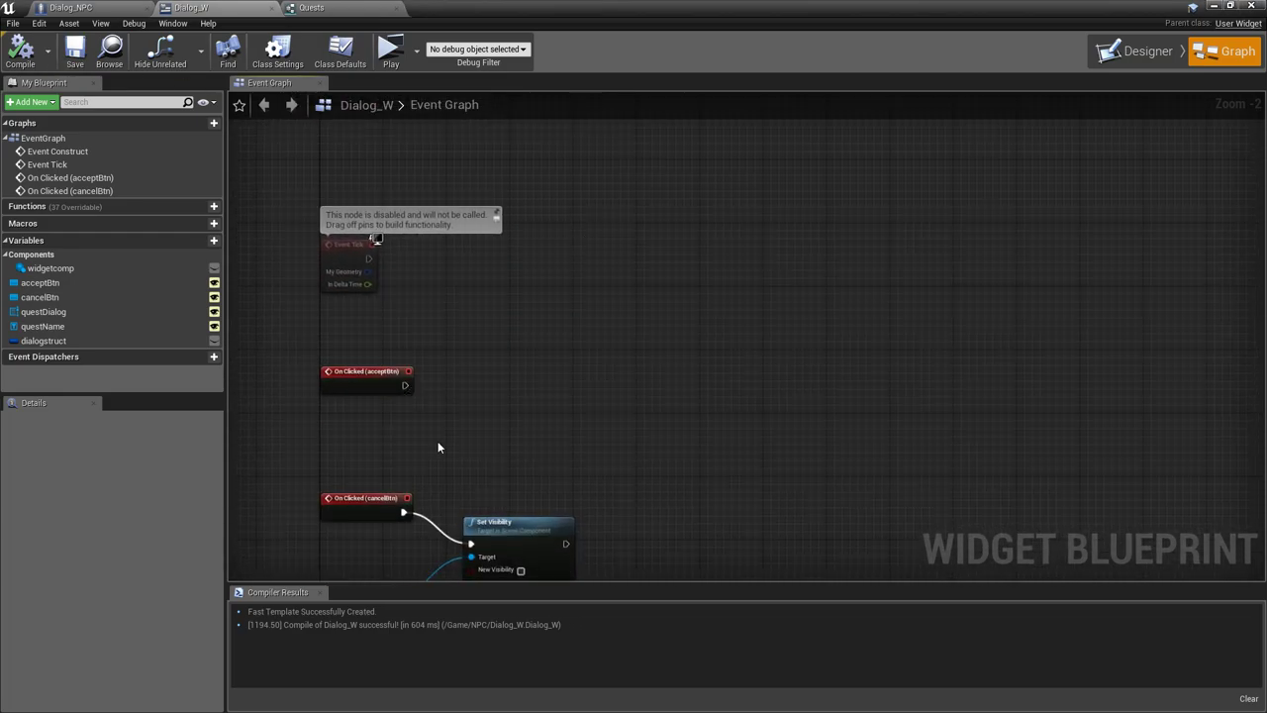
right_click_drag(438, 447, 458, 382)
left_click_drag(405, 303, 482, 473)
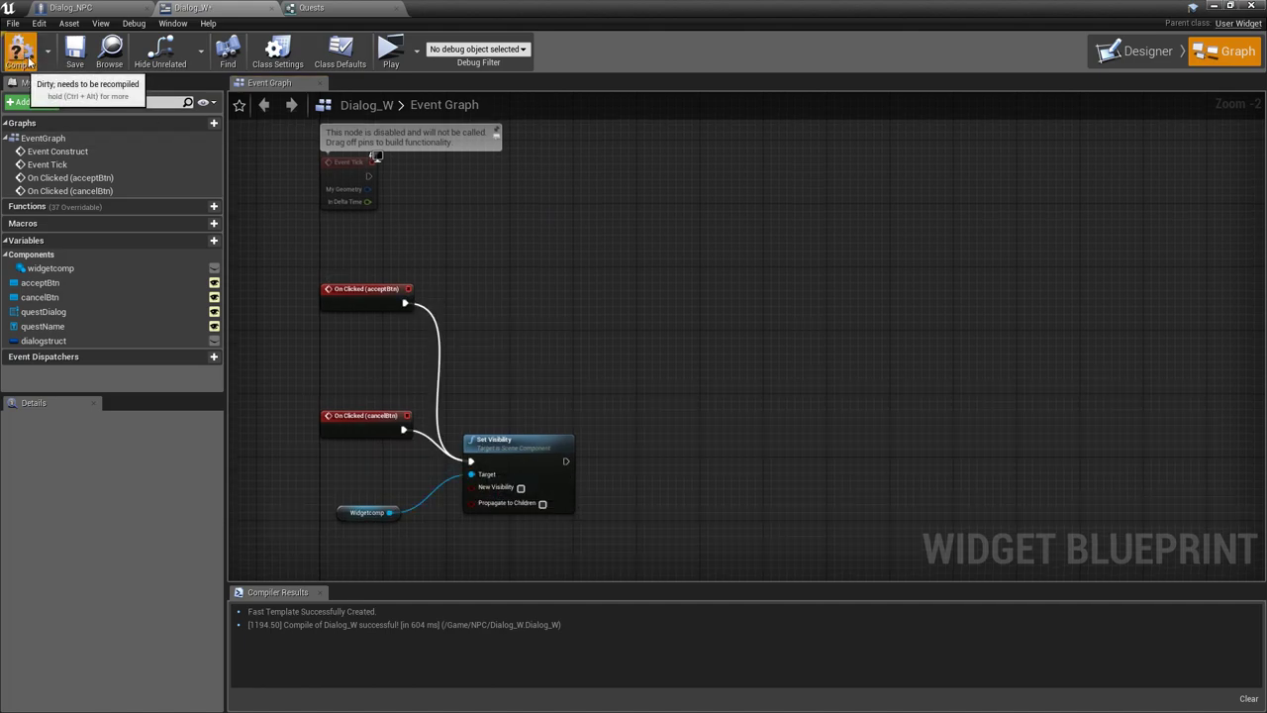
Select Dialog_NPC's Box trigger and view it around the NPC in the viewport
left_click(89, 7)
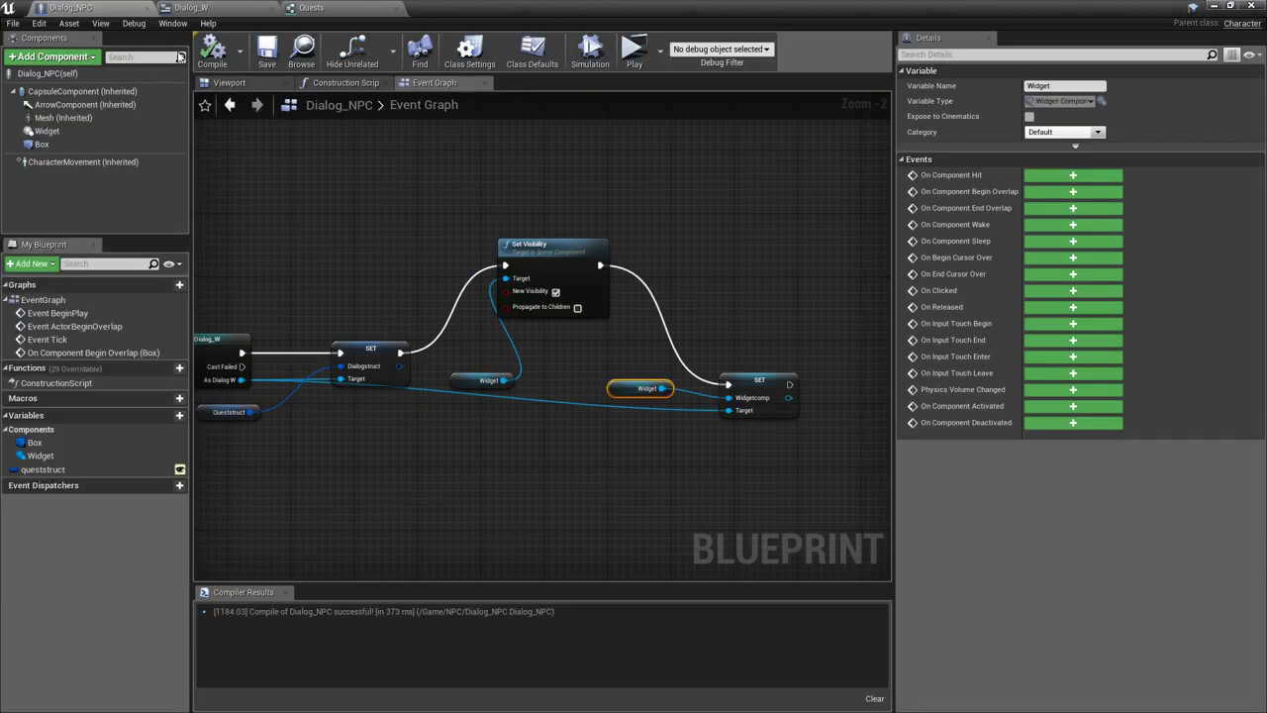
right_click_drag(355, 248, 578, 272)
left_click(524, 238)
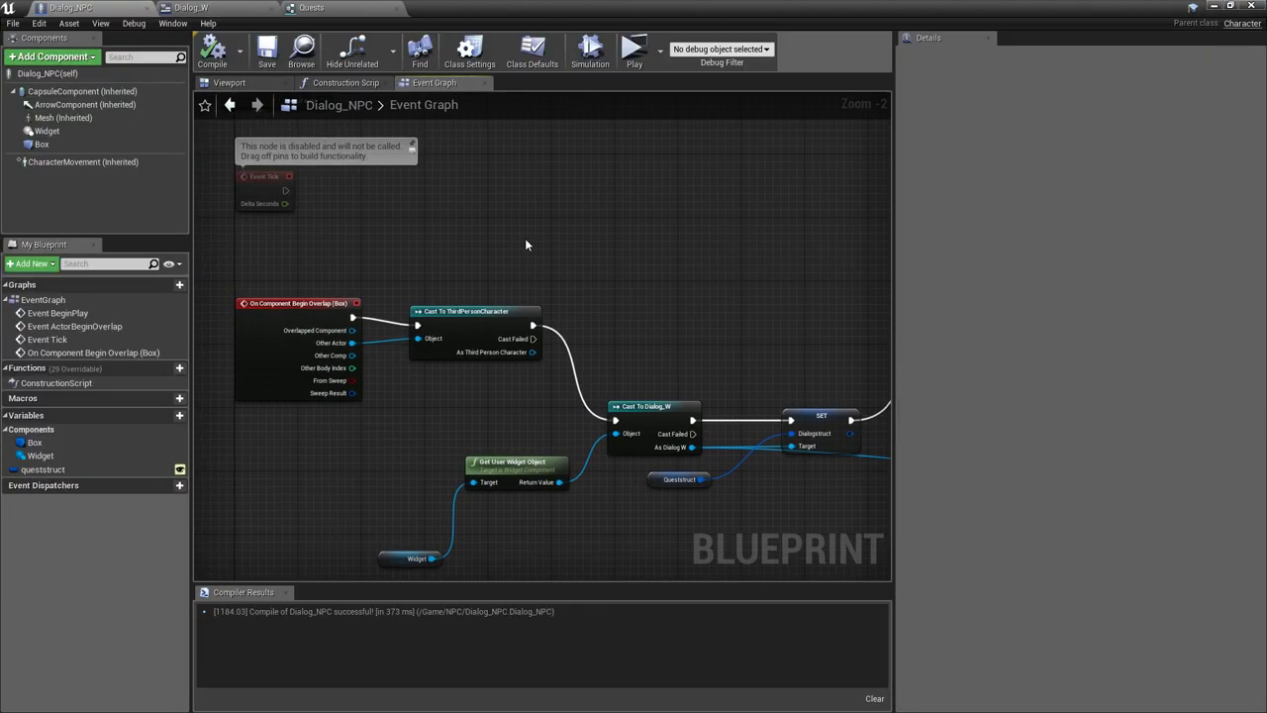
left_click(42, 144)
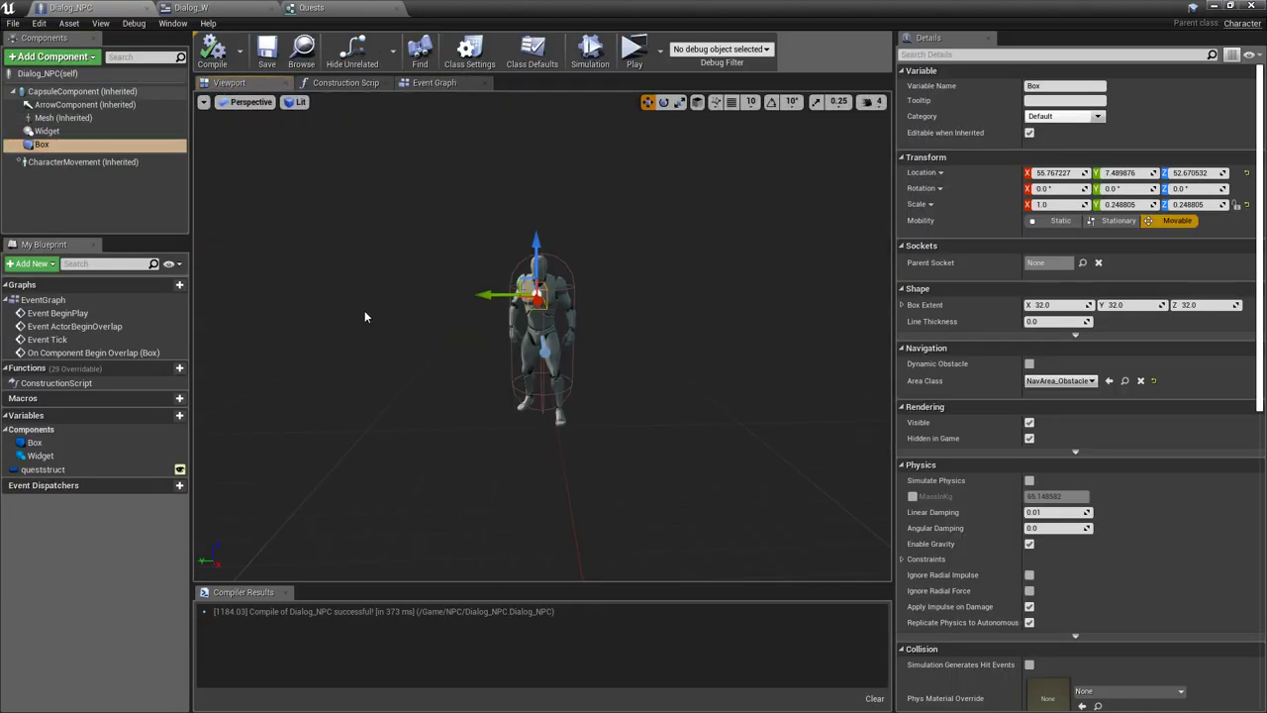
left_click_drag(402, 373, 475, 377, "alt")
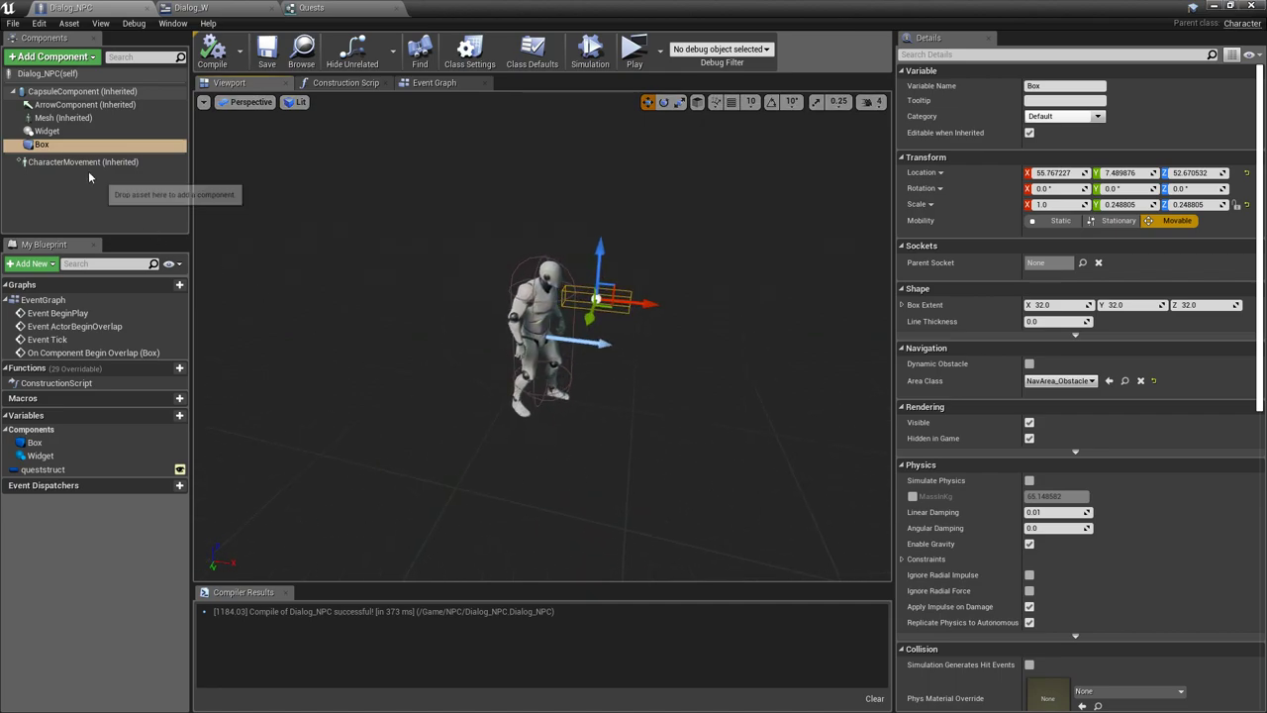
Scale the Box trigger up to about 2.18/1.43/1.43 and compile Dialog_NPC
left_click(679, 102)
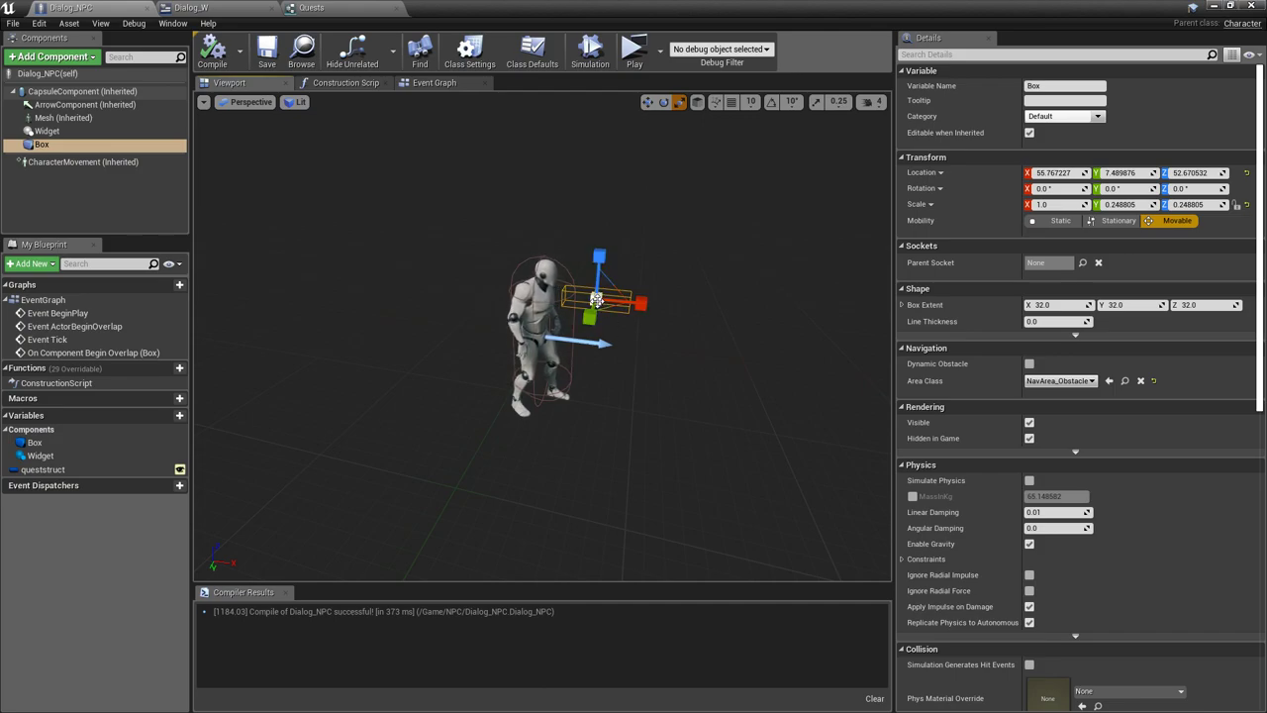
left_click(596, 299)
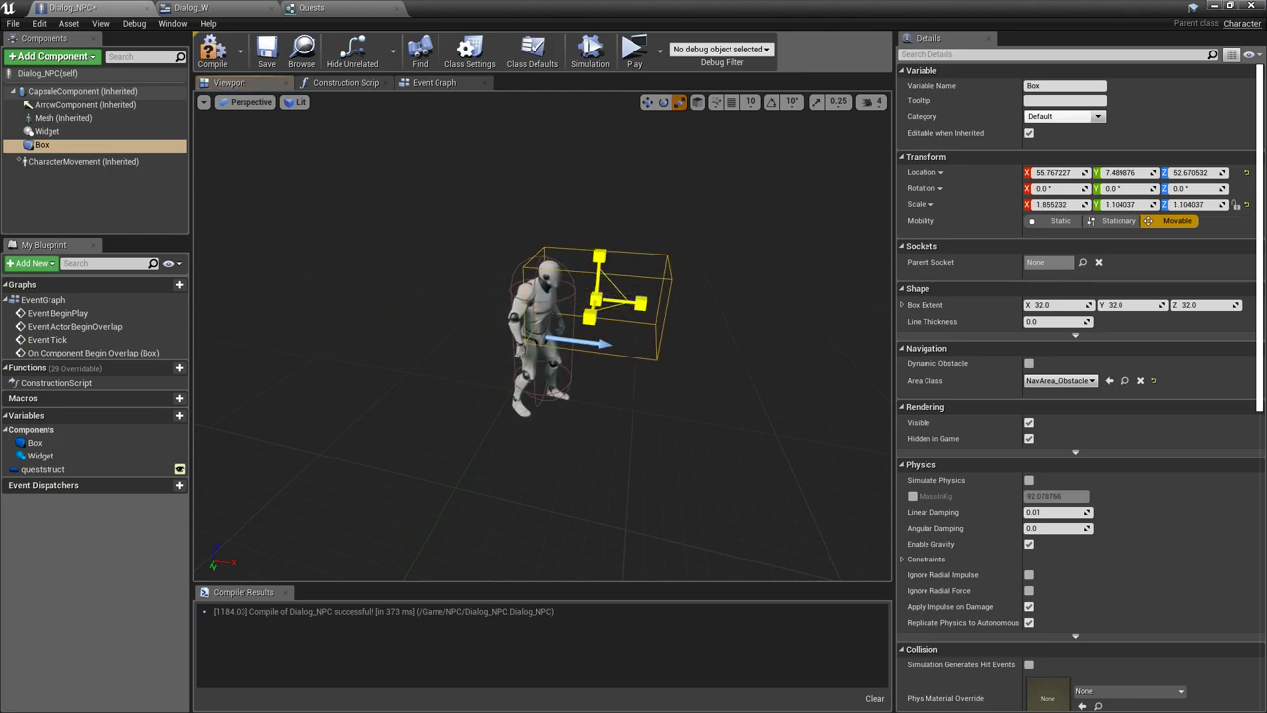
mouse_move(598, 300)
left_mouse_down()
mouse_move(600, 259)
mouse_move(585, 329)
mouse_move(658, 381)
left_mouse_up()
key("w")
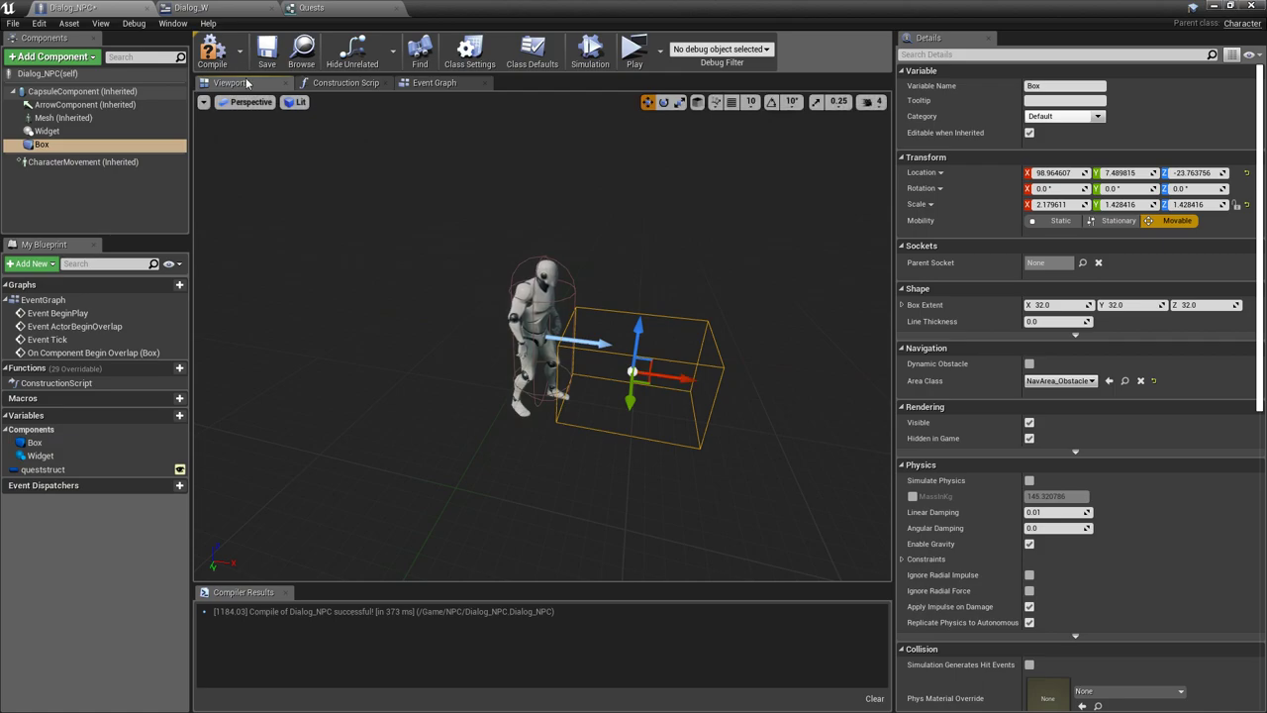
left_click(212, 50)
left_click_drag(496, 194, 535, 194)
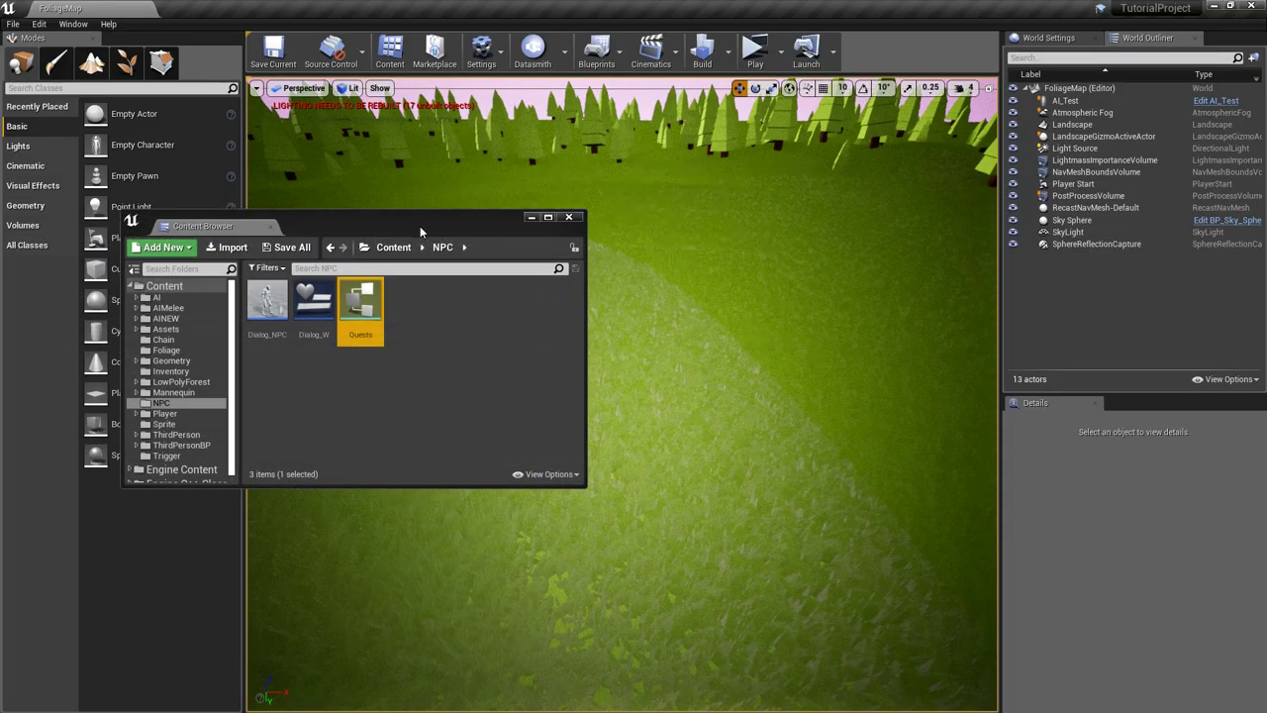
Place a Dialog_NPC in FoliageMap, delete the AI_Test actor, and rotate the NPC about 8.7°
left_click_drag(420, 226, 338, 452)
left_click_drag(185, 524, 644, 357)
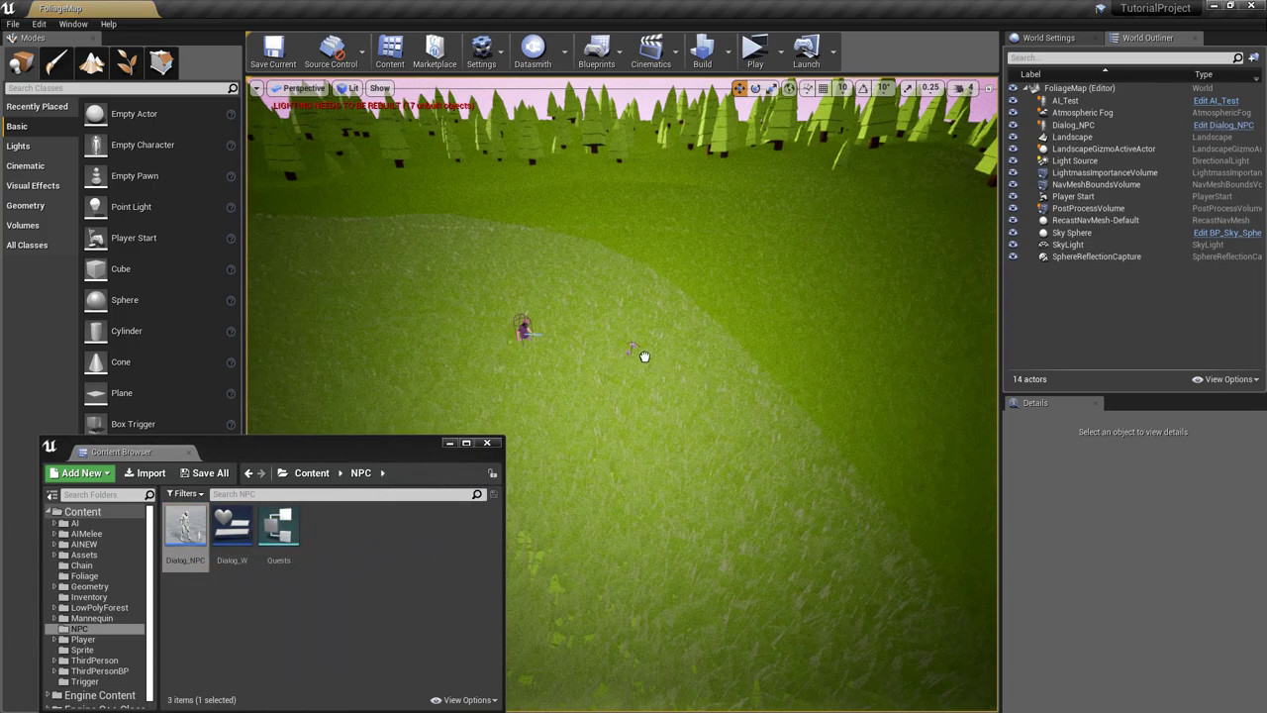
left_click(528, 332)
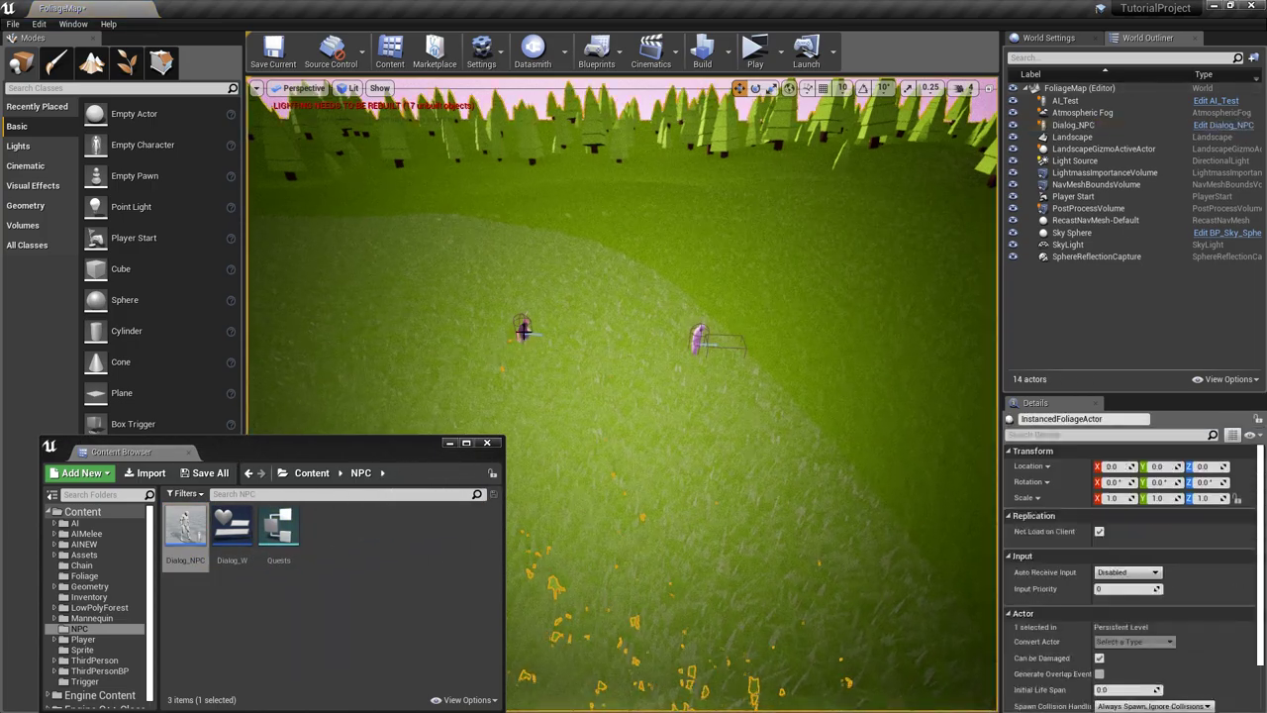
left_click(524, 331)
key("Delete")
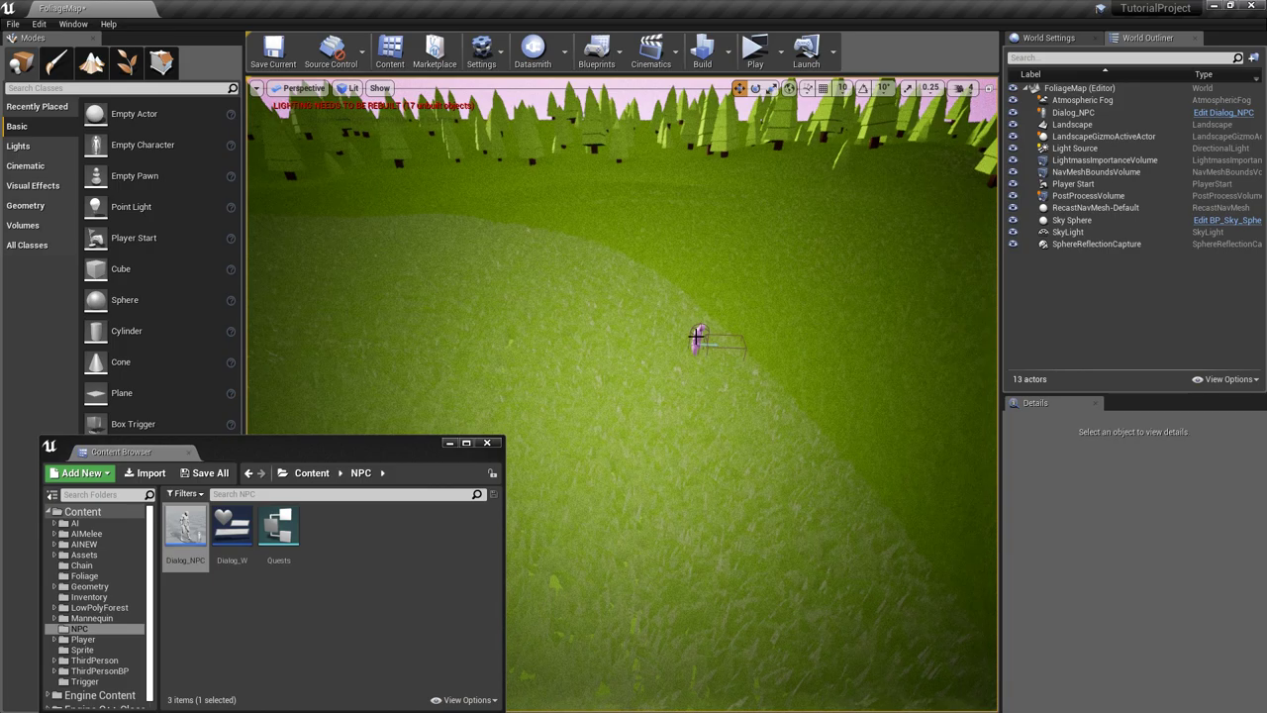
left_click(696, 338)
key("e")
mouse_move(703, 386)
left_mouse_down()
mouse_move(777, 354)
mouse_move(595, 344)
left_mouse_up()
Show the placed Dialog_NPC's Queststruct details: 'Kill the Maynards', 4 enemies to kill
left_click(494, 388)
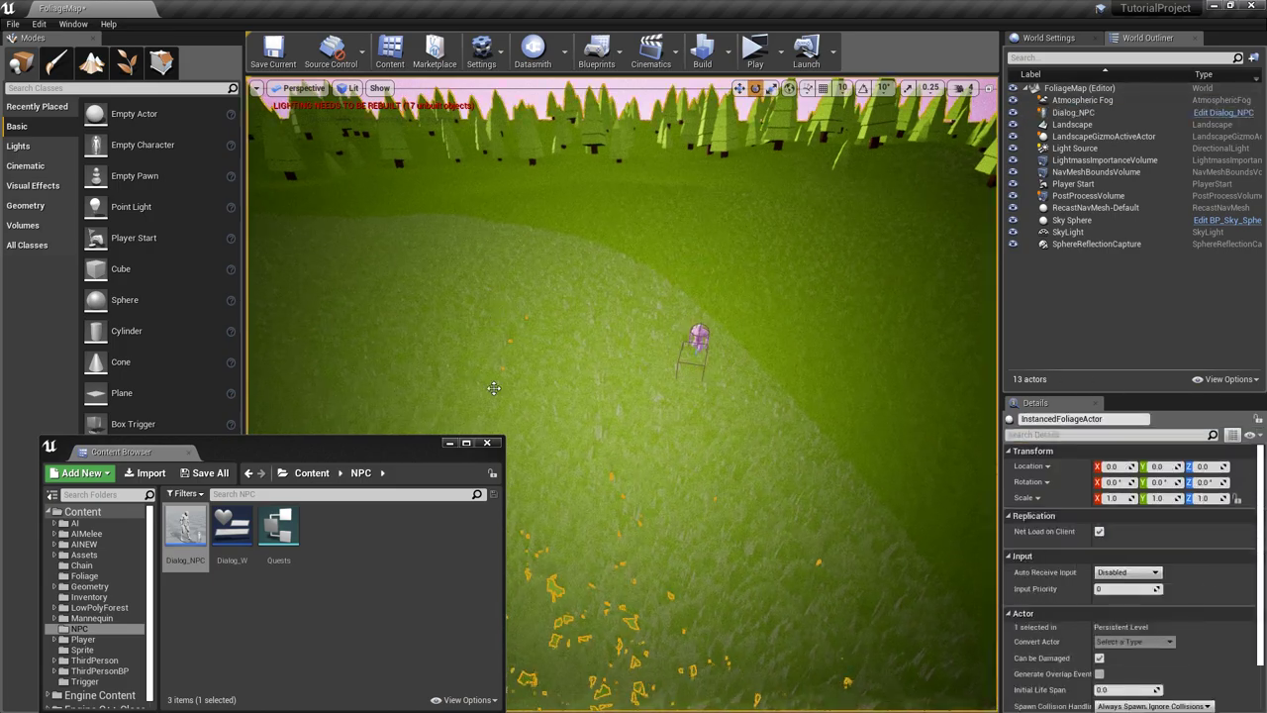
left_click(450, 443)
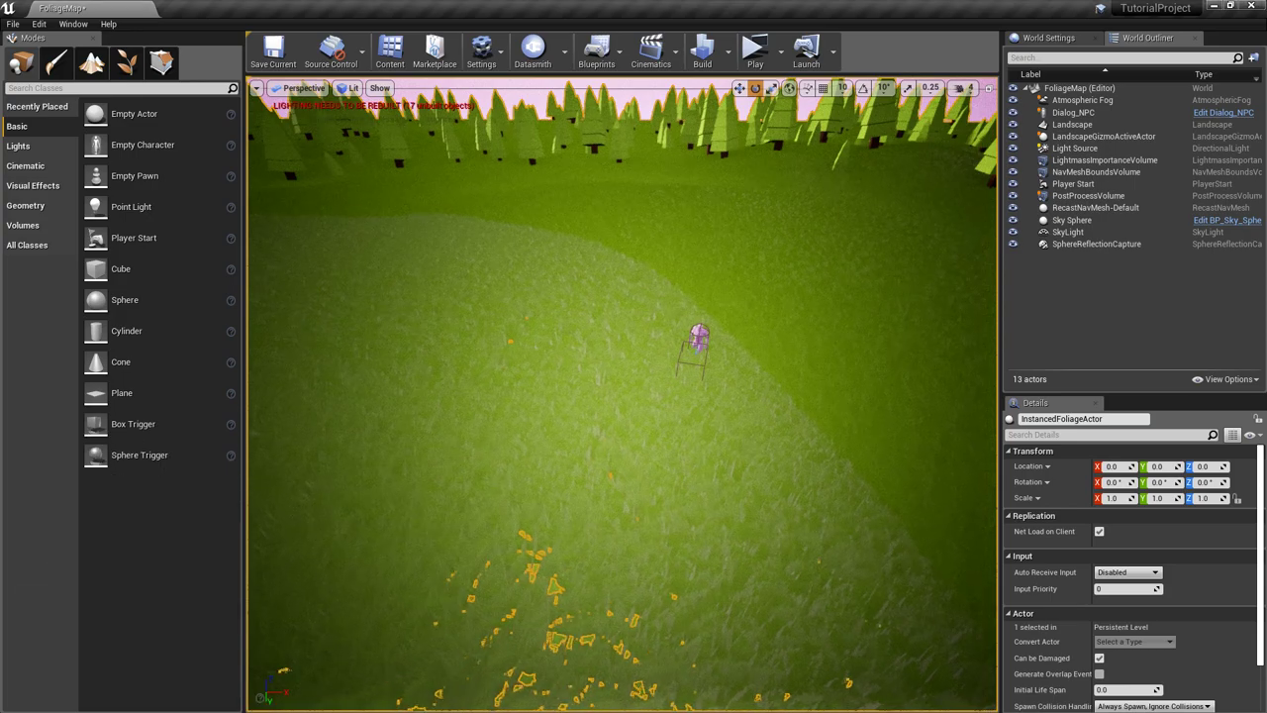
left_click(699, 338)
scroll(1083, 633, "down", 2)
scroll(1082, 631, "down", 2)
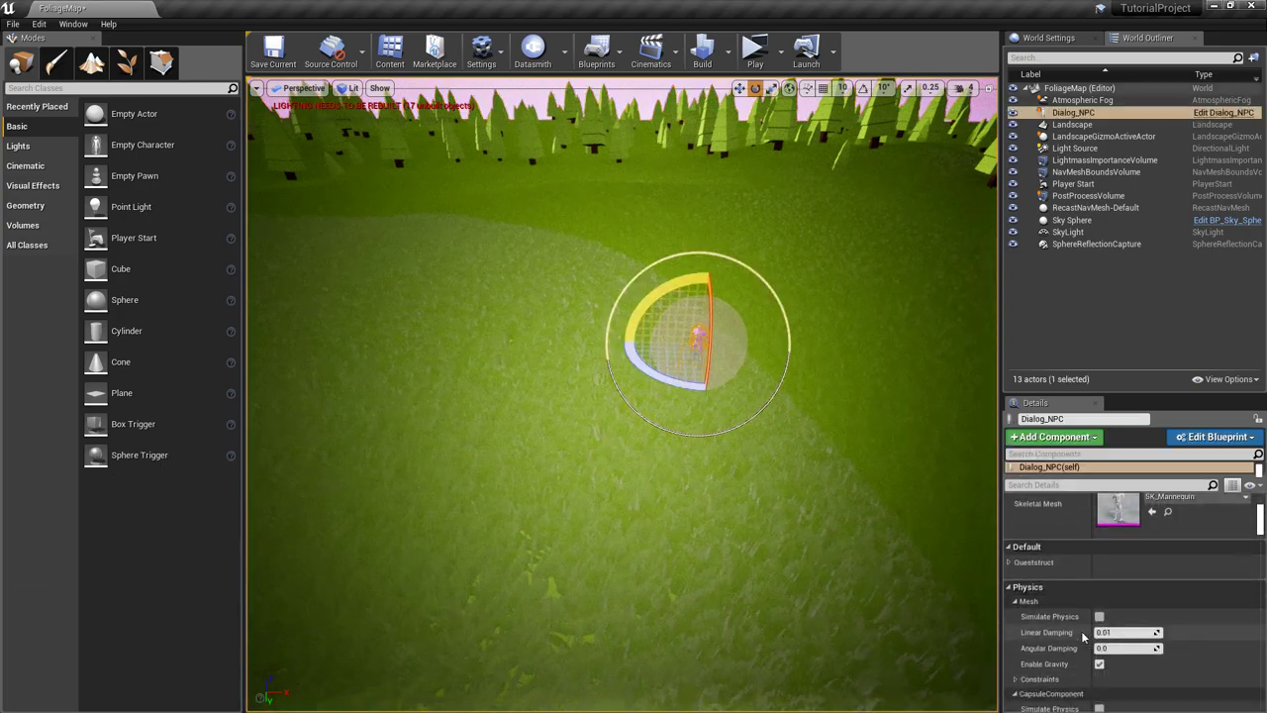
left_click(1010, 562)
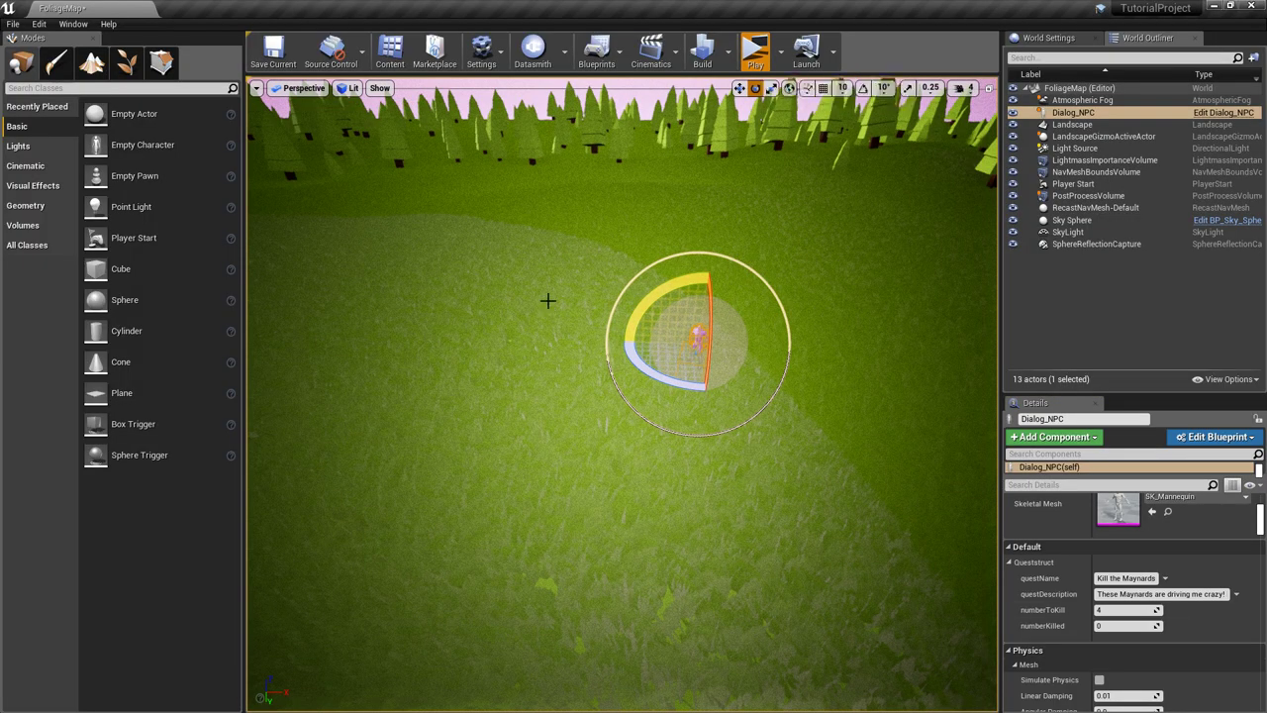
Playtest by running to the NPC to see the Accept/Cancel dialog, then reopen Dialog_NPC
key("w")
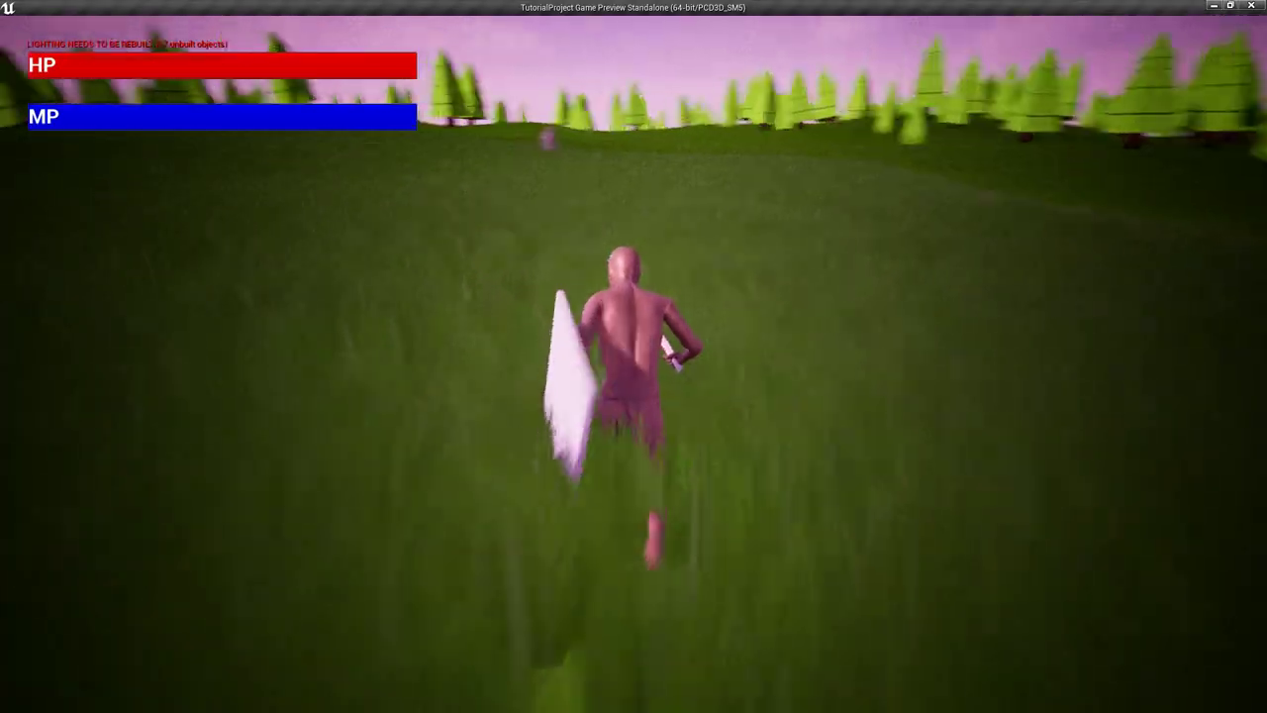
key("w")
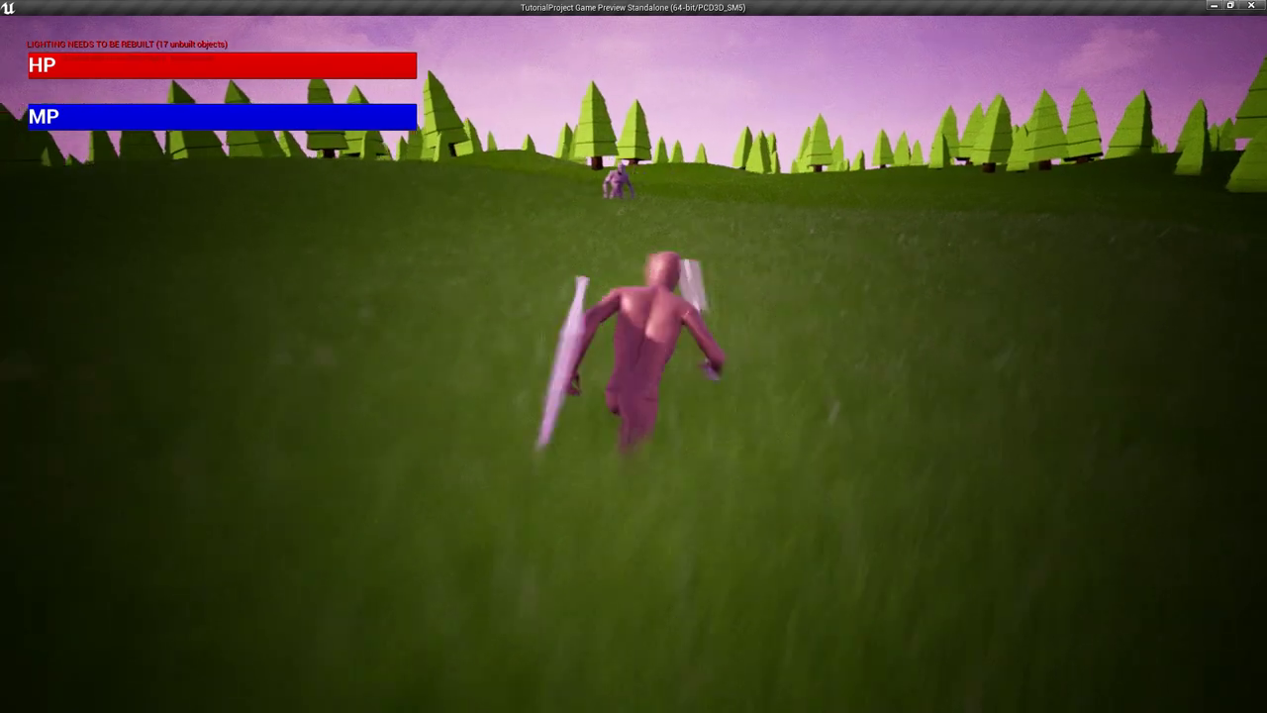
key("w")
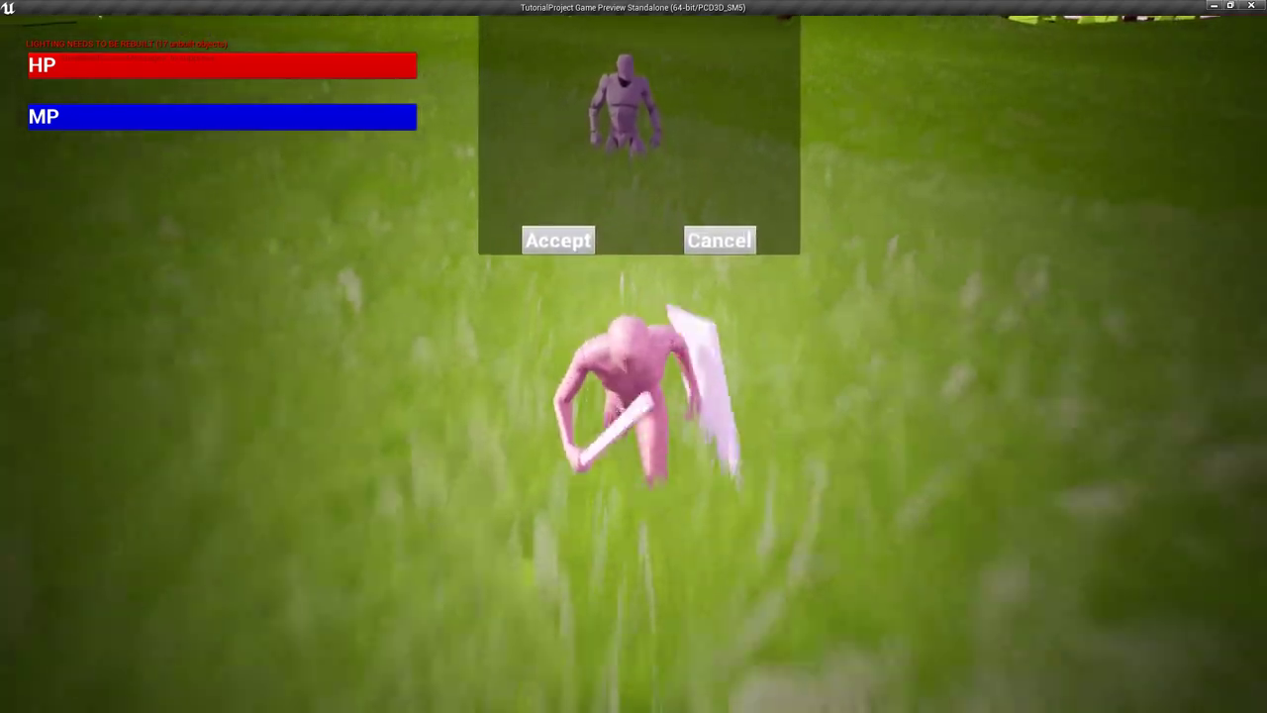
key("w")
key("w")
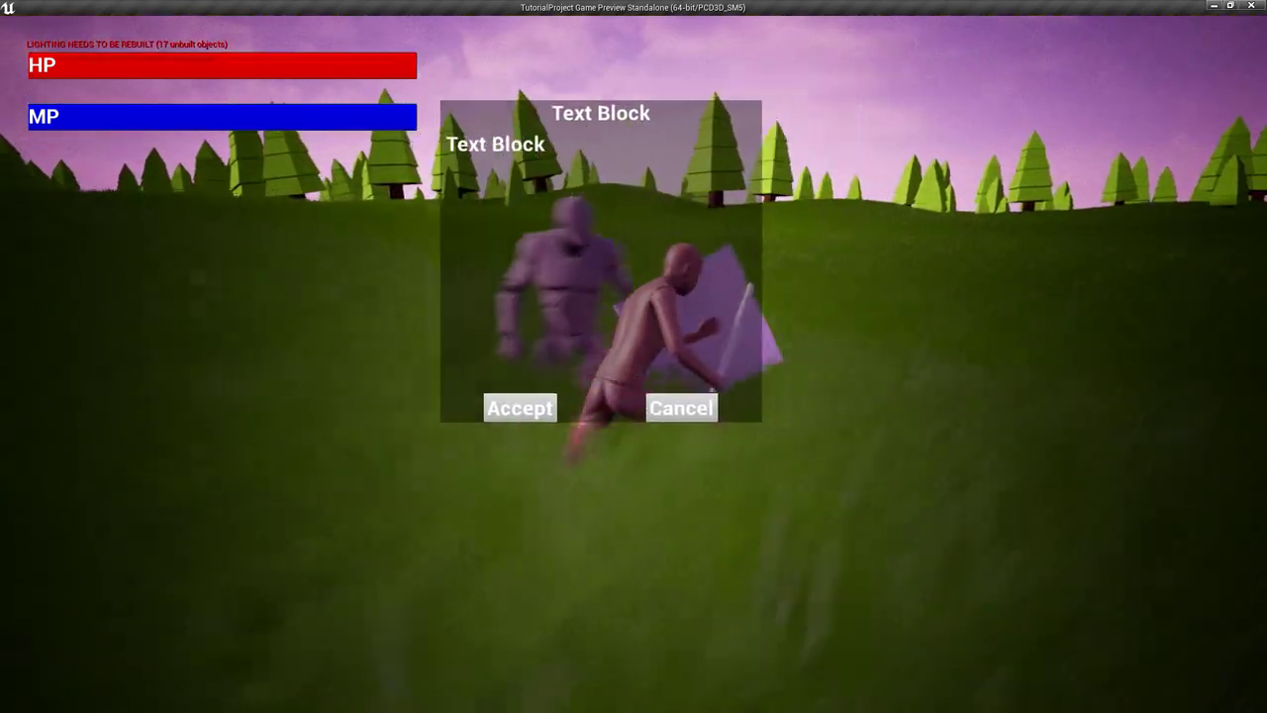
key("Escape")
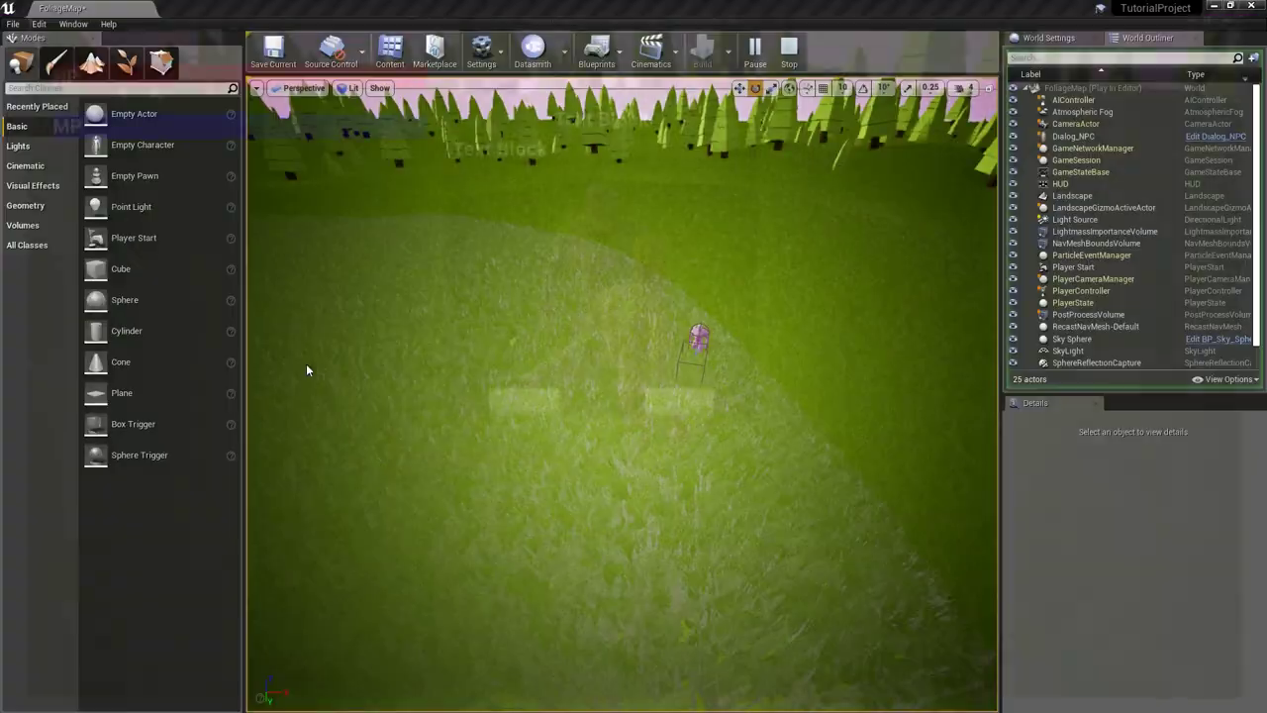
left_click(387, 61)
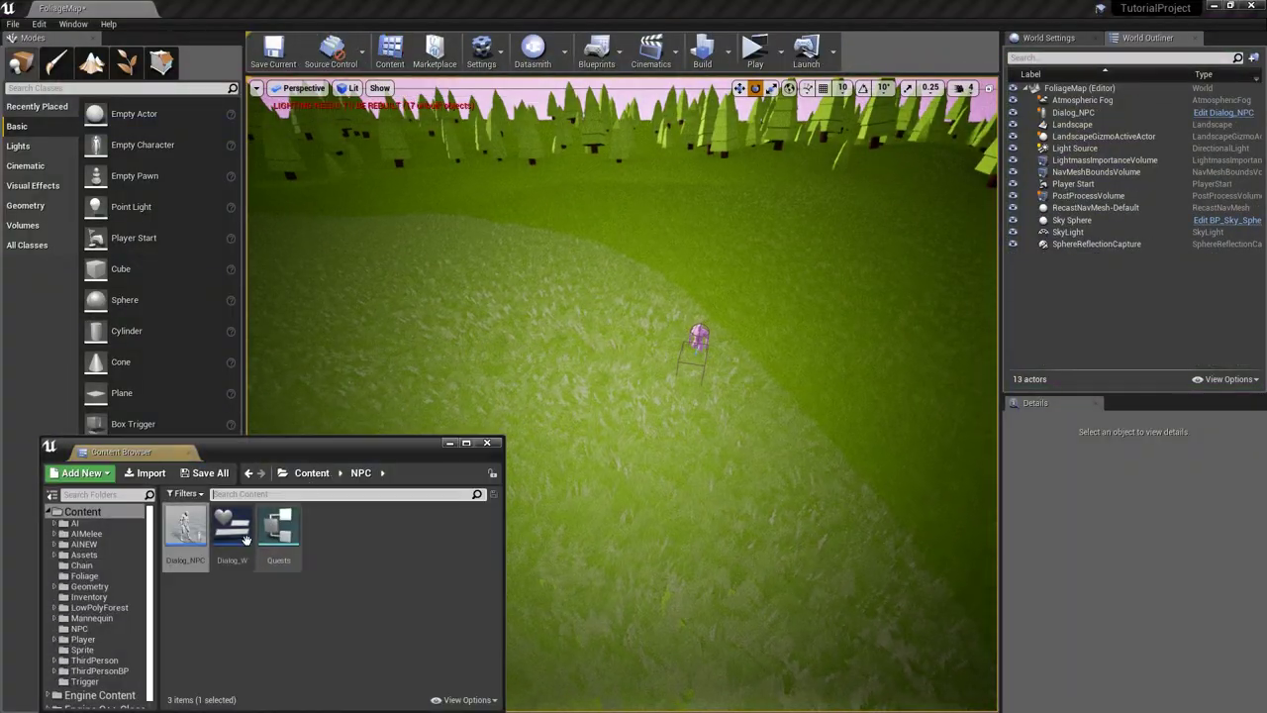
double_click(198, 537)
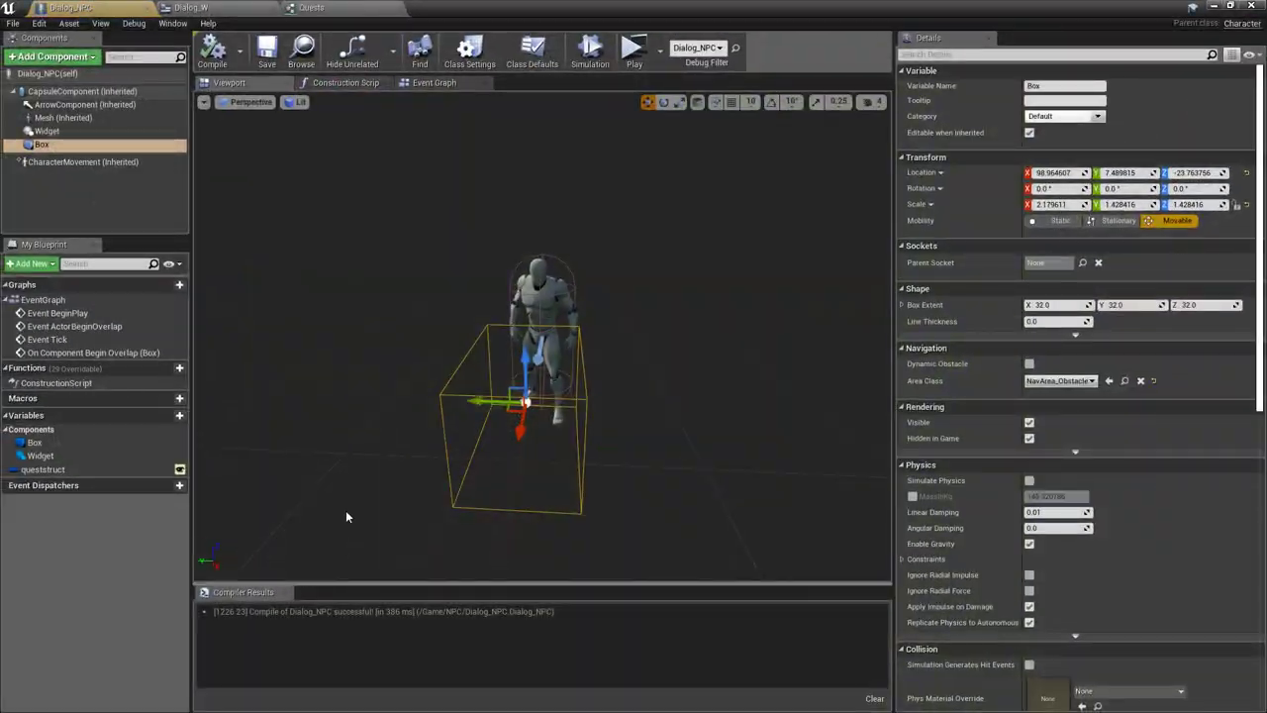
Add a Box End Overlap event wired into a pasted Cast To ThirdPersonCharacter node
left_click(426, 84)
right_click_drag(322, 482, 403, 298)
right_click_drag(276, 290, 333, 216)
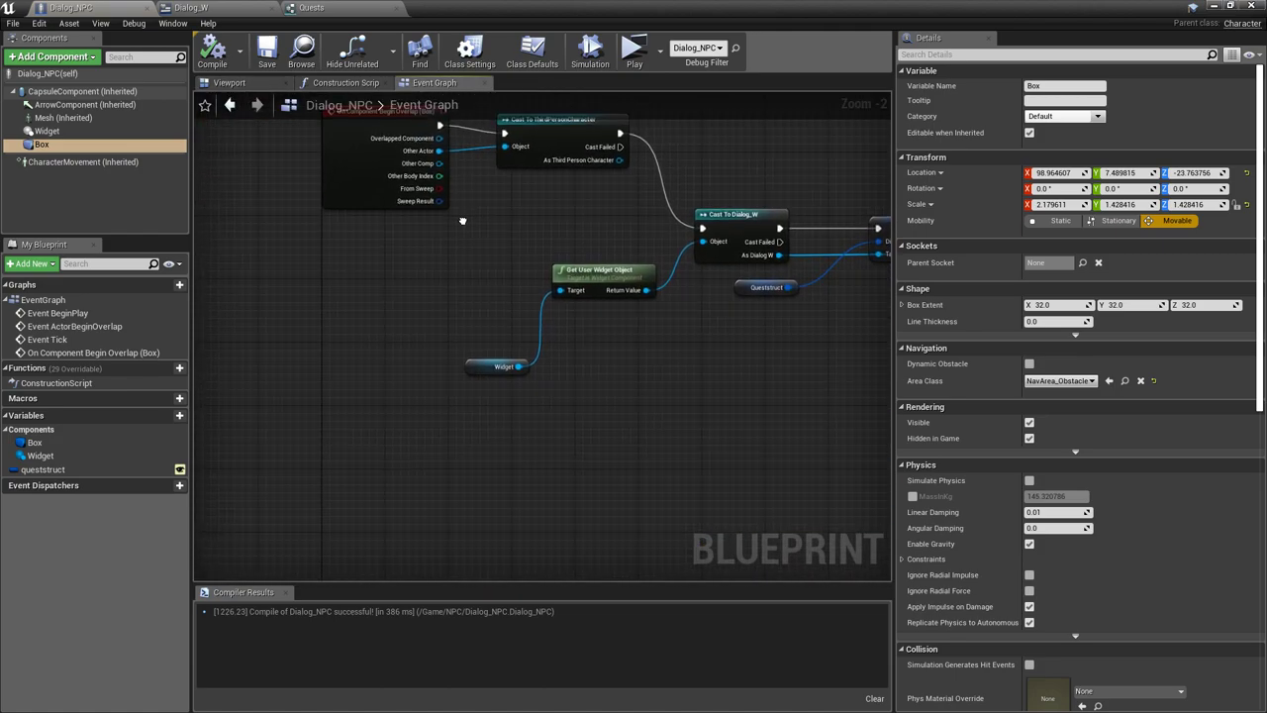
scroll(1062, 482, "down", 2)
scroll(1063, 482, "down", 5)
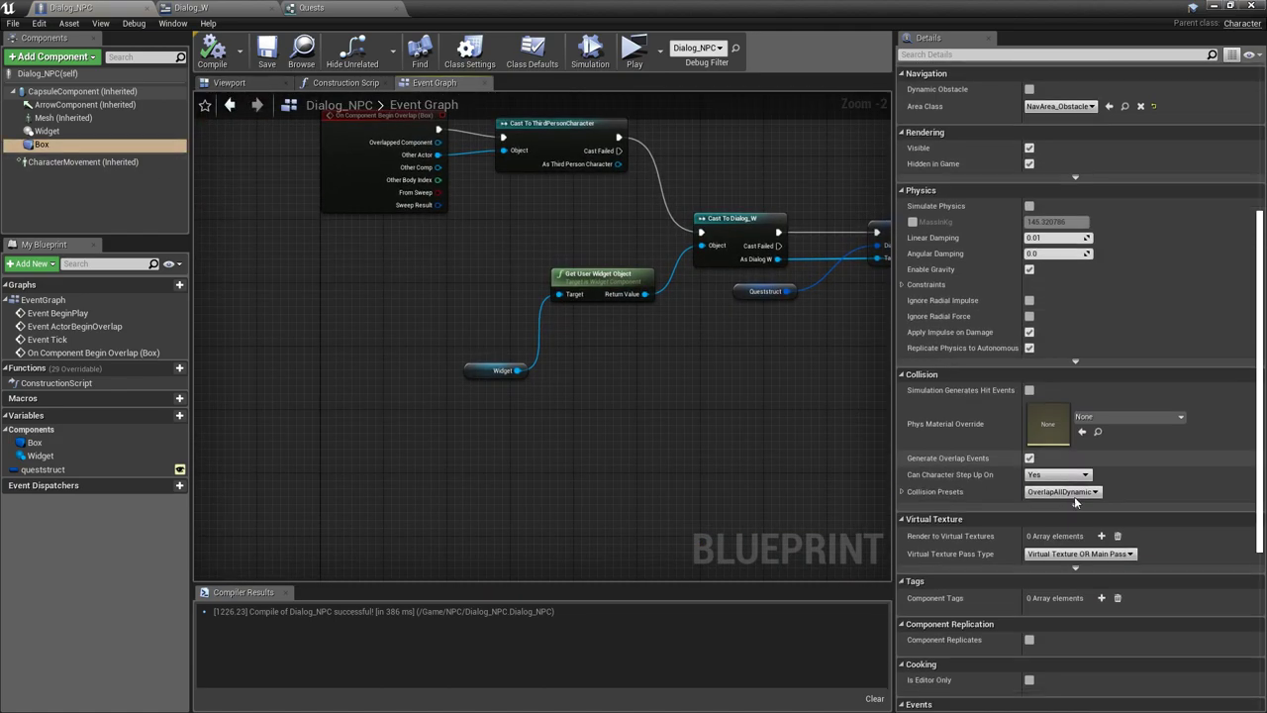
scroll(1074, 495, "down", 5)
left_click(1074, 501)
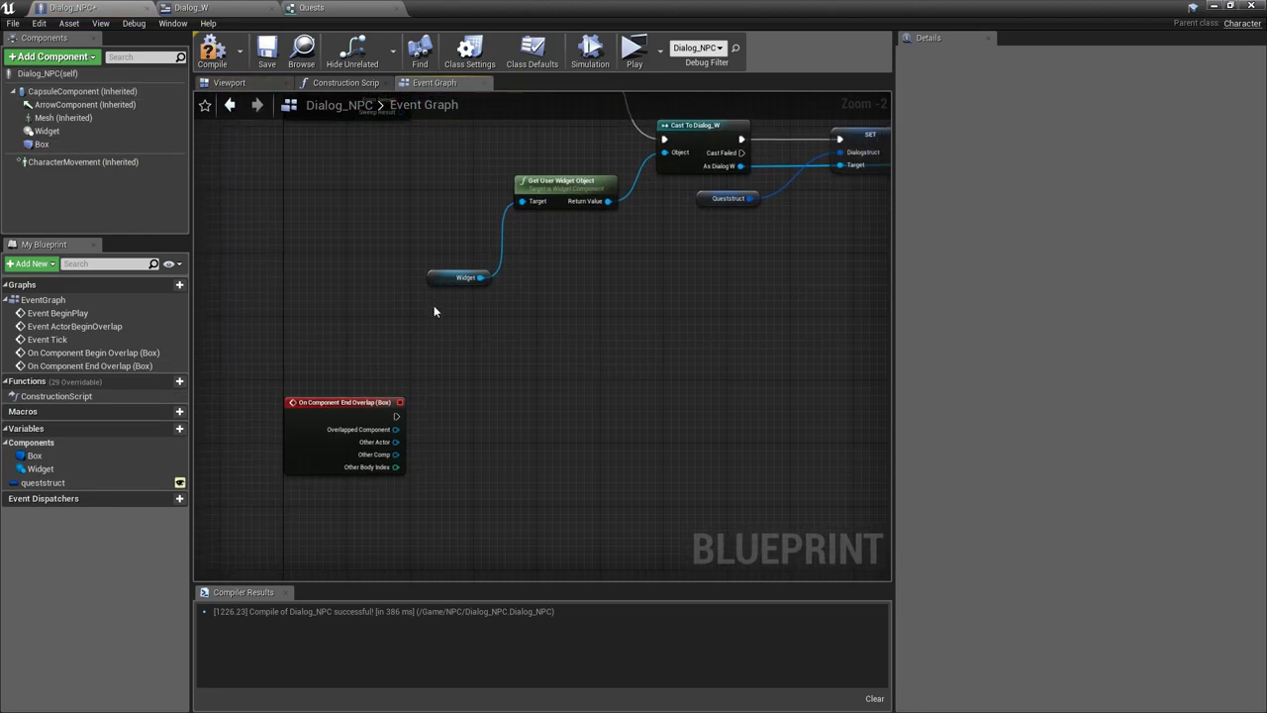
key("ctrl+v")
left_click_drag(396, 416, 439, 445)
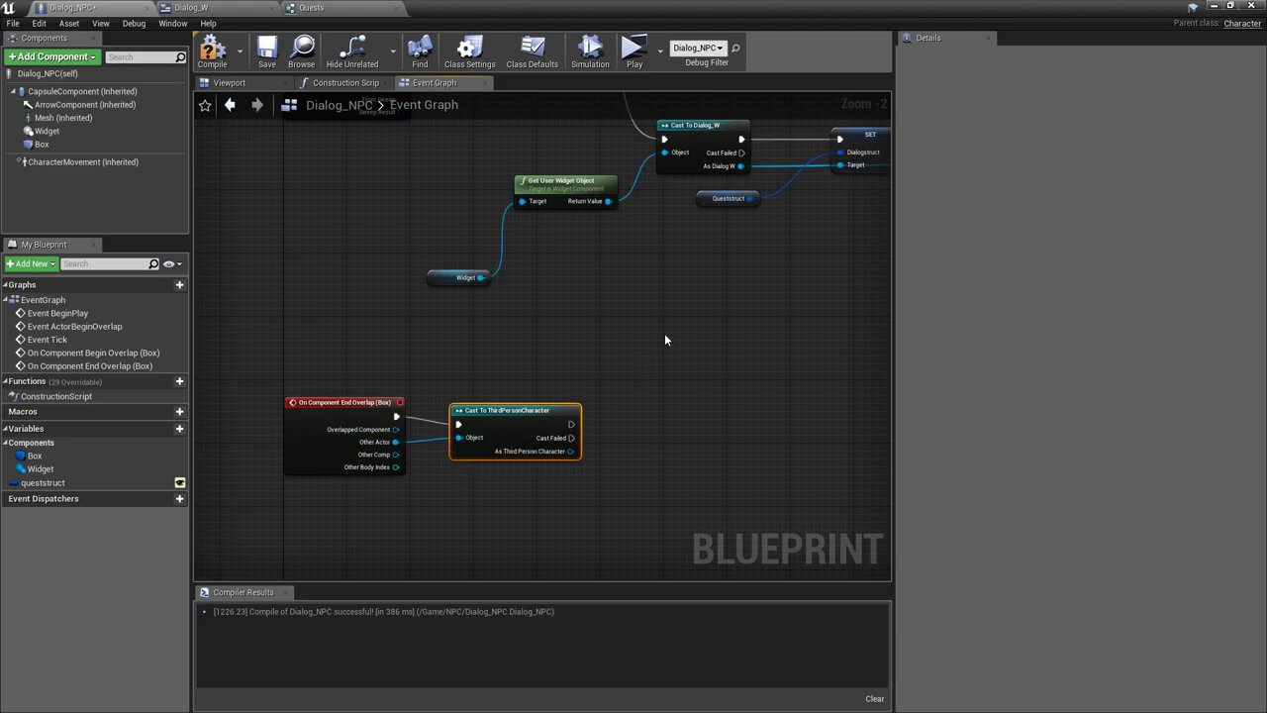
Rearrange the Queststruct getter, SET, Set Visibility and Widget nodes into a tidy chain
right_click_drag(664, 340, 373, 463)
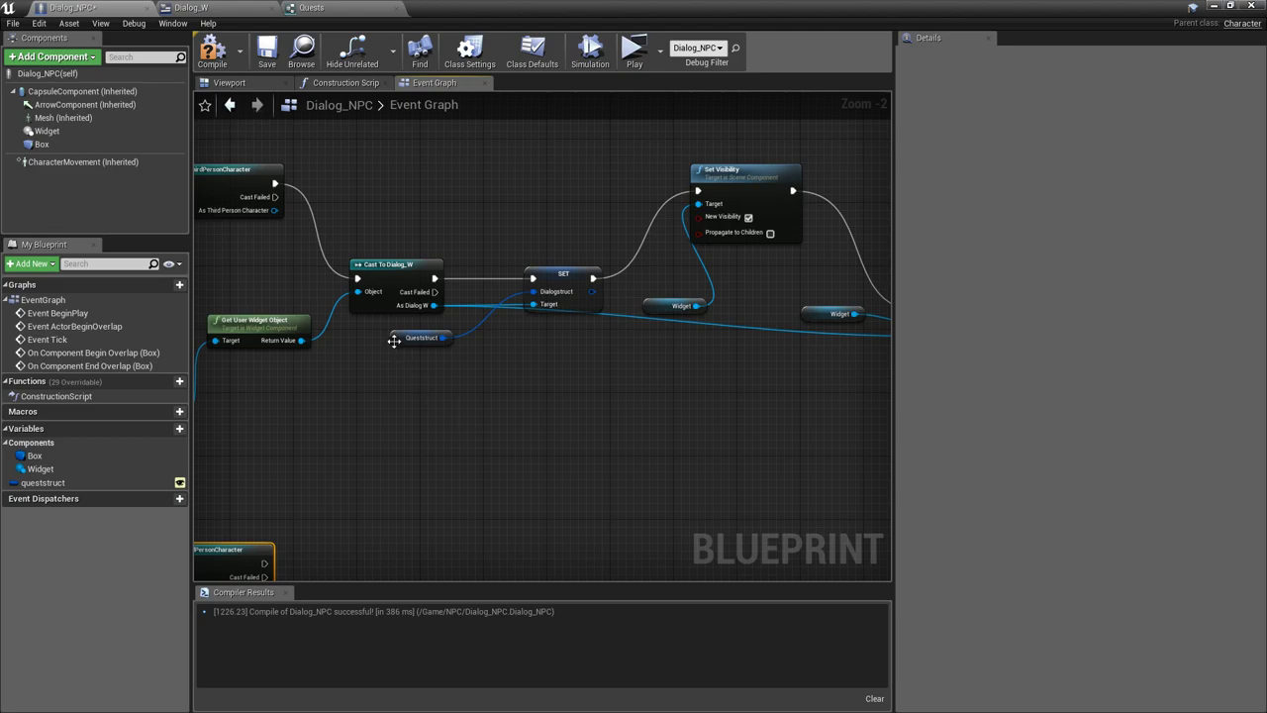
left_click_drag(394, 340, 440, 417)
left_click_drag(554, 282, 562, 250)
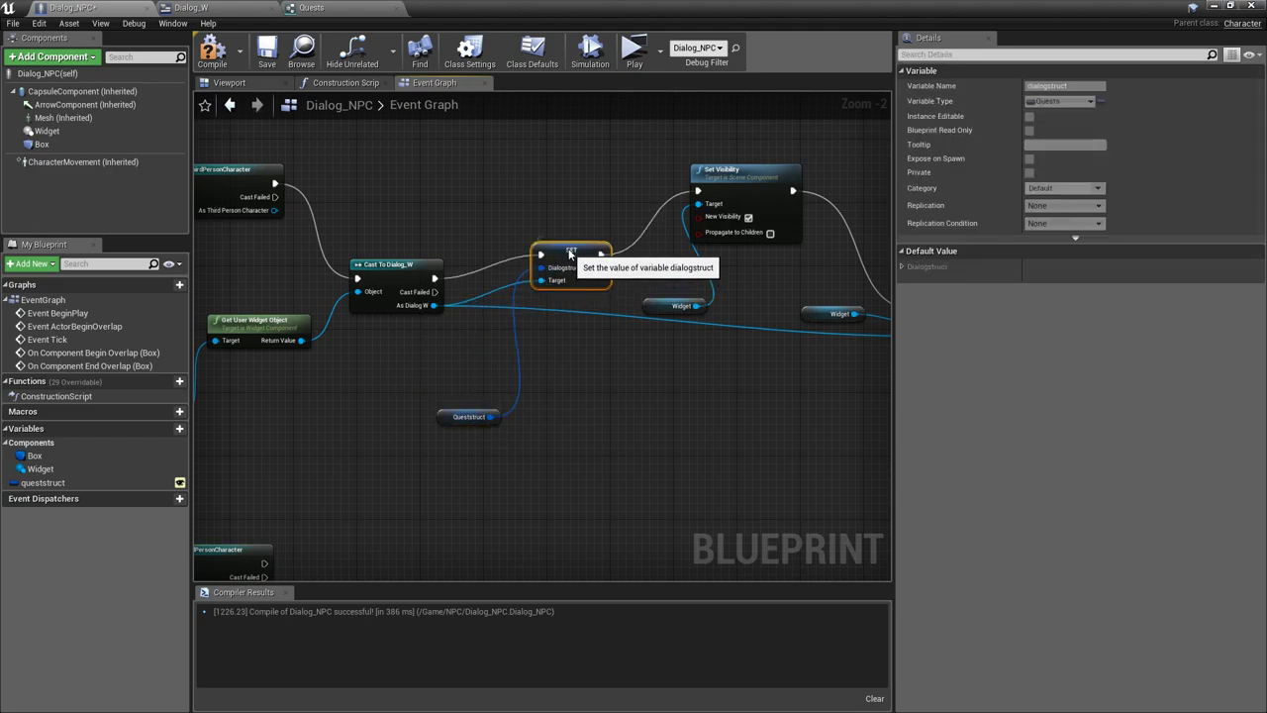
left_click(574, 385)
left_click_drag(441, 417, 401, 228)
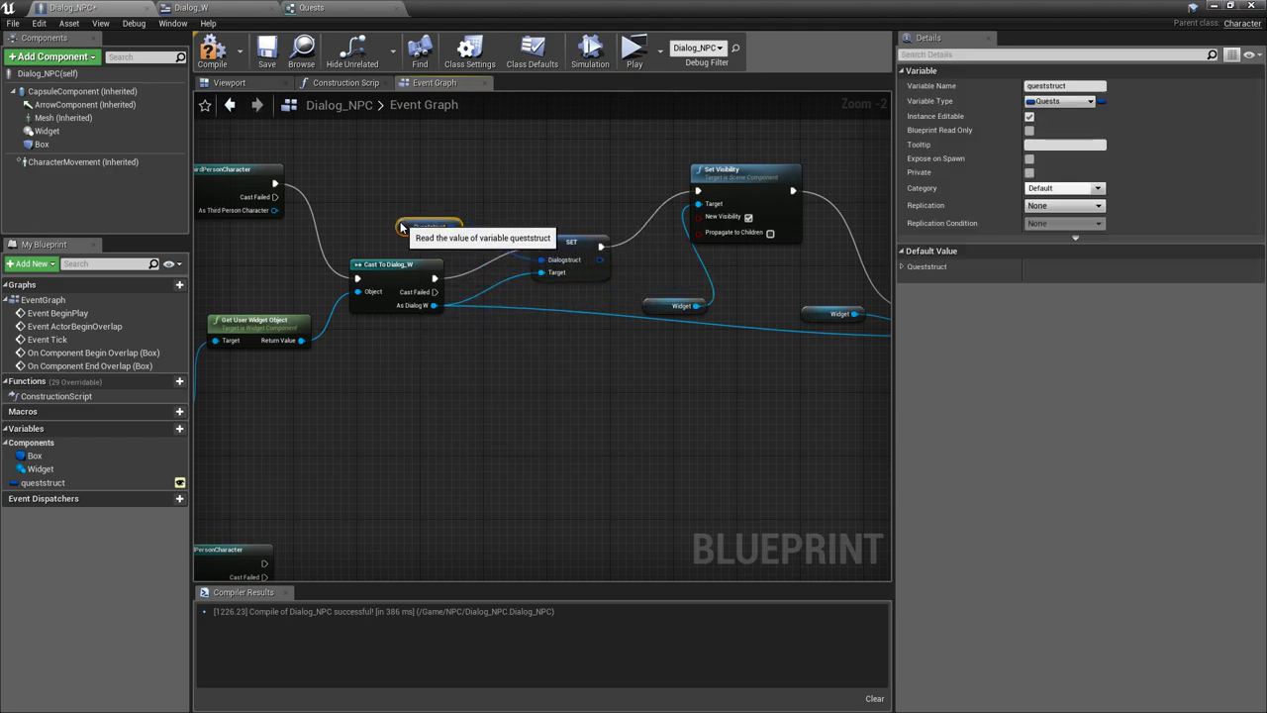
mouse_move(495, 353)
right_mouse_down()
mouse_move(425, 445)
mouse_move(385, 426)
right_mouse_up()
left_click_drag(517, 253, 610, 267)
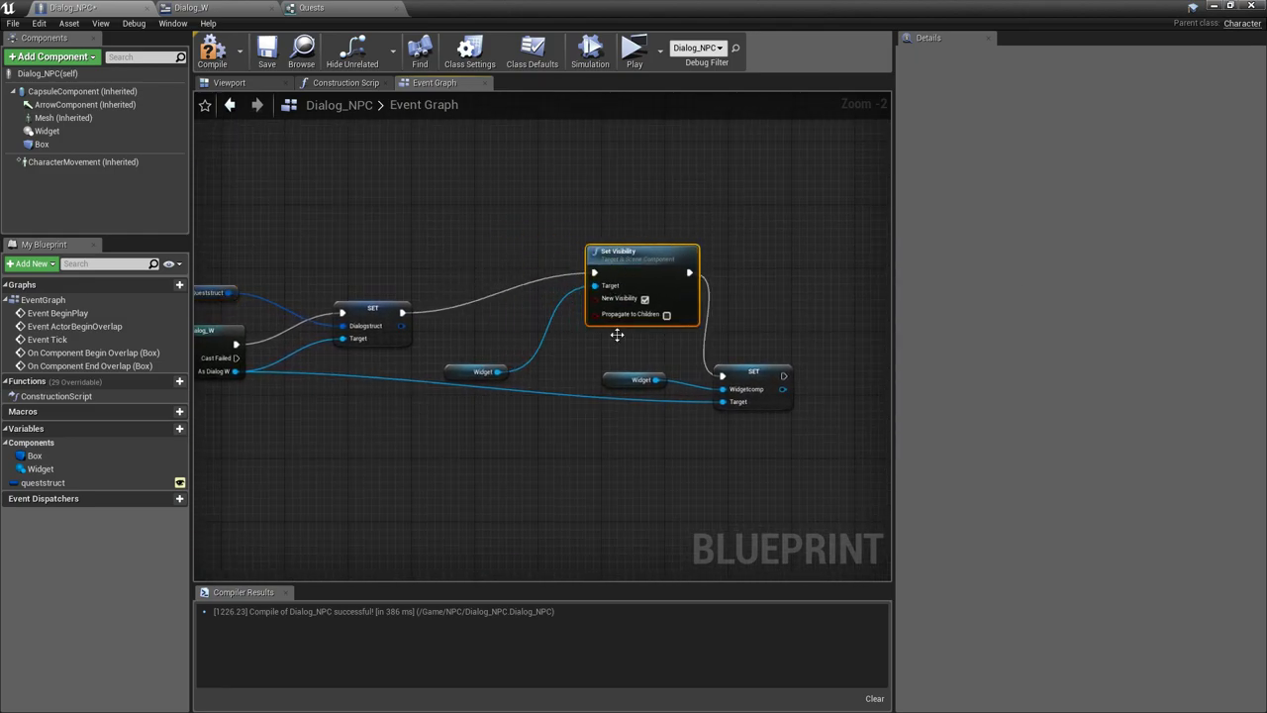
left_click_drag(749, 381, 891, 368)
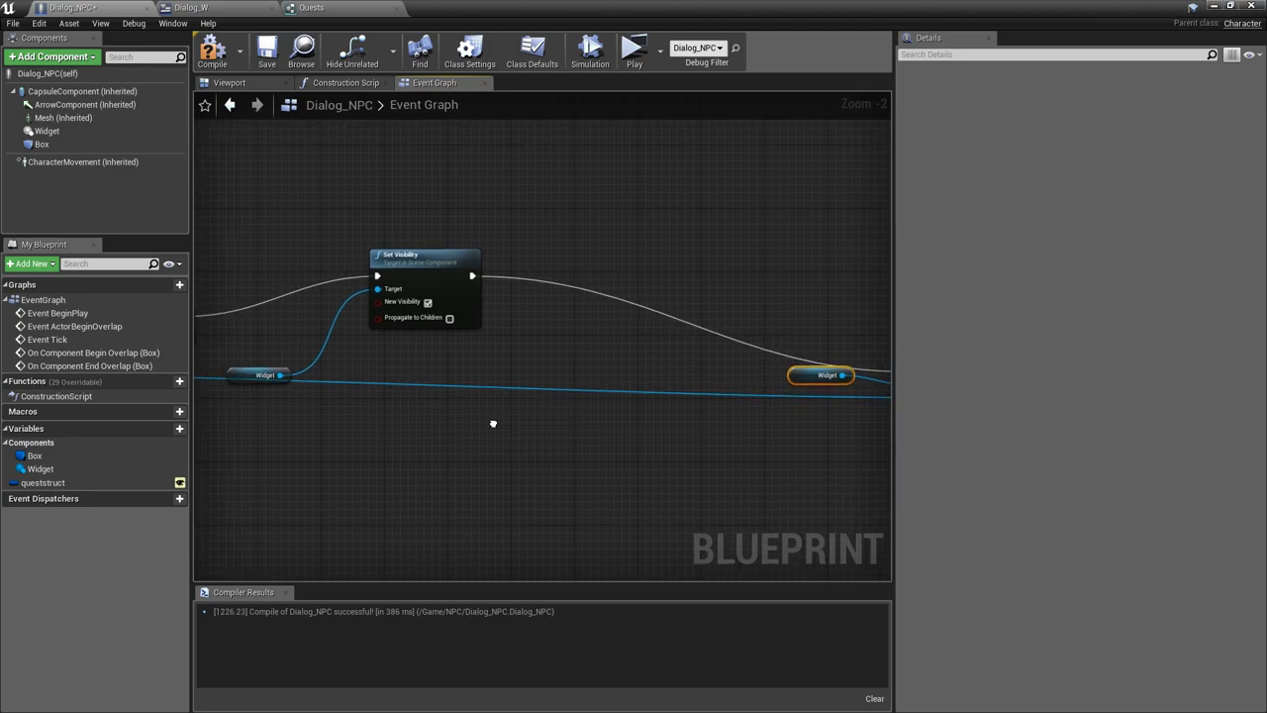
right_click_drag(200, 368, 422, 369)
left_click_drag(466, 373, 500, 359)
left_click(404, 248)
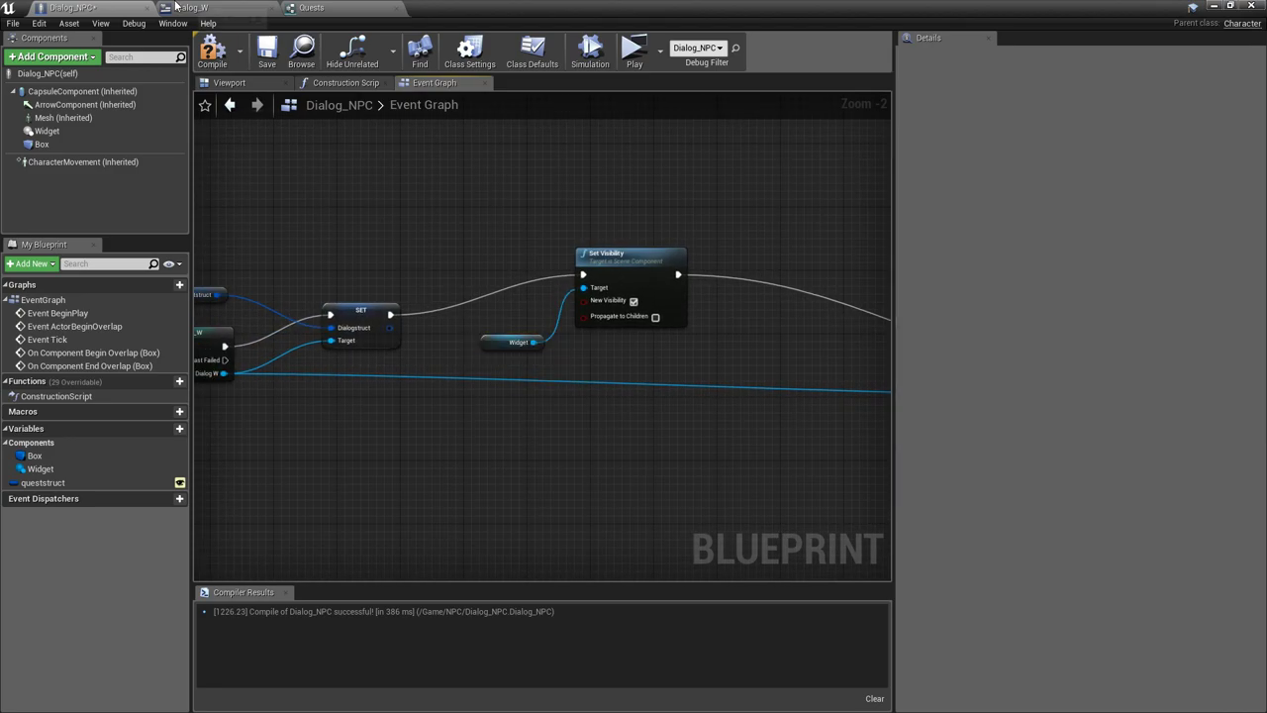
left_click(191, 7)
Move the On Clicked events aside and delete the unused Event Construct and Tick nodes
mouse_move(475, 261)
right_mouse_down()
mouse_move(514, 643)
mouse_move(482, 341)
right_mouse_up()
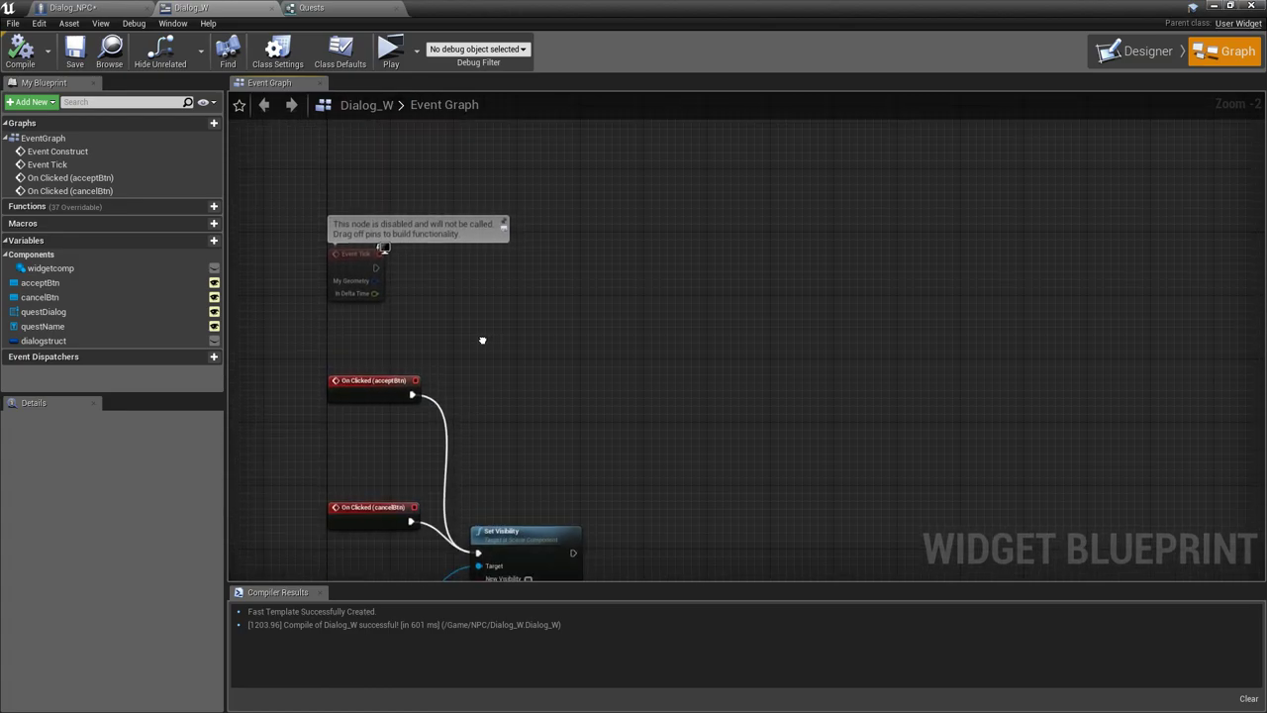
right_click_drag(482, 341, 548, 228)
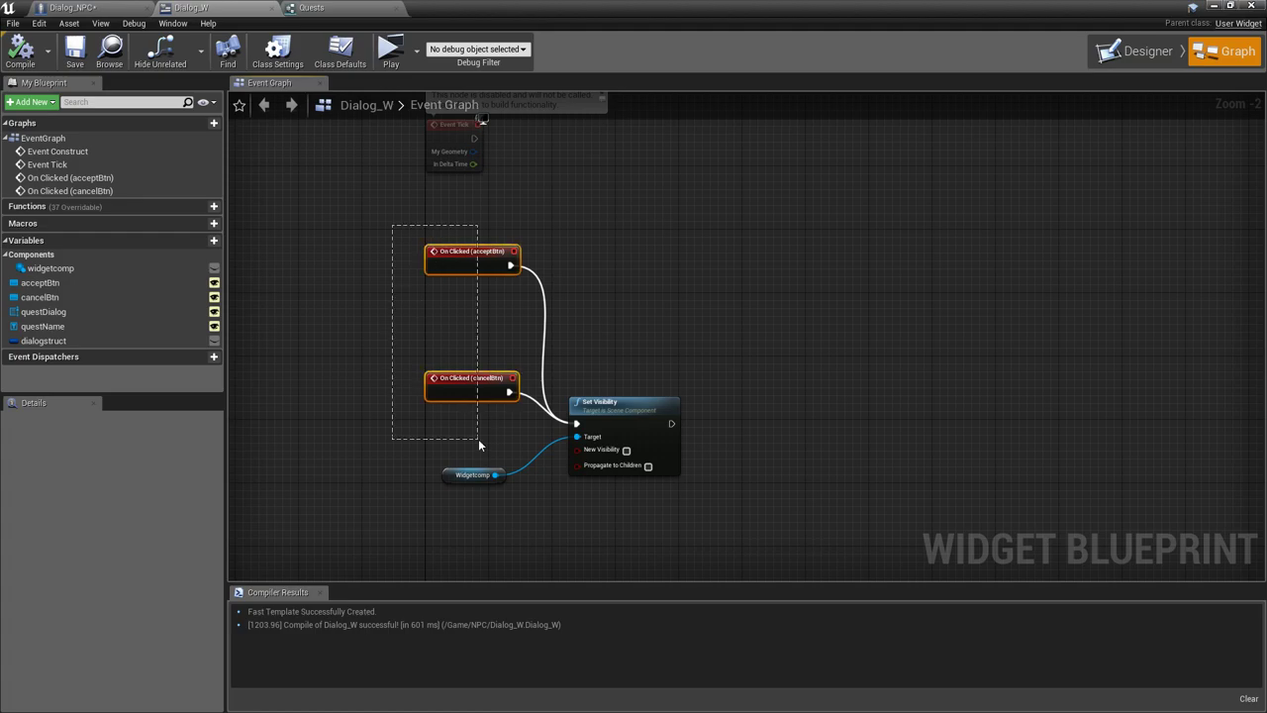
left_click_drag(459, 382, 325, 437)
right_click_drag(543, 245, 613, 360)
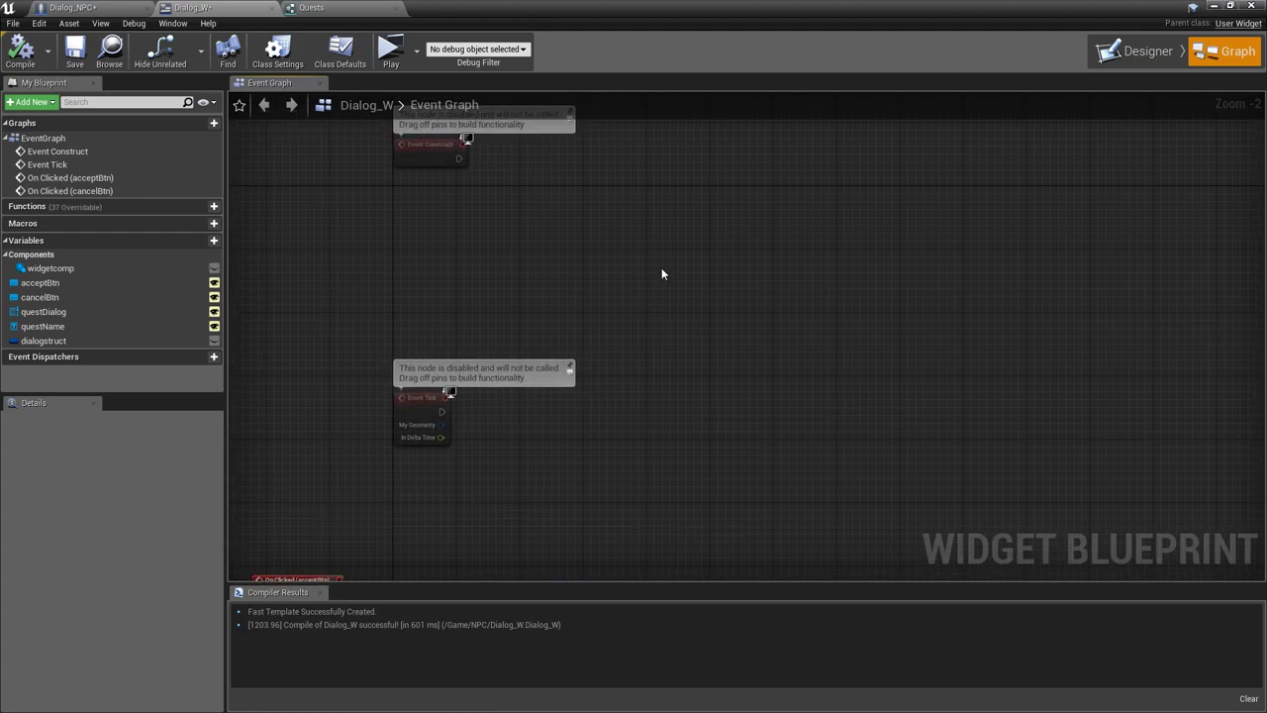
left_click_drag(503, 547, 505, 533)
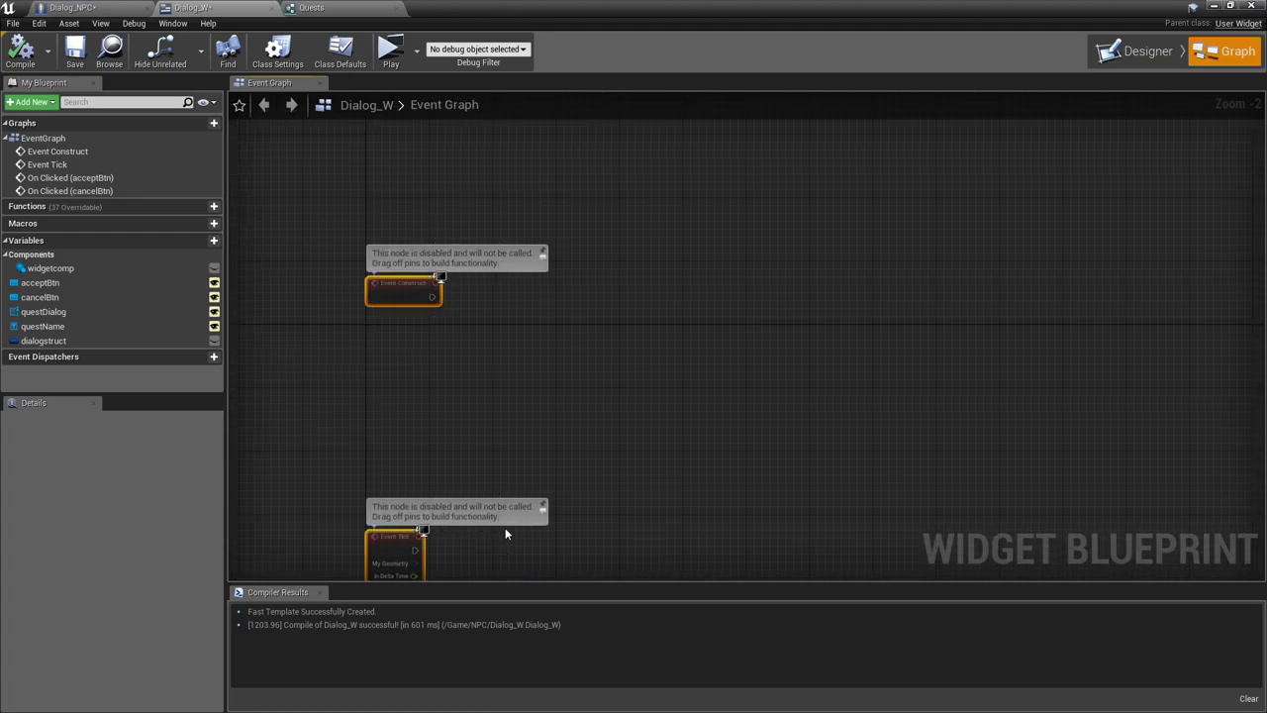
key("Delete")
scroll(421, 343, "up", 2)
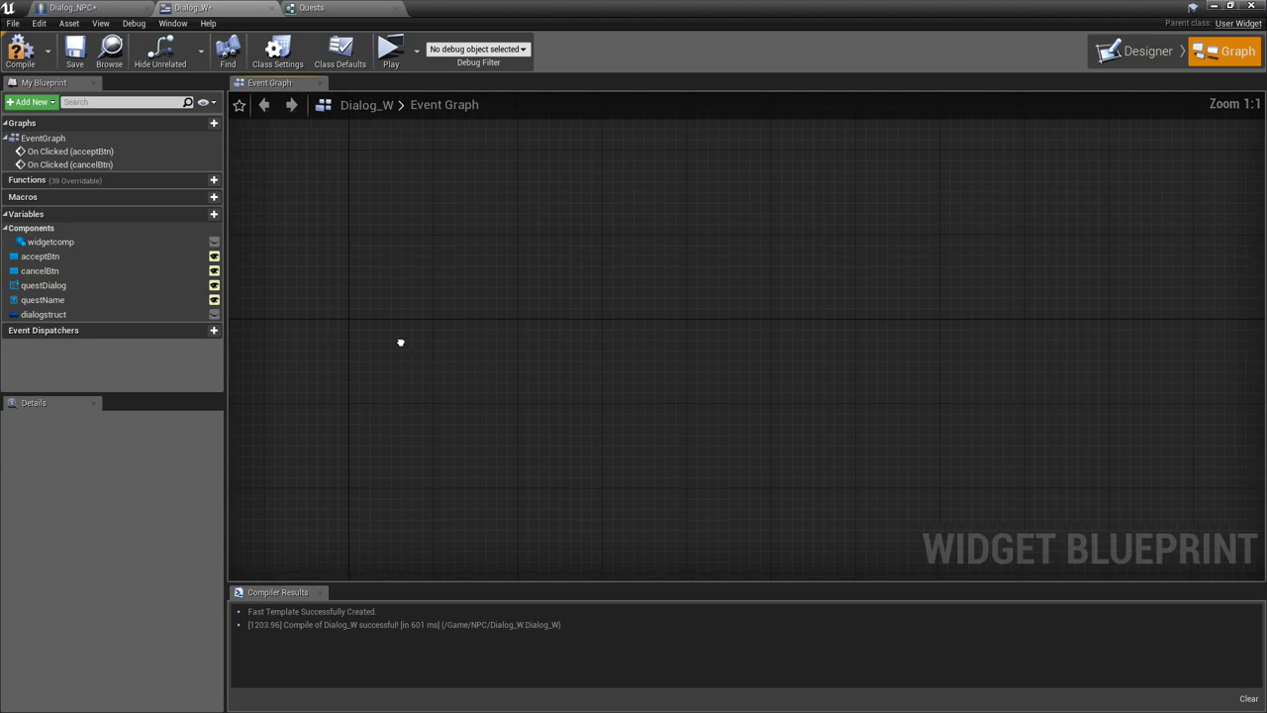
Add a custom event named SetupTexts to Dialog_W's graph
right_click(405, 285)
type("custom event")
key("Return")
type("SetupT")
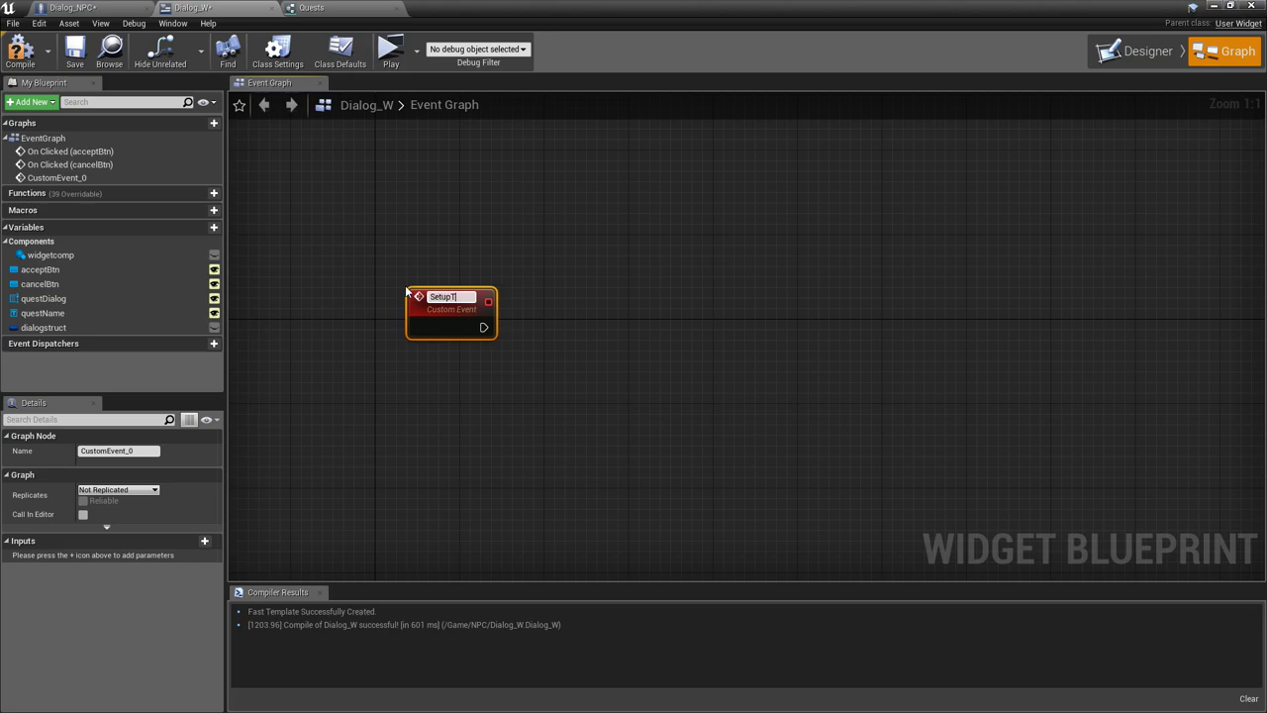
type("exts")
key("Return")
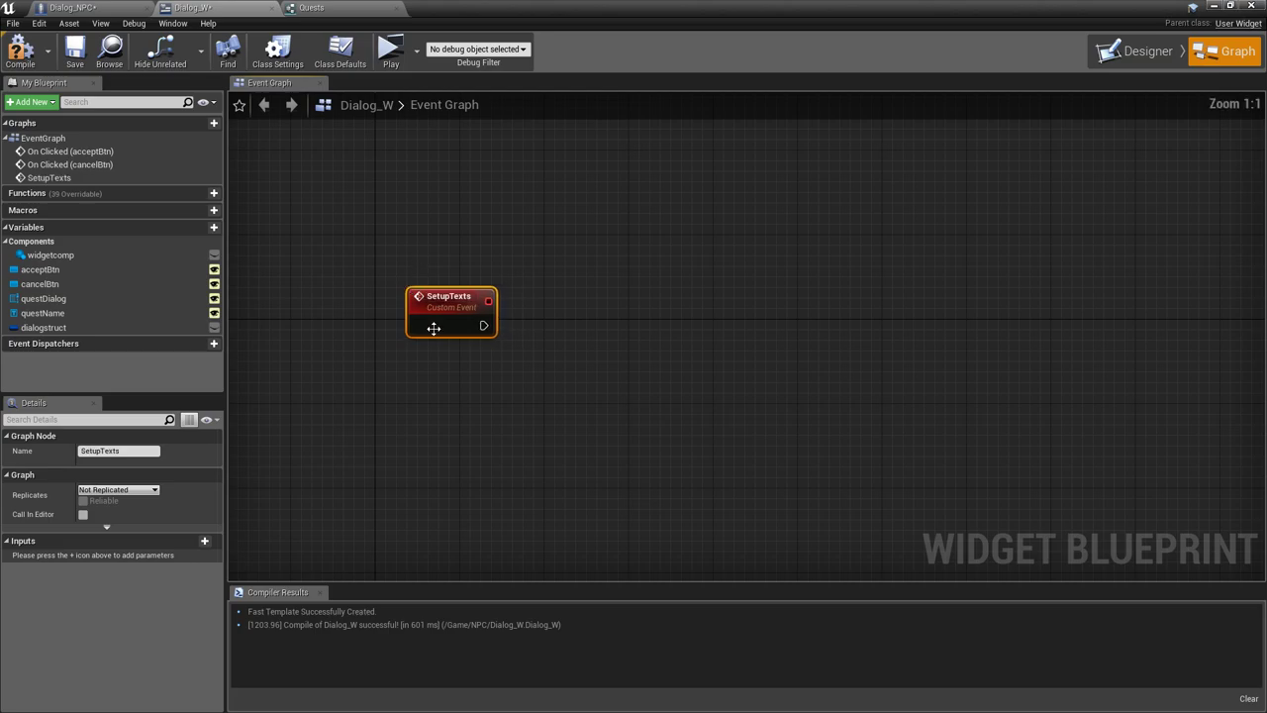
Have SetupTexts call SetText (Text) on the questName widget
right_click_drag(434, 328, 363, 346)
left_click(44, 298)
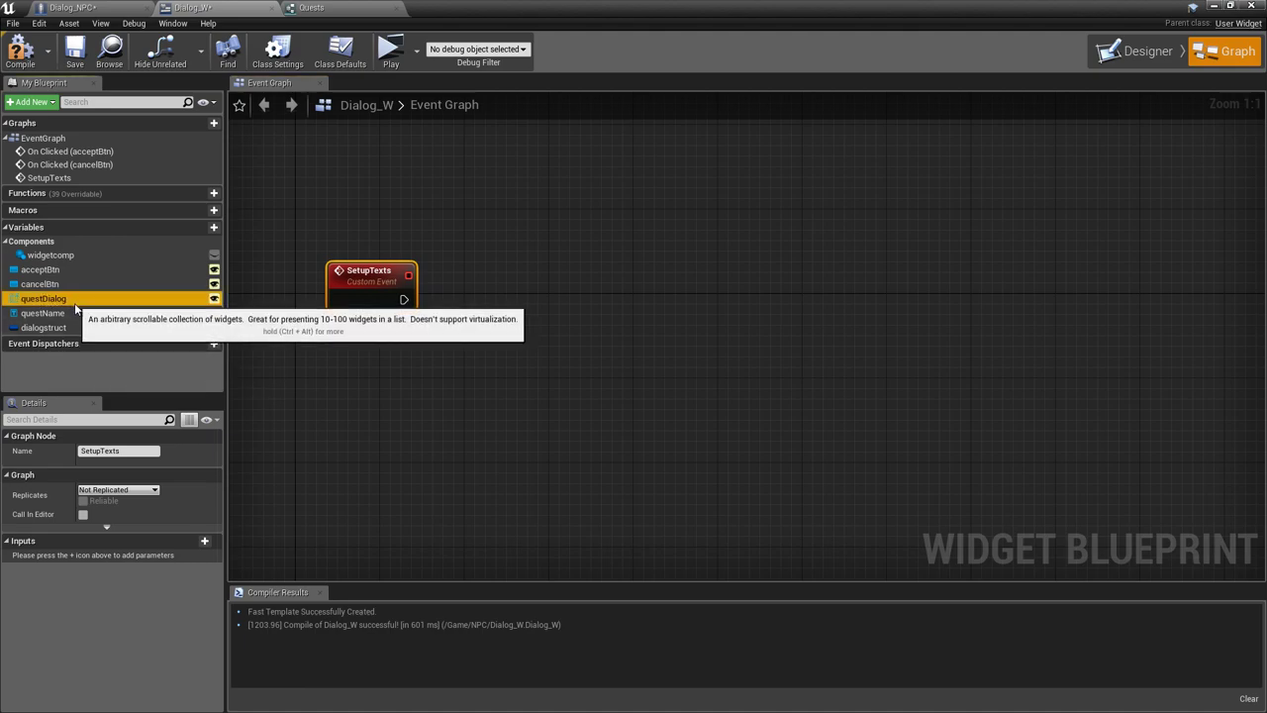
left_click(55, 316)
mouse_move(56, 319)
left_mouse_down("ctrl")
mouse_move(394, 362)
mouse_move(576, 267)
left_mouse_up("ctrl")
type("set tetxt")
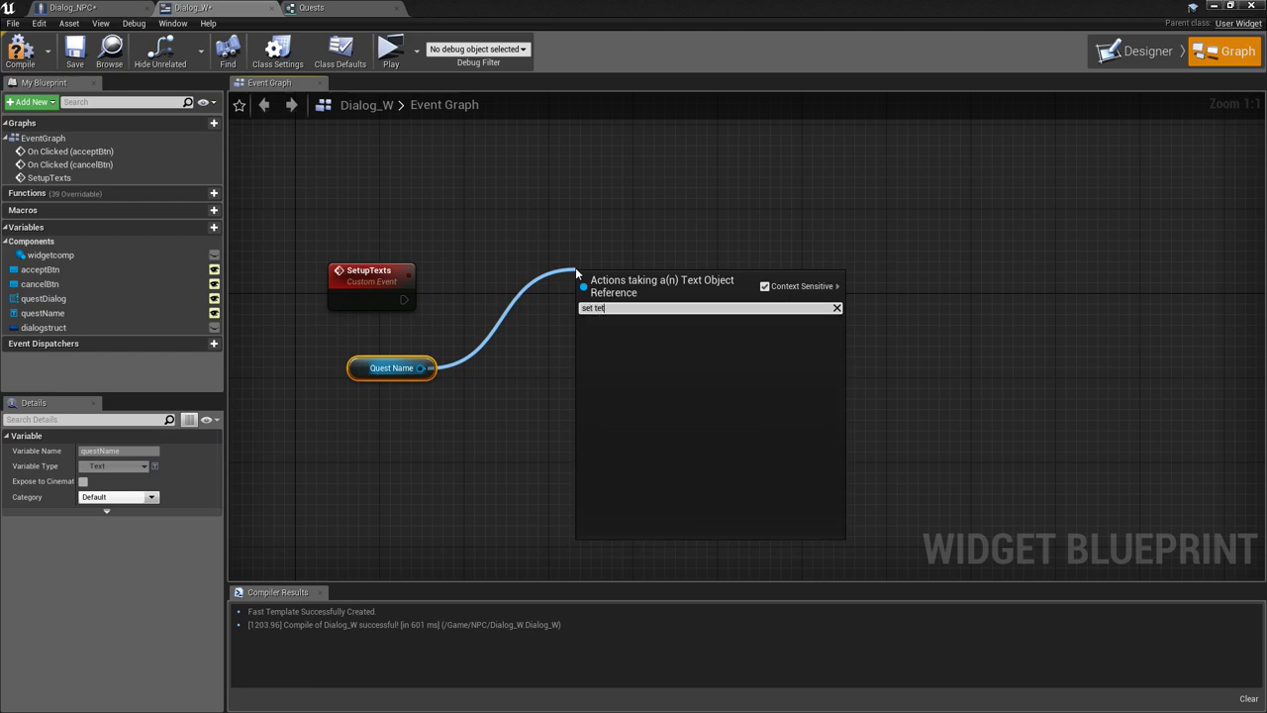
key("BackSpace")
key("BackSpace")
key("BackSpace")
type("xt")
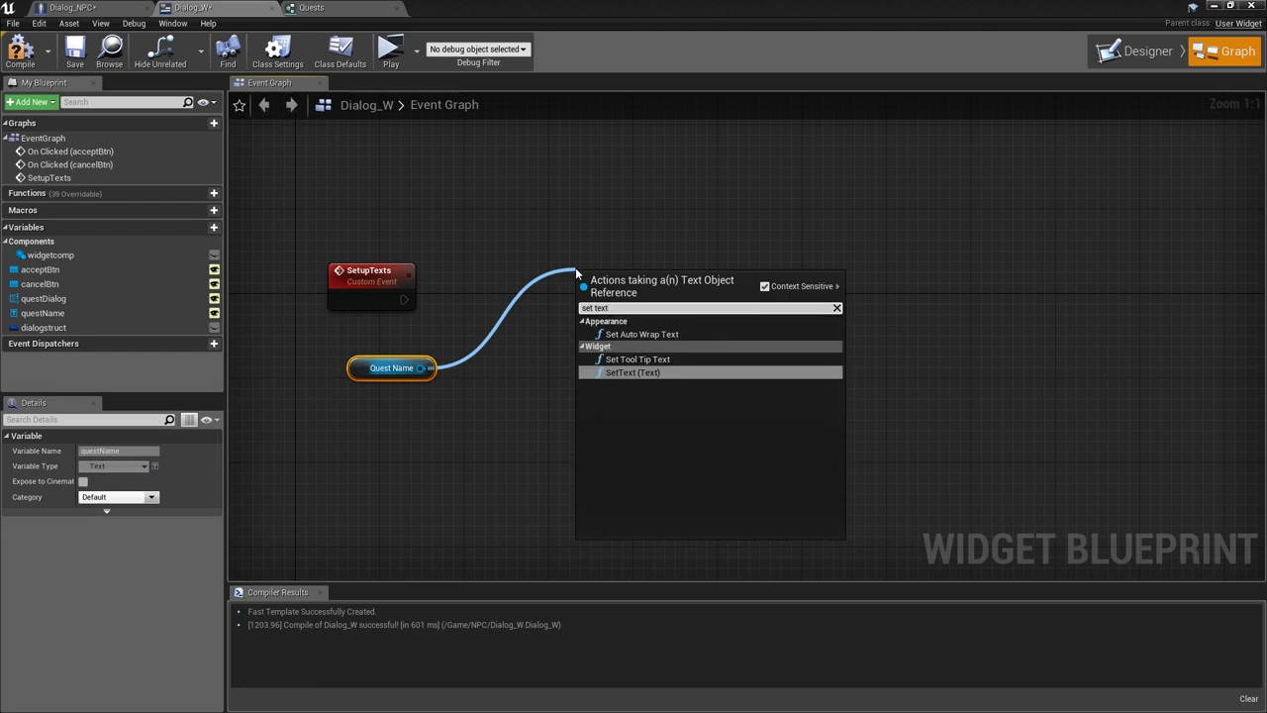
key("Return")
mouse_move(592, 310)
left_mouse_down()
mouse_move(416, 322)
mouse_move(403, 307)
left_mouse_up()
left_click_drag(373, 371, 362, 350)
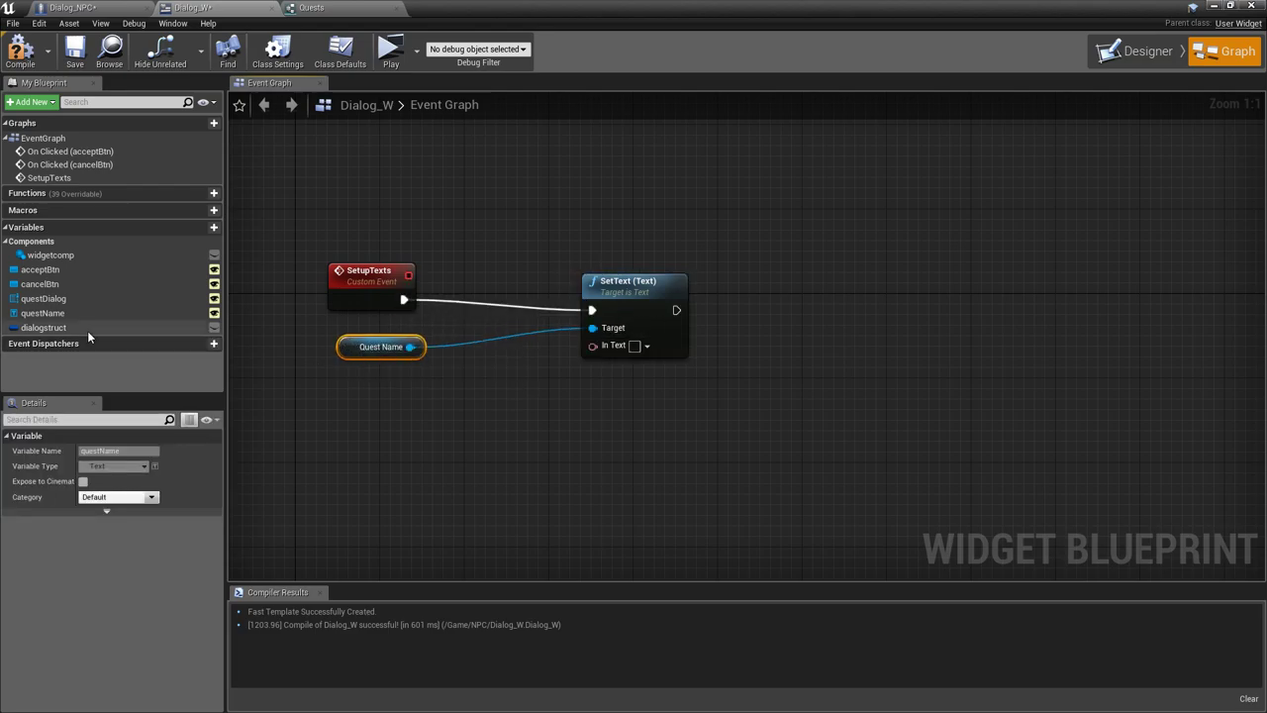
Split a dialogstruct getter, feed its Quest Name into SetText, and add a Quest Dialog getter
left_click_drag(85, 331, 285, 431, "ctrl")
right_click(337, 431)
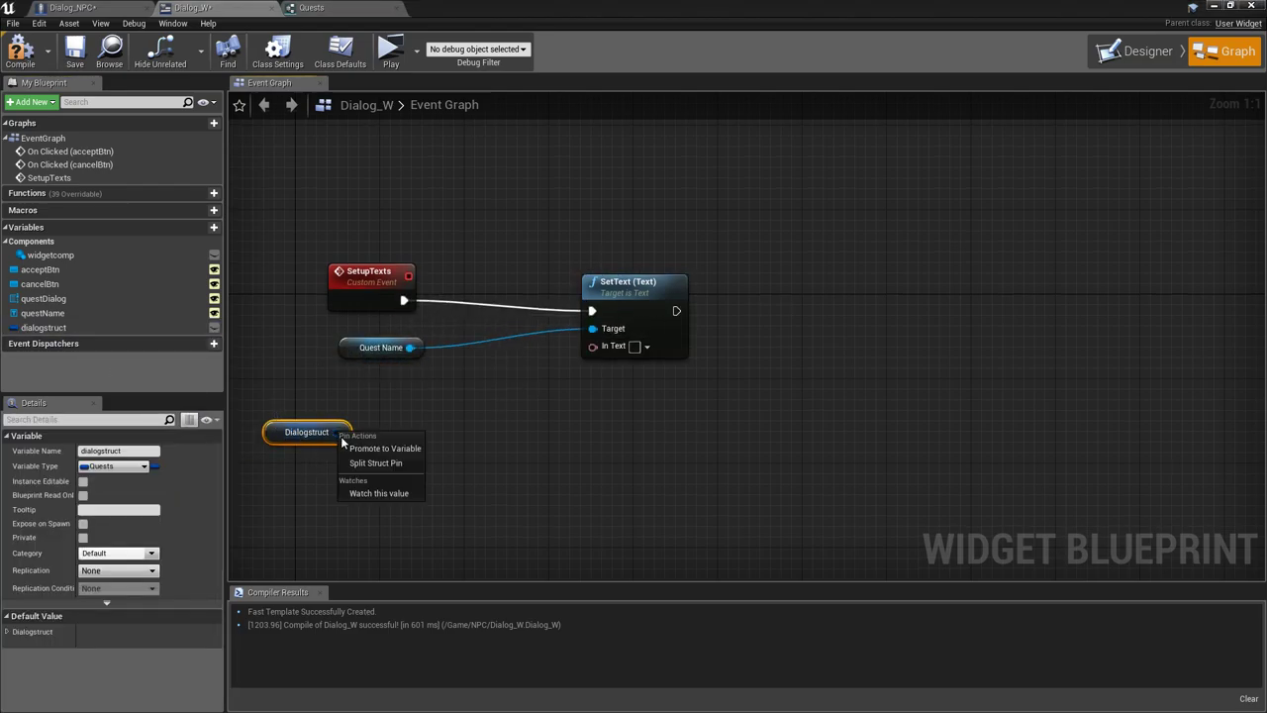
left_click(359, 462)
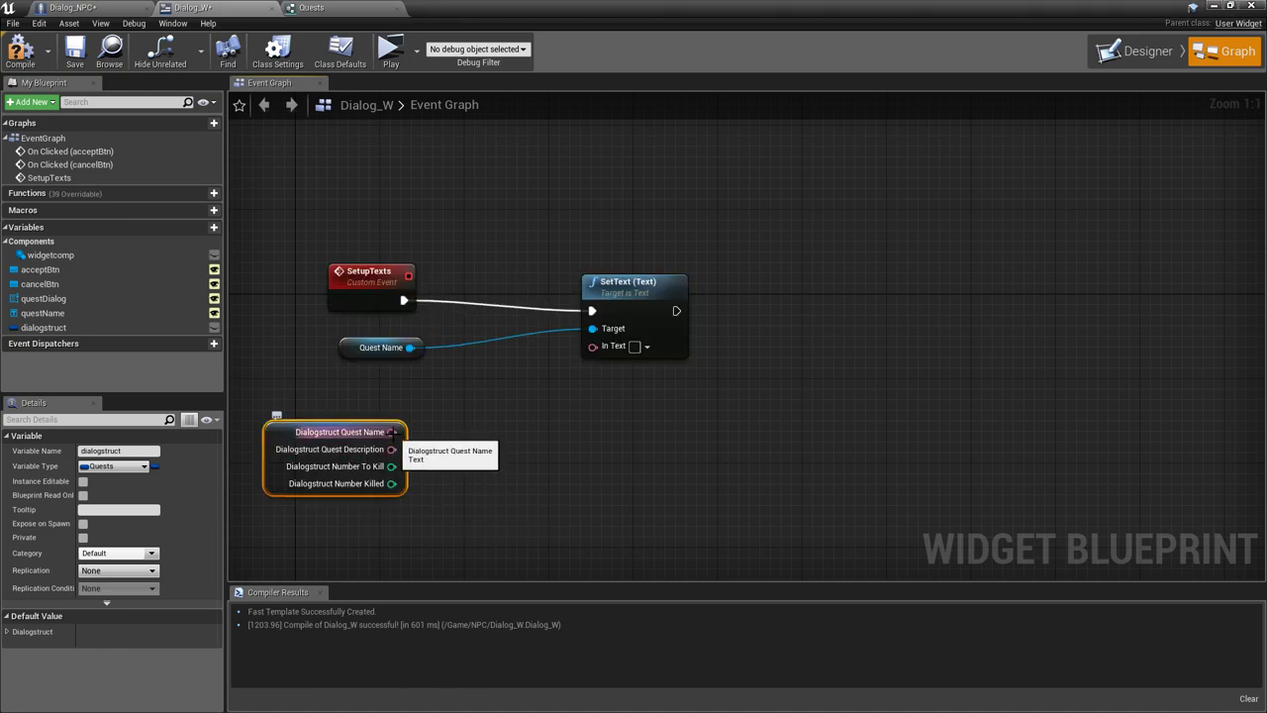
left_click_drag(392, 433, 594, 347)
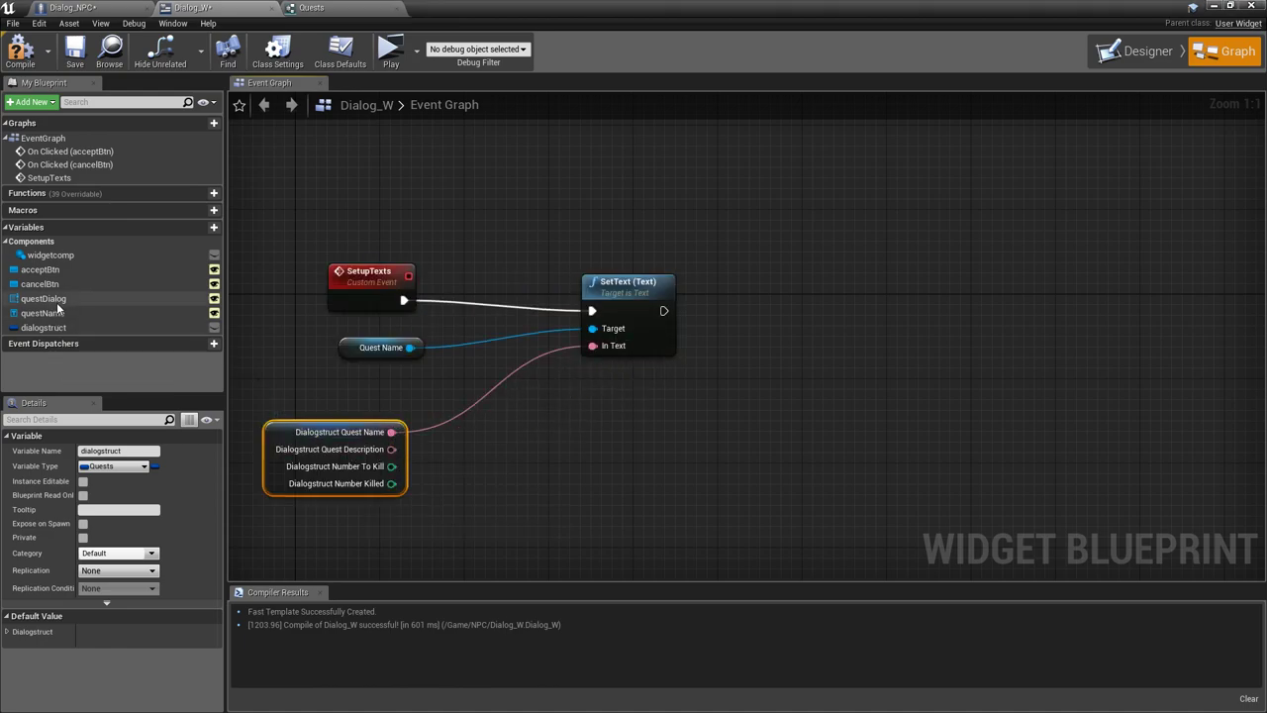
left_click_drag(43, 298, 592, 328)
left_click_drag(605, 388, 608, 394)
right_click_drag(680, 391, 446, 411)
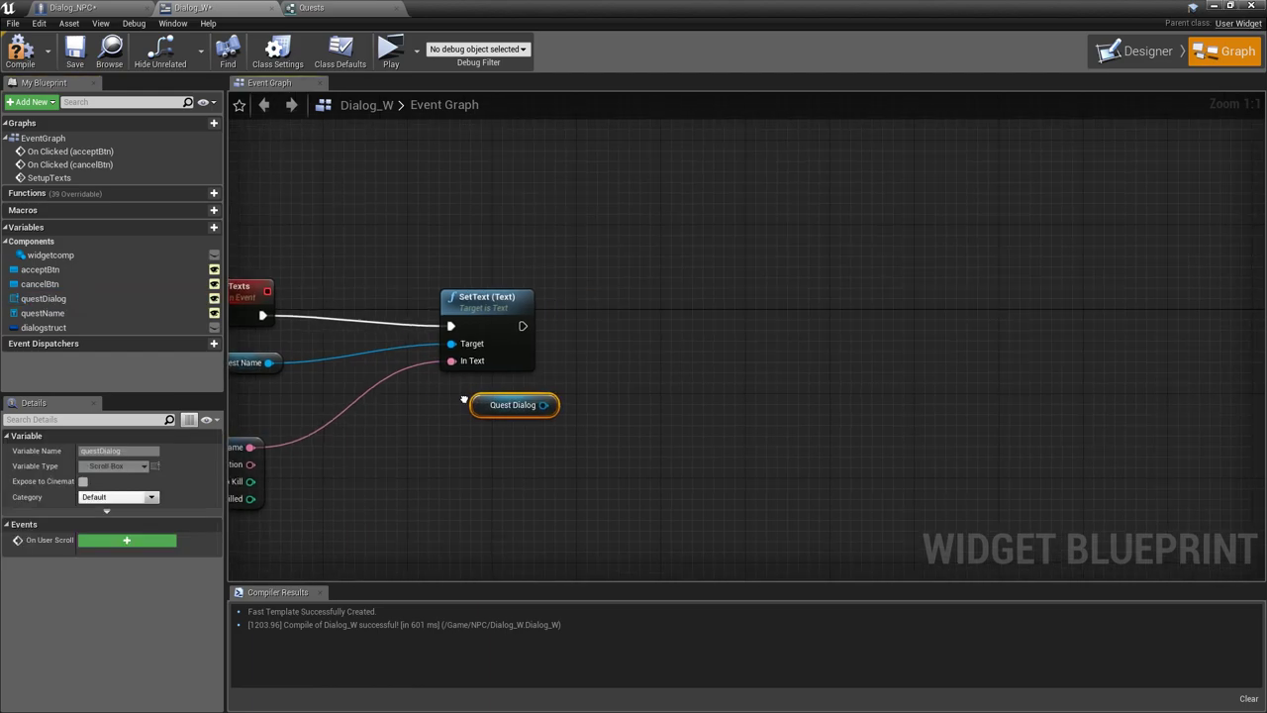
Add a Scroll Txt getter to the SetupTexts graph and delete the unneeded Quest Dialog node
left_click(1139, 50)
left_click(554, 255)
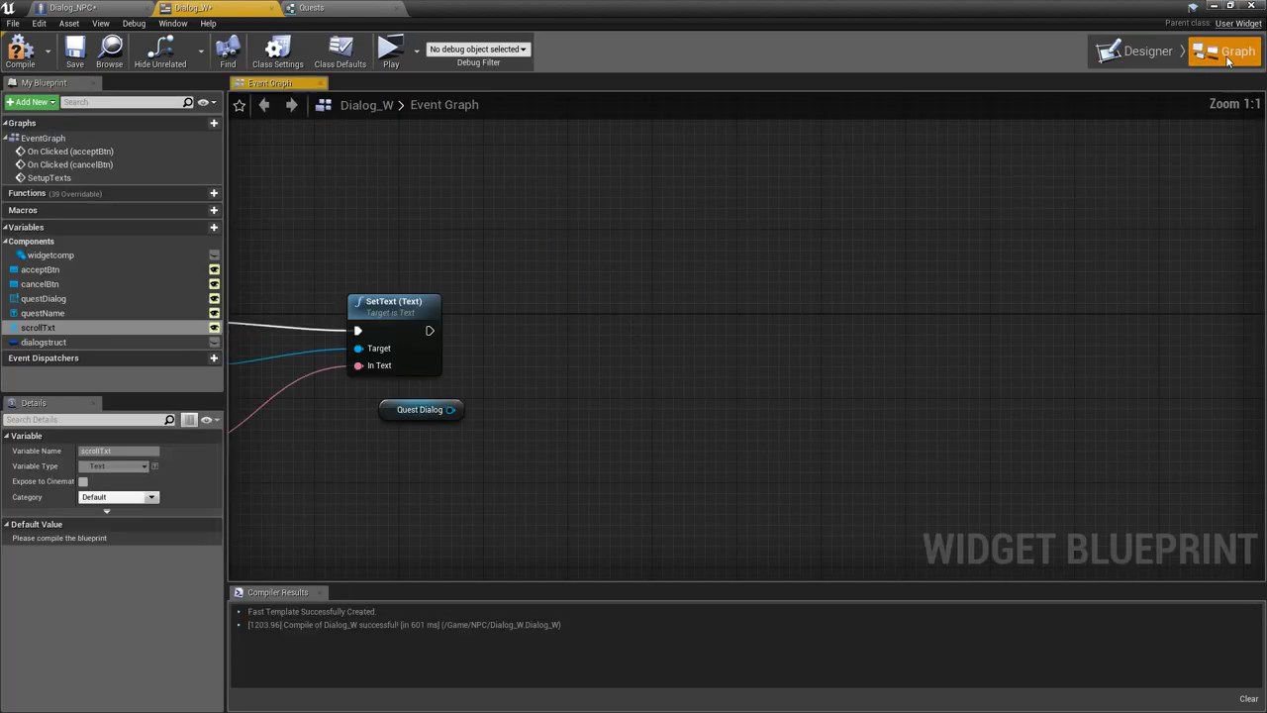
left_click(1227, 51)
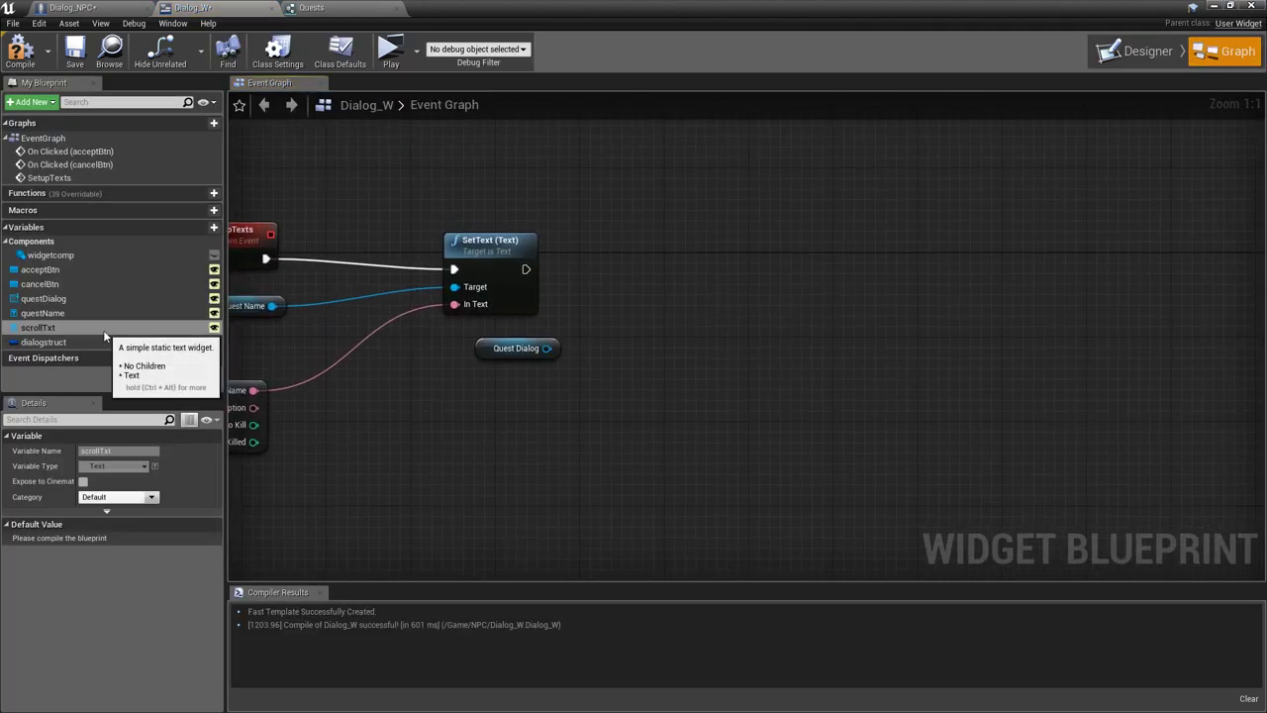
mouse_move(103, 328)
left_mouse_down("ctrl")
mouse_move(510, 398)
mouse_move(501, 385)
left_mouse_up("ctrl")
left_click(492, 352)
key("Delete")
Duplicate the SetText node, target it at Scroll Txt, and chain it after the first SetText
left_click(498, 262)
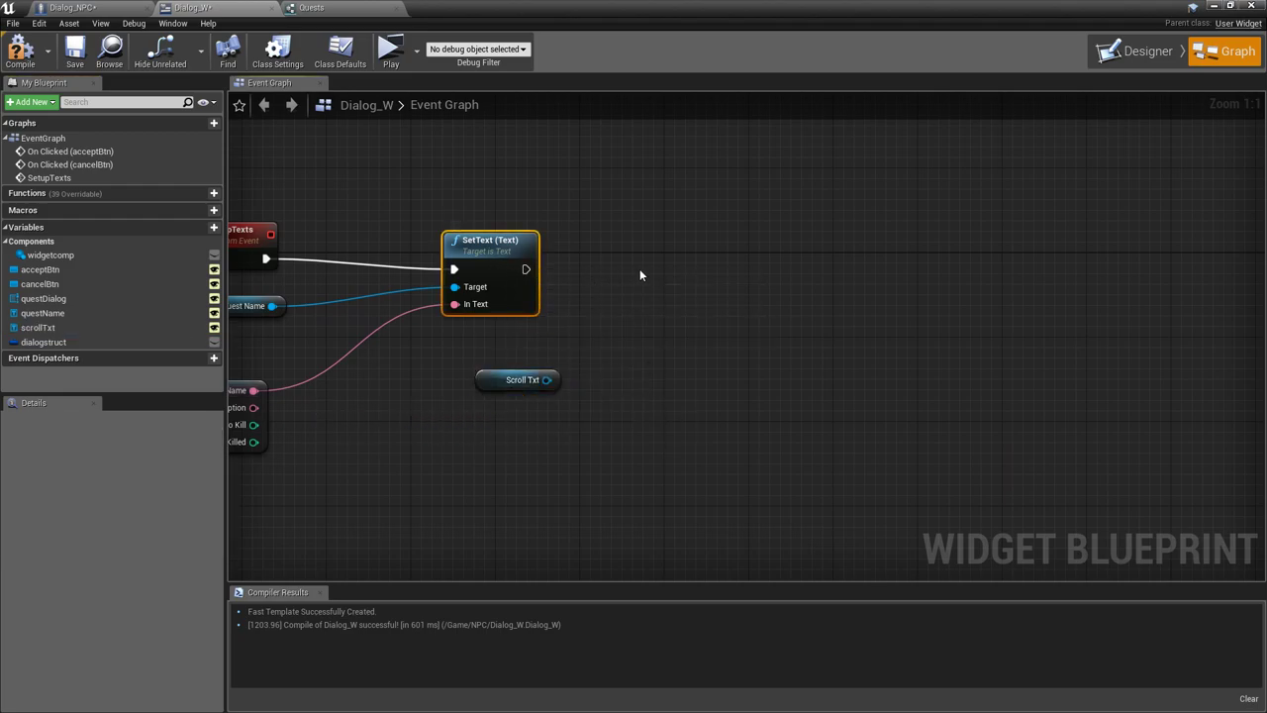
key("ctrl+c")
key("ctrl+v")
left_click_drag(751, 298, 547, 379)
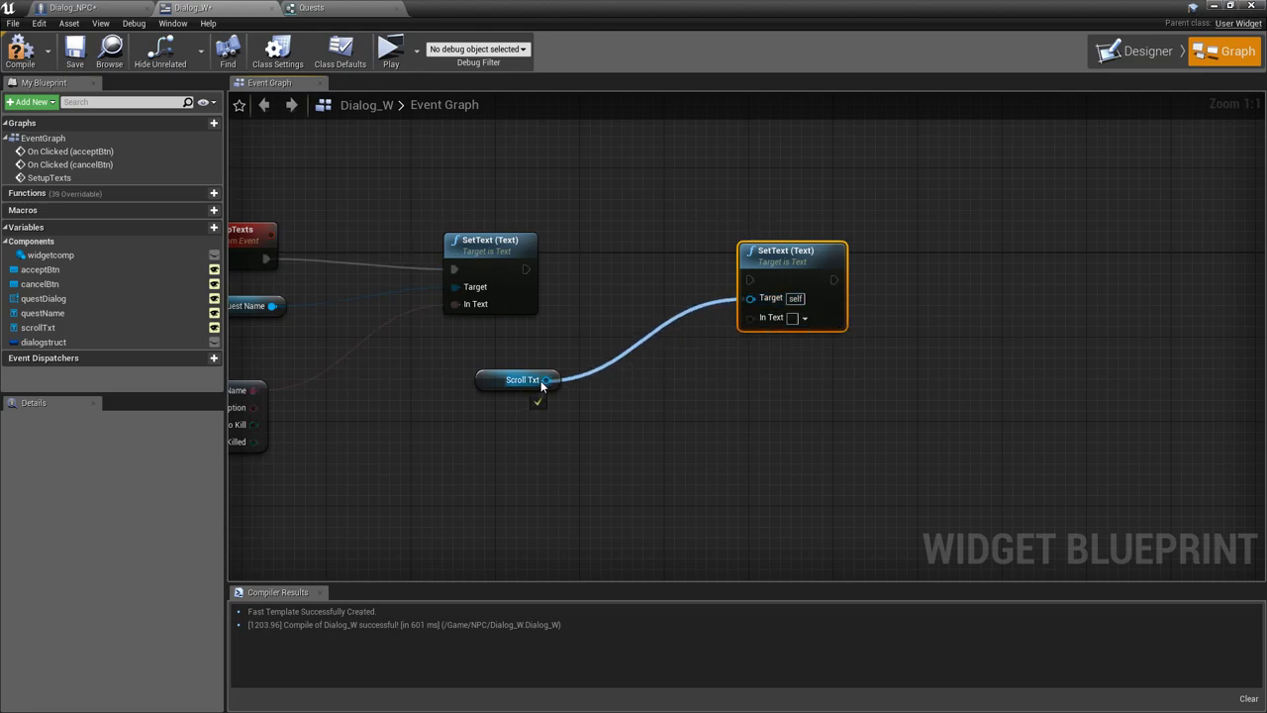
left_click_drag(526, 269, 750, 280)
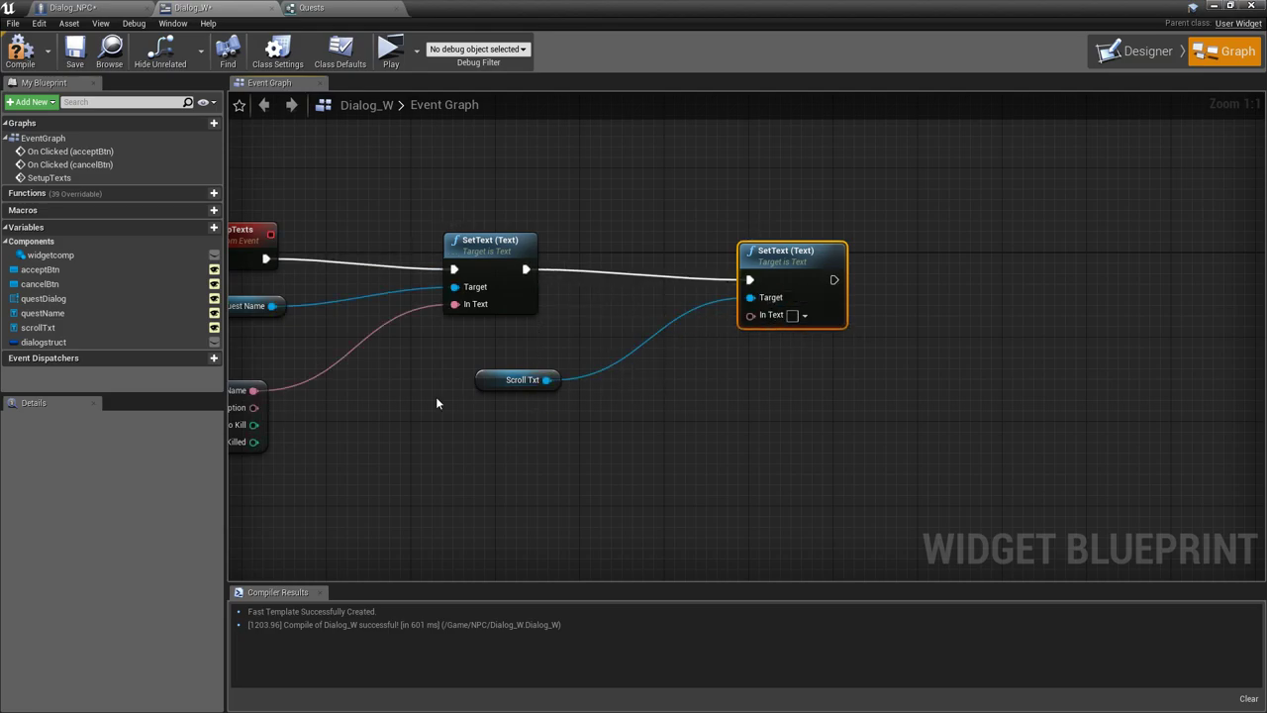
left_click_drag(481, 379, 482, 337)
left_click(464, 423)
right_click_drag(464, 423, 556, 356)
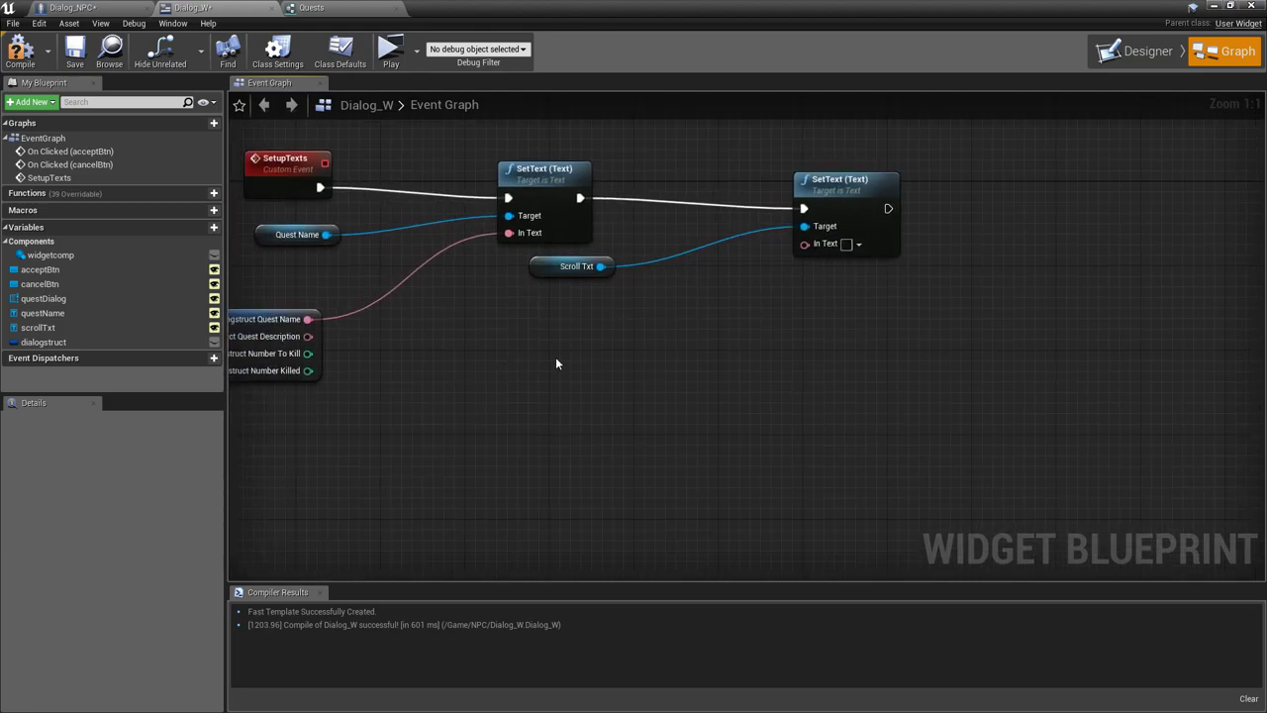
Add a string Append node fed by the quest description, with two extra inputs
right_click(556, 357)
type("append")
key("Return")
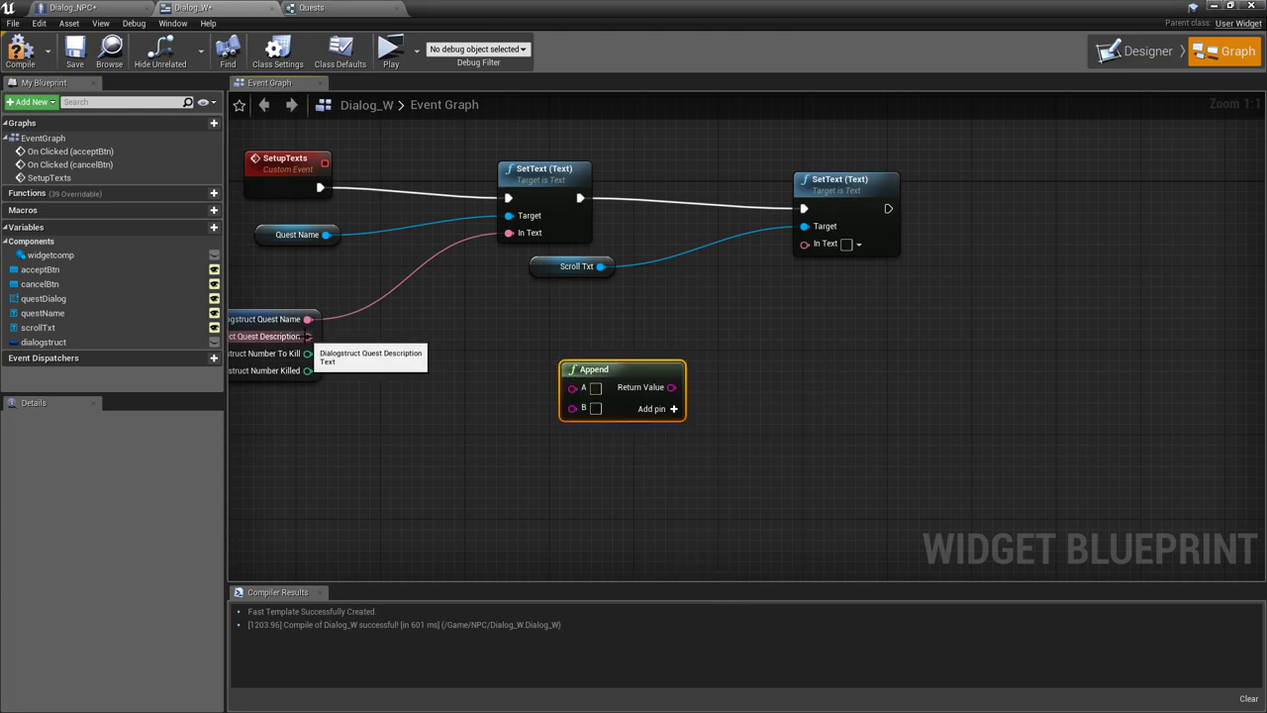
left_click_drag(307, 336, 572, 387)
left_click(671, 416)
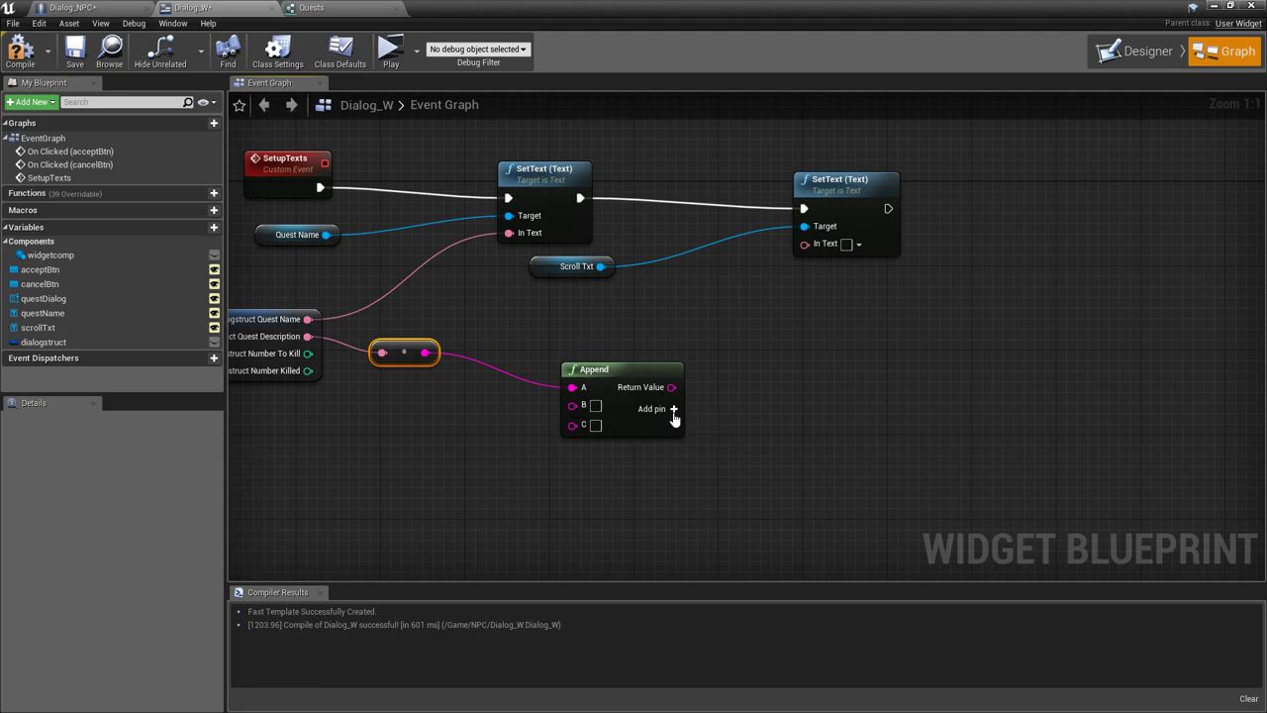
left_click(672, 418)
right_click_drag(397, 444, 510, 353)
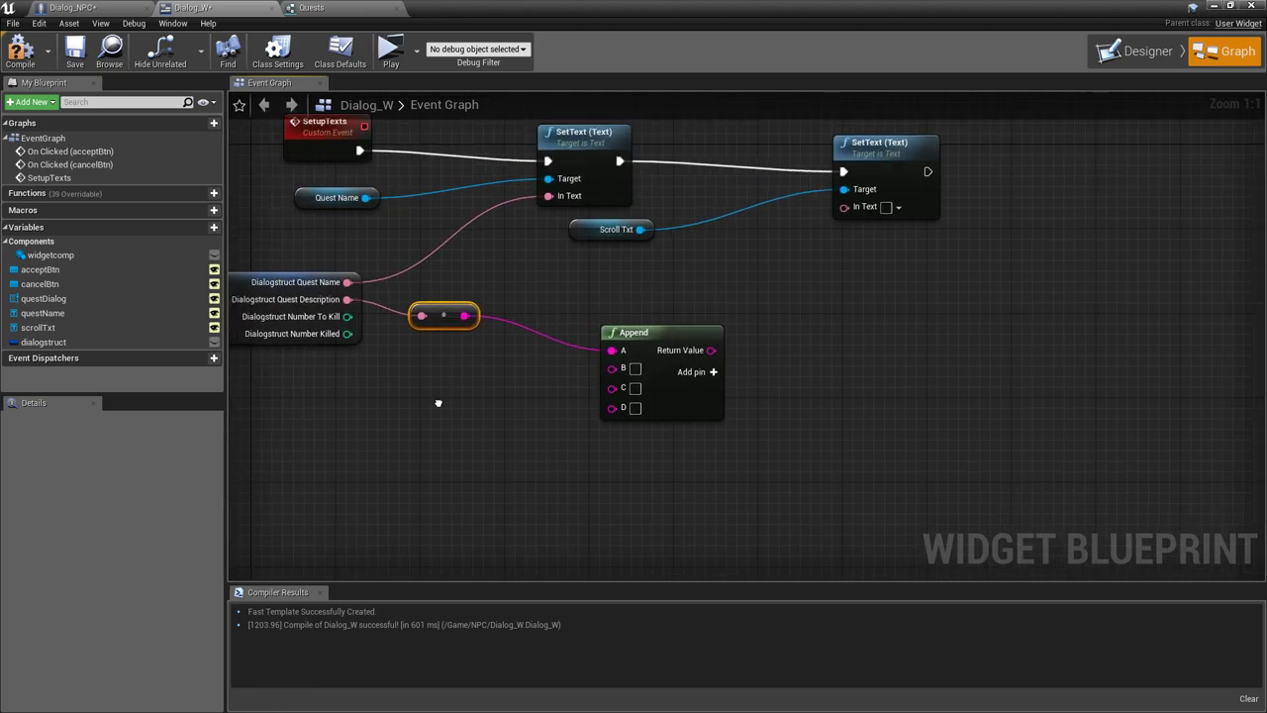
left_click_drag(337, 263, 294, 317)
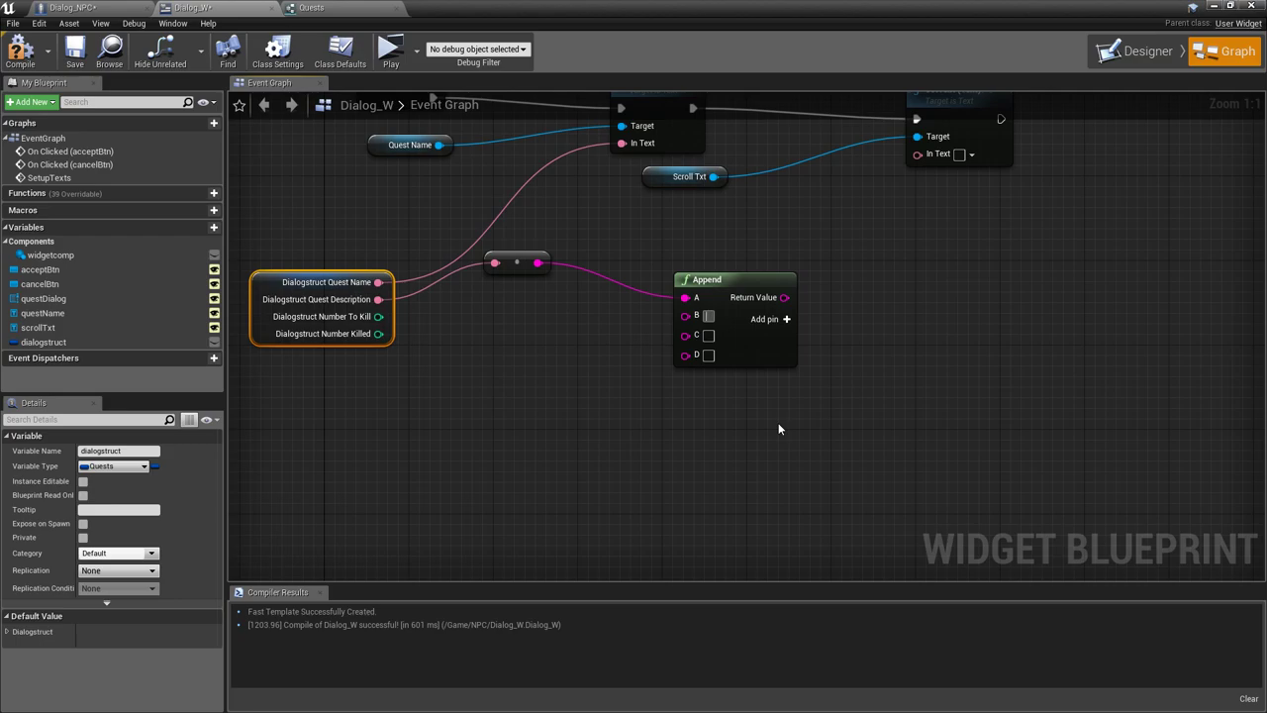
Fill Append with a line break, Number To Kill, and a '/' separator, adding input E
key("shift+Return")
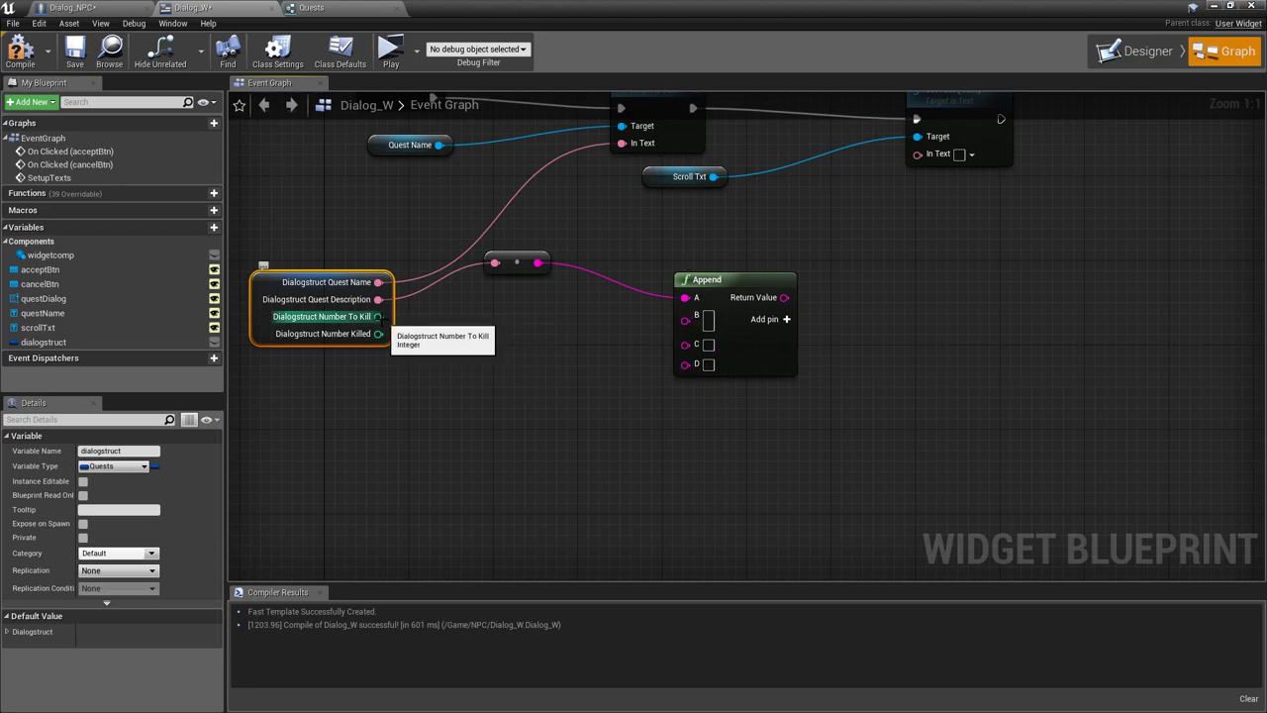
left_click_drag(377, 316, 685, 343)
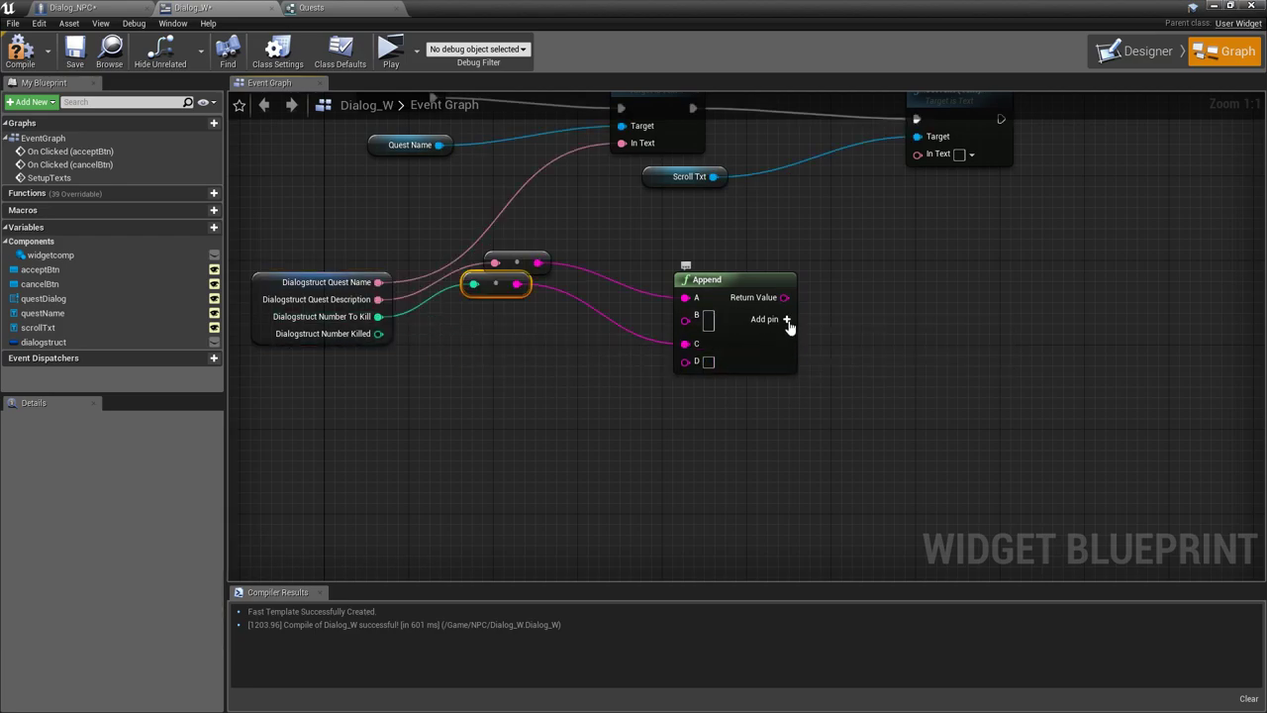
left_click(788, 320)
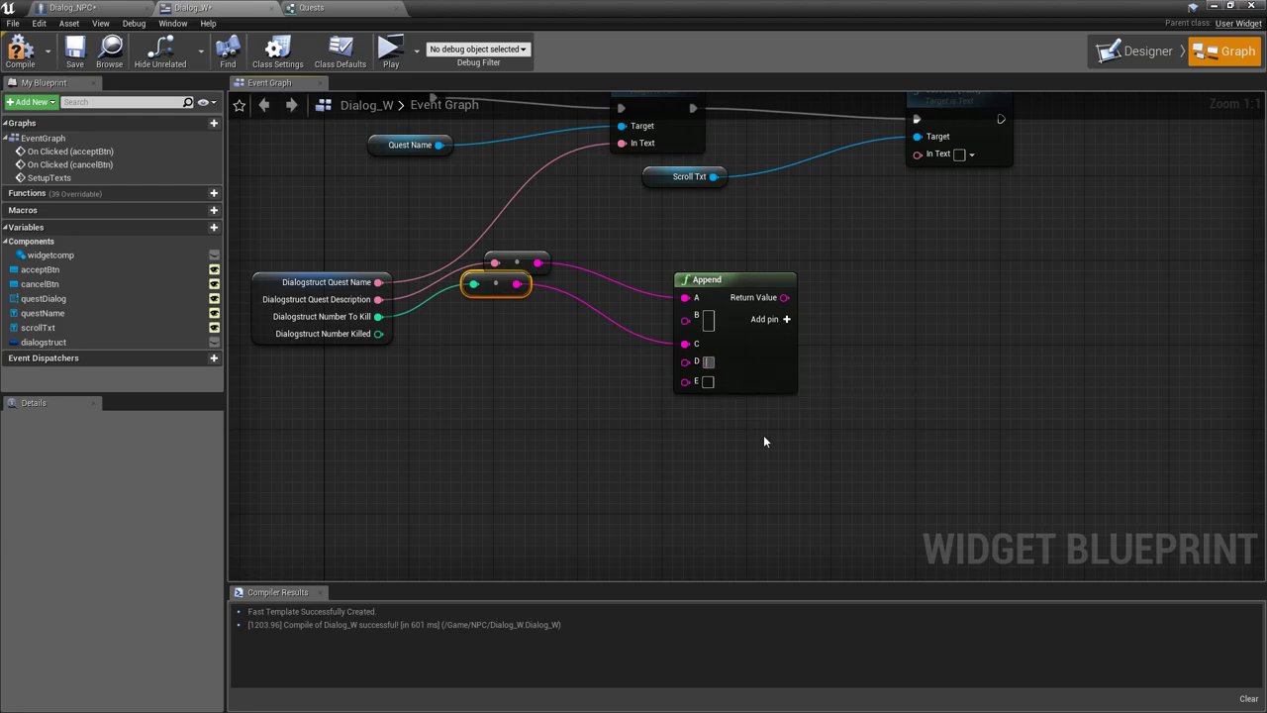
type("/")
key("Return")
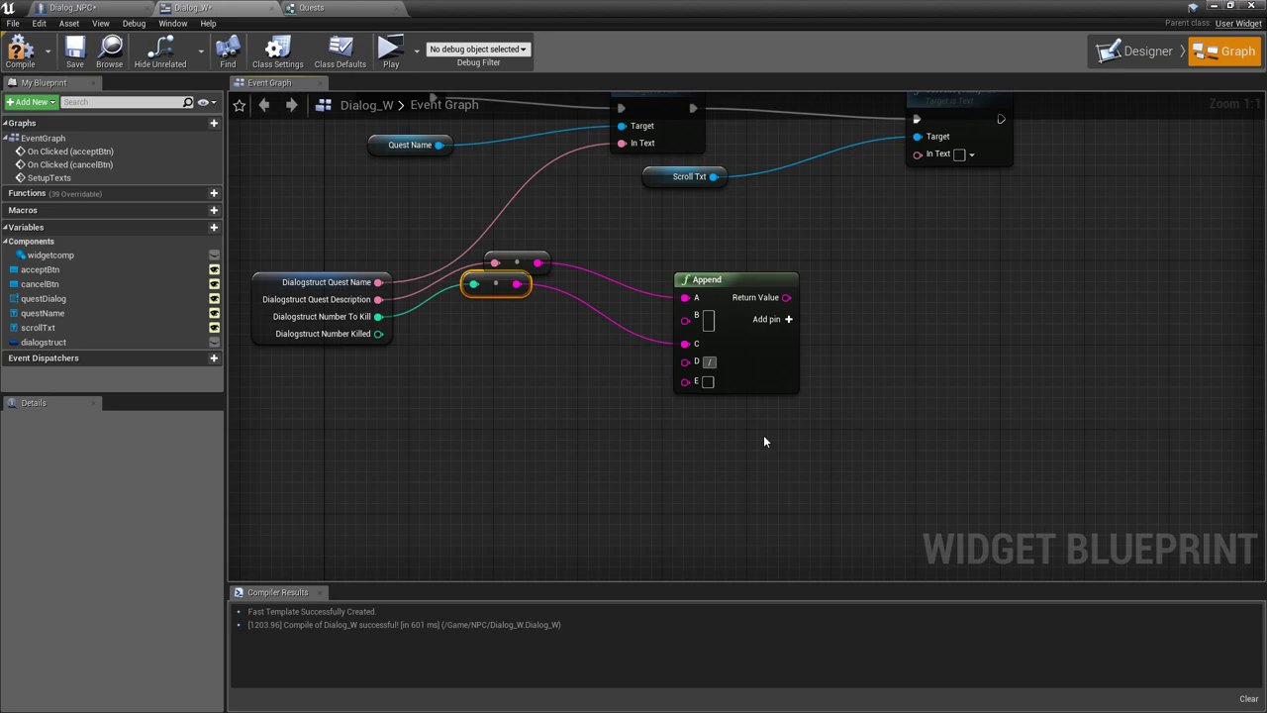
Feed Number Killed into Append's E input, wire the result into Scroll Txt's SetText, and compile Dialog_W
left_click_drag(506, 270, 527, 301)
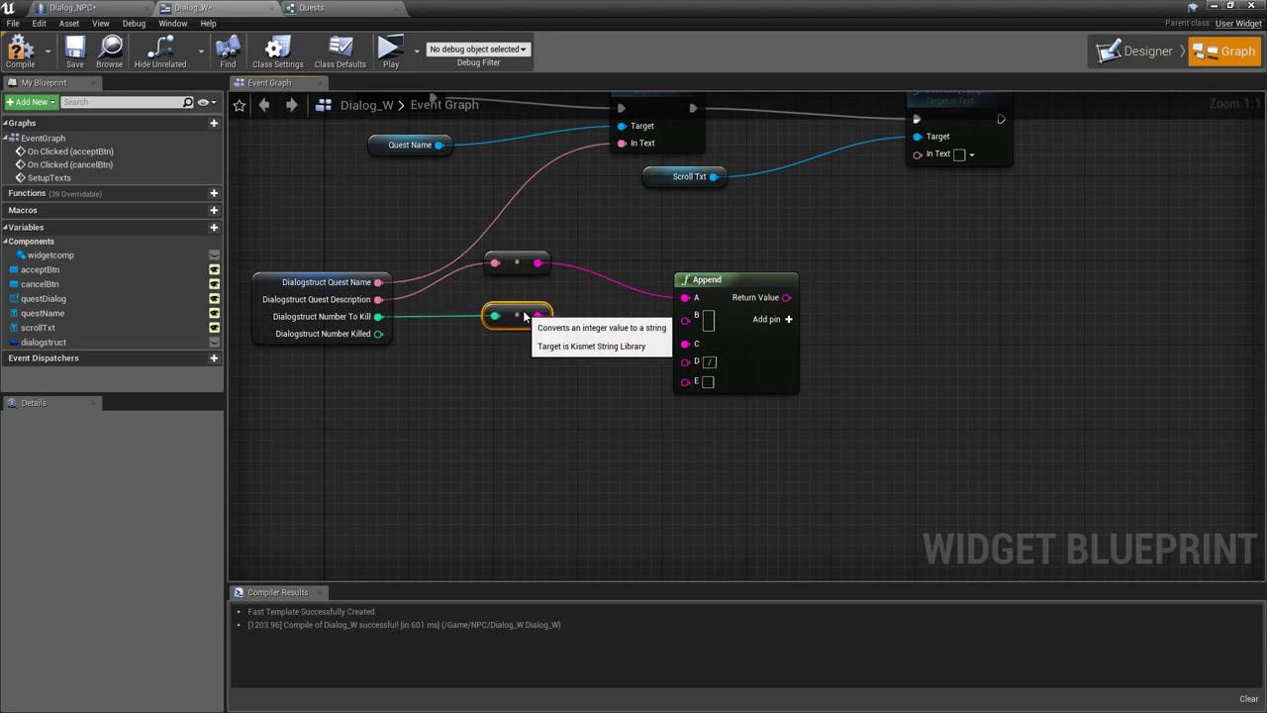
mouse_move(378, 334)
left_mouse_down()
mouse_move(630, 398)
mouse_move(684, 381)
left_mouse_up()
left_click_drag(497, 277, 525, 370)
right_click_drag(524, 371, 431, 486)
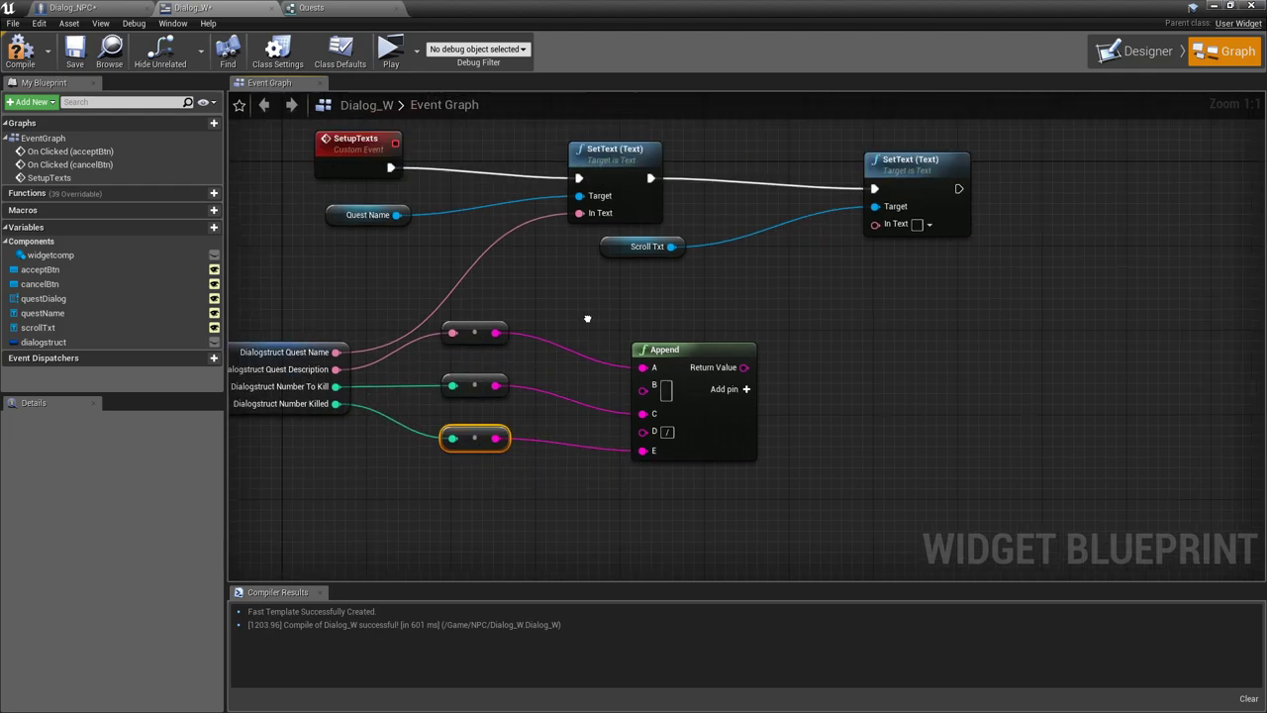
left_click_drag(690, 413, 826, 272)
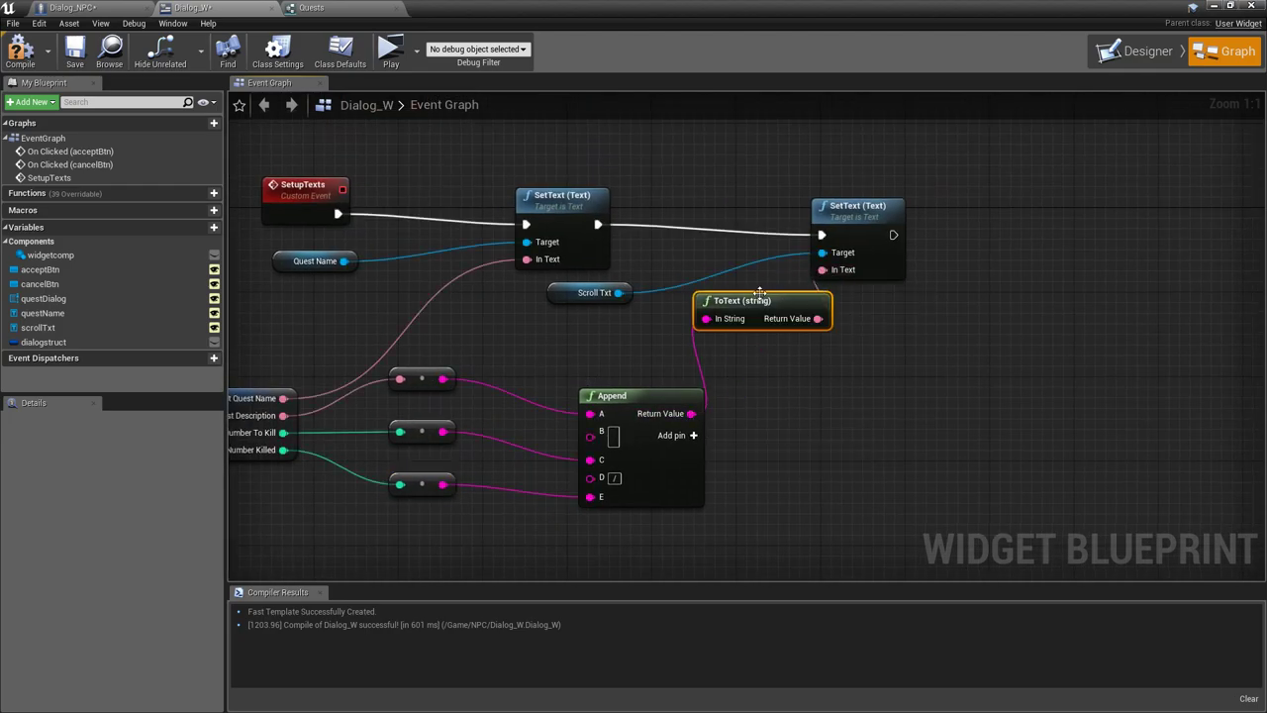
left_click(24, 55)
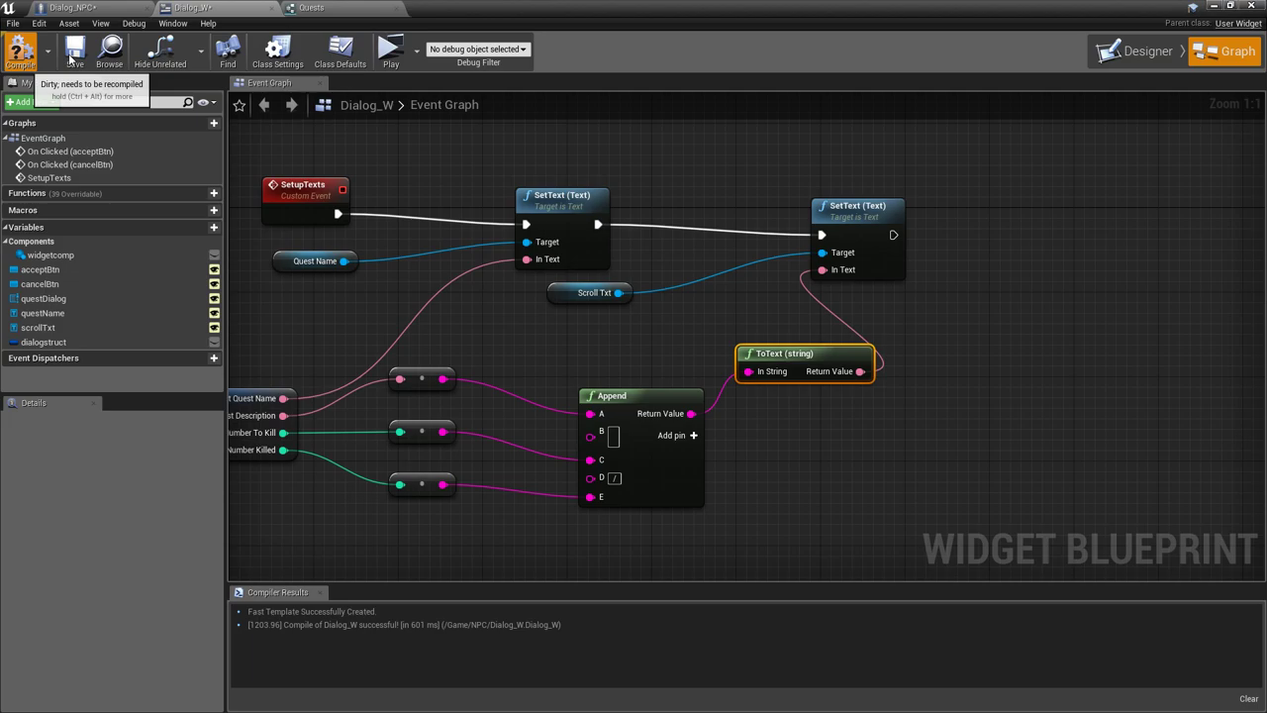
left_click(74, 50)
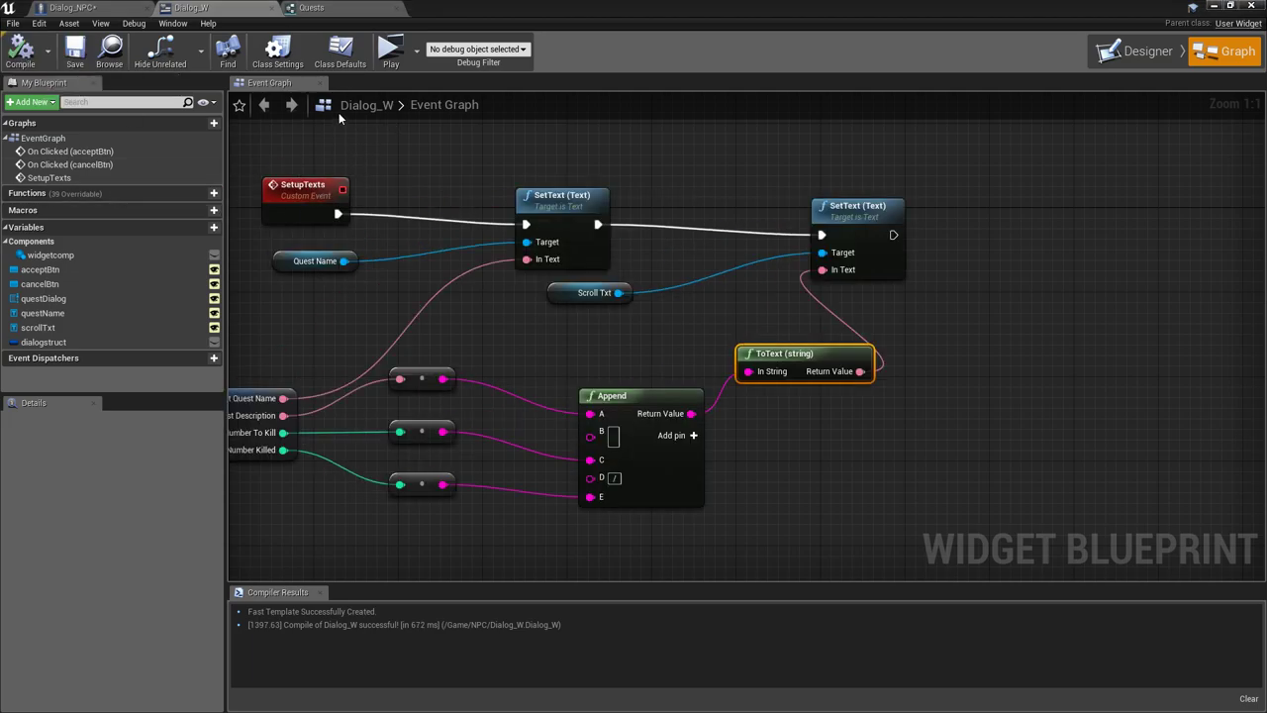
left_click(94, 10)
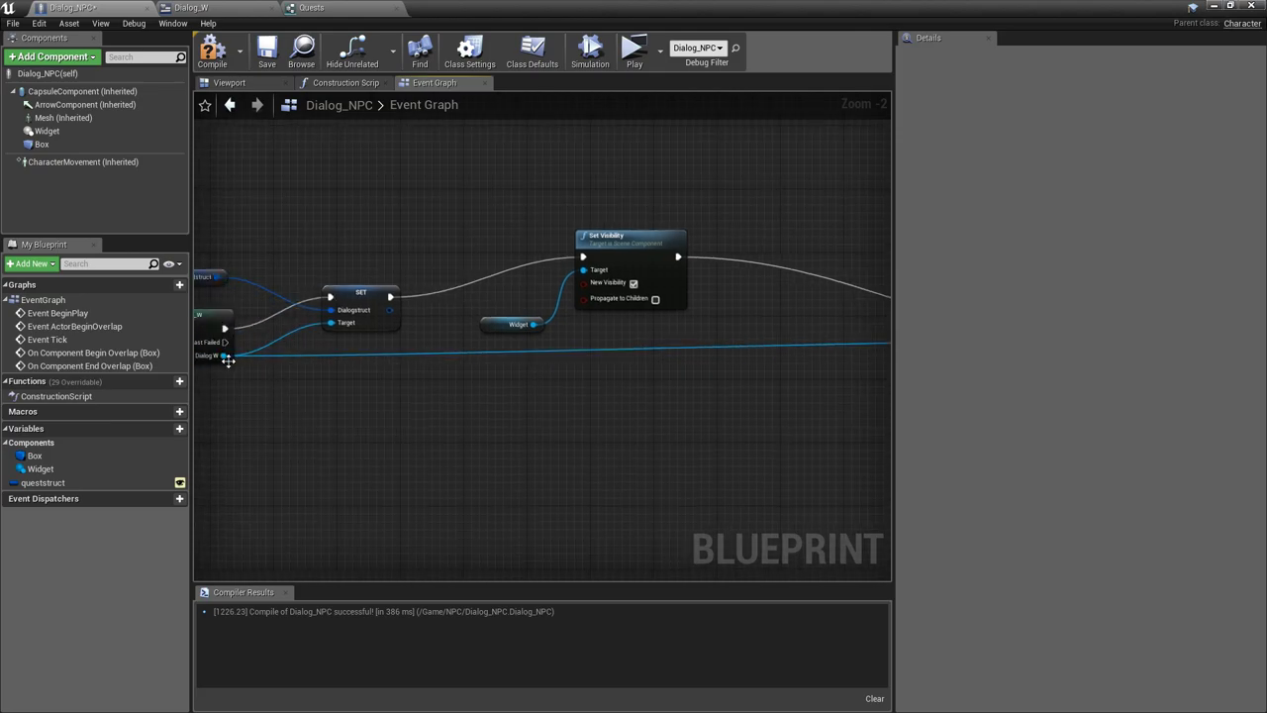
Call Setup Texts on the Dialog W reference right after the SET node
mouse_move(228, 360)
left_mouse_down()
mouse_move(440, 338)
mouse_move(439, 356)
left_mouse_up()
left_click(443, 233)
left_click_drag(451, 212, 594, 326)
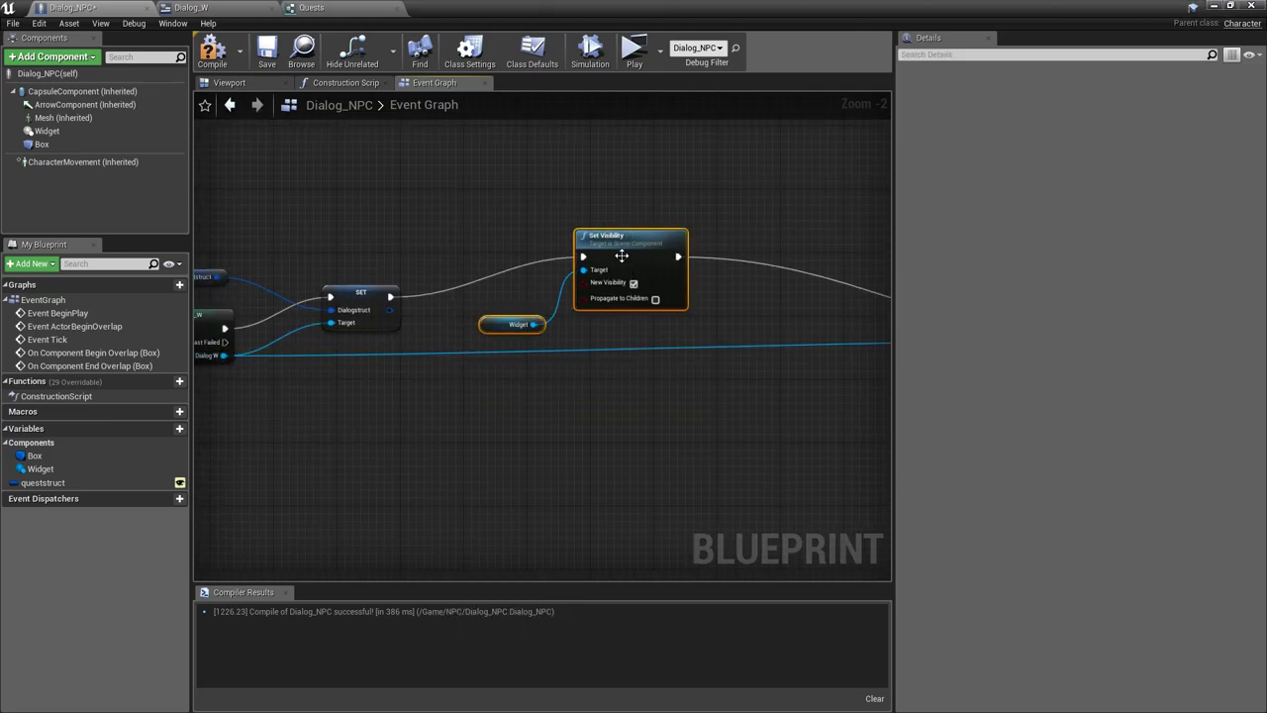
left_click_drag(622, 257, 772, 281)
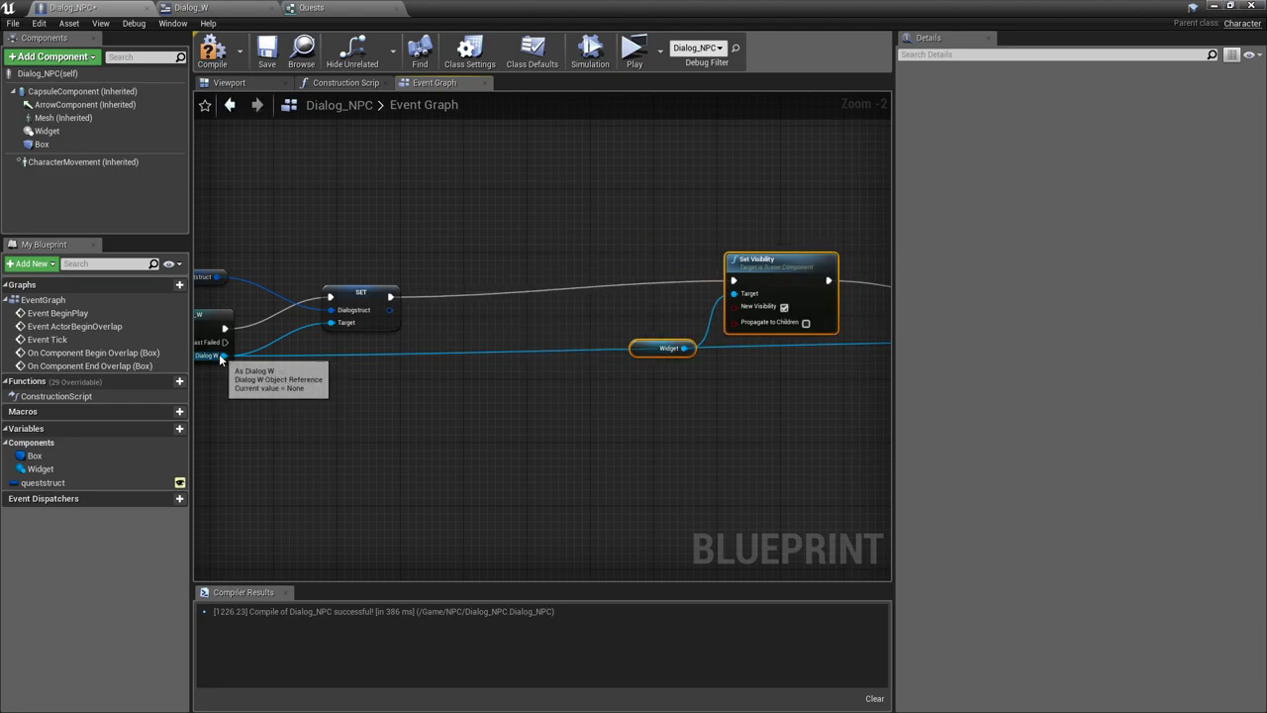
left_click_drag(225, 355, 478, 349)
type("set")
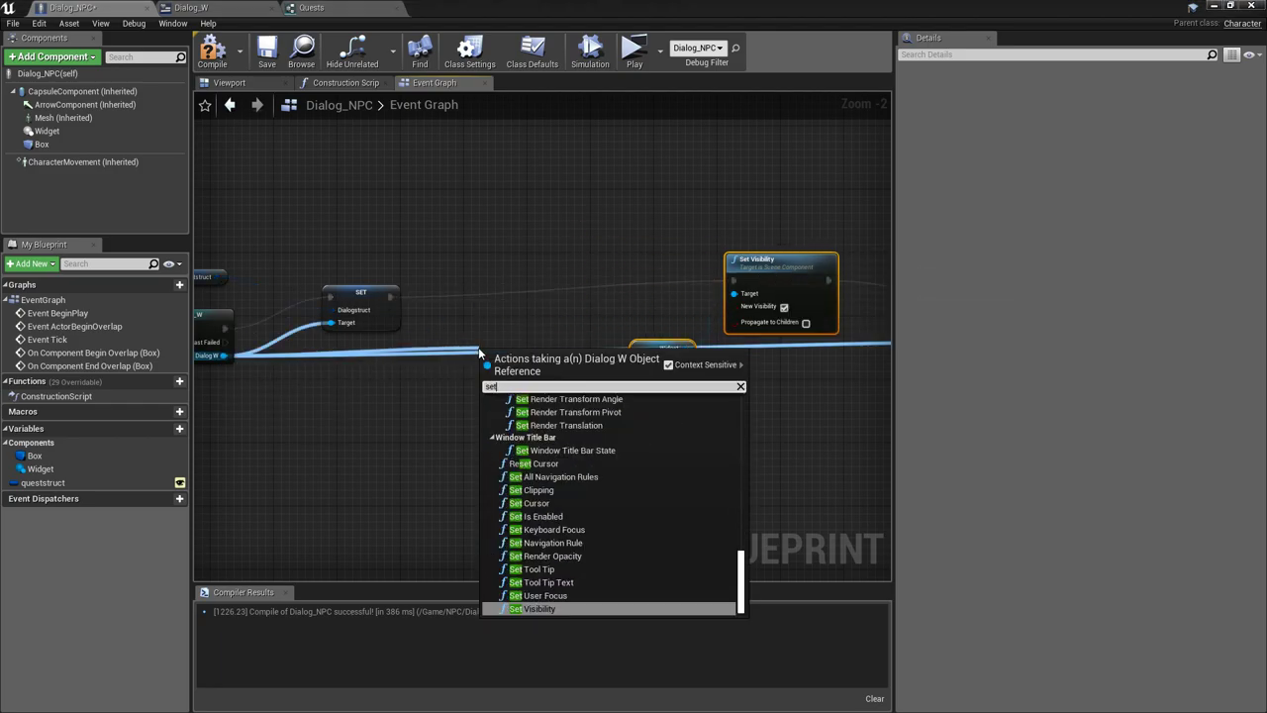
type("up")
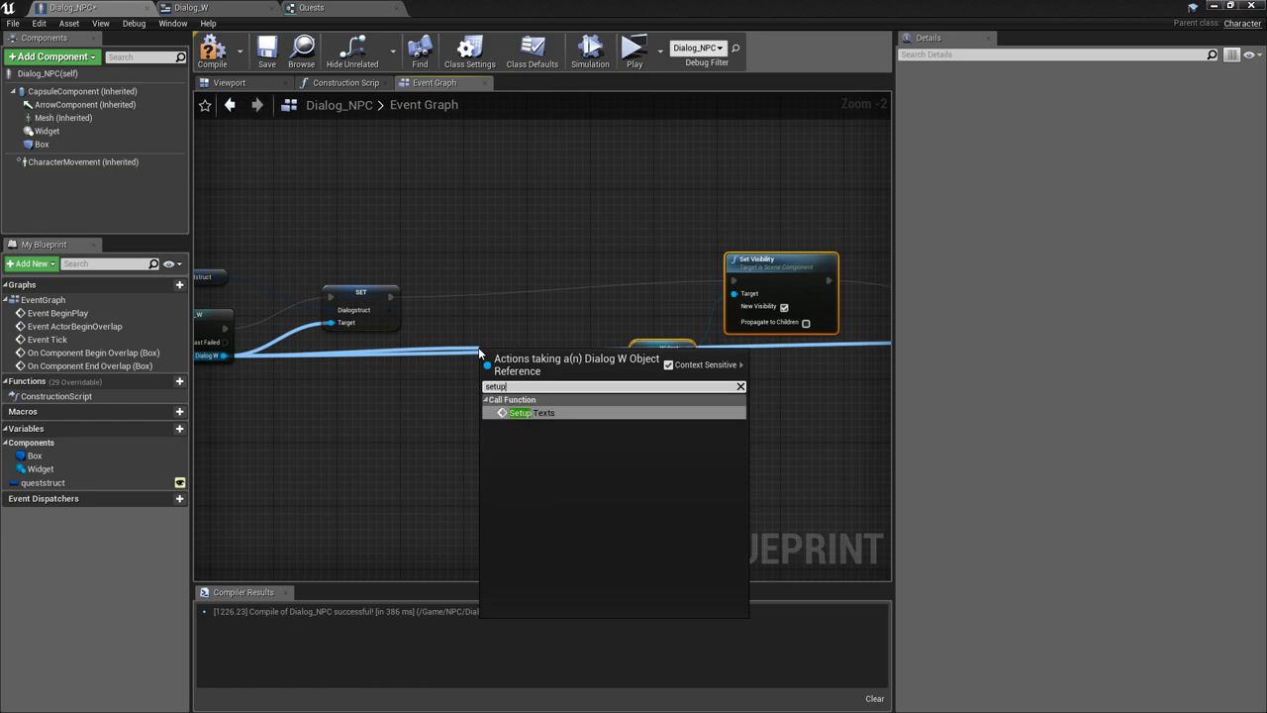
key("Return")
left_click_drag(500, 357, 500, 302)
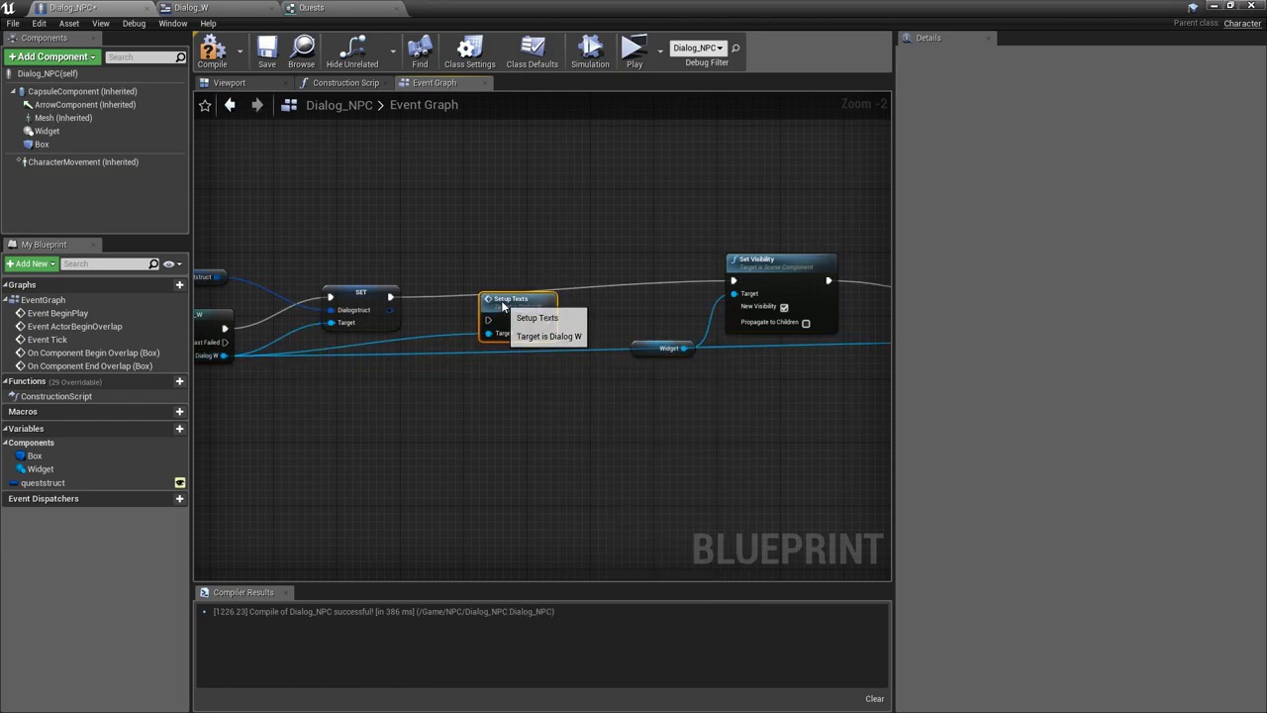
mouse_move(390, 296)
left_mouse_down()
mouse_move(487, 320)
mouse_move(732, 280)
left_mouse_up()
Paste Widget and Set Visibility after the successful cast, with New Visibility unchecked
left_click(752, 297)
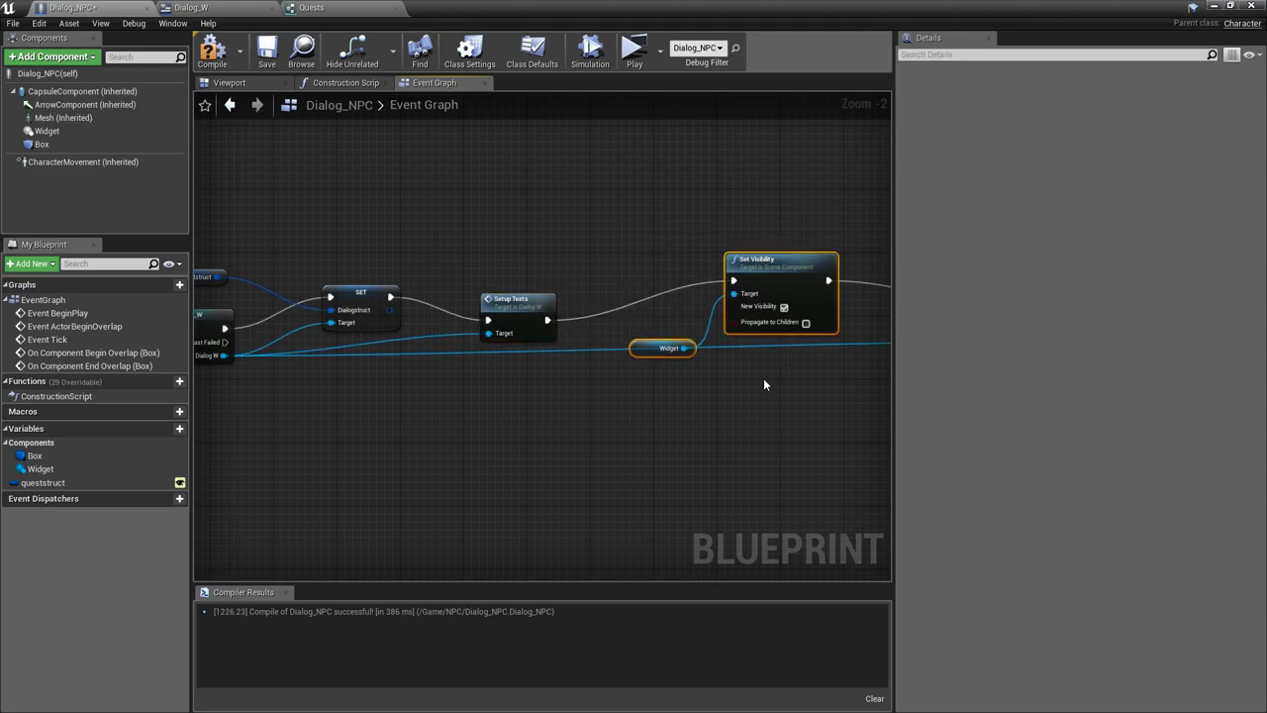
scroll(763, 378, "down", 3)
scroll(505, 405, "up", 3)
key("ctrl+v")
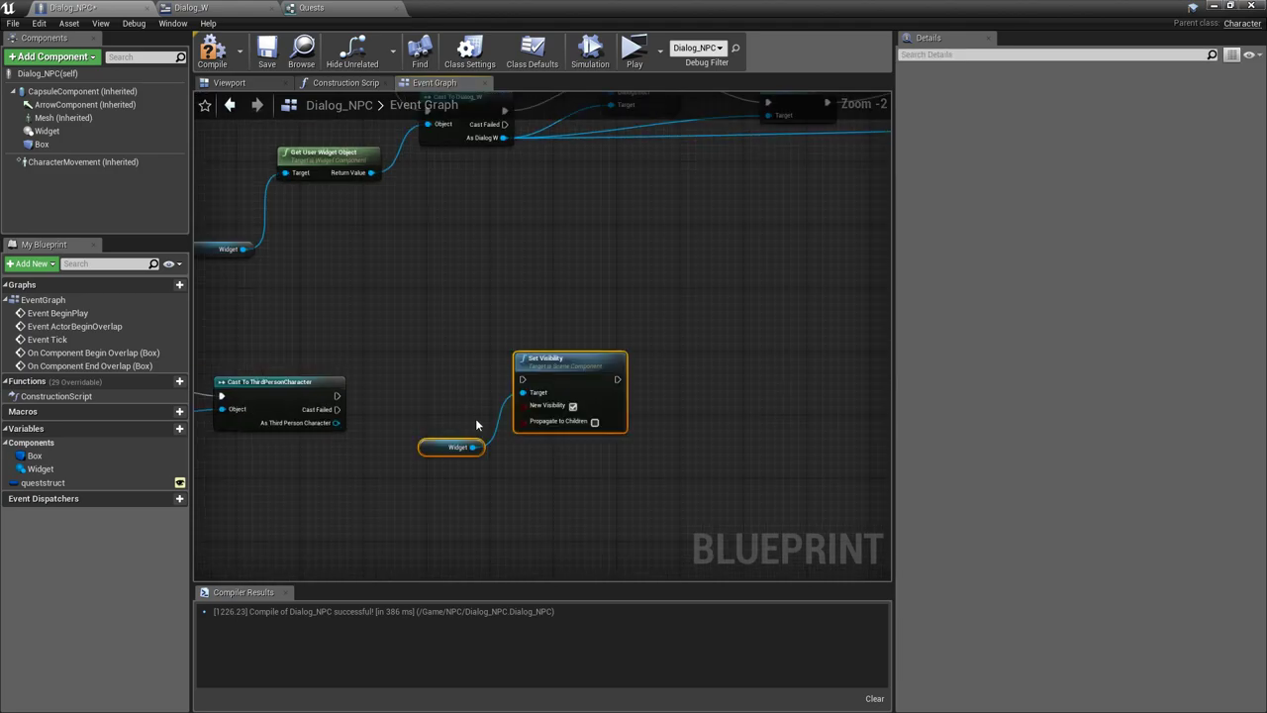
mouse_move(516, 377)
left_mouse_down()
mouse_move(362, 409)
mouse_move(336, 395)
left_mouse_up()
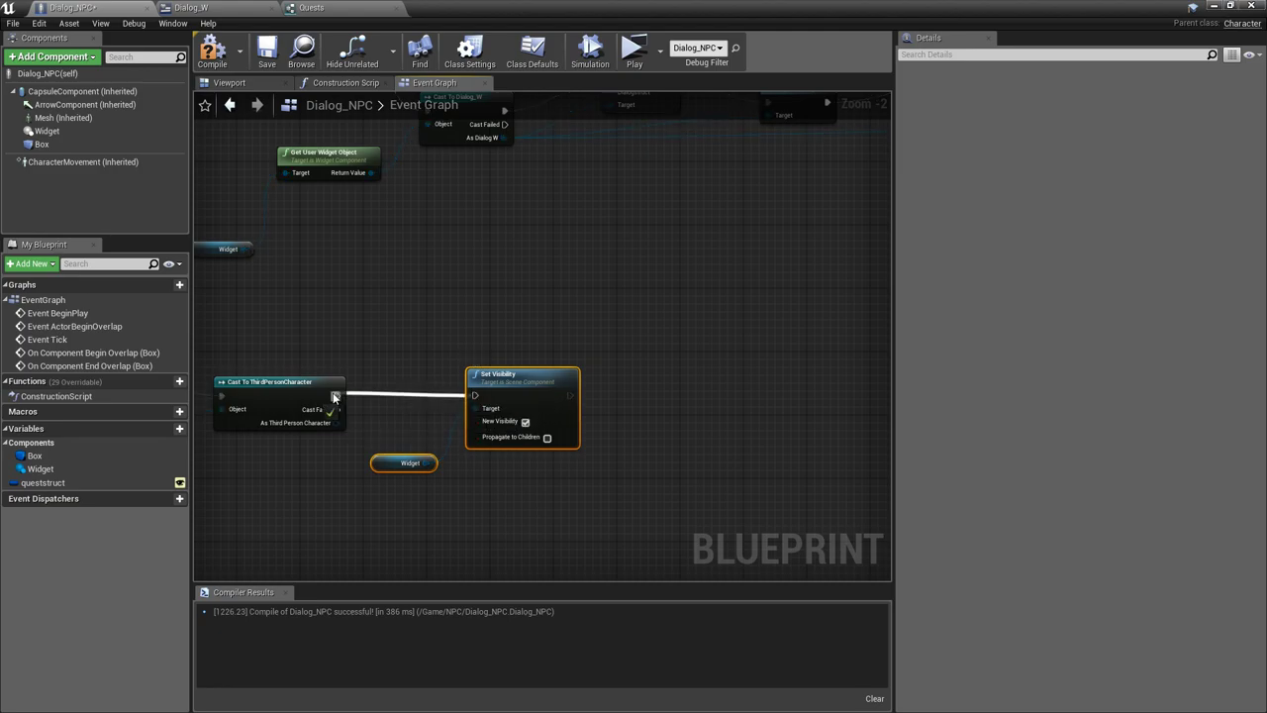
left_click_drag(426, 463, 476, 408)
left_click(424, 334)
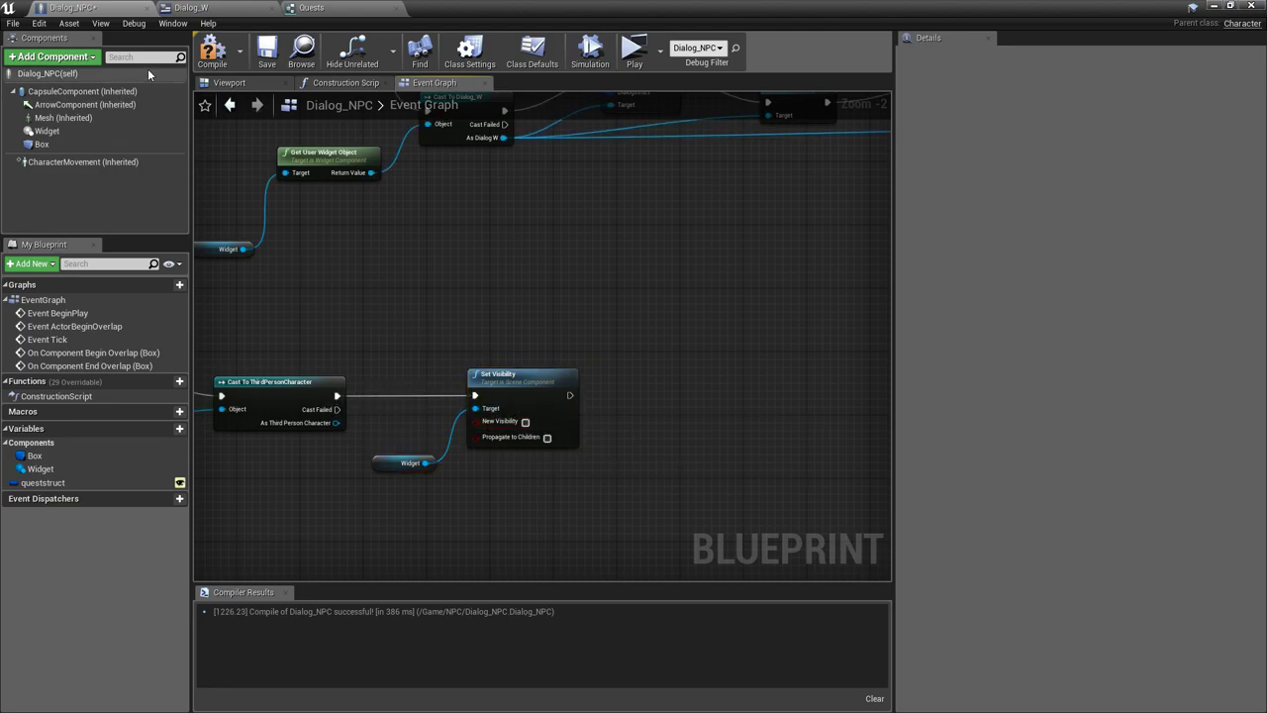
left_click(212, 51)
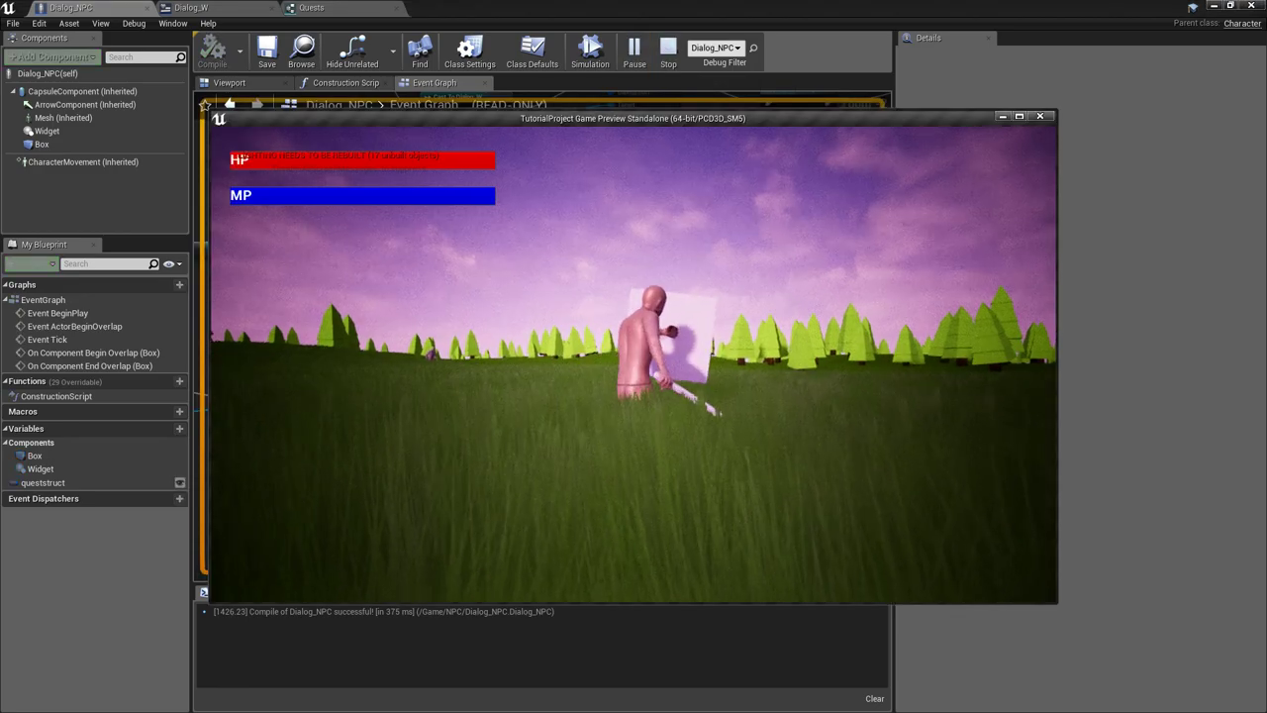
Run to the NPC to see the 'Kill the Maynards' dialog reading '4 / 0', then stop the preview
key("w")
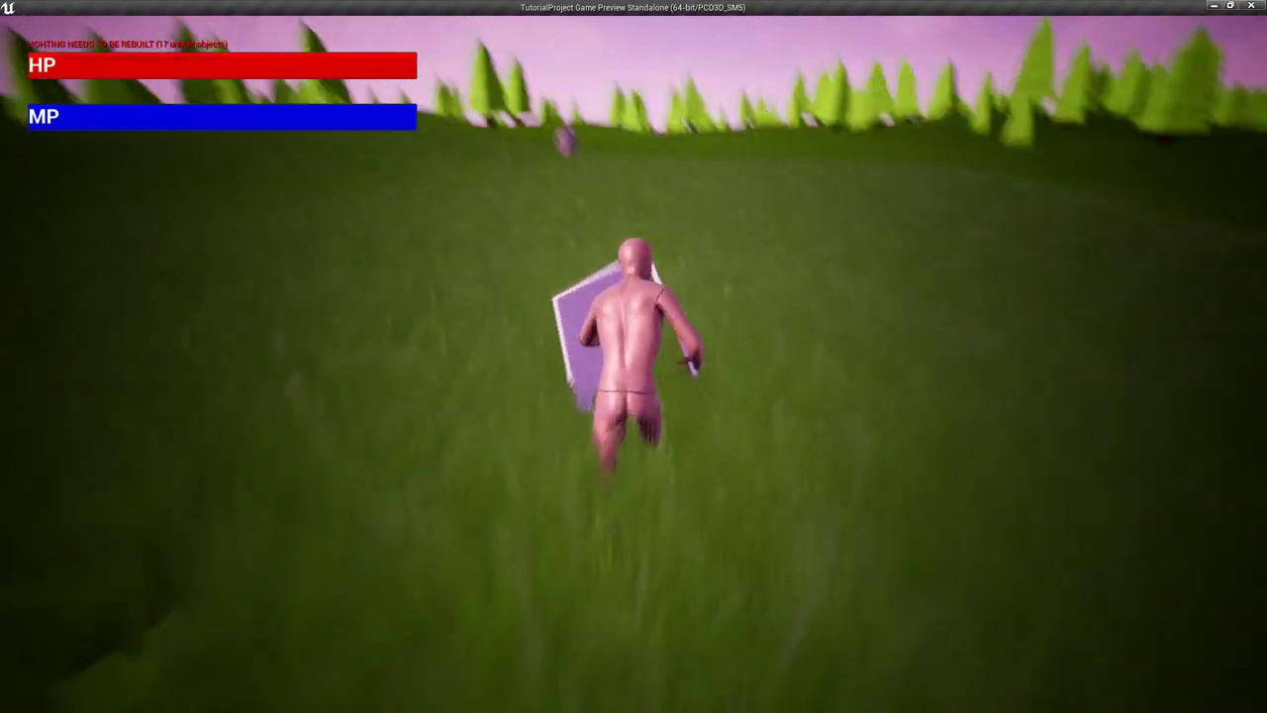
key("w")
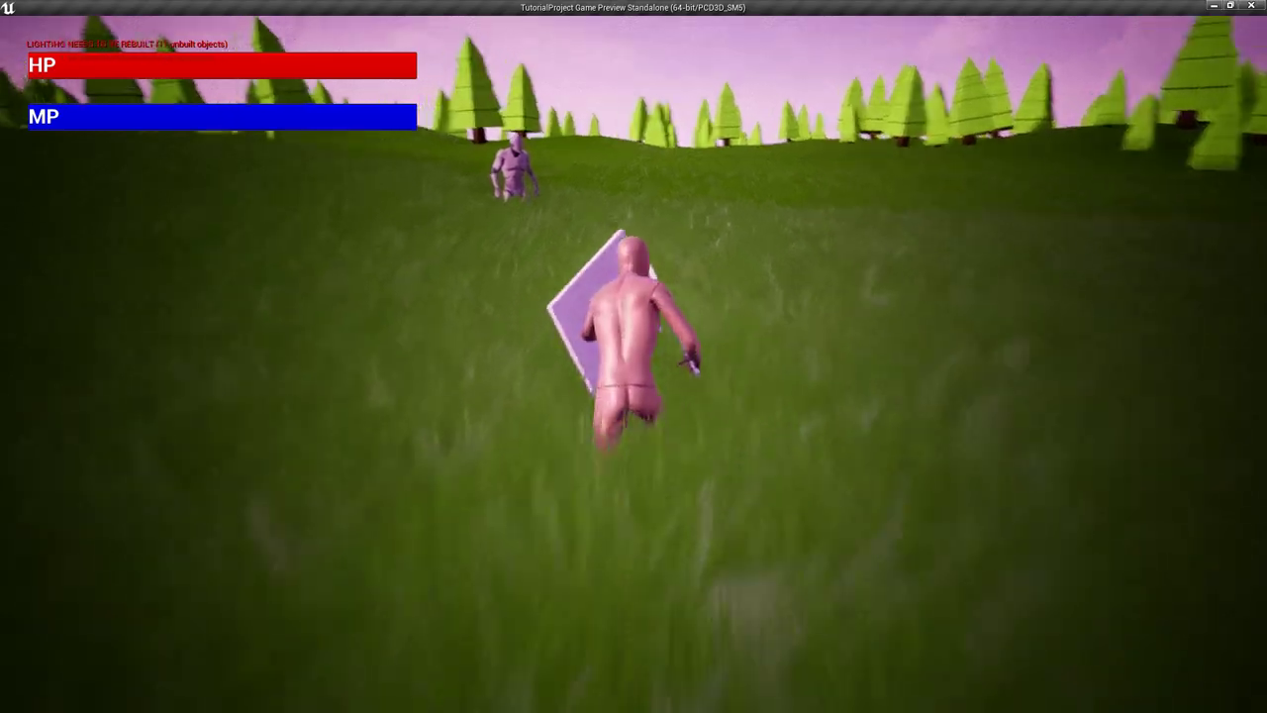
key("w")
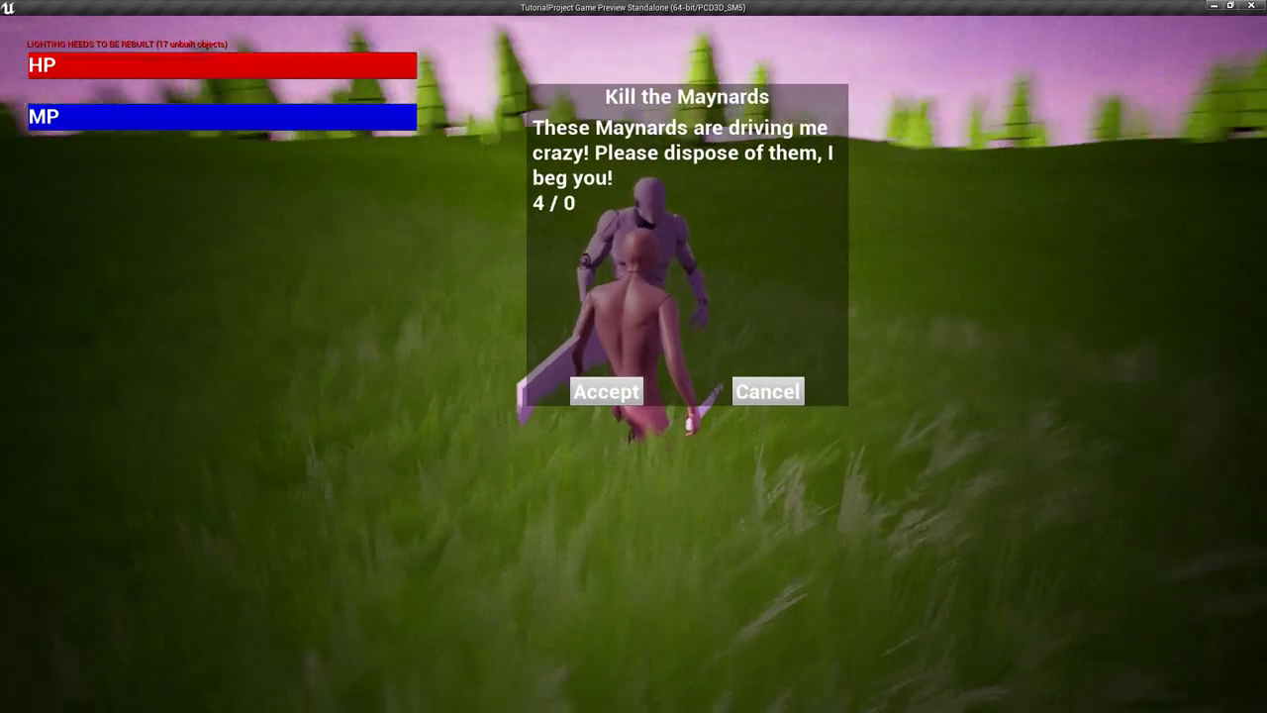
key("Escape")
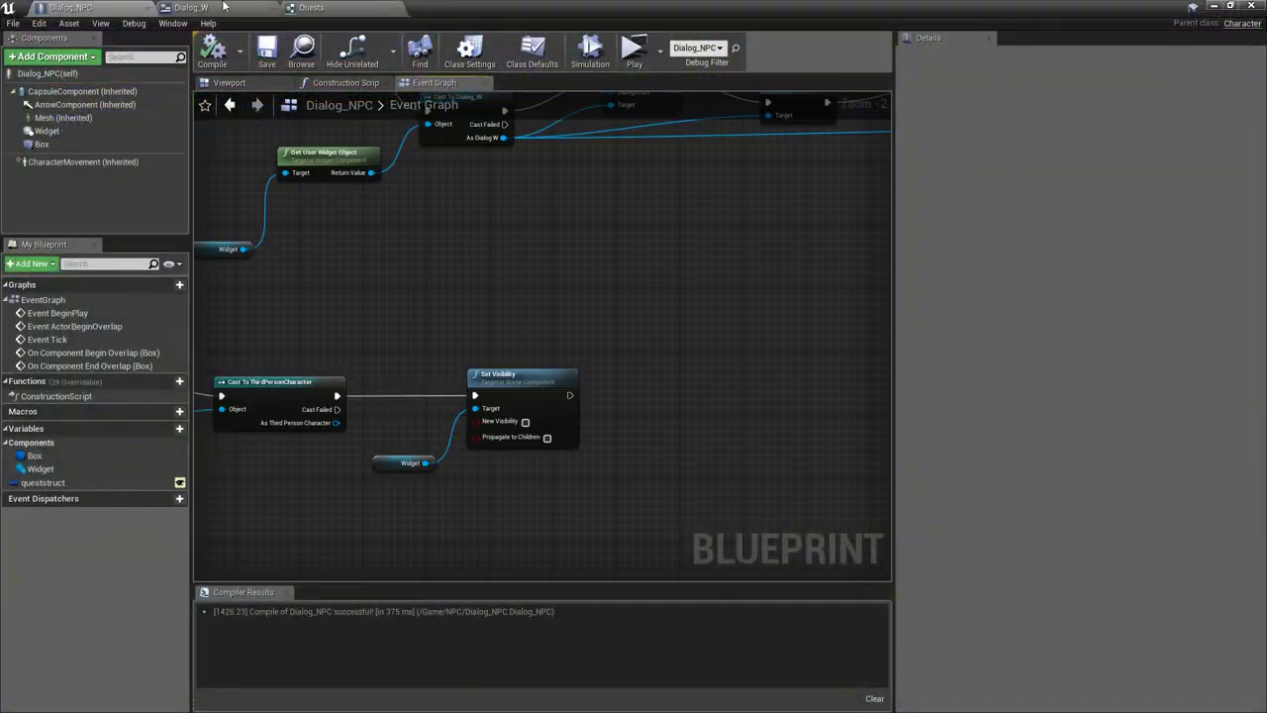
In Dialog_W, rewire Append so Number Killed feeds pin C and Number To Kill pin E
left_click(250, 12)
right_click_drag(501, 370, 544, 357)
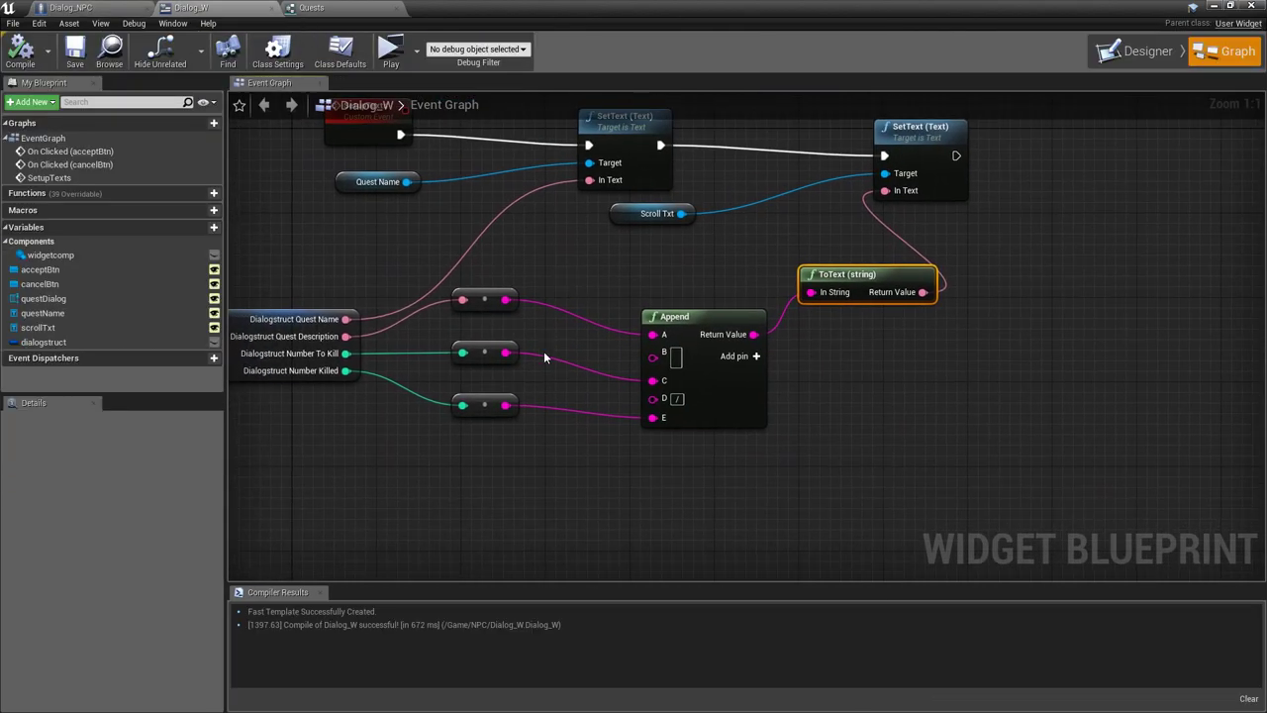
left_click_drag(654, 382, 653, 418, "ctrl")
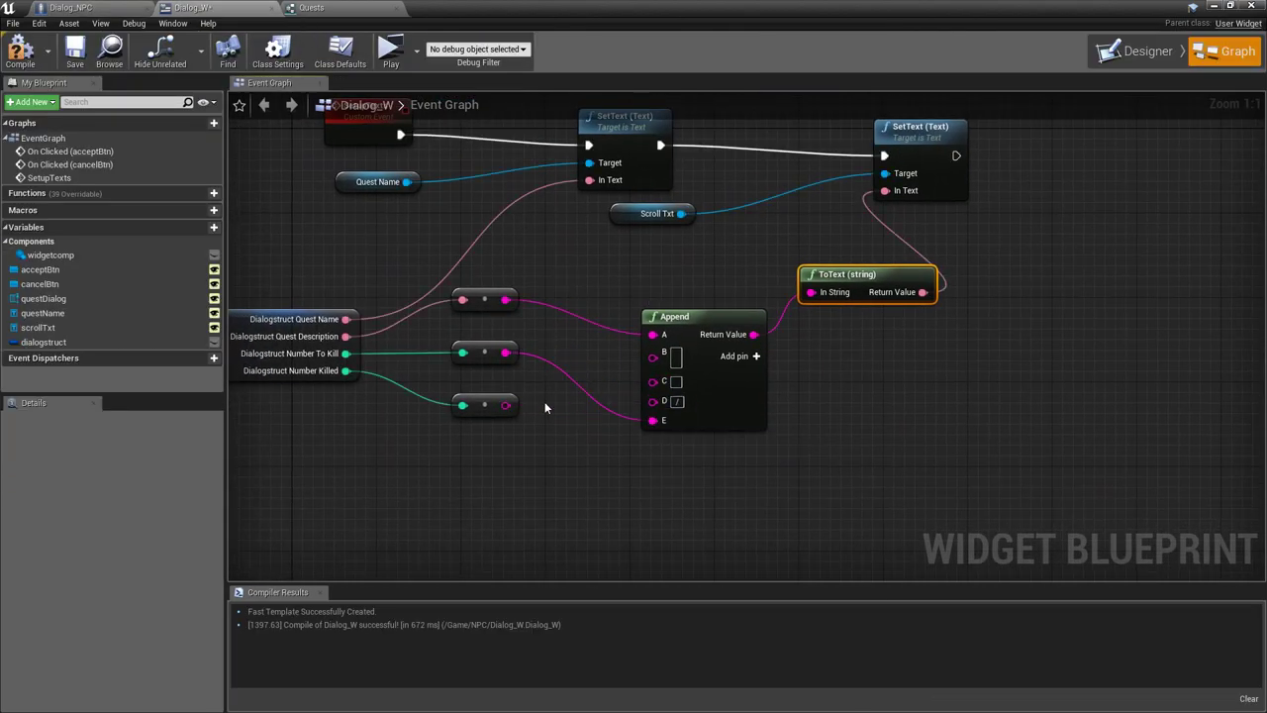
mouse_move(505, 404)
left_mouse_down()
mouse_move(601, 408)
mouse_move(654, 381)
left_mouse_up()
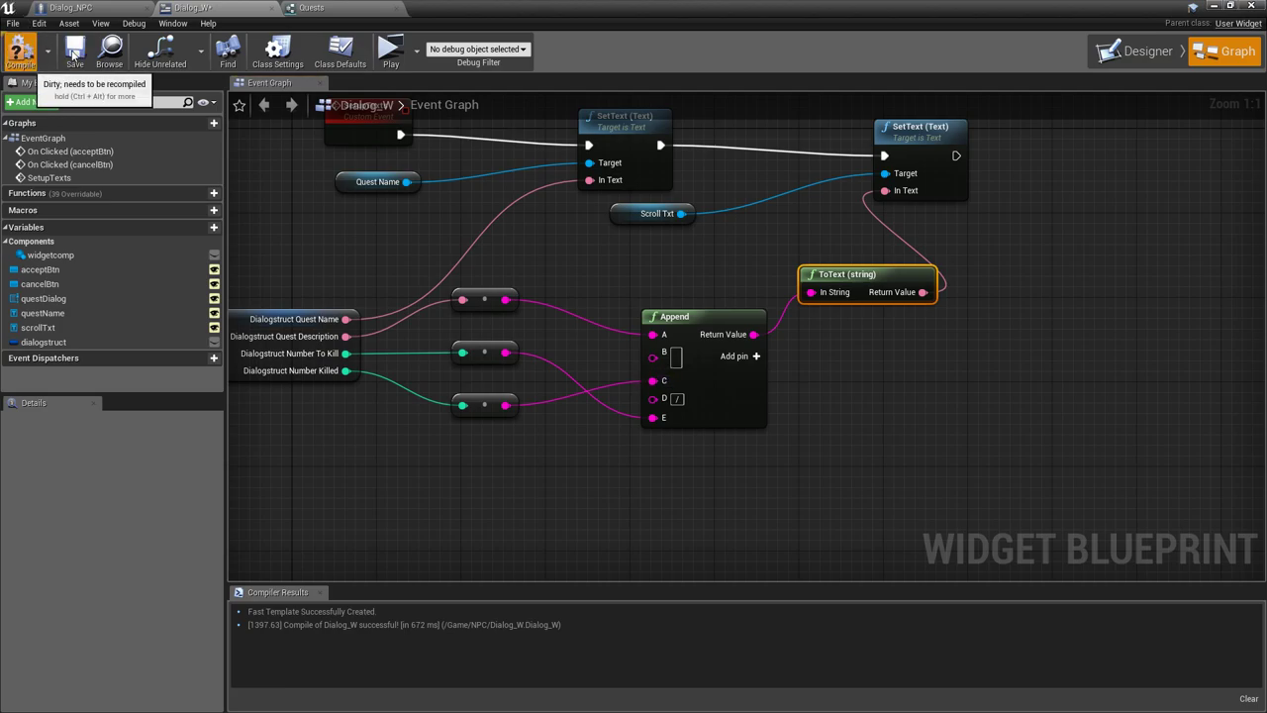
Compile Dialog_W and playtest, confirming the dialog now reads '0 / 4'
left_click(20, 49)
left_click(280, 220)
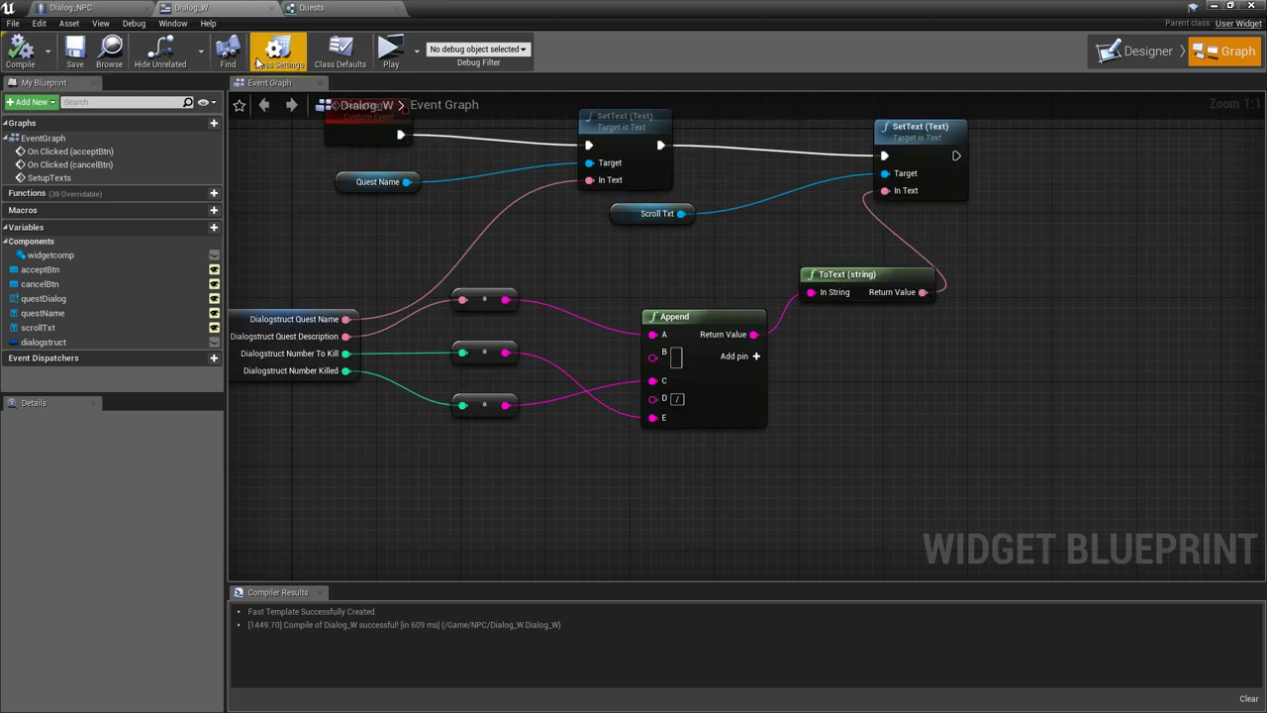
left_click(391, 51)
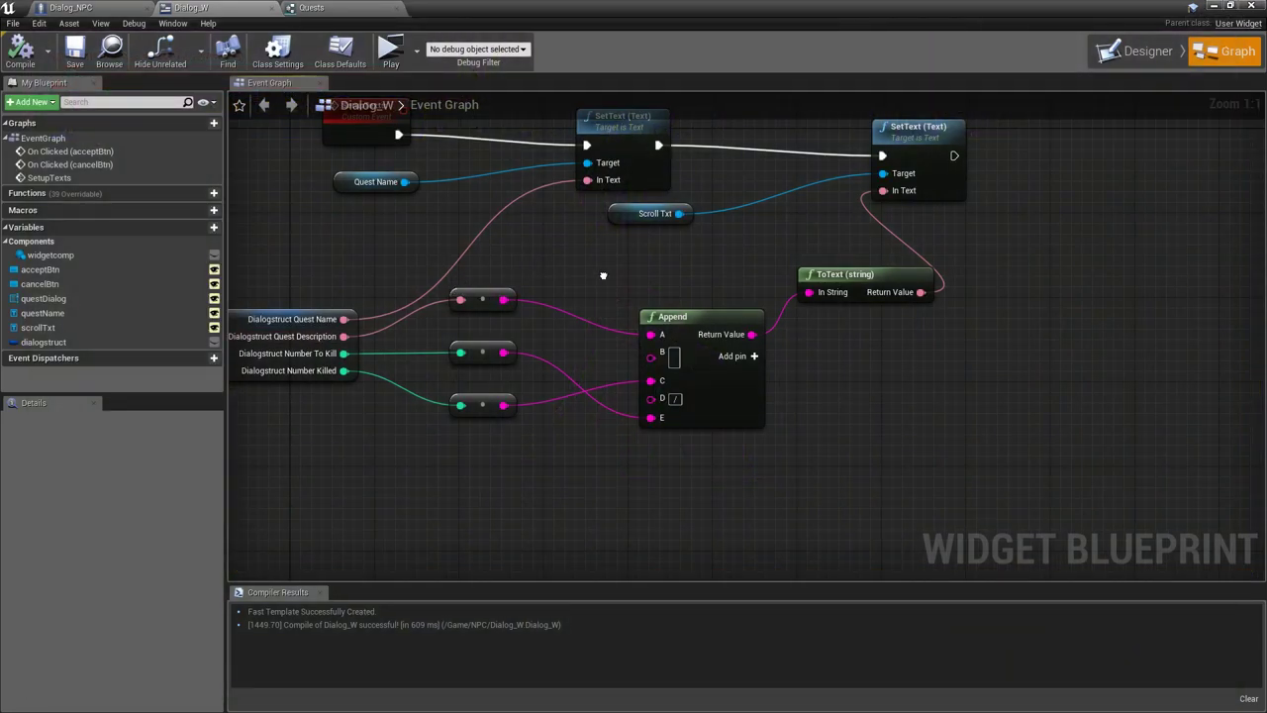
right_click_drag(768, 242, 553, 371)
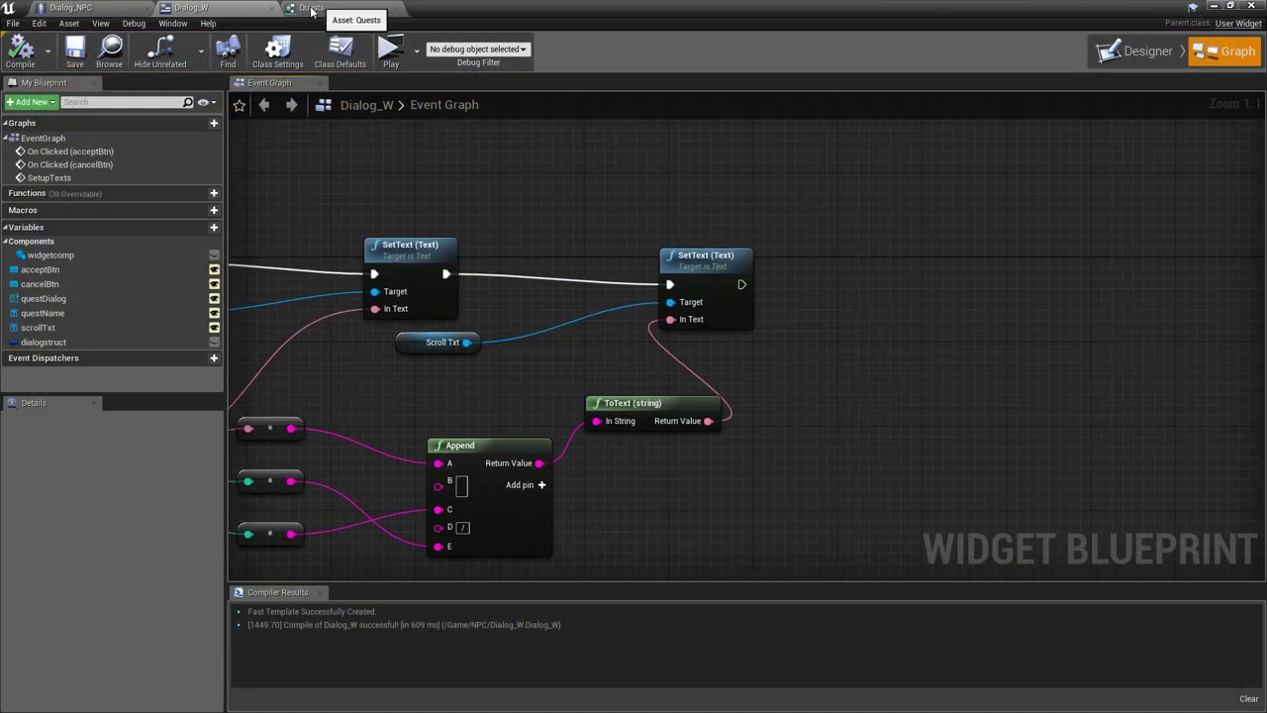
After the Widgetcomp SET, add Get Player Controller and SET Show Mouse Cursor checked
left_click(69, 7)
mouse_move(525, 336)
right_mouse_down()
mouse_move(792, 198)
mouse_move(577, 277)
mouse_move(488, 497)
mouse_move(194, 411)
mouse_move(398, 424)
mouse_move(443, 415)
right_mouse_up()
right_click_drag(389, 337, 541, 366)
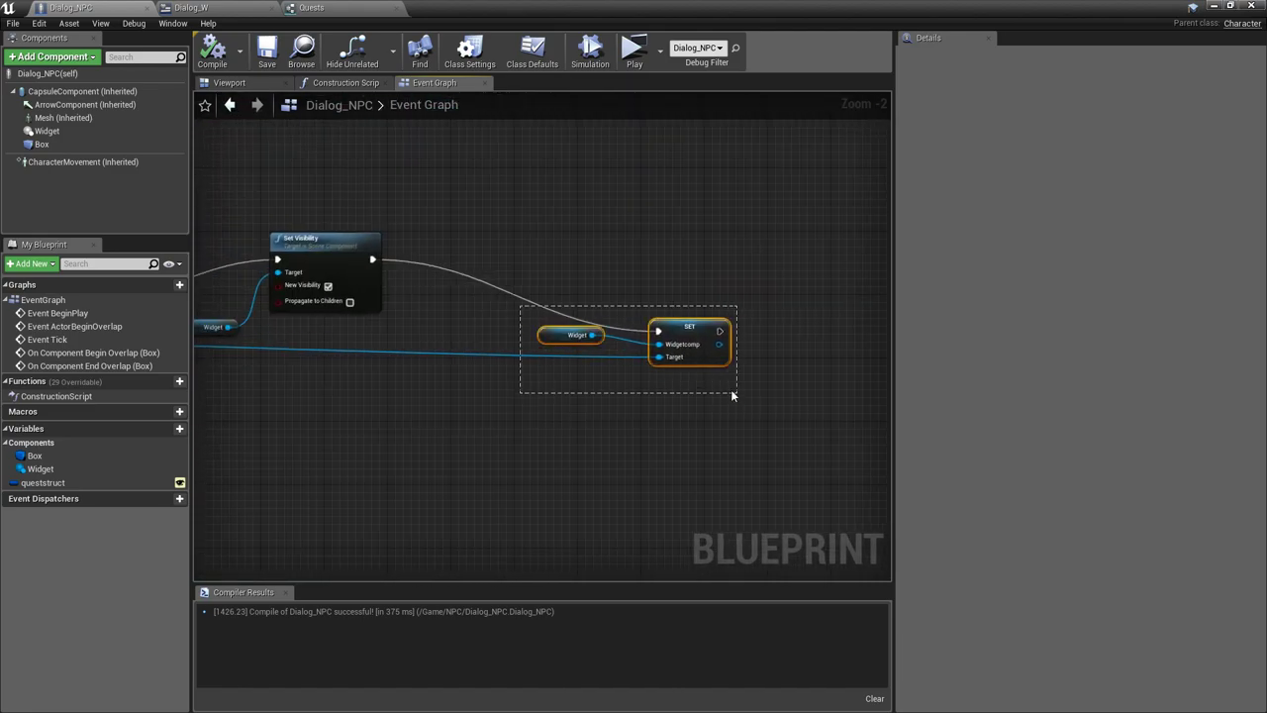
left_click_drag(697, 333, 459, 341)
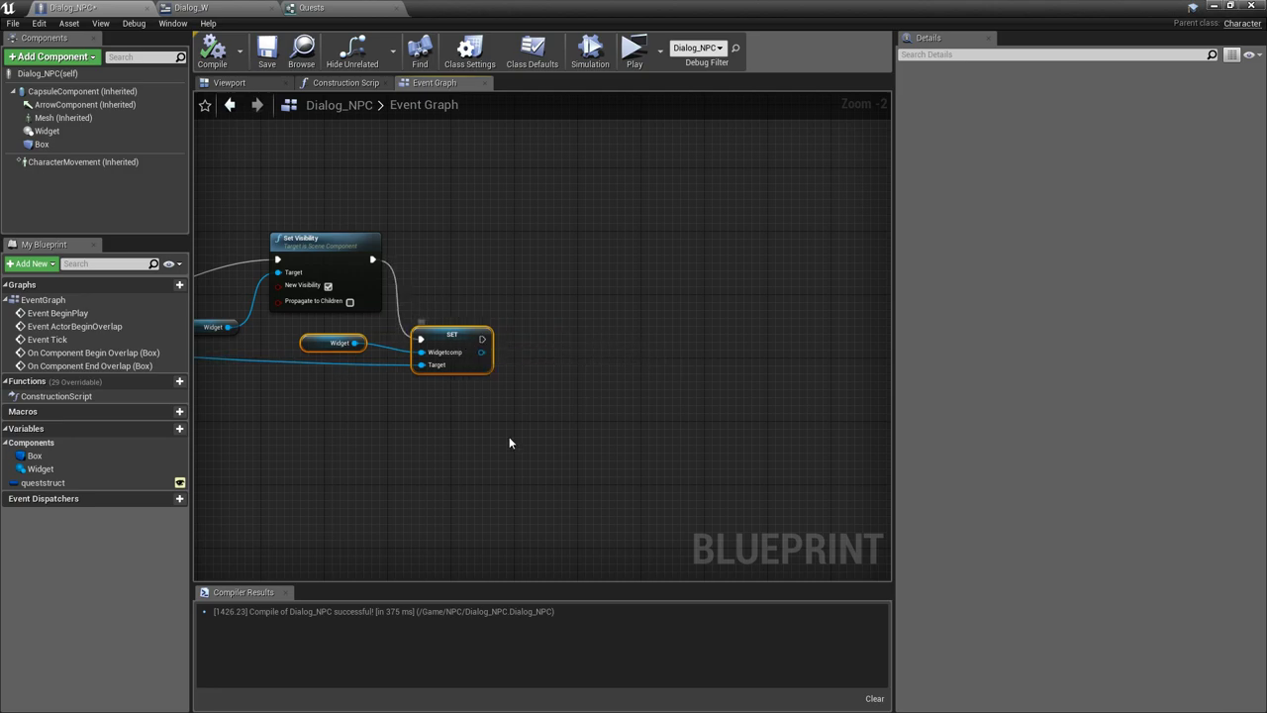
right_click(425, 405)
type("get p")
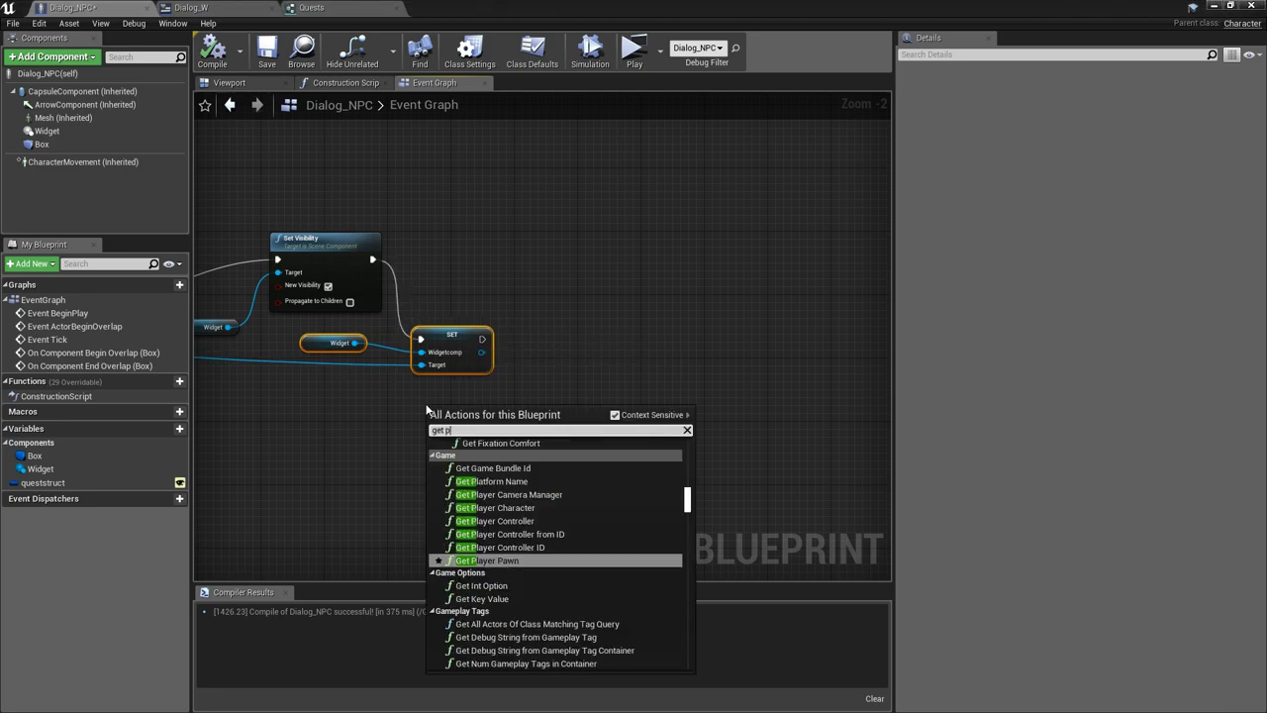
type("layer cont")
key("Return")
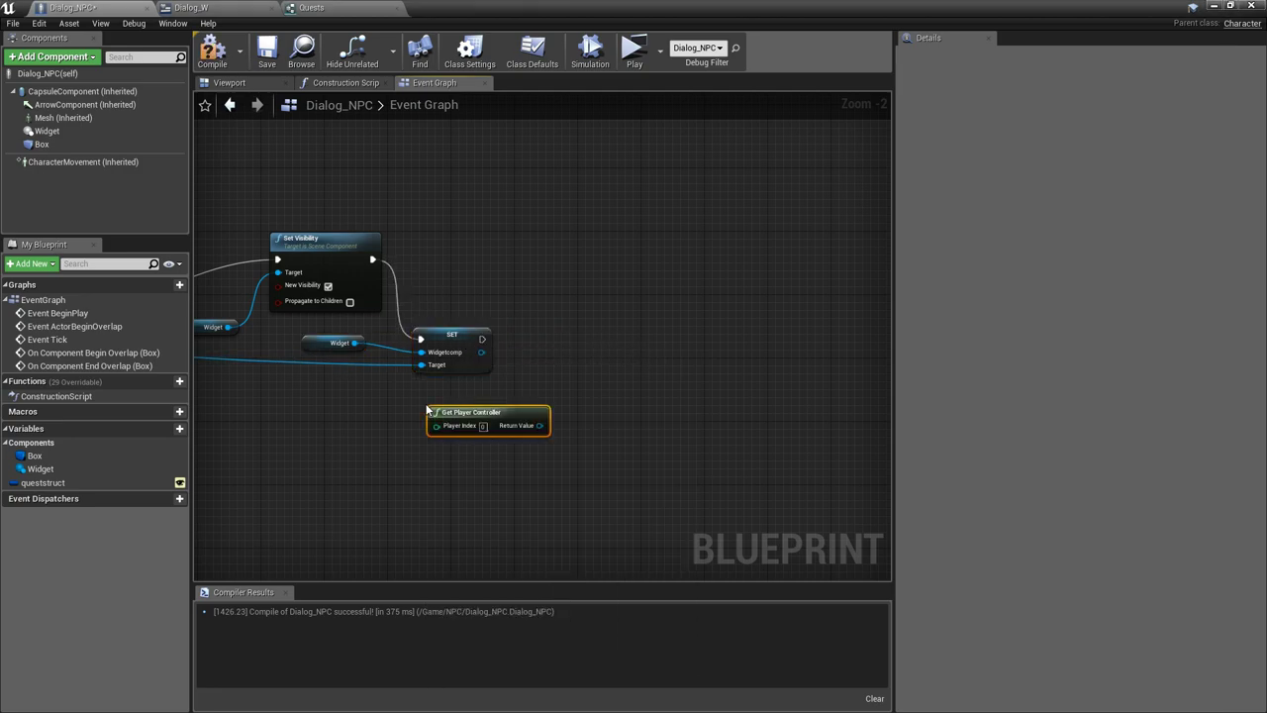
left_click_drag(539, 425, 584, 387)
type("s")
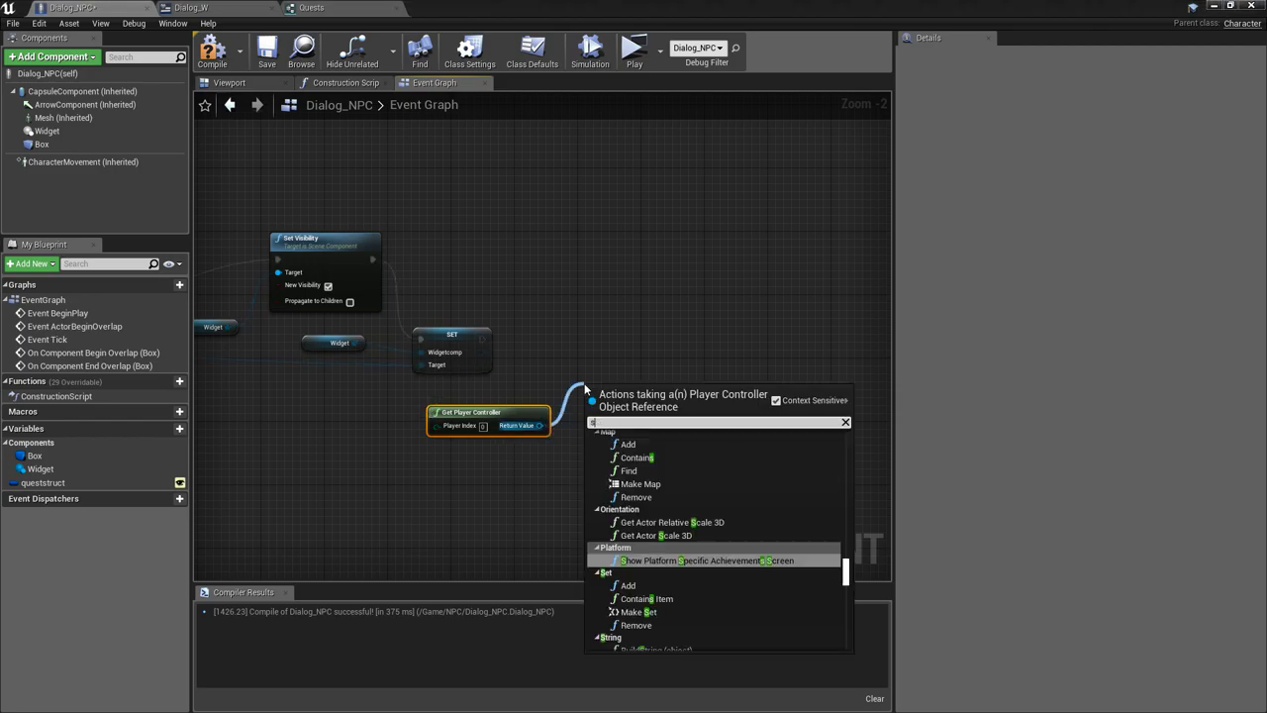
type("how mouse")
key("Return")
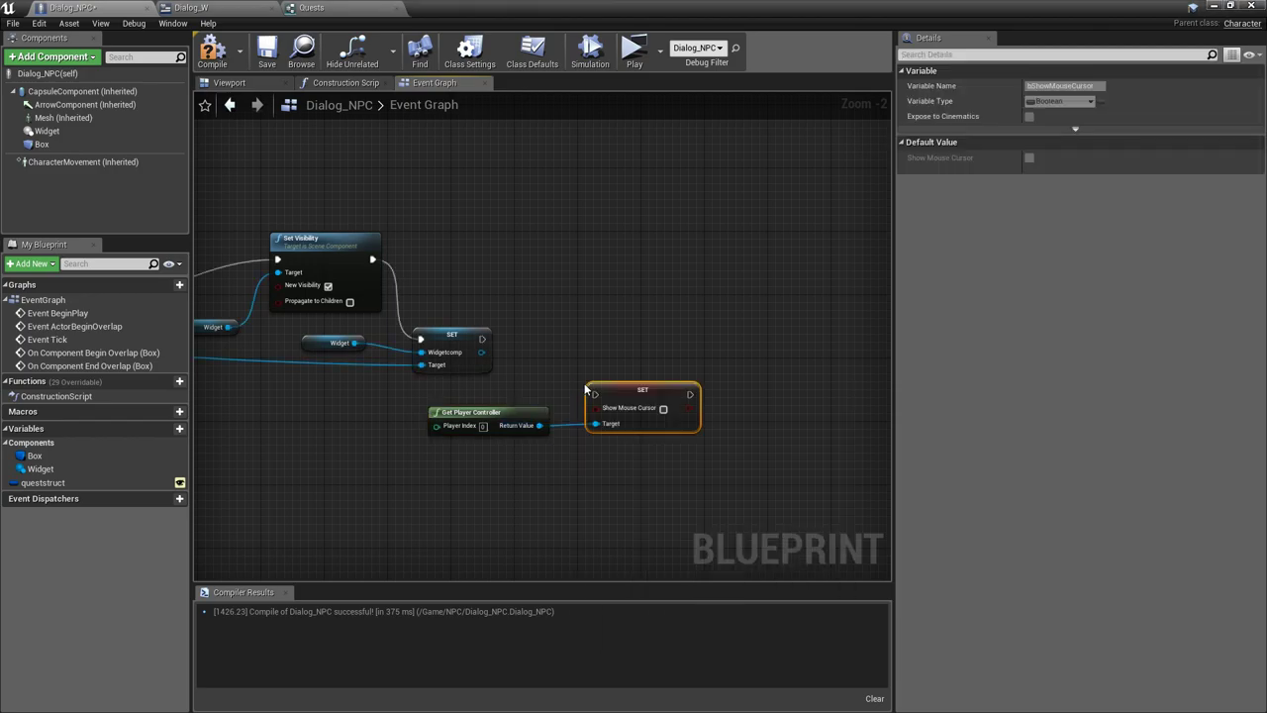
left_click_drag(597, 394, 482, 339)
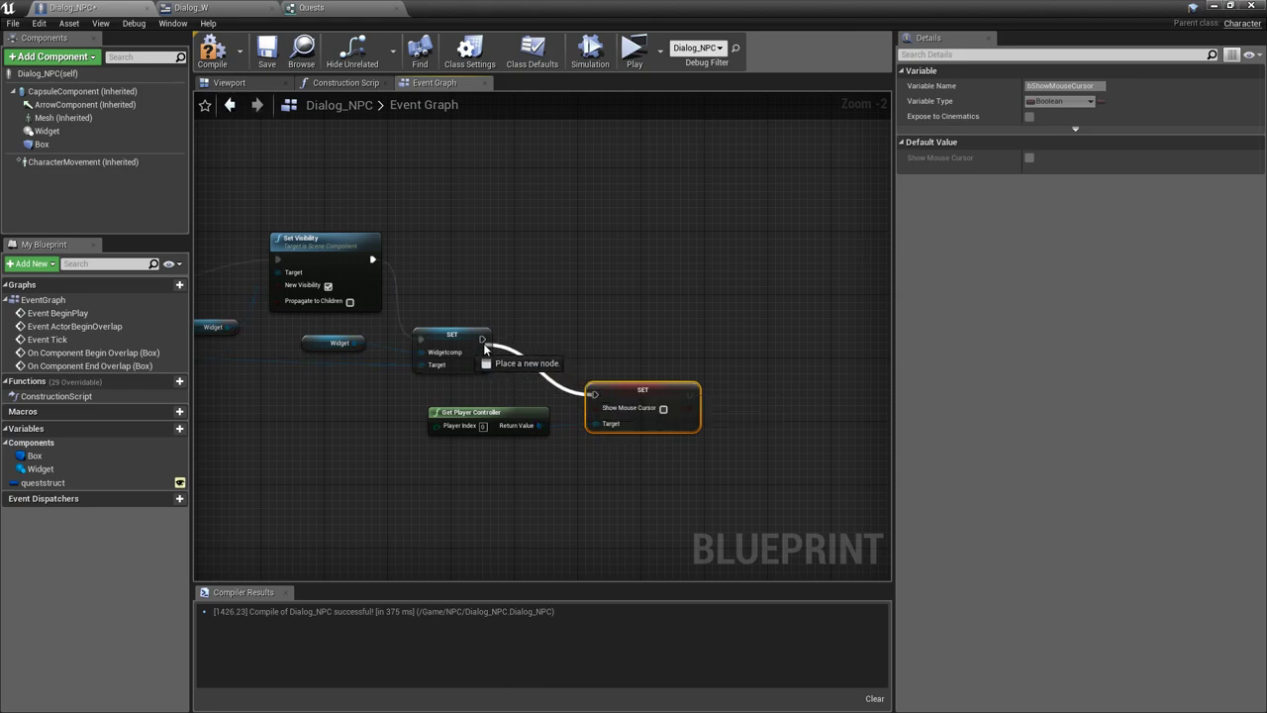
left_click(664, 408)
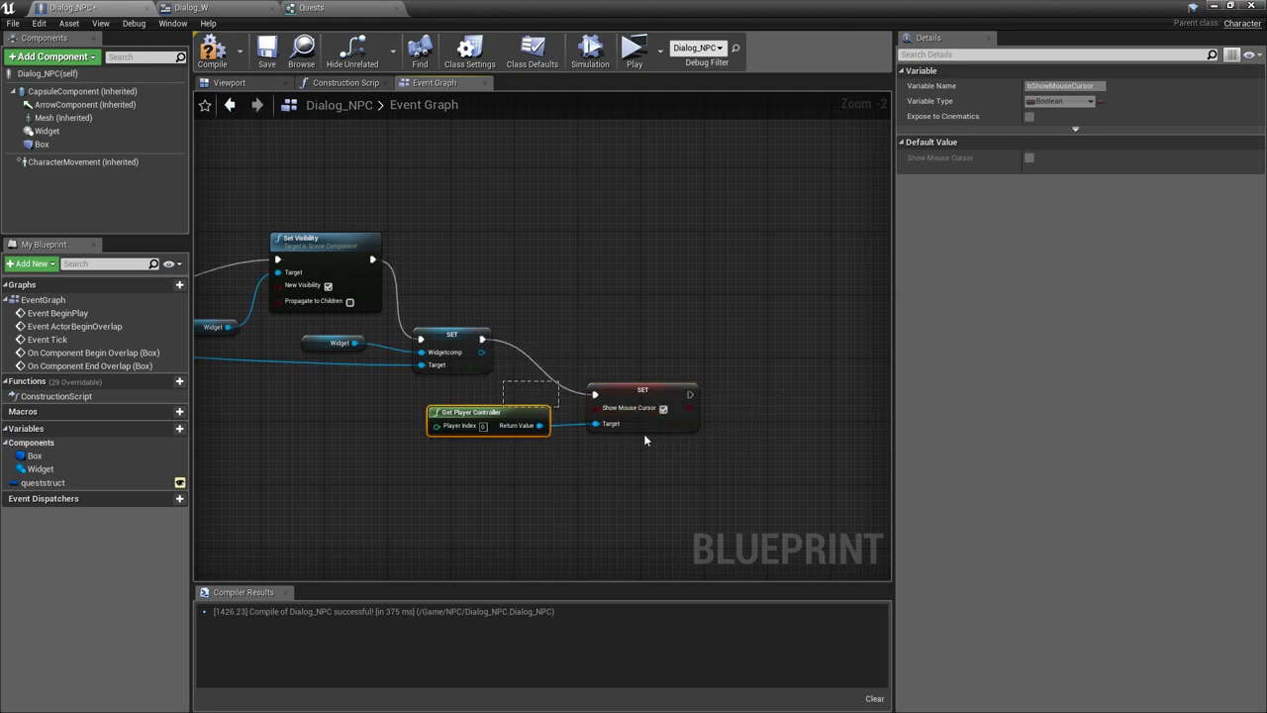
Copy the cursor nodes after the hiding Set Visibility, unchecked, and compile Dialog_NPC
left_click_drag(645, 436, 349, 512)
left_click_drag(558, 365, 464, 389)
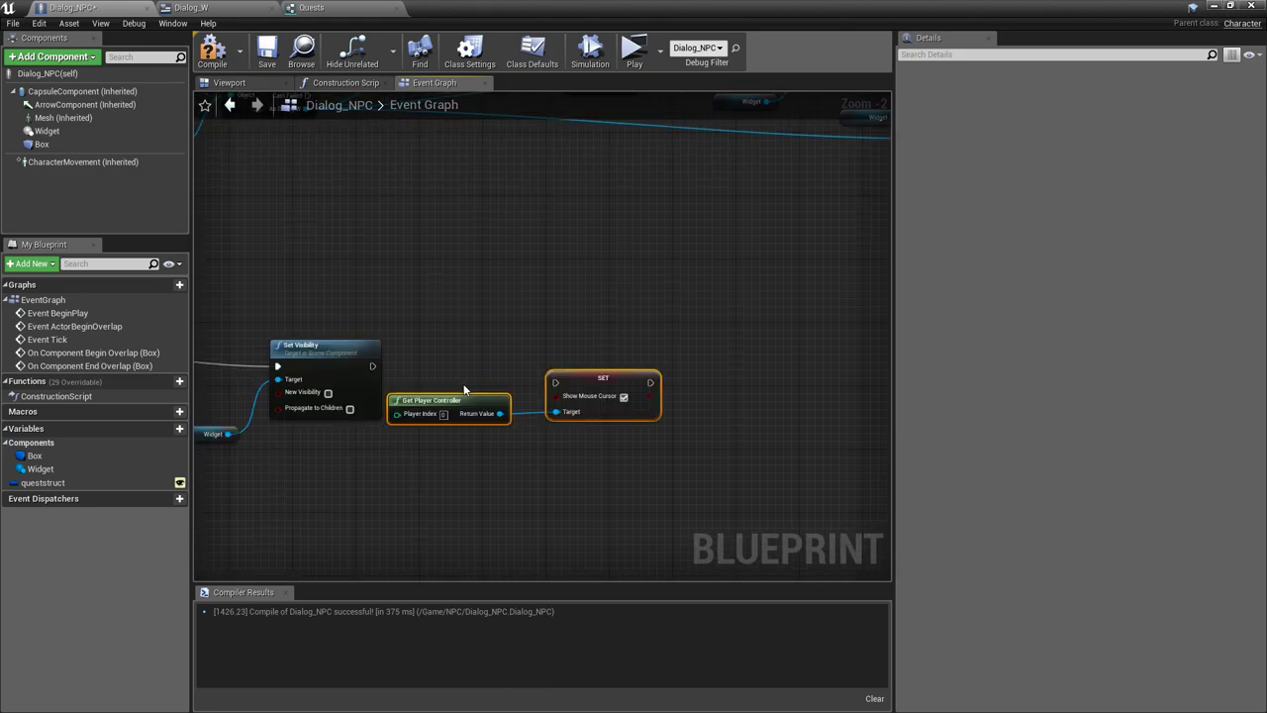
mouse_move(554, 382)
left_mouse_down()
mouse_move(375, 385)
mouse_move(372, 367)
left_mouse_up()
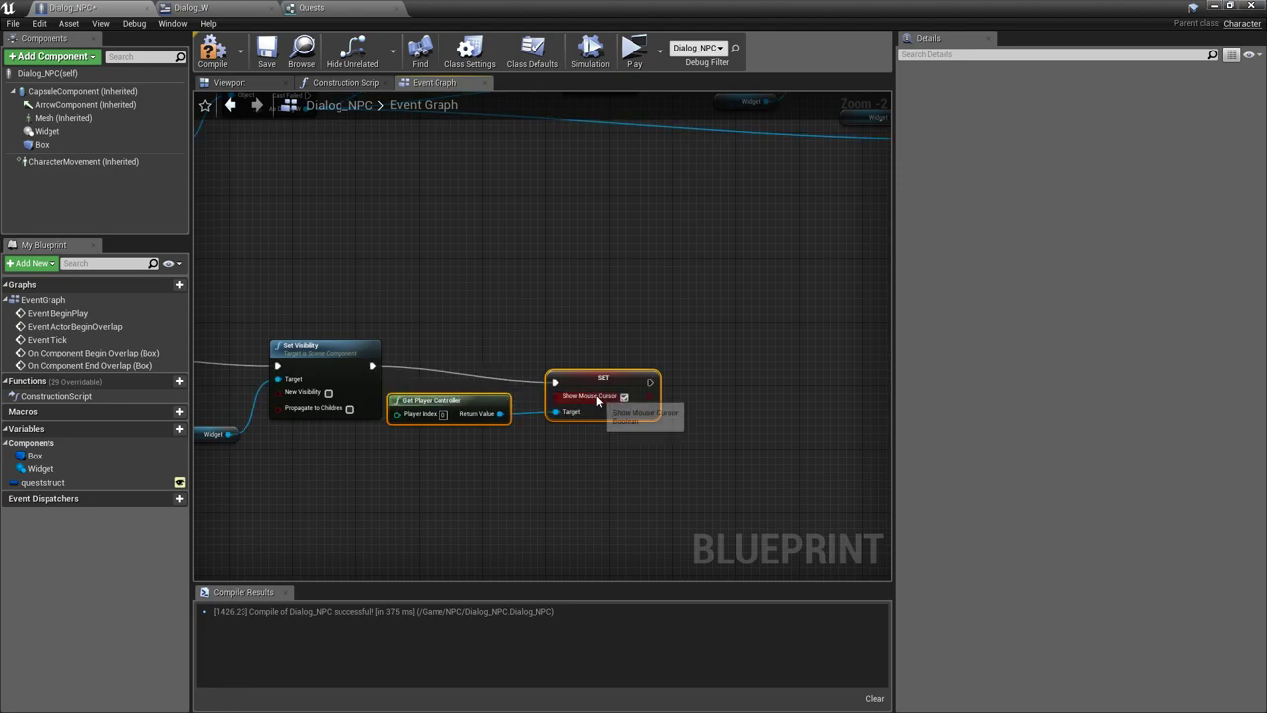
left_click(623, 397)
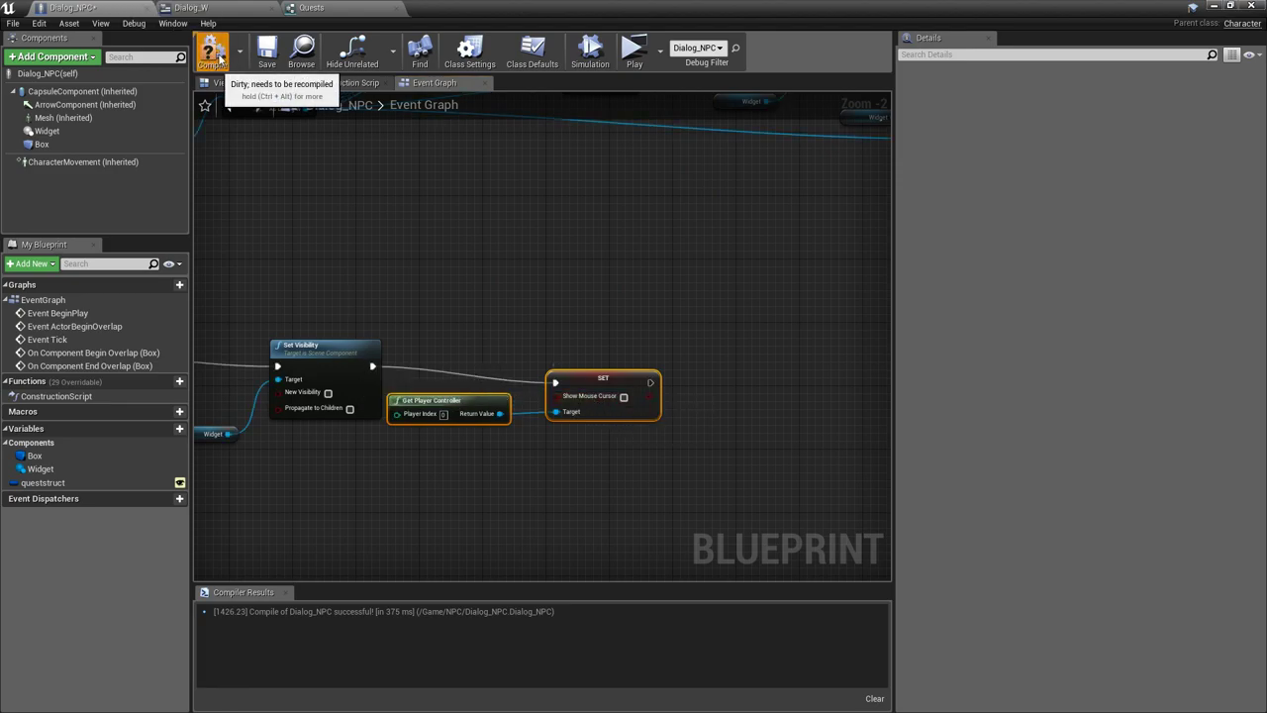
left_click(266, 52)
left_click(192, 6)
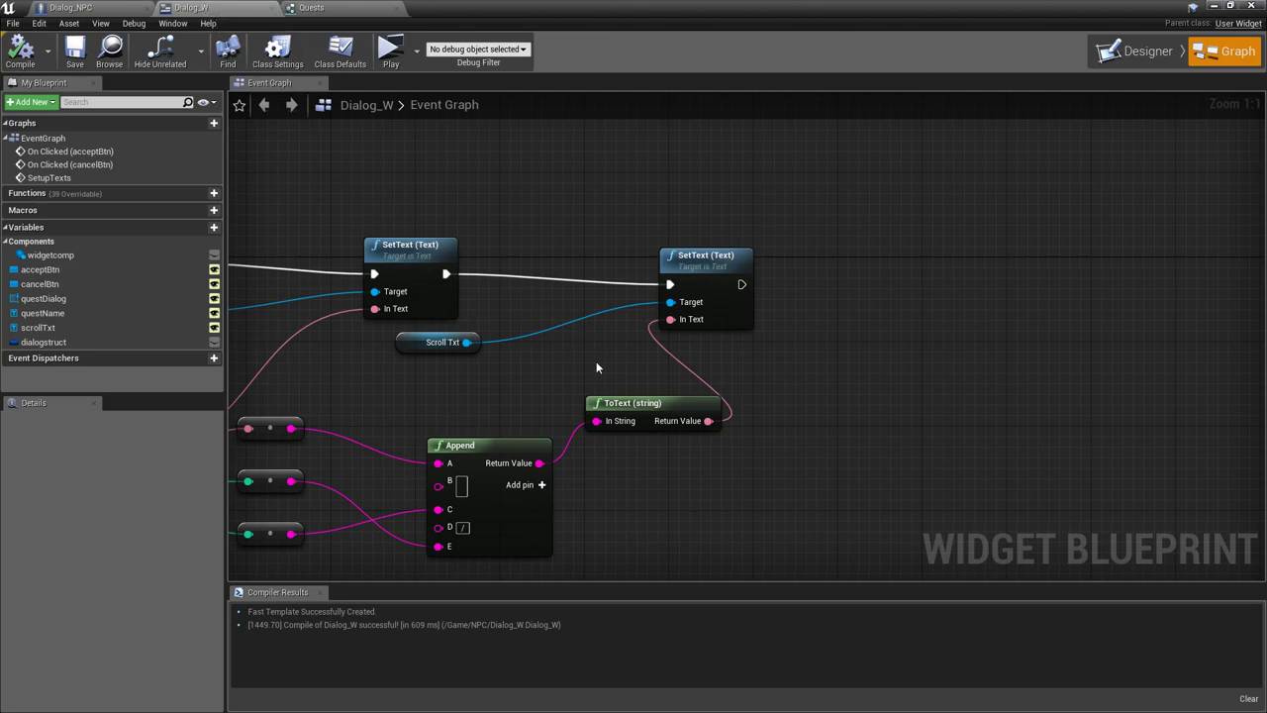
Paste Get Player Controller and SET Show Mouse Cursor (unchecked) after Dialog_W's Set Visibility, compile, and play
scroll(498, 406, "down", 4)
right_click_drag(498, 406, 509, 246)
scroll(532, 329, "up", 3)
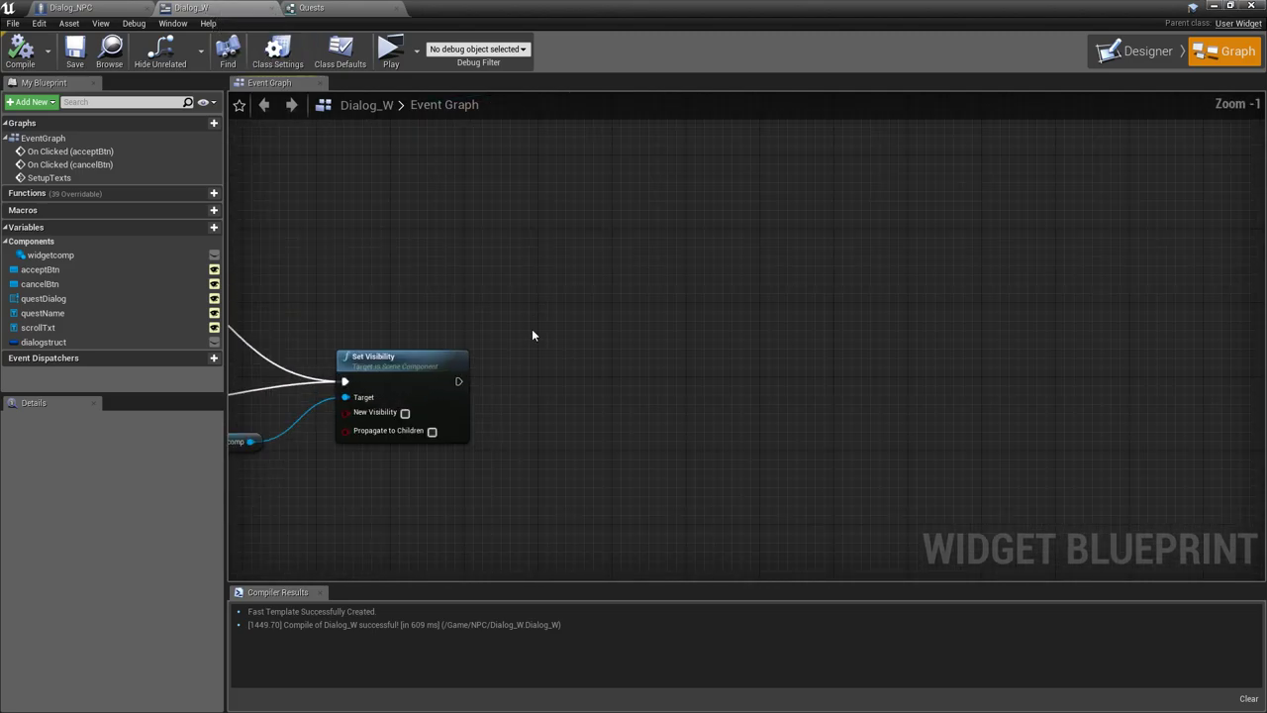
right_click_drag(528, 339, 534, 318)
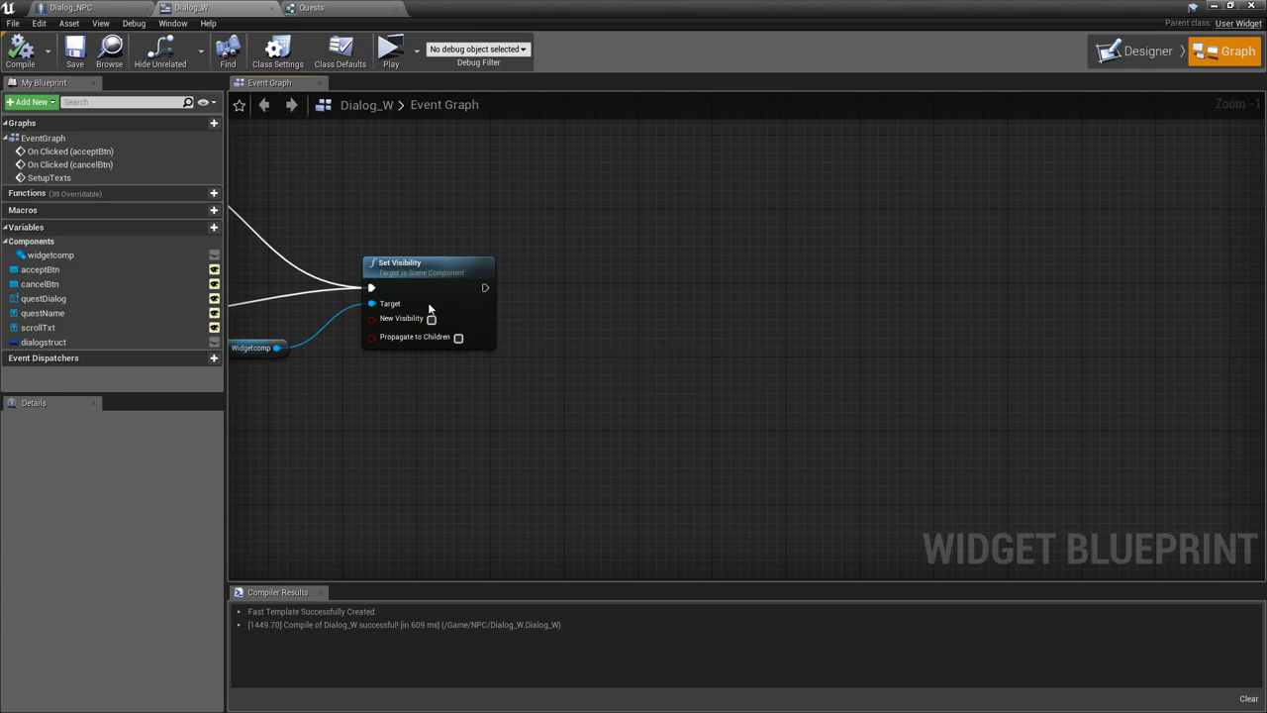
left_click(71, 7)
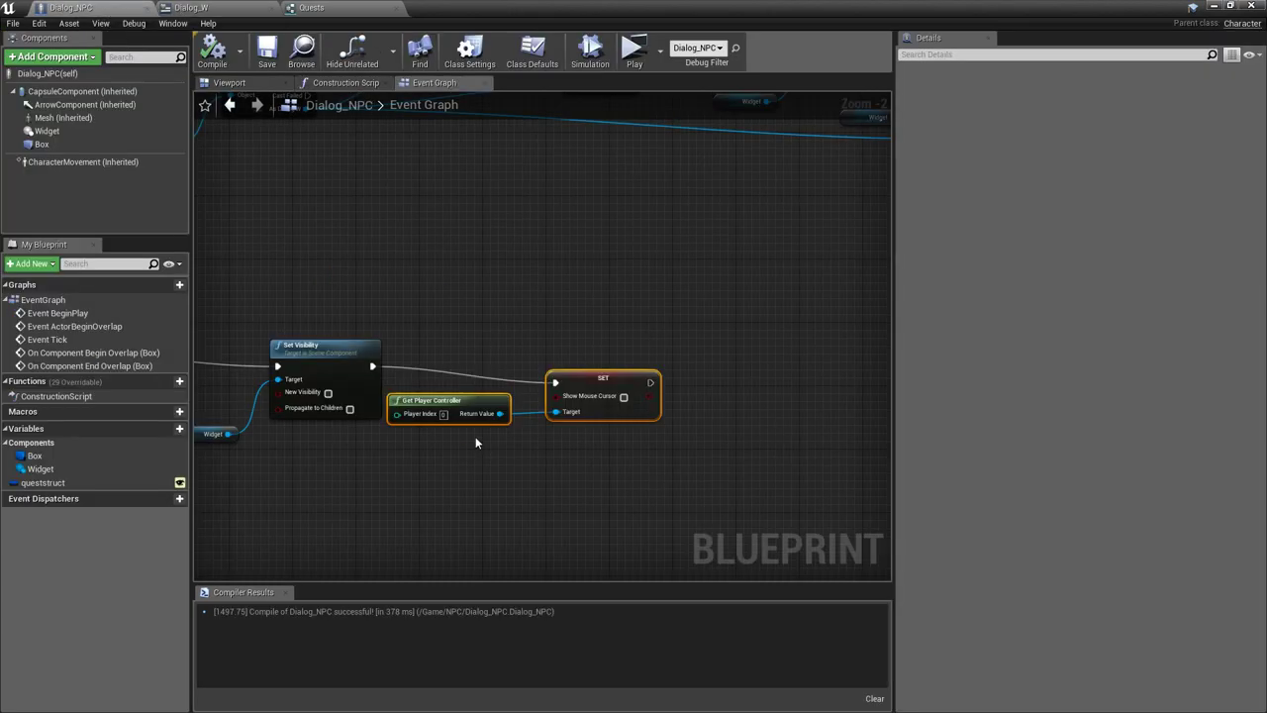
left_click(192, 8)
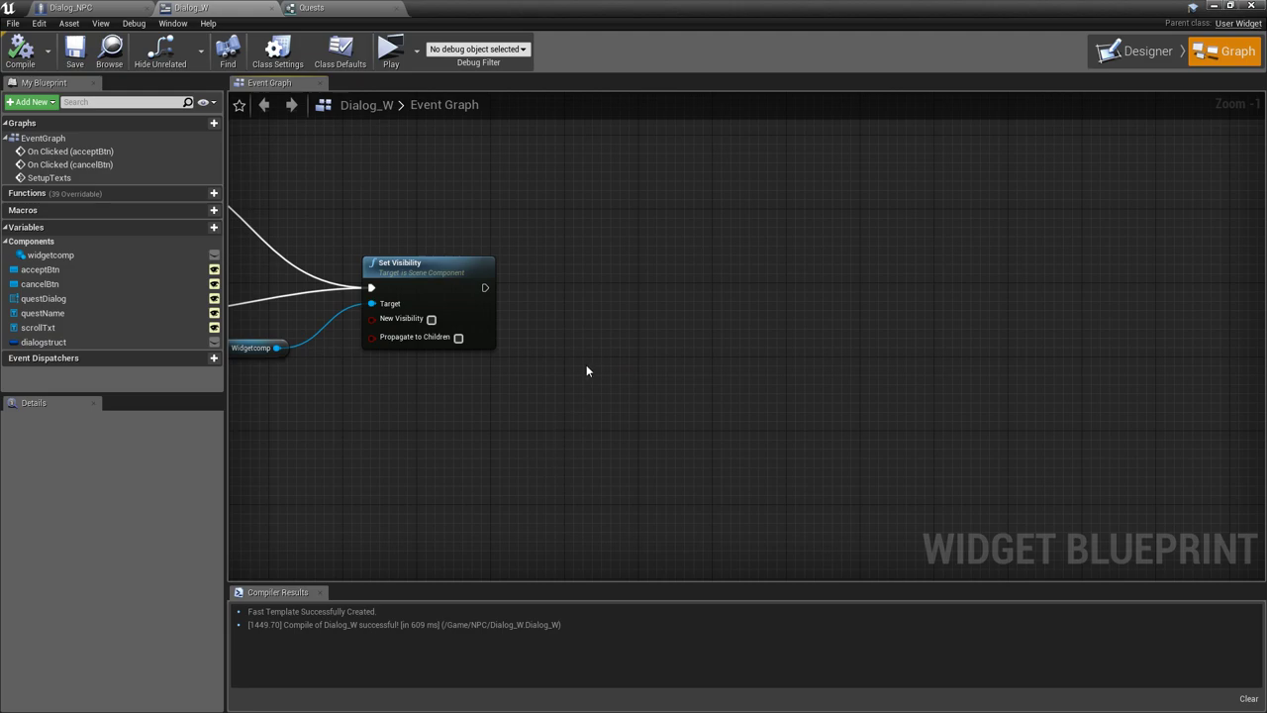
key("ctrl+v")
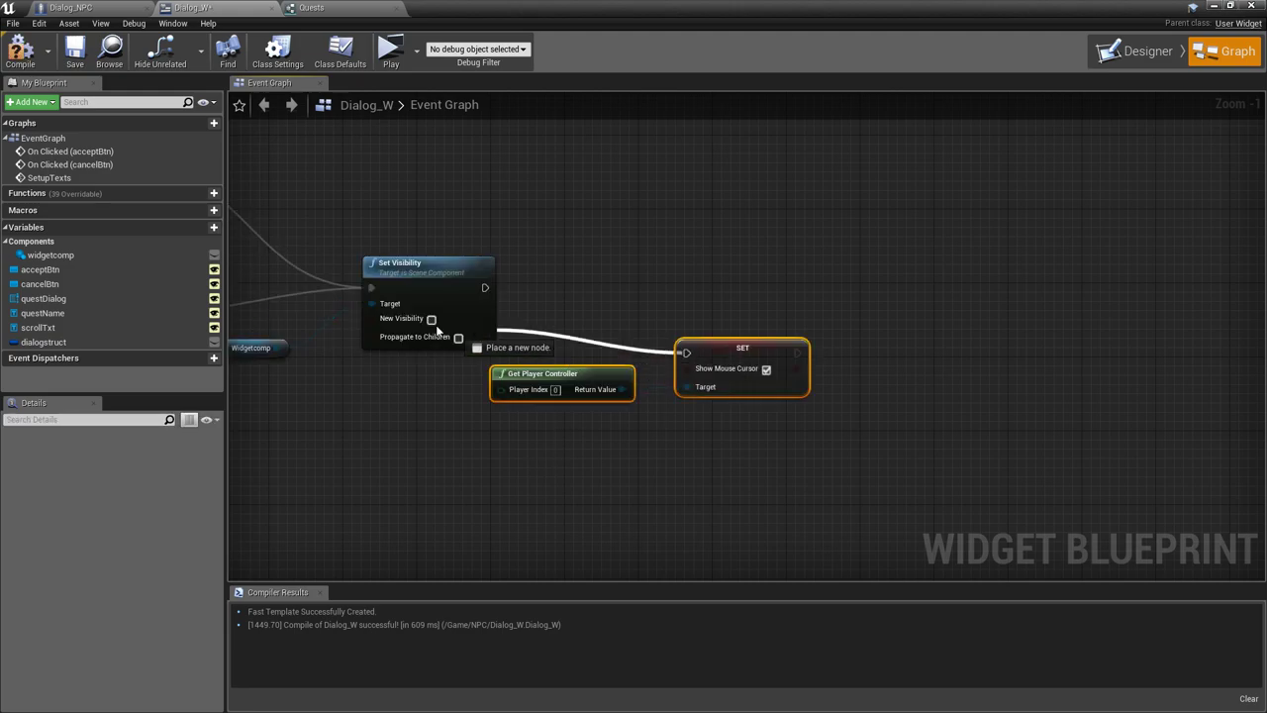
left_click_drag(485, 288, 686, 352)
left_click(767, 369)
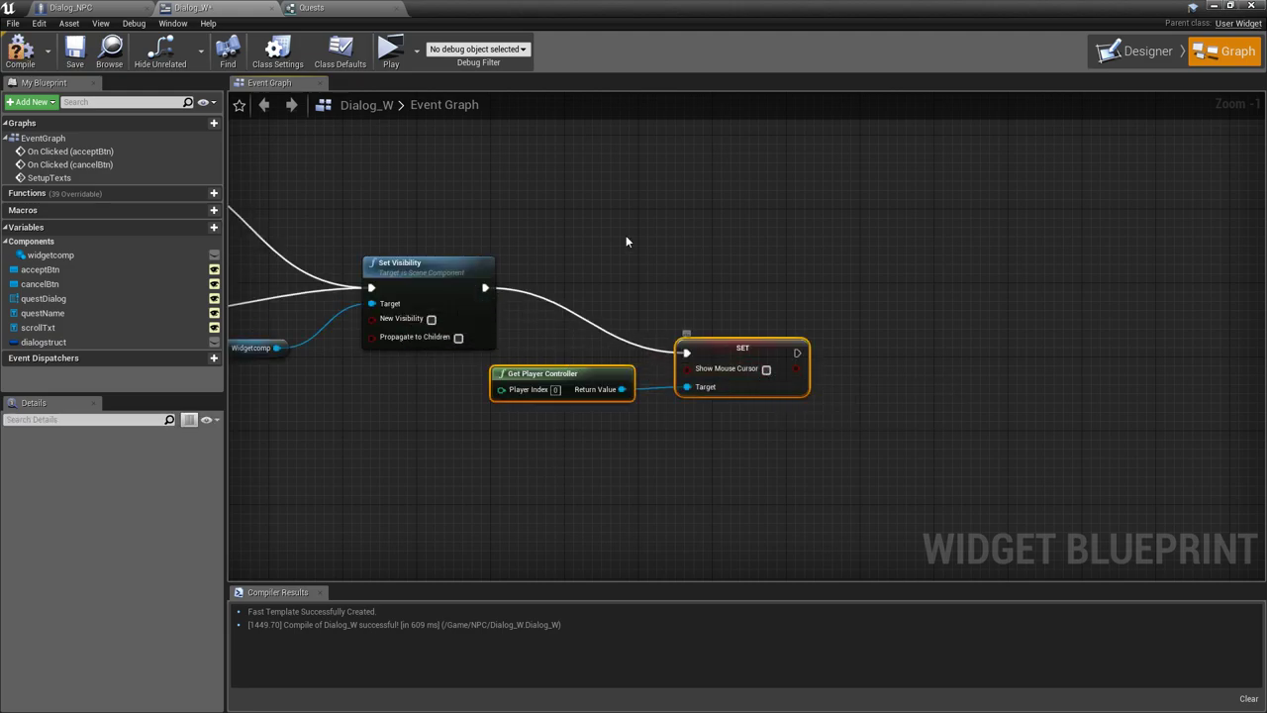
right_click_drag(626, 234, 829, 284)
left_click(21, 50)
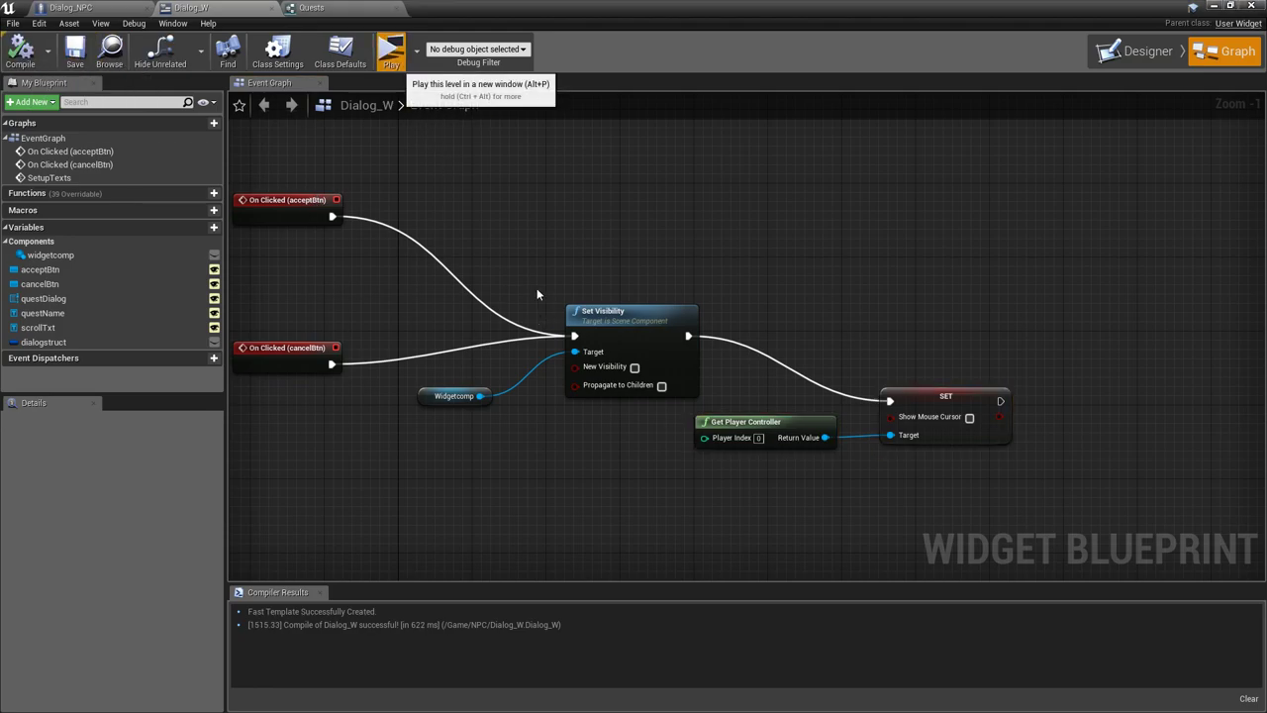
key("alt+p")
key("w")
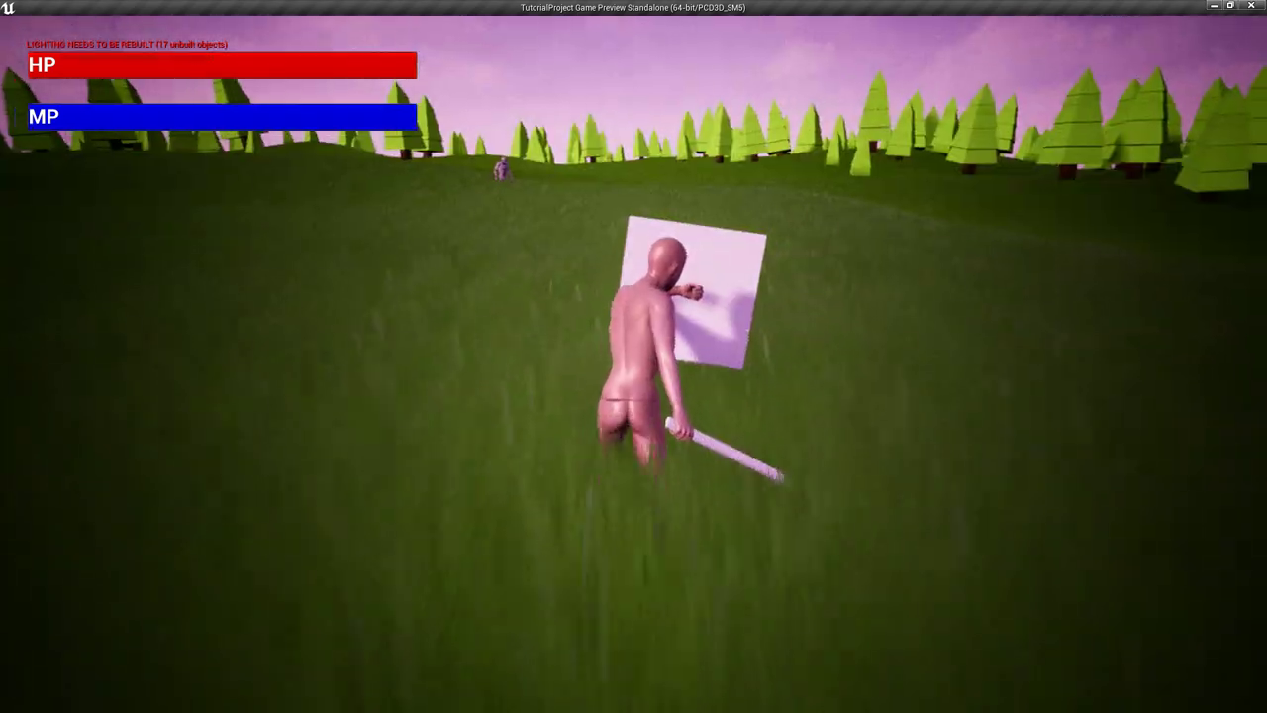
key("w")
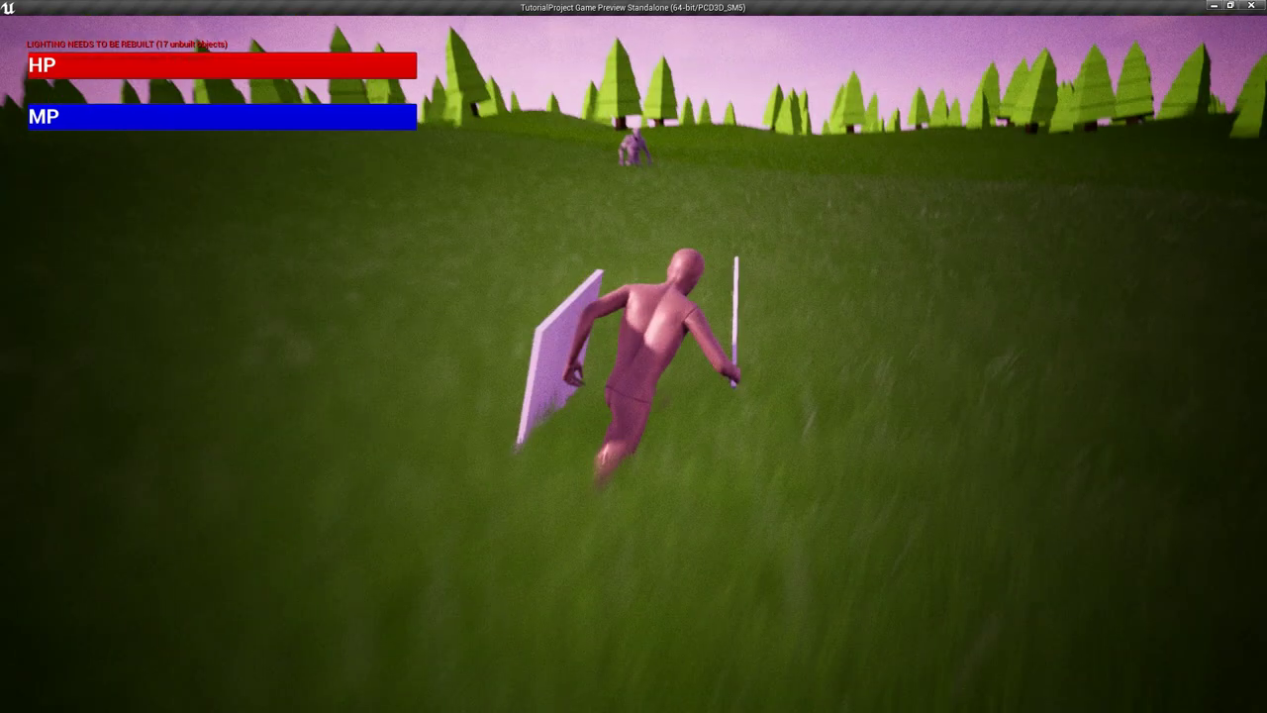
key("w")
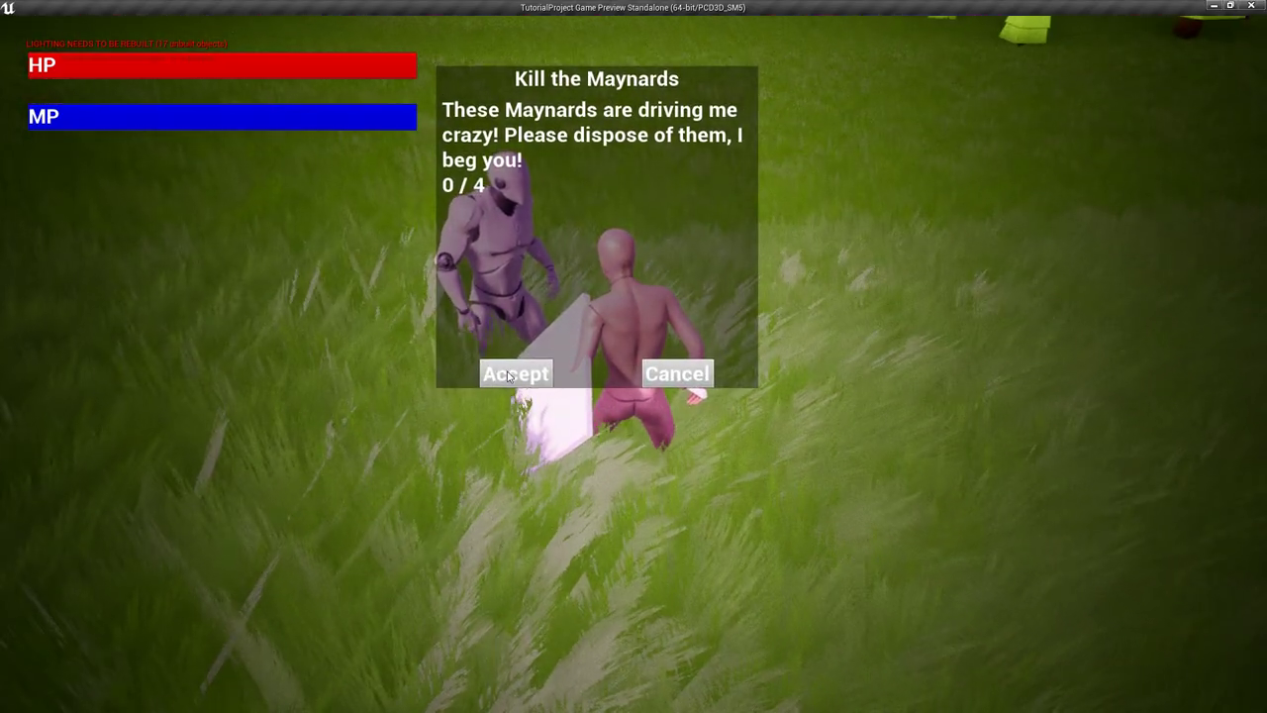
left_click(510, 374)
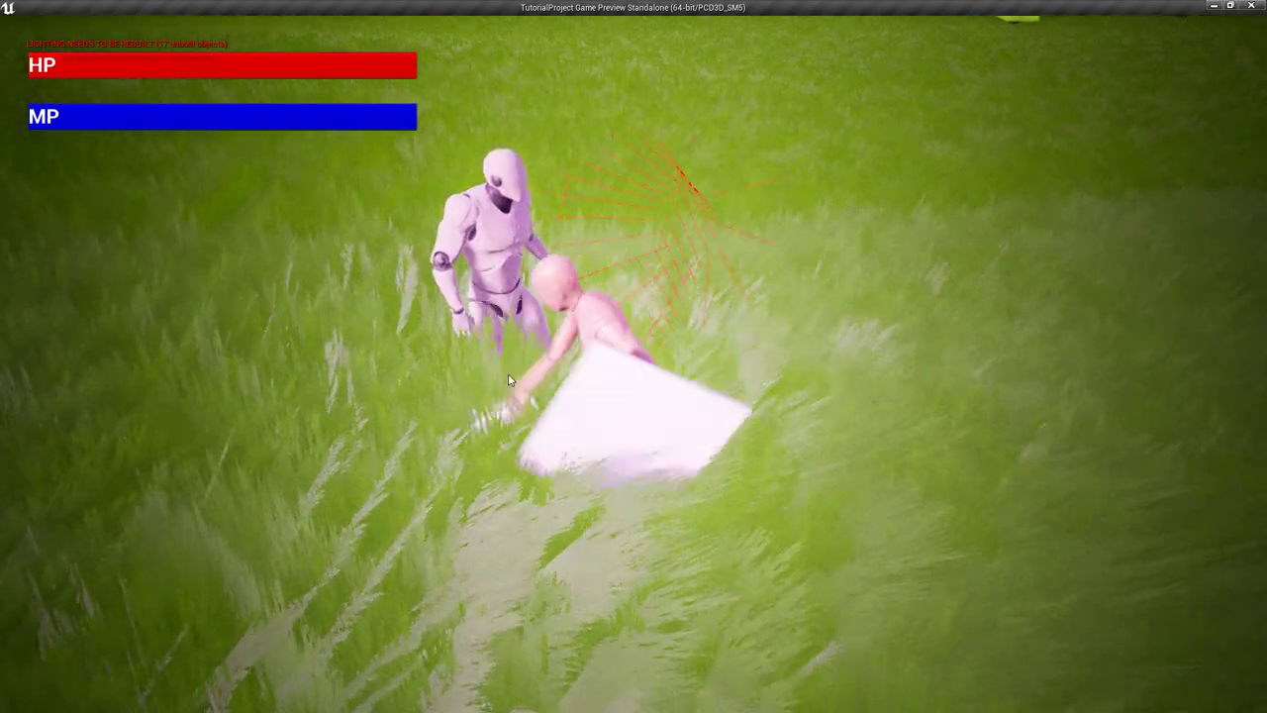
left_click(510, 374)
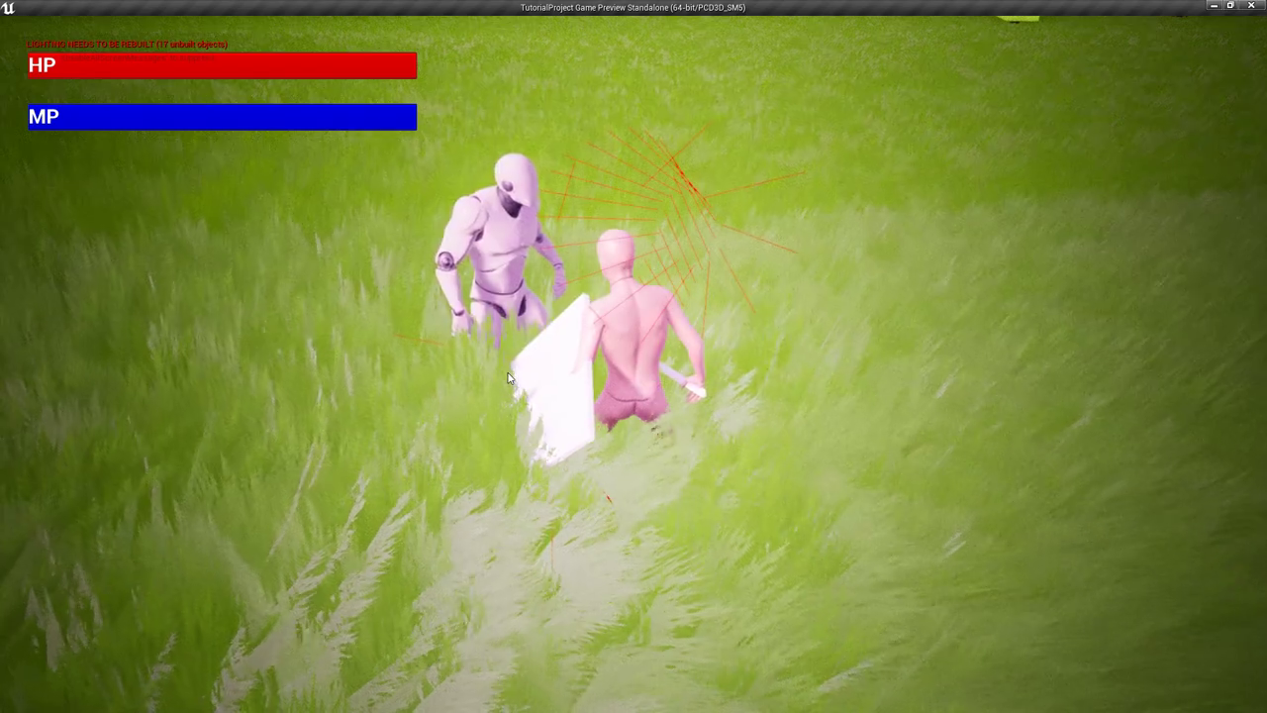
key("Escape")
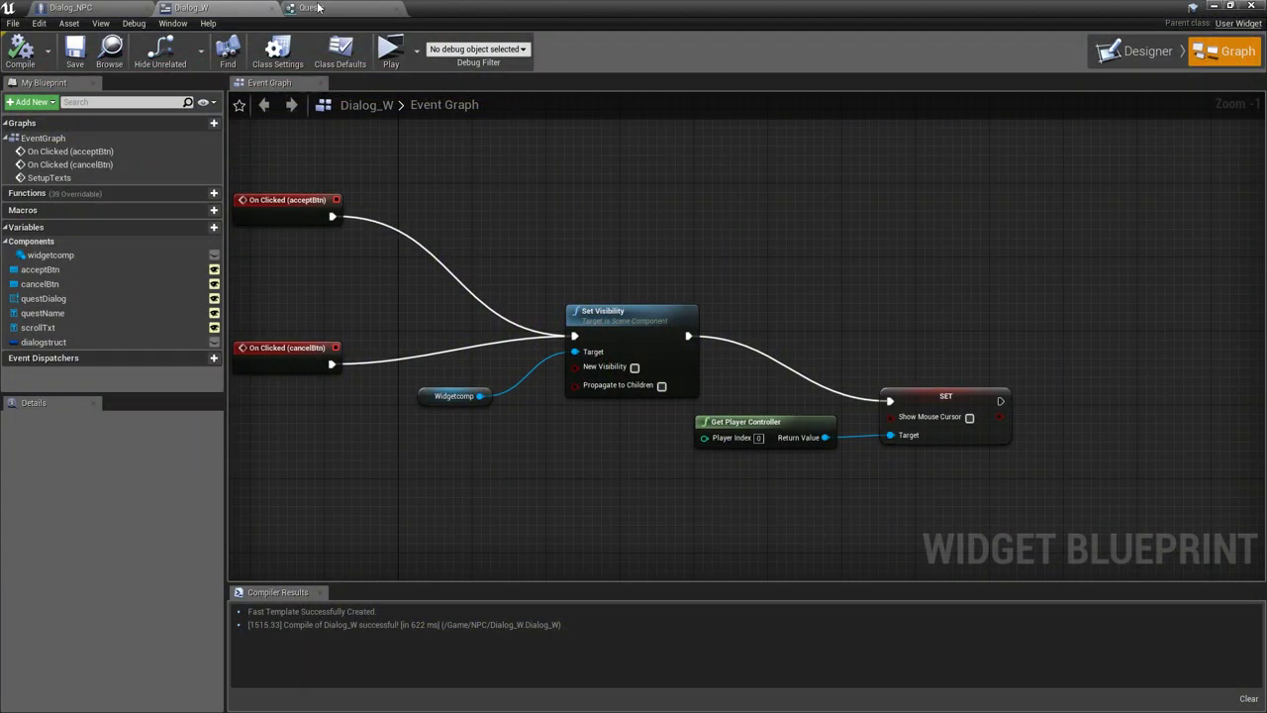
Rearrange Dialog_NPC's Begin Overlap and cast nodes so both event groups are visible
right_click_drag(573, 252, 682, 336)
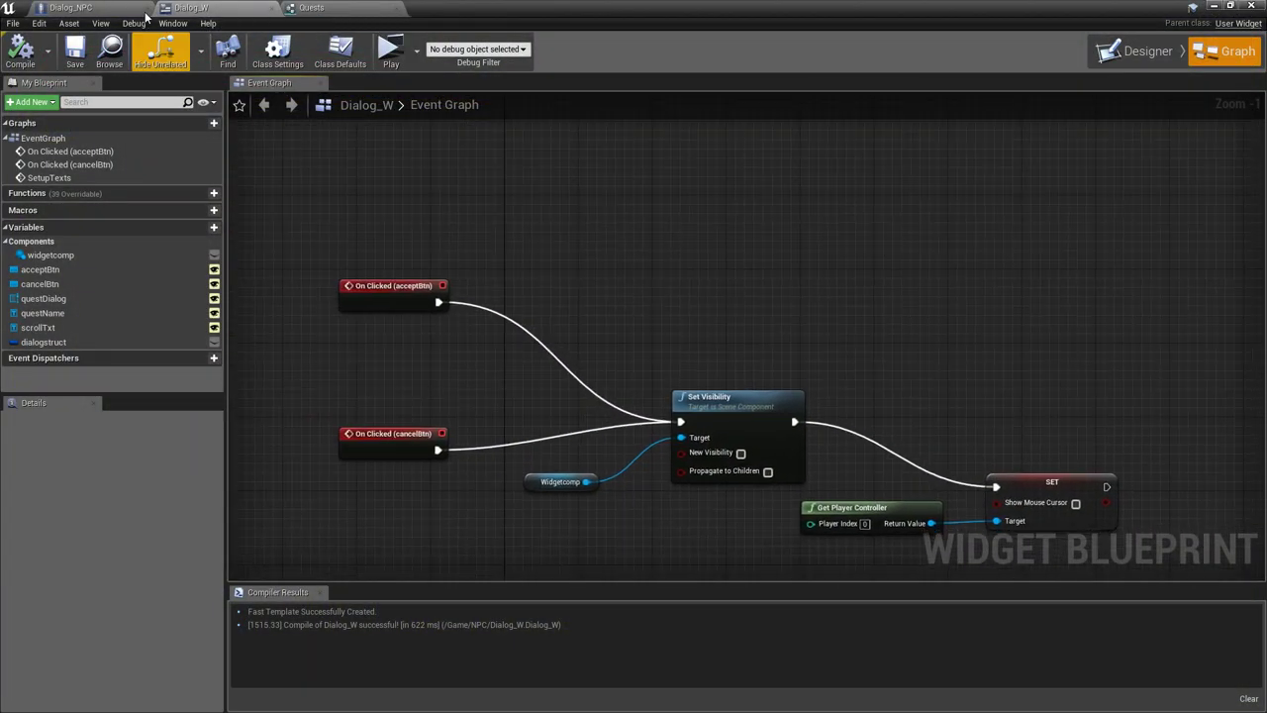
left_click(75, 7)
scroll(427, 289, "down", 3)
scroll(627, 356, "down", 1)
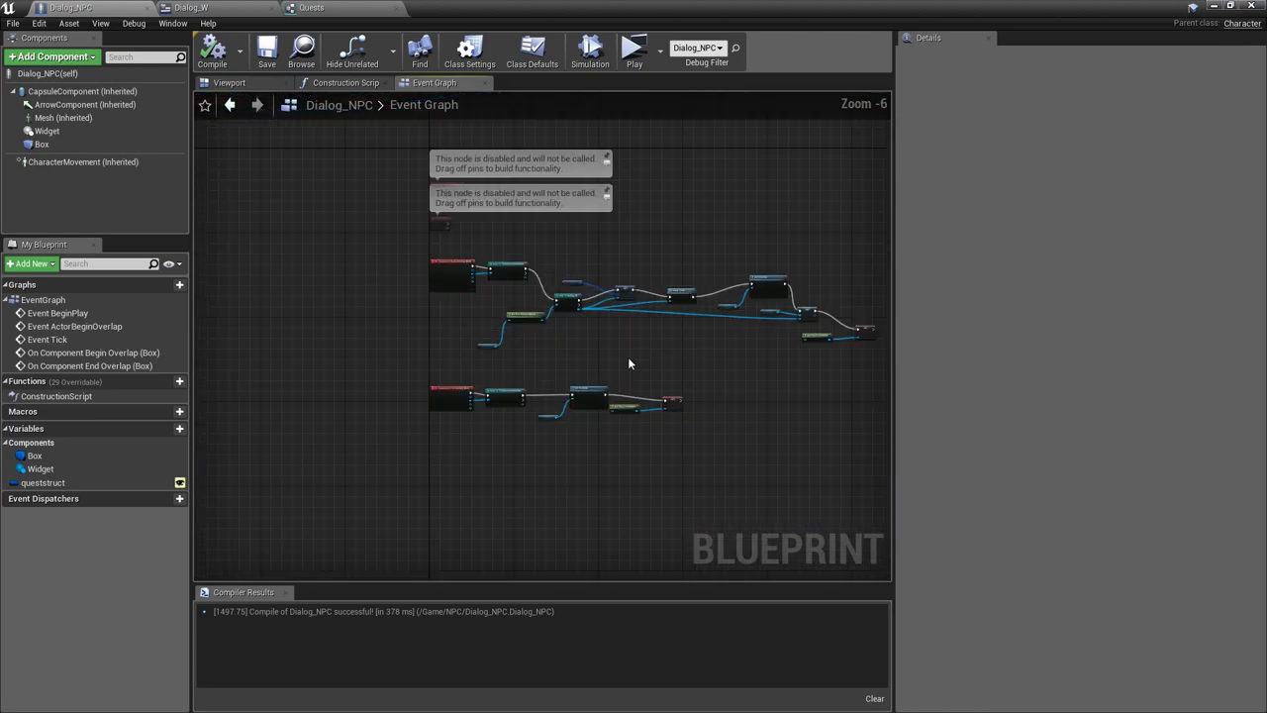
scroll(333, 284, "up", 2)
right_click_drag(244, 198, 378, 238)
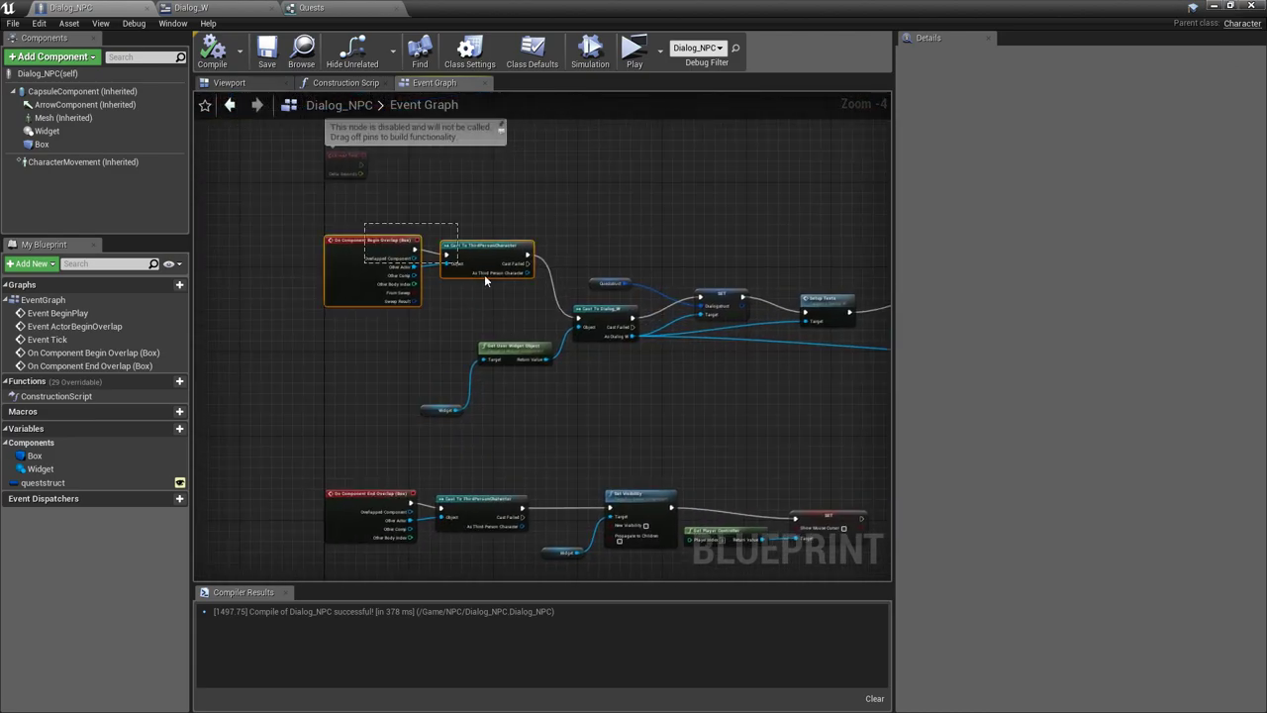
left_click_drag(484, 274, 378, 327)
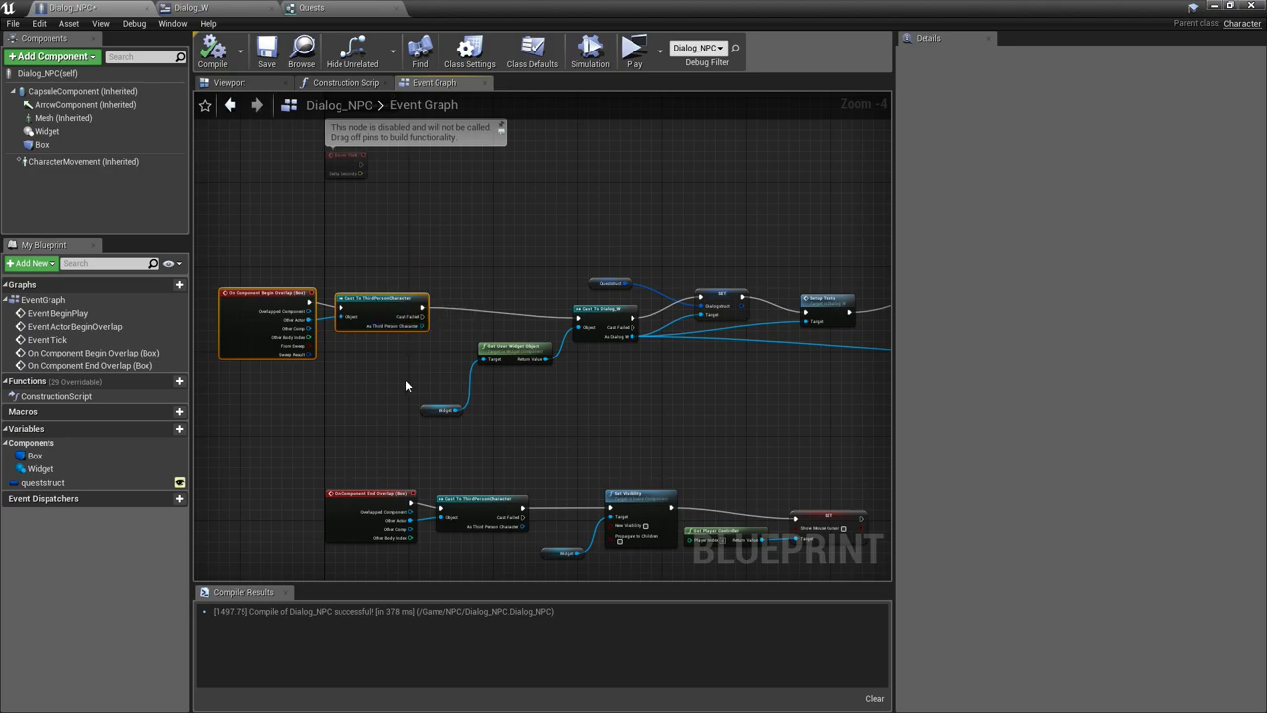
right_click_drag(405, 386, 391, 262)
Add a Boolean variable isAccepted? to Dialog_NPC, then compile and save it
left_click(164, 429)
type("isAccepte")
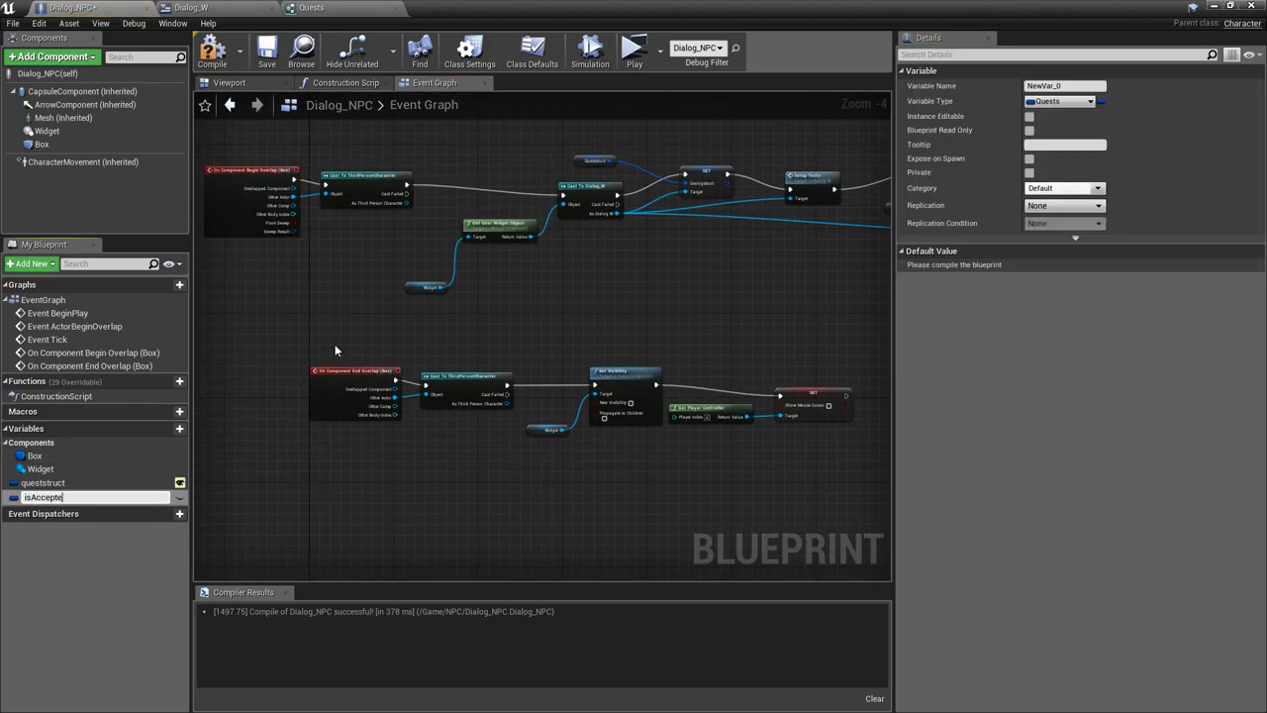
type("d?")
key("Return")
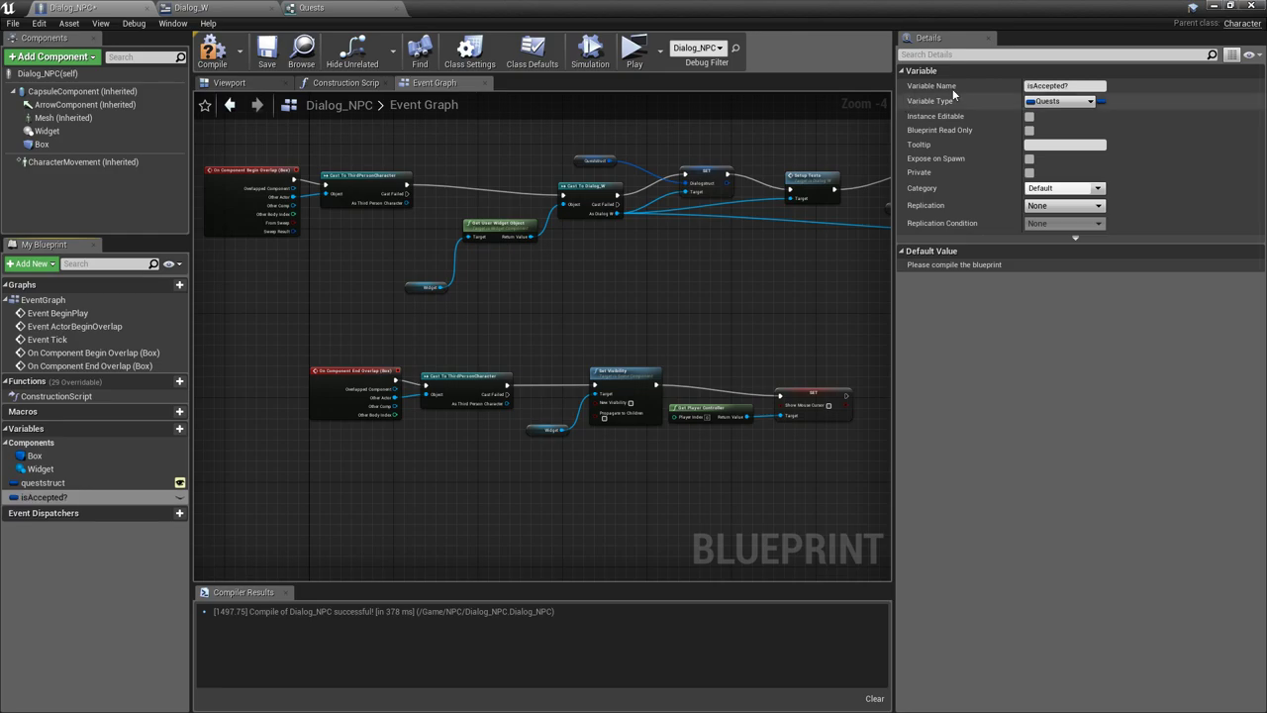
left_click(1040, 103)
left_click(962, 137)
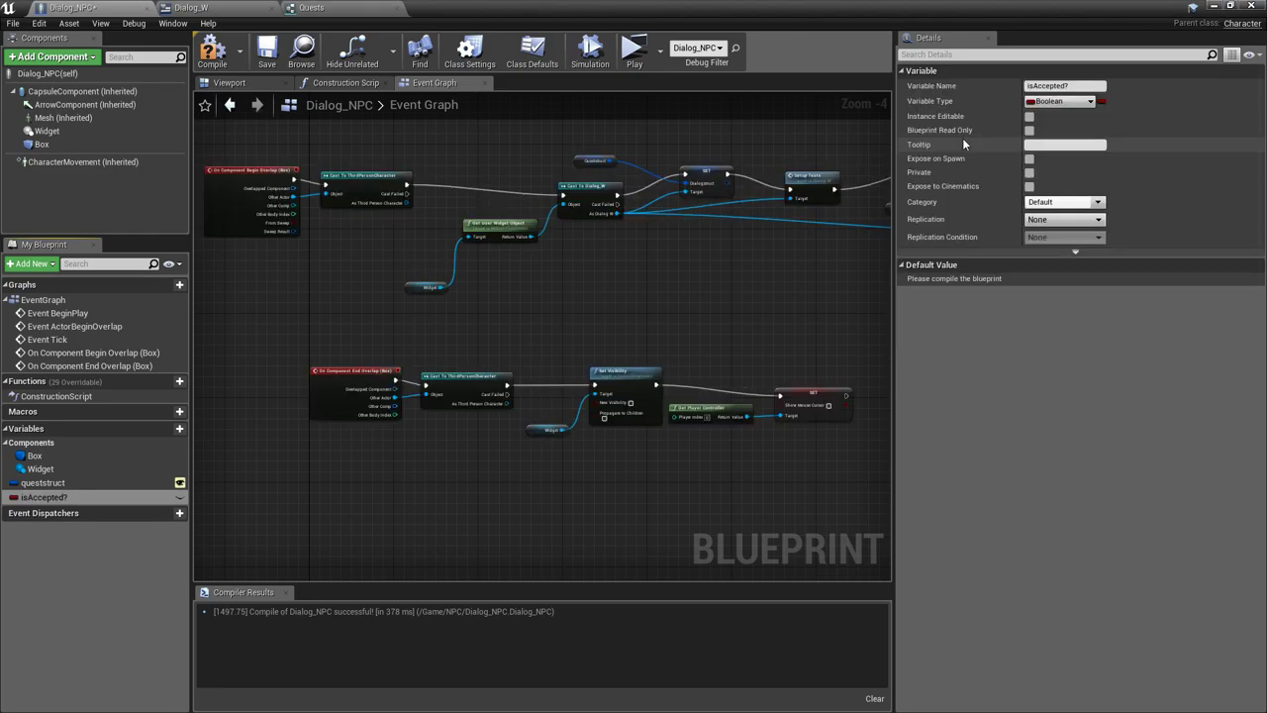
left_click(226, 61)
left_click(267, 52)
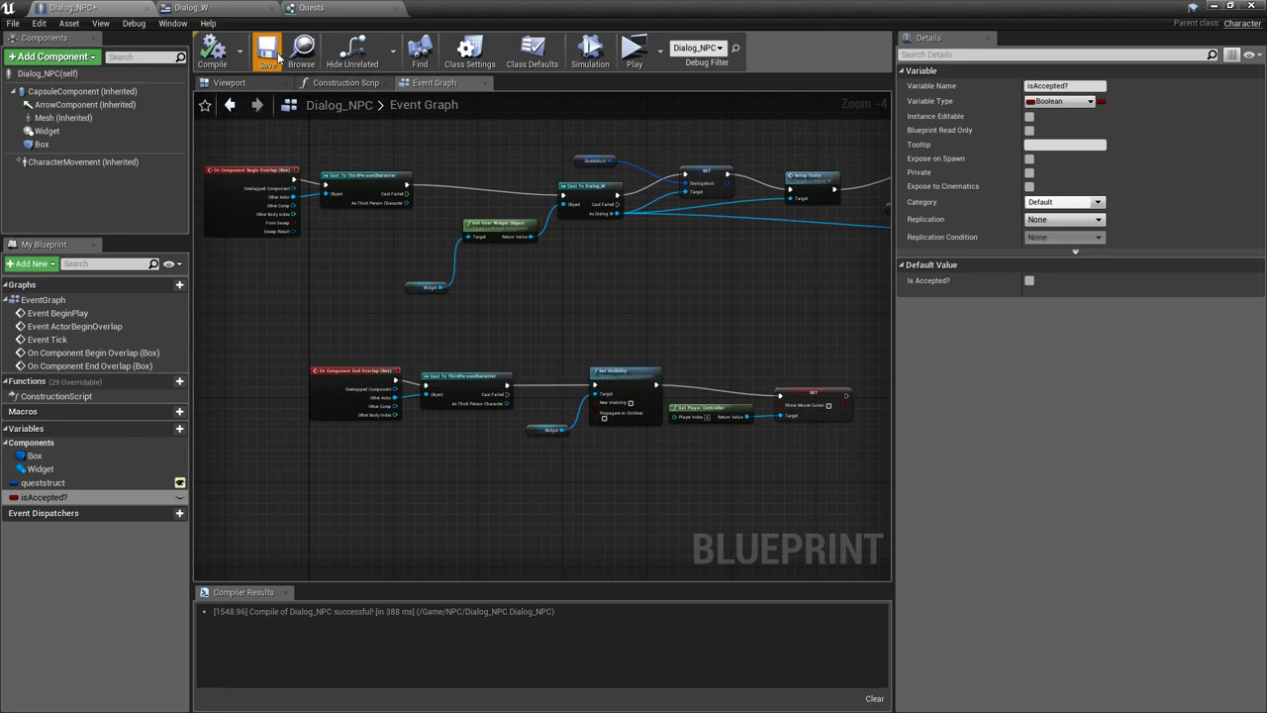
left_click(192, 7)
left_click_drag(408, 304, 397, 193)
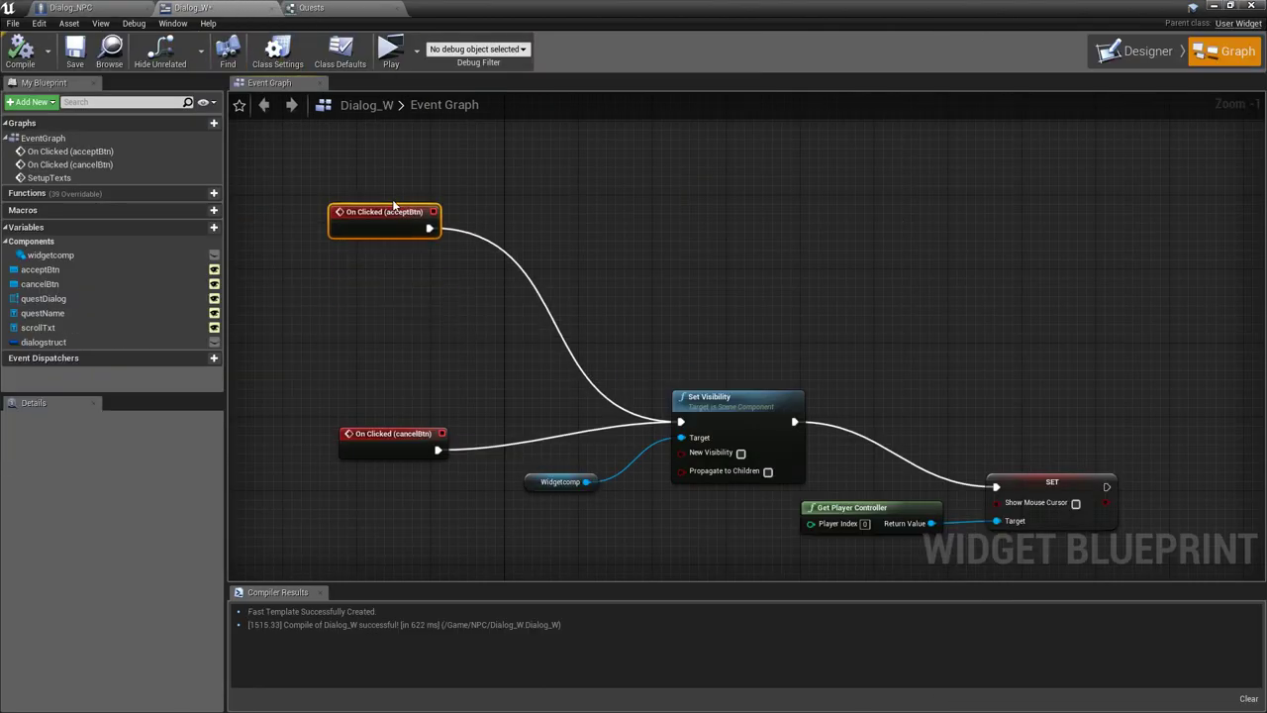
Add a Boolean variable isAccepted? to Dialog_W
left_click(213, 227)
type("isAccepte")
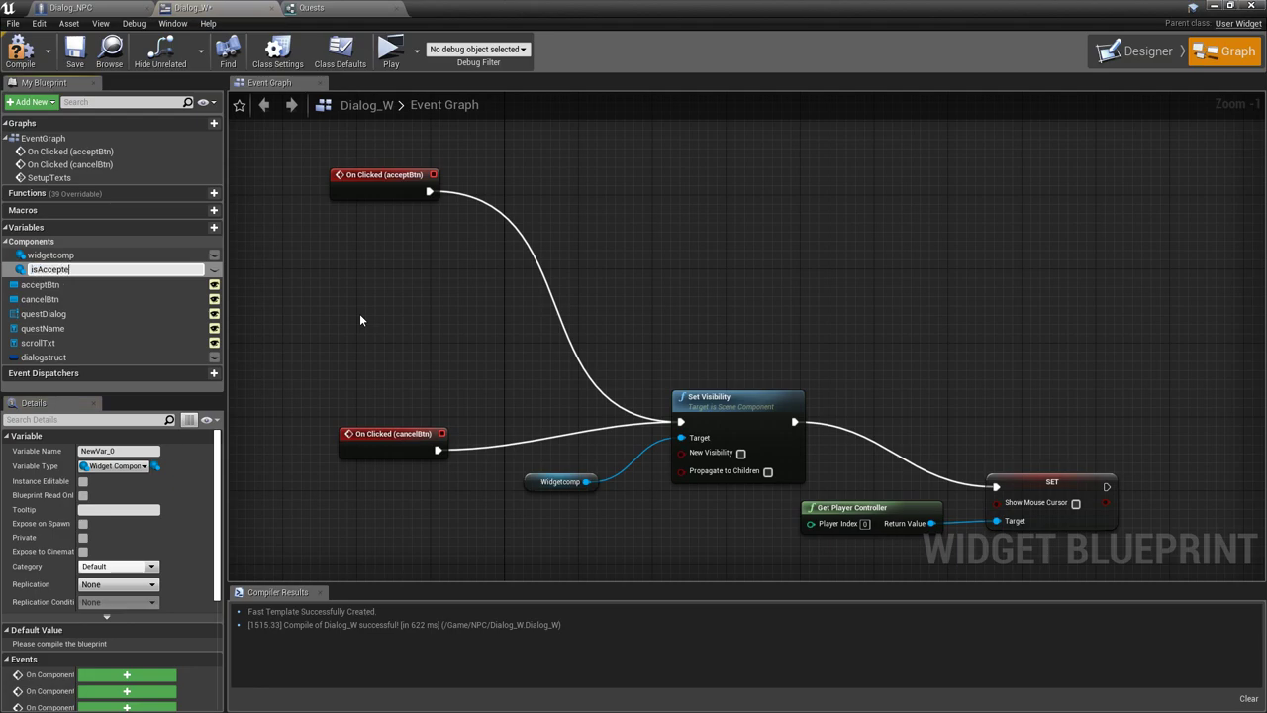
type("d?")
key("Return")
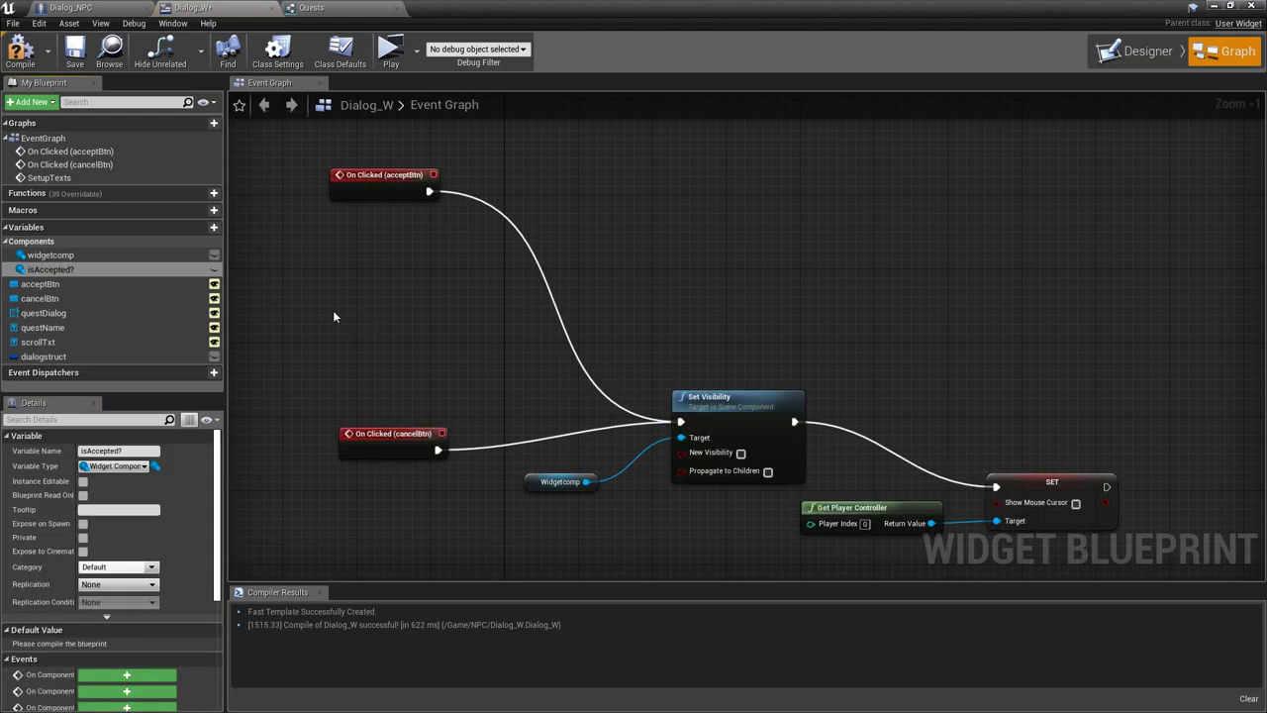
left_click(125, 469)
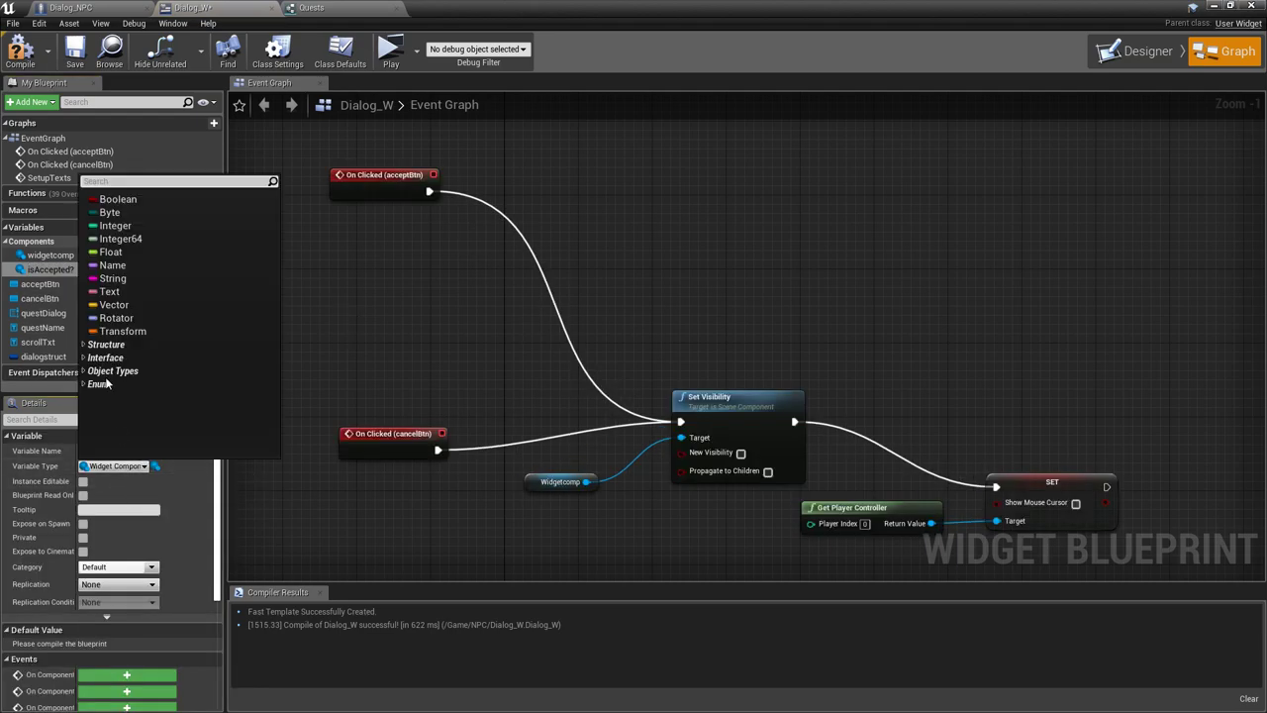
left_click(109, 201)
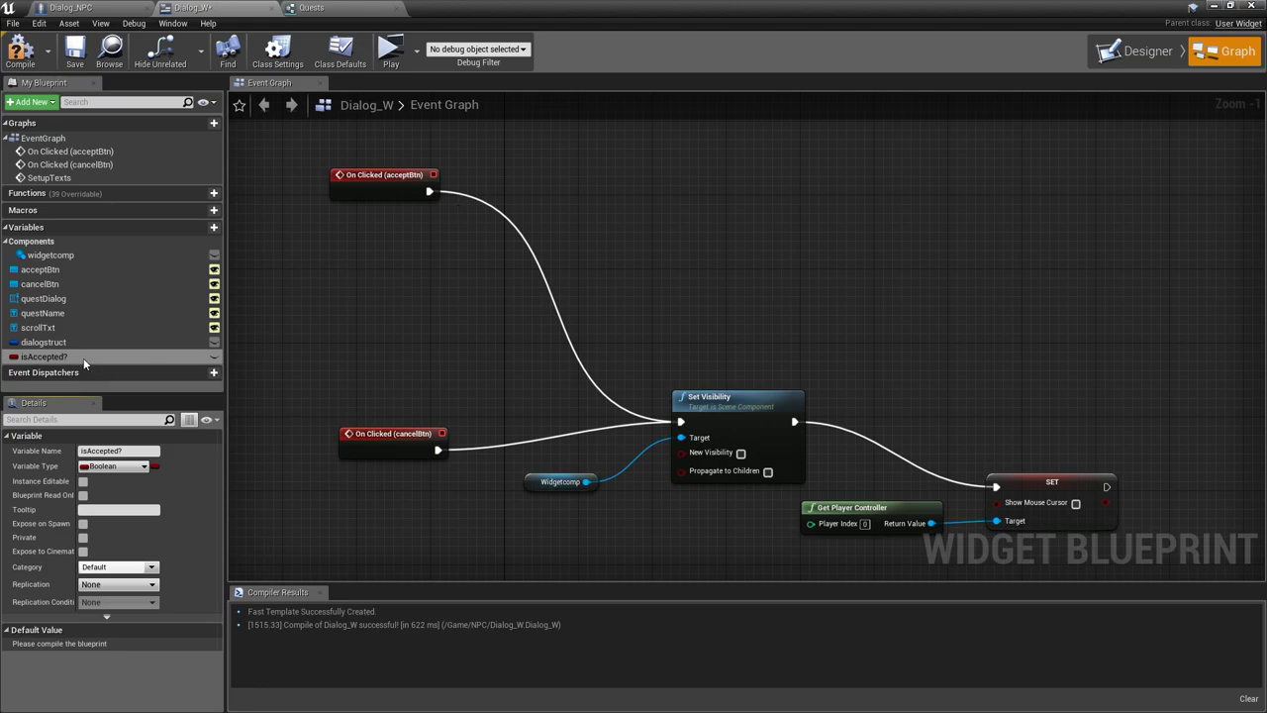
Set isAccepted? to true right after the Accept button click
mouse_move(84, 357)
left_mouse_down("alt")
mouse_move(485, 190)
mouse_move(429, 191)
left_mouse_up("alt")
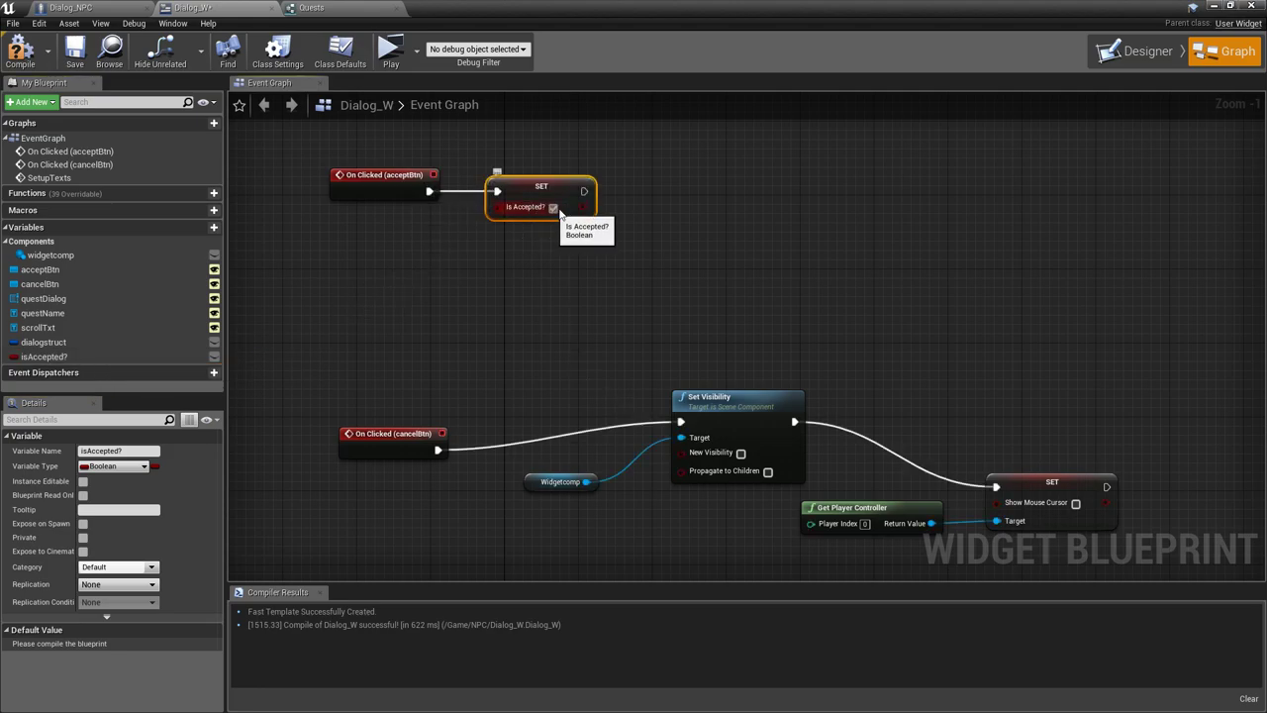
left_click(553, 208)
right_click_drag(491, 346, 494, 293)
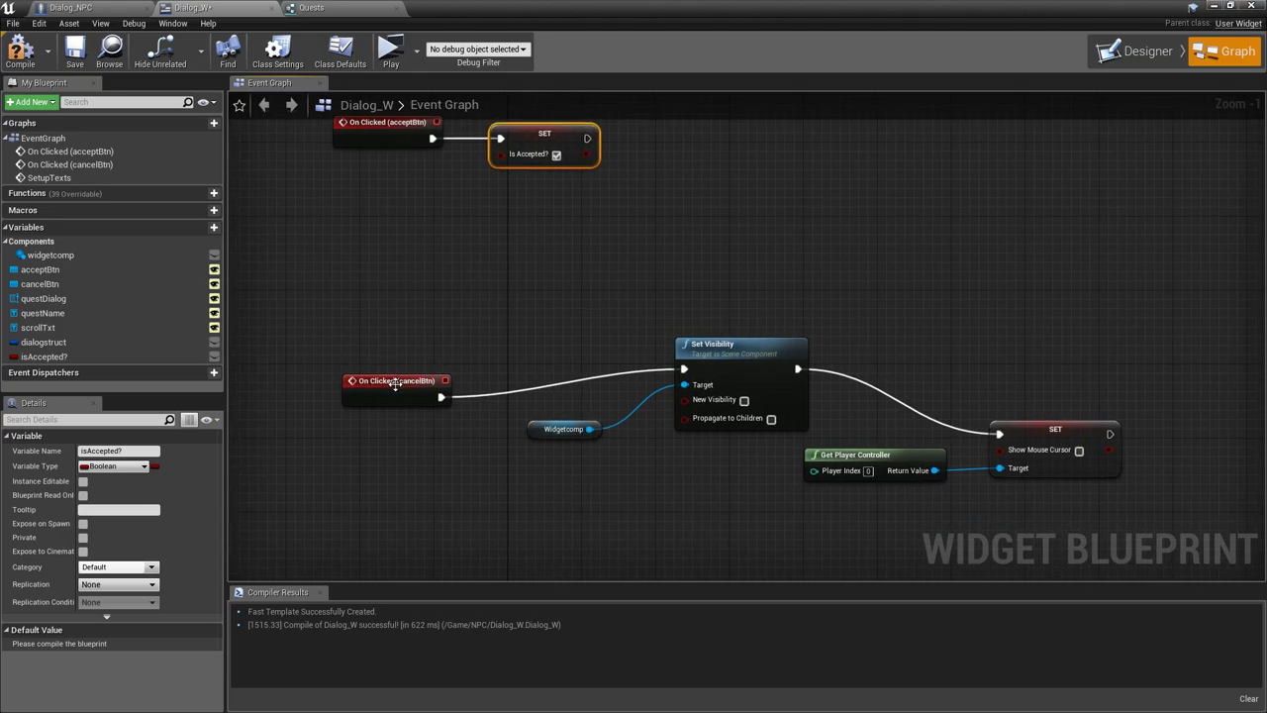
left_click_drag(395, 384, 367, 365)
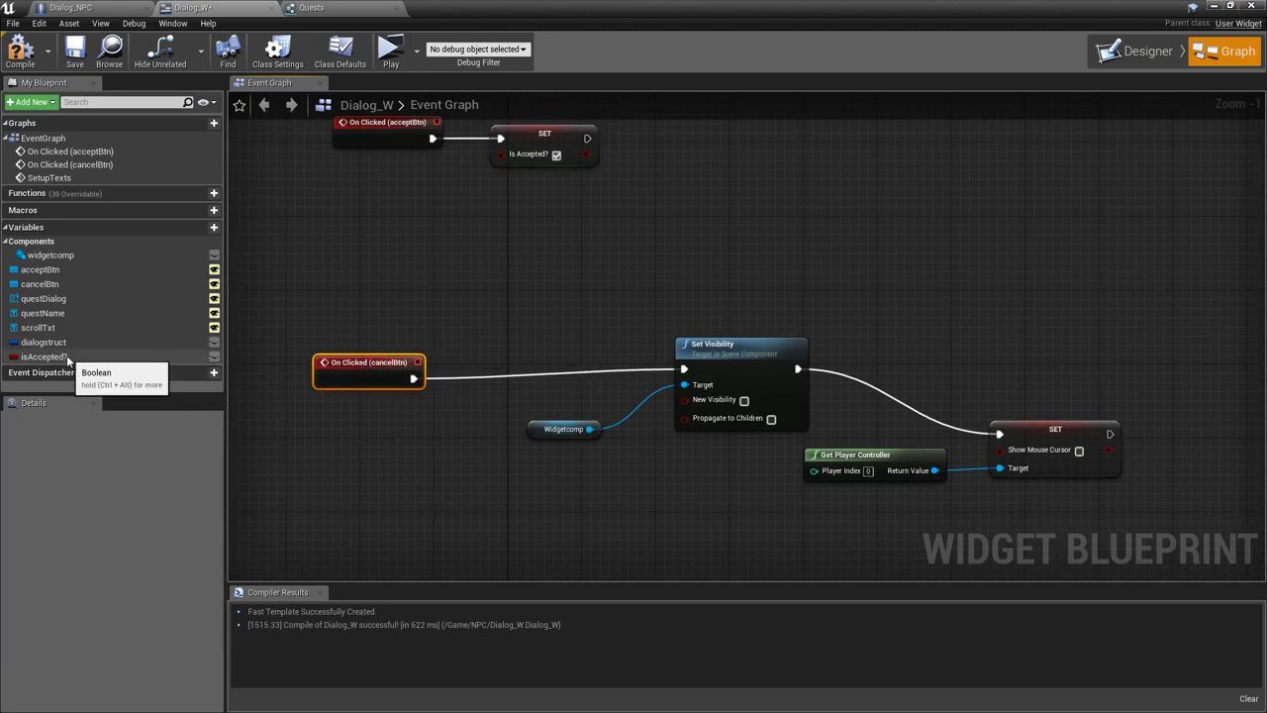
End the Cancel chain with an isAccepted? setter after the cursor SET, then compile and save
mouse_move(45, 356)
left_mouse_down()
mouse_move(463, 363)
mouse_move(944, 341)
left_mouse_up()
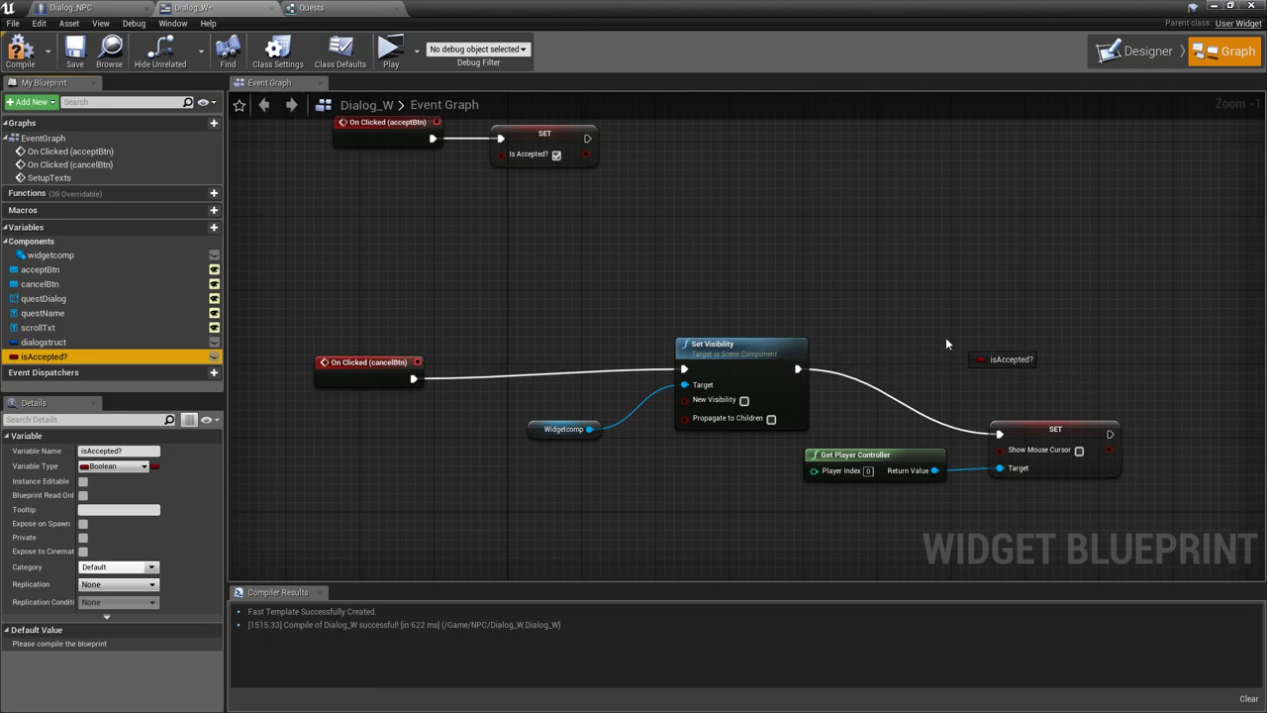
left_click_drag(1195, 403, 1188, 408)
right_click_drag(1141, 387, 990, 364)
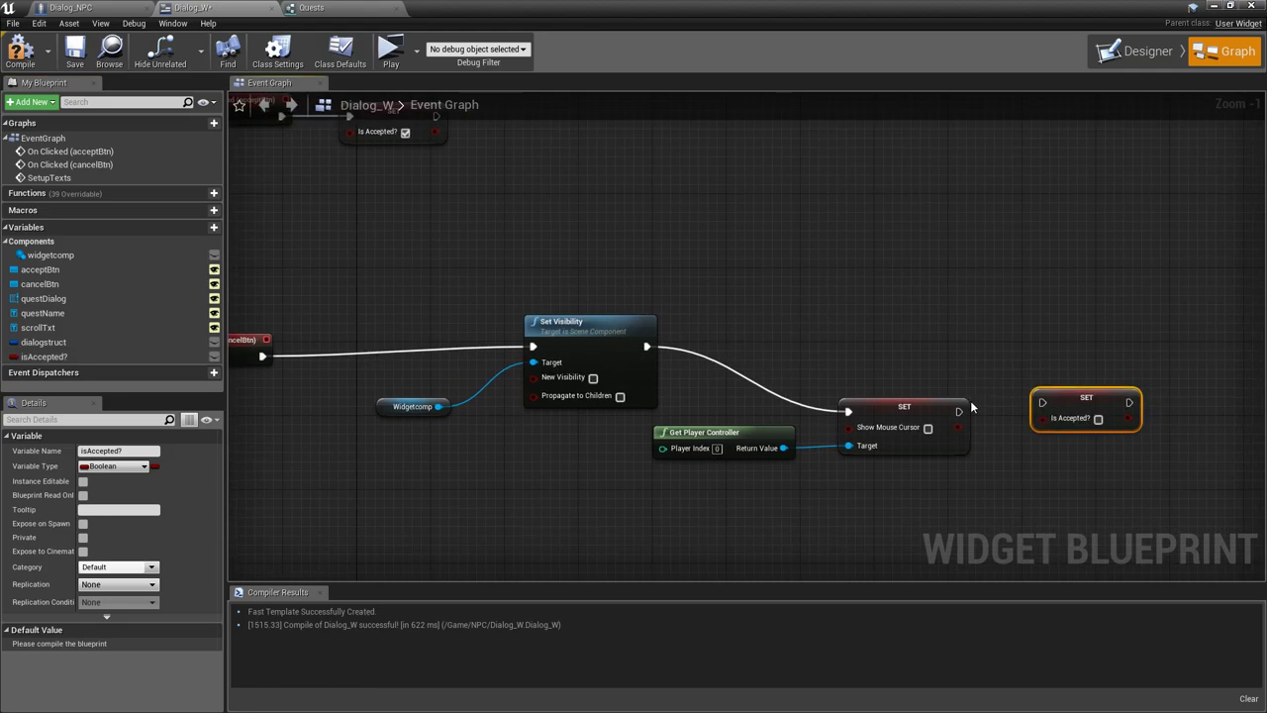
mouse_move(958, 411)
left_mouse_down()
mouse_move(1065, 411)
mouse_move(1042, 405)
left_mouse_up()
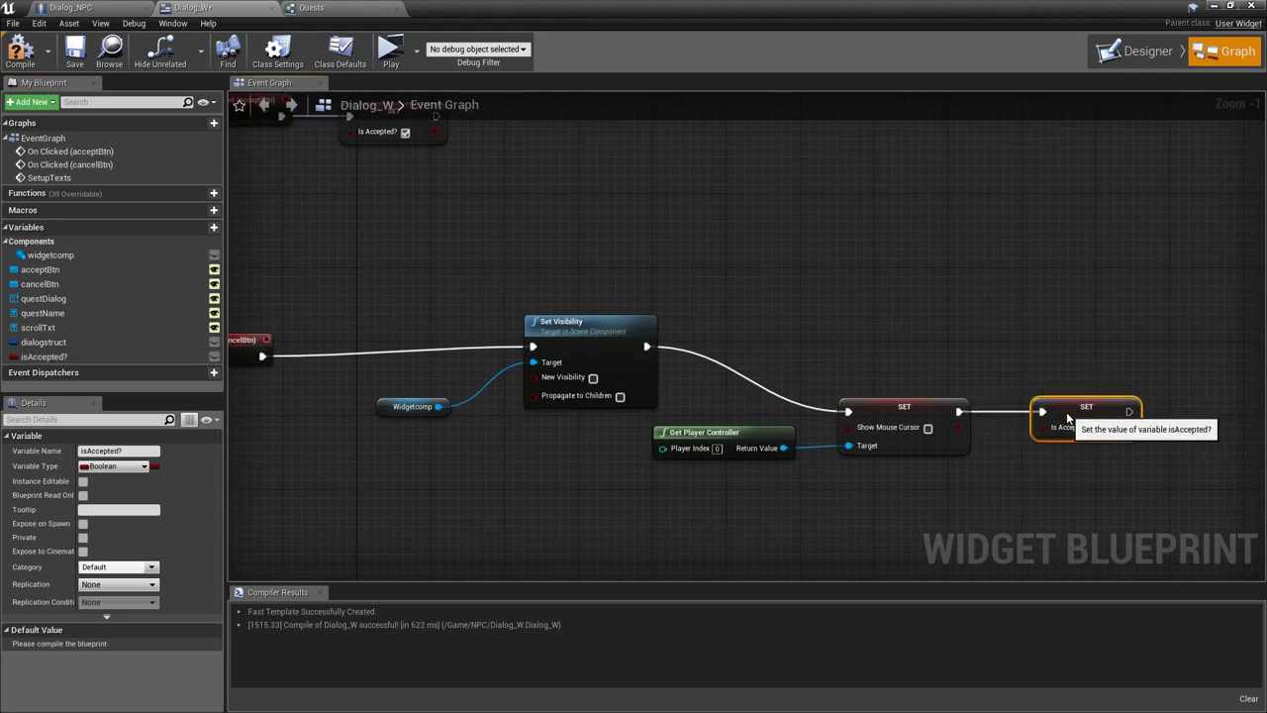
left_click(969, 328)
right_click_drag(621, 230, 763, 431)
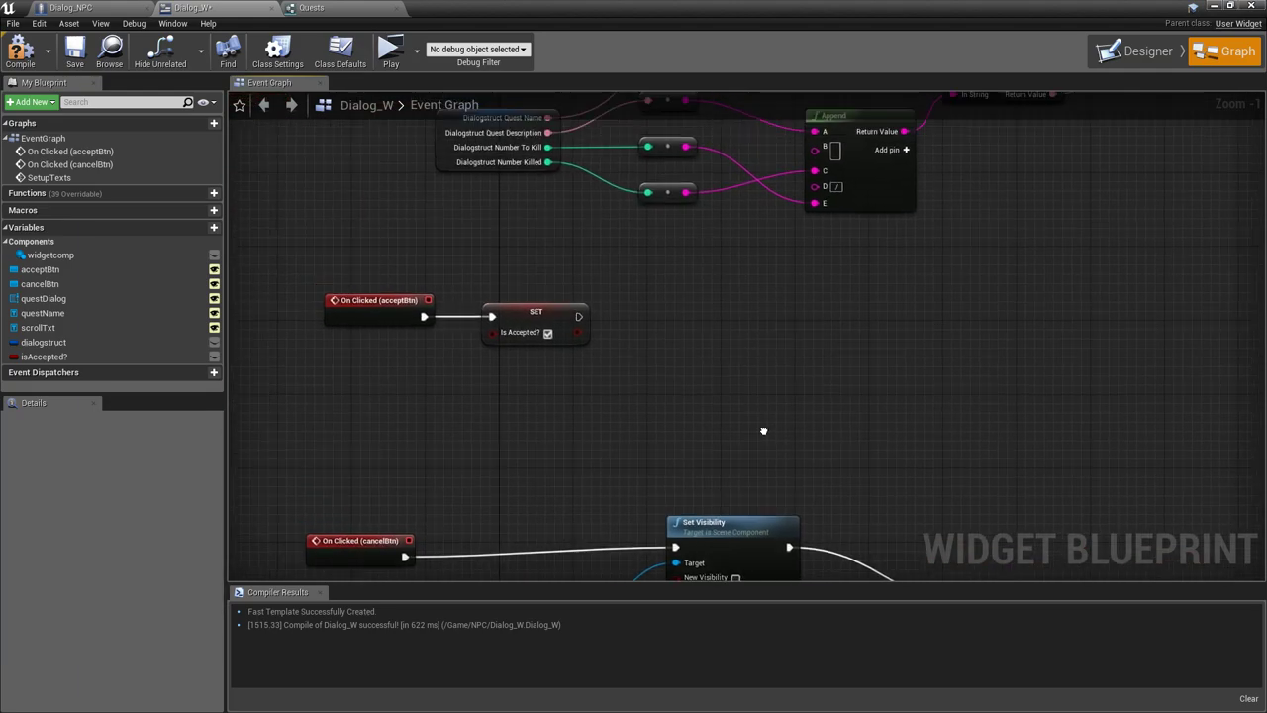
left_click(19, 49)
left_click(75, 50)
Copy the Widgetcomp and Set Visibility nodes into the Accept chain, then compile and save Dialog_W
right_click_drag(315, 314, 253, 176)
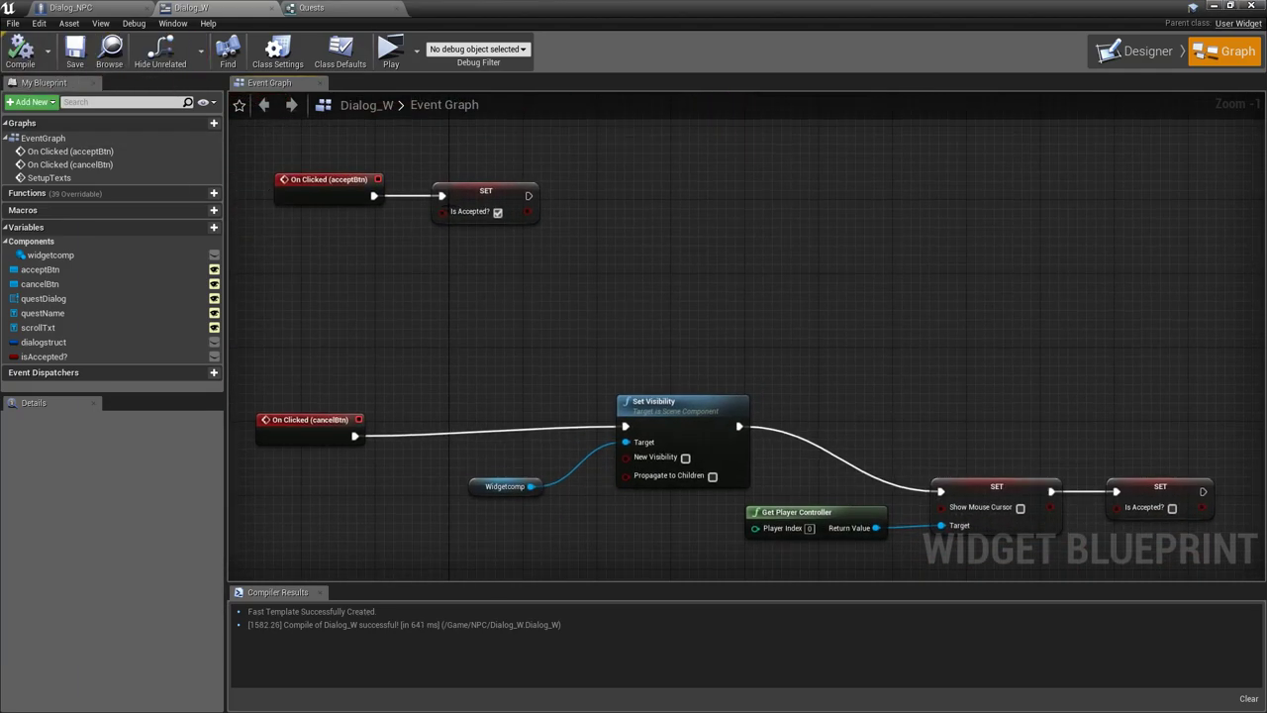
left_click_drag(496, 384, 757, 500)
key("ctrl+c")
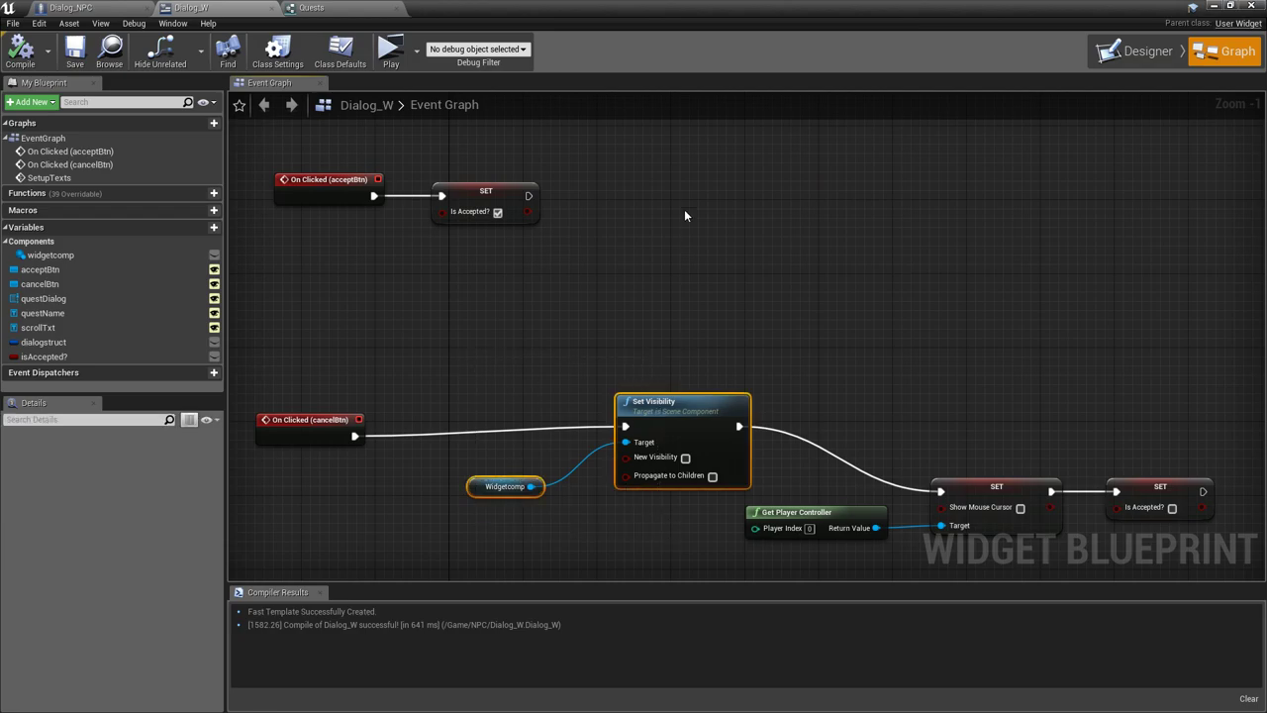
key("ctrl+v")
mouse_move(757, 198)
left_mouse_down()
mouse_move(718, 195)
mouse_move(699, 223)
mouse_move(529, 196)
left_mouse_up()
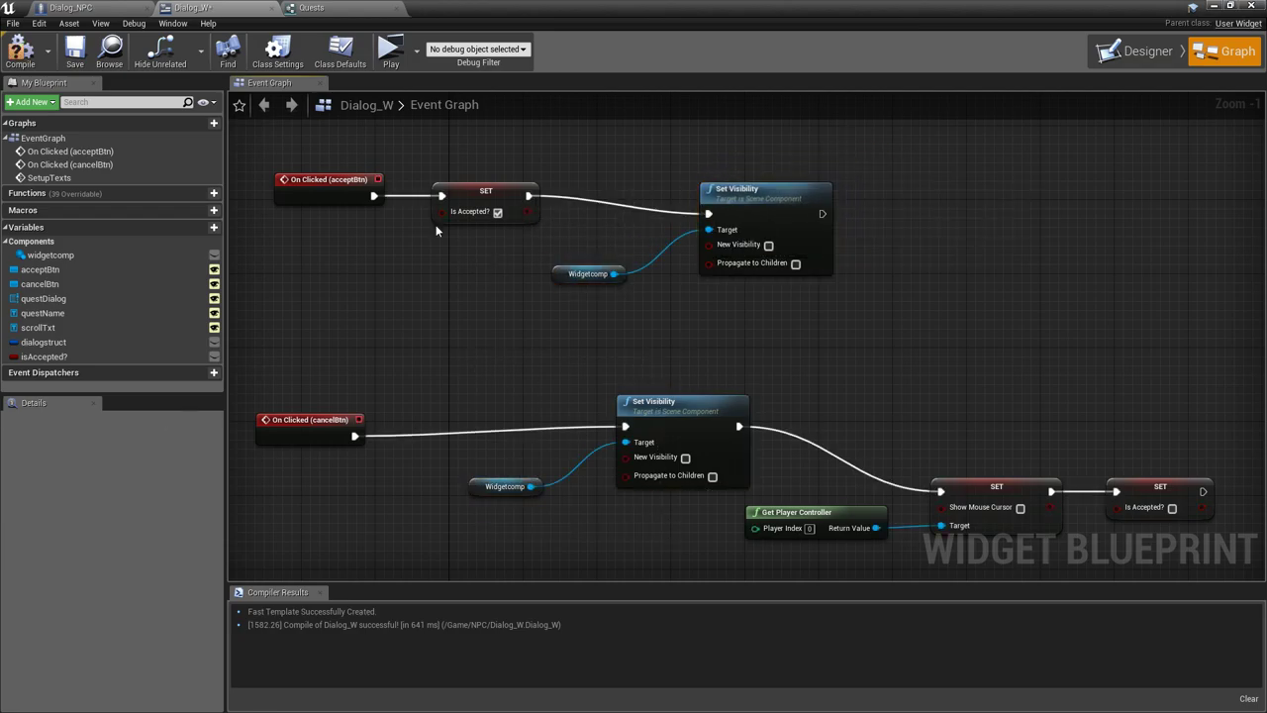
left_click(20, 49)
left_click(75, 50)
right_click_drag(364, 247, 407, 286)
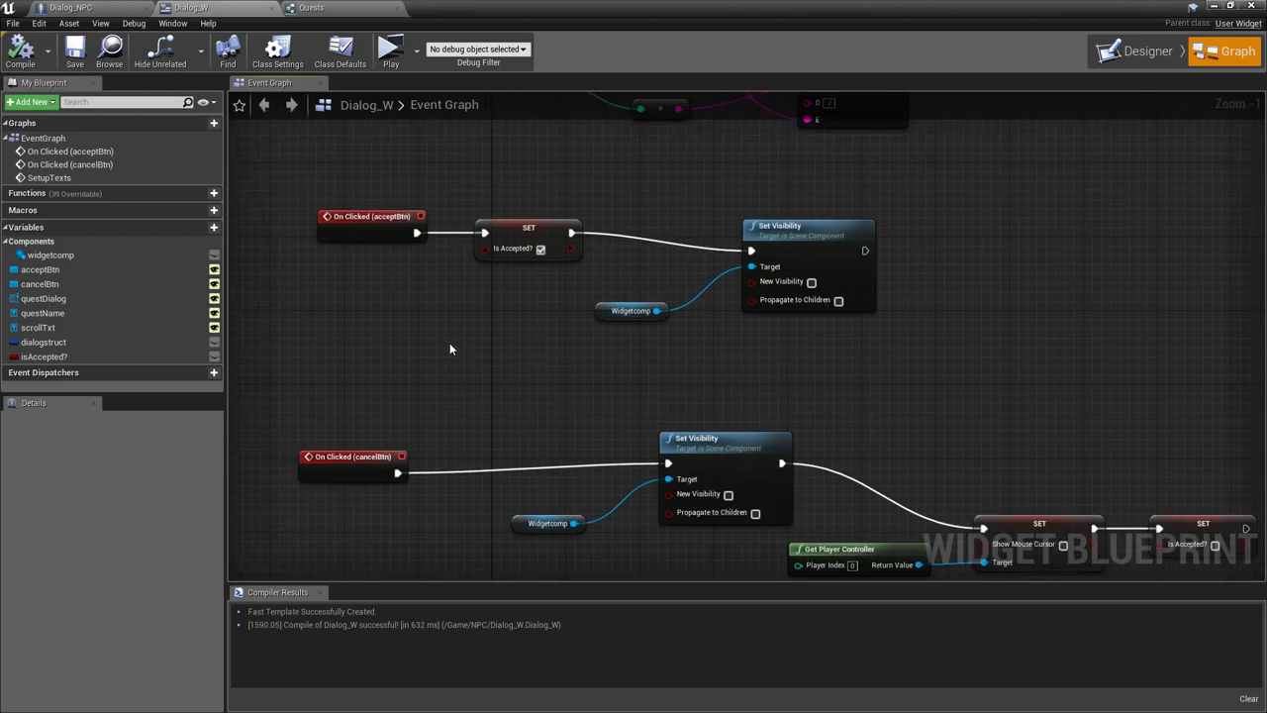
left_click(330, 10)
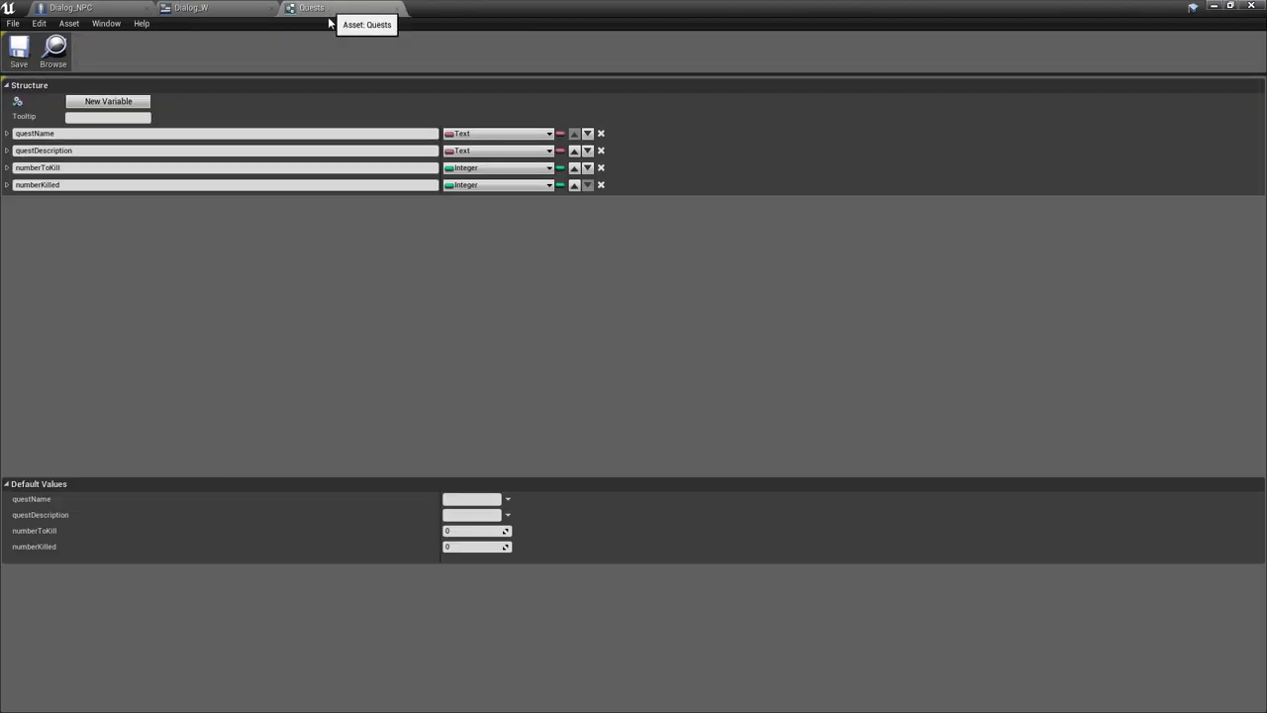
In Dialog_NPC, move the End Overlap and Cast To Dialog_W nodes left to make room before SET
left_click(218, 8)
left_click(92, 8)
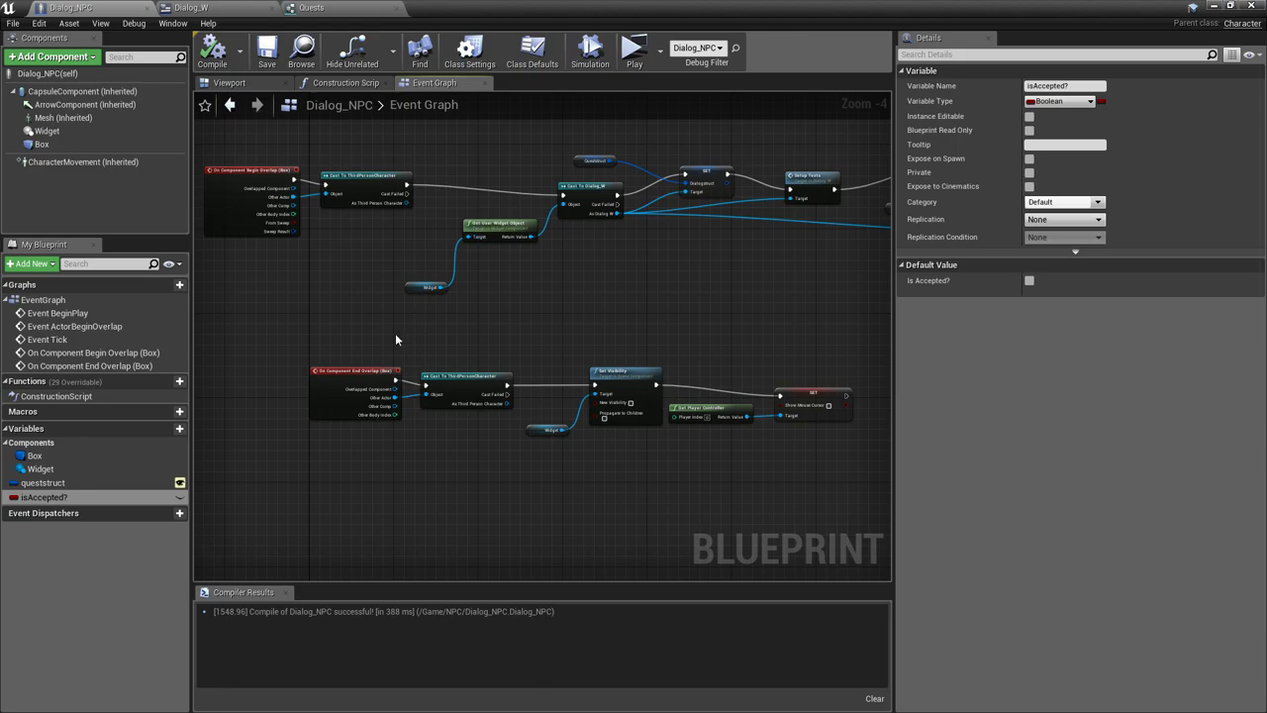
right_click_drag(395, 340, 425, 270)
left_click_drag(331, 282, 836, 456)
left_click_drag(497, 318, 396, 315)
left_click(386, 252)
right_click_drag(386, 252, 398, 425)
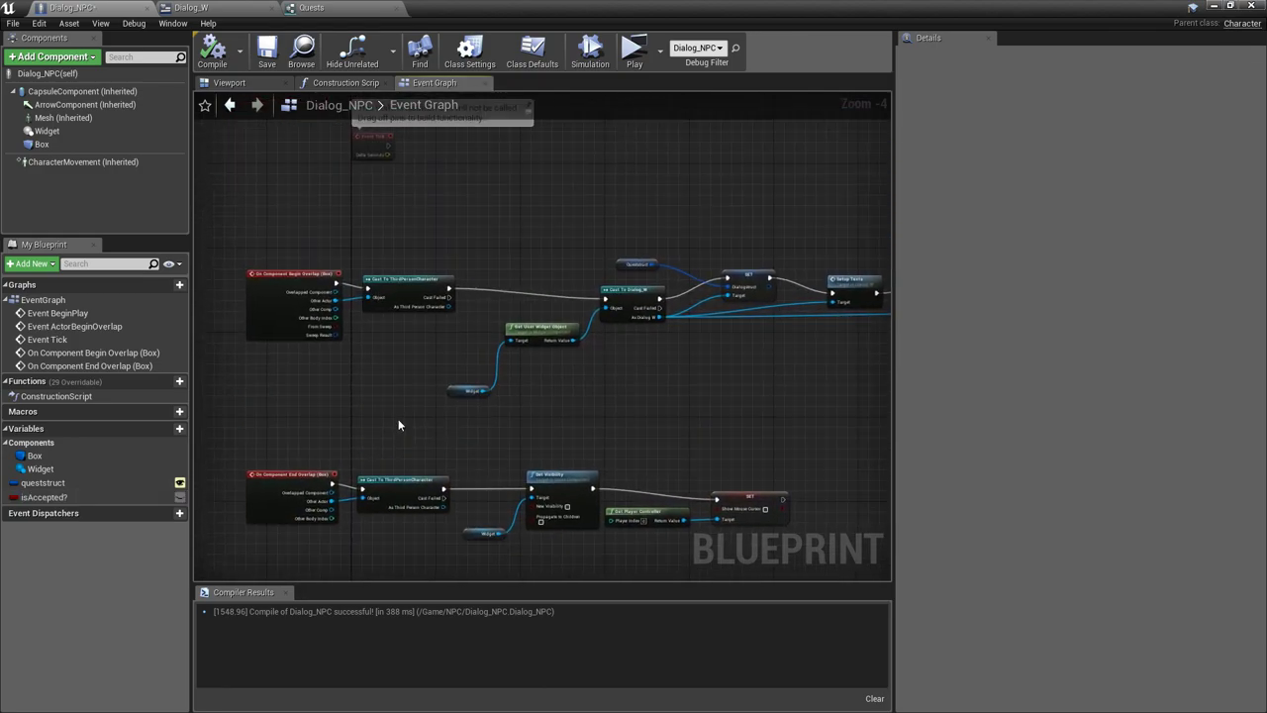
scroll(418, 332, "up", 3)
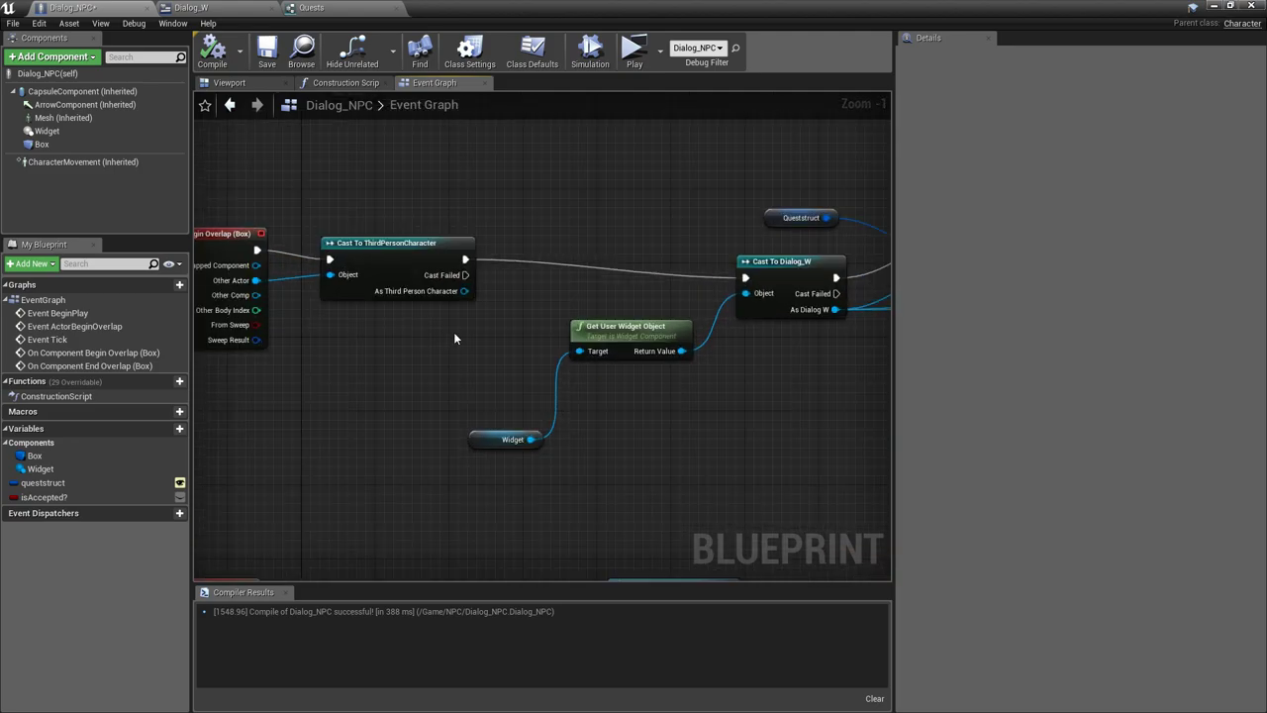
right_click_drag(500, 326, 416, 325)
left_click_drag(418, 255, 680, 473)
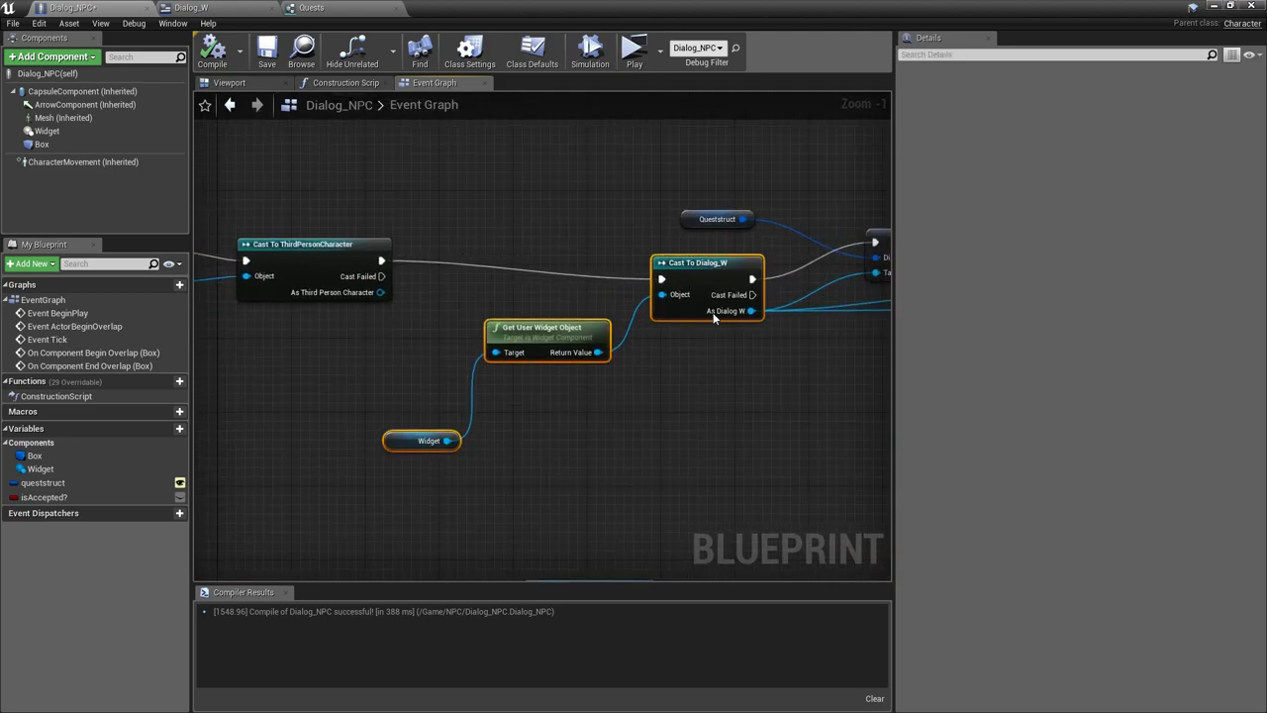
left_click_drag(706, 286, 510, 277)
right_click_drag(562, 392, 409, 416)
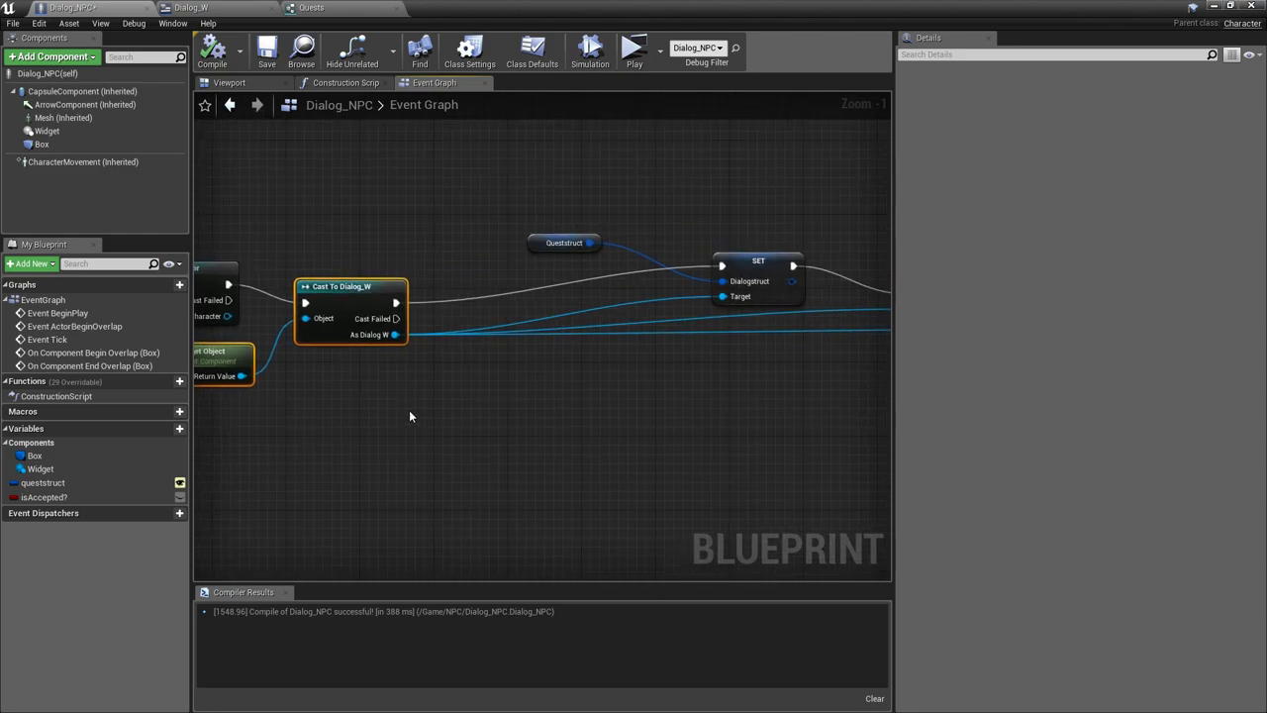
Insert a Branch after Cast To Dialog_W on Is Accepted?, with its False output driving SET
left_click(469, 284)
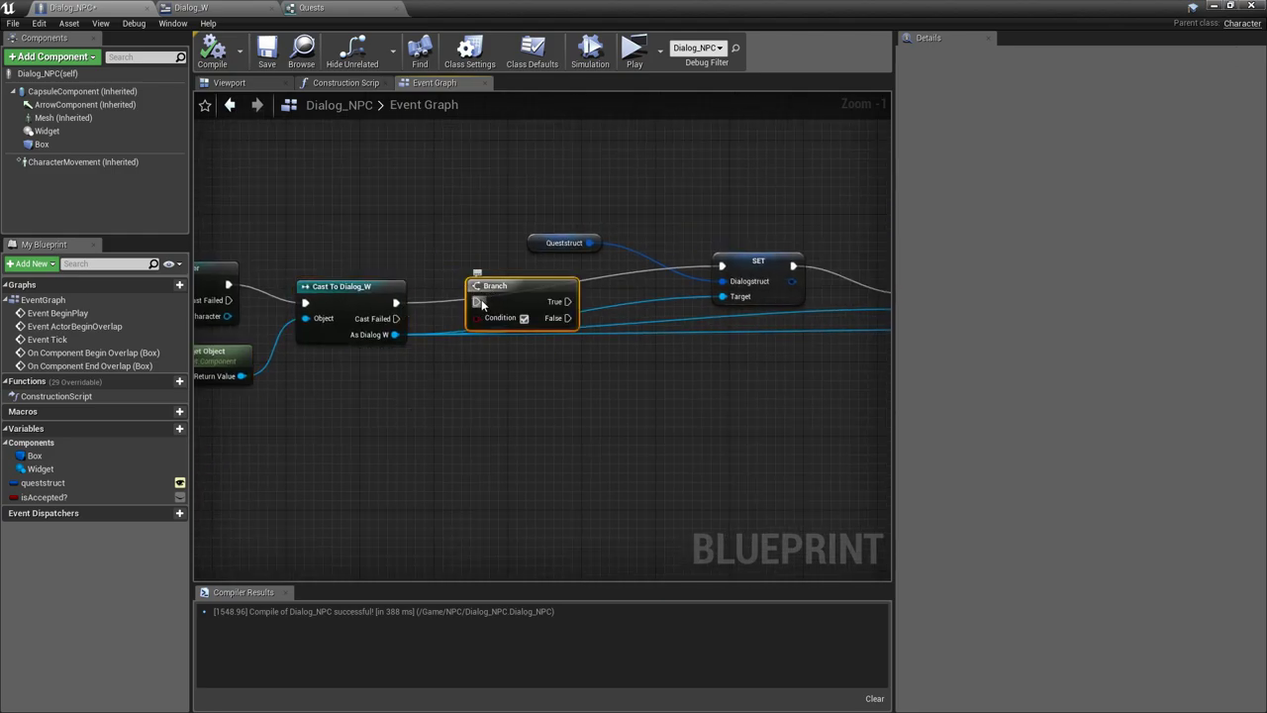
mouse_move(481, 303)
left_mouse_down()
mouse_move(396, 302)
mouse_move(393, 420)
left_mouse_up()
type("get is a")
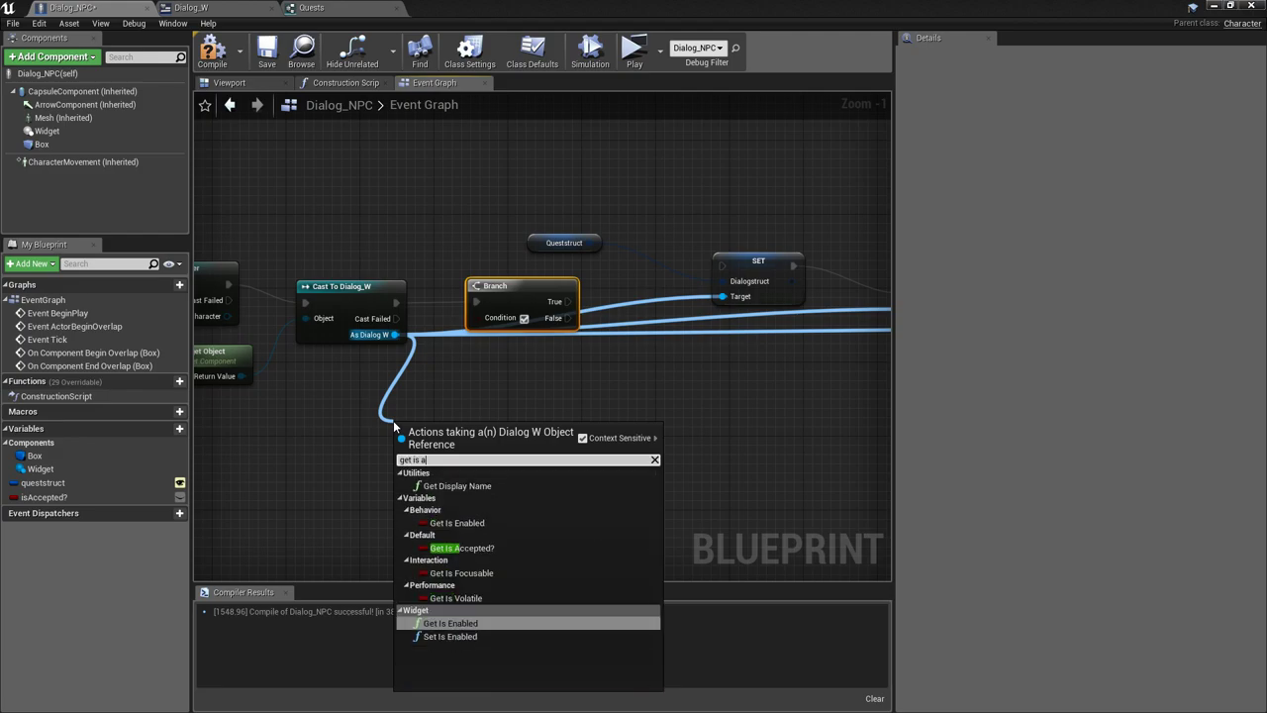
type("cc")
key("Return")
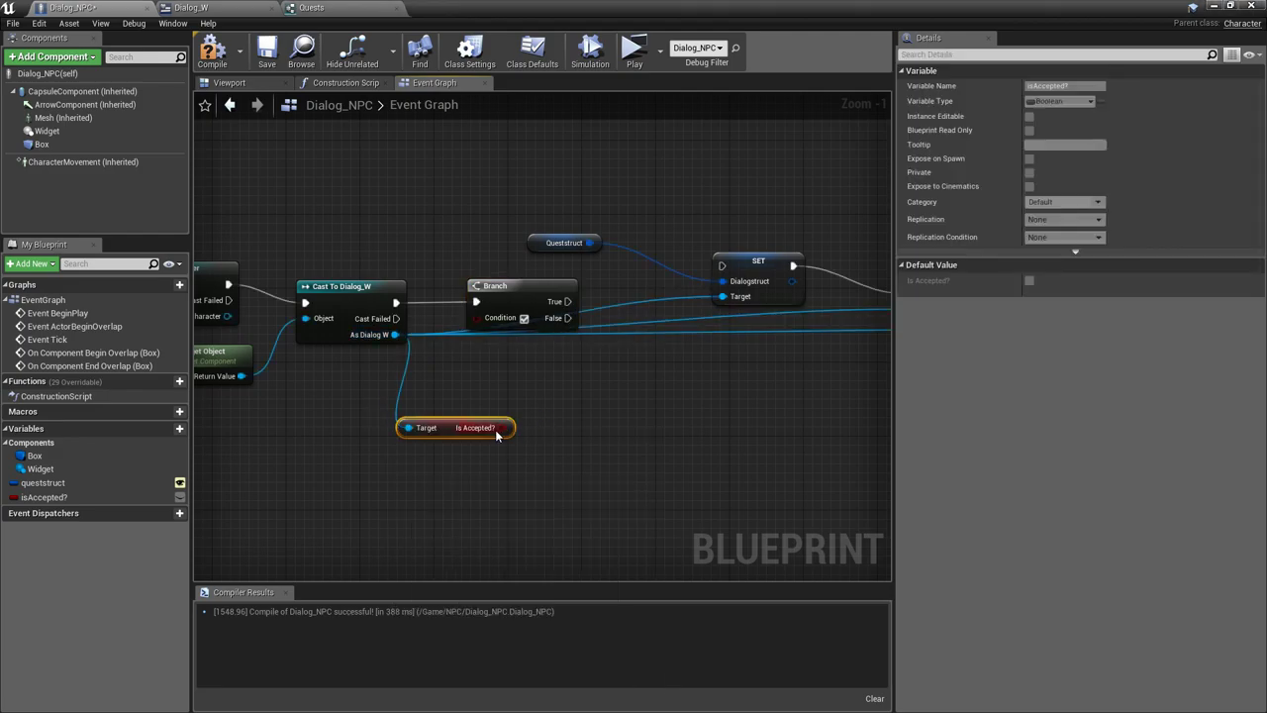
left_click_drag(502, 427, 524, 318)
right_click_drag(556, 322, 498, 342)
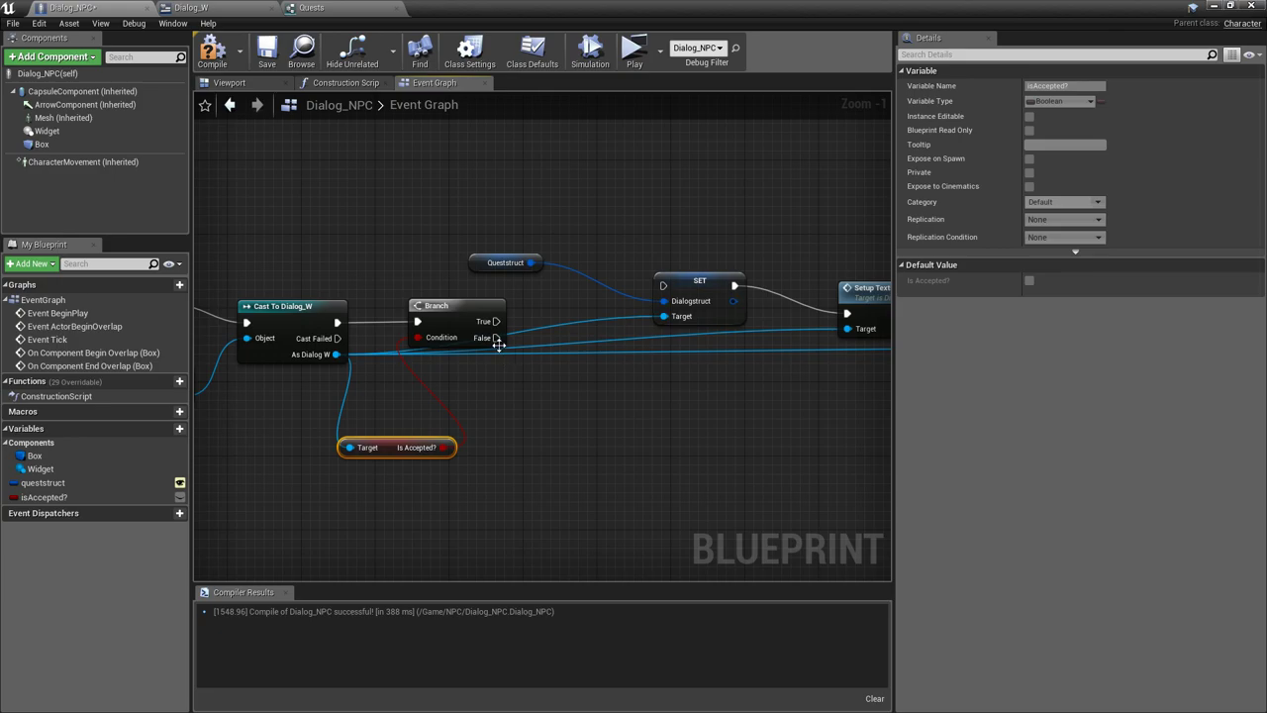
left_click_drag(498, 341, 604, 315)
left_click_drag(667, 289, 664, 287)
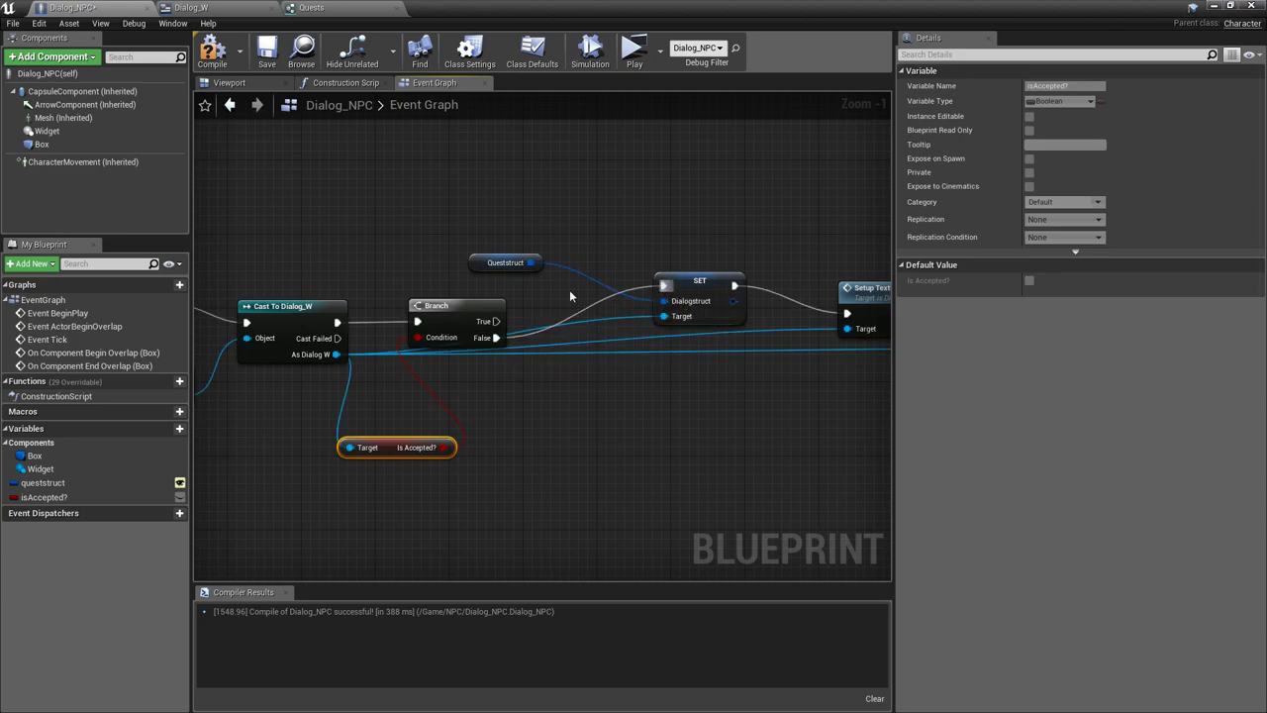
Compile and save, delete the NPC's own isAccepted? variable, and recompile
left_click(216, 54)
left_click(266, 54)
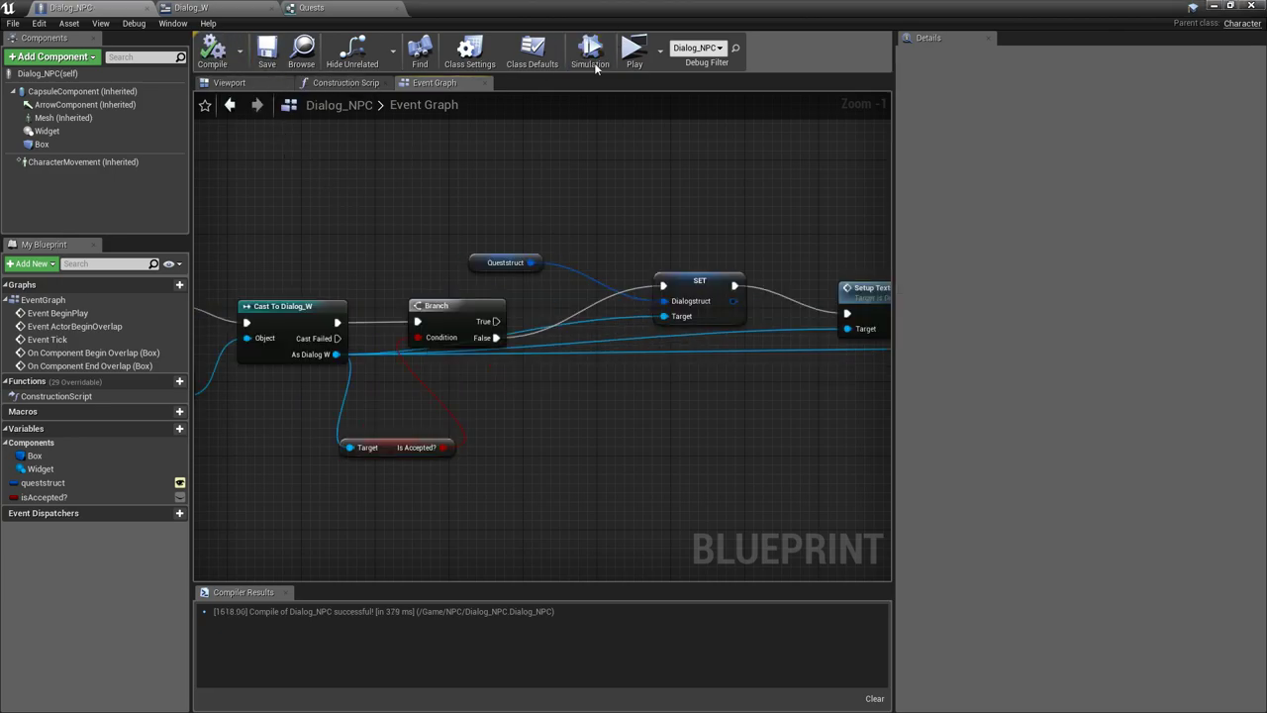
left_click(126, 497)
key("Delete")
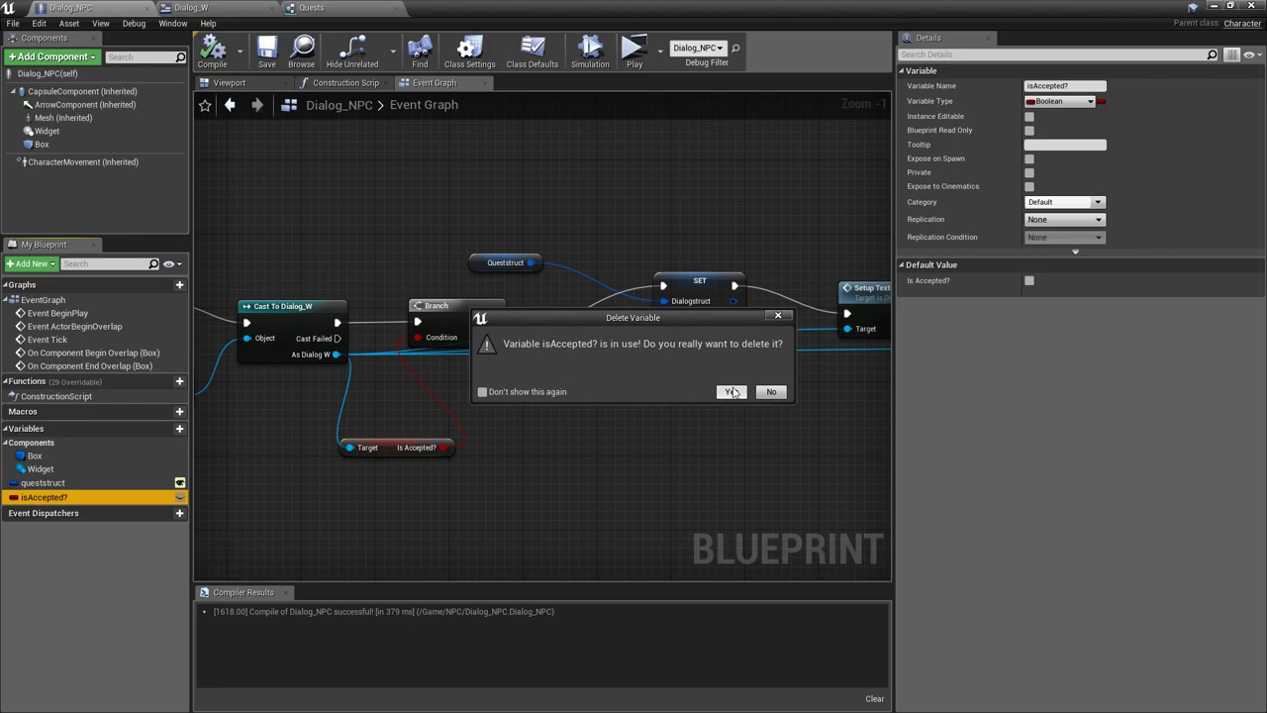
left_click(731, 392)
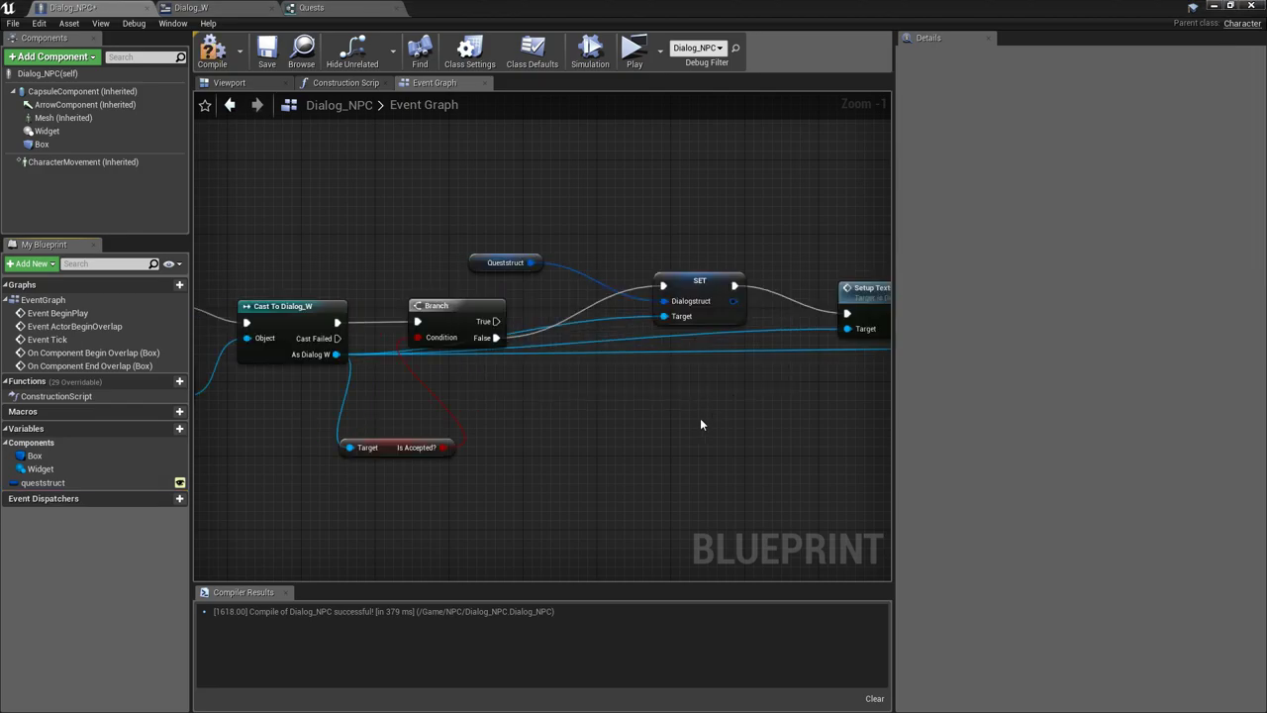
scroll(594, 406, "down", 7)
scroll(591, 405, "up", 4)
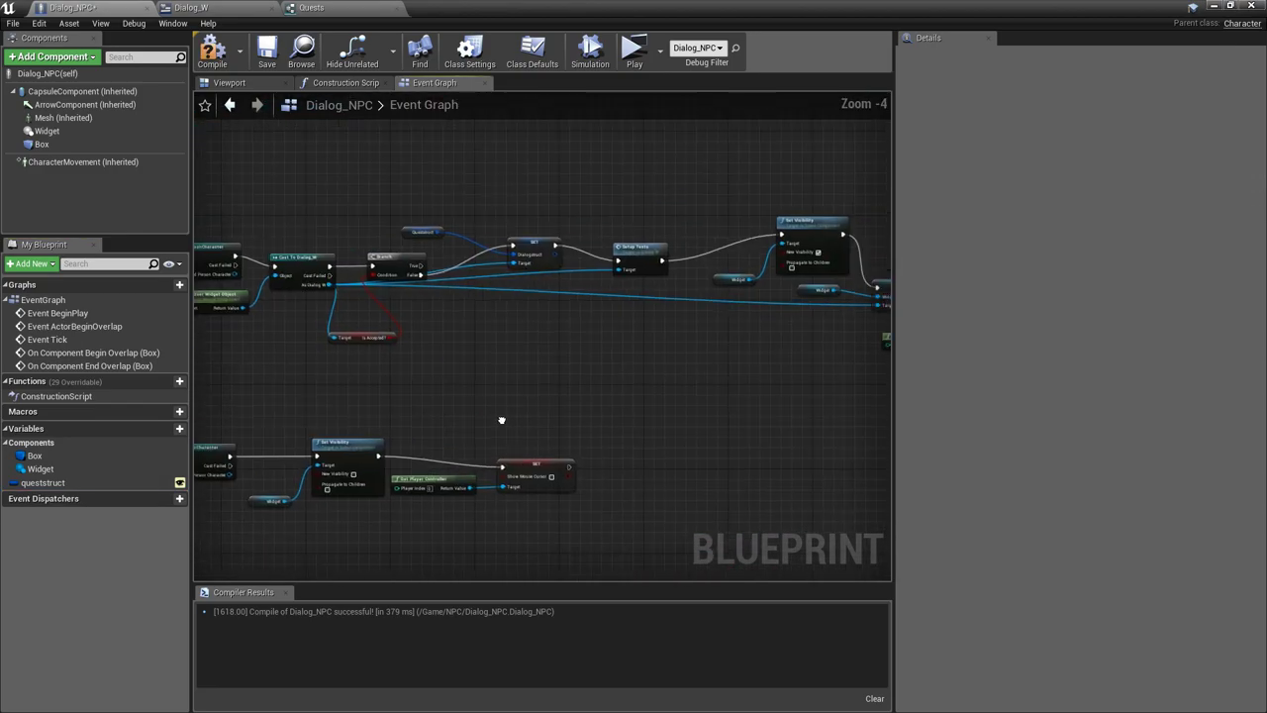
left_click(212, 49)
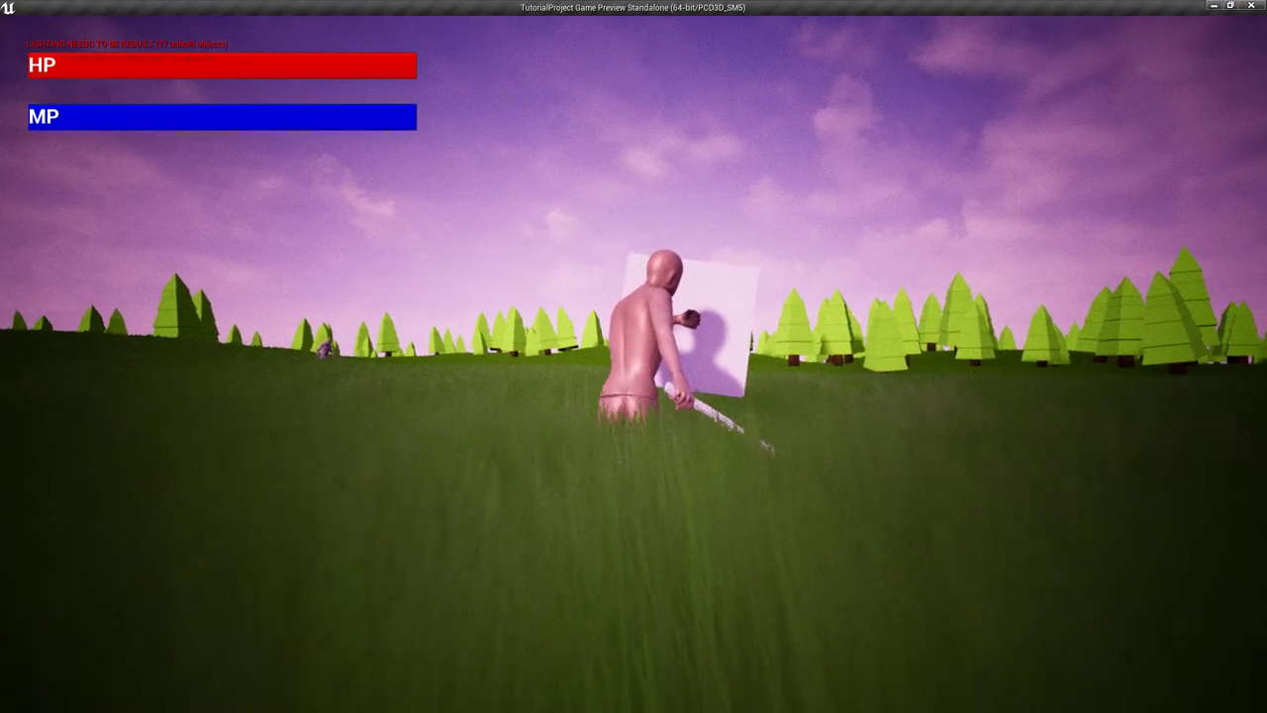
key("w")
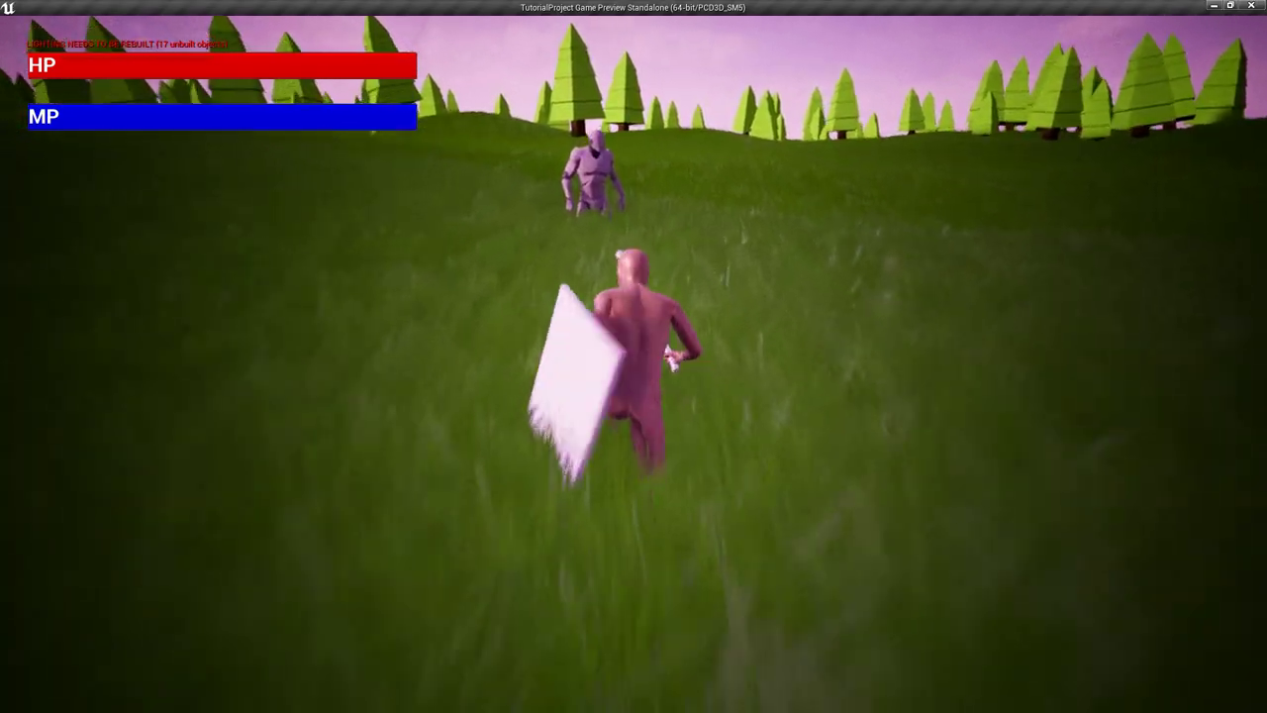
left_click(534, 344)
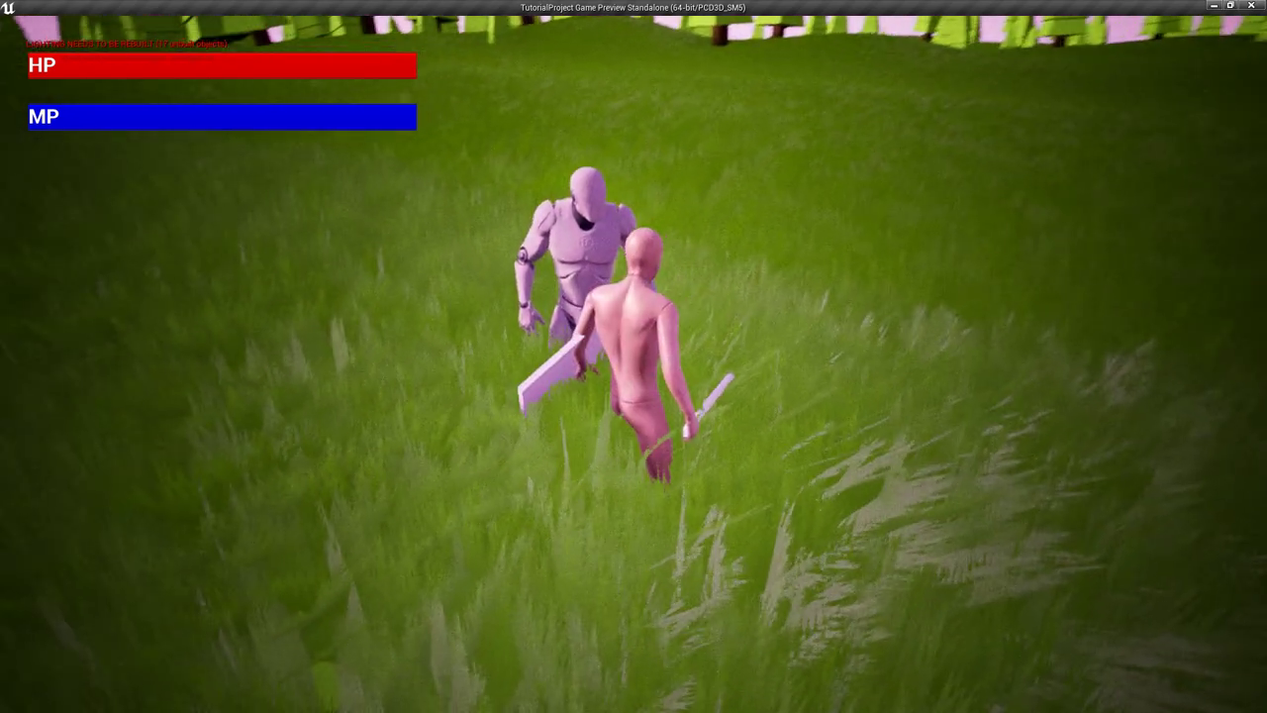
key("s")
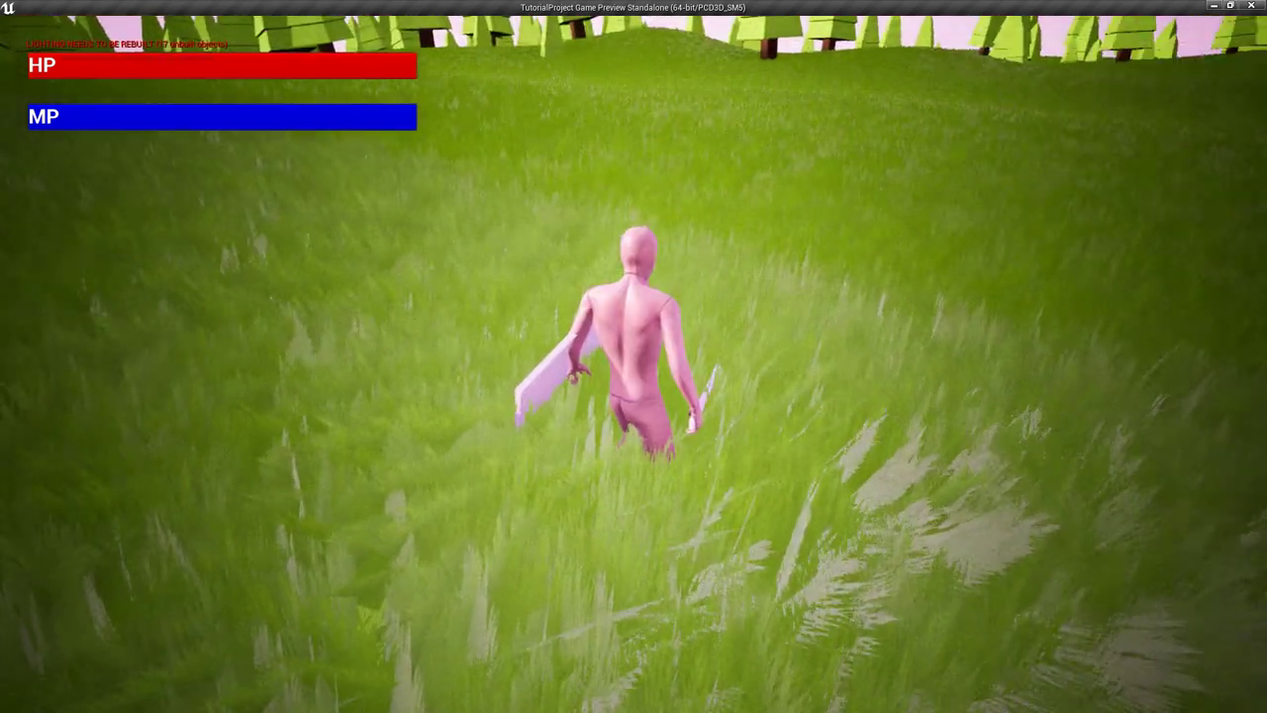
key("w")
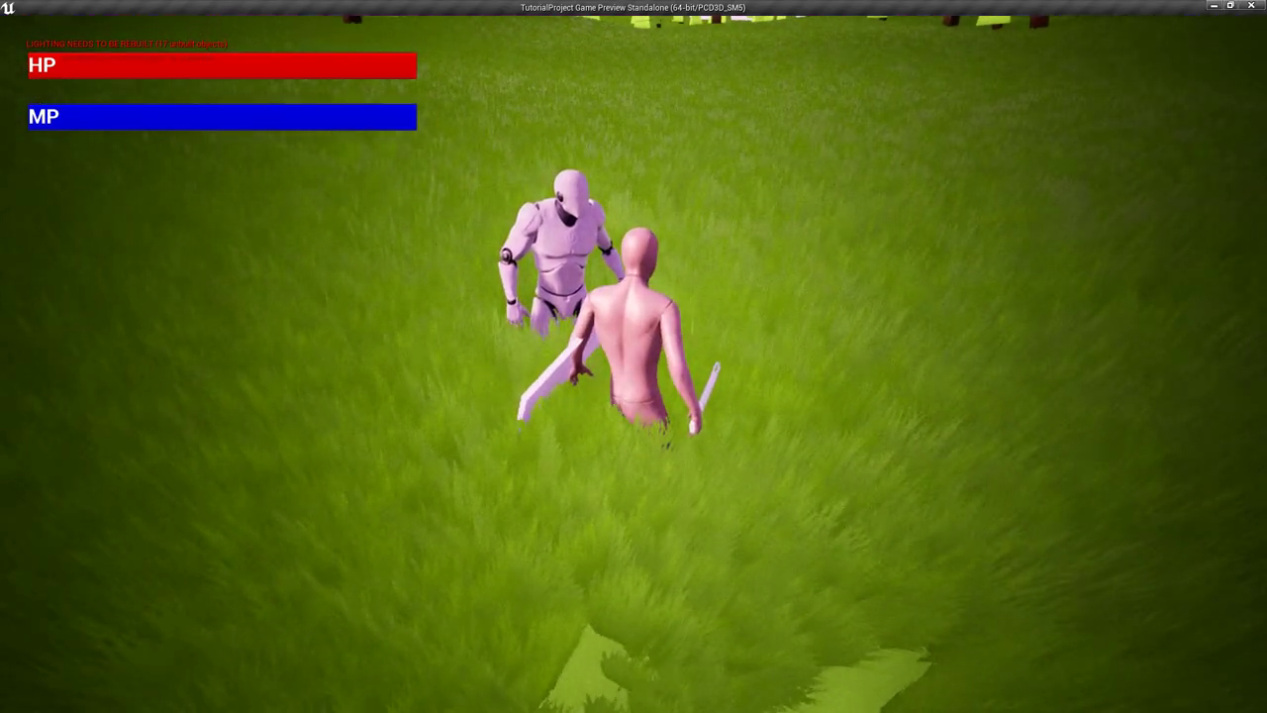
key("s")
key("w")
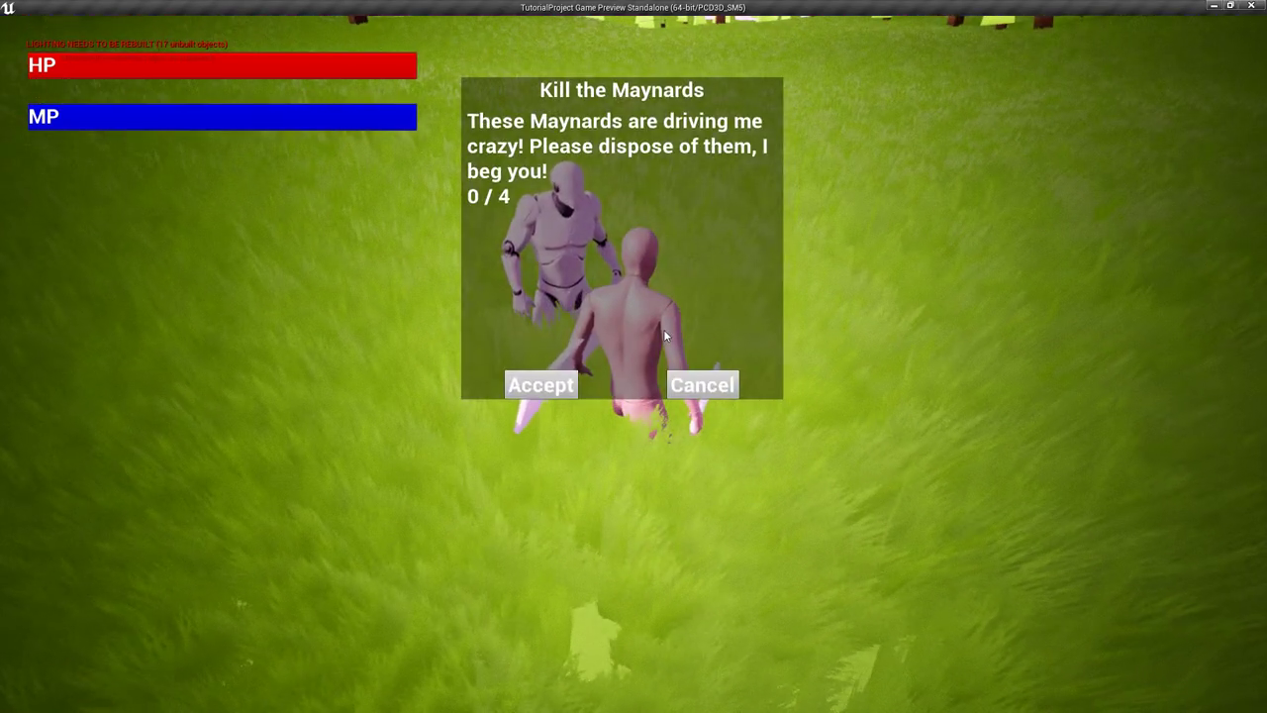
left_click(592, 375)
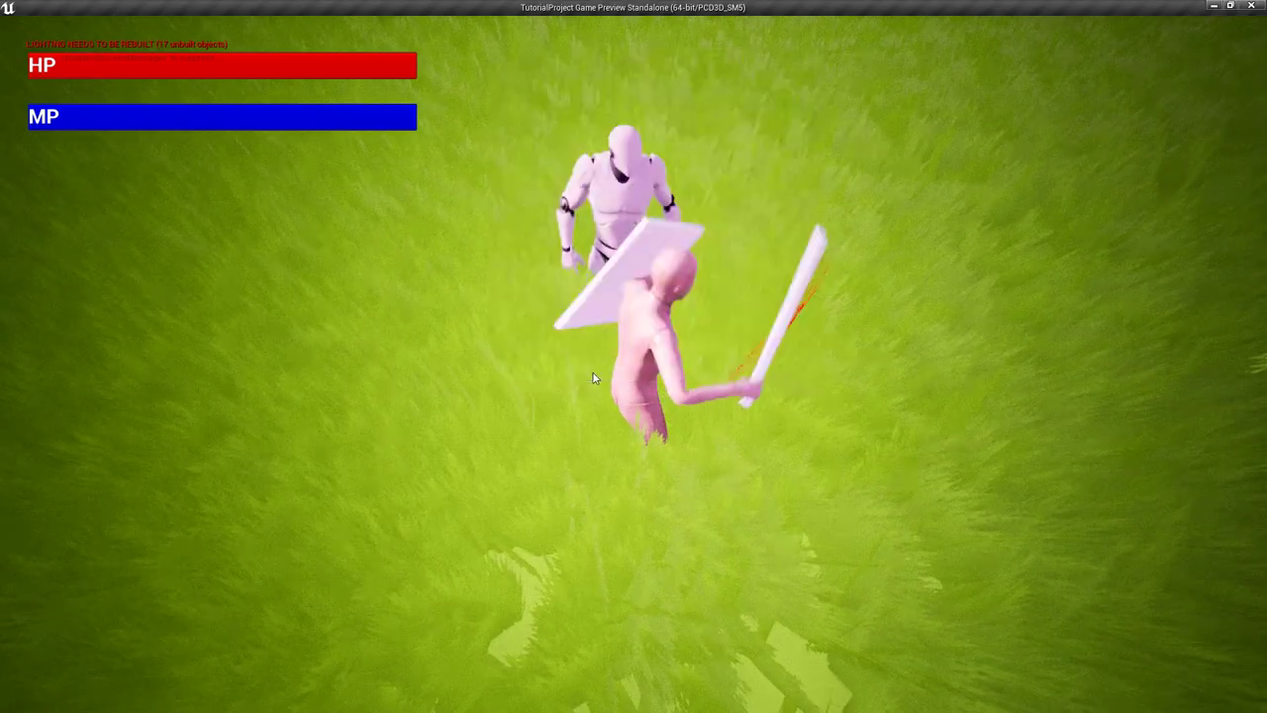
left_click(592, 372)
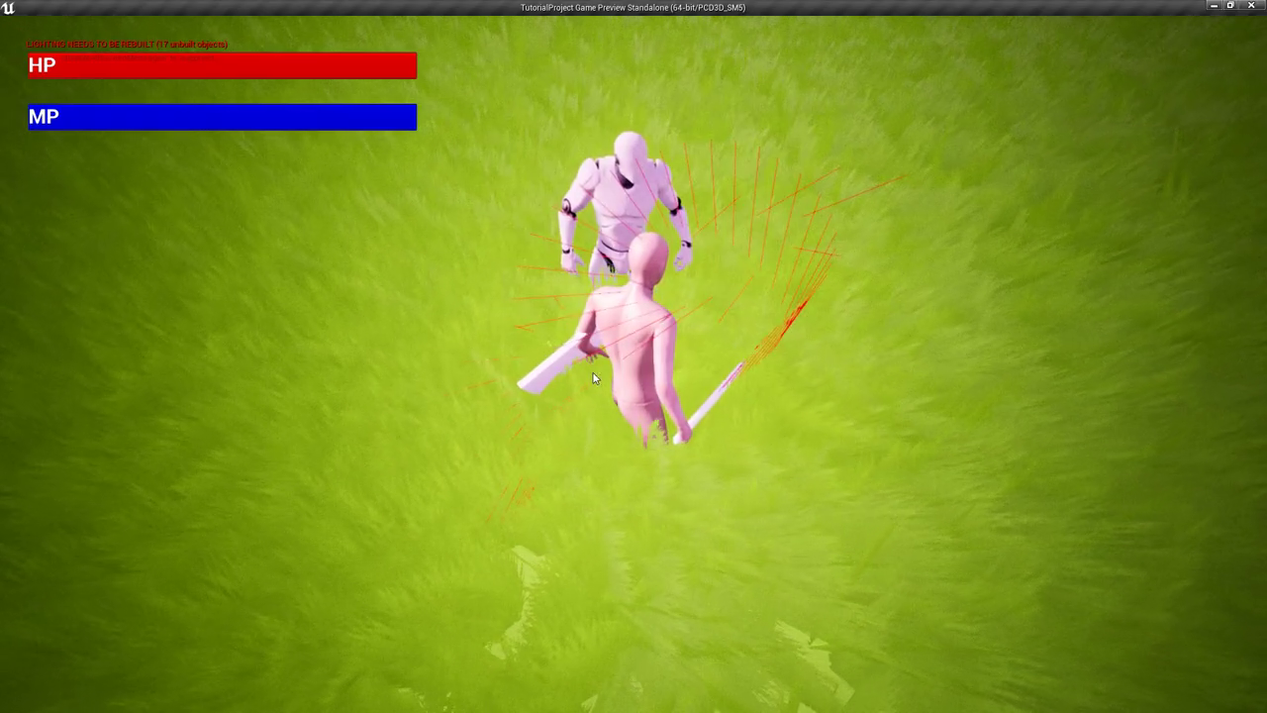
left_click(618, 292)
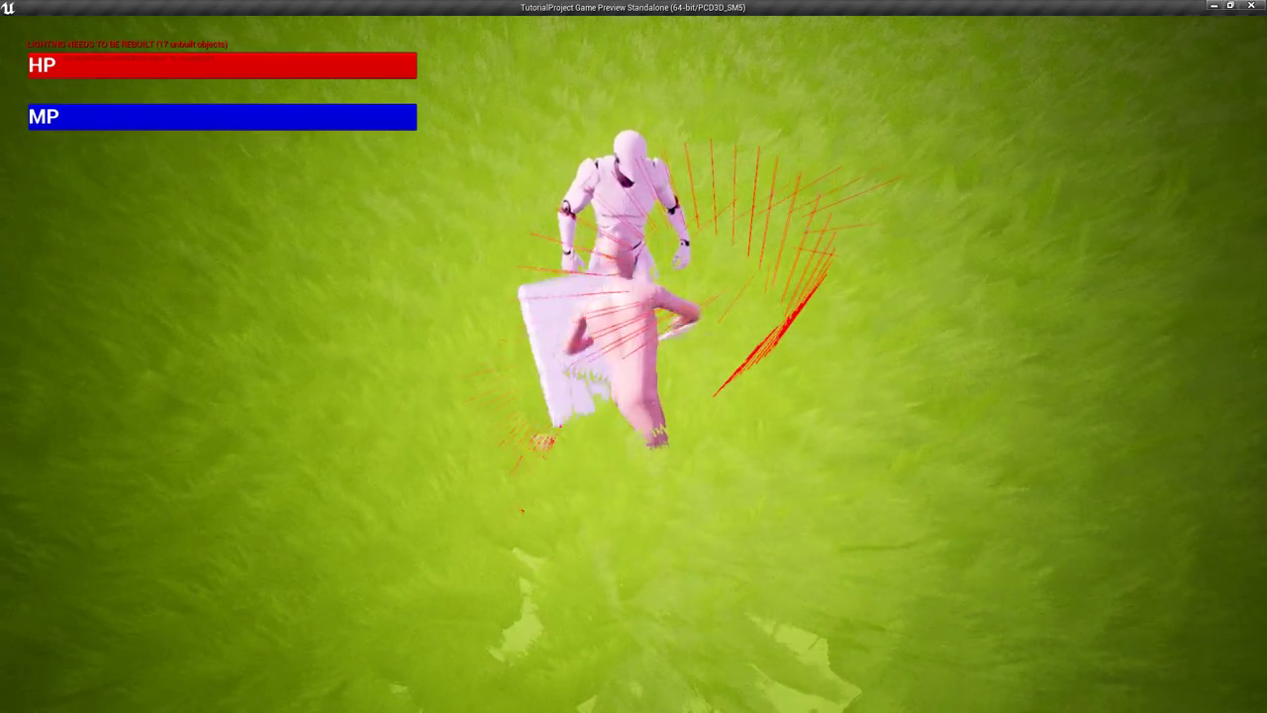
key("w")
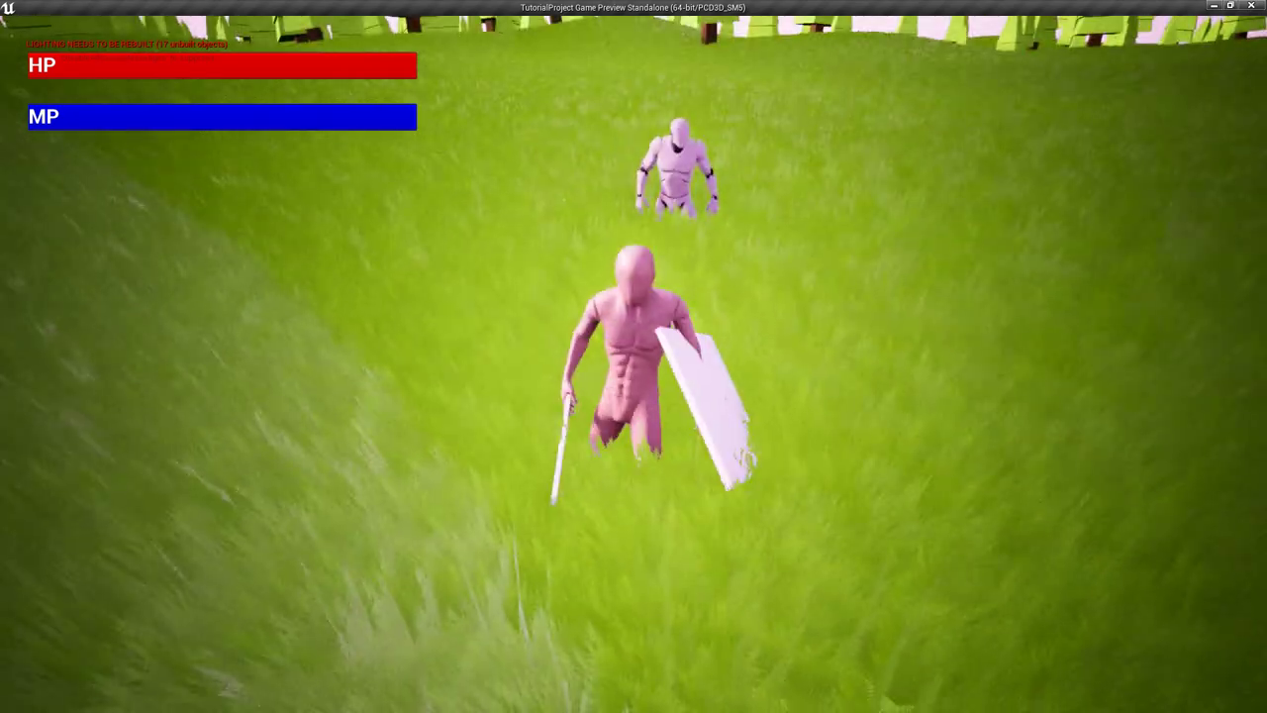
key("Escape")
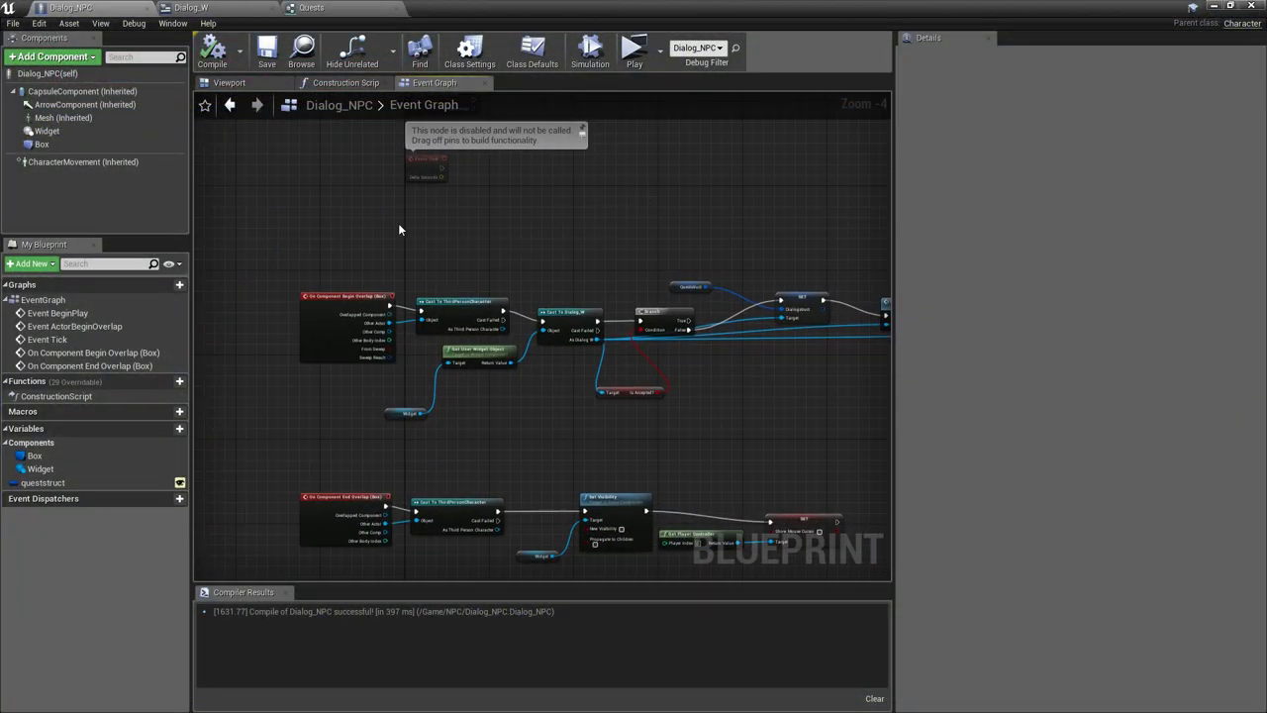
Shift the Begin Overlap nodes left, then open ThirdPersonCharacter from ThirdPersonBP/Blueprints
scroll(473, 238, "up", 3)
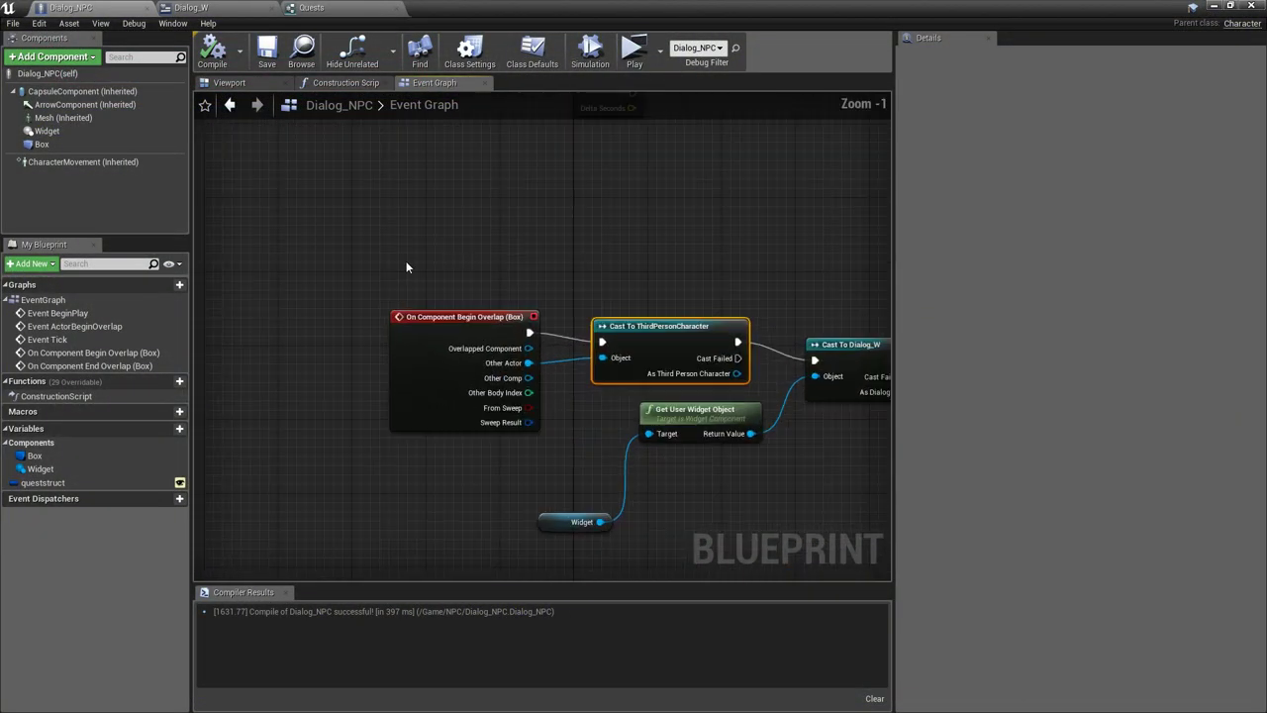
left_click_drag(416, 275, 616, 370)
left_click_drag(671, 330, 366, 348)
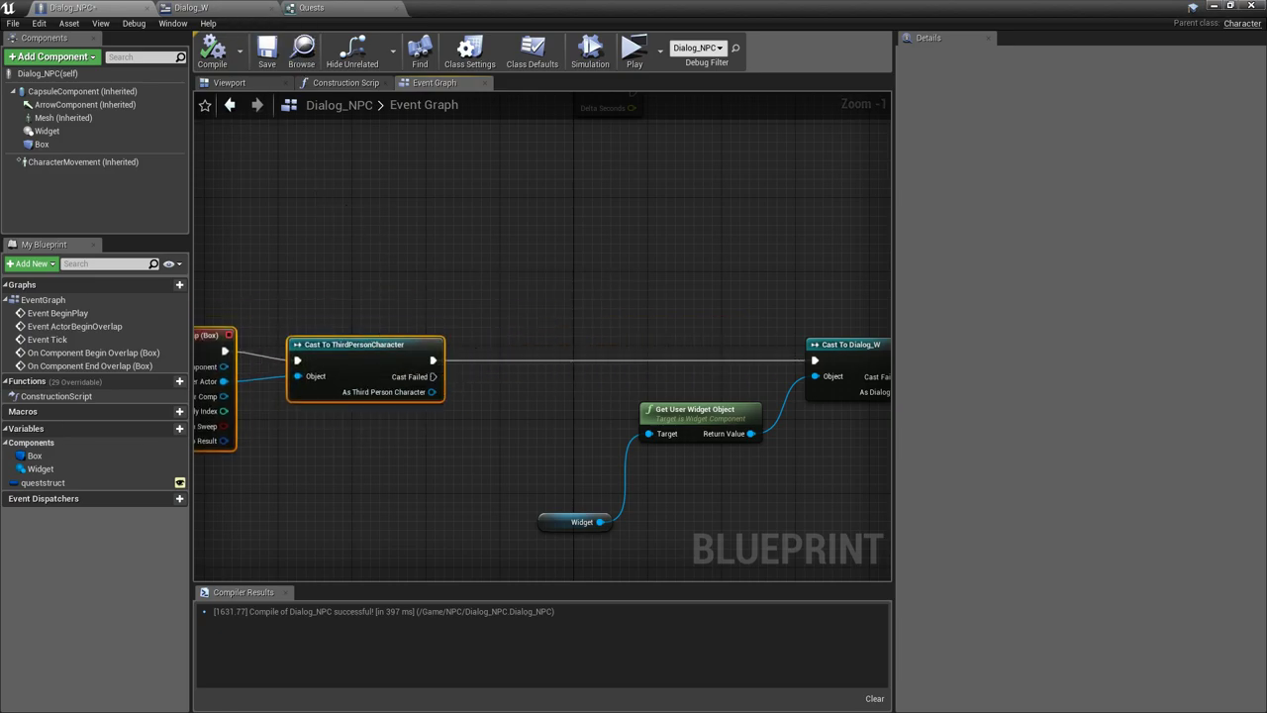
key("ctrl+b")
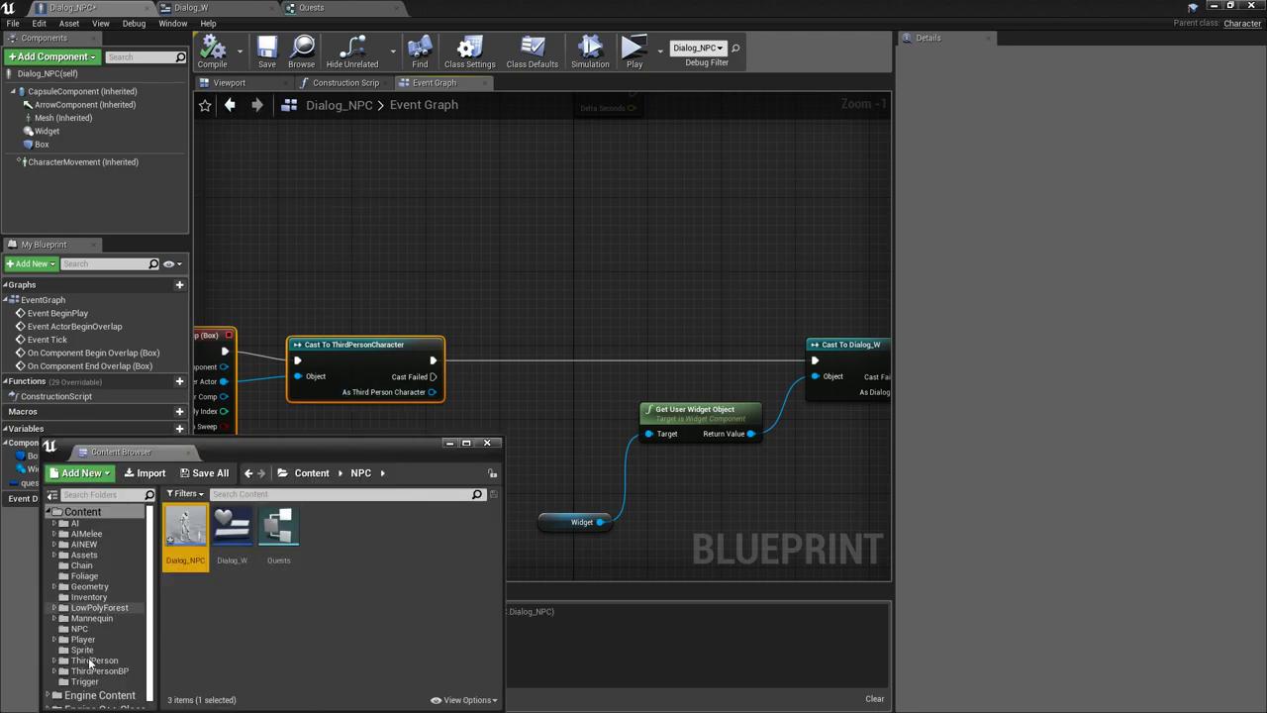
left_click(91, 672)
double_click(189, 535)
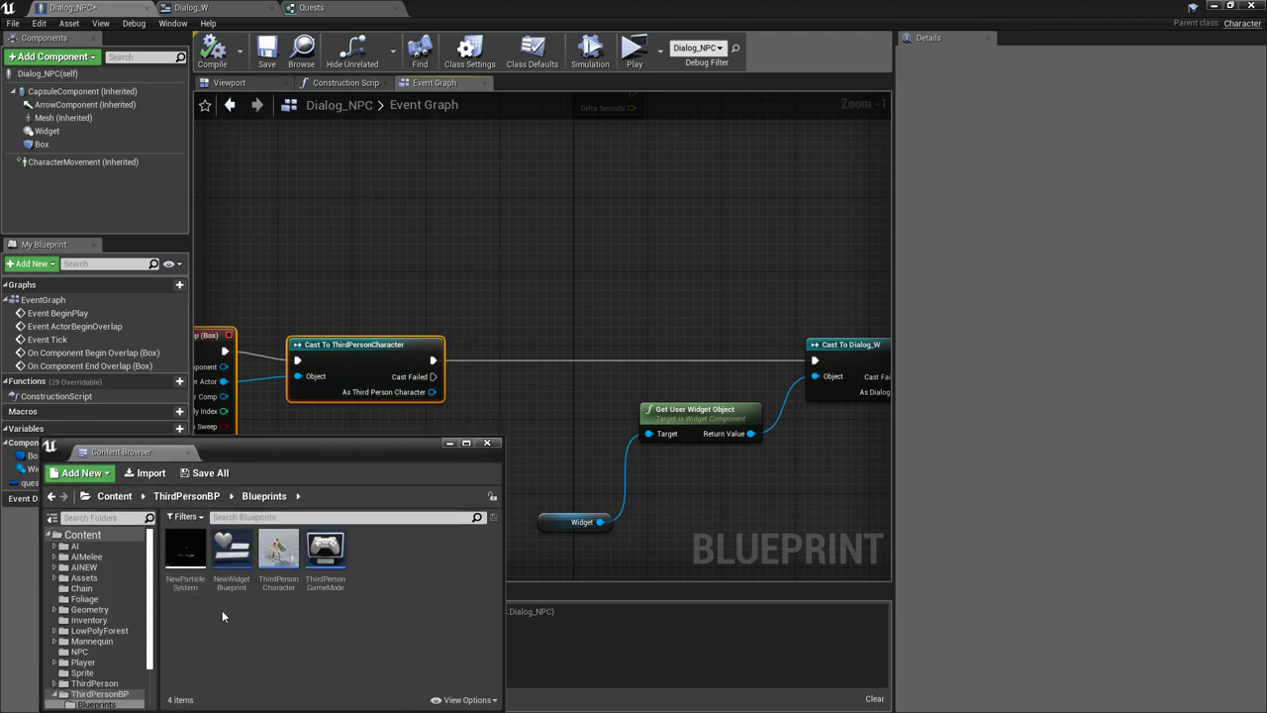
double_click(276, 561)
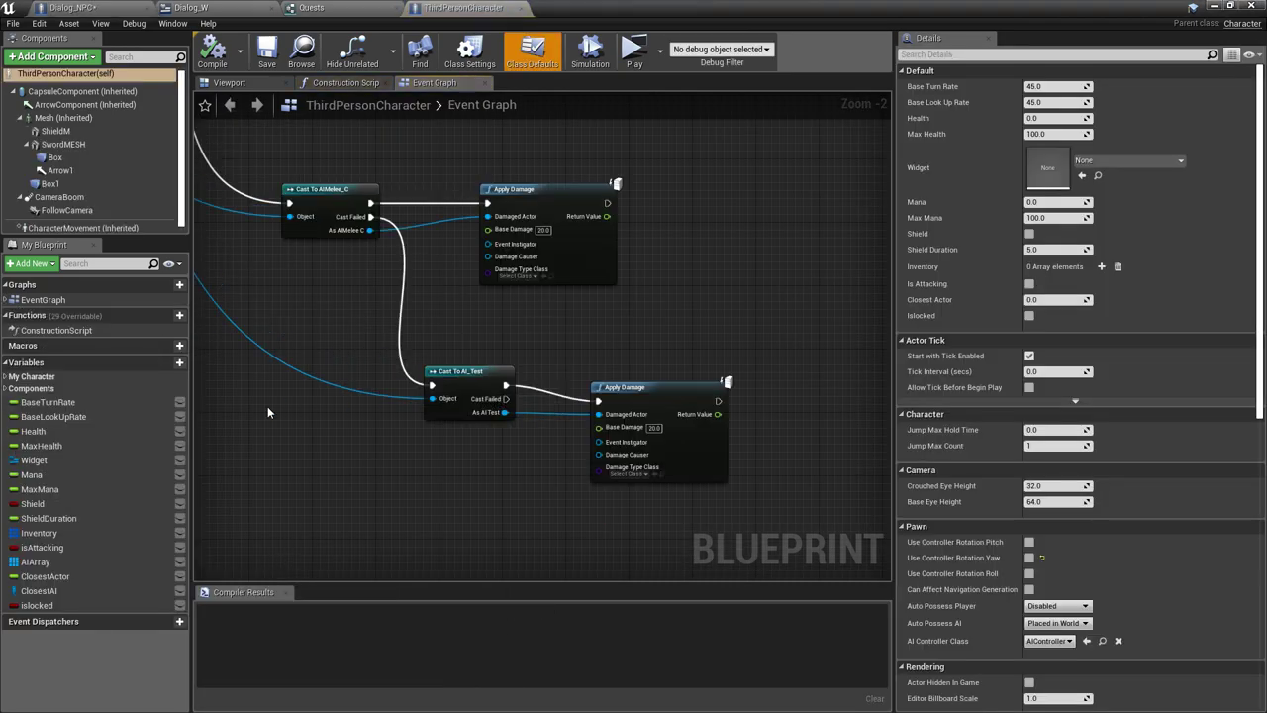
Add Branches before the turn and look-up inputs, using a new isDialog? boolean as their condition
scroll(447, 371, "down", 5)
scroll(446, 371, "down", 4)
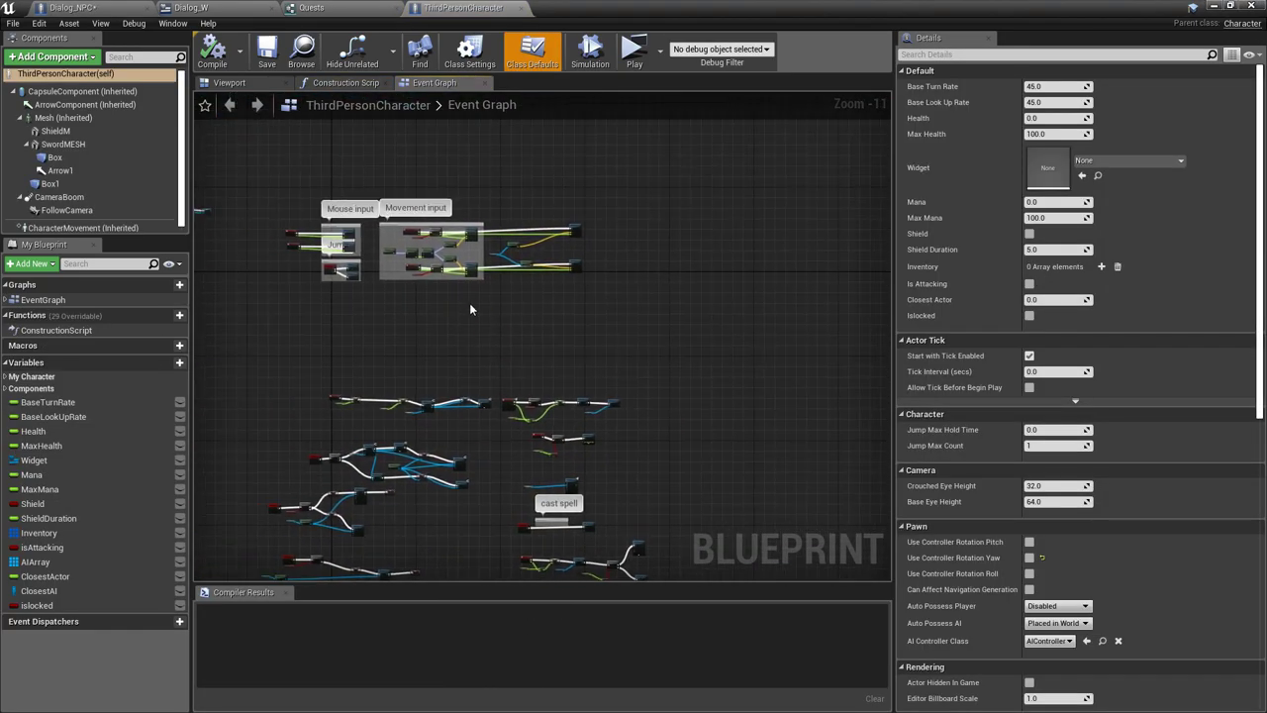
right_click_drag(376, 294, 505, 425)
scroll(505, 425, "up", 4)
scroll(481, 423, "up", 3)
scroll(416, 421, "up", 3)
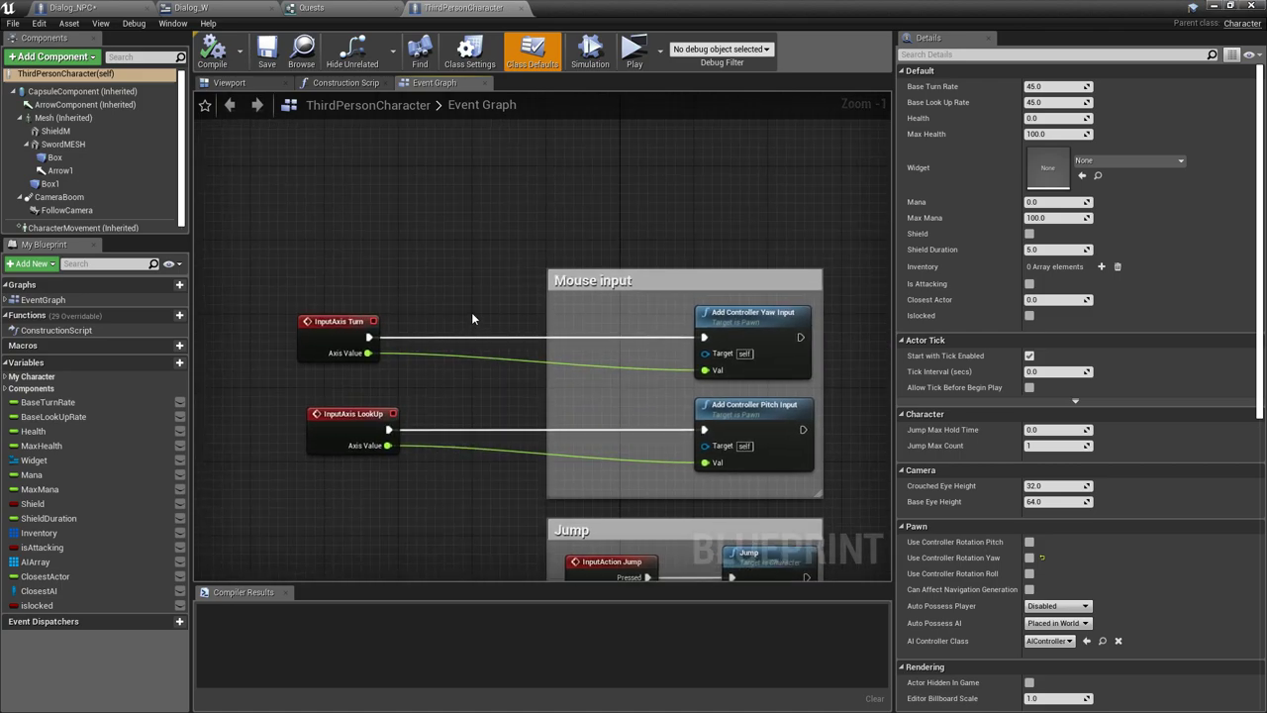
left_click(472, 317)
left_click(476, 401)
type("isDialog?")
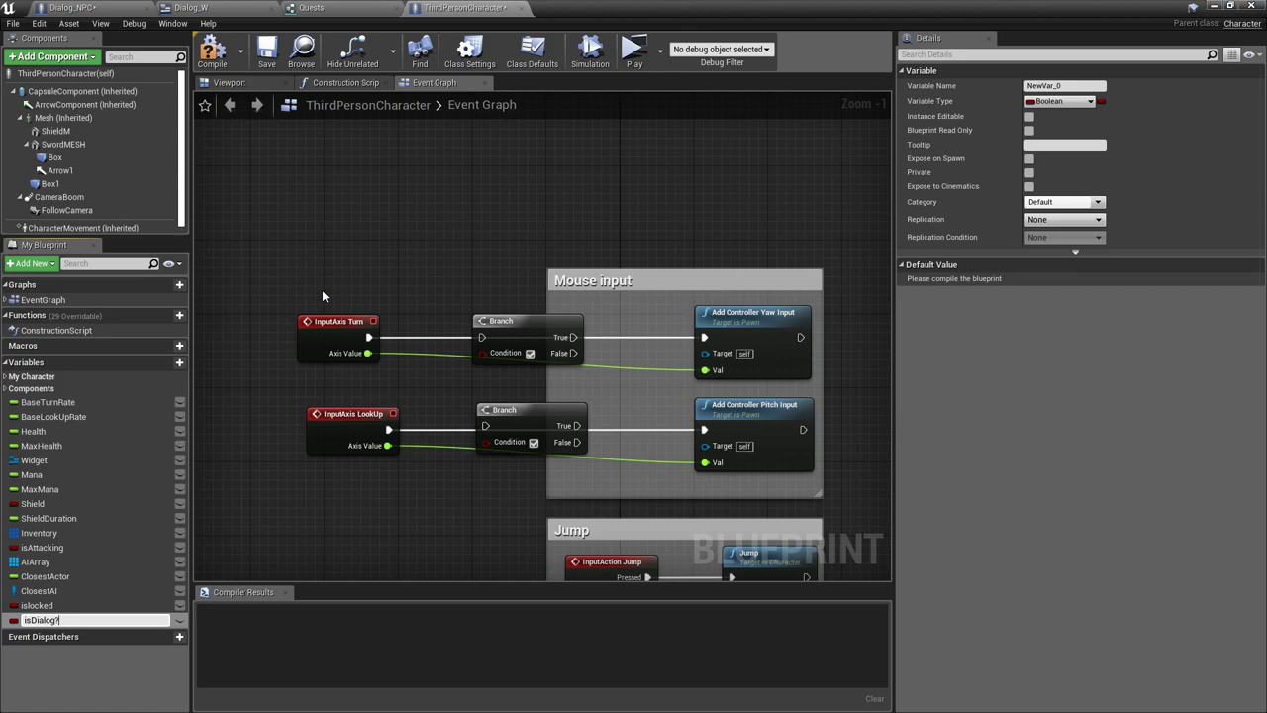
key("Return")
mouse_move(59, 620)
left_mouse_down()
mouse_move(130, 616)
mouse_move(481, 354)
mouse_move(376, 384)
left_mouse_up()
mouse_move(71, 615)
left_mouse_down()
mouse_move(483, 454)
mouse_move(406, 458)
mouse_move(485, 425)
left_mouse_up()
Route InputAxis Turn through its Branch, wire both False outputs to yaw and pitch input, and compile
left_click_drag(367, 337, 480, 337)
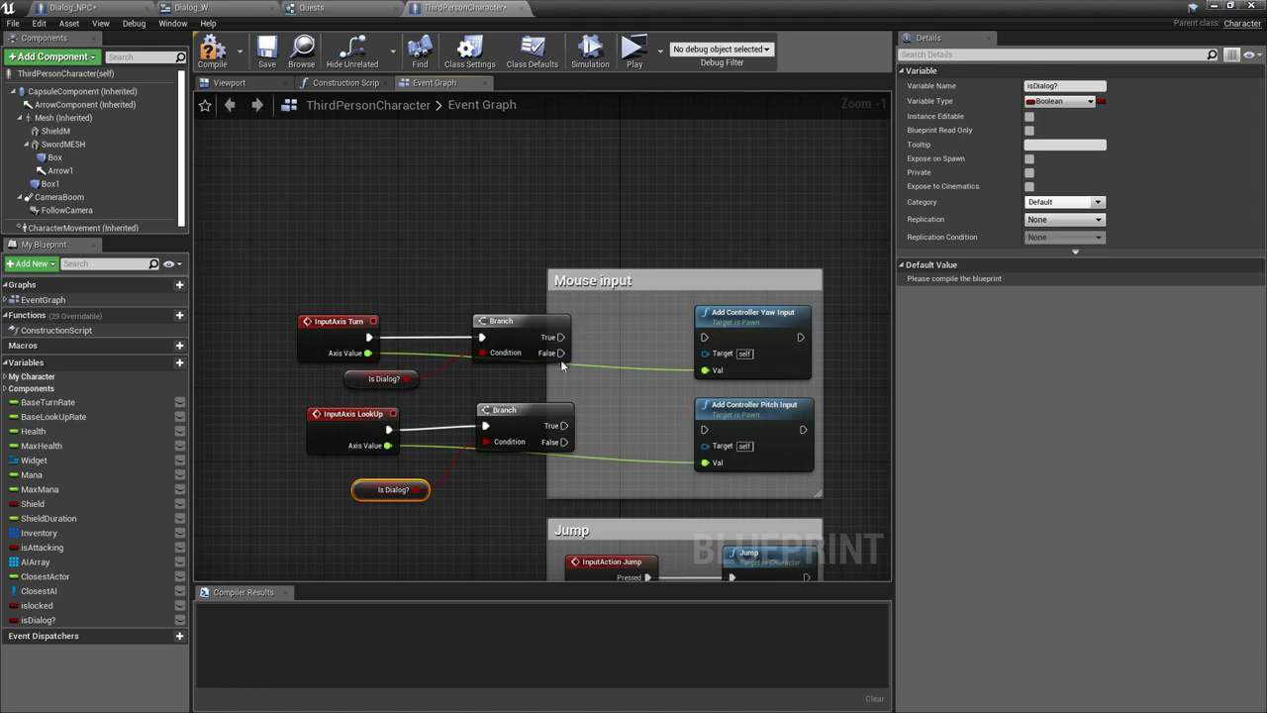
left_click_drag(561, 354, 709, 345)
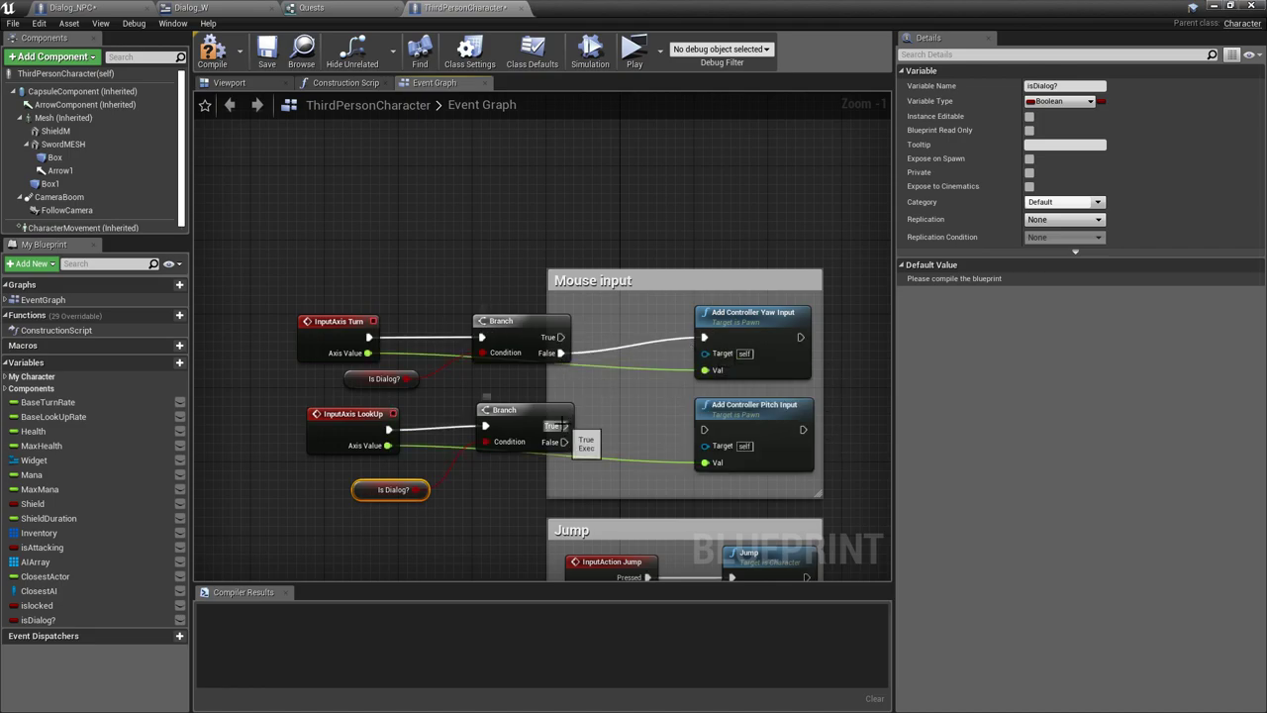
left_click_drag(562, 441, 705, 434)
left_click(220, 51)
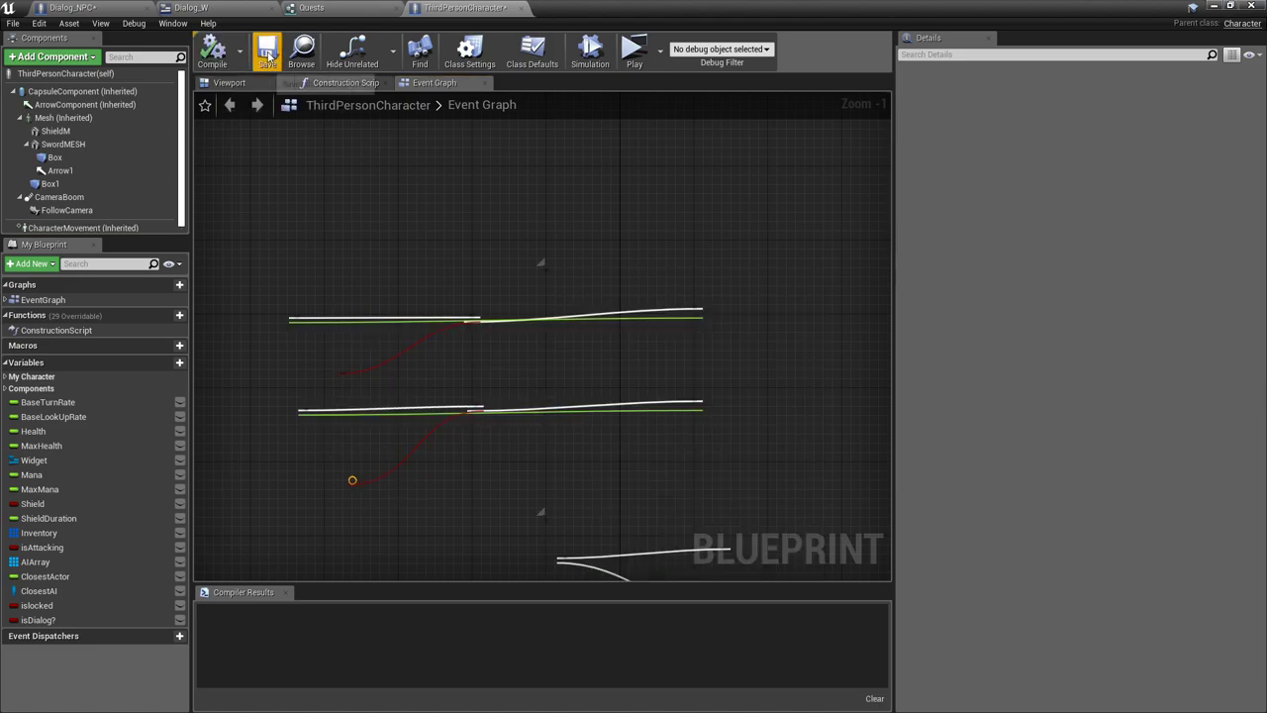
left_click(97, 7)
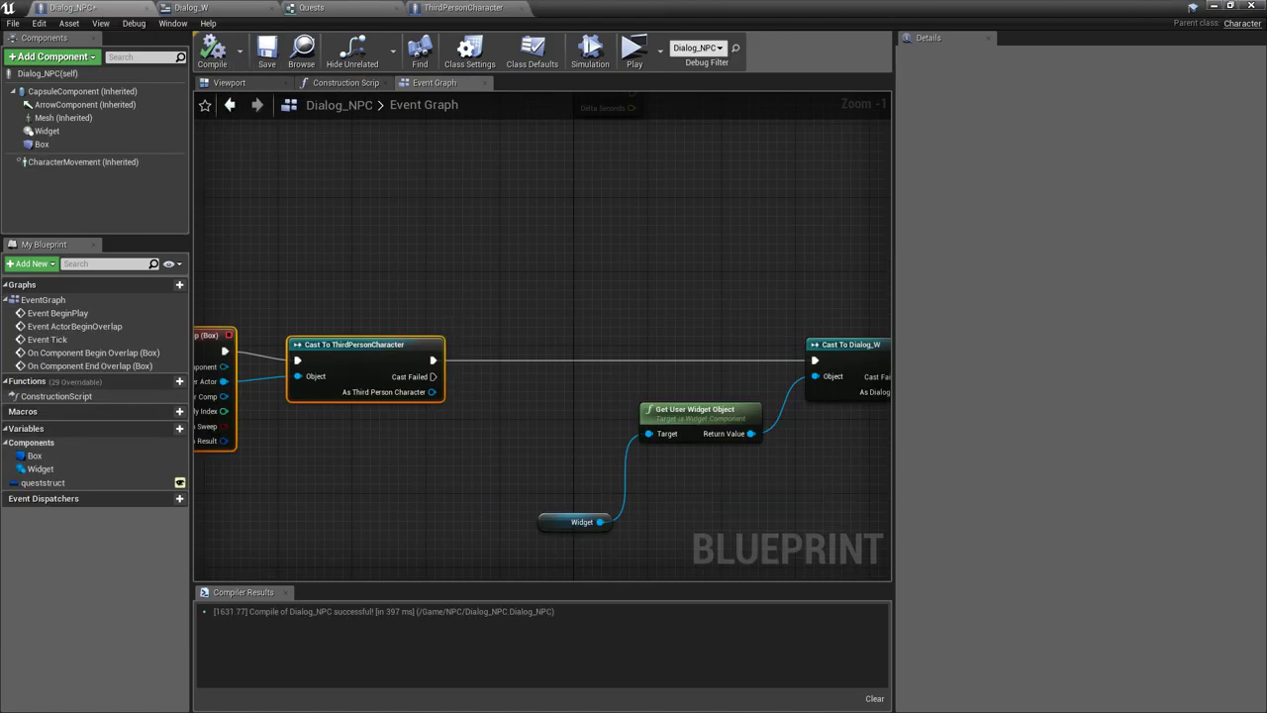
On begin overlap, set the character's Is Dialog? after the cast, before Cast To Dialog_W
right_click_drag(431, 392, 405, 428)
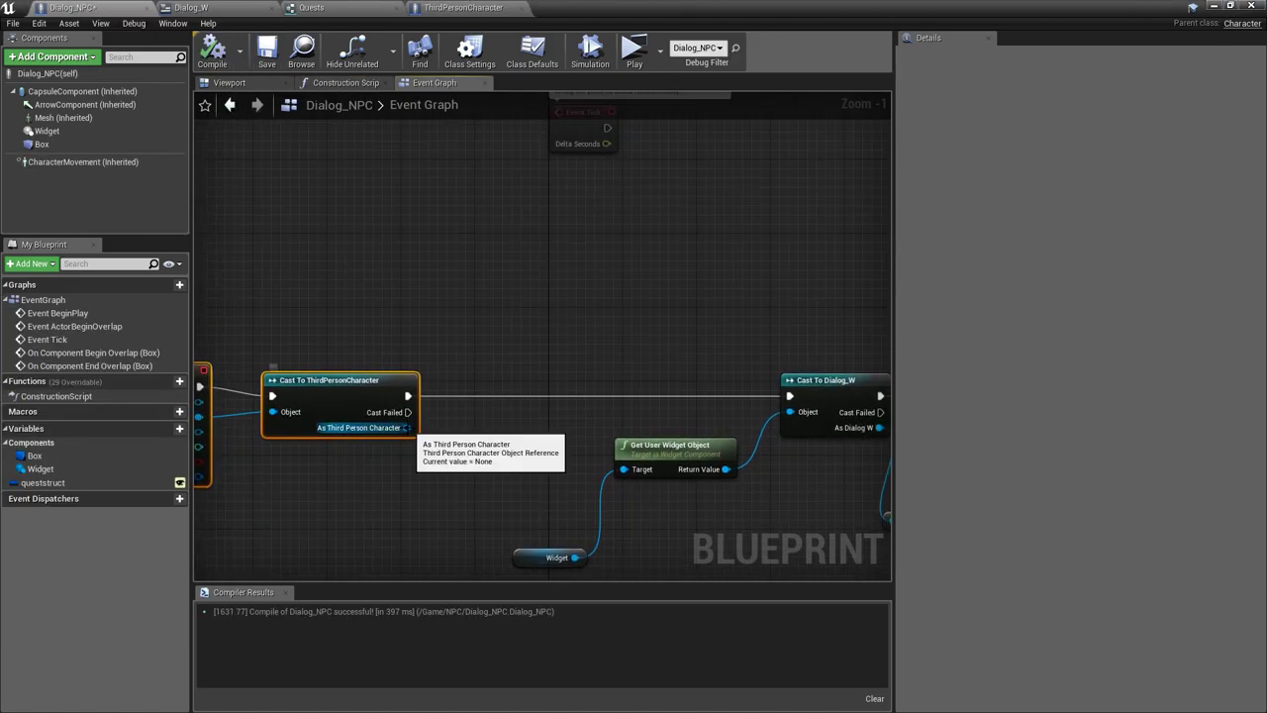
left_click_drag(406, 427, 468, 419)
type("set is di")
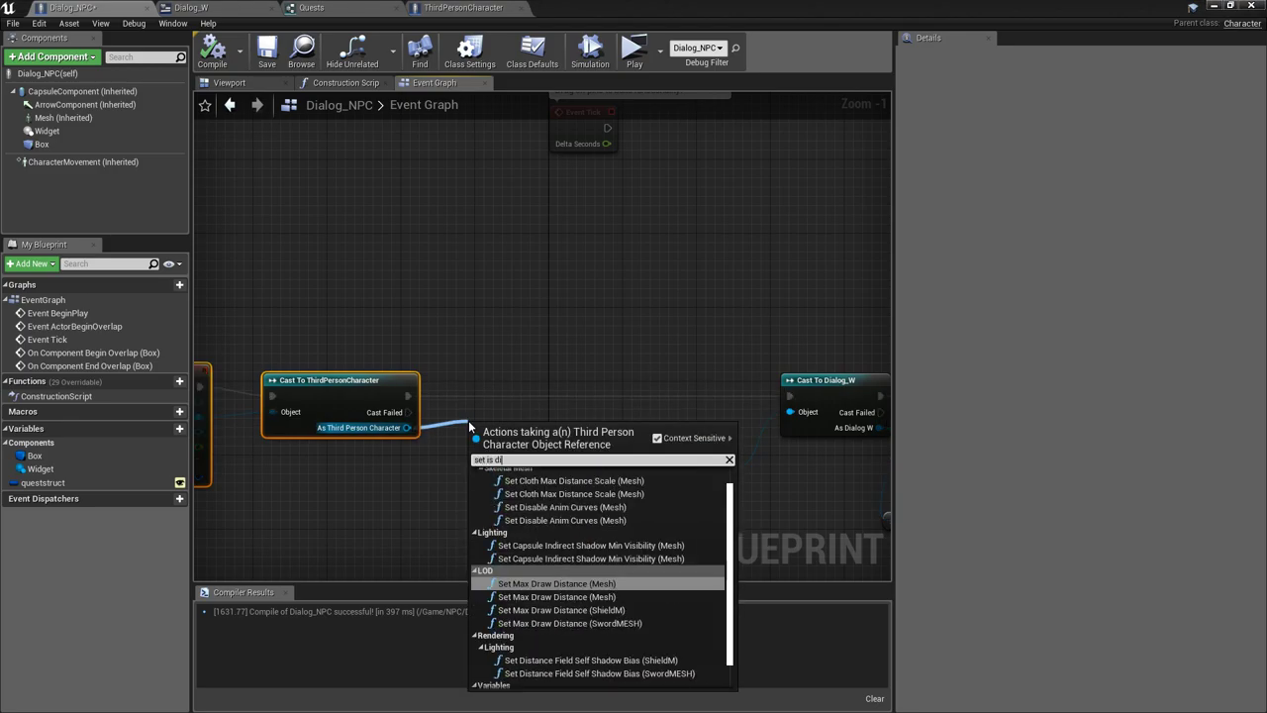
type("a")
key("Return")
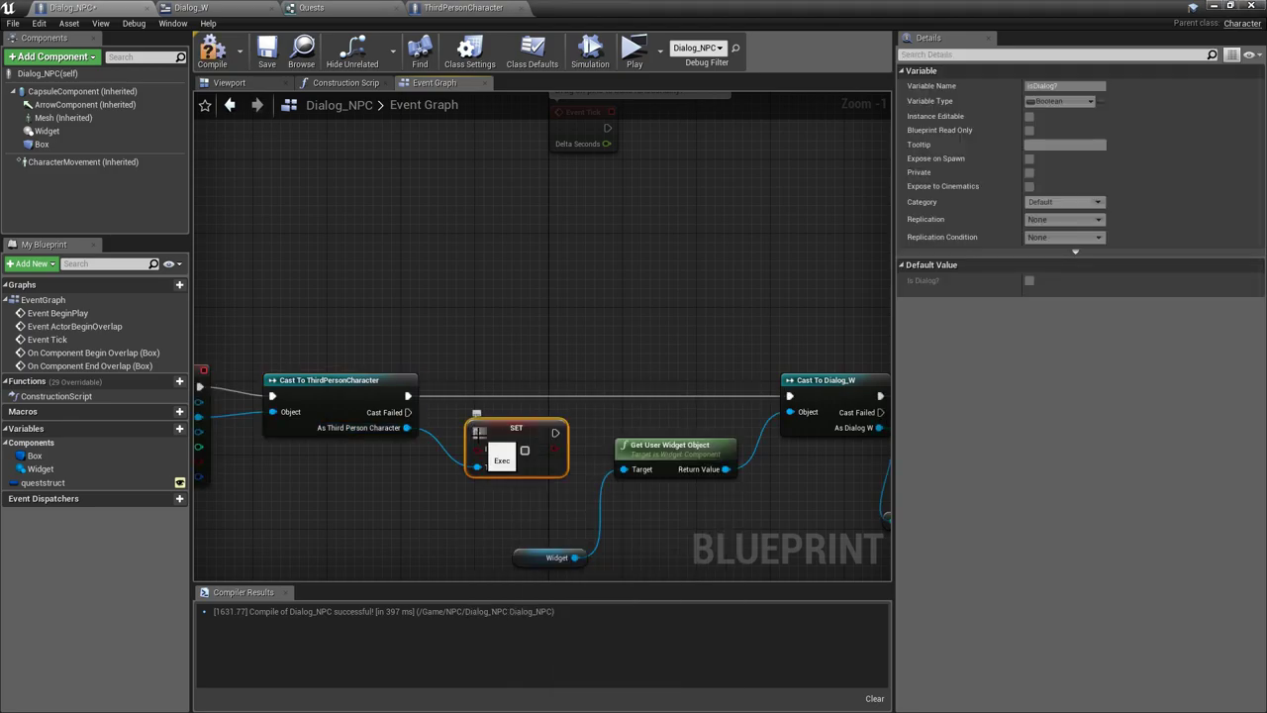
left_click_drag(478, 432, 408, 396)
mouse_move(544, 437)
left_mouse_down()
mouse_move(554, 400)
mouse_move(647, 394)
left_mouse_up()
left_click_drag(792, 399, 792, 399)
On end overlap, set the character's Is Dialog? to false after the cast, before Set Visibility
right_click_drag(198, 182, 585, 162)
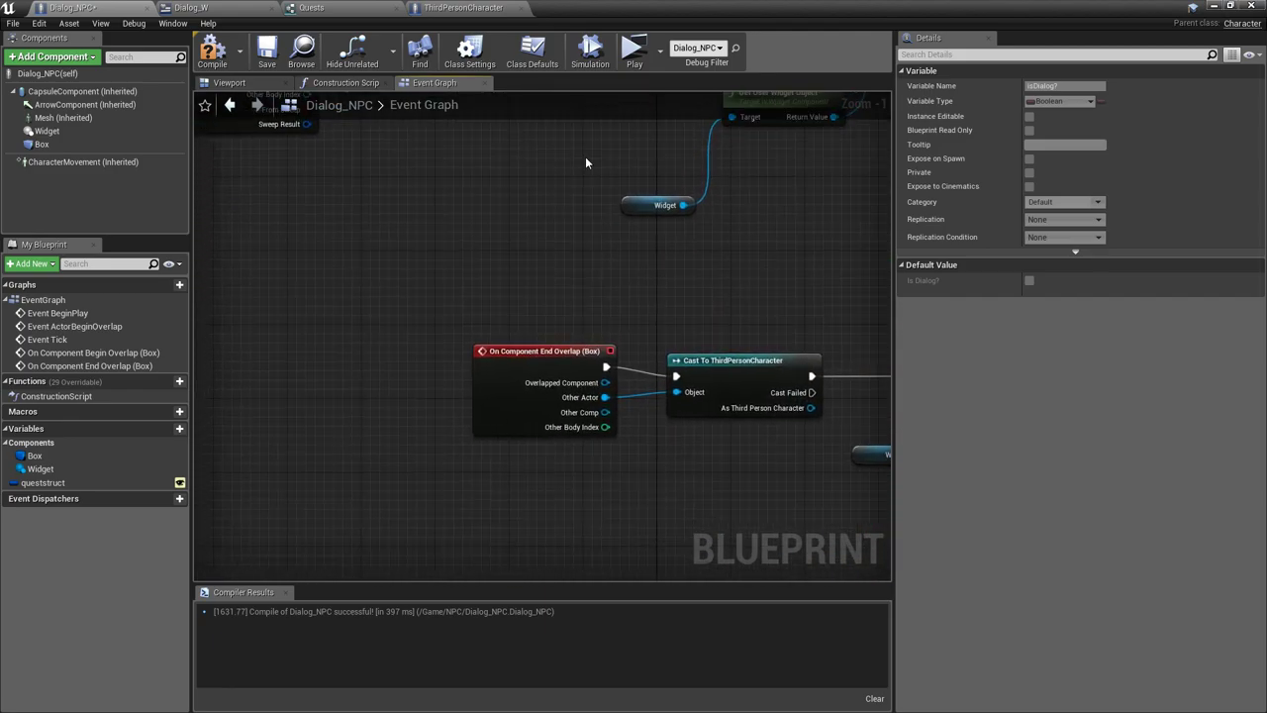
left_click_drag(507, 353, 341, 353)
left_click_drag(742, 389, 548, 389)
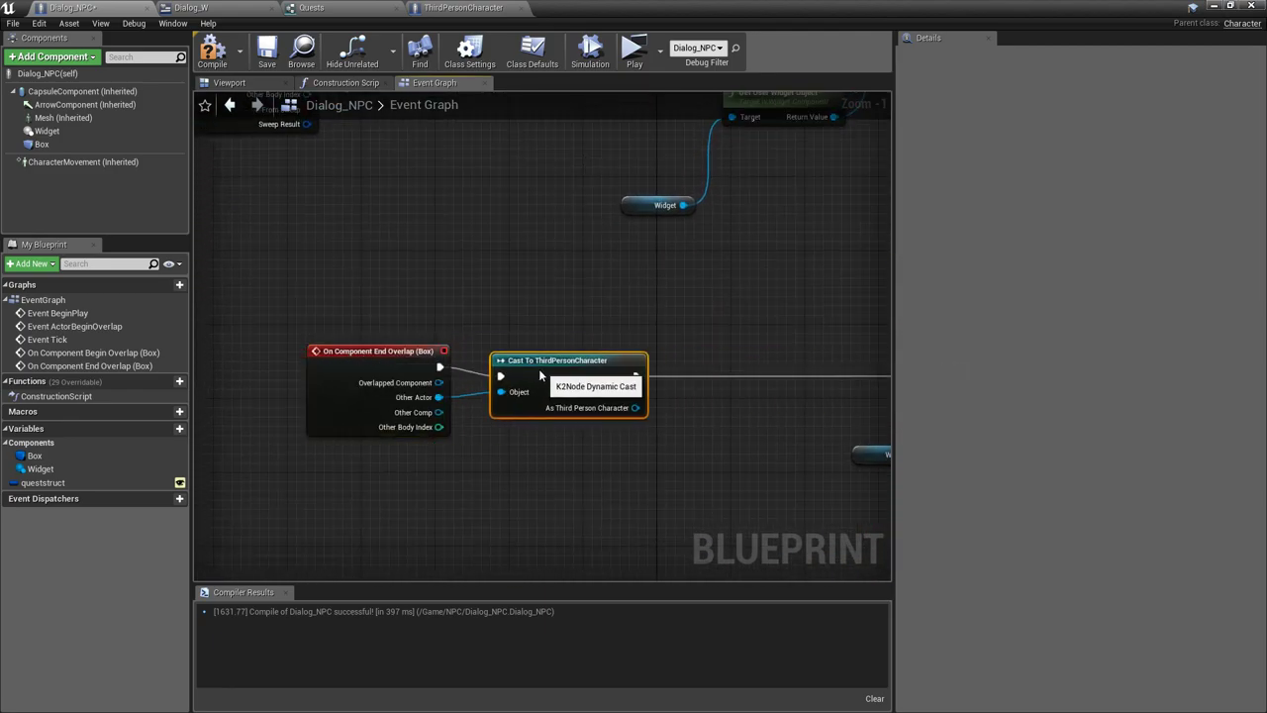
right_click_drag(614, 445, 465, 442)
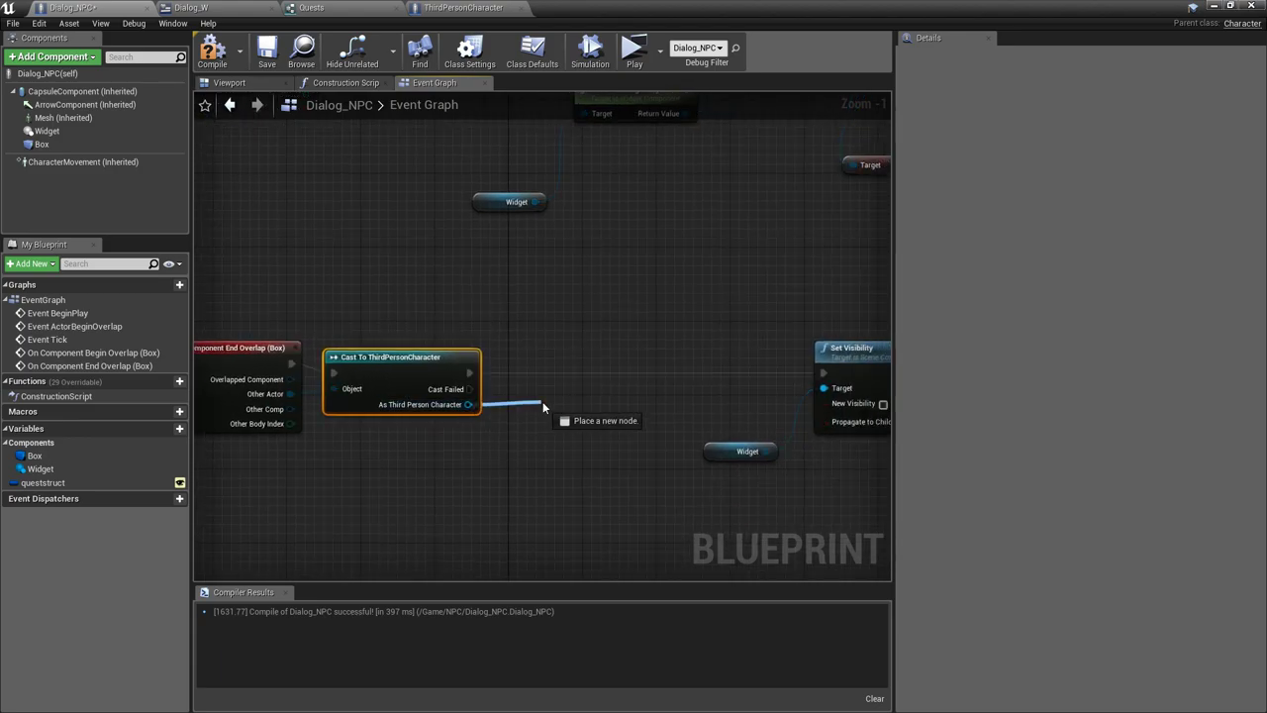
left_click_drag(470, 406, 545, 401)
type("set is dial")
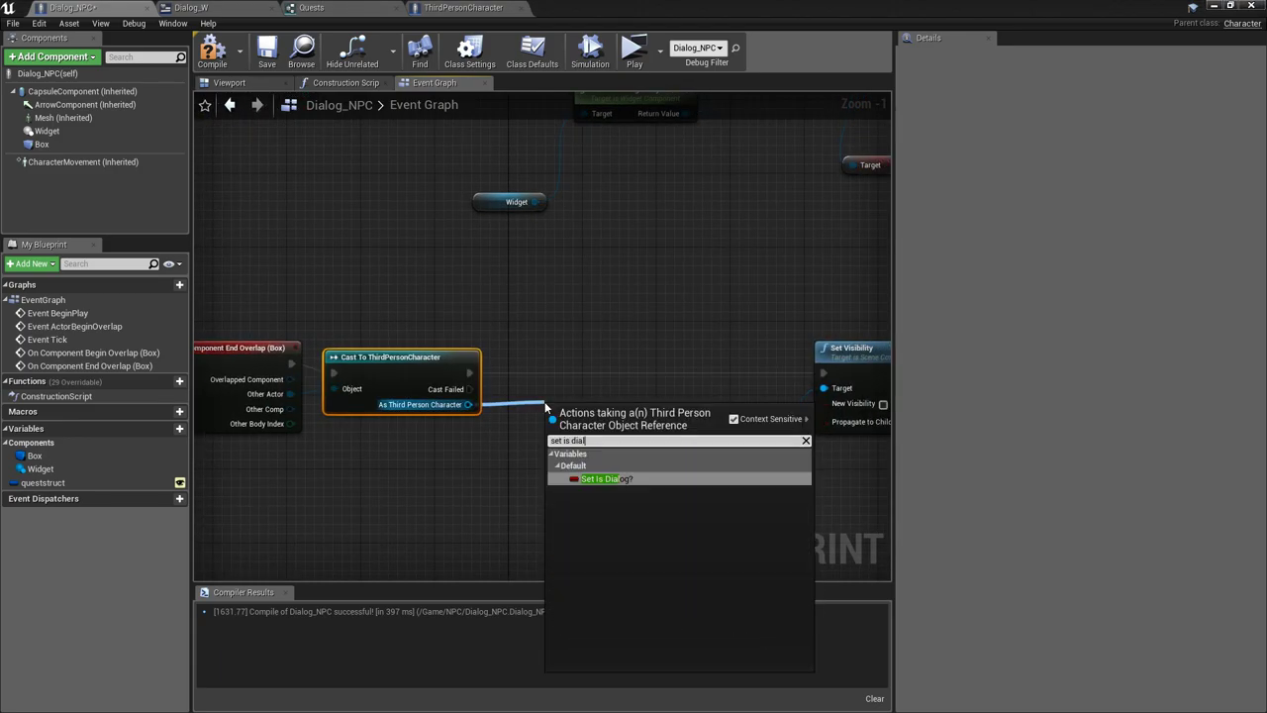
key("Return")
left_click_drag(557, 418, 469, 373)
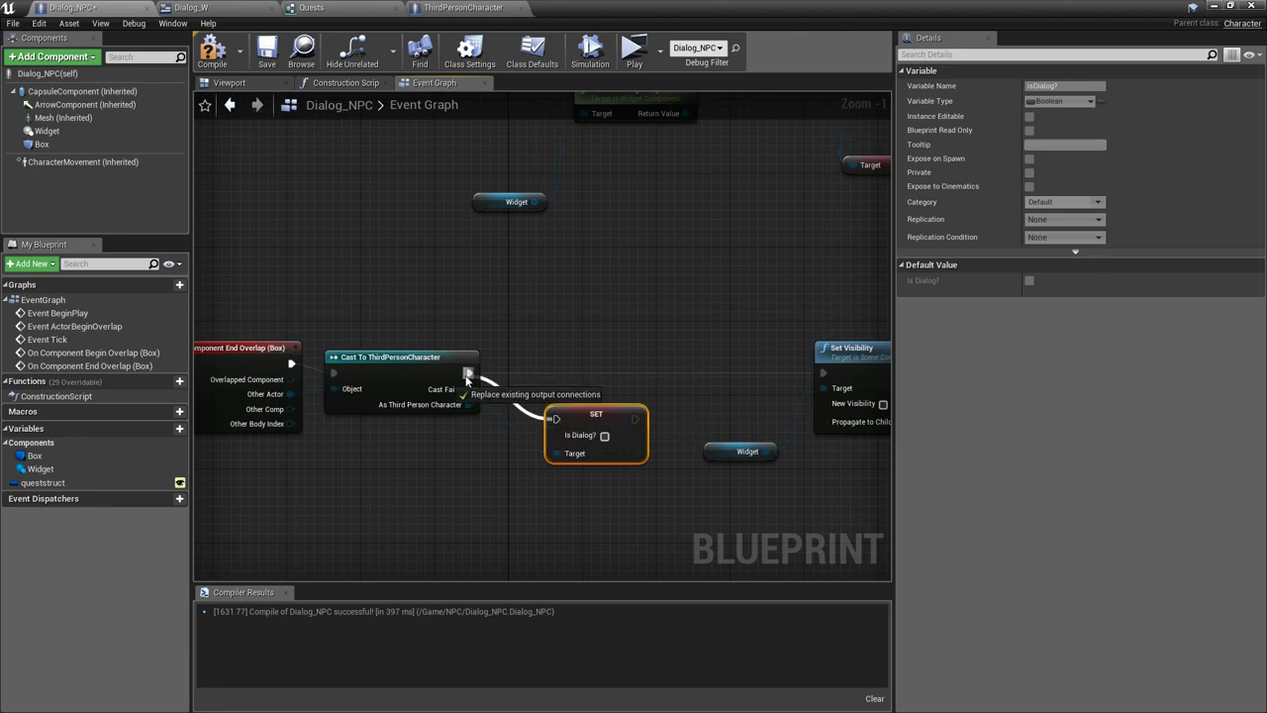
left_click_drag(632, 419, 822, 373)
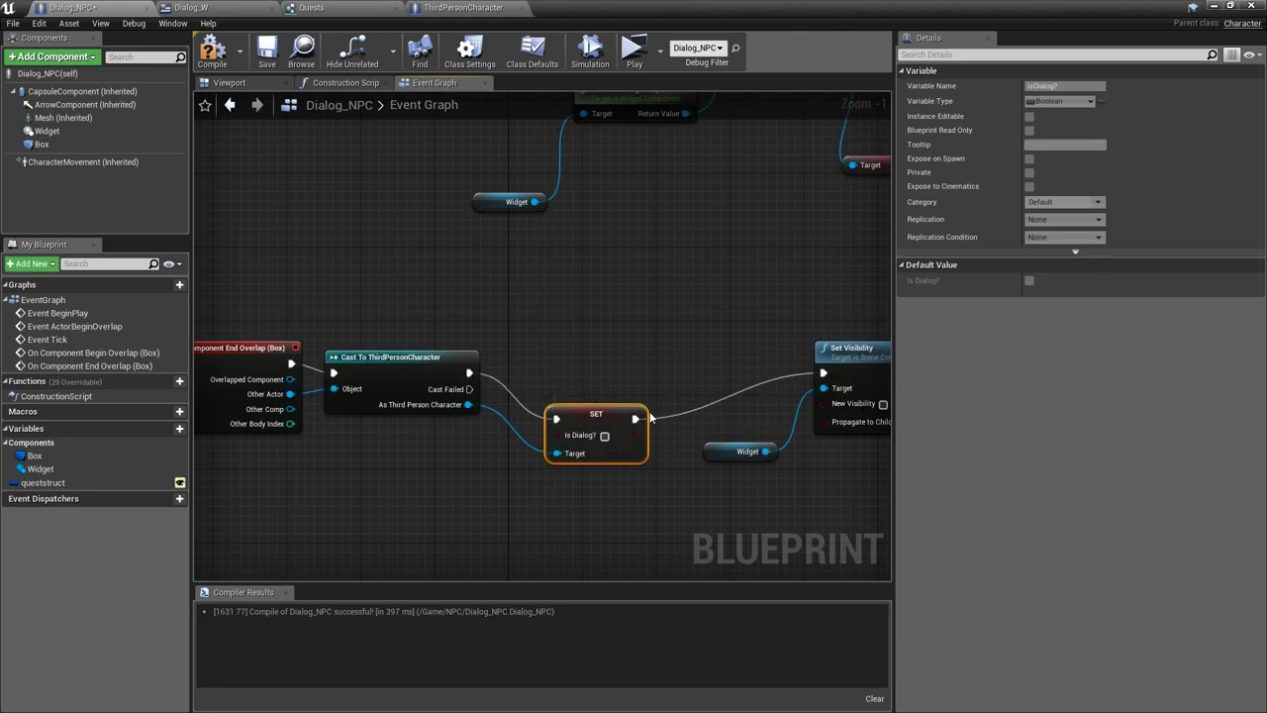
left_click_drag(580, 410, 580, 401)
left_click(396, 299)
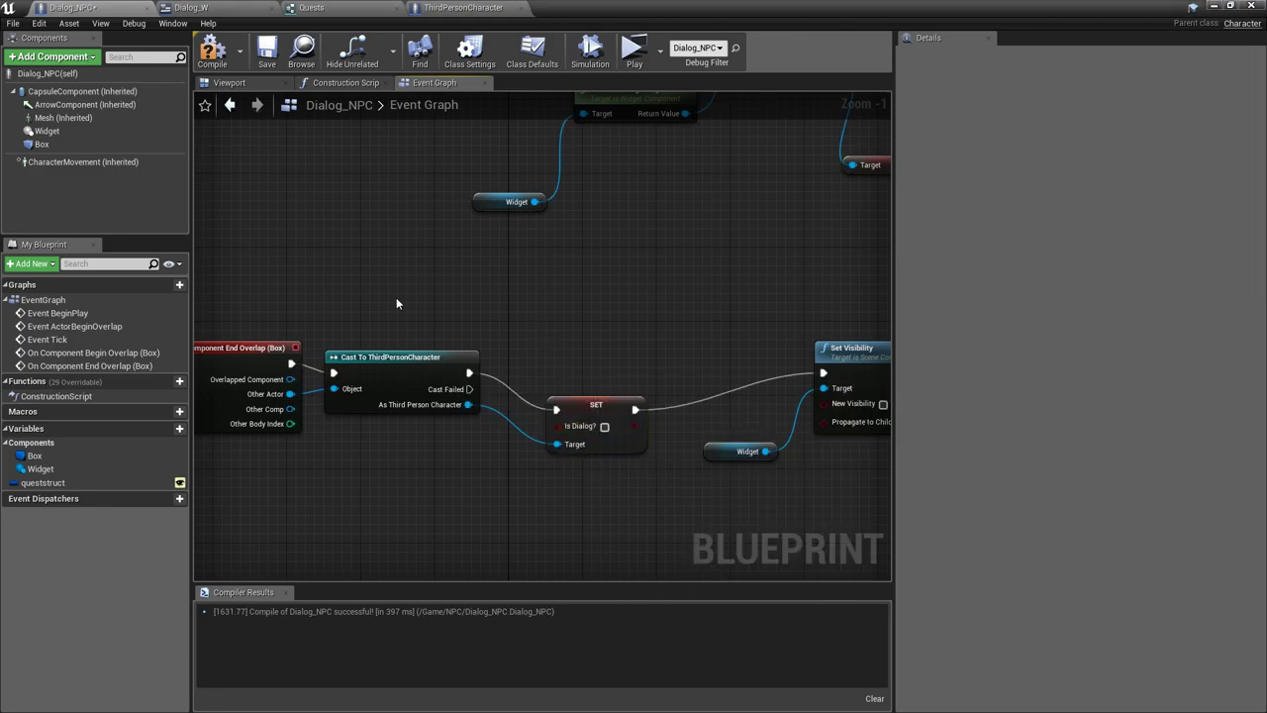
Compile the NPC blueprint and launch the game preview fullscreen
left_click(212, 49)
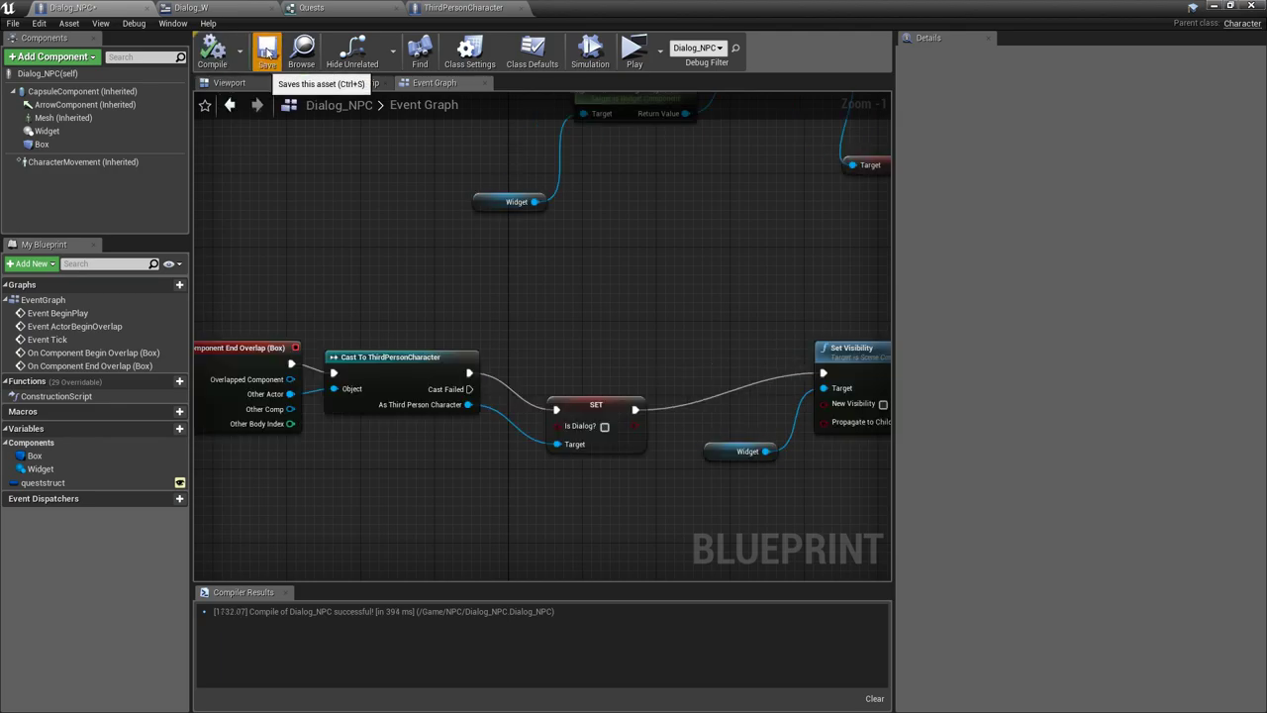
left_click(640, 62)
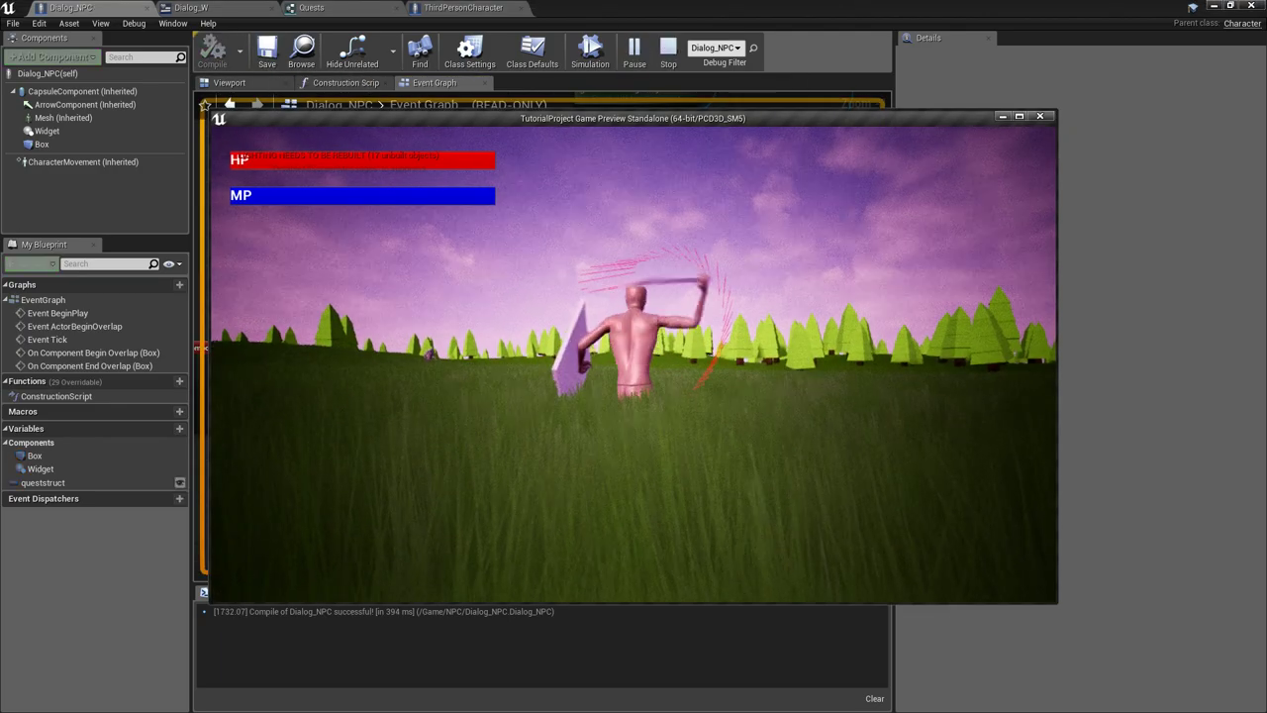
key("alt+Return")
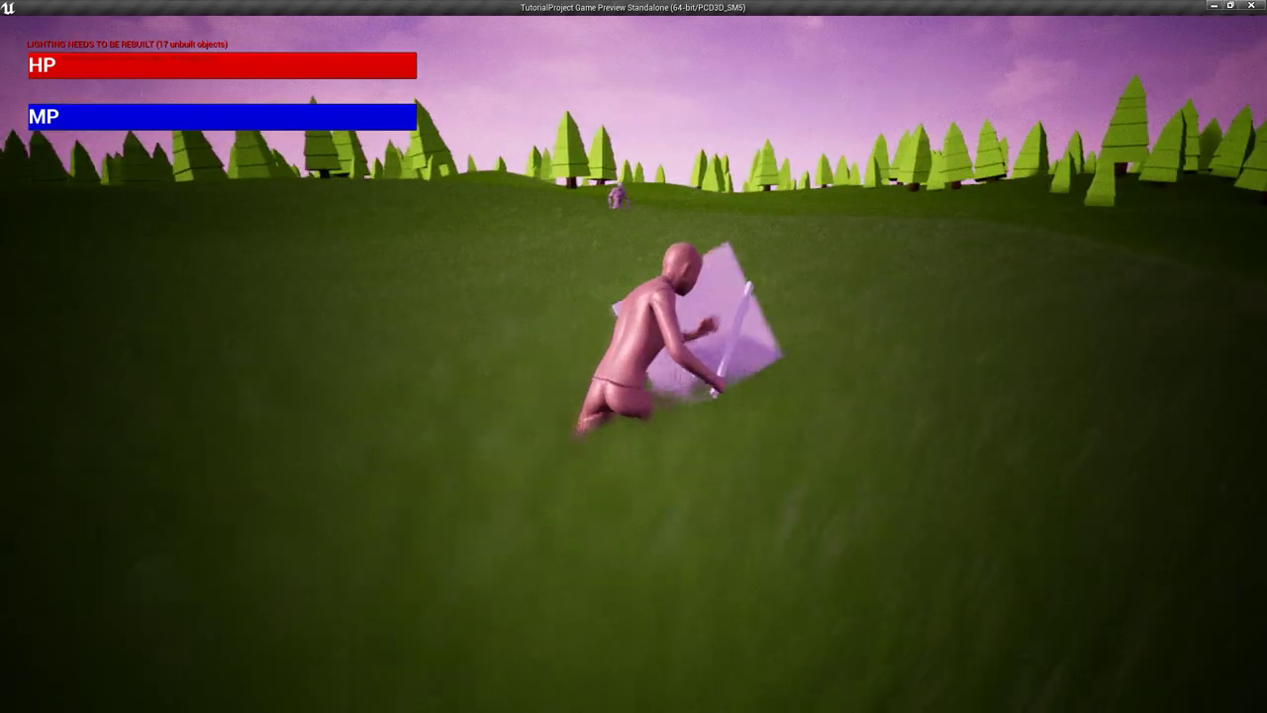
Walk up to the NPC repeatedly, dismiss and cancel the Kill the Maynards dialog, then stop the game
key("w")
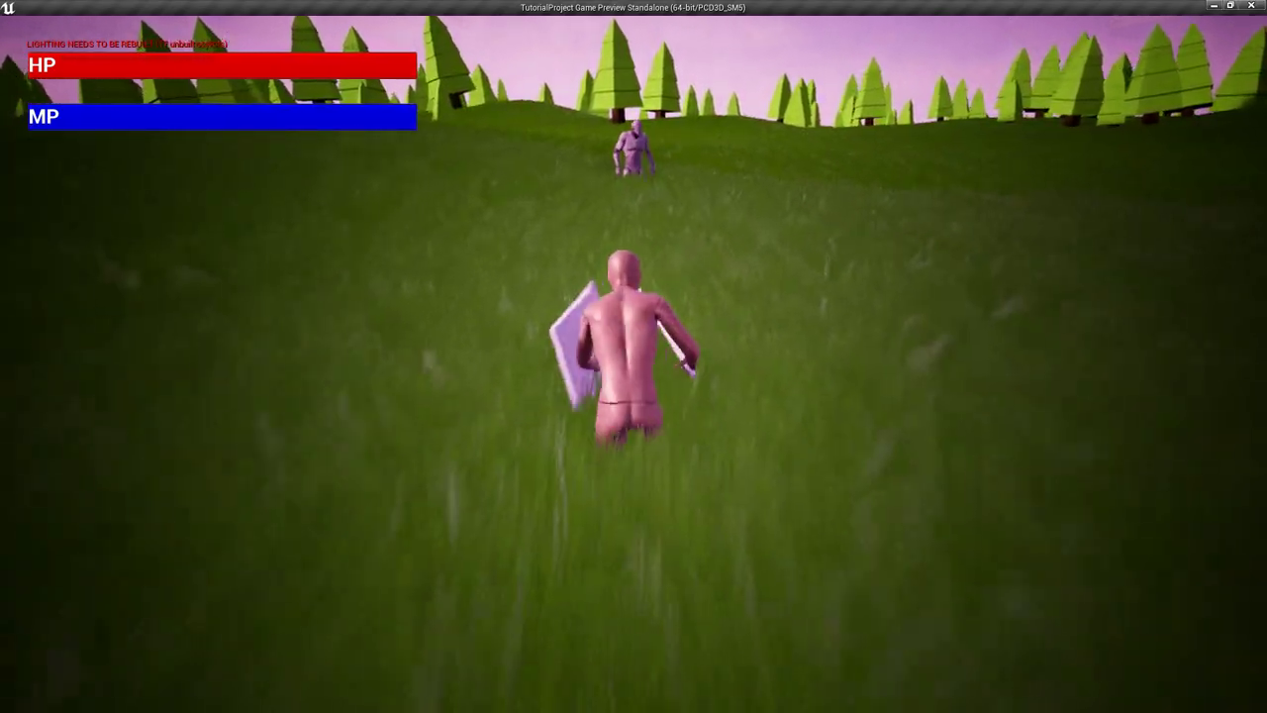
key("w")
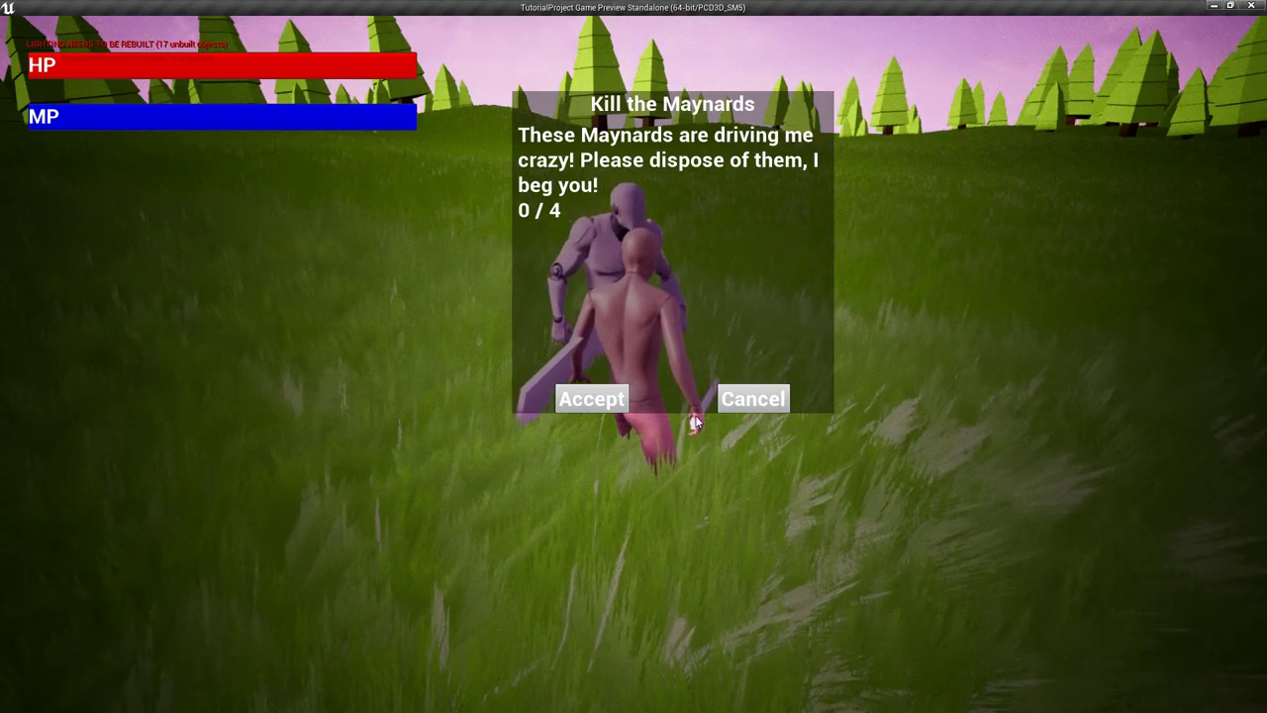
left_click(591, 398)
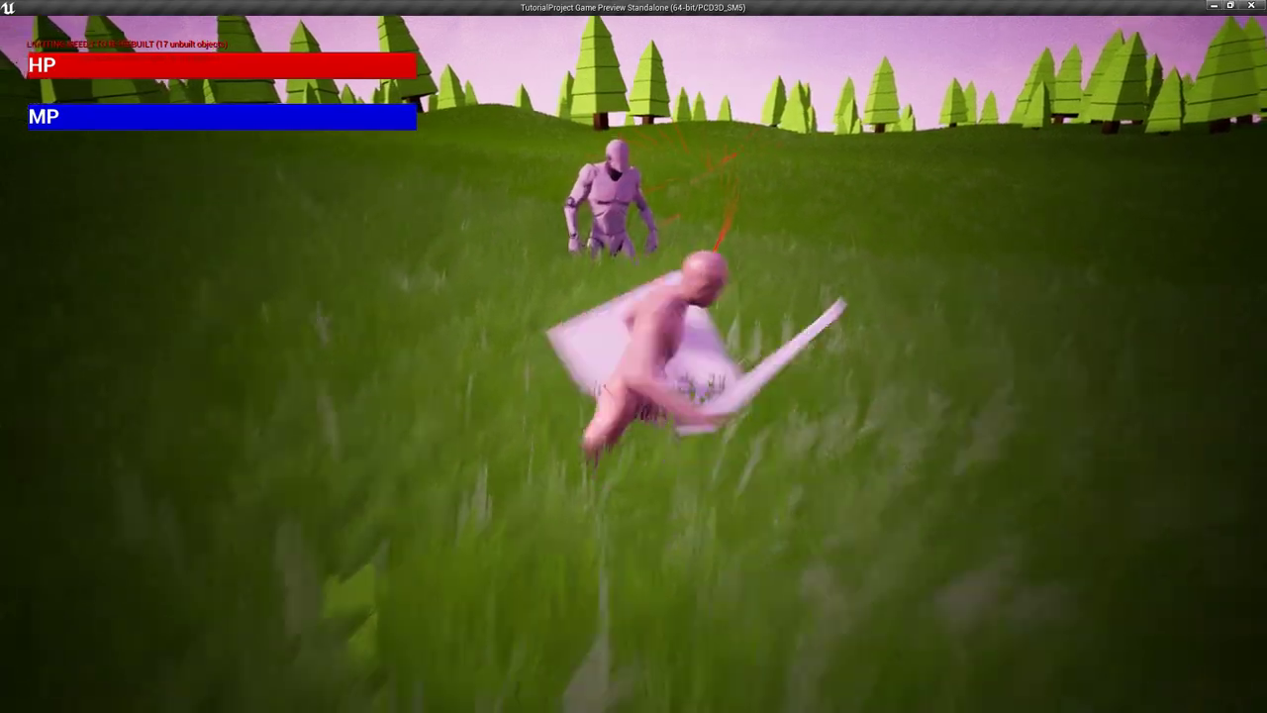
key("w")
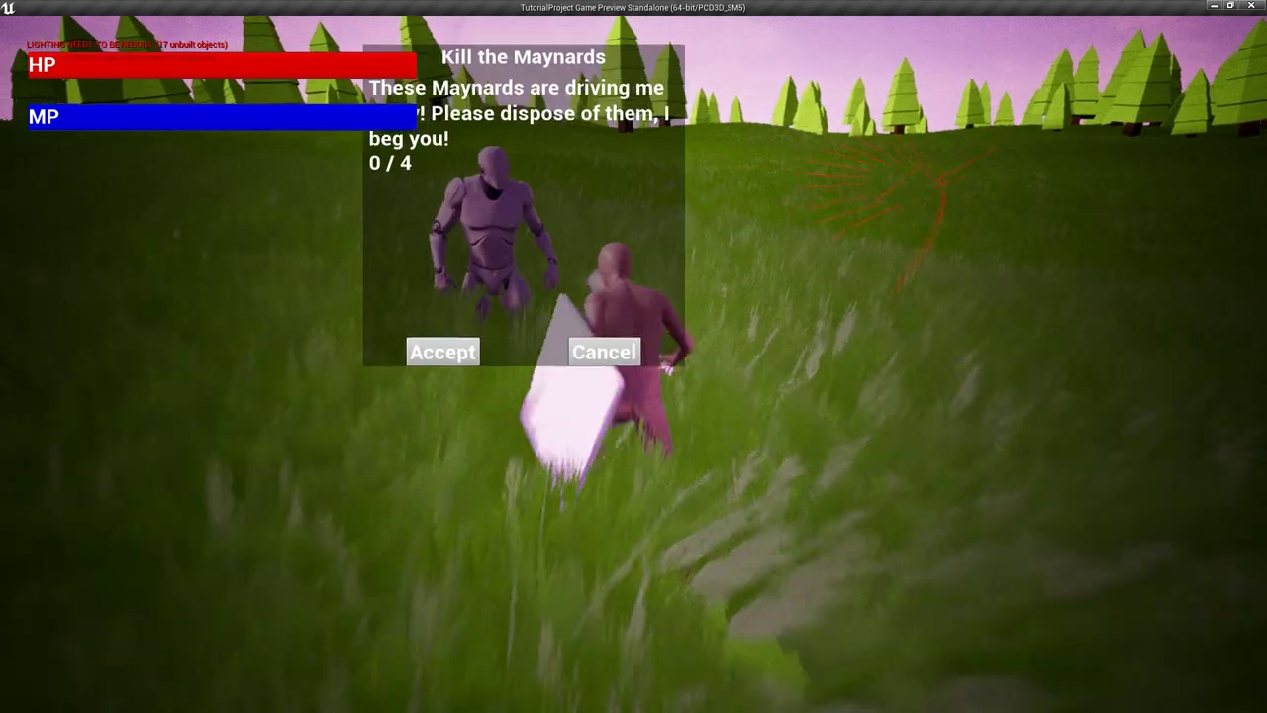
left_click(599, 357)
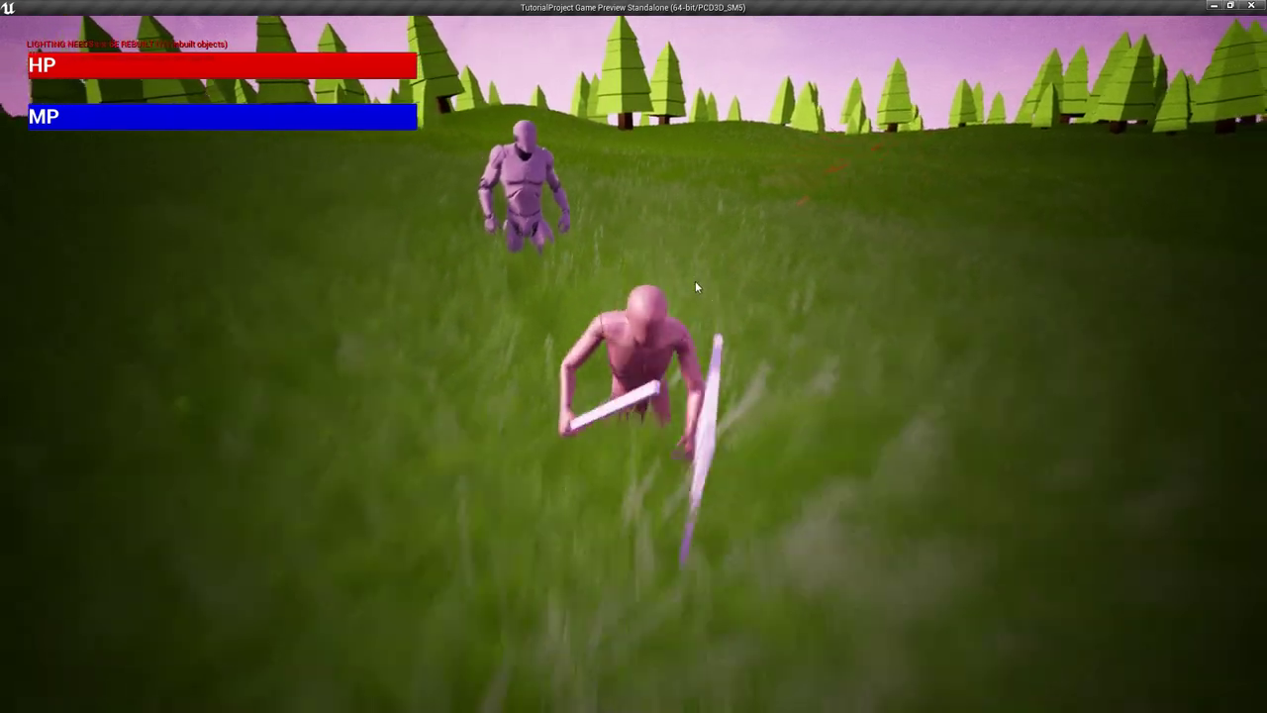
key("w")
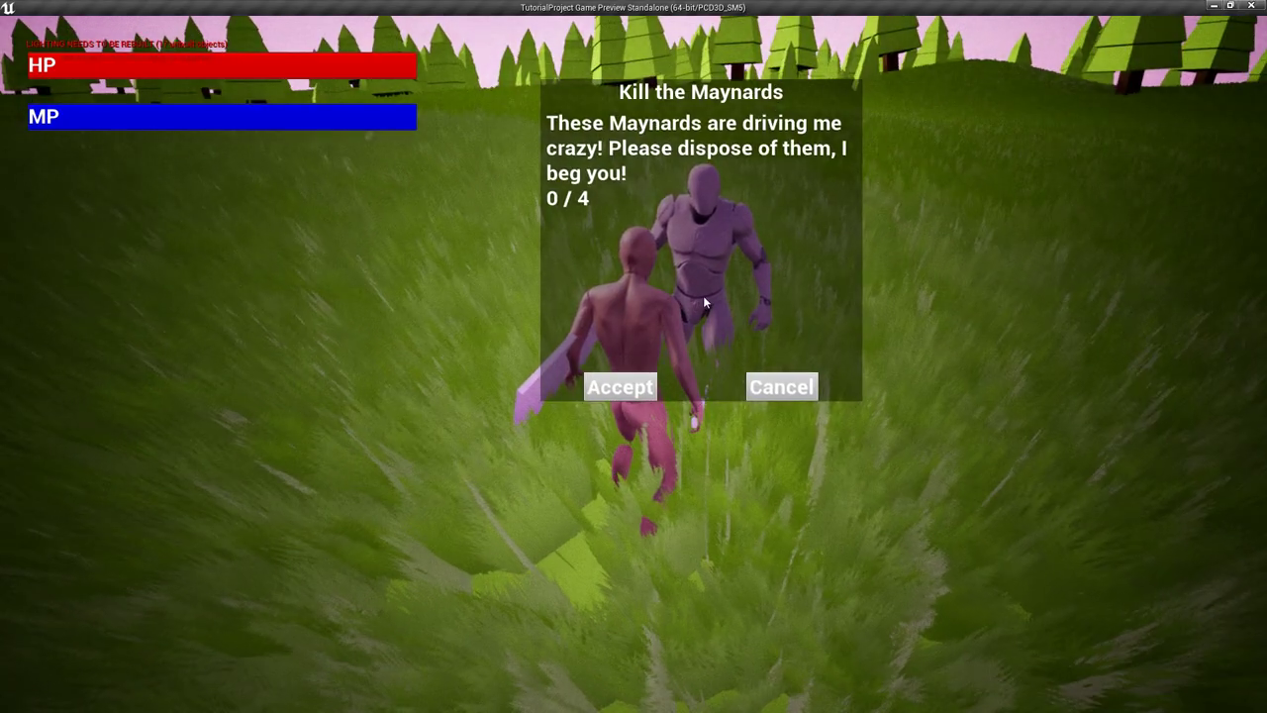
left_click(703, 295)
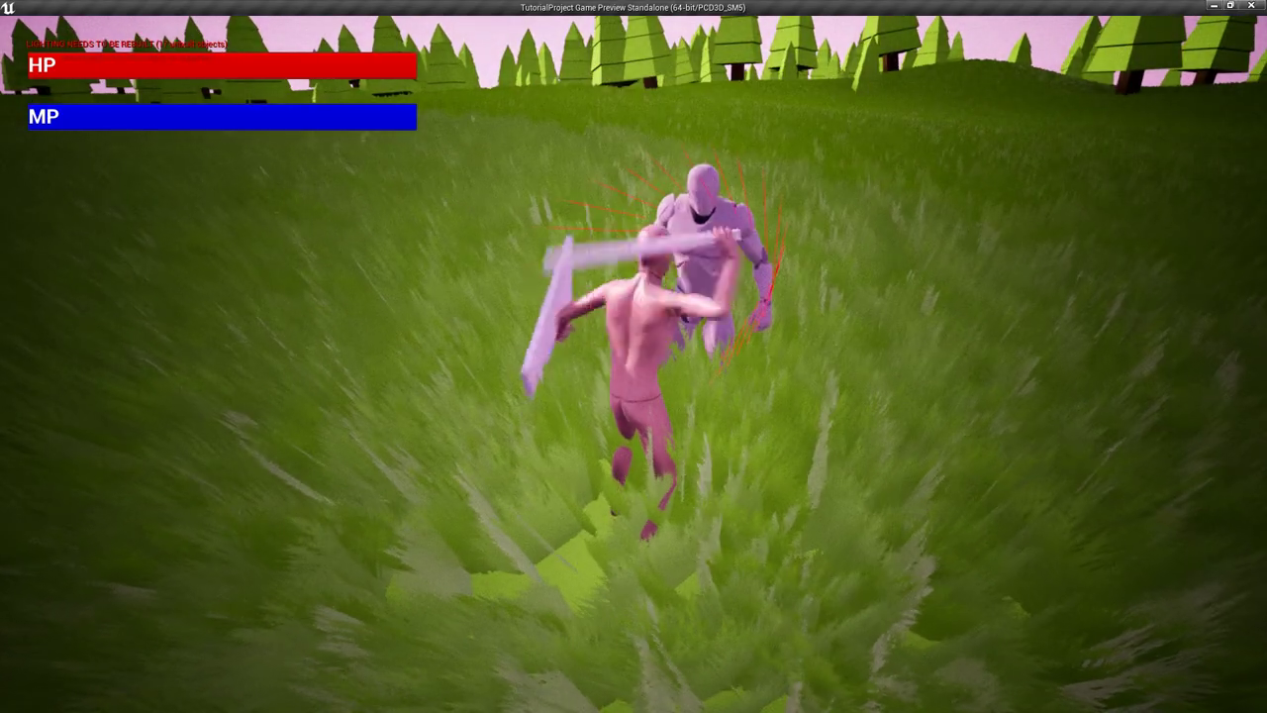
left_click(628, 386)
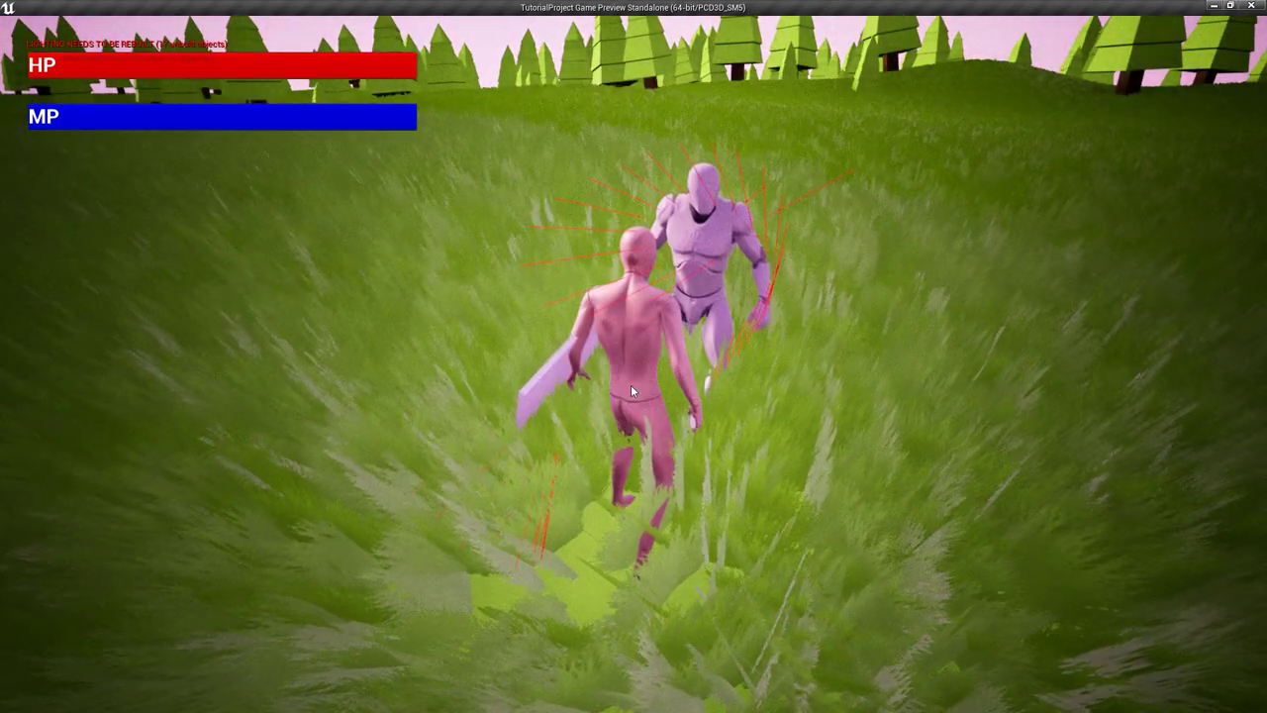
left_click(539, 286)
key("w")
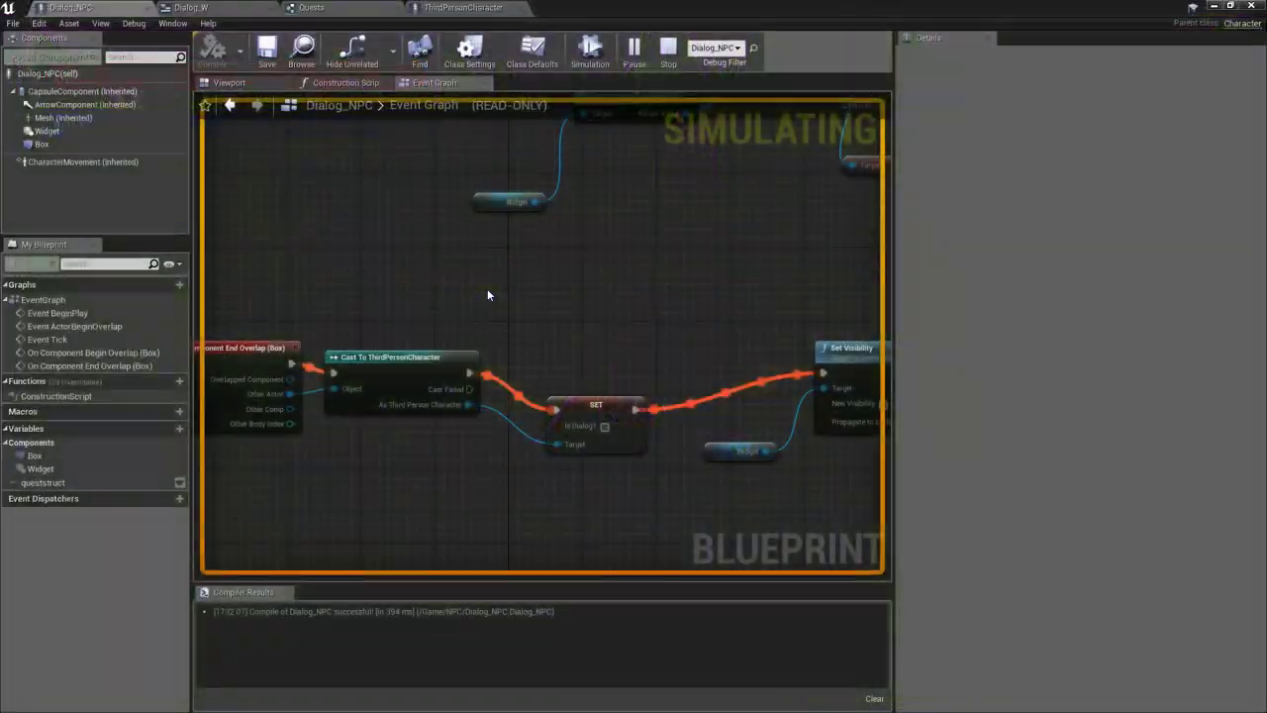
key("Escape")
Rearrange the overlap nodes in Dialog_NPC and show the NPC in its 3D viewport
right_click_drag(467, 291, 634, 301)
left_click_drag(396, 324, 507, 433)
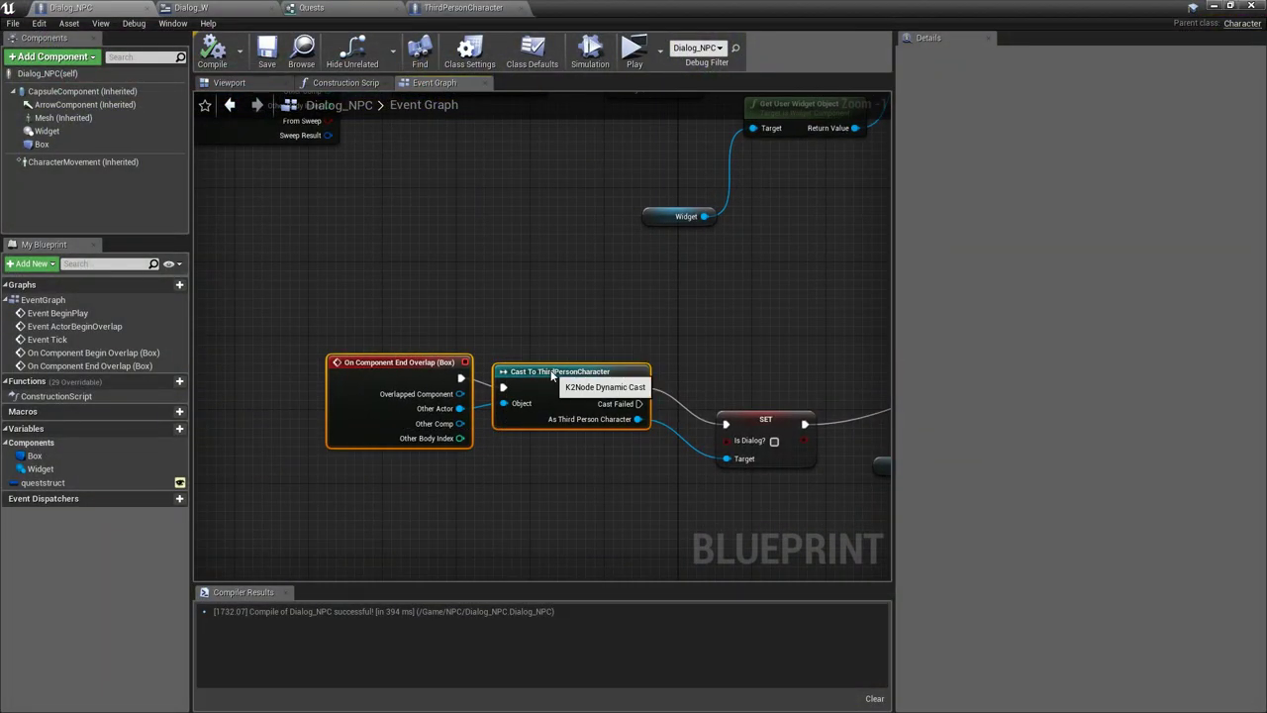
right_click_drag(551, 373, 458, 574)
right_click_drag(468, 420, 655, 436)
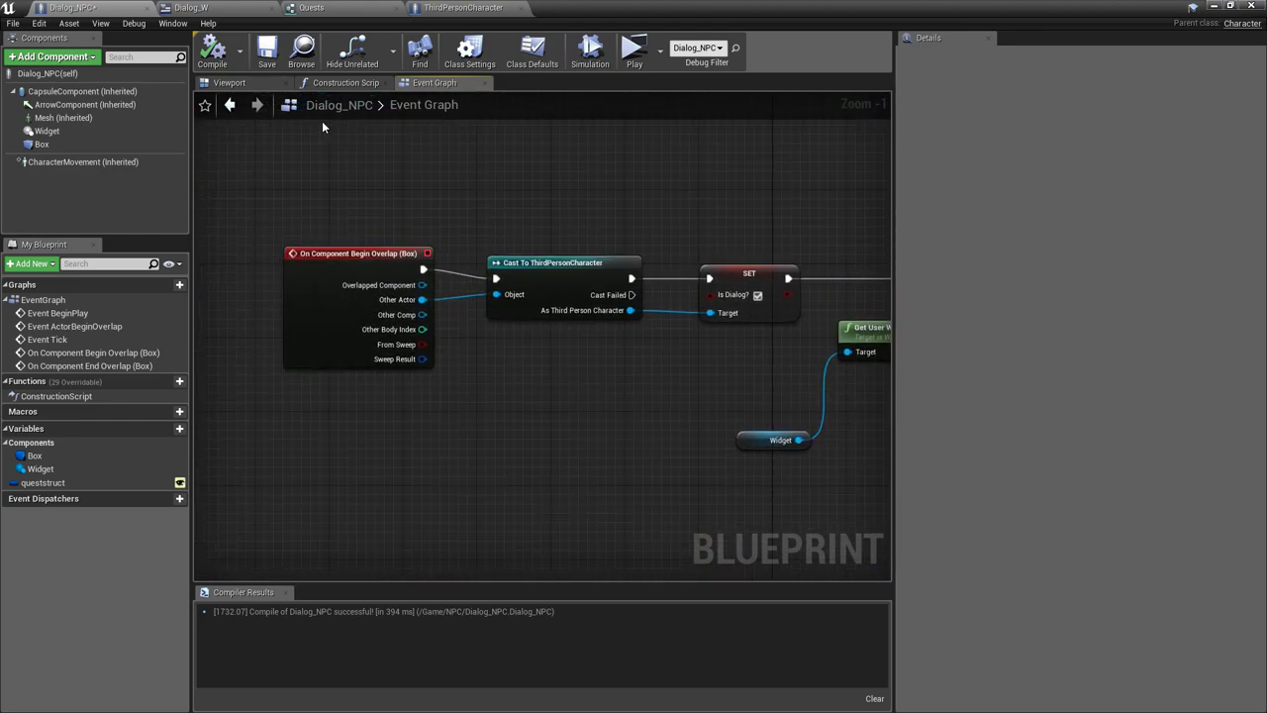
left_click(230, 83)
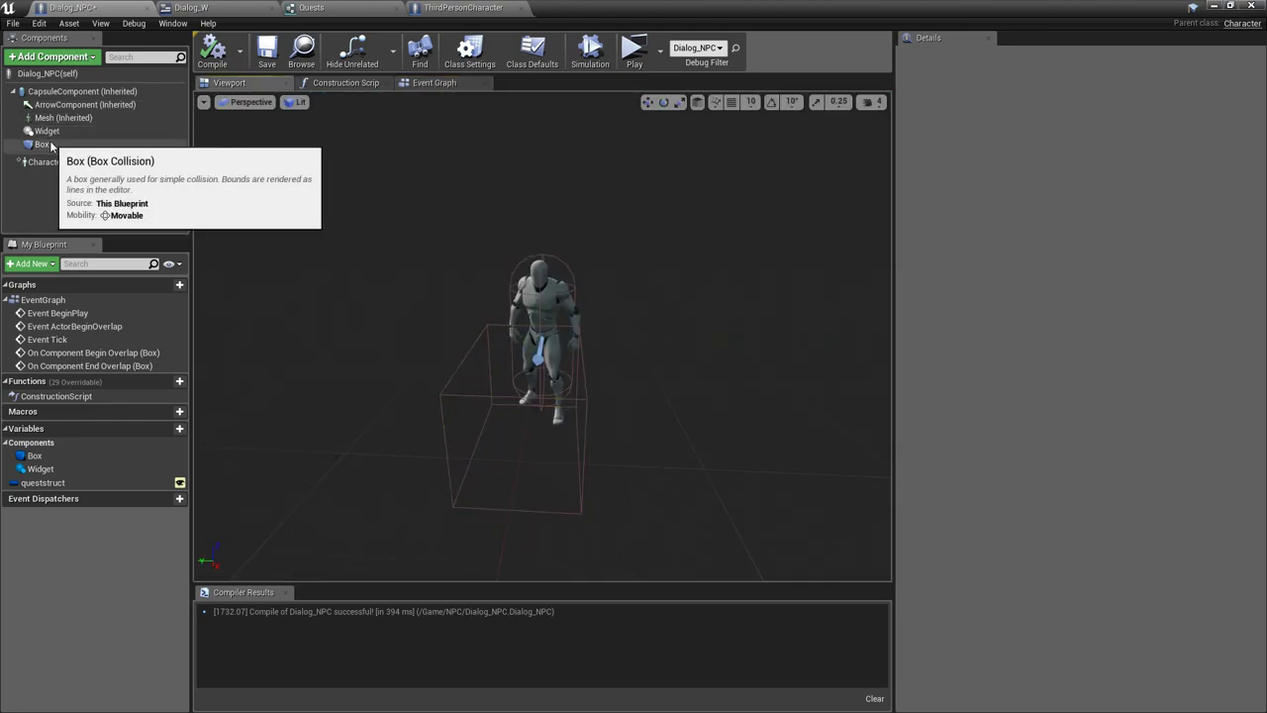
Scale the Box trigger to about 3.90/3.14/3.14 around the NPC, then compile and save
left_click(41, 143)
left_click_drag(505, 292, 507, 321)
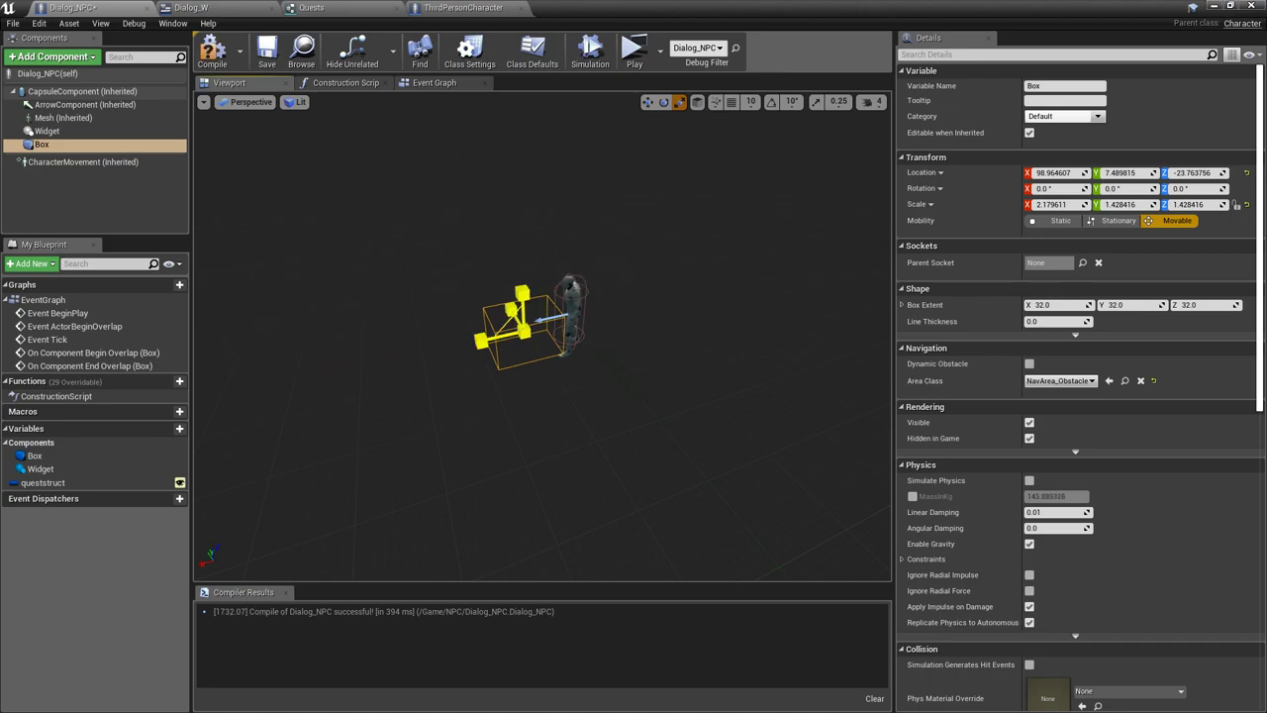
left_click_drag(524, 330, 555, 306)
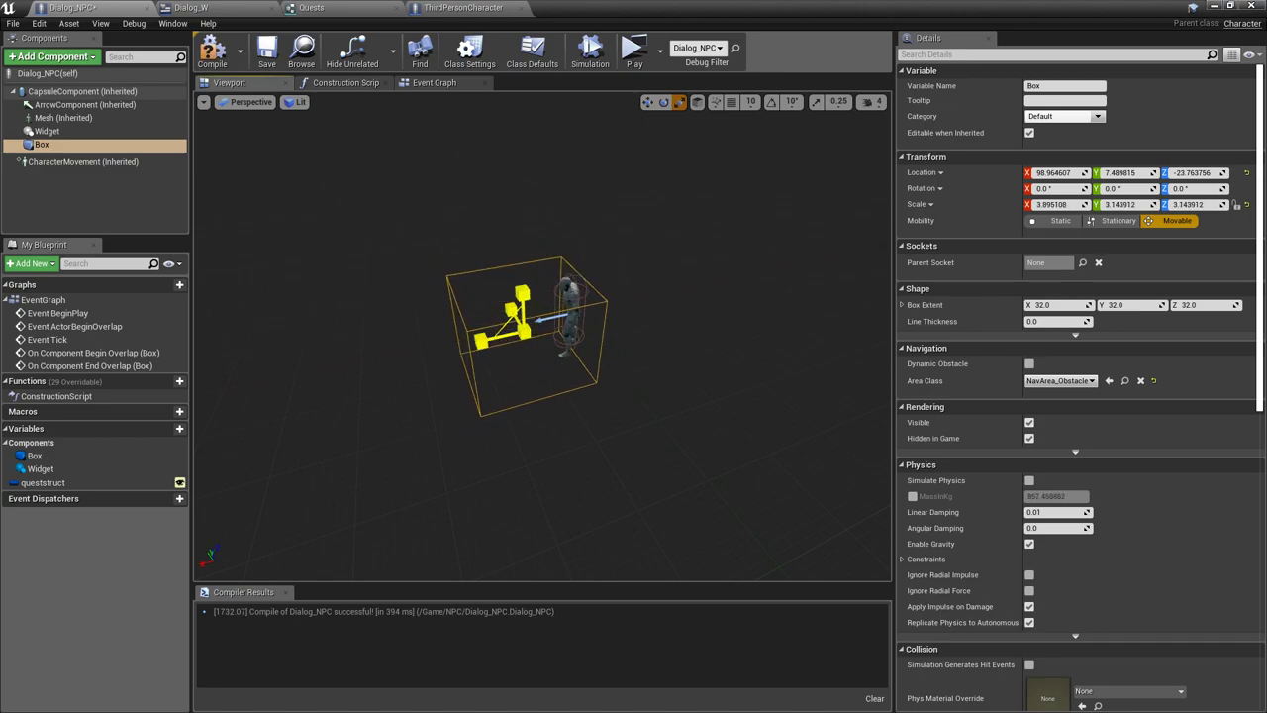
left_click(212, 49)
left_click(267, 49)
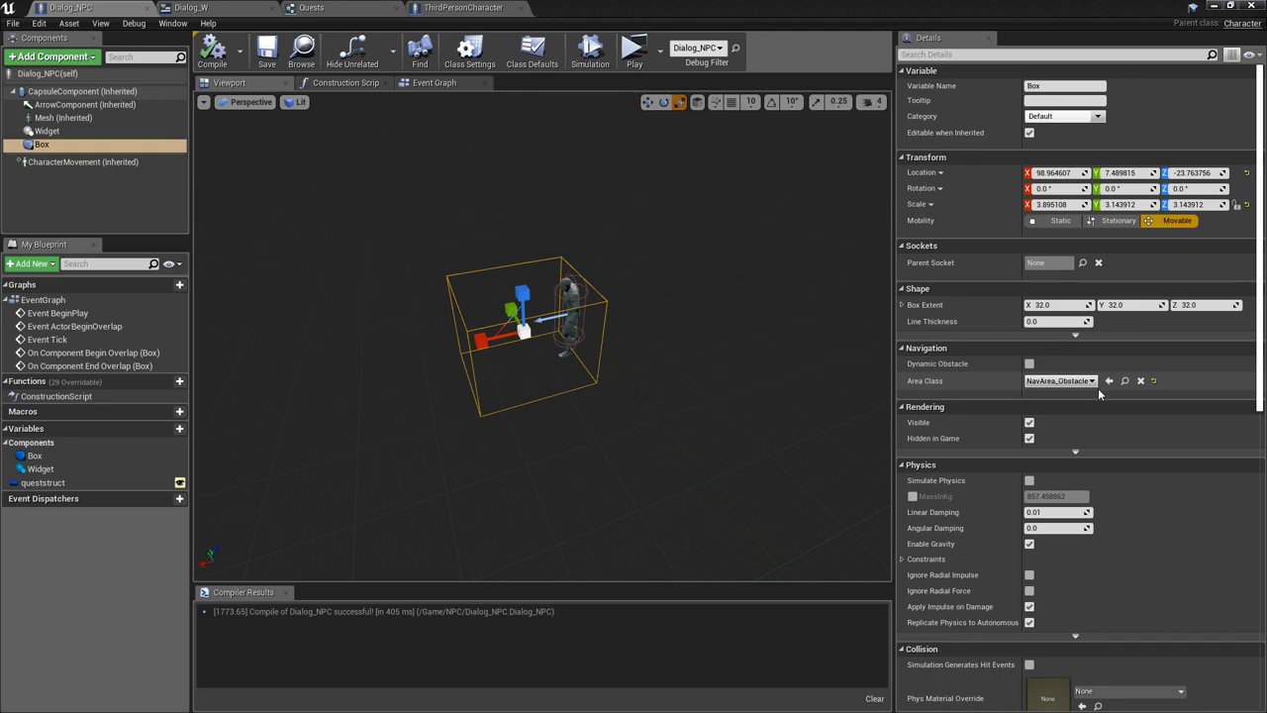
Switch the Box trigger's collision preset to Custom
scroll(1098, 389, "down", 2)
scroll(1096, 415, "down", 2)
scroll(950, 569, "down", 2)
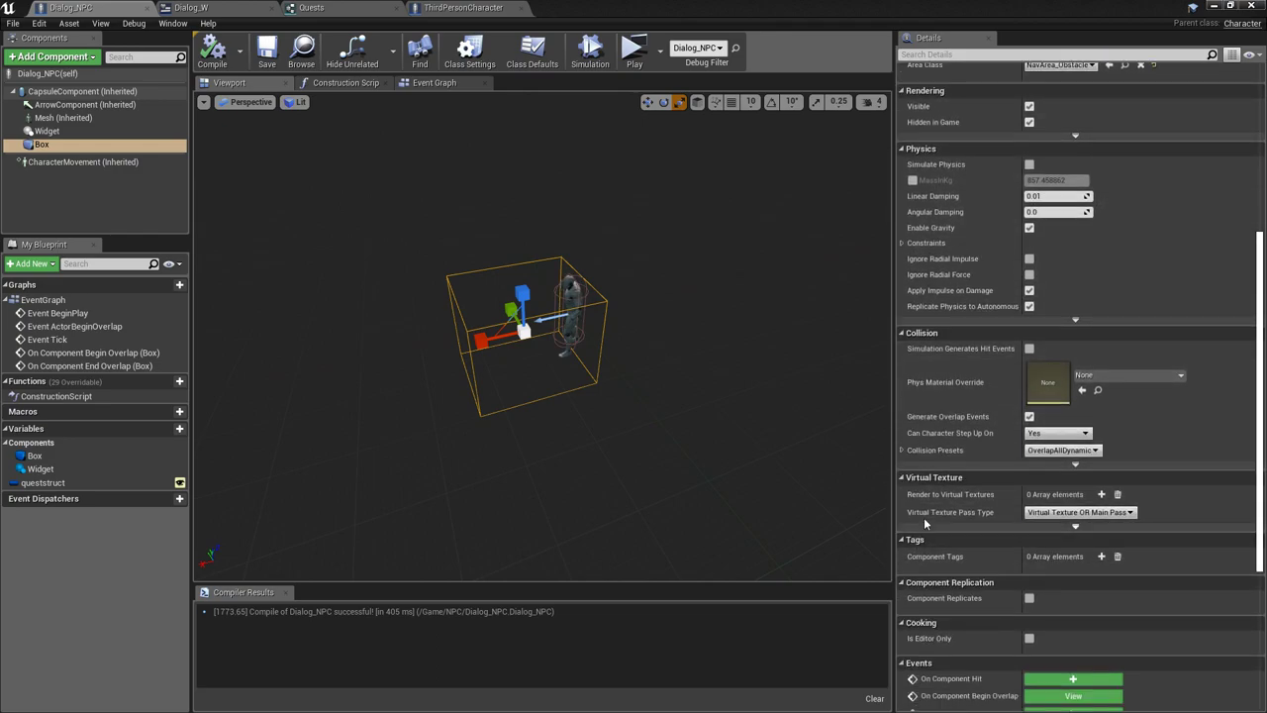
left_click(902, 449)
scroll(1126, 472, "down", 1)
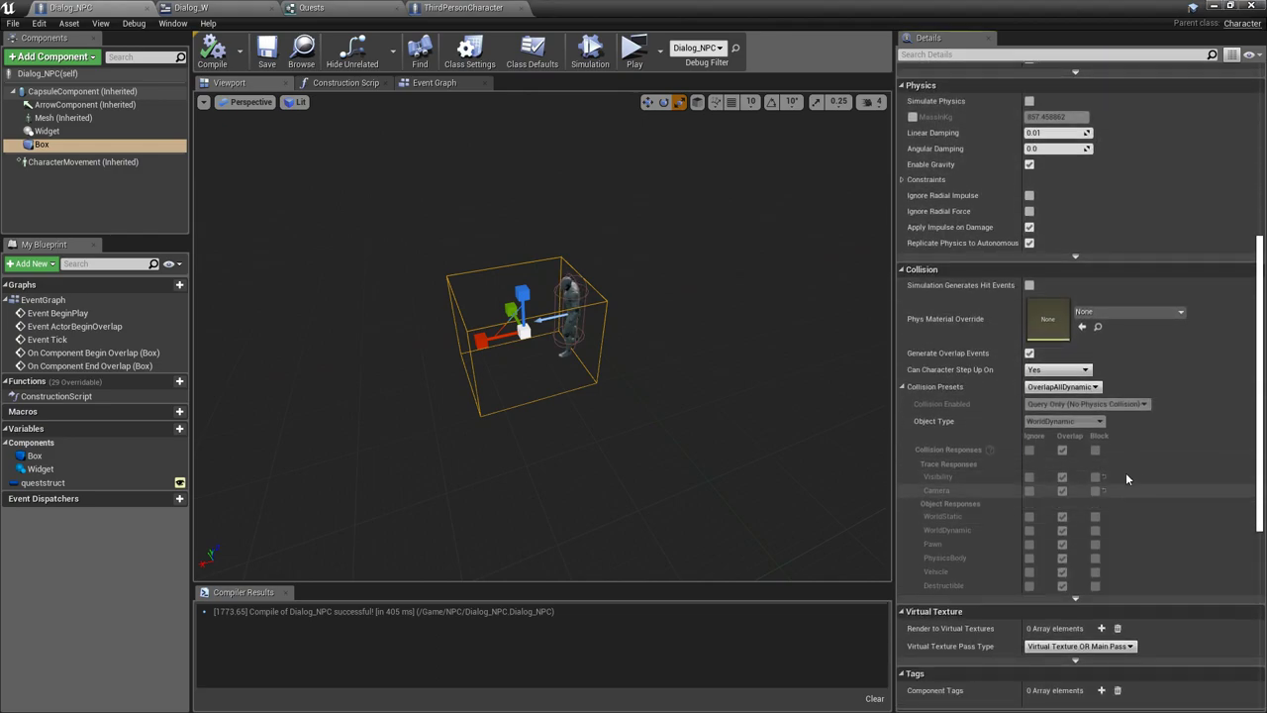
left_click(1059, 387)
left_click(1049, 398)
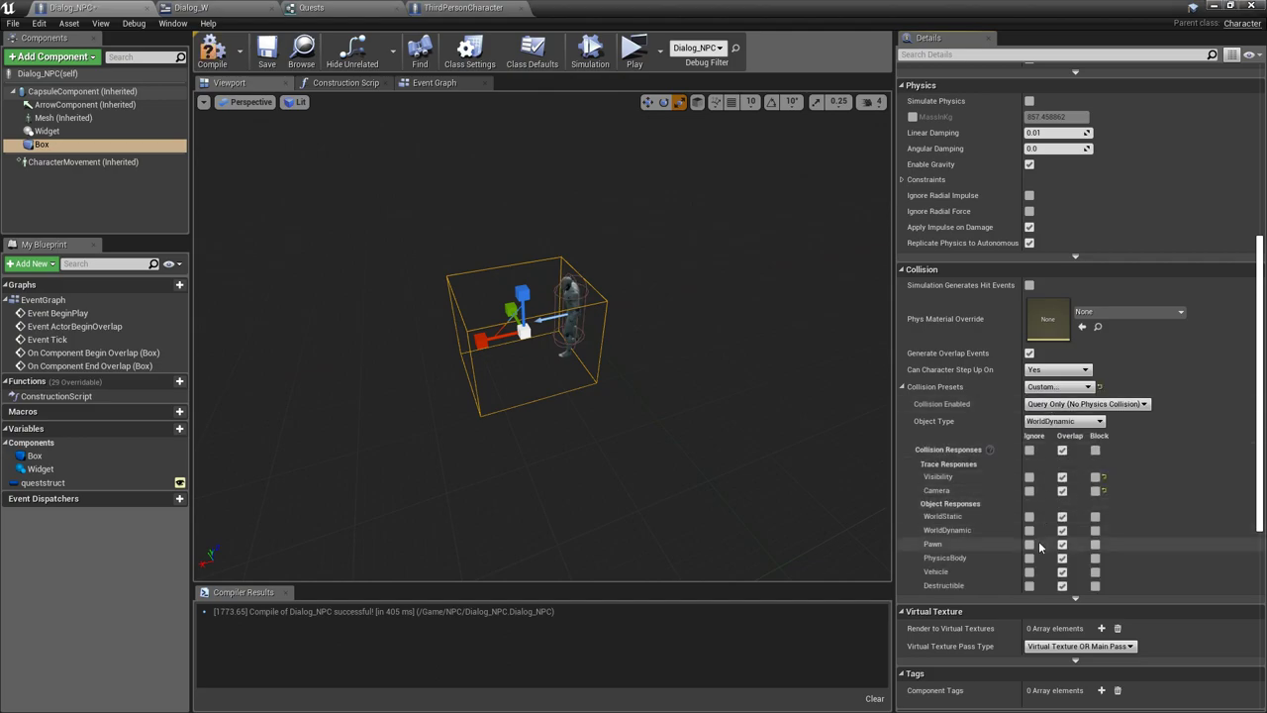
Set WorldStatic, PhysicsBody, Camera, Visibility and other non-Pawn responses to Ignore, then compile and save
left_click(1030, 516)
left_click(1029, 558)
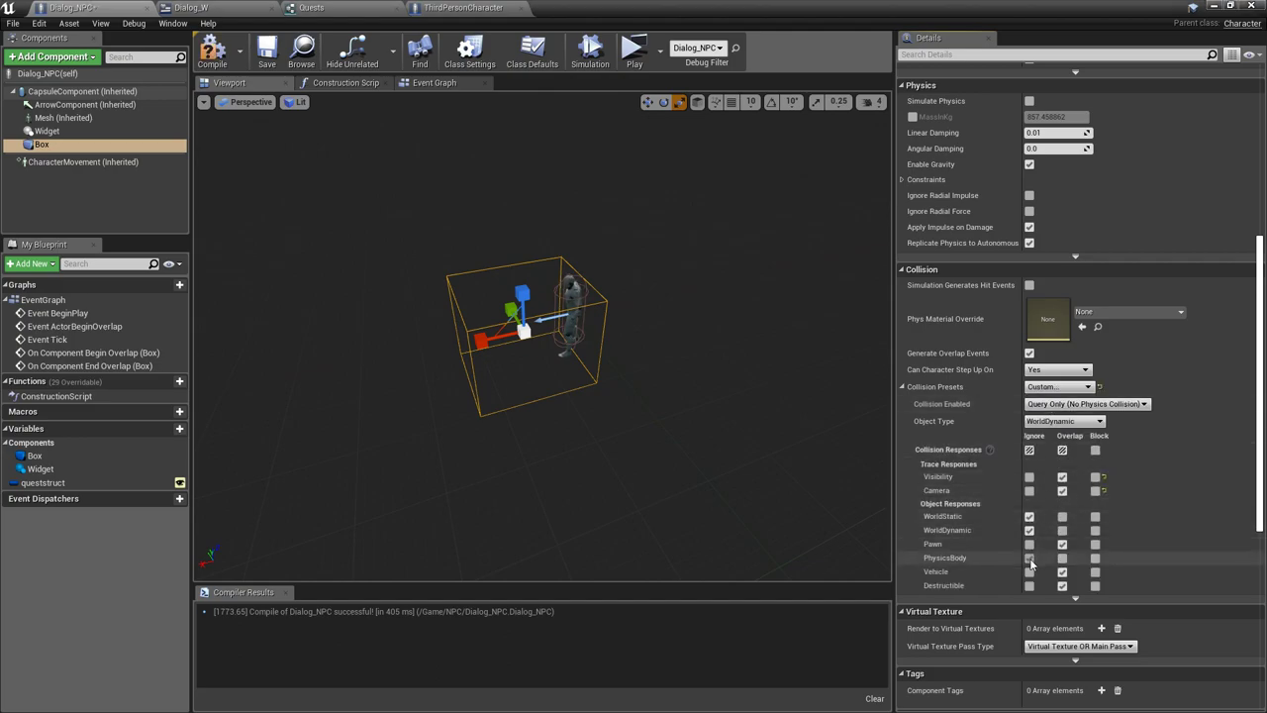
left_click(1030, 571)
left_click(1029, 585)
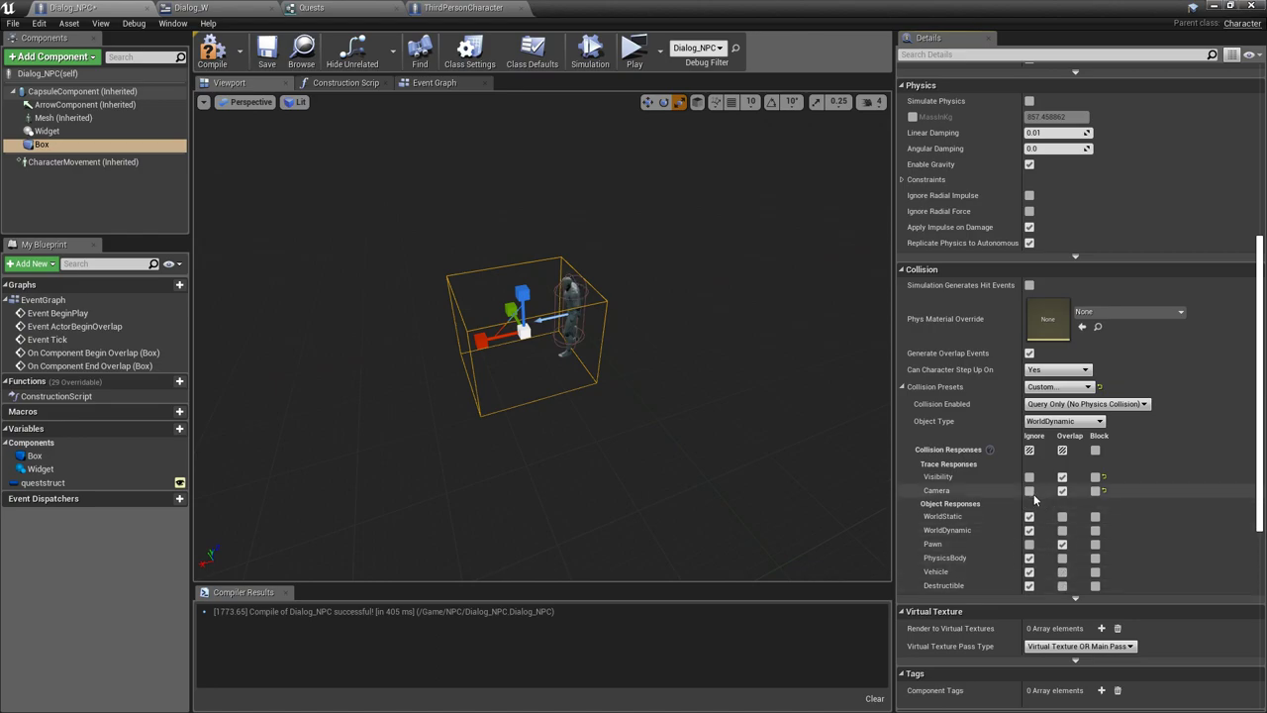
left_click(1029, 490)
left_click(1030, 476)
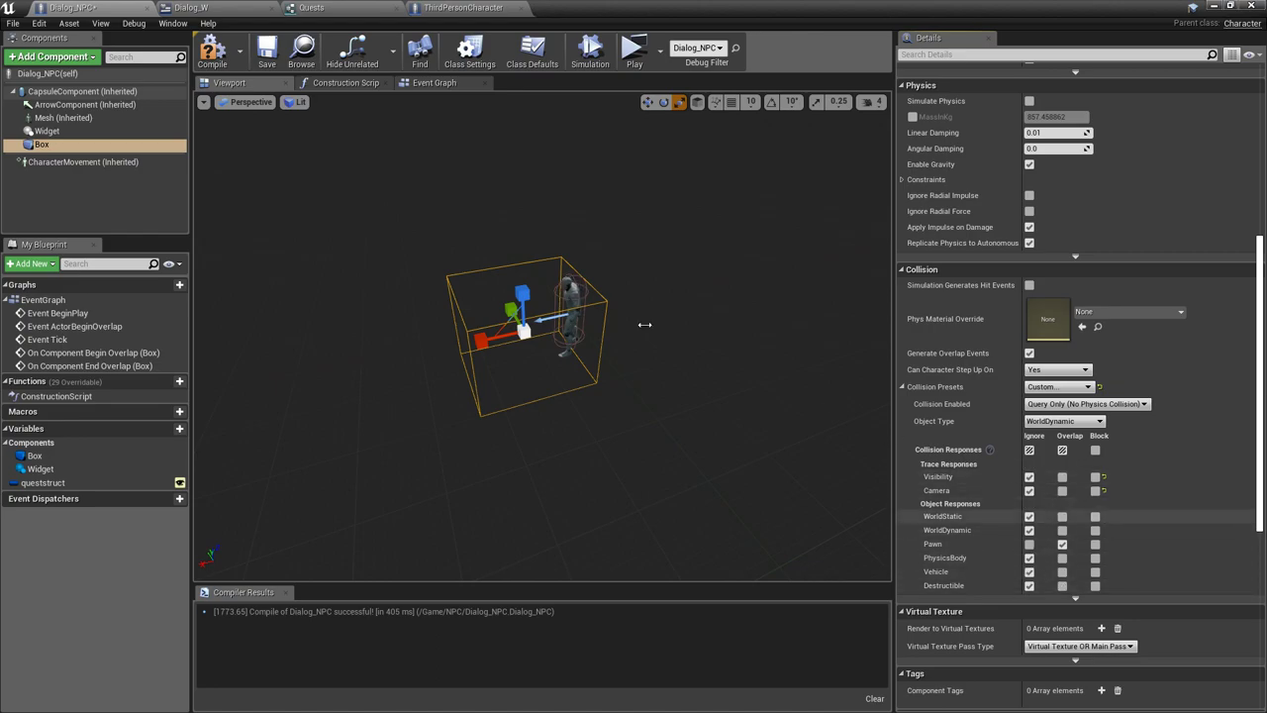
left_click(267, 55)
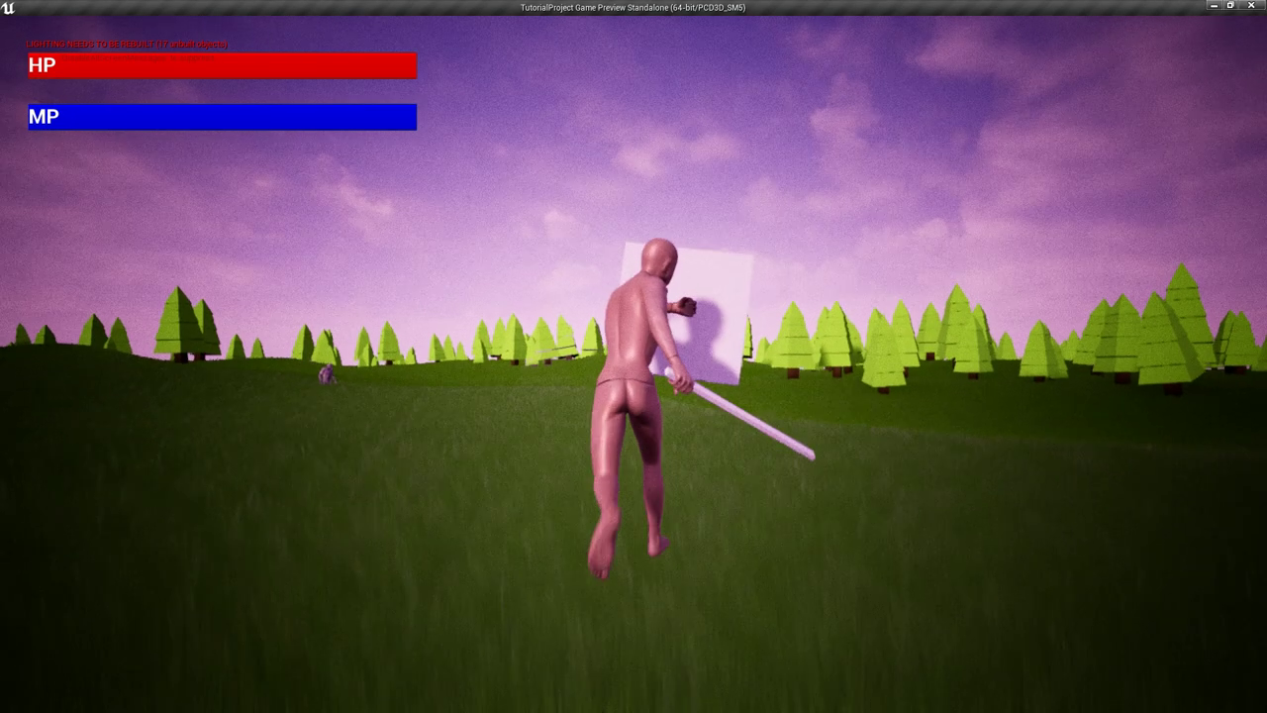
key("w")
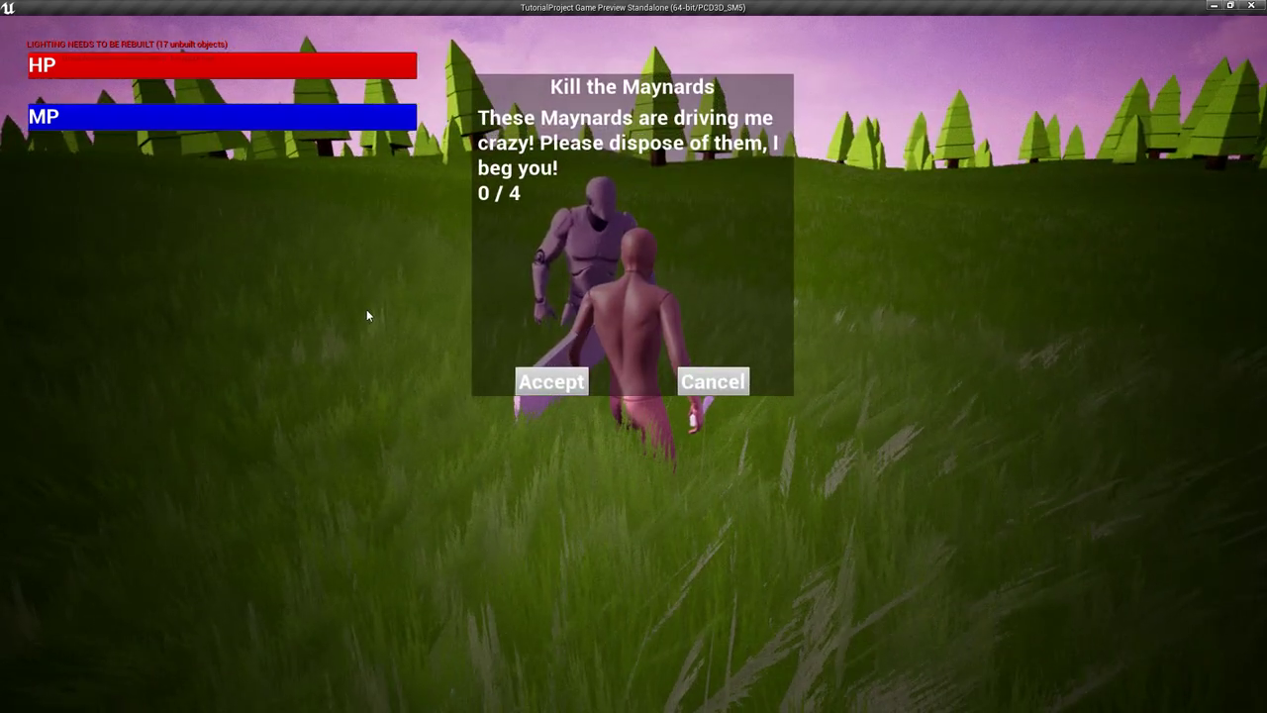
left_click(551, 381)
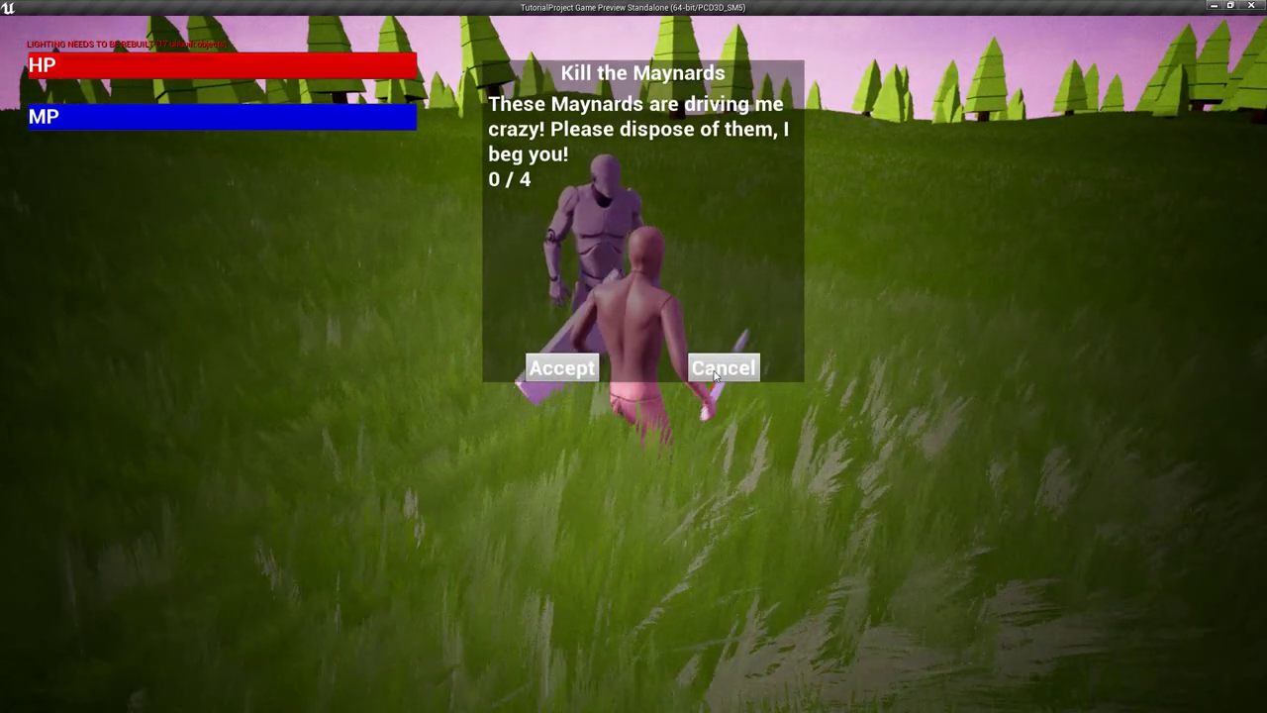
left_click(693, 372)
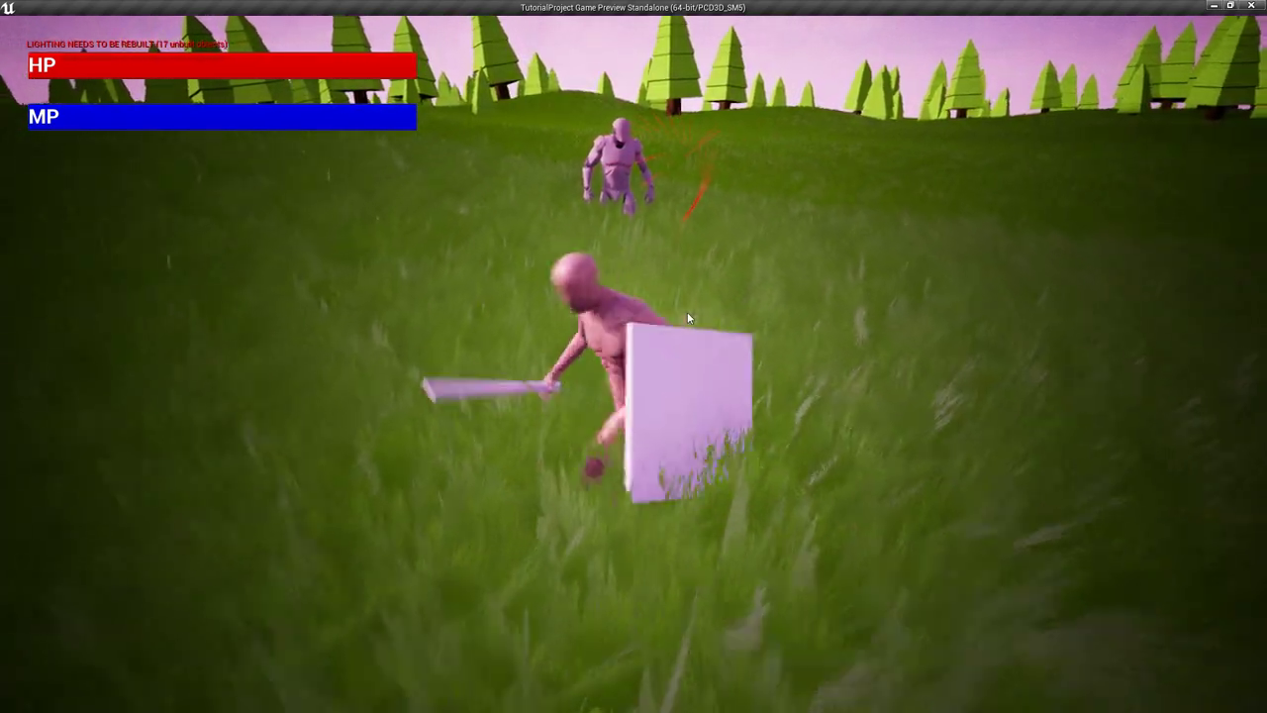
left_click(561, 365)
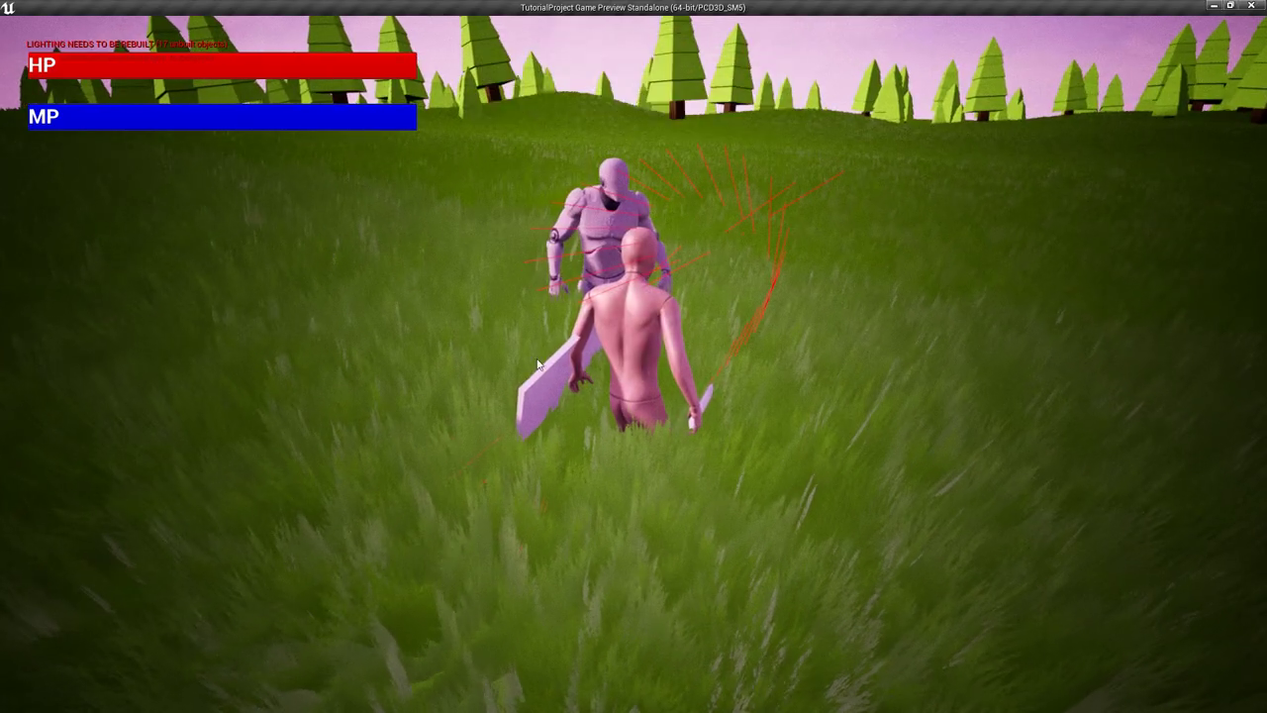
Stop the preview and review Dialog_NPC's overlap, Cast To Dialog_W and Branch nodes, then Dialog_W's cancel-click nodes
key("Escape")
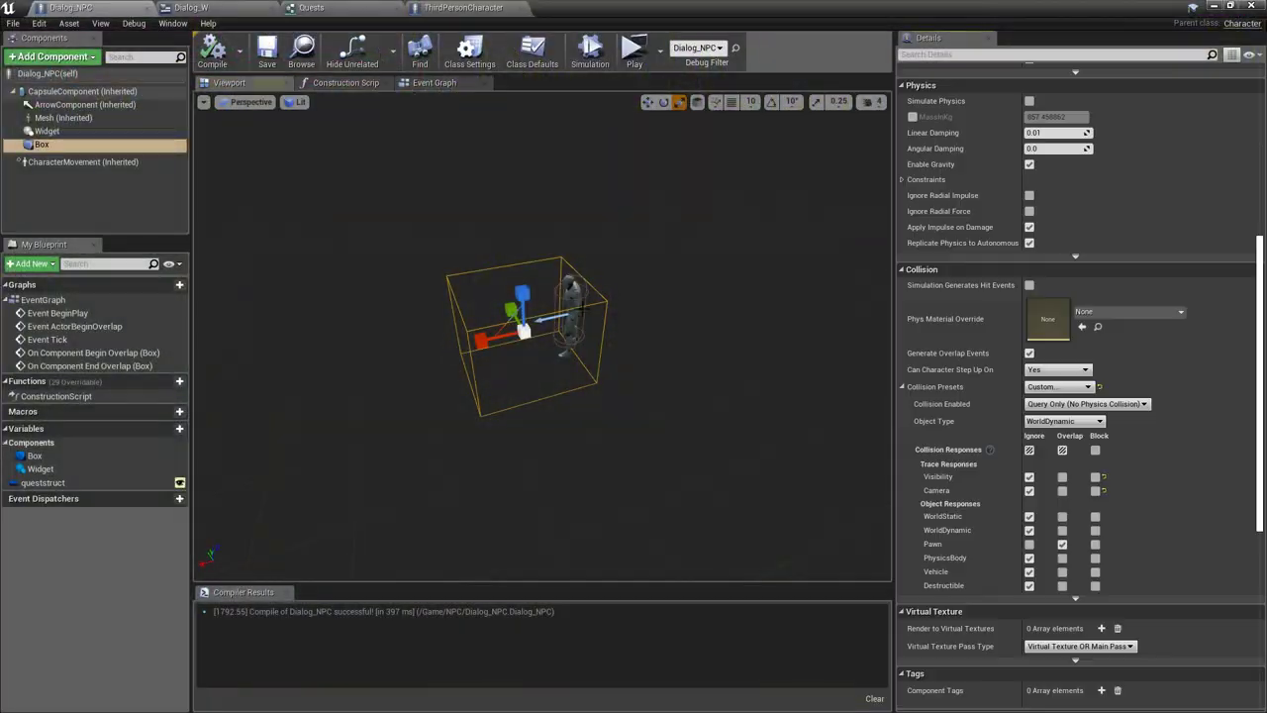
left_click(432, 83)
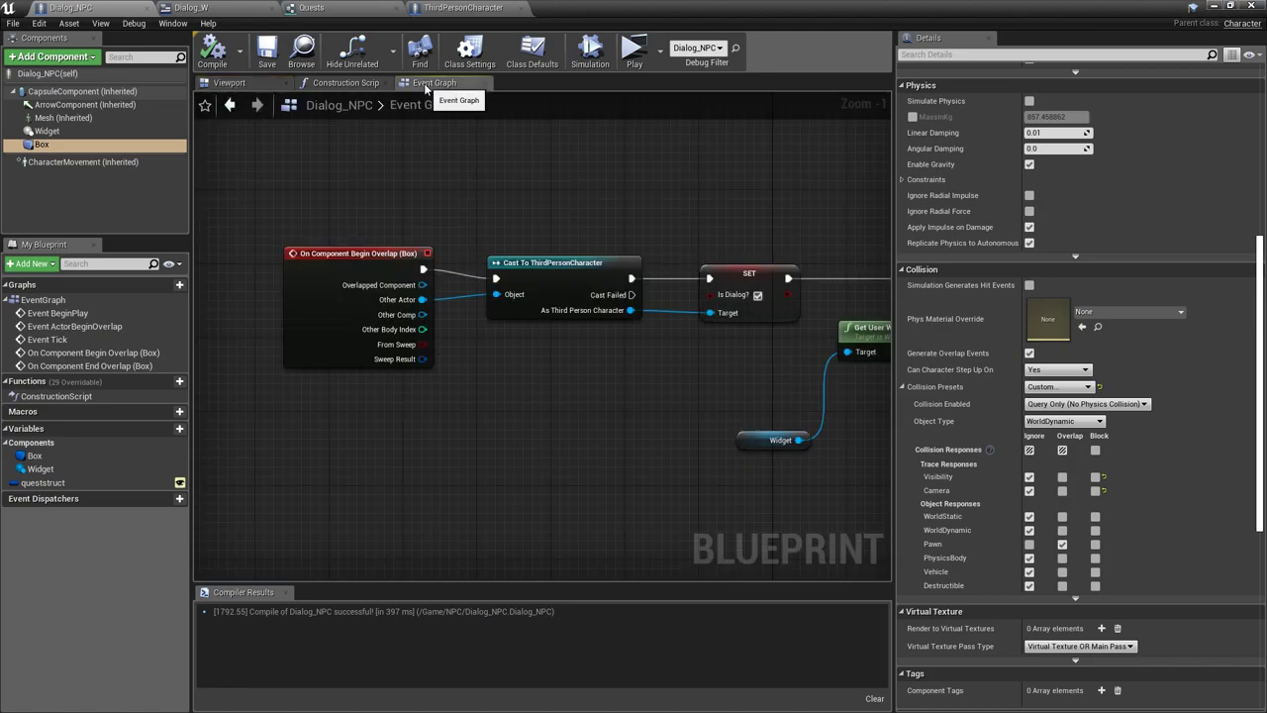
right_click_drag(422, 164, 743, 314)
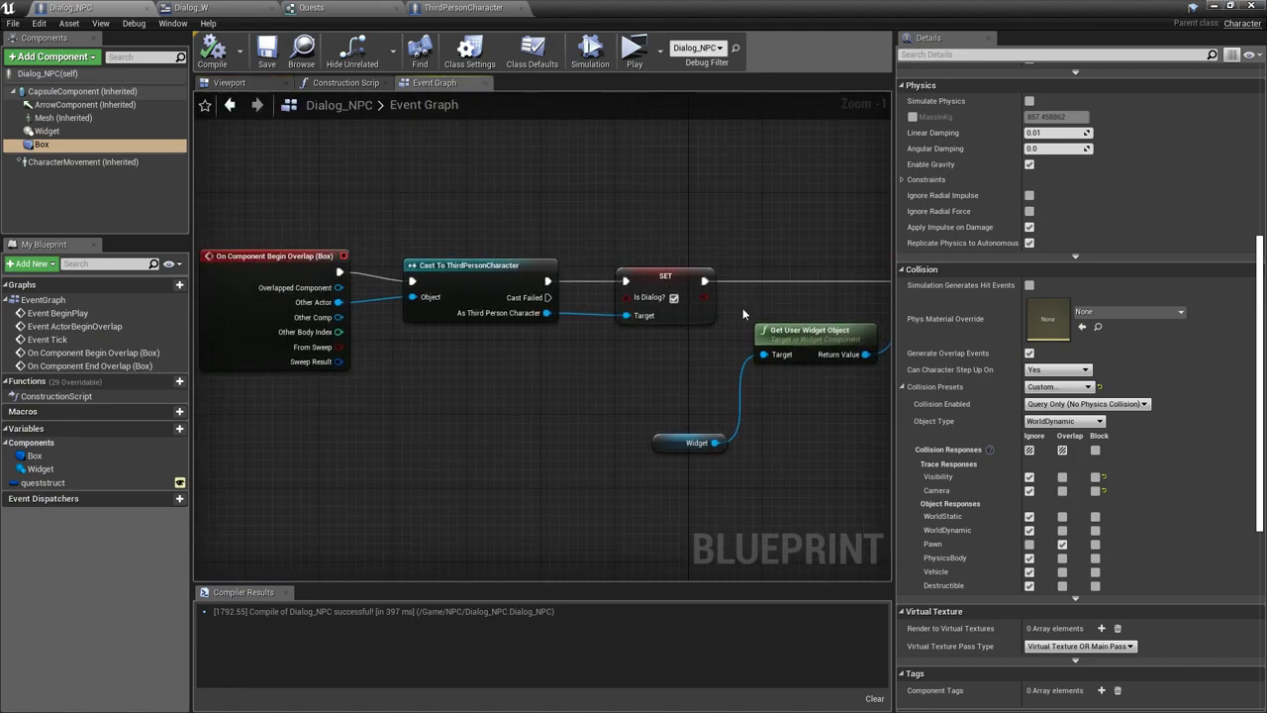
right_click_drag(674, 169, 420, 198)
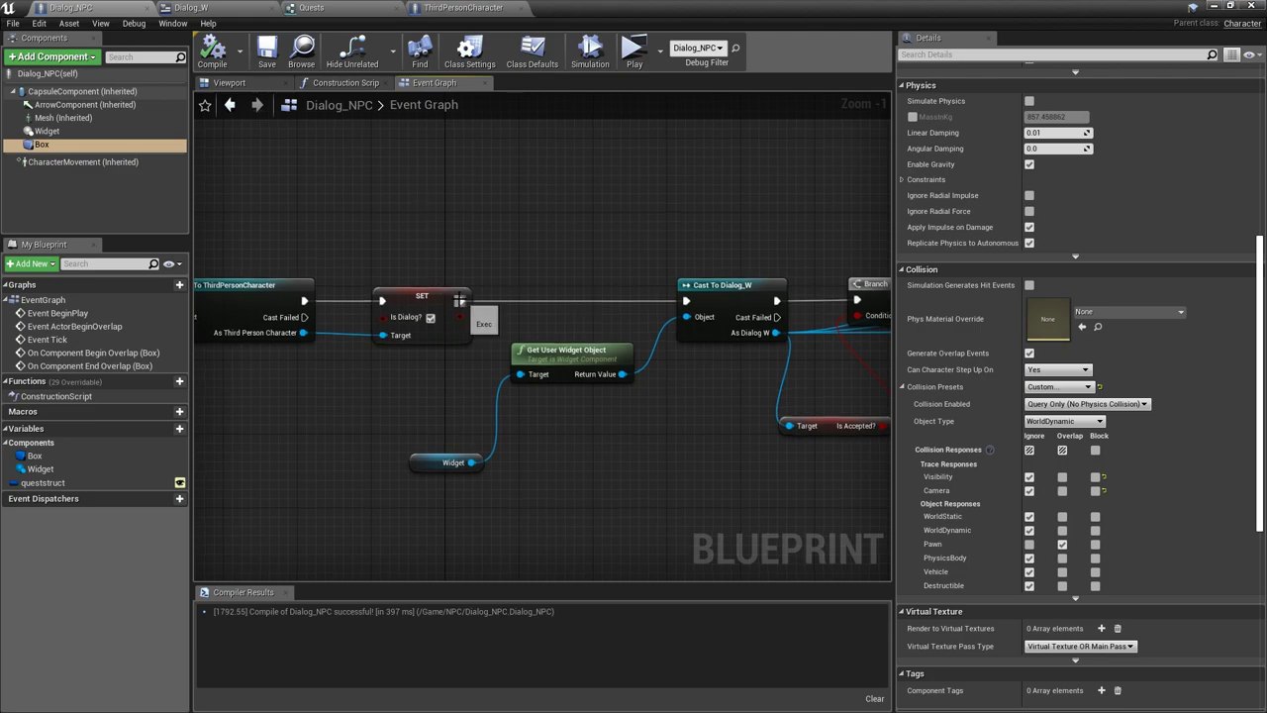
right_click_drag(460, 300, 645, 244)
left_click(232, 13)
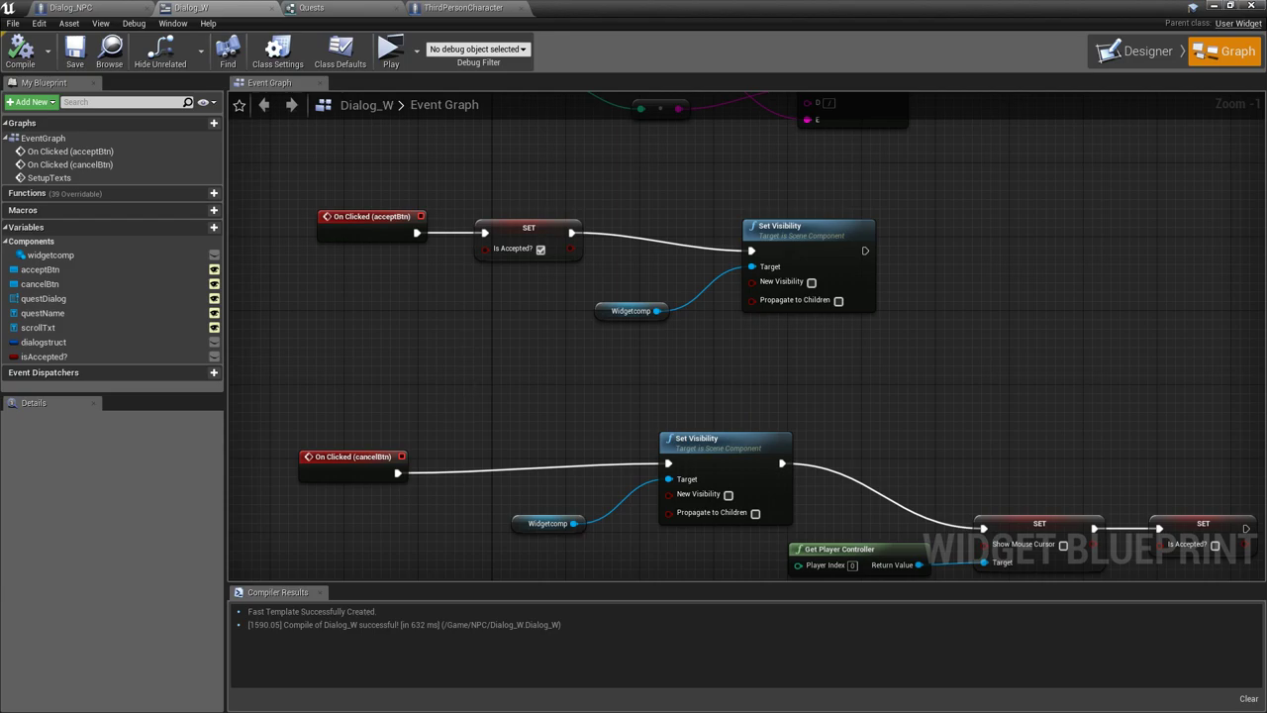
right_click_drag(581, 574, 525, 381)
Show queststruct's defaults (Kill the Maynards, 4 to kill) and pan across Dialog_NPC's Event Graph
left_click(106, 9)
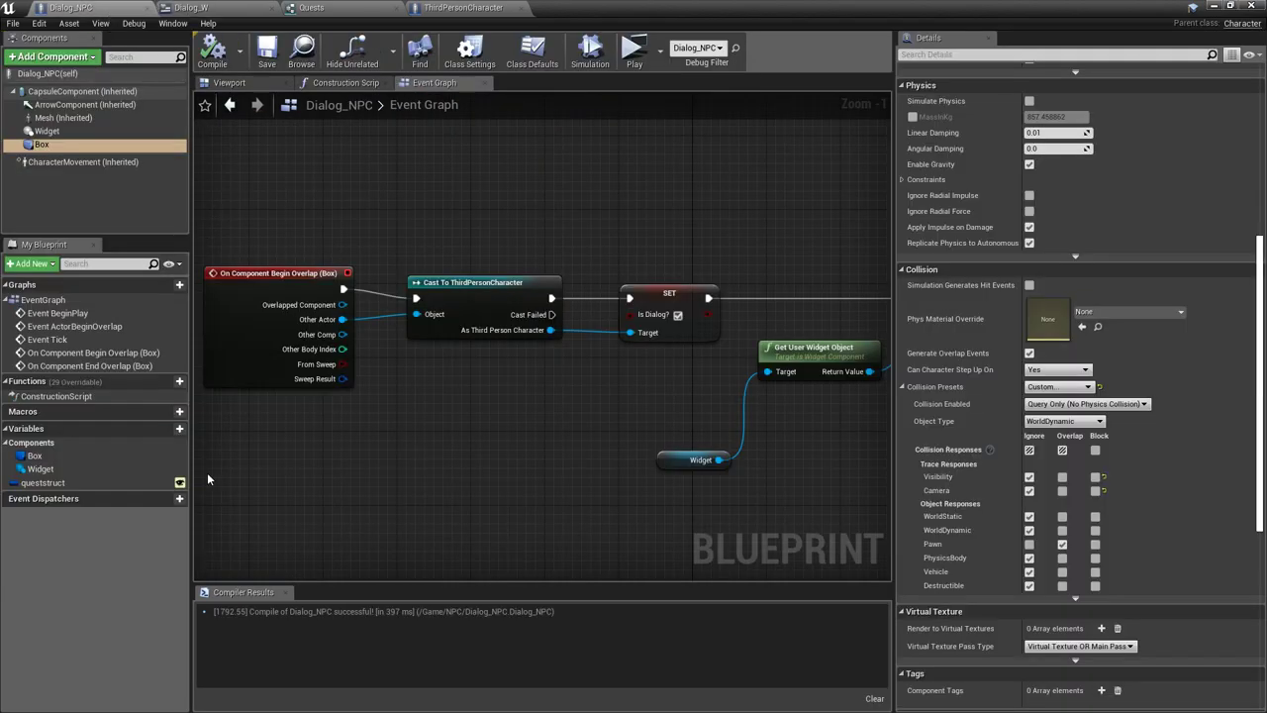
left_click(55, 483)
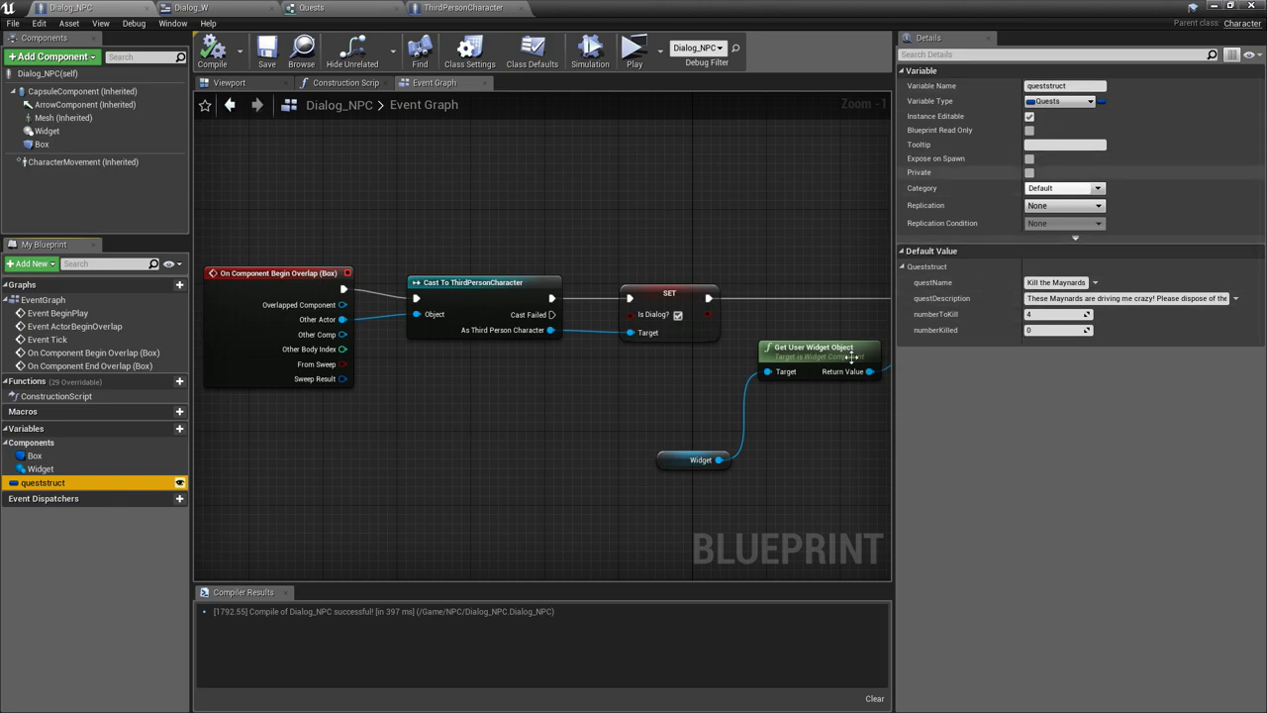
right_click_drag(458, 442, 367, 502)
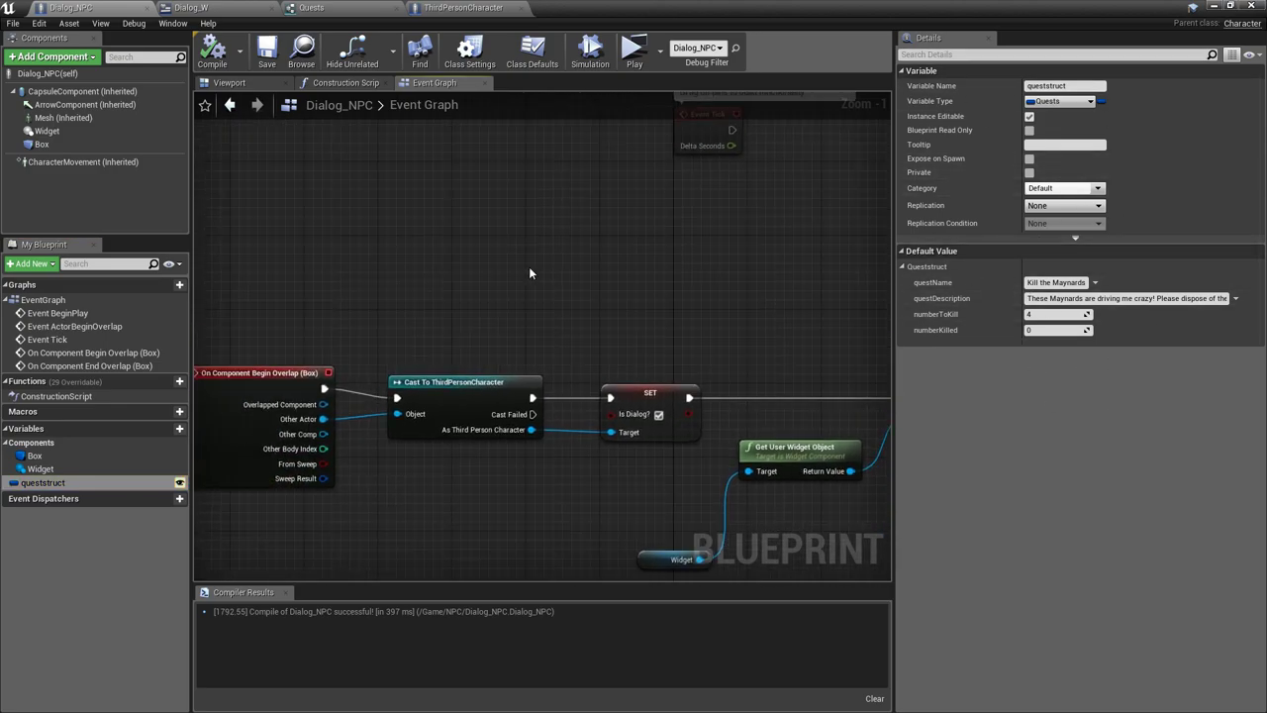
left_click(232, 7)
left_click(81, 7)
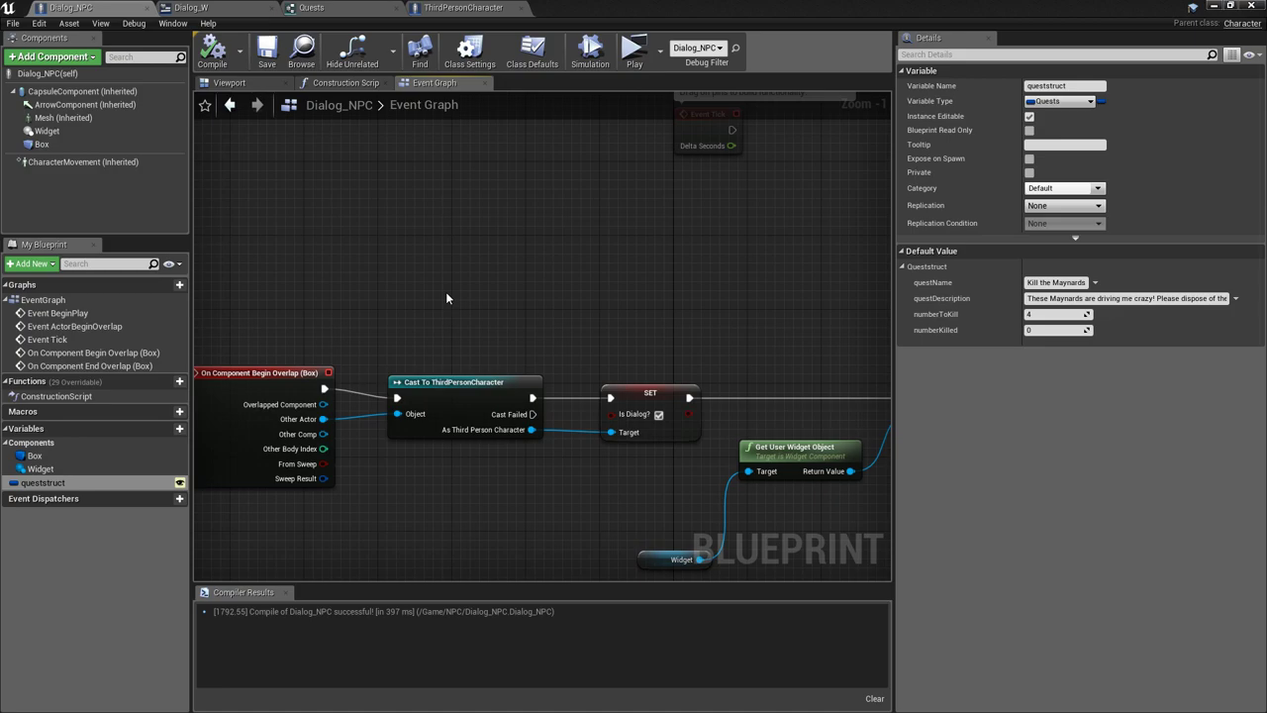
right_click_drag(701, 328, 693, 262)
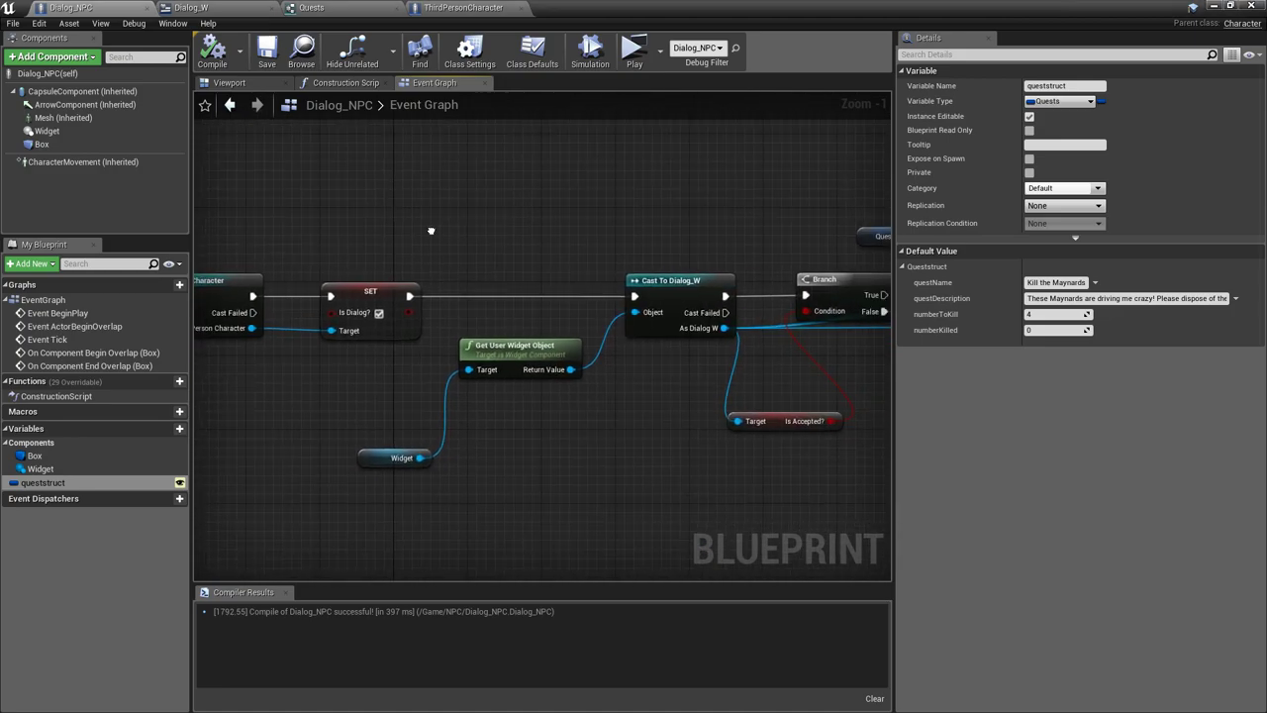
right_click_drag(433, 211, 526, 223)
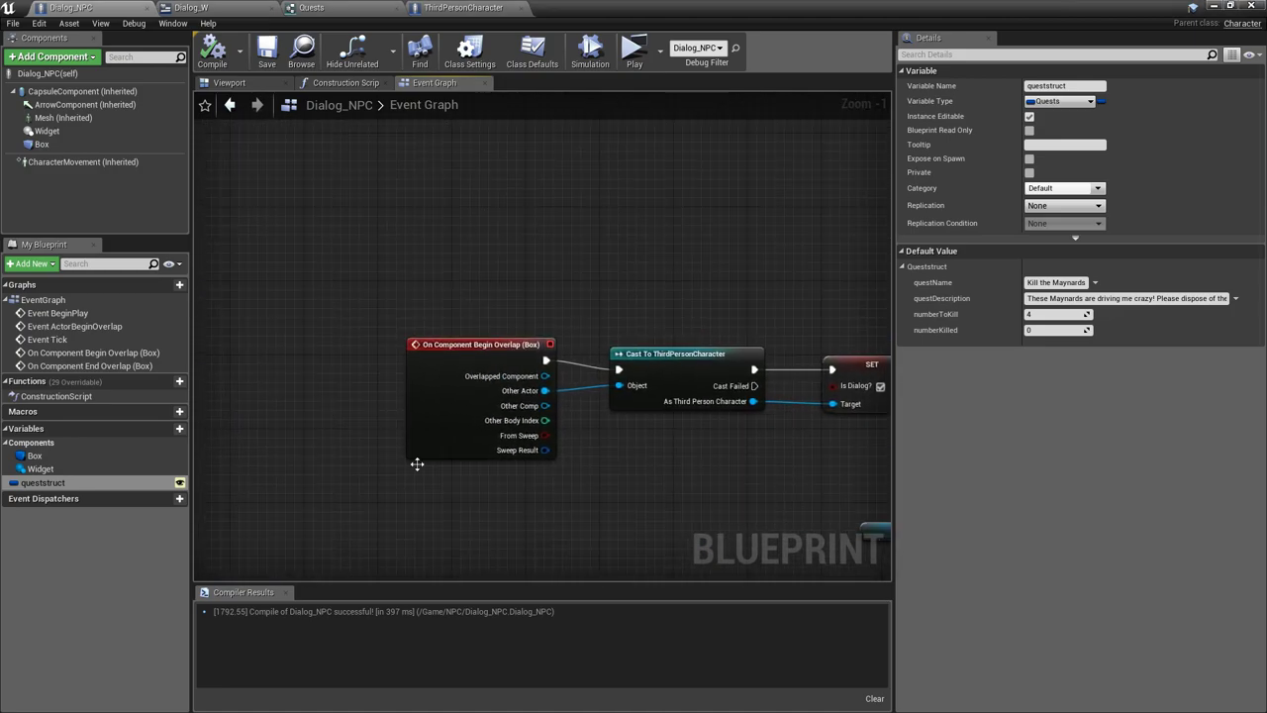